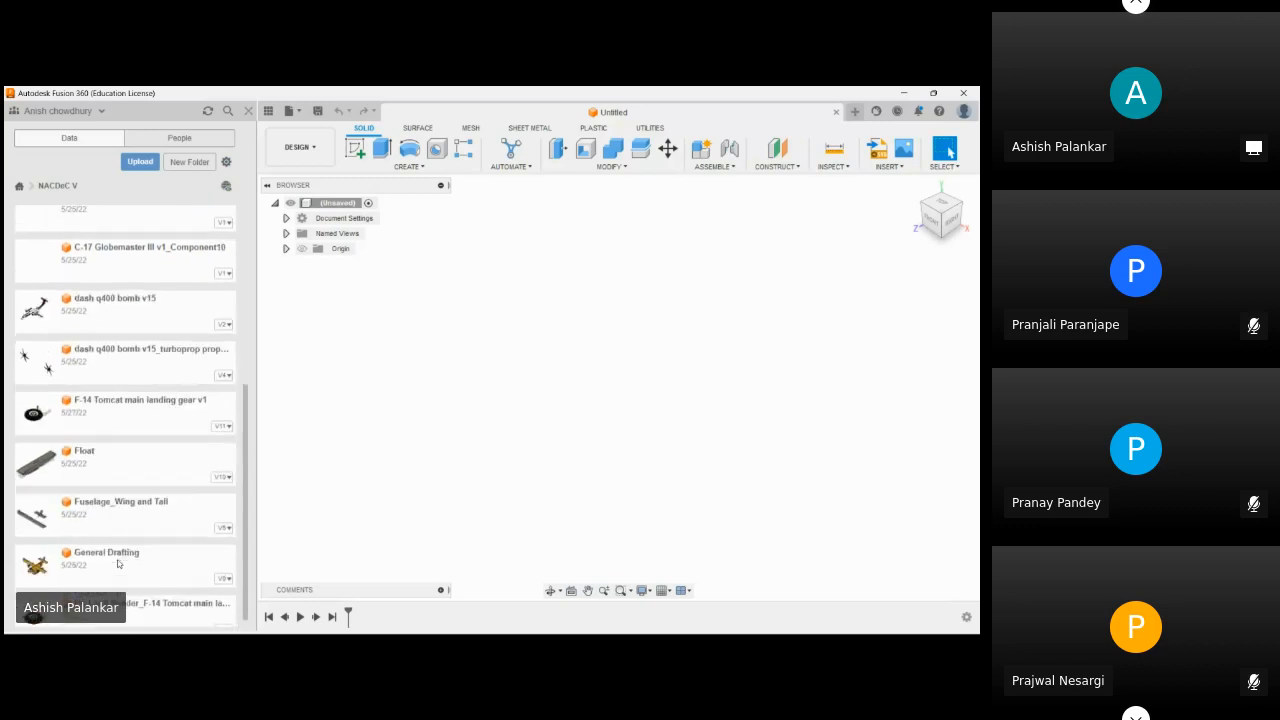
- Switch to the second listed team and open New Folder inside the Program #1 project
left_click(20, 186)
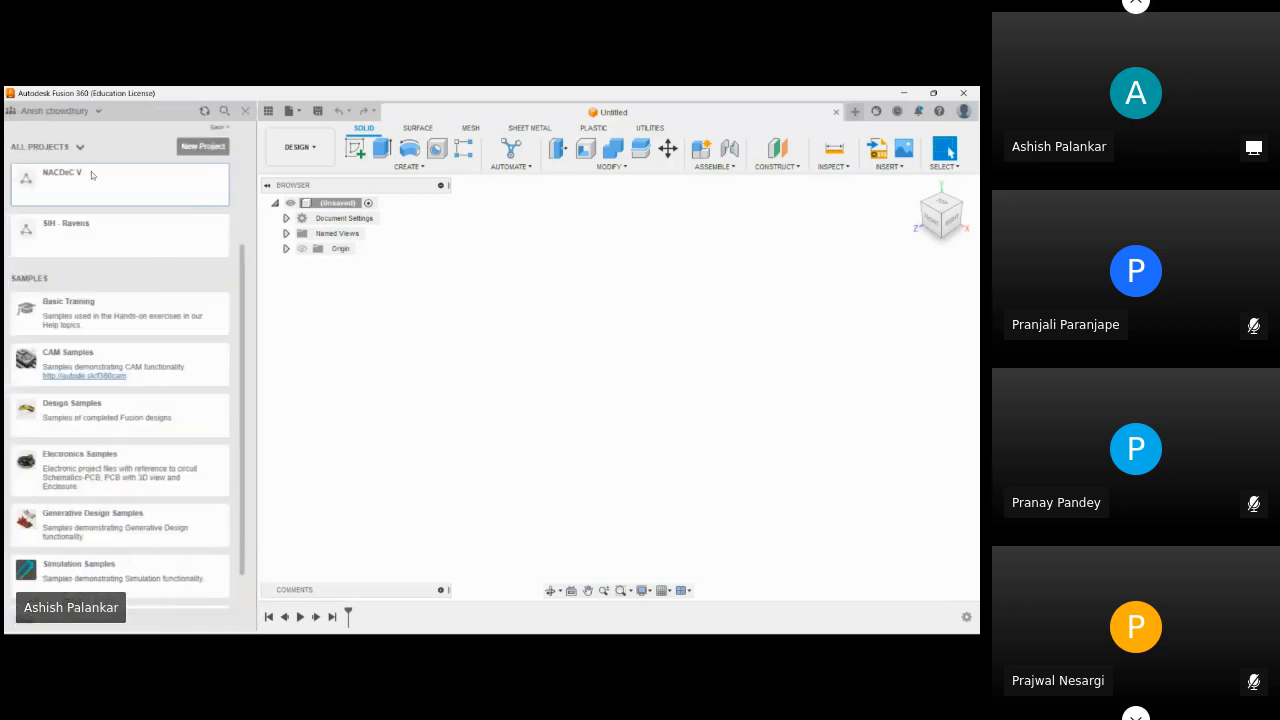
left_click(98, 111)
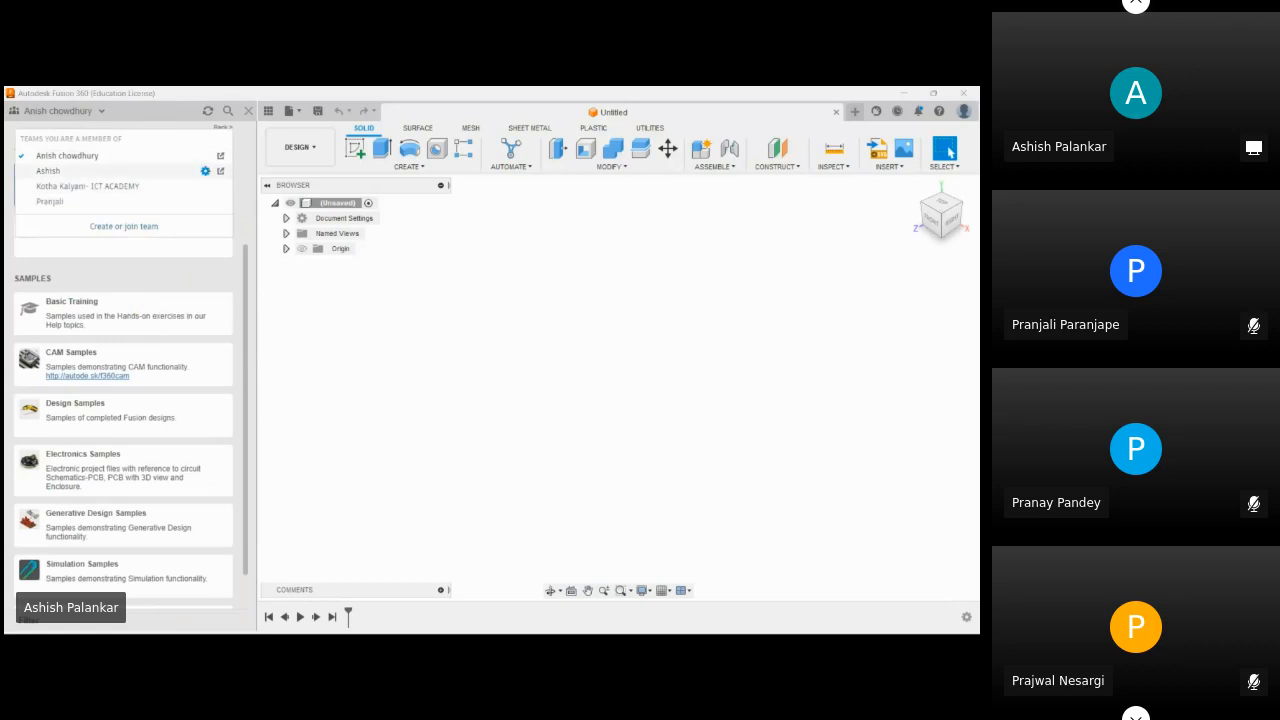
left_click(62, 171)
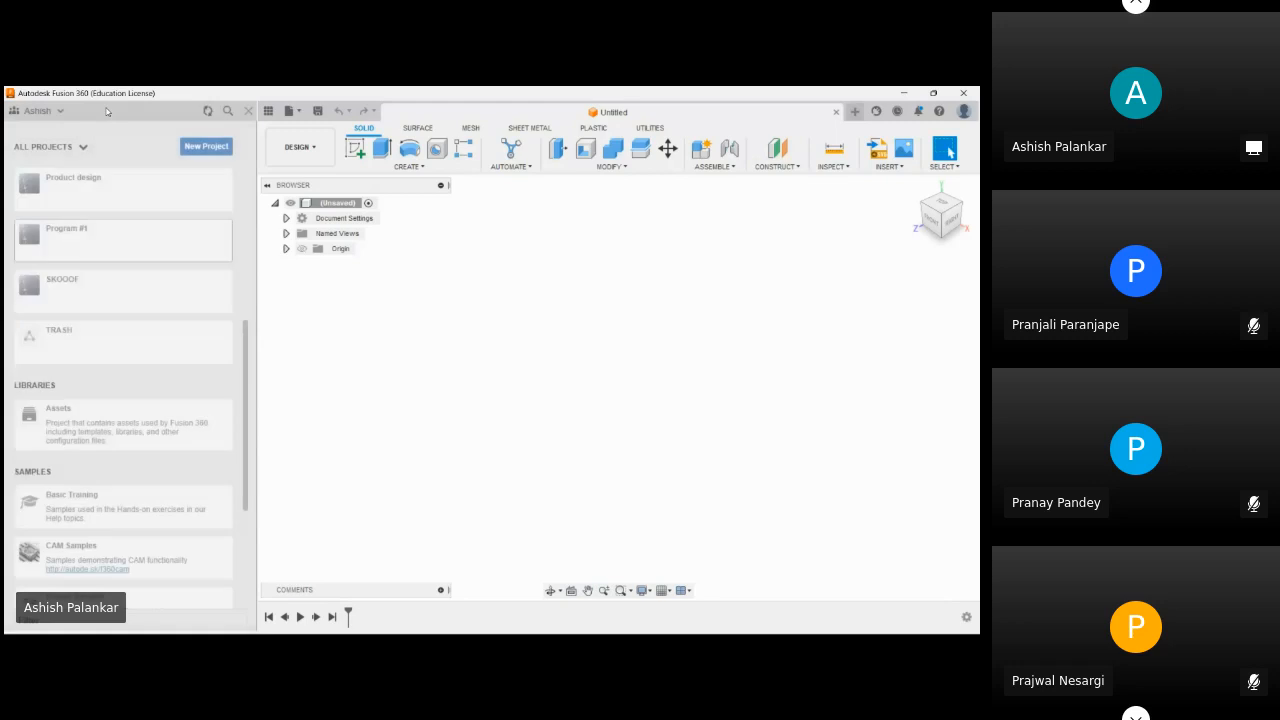
left_click(122, 236)
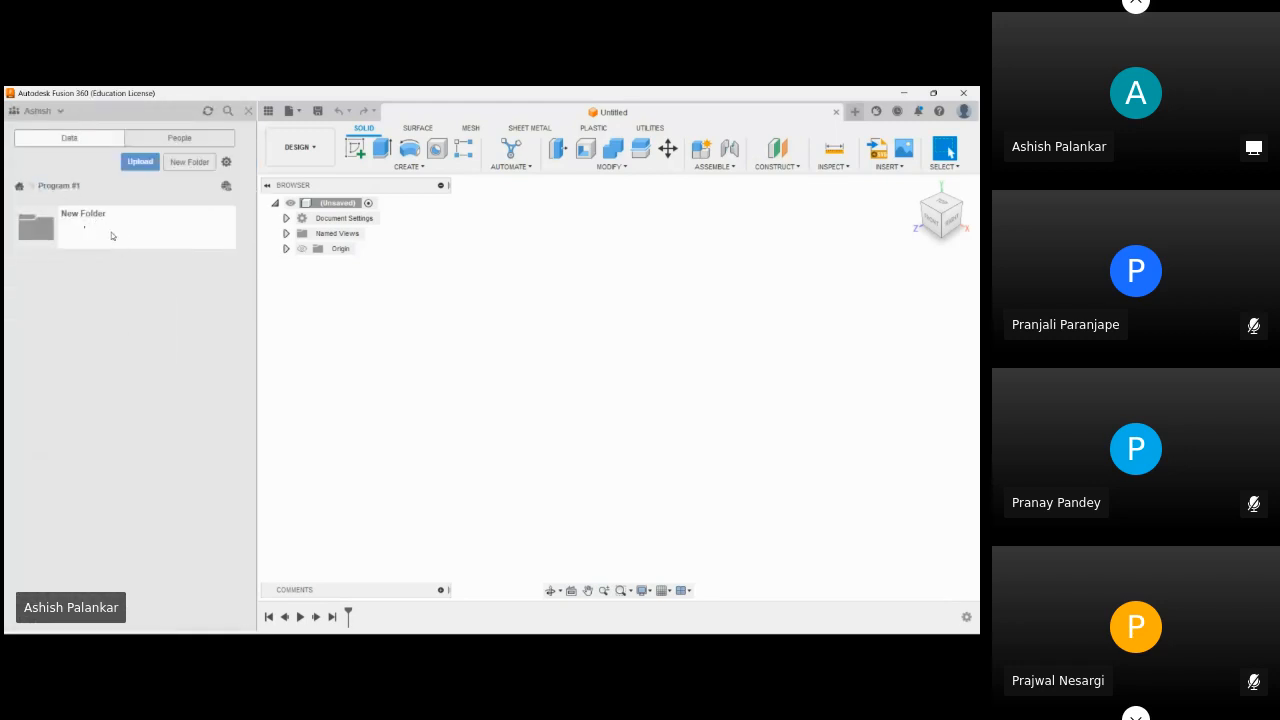
left_click(112, 236)
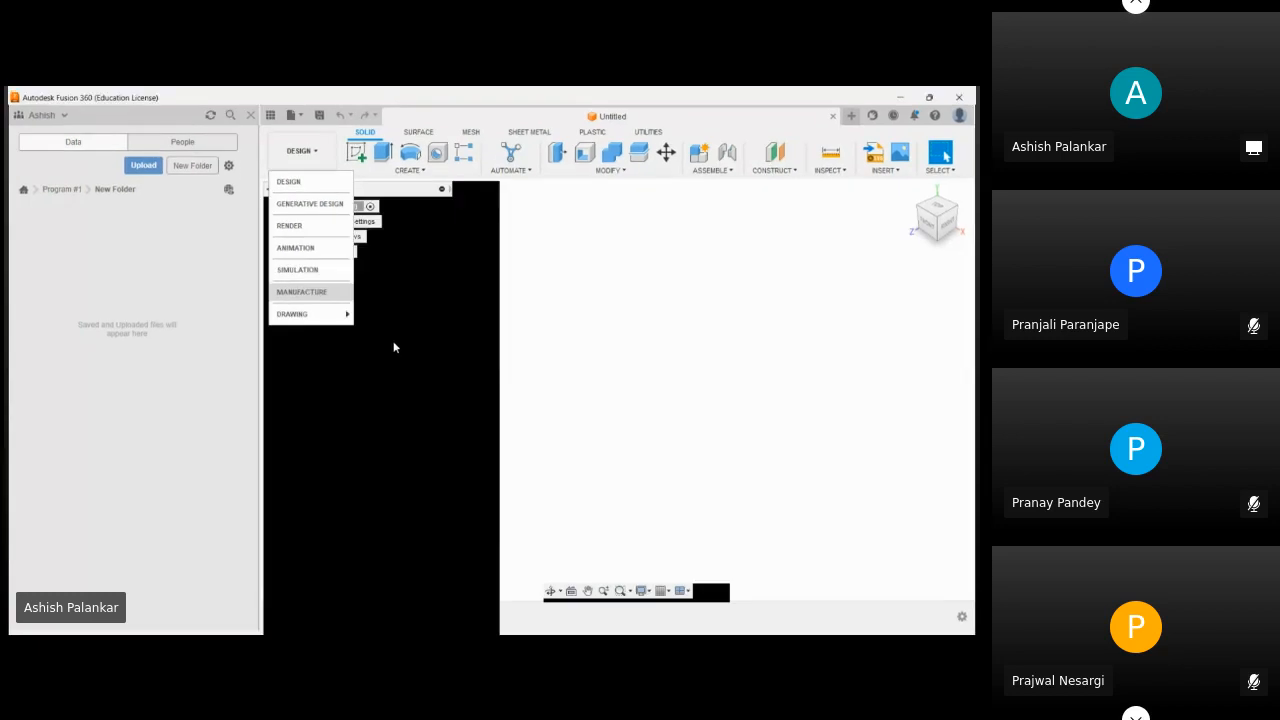
mouse_move(314, 319)
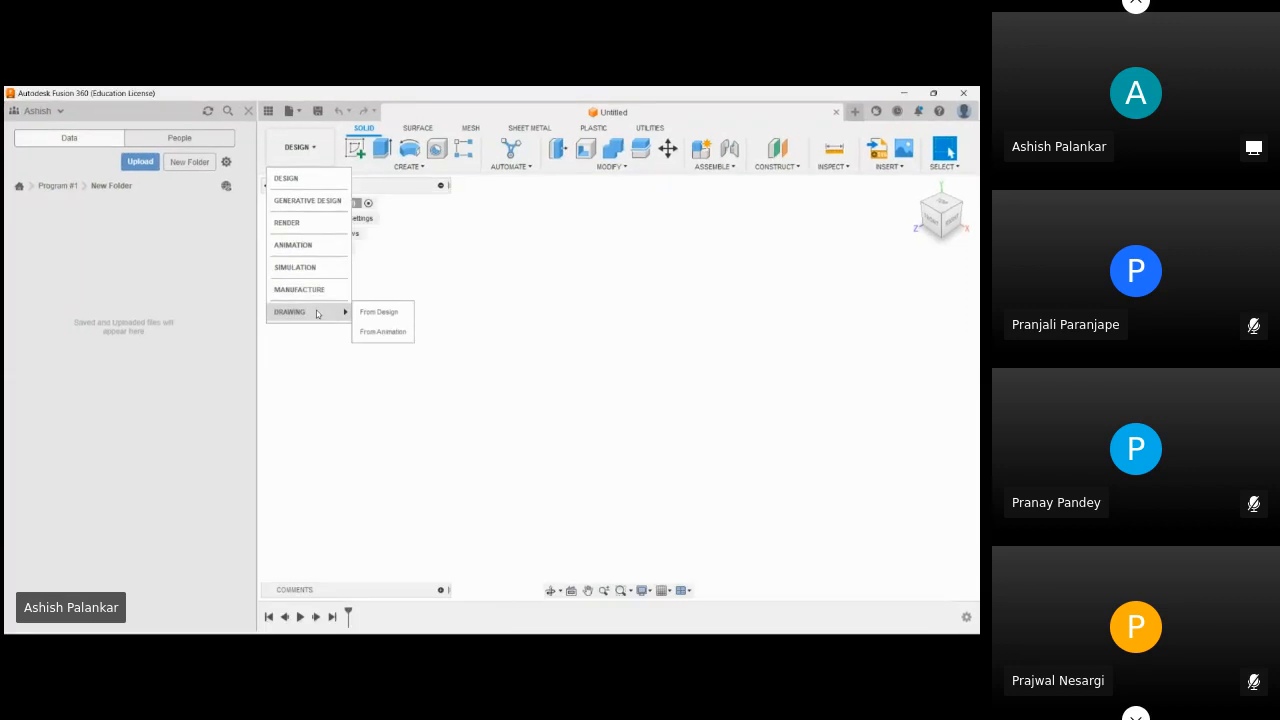
left_click(400, 254)
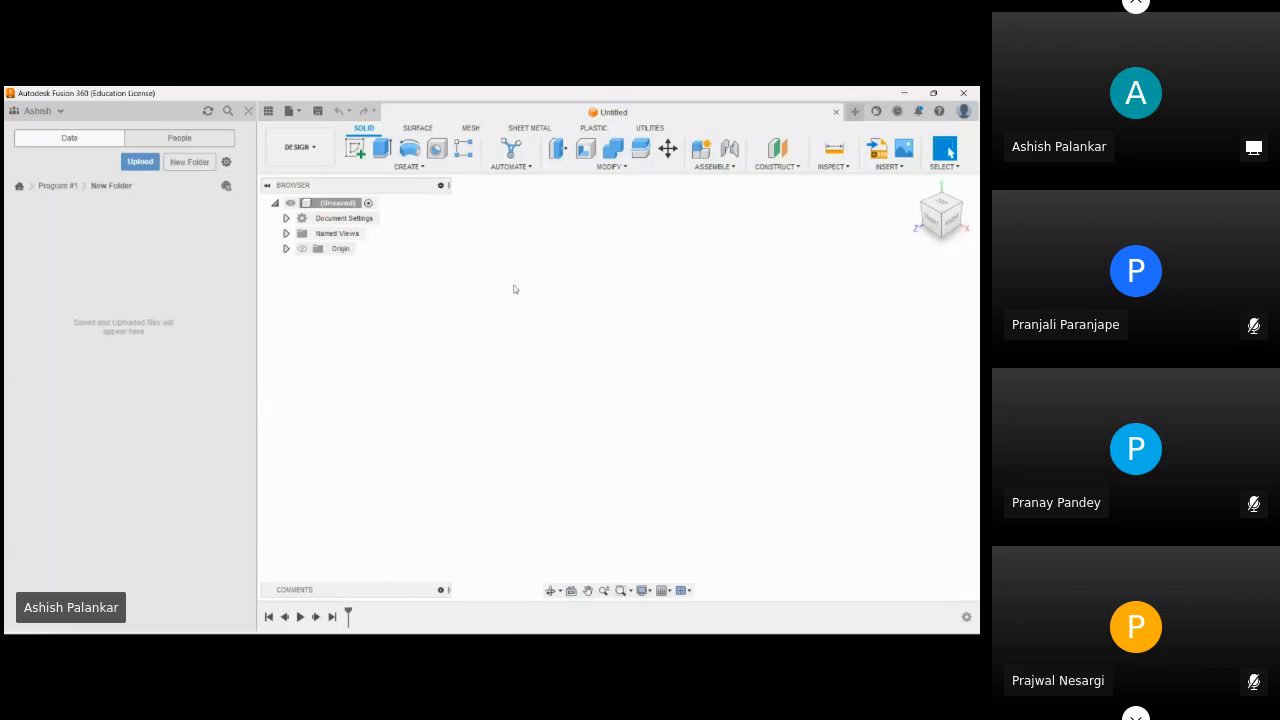
left_click(463, 169)
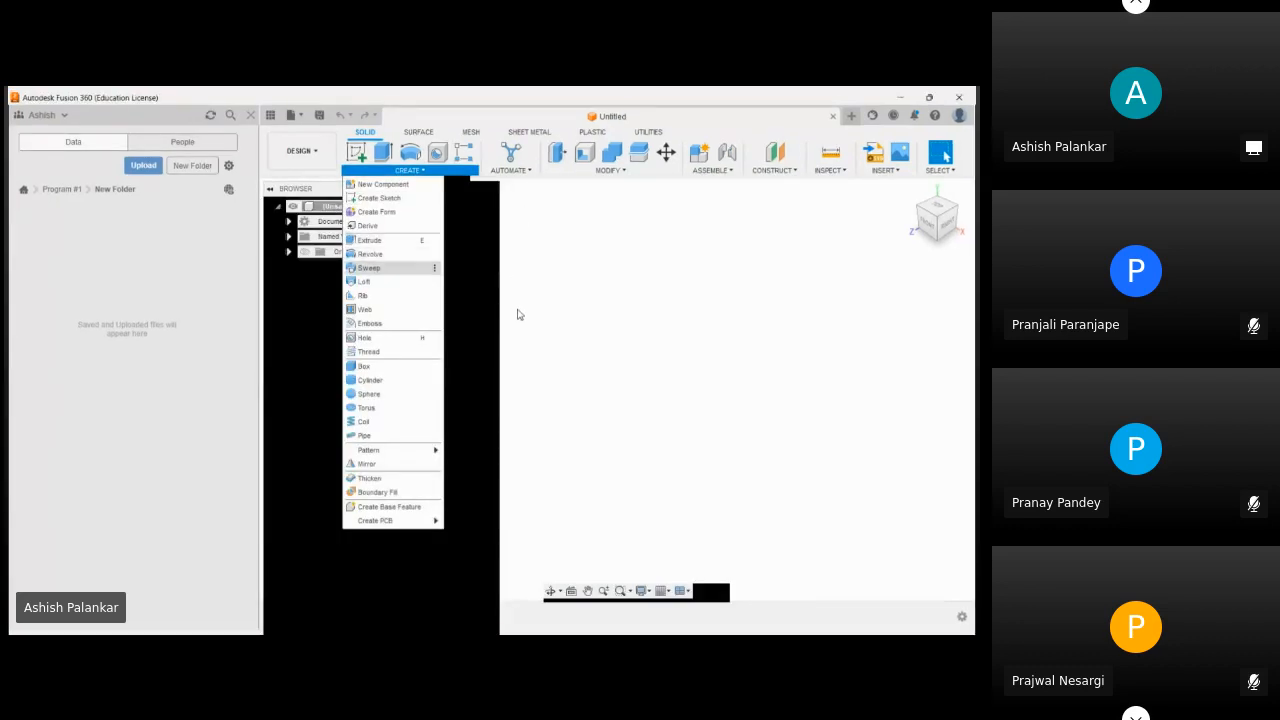
left_click(497, 229)
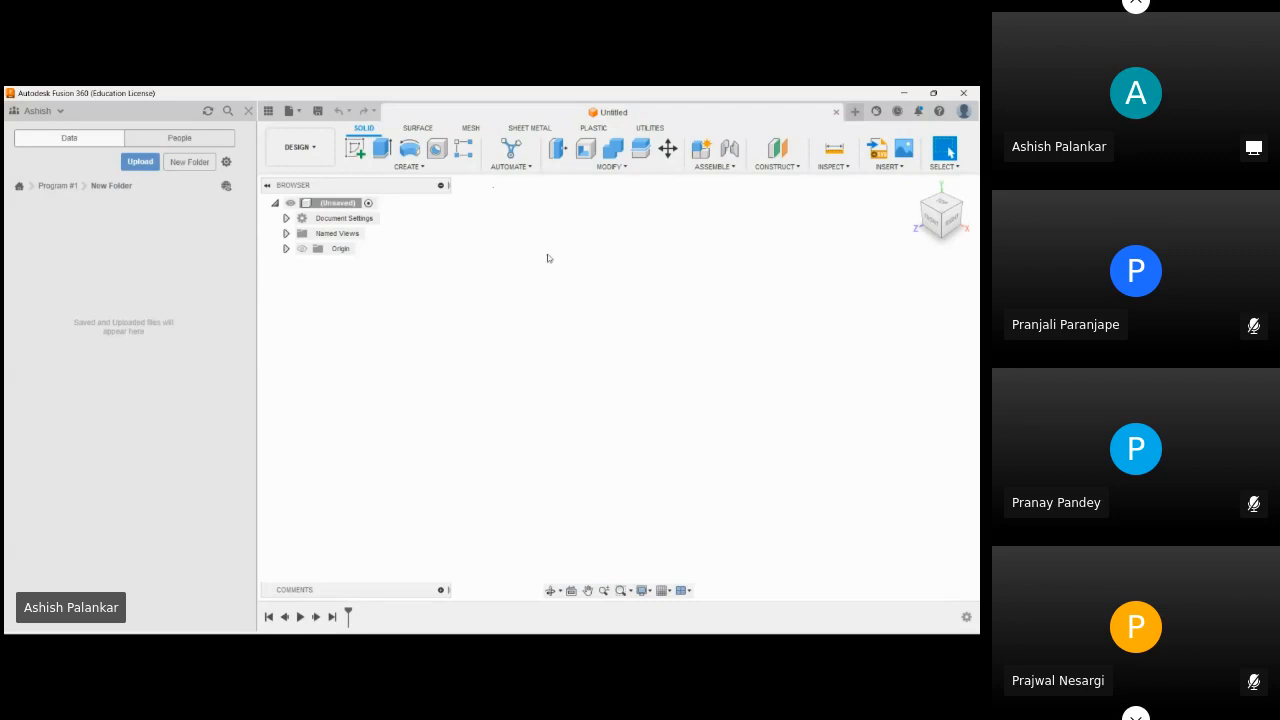
- Start a sketch, delete the horizontal line running out from the centre of the 50 mm circle, and finish the sketch
left_click(363, 155)
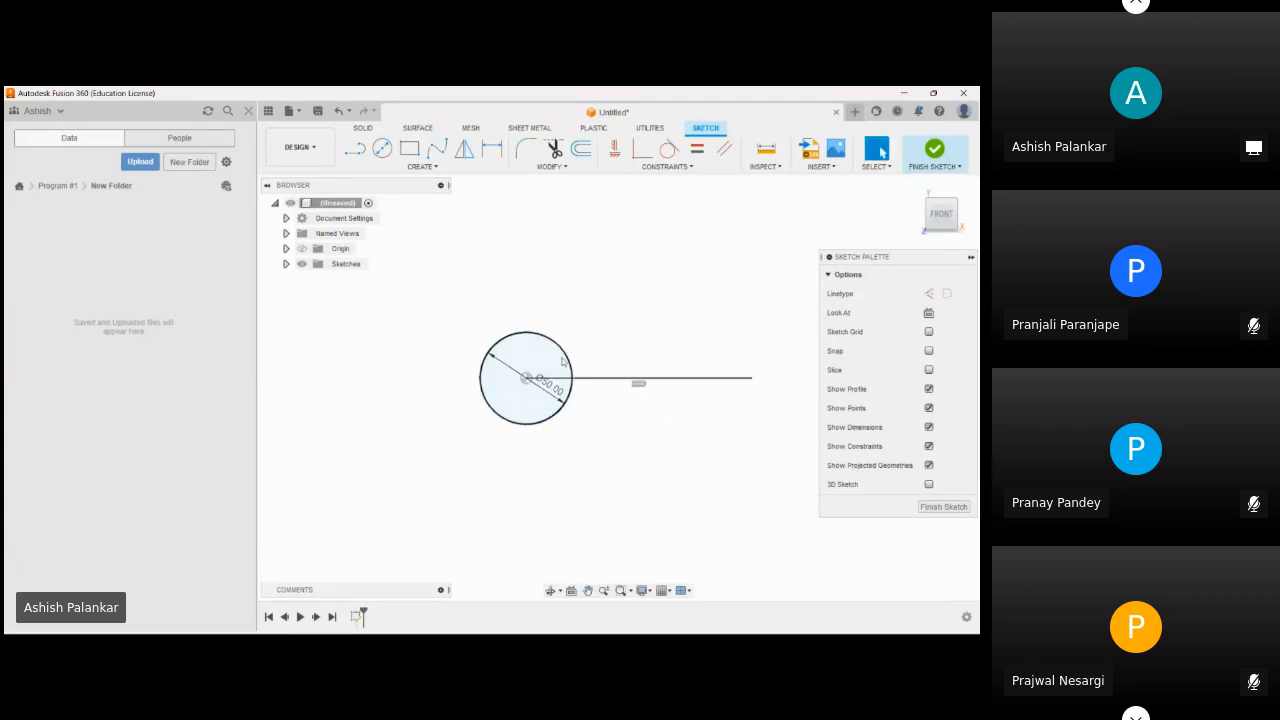
left_click(599, 381)
key("Delete")
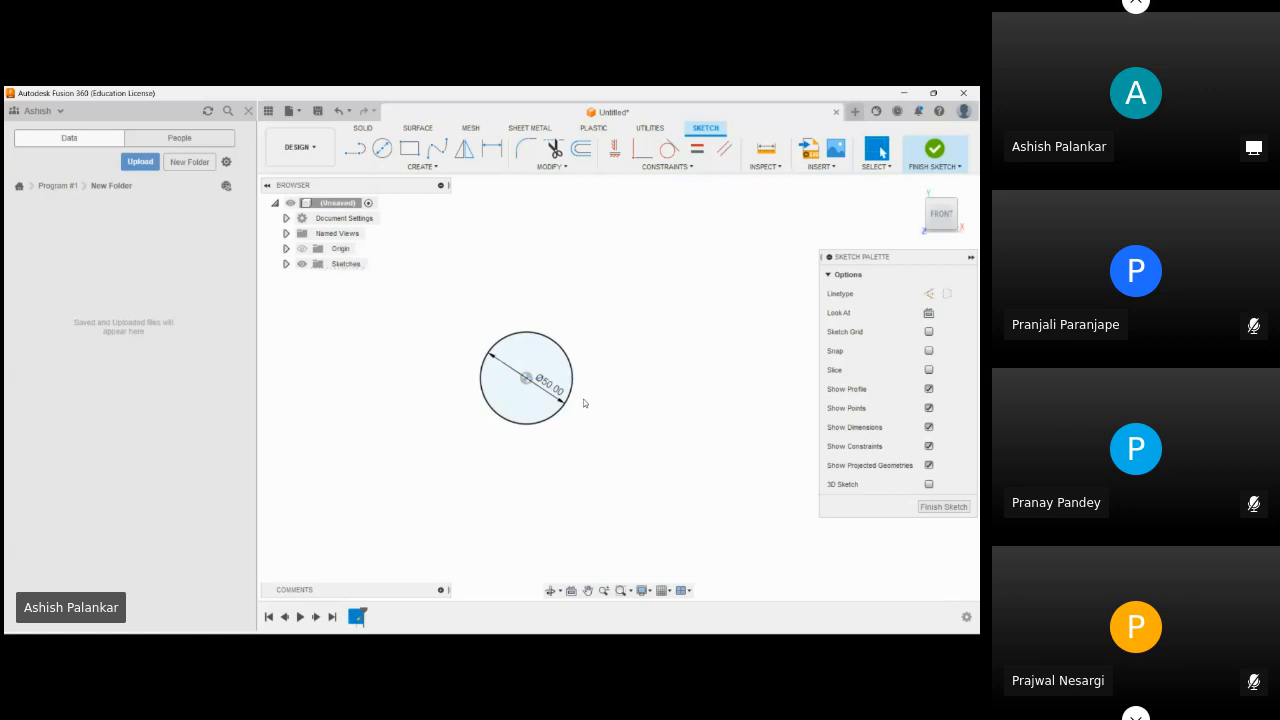
scroll(629, 374, "down", 1)
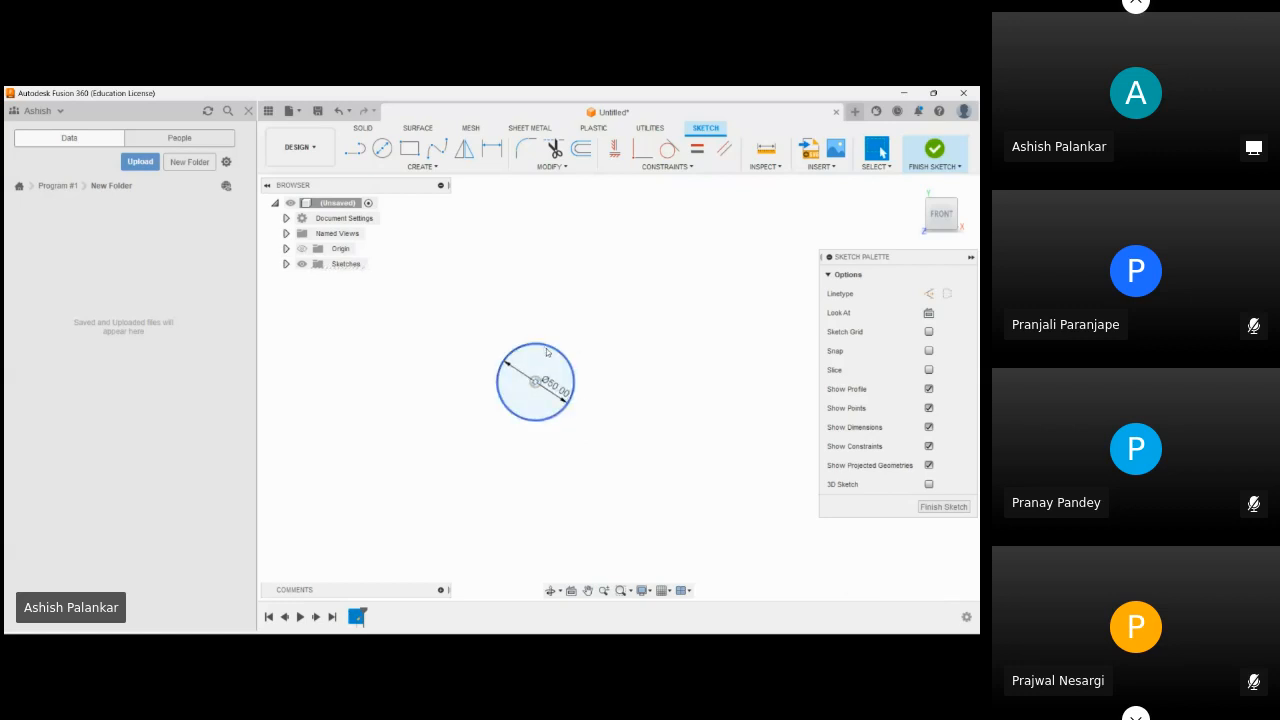
left_click(400, 166)
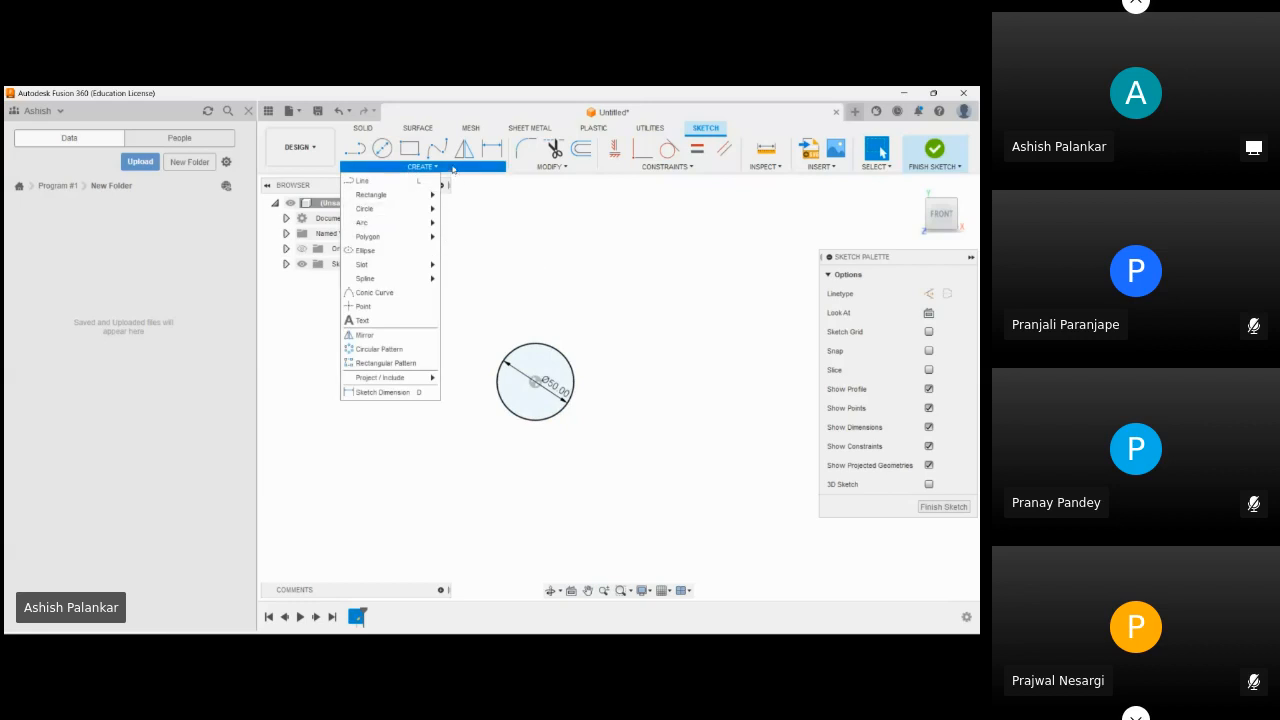
left_click(453, 168)
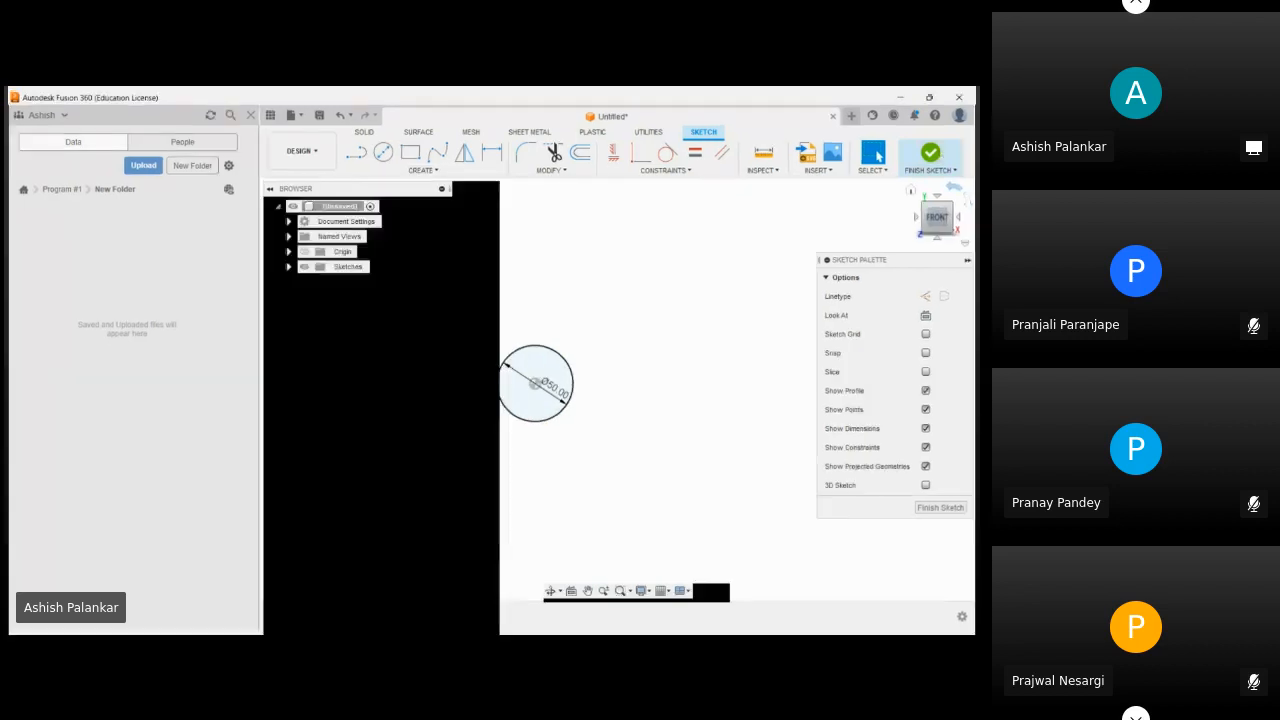
left_click(930, 157)
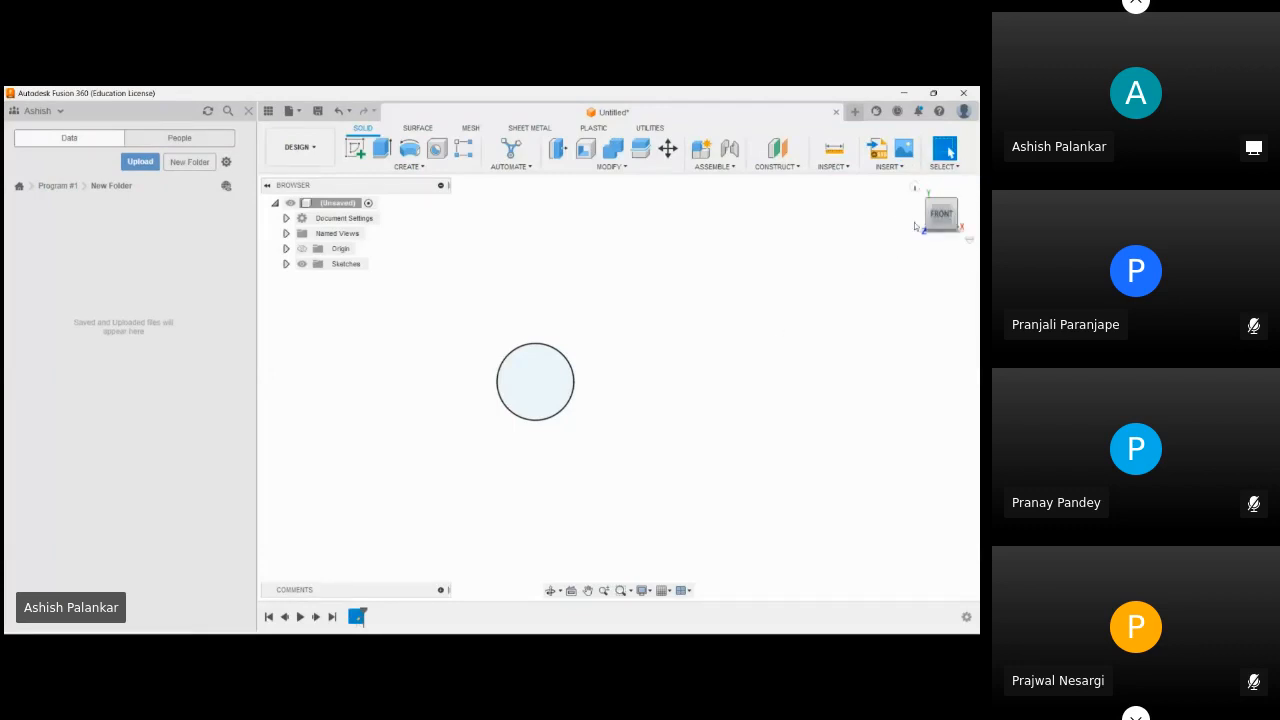
- Start an Extrude in the isometric view and reselect the circle as its profile
mouse_move(938, 213)
left_mouse_down()
mouse_move(900, 222)
mouse_move(925, 190)
mouse_move(936, 206)
mouse_move(922, 192)
left_mouse_up()
left_click(914, 188)
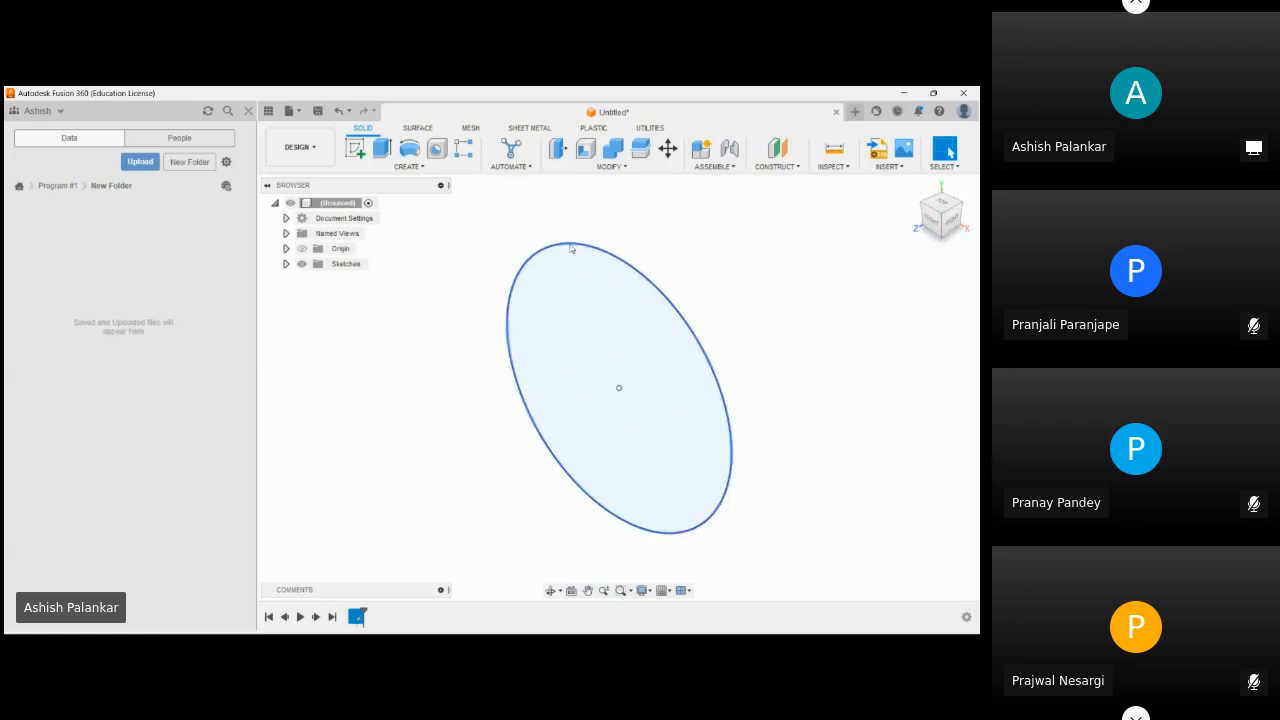
scroll(502, 366, "down", 2)
middle_click_drag(503, 366, 526, 346)
scroll(527, 346, "up", 2)
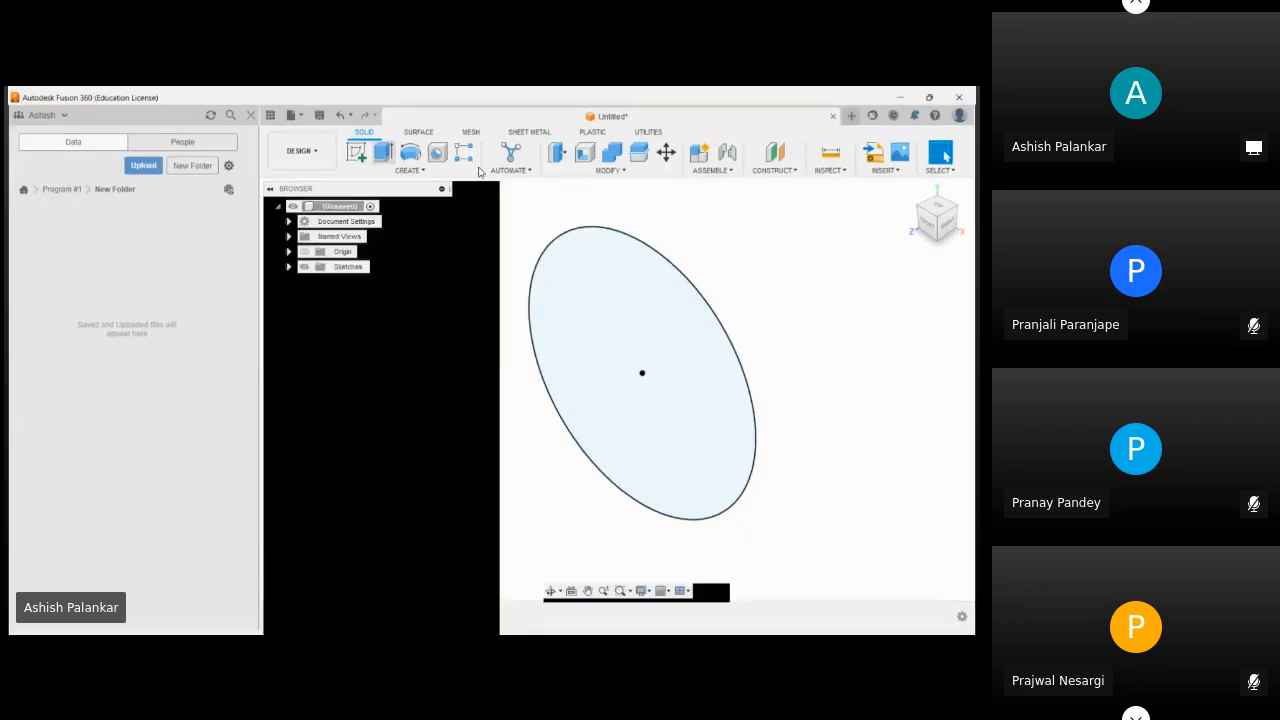
key("e")
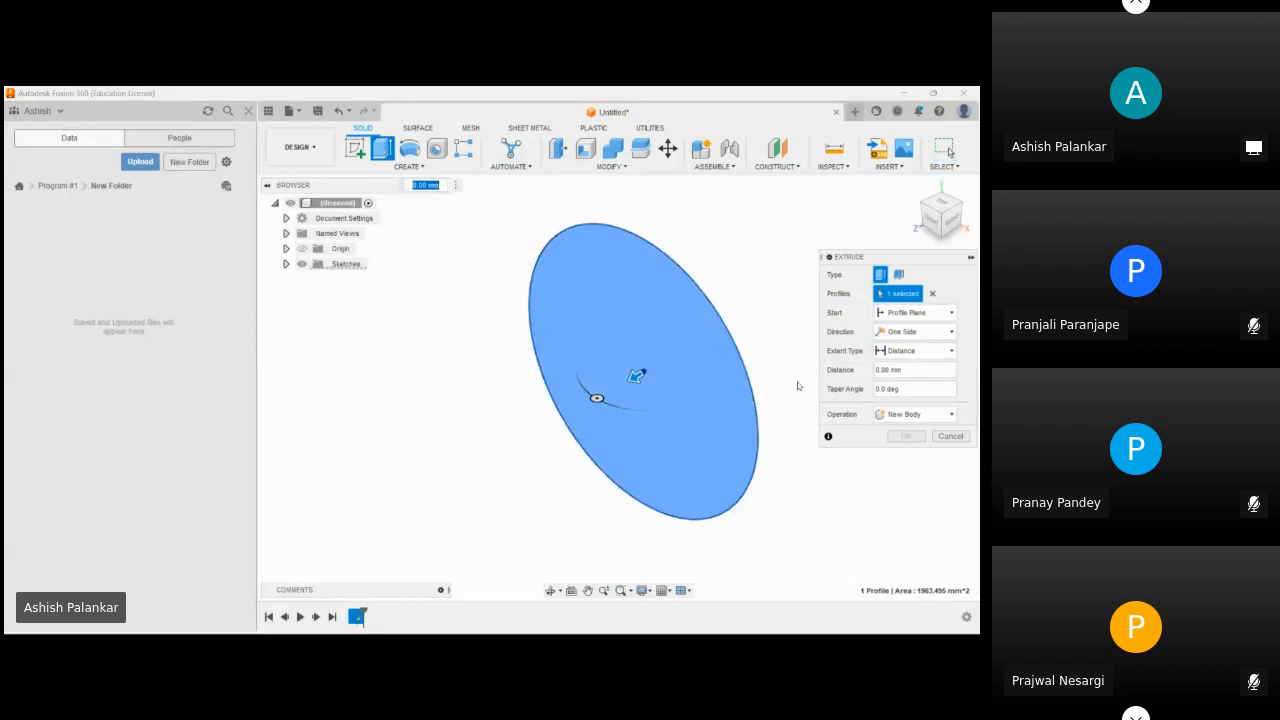
left_click(932, 293)
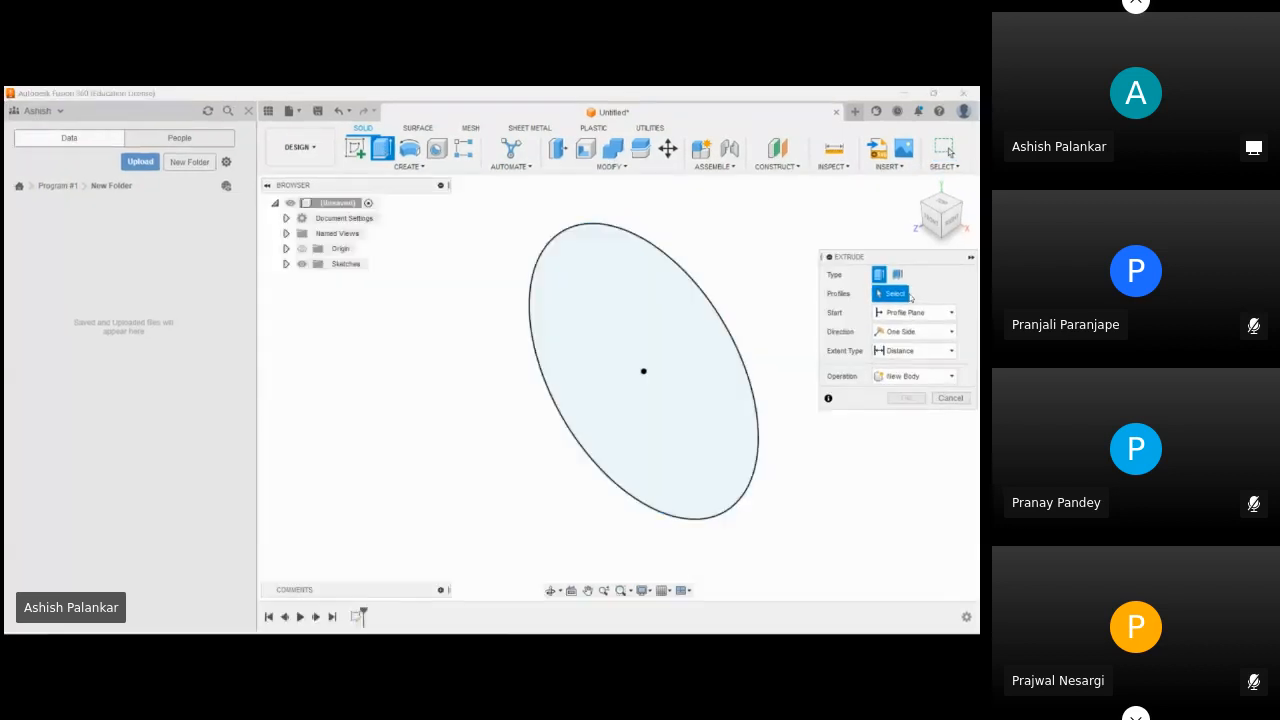
left_click(731, 330)
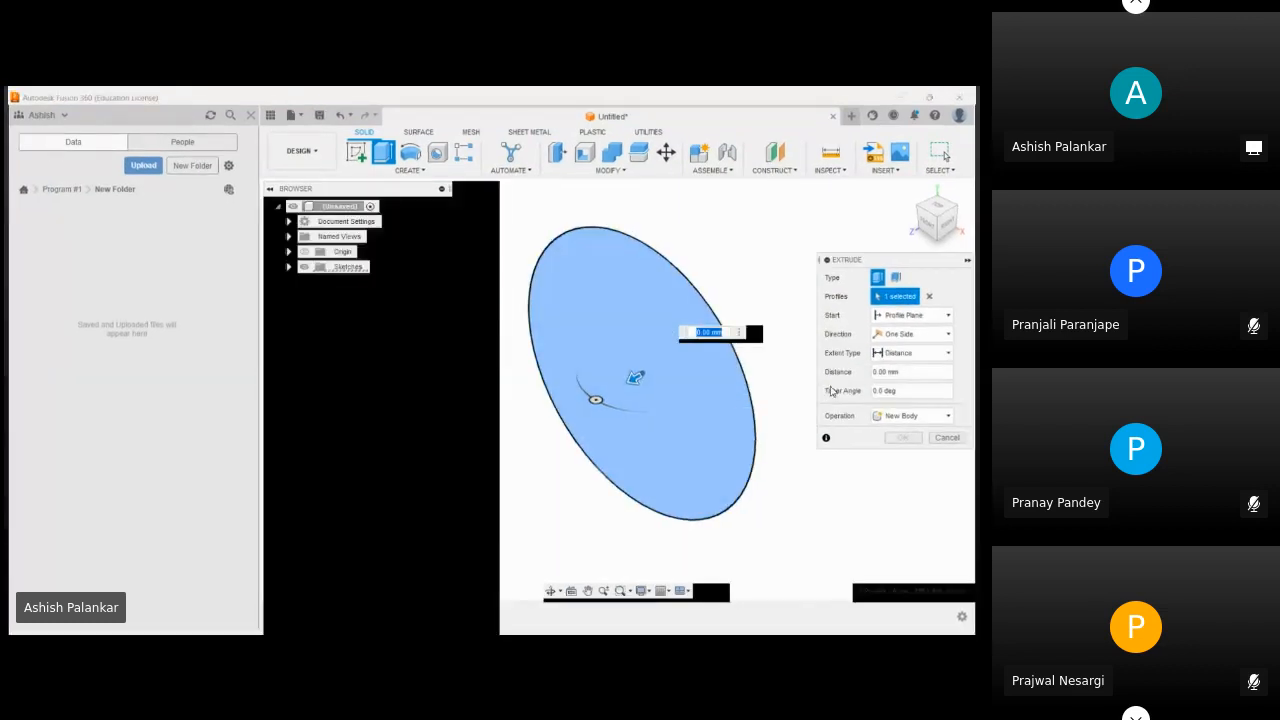
- Start the circle's extrusion from a 10 mm offset and pull its distance out to about 9 mm
left_click(908, 314)
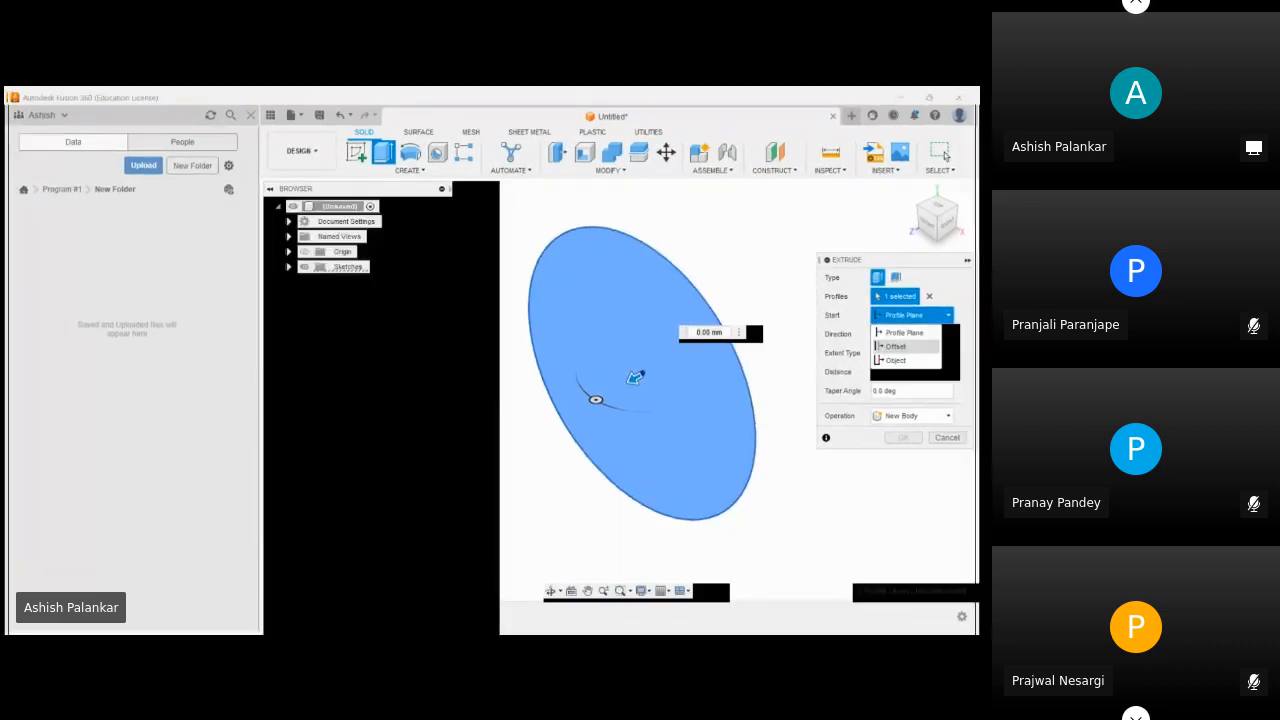
left_click(895, 346)
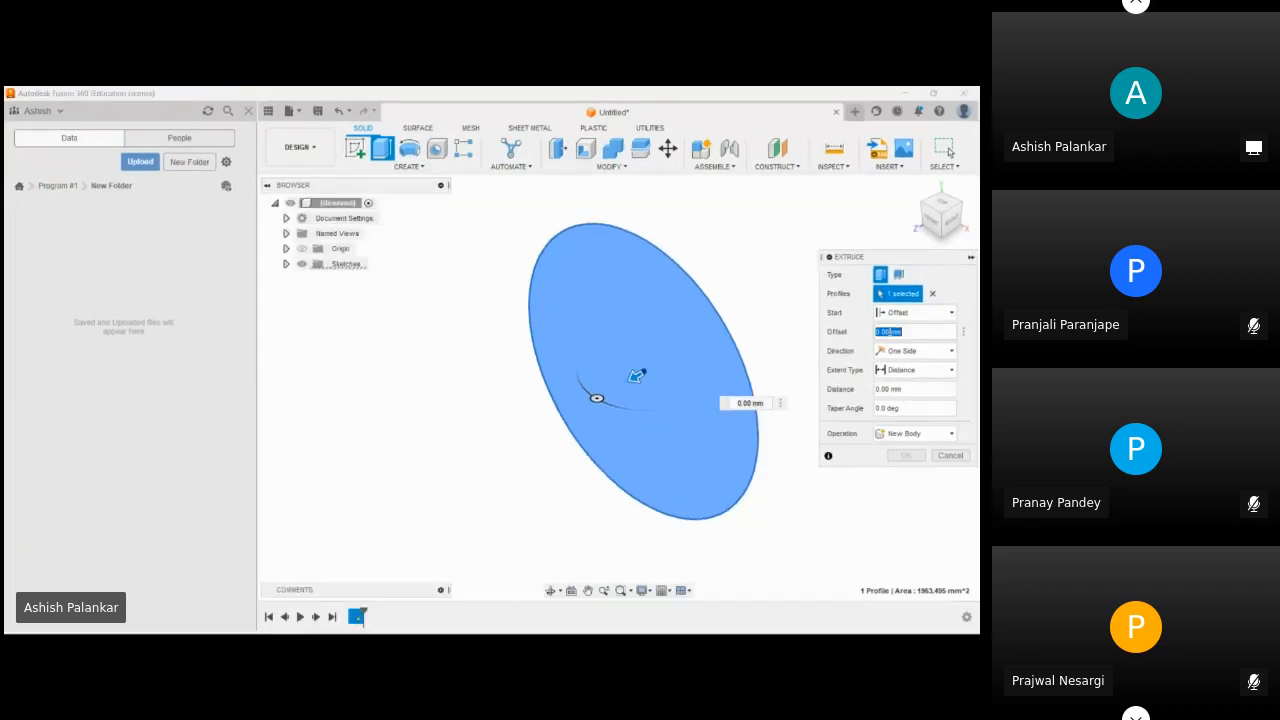
type("10")
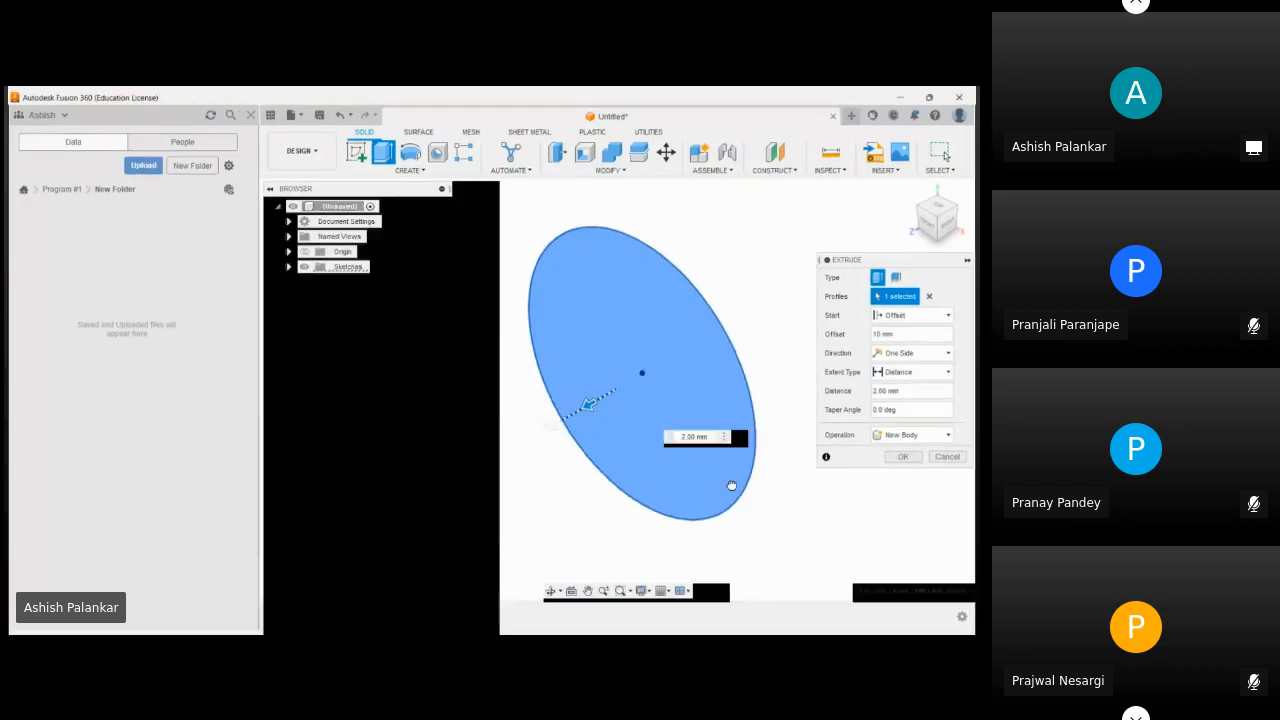
left_click_drag(583, 410, 541, 420)
middle_click_drag(790, 415, 647, 370, "shift")
mouse_move(657, 373)
middle_mouse_down("shift")
mouse_move(703, 383)
mouse_move(638, 373)
middle_mouse_up("shift")
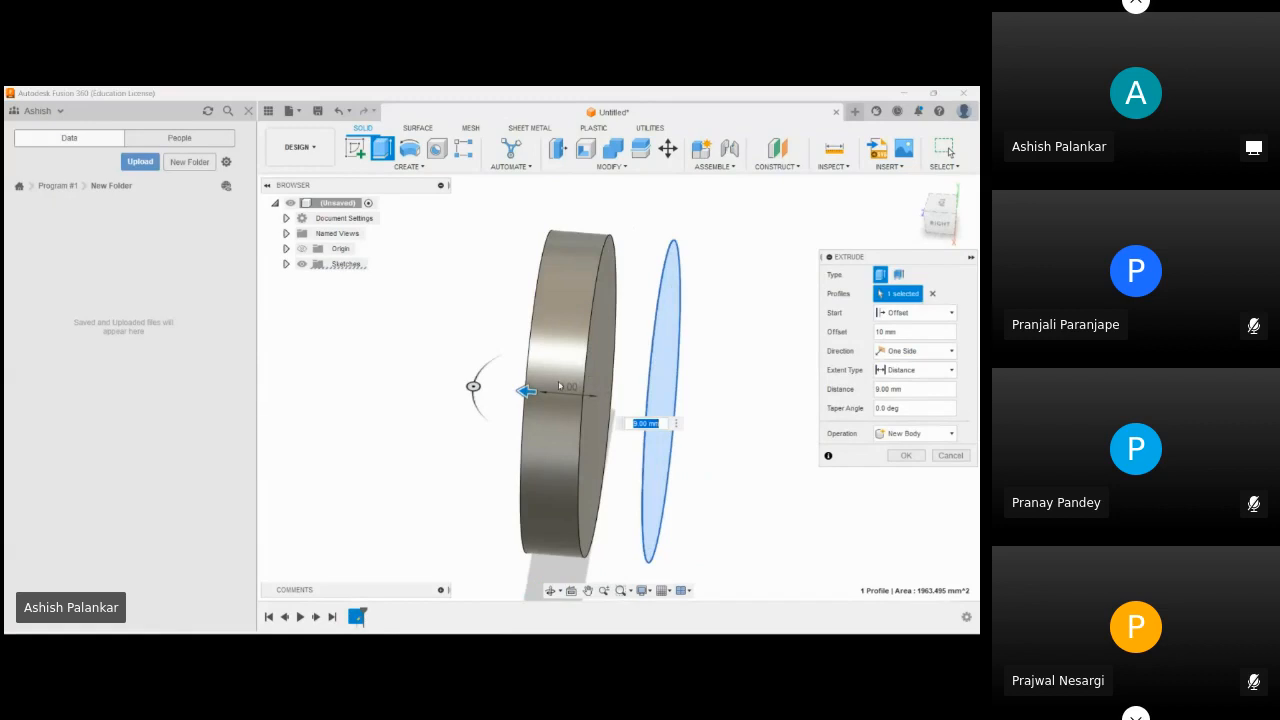
mouse_move(591, 451)
middle_mouse_down("shift")
mouse_move(648, 470)
mouse_move(637, 462)
middle_mouse_up("shift")
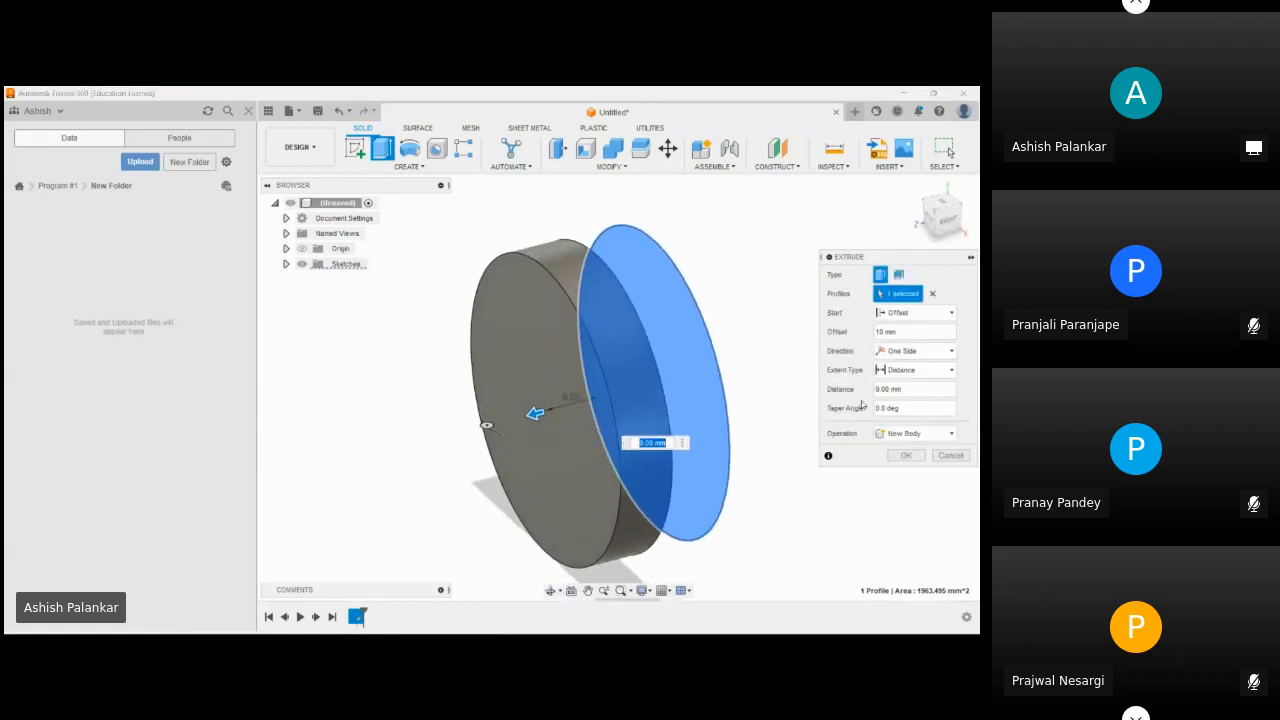
- Set the extrusion distance to 20 mm, keep the direction One Side, and stretch the distance to about 23 mm
left_click_drag(535, 413, 480, 437)
type("2")
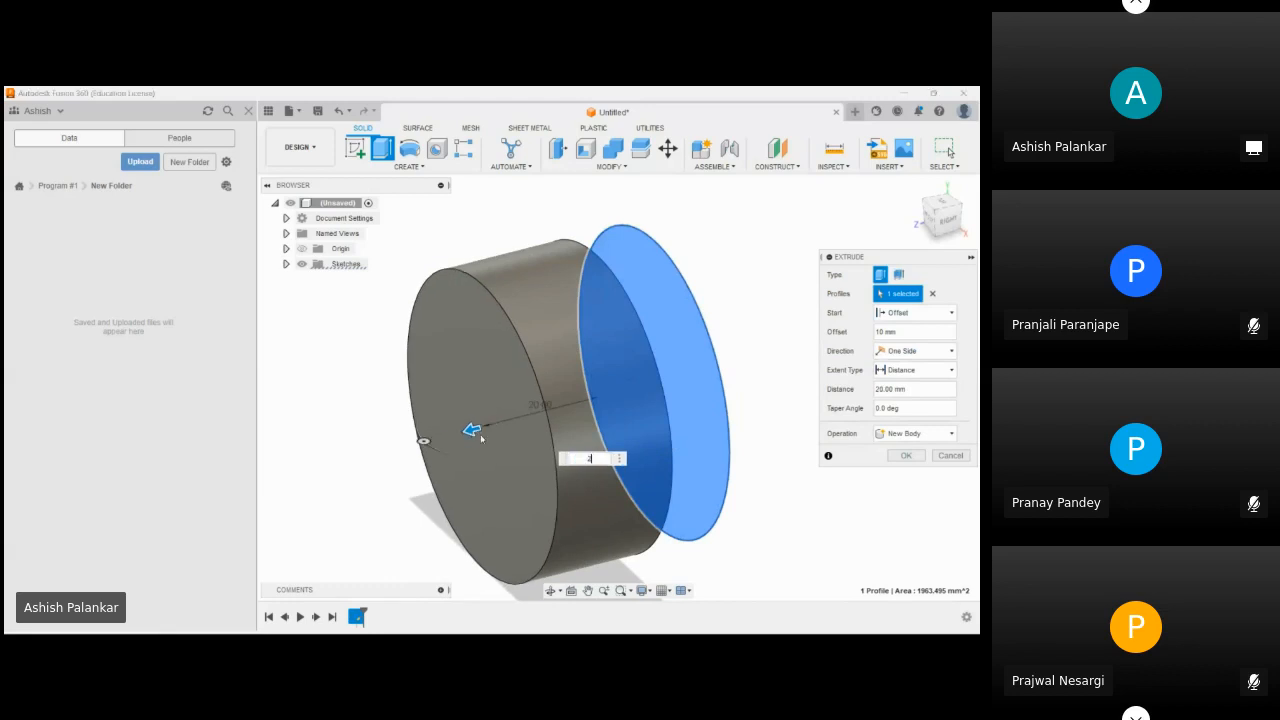
middle_click_drag(808, 506, 785, 455)
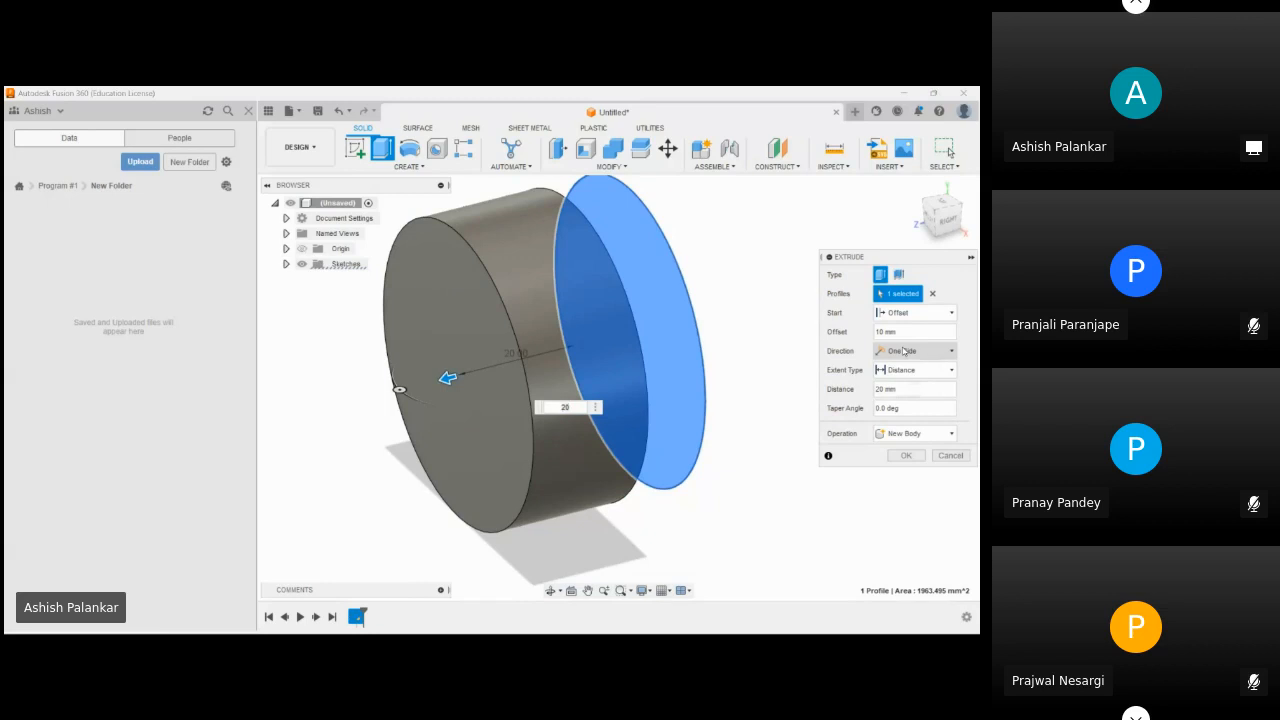
left_click(904, 351)
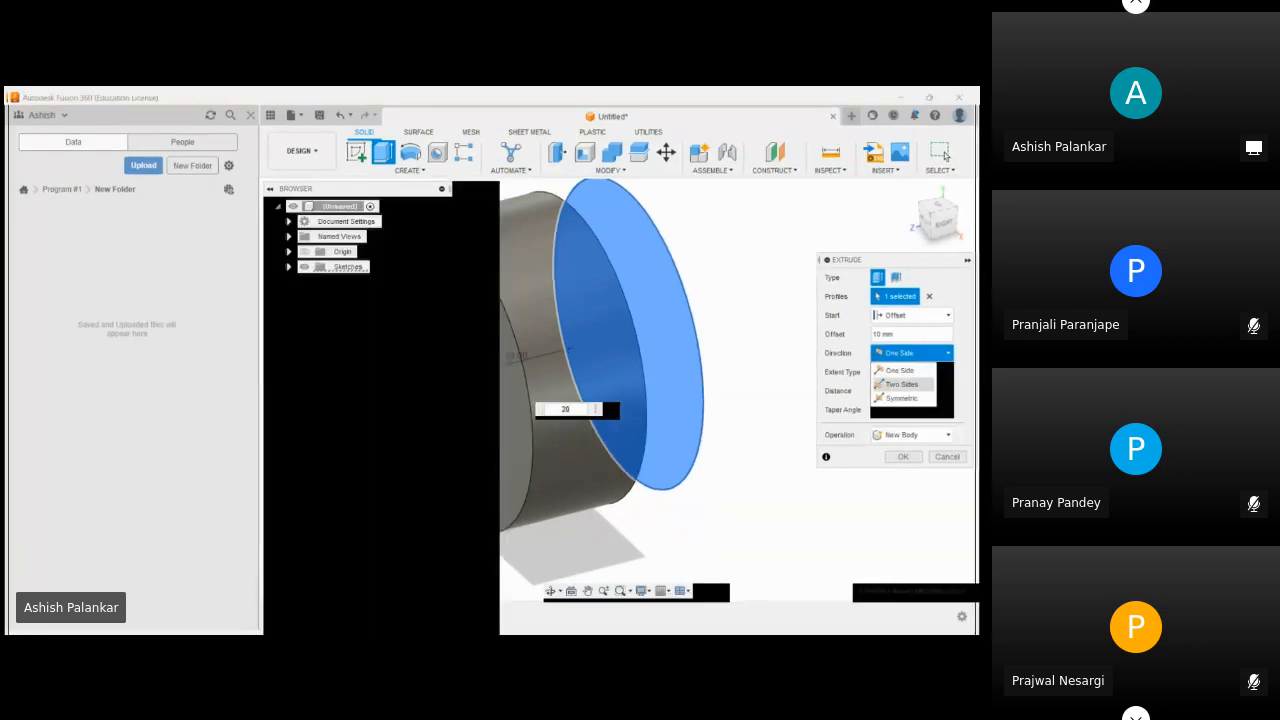
left_click(902, 370)
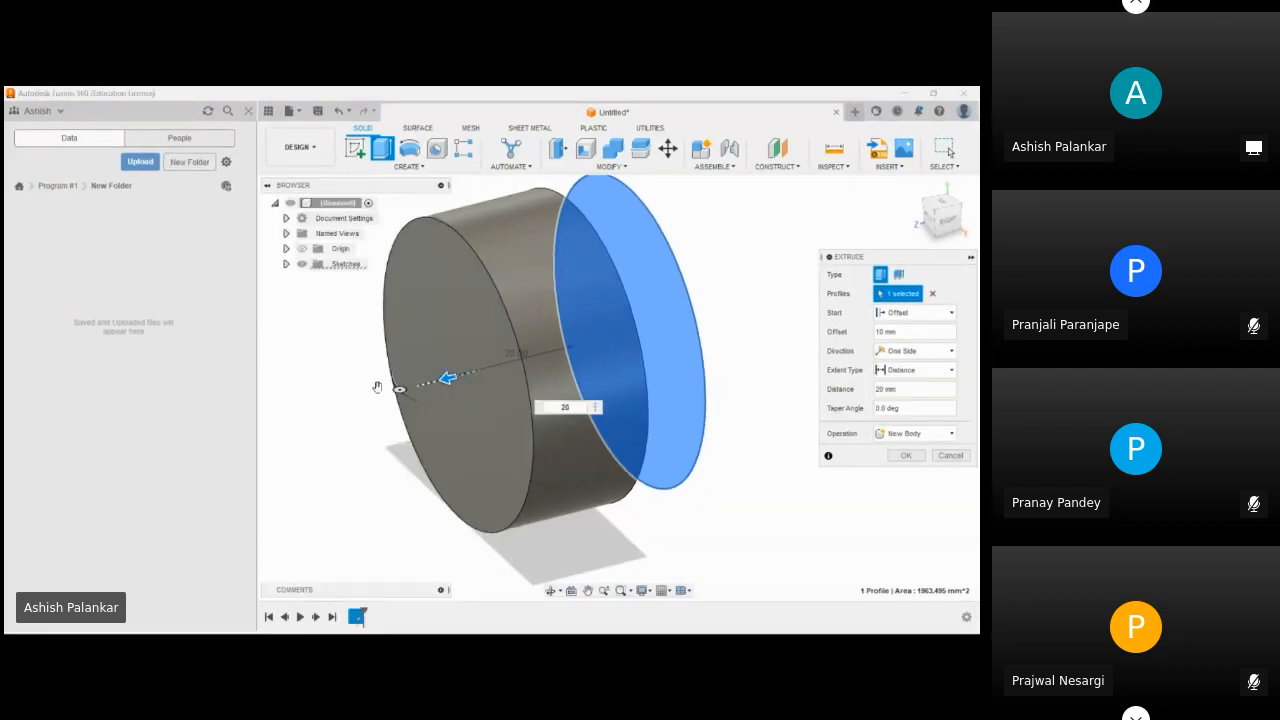
mouse_move(446, 378)
left_mouse_down()
mouse_move(401, 389)
mouse_move(430, 383)
left_mouse_up()
- Change the extrusion direction to Two Sides and pull the second side out to about 3 mm
left_click(912, 351)
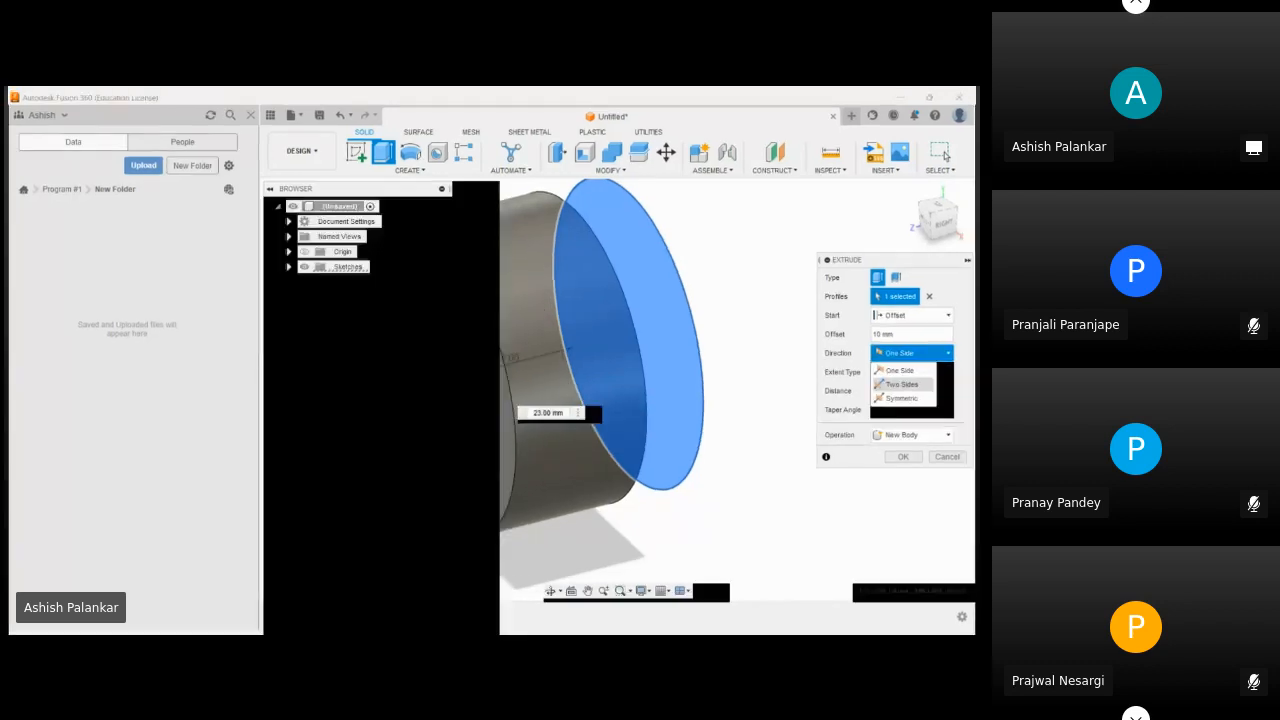
left_click(902, 384)
middle_click_drag(594, 351, 577, 350, "shift")
left_click_drag(589, 347, 590, 347)
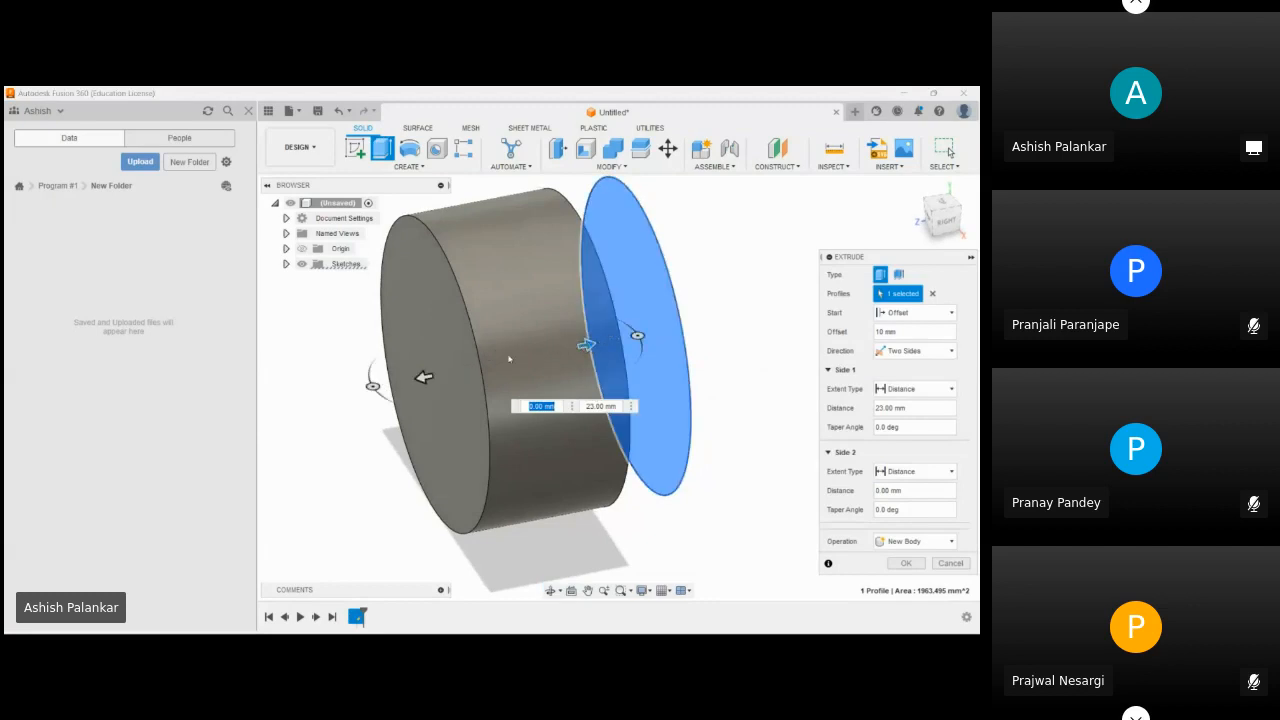
mouse_move(588, 344)
left_mouse_down()
mouse_move(749, 309)
mouse_move(614, 343)
mouse_move(745, 357)
mouse_move(646, 366)
mouse_move(690, 340)
mouse_move(680, 362)
mouse_move(607, 378)
mouse_move(609, 340)
left_mouse_up()
- Change the extrusion direction to Symmetric and adjust the distance to about 24 mm
left_click(897, 352)
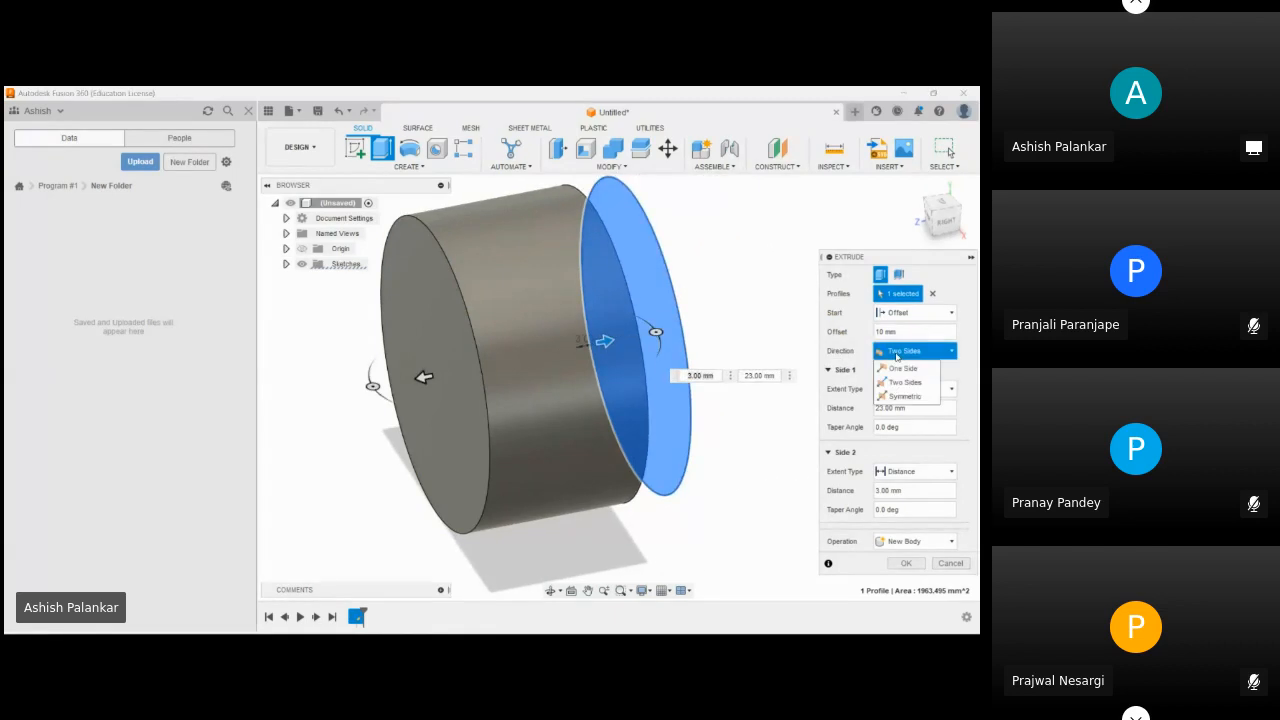
left_click(905, 396)
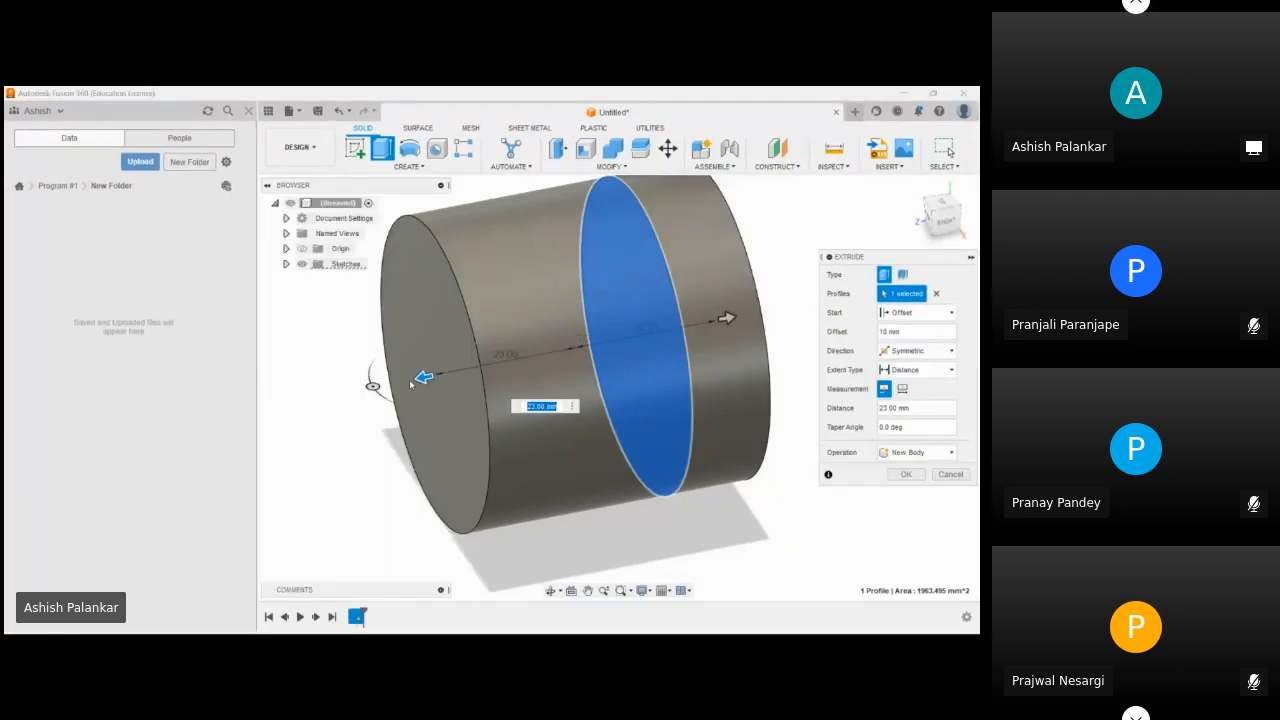
mouse_move(424, 377)
left_mouse_down()
mouse_move(410, 377)
mouse_move(460, 395)
mouse_move(420, 398)
mouse_move(498, 372)
mouse_move(405, 398)
mouse_move(437, 394)
left_mouse_up()
- Set the extrusion start to Profile Plane and complete the extrusion as a new body
left_click(915, 312)
left_click(909, 332)
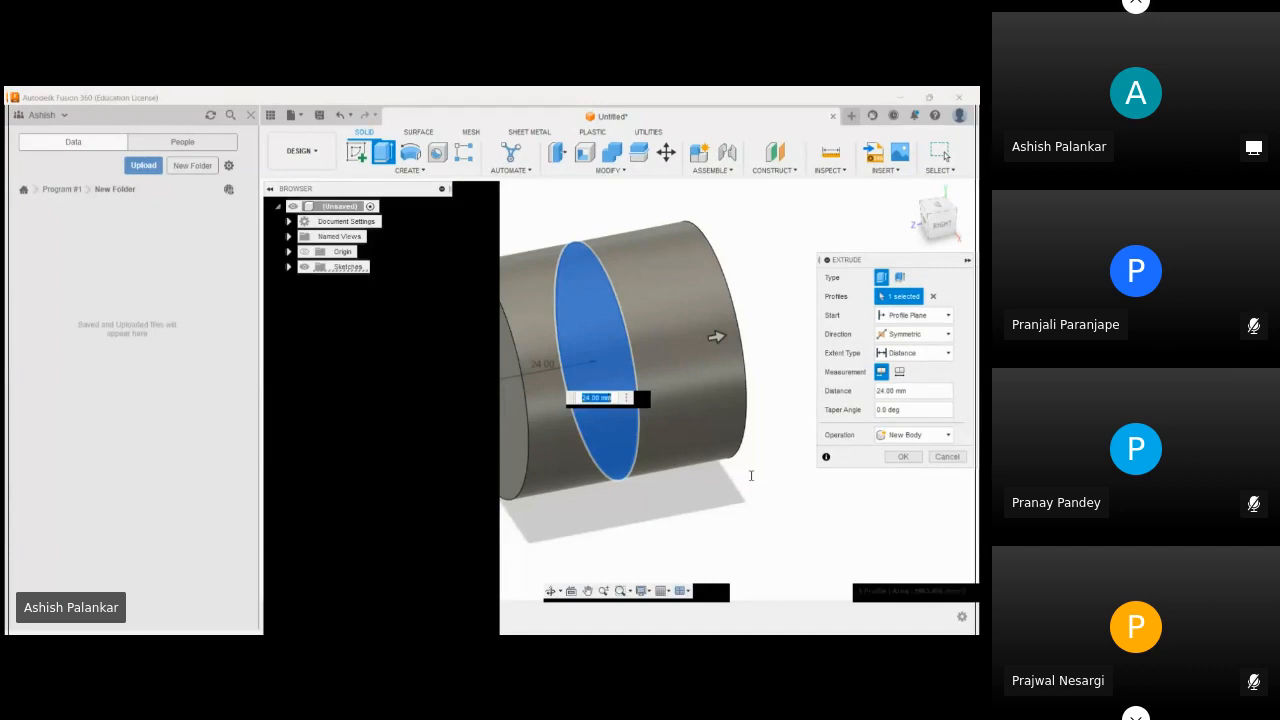
key("Return")
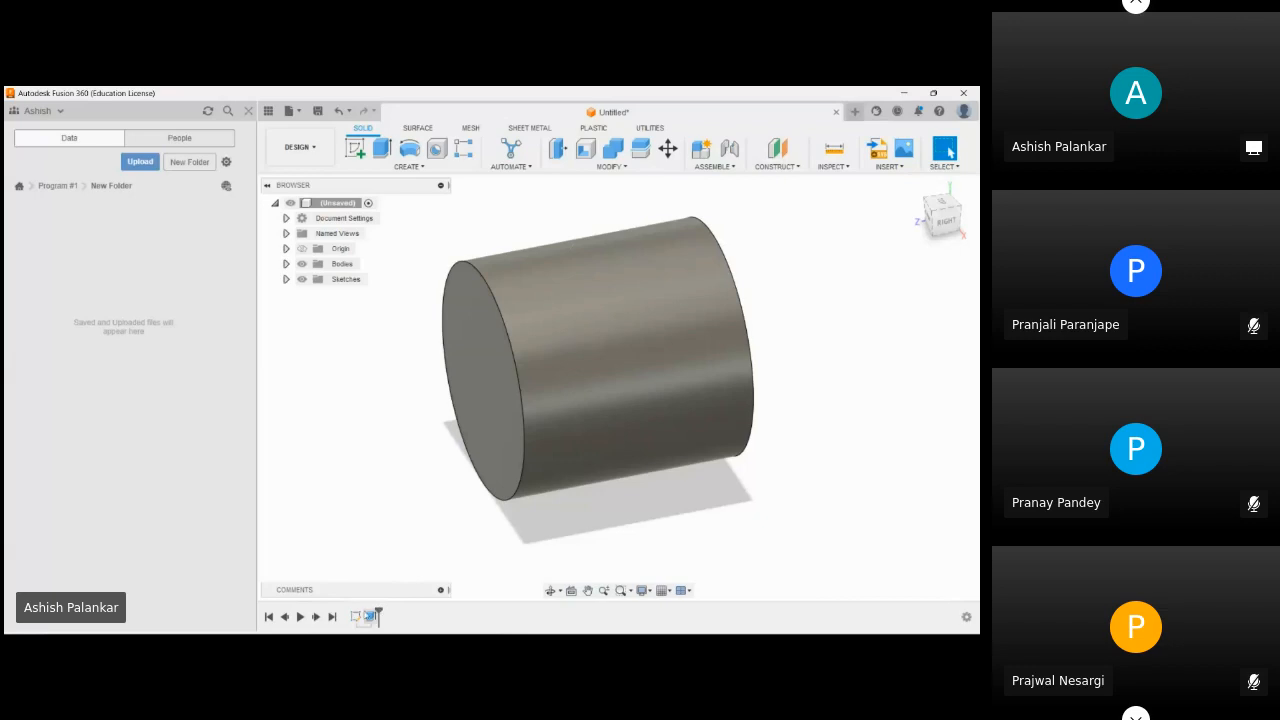
- Reopen the circle's sketch from the design history to inspect it, and leave it unchanged
double_click(356, 616)
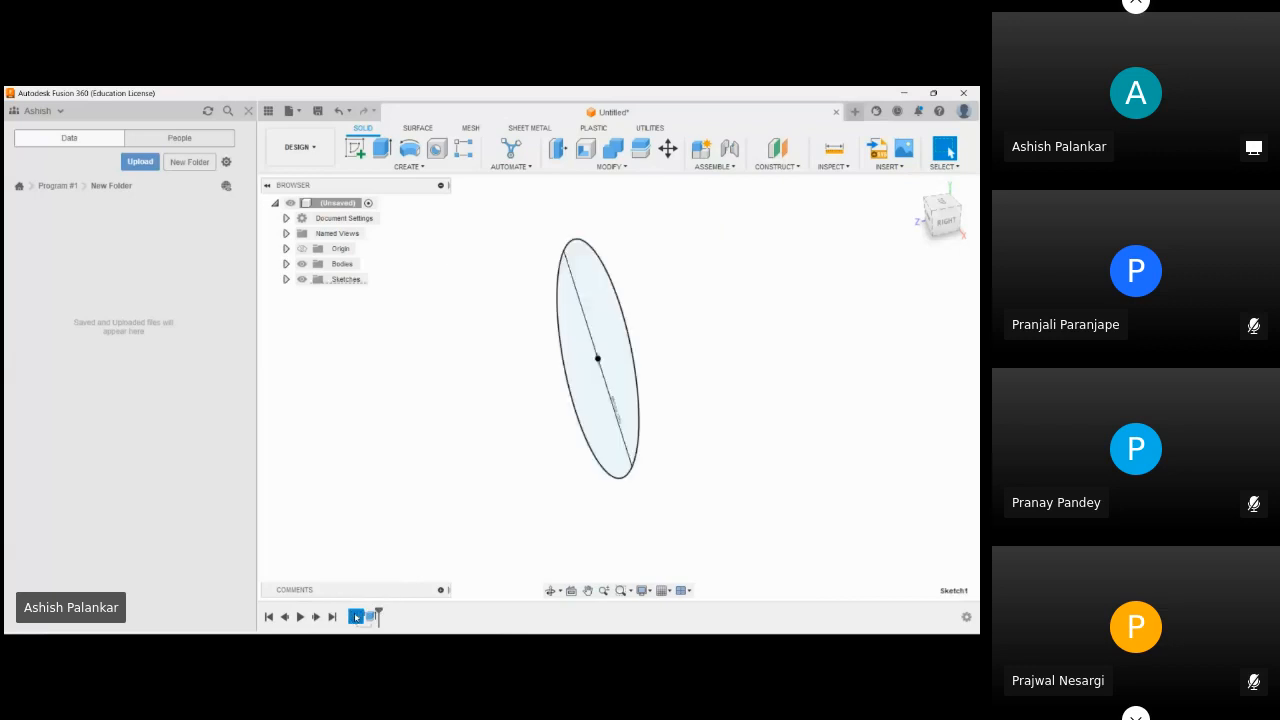
left_click(926, 150)
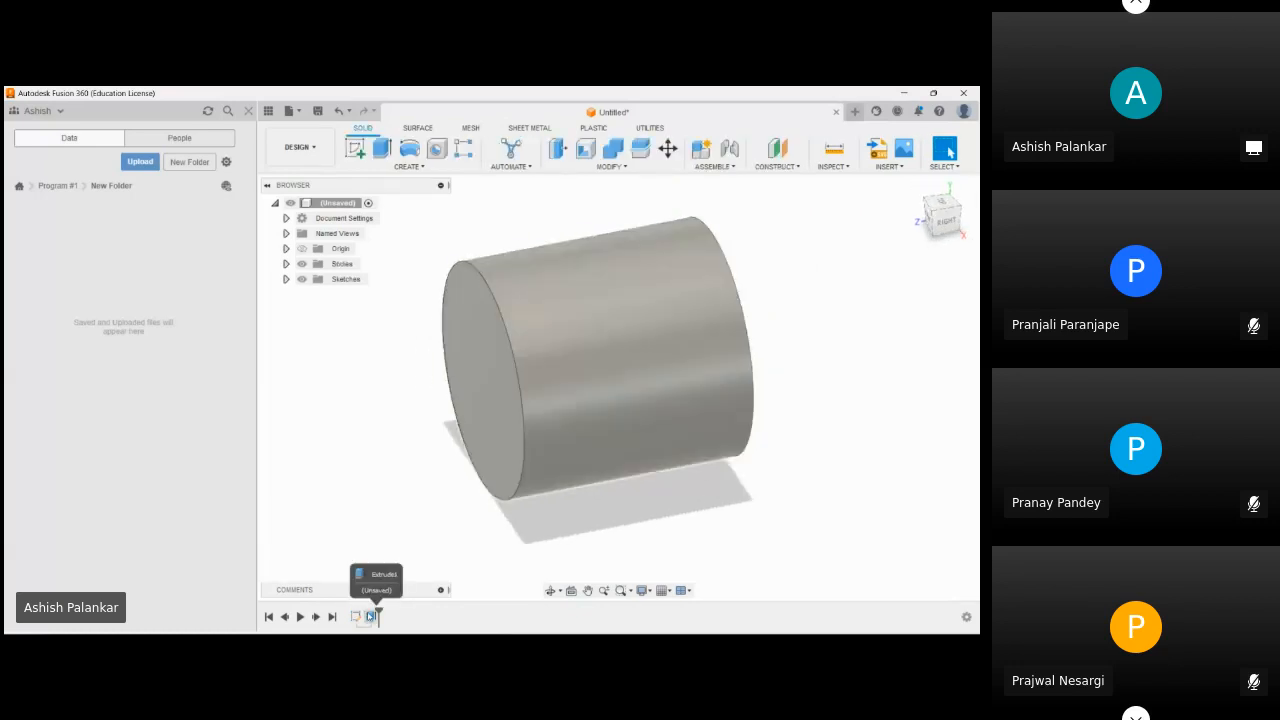
- Edit the symmetric extrusion, try the whole-length measurement, return to half length, and accept it with the New Body operation
double_click(370, 615)
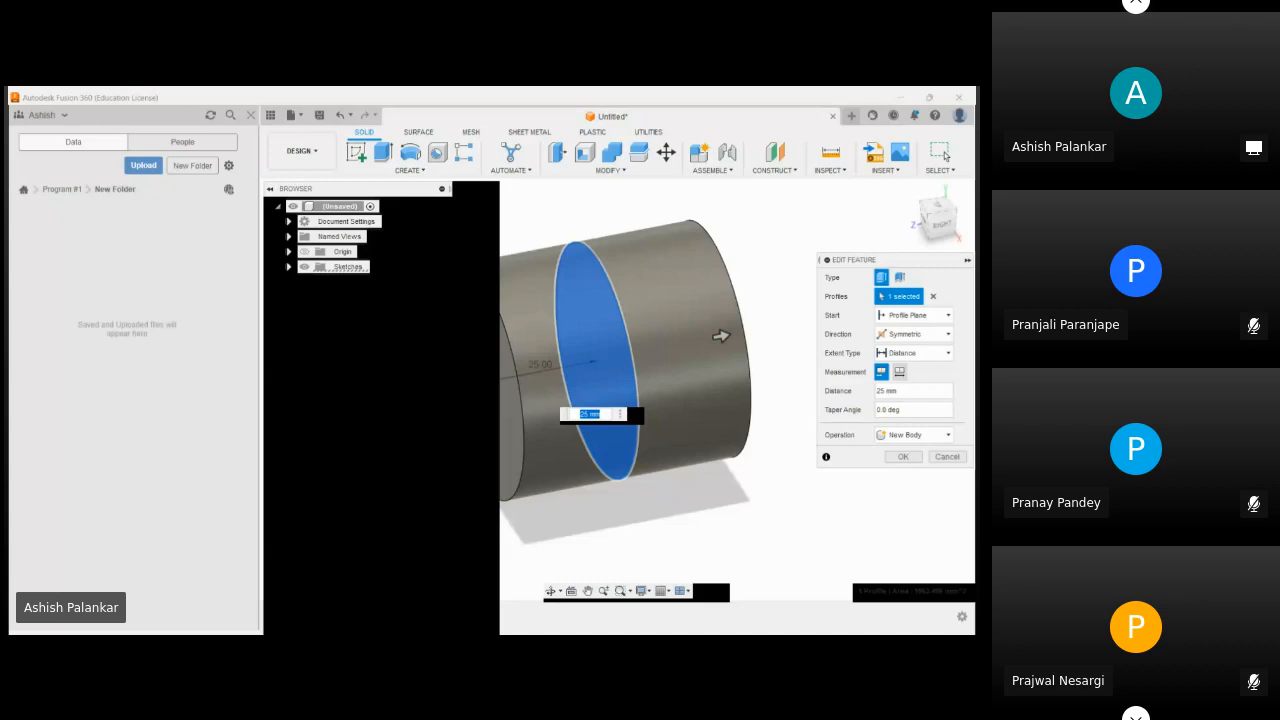
left_click(899, 372)
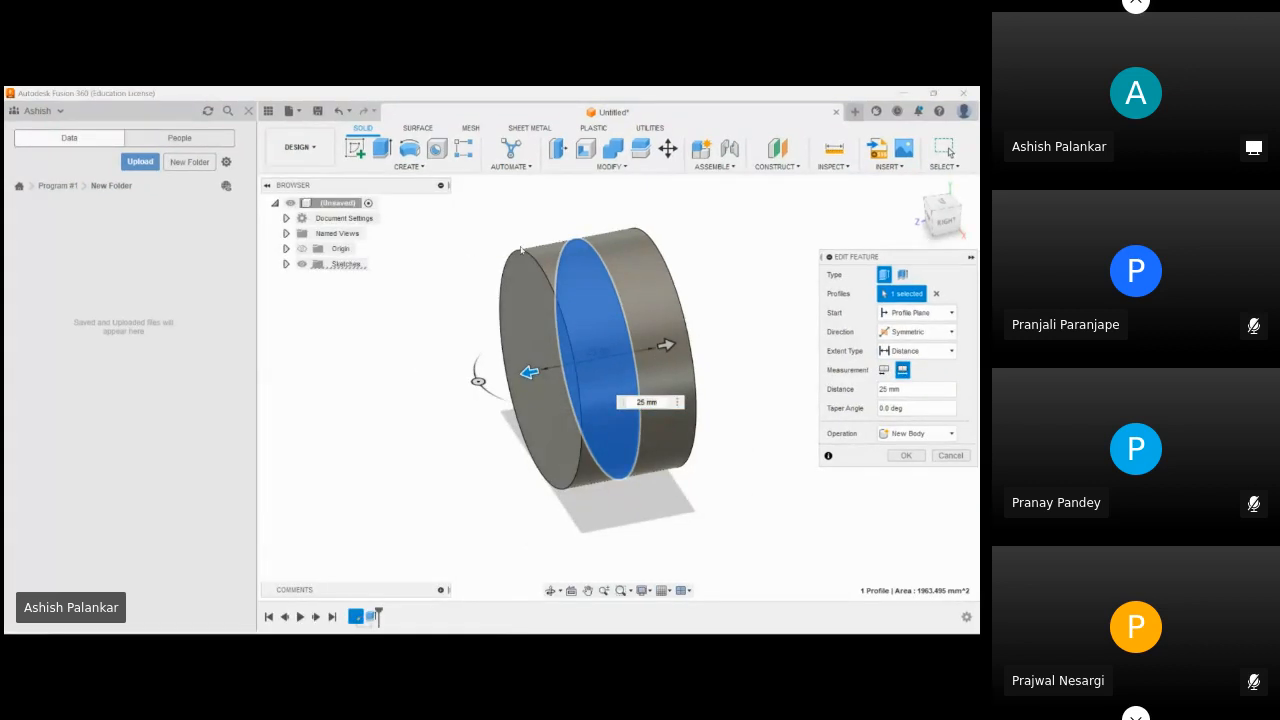
left_click(881, 372)
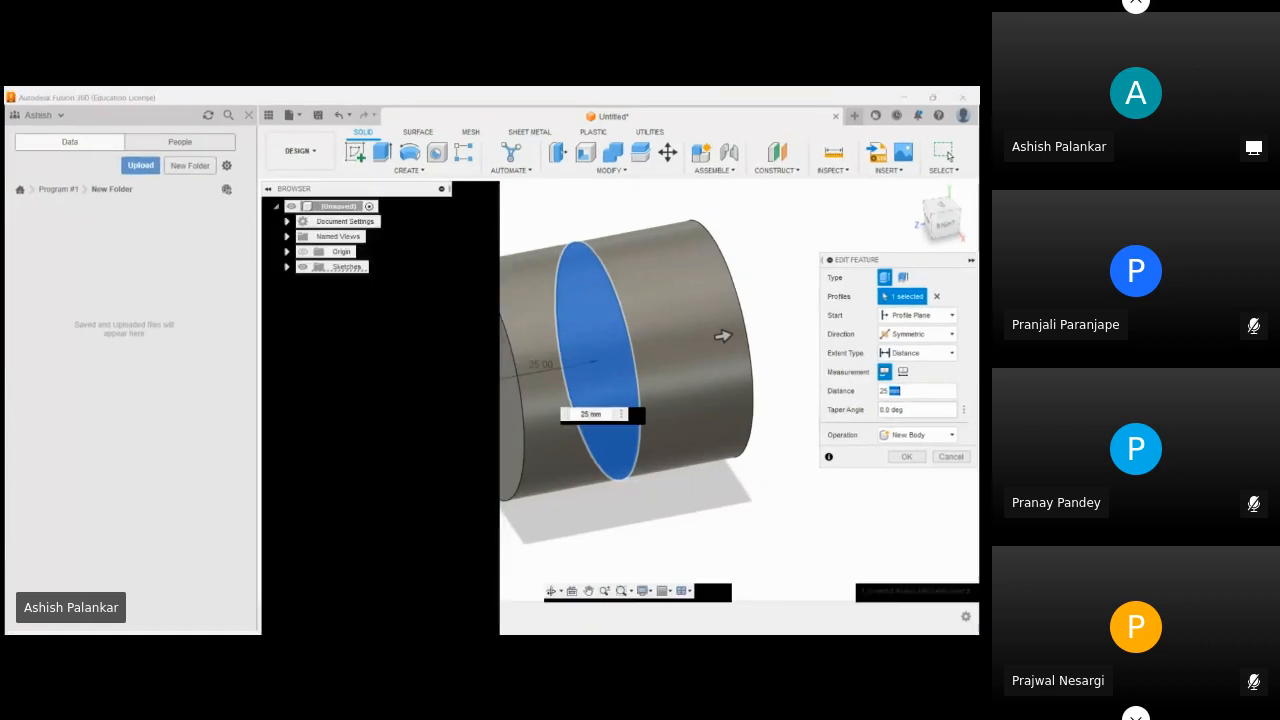
left_click(908, 434)
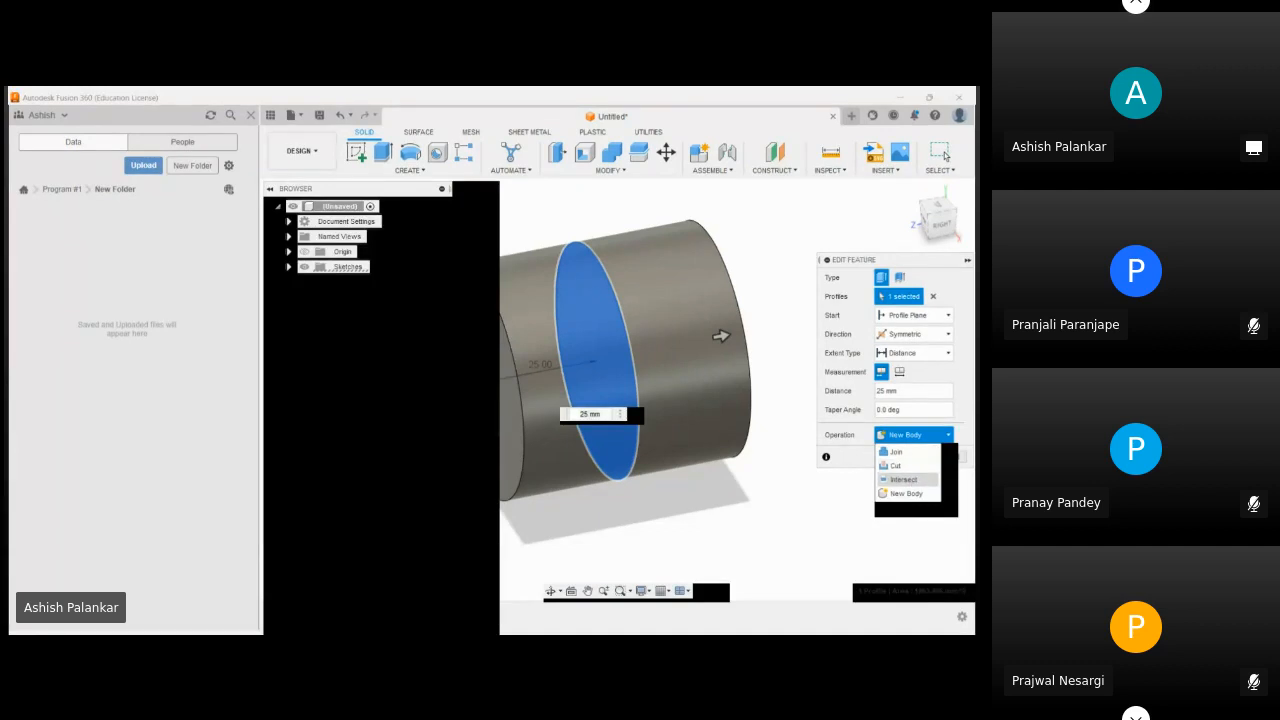
left_click(925, 436)
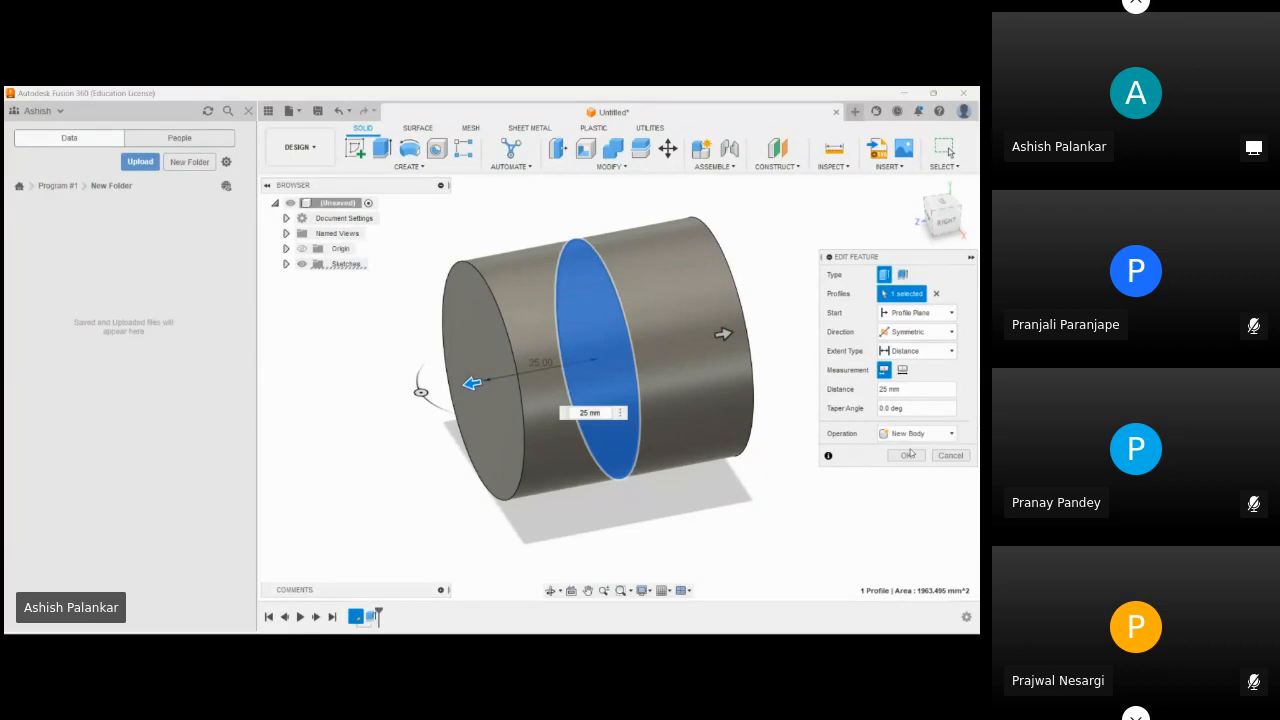
left_click(910, 455)
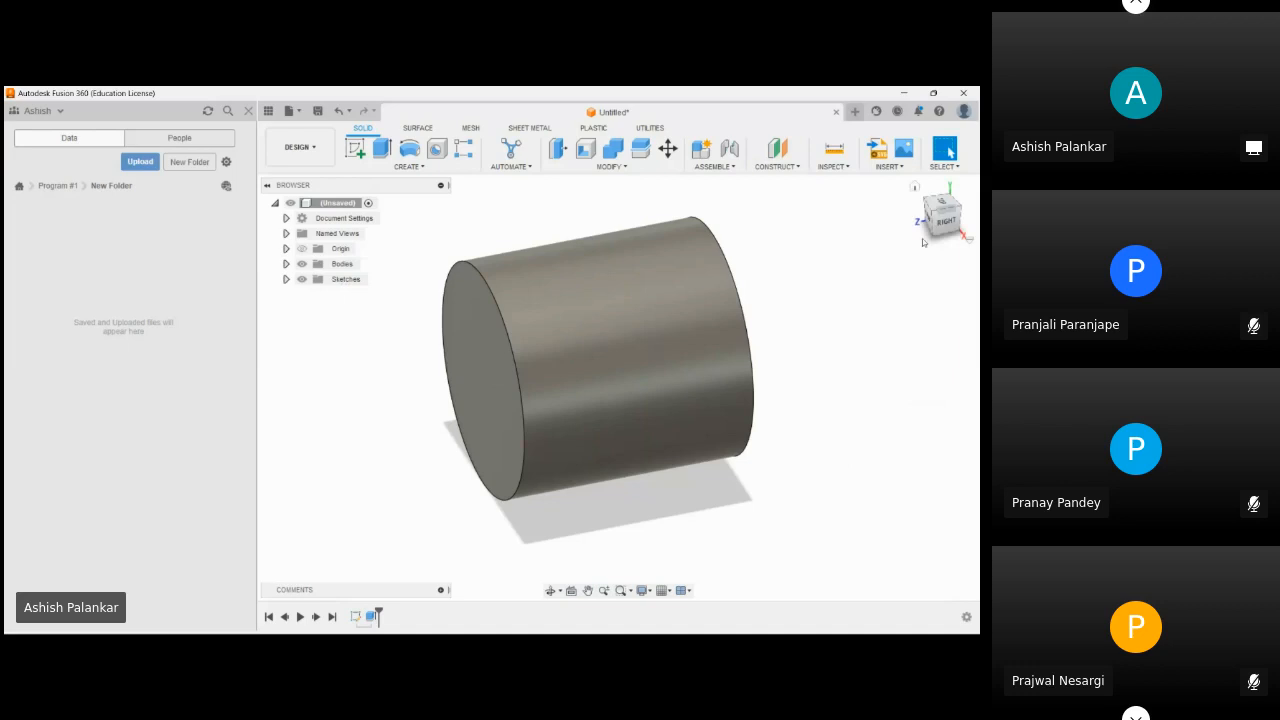
- Examine the extruded cylinder from different angles, distances and view positions
mouse_move(618, 386)
middle_mouse_down("shift")
mouse_move(8, 200)
mouse_move(20, 120)
mouse_move(8, 230)
mouse_move(100, 290)
middle_mouse_up("shift")
middle_click_drag(900, 330, 936, 229, "shift")
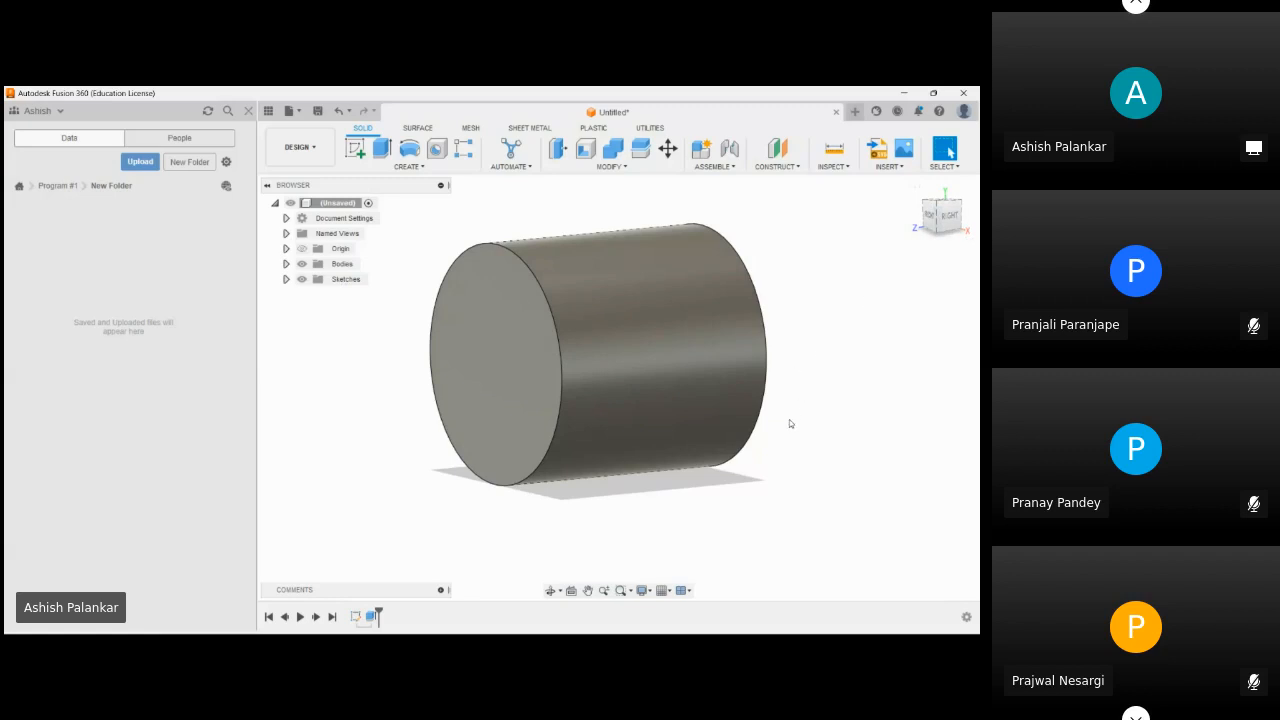
scroll(792, 428, "down", 3)
scroll(792, 428, "up", 5)
scroll(793, 428, "down", 4)
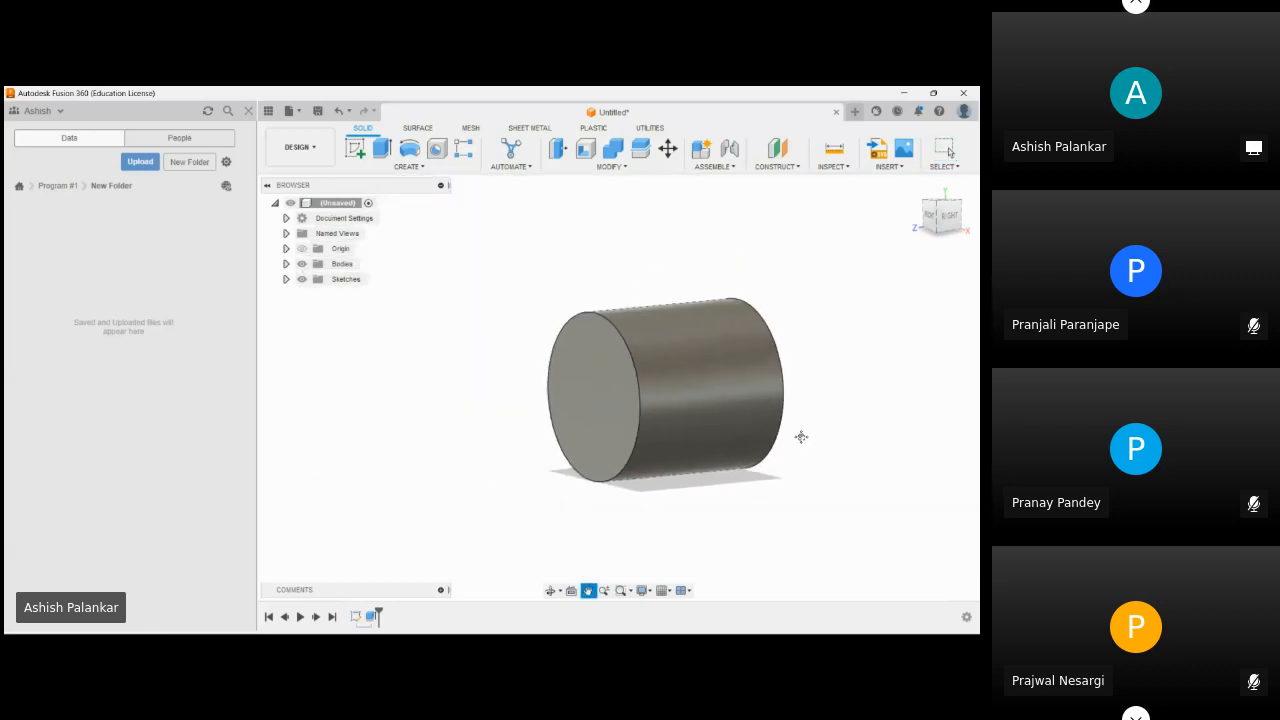
scroll(800, 431, "up", 3)
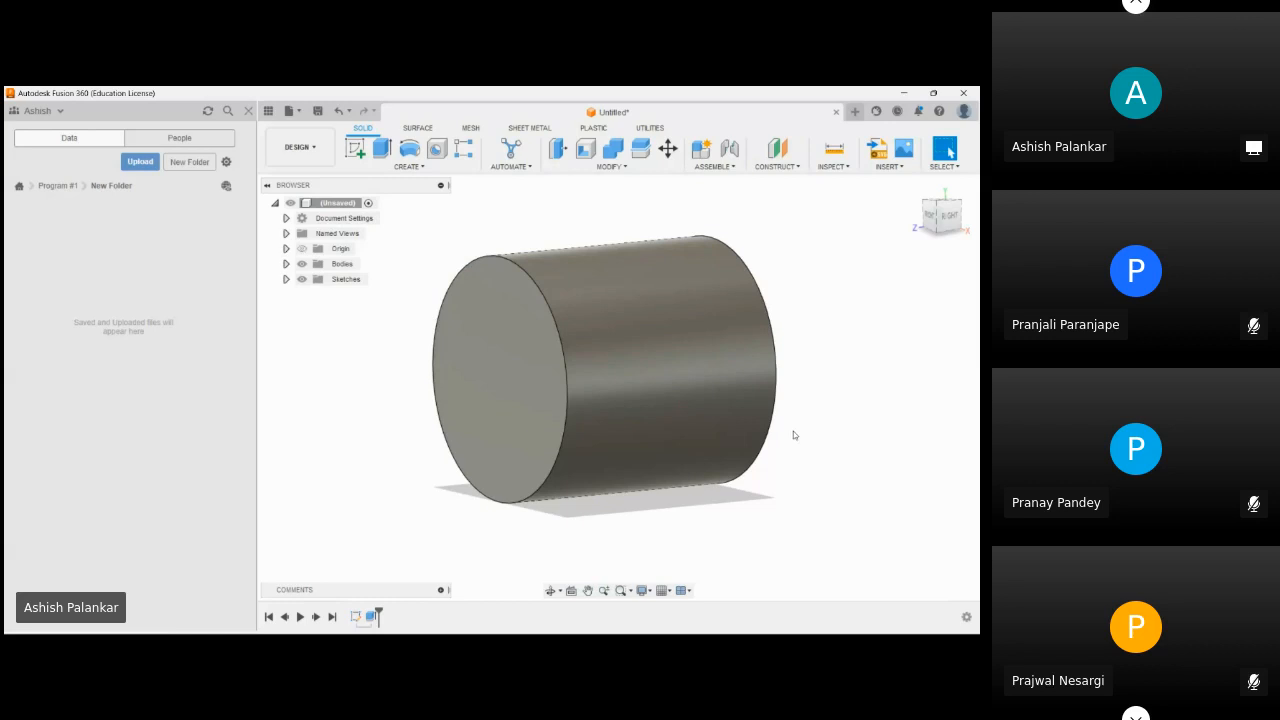
mouse_move(795, 431)
middle_mouse_down("shift")
mouse_move(821, 441)
mouse_move(863, 423)
mouse_move(823, 383)
mouse_move(789, 414)
mouse_move(841, 444)
mouse_move(862, 425)
mouse_move(791, 357)
mouse_move(780, 506)
mouse_move(834, 449)
mouse_move(810, 429)
mouse_move(780, 429)
mouse_move(796, 434)
middle_mouse_up("shift")
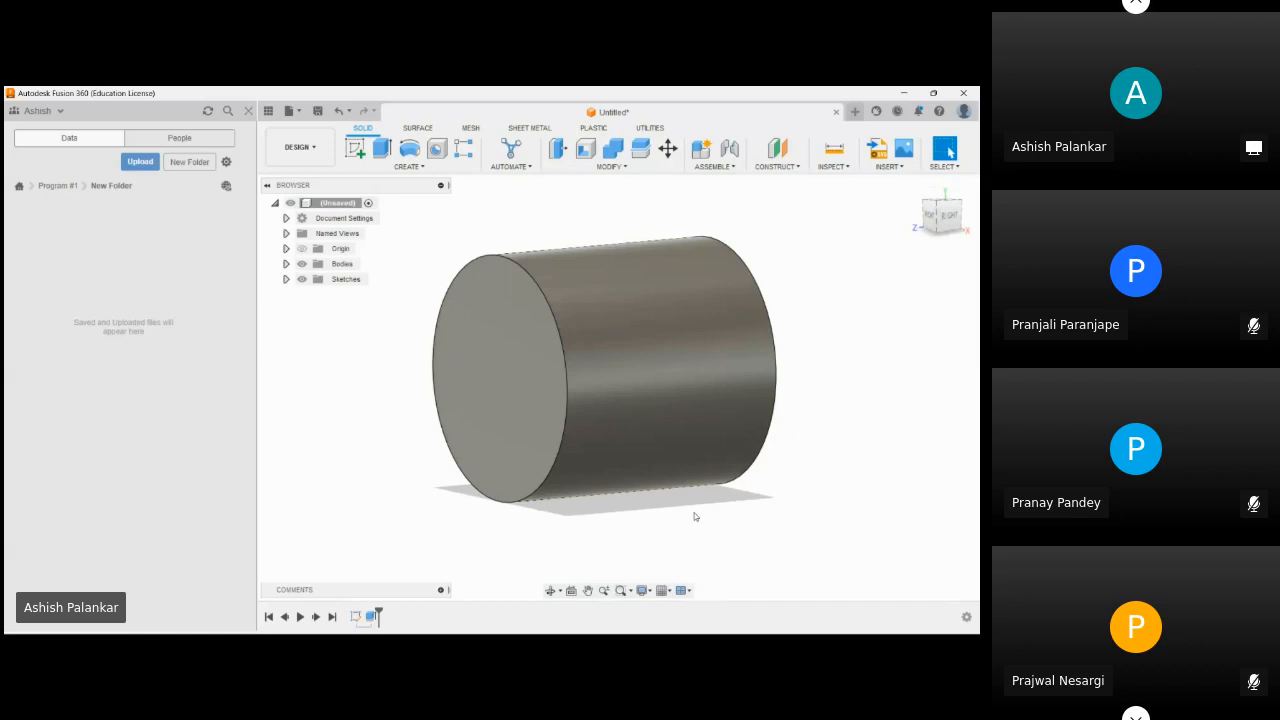
mouse_move(691, 511)
middle_mouse_down()
mouse_move(666, 523)
mouse_move(629, 494)
mouse_move(747, 447)
mouse_move(746, 560)
mouse_move(603, 520)
mouse_move(714, 474)
mouse_move(688, 559)
mouse_move(620, 488)
mouse_move(731, 497)
mouse_move(703, 523)
middle_mouse_up()
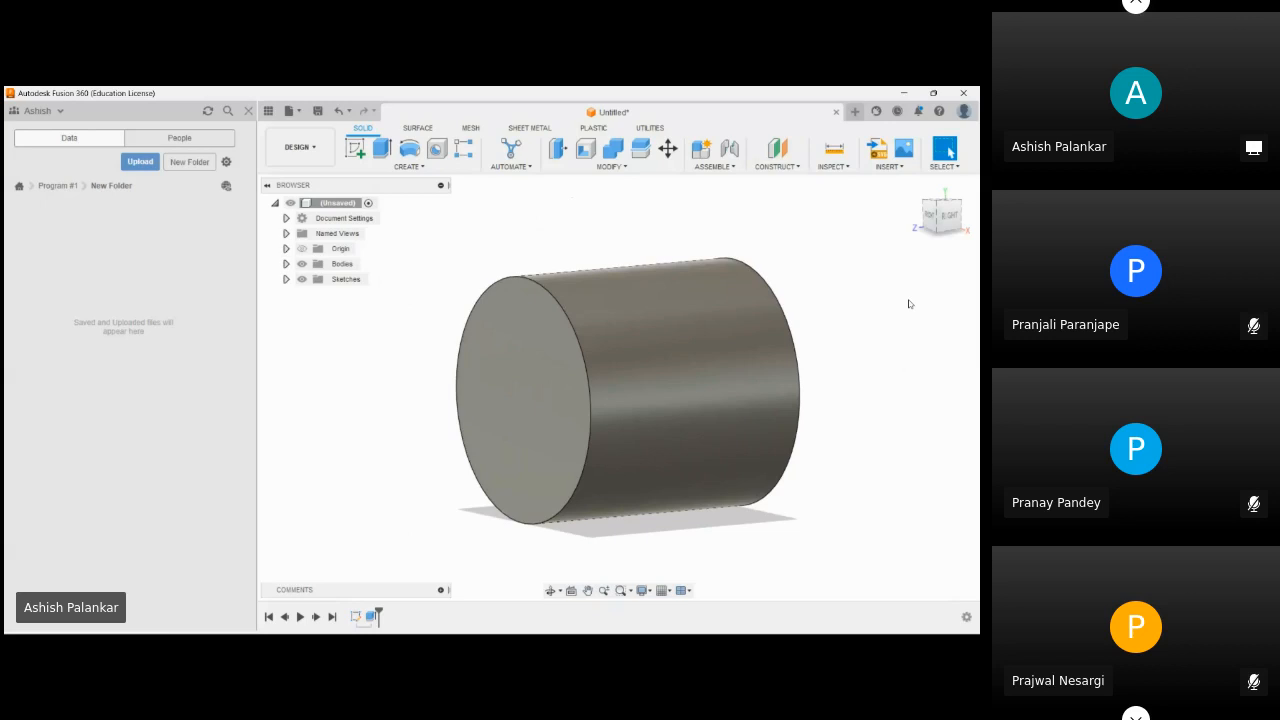
- Open the document's active units for editing, try Centimeter, and set the unit type back to Millimeter
left_click(286, 218)
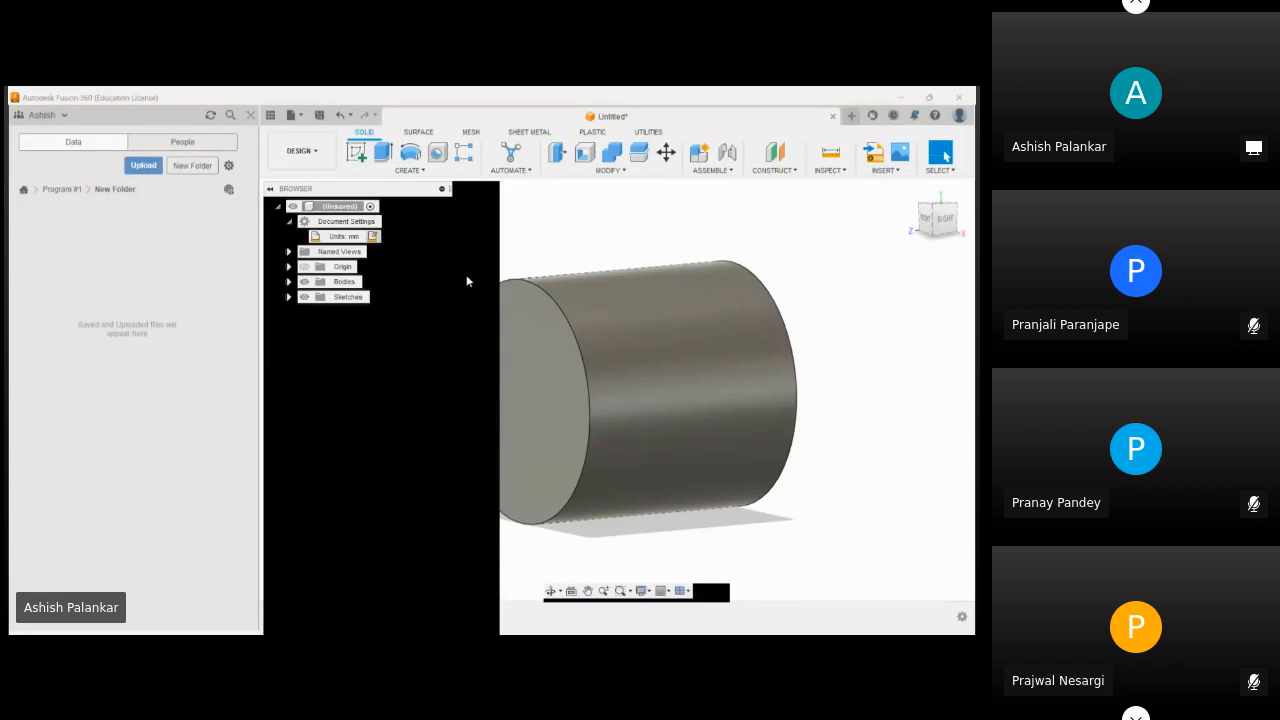
left_click(373, 237)
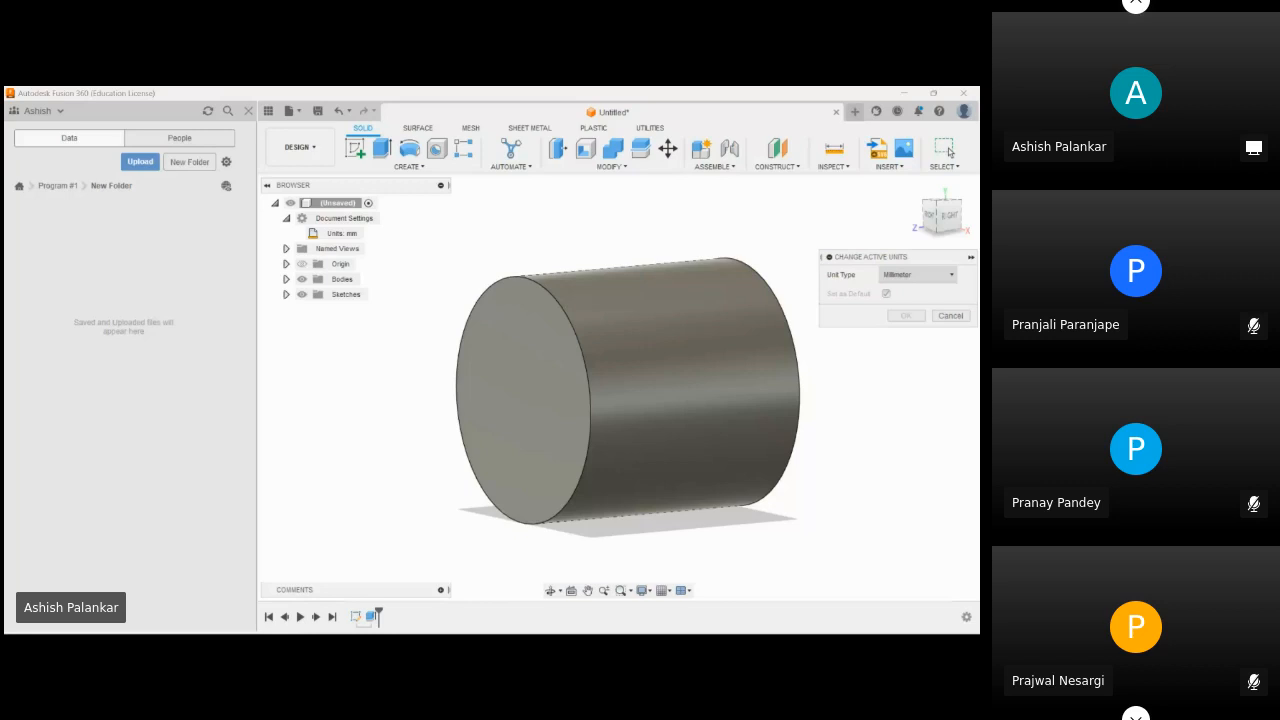
left_click(918, 274)
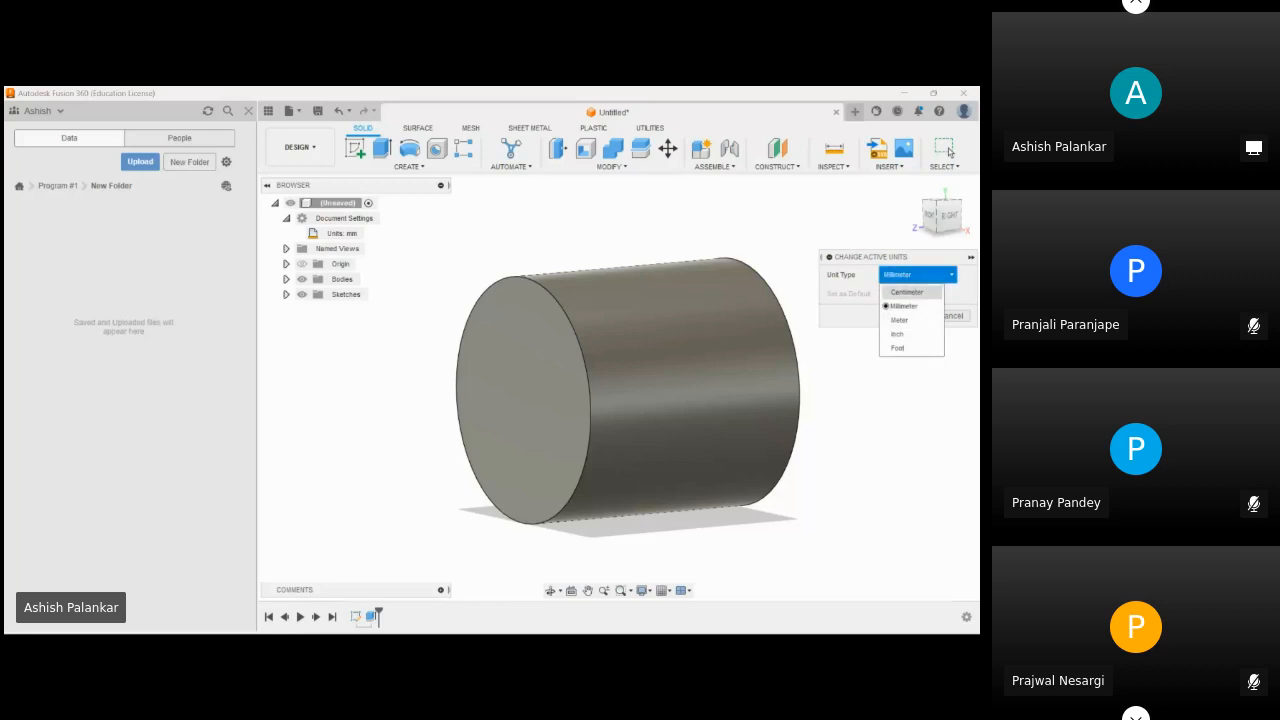
left_click(907, 291)
left_click(918, 274)
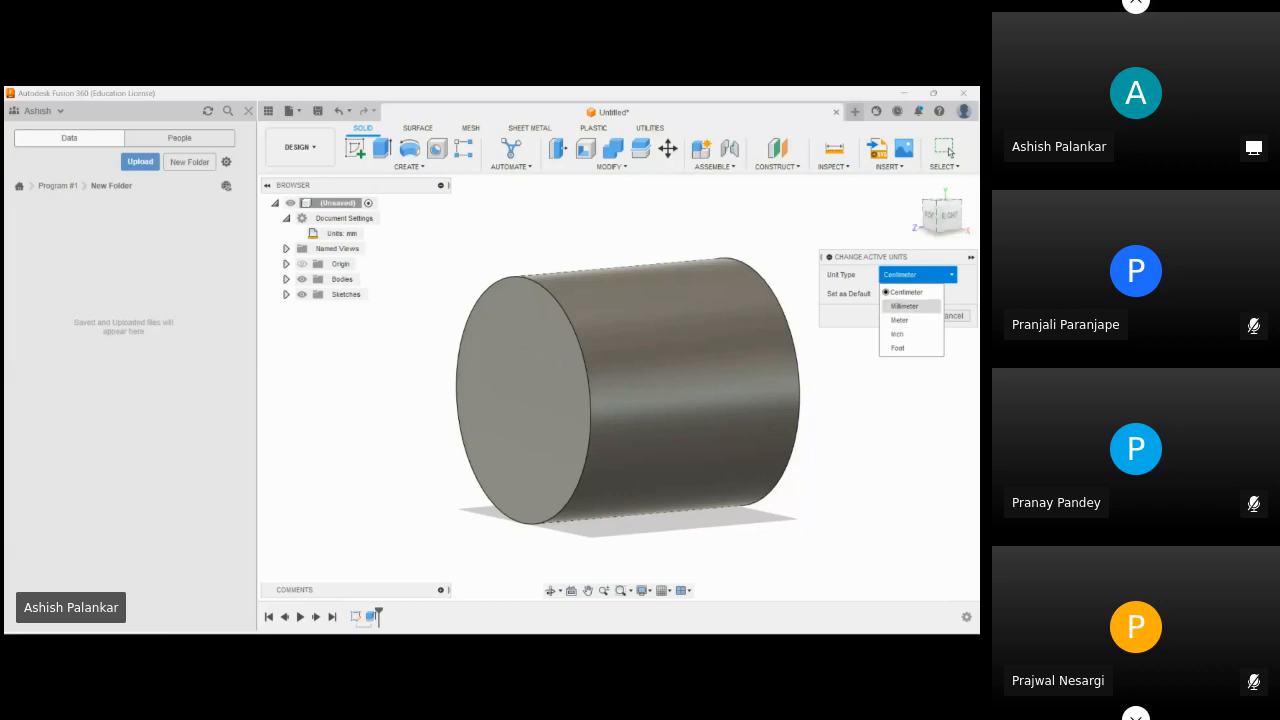
left_click(904, 305)
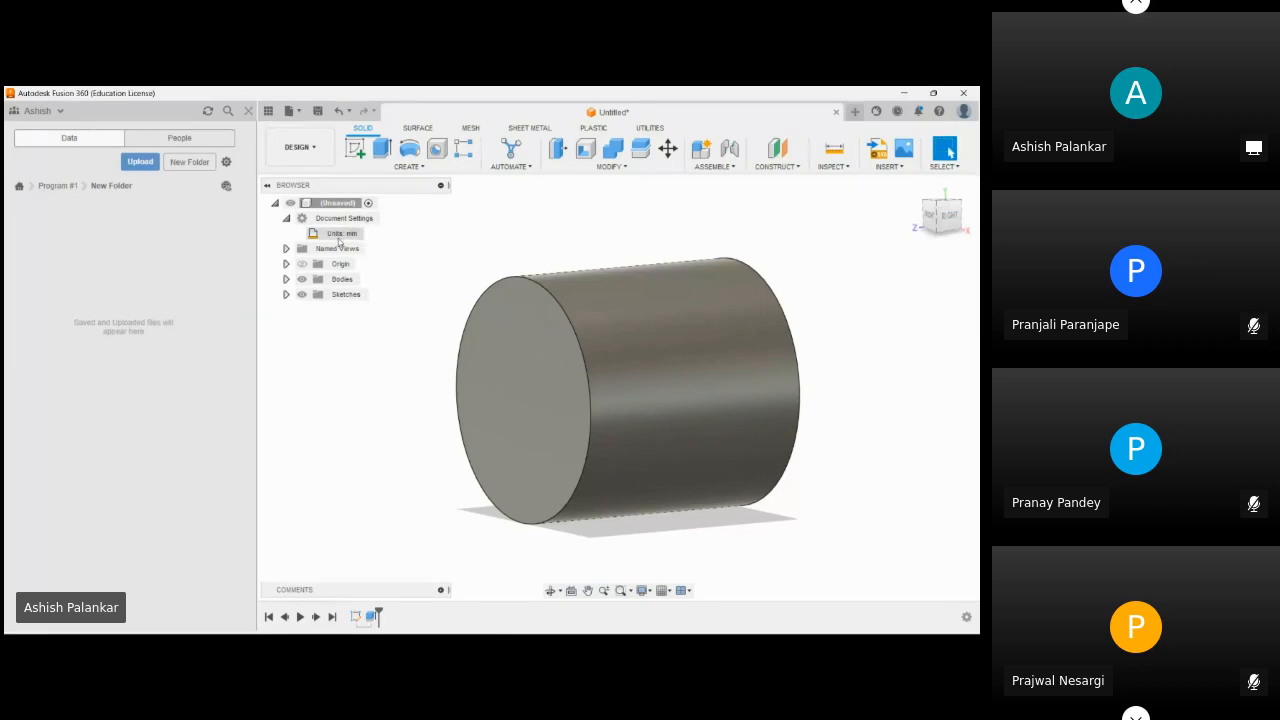
- View the cylinder in the named Top and Front views and return to the Home view
left_click(286, 249)
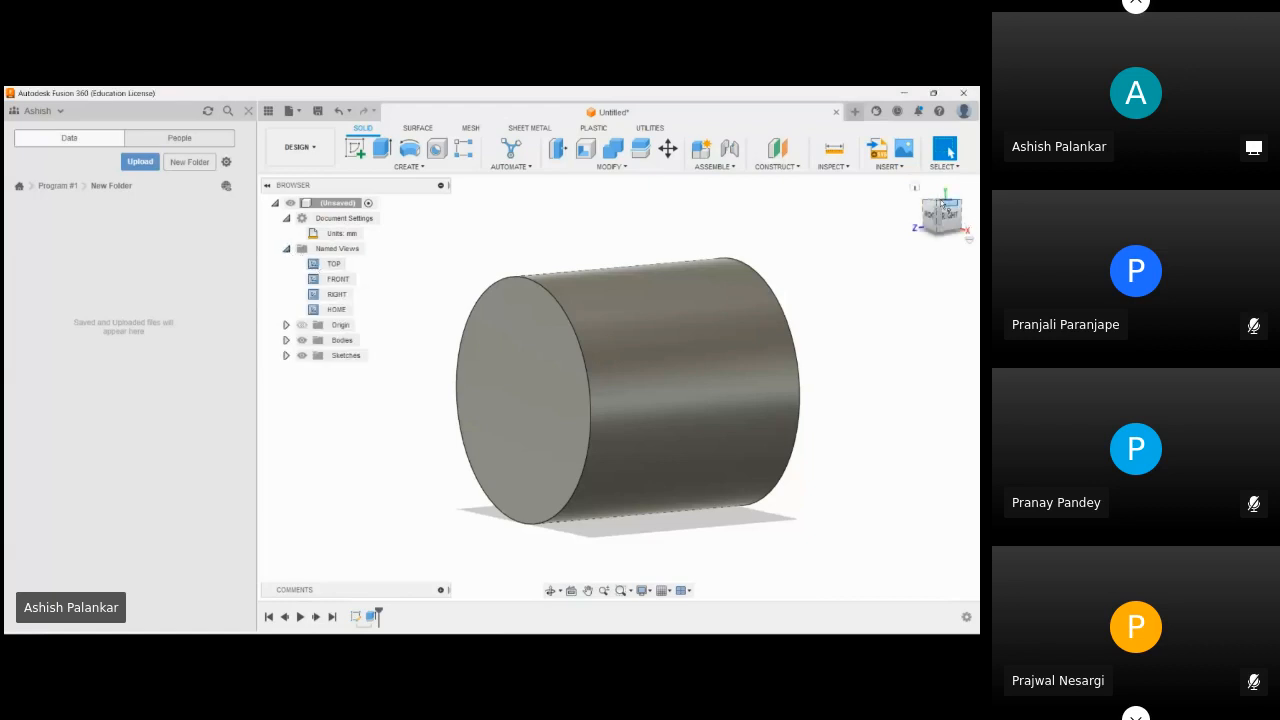
double_click(331, 264)
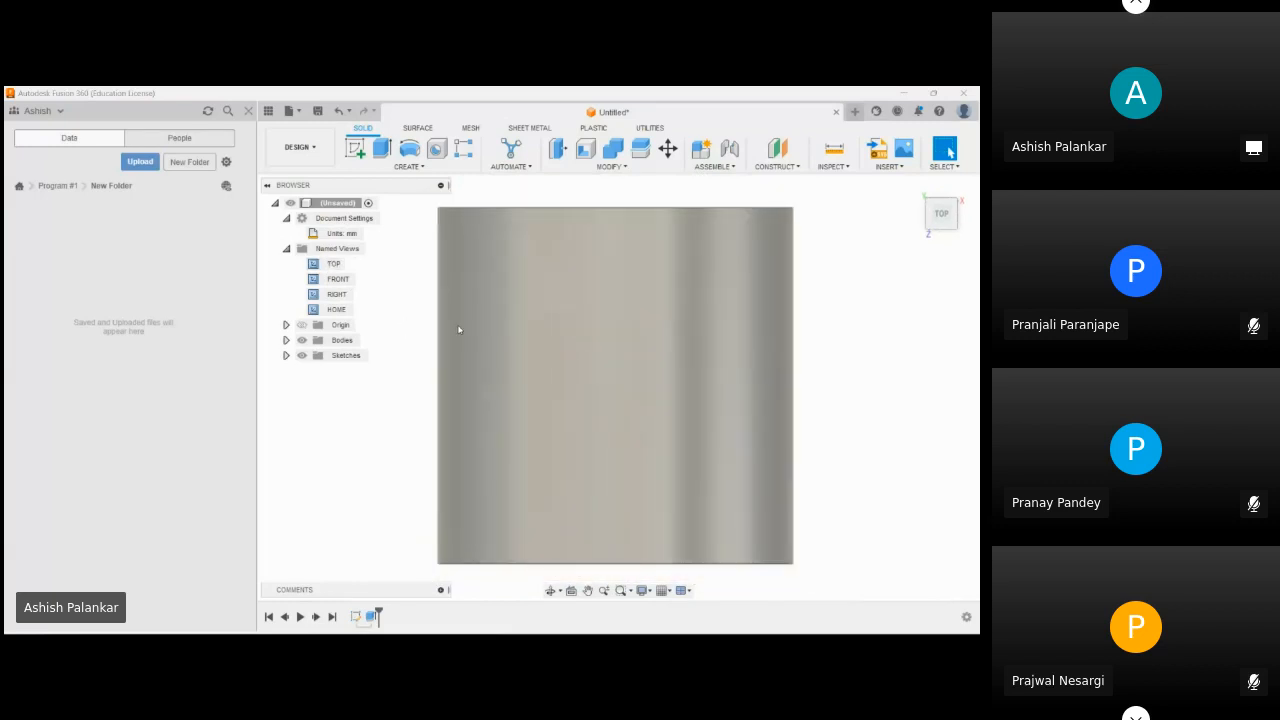
double_click(324, 282)
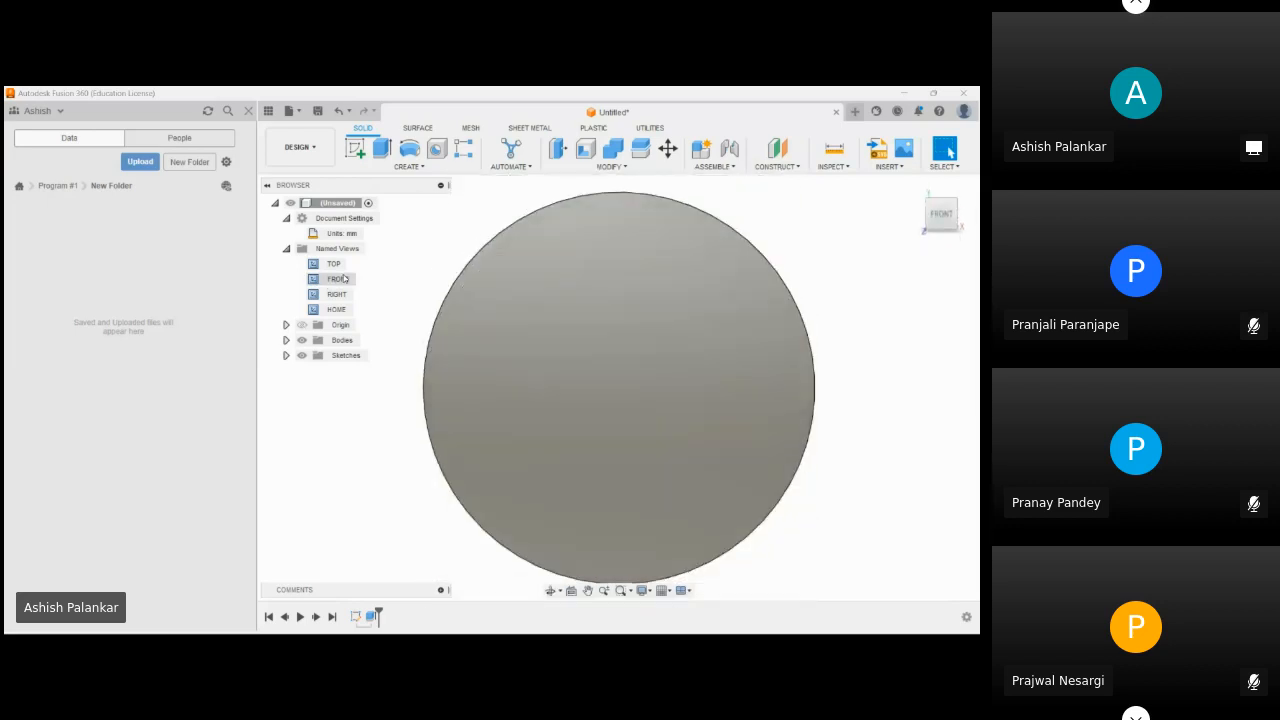
scroll(435, 383, "down", 3)
scroll(437, 382, "up", 1)
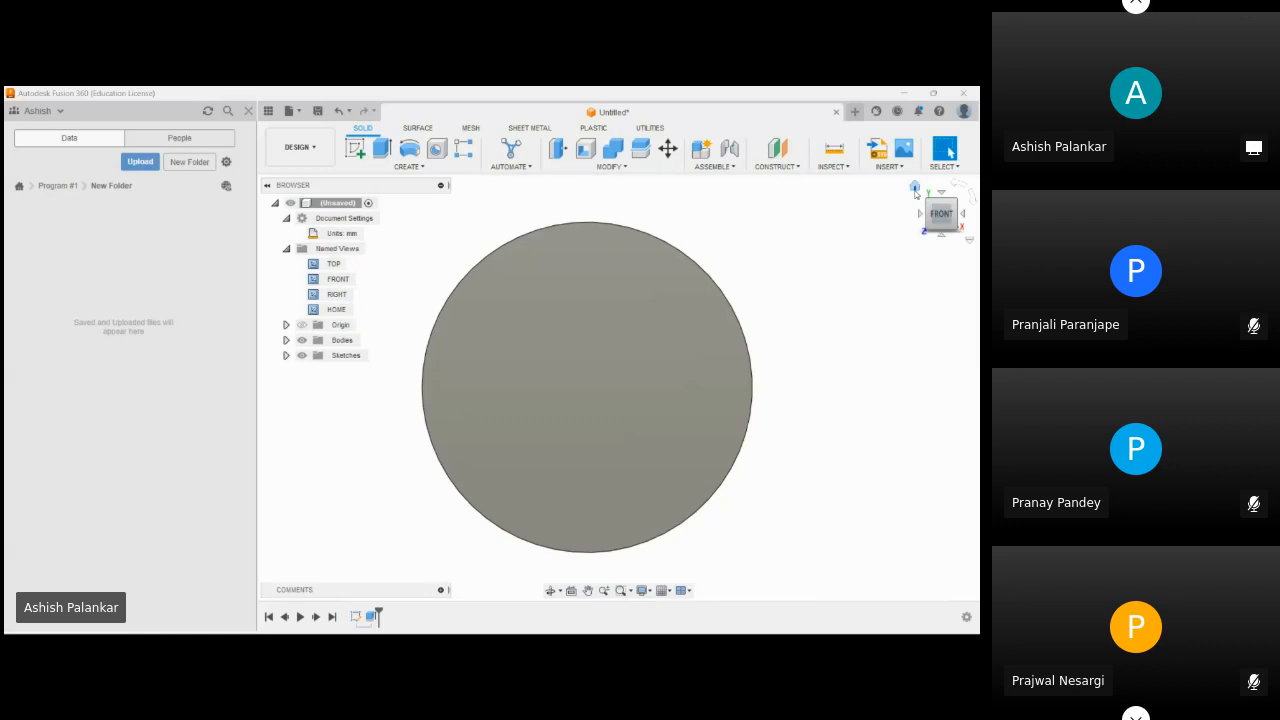
left_click(914, 188)
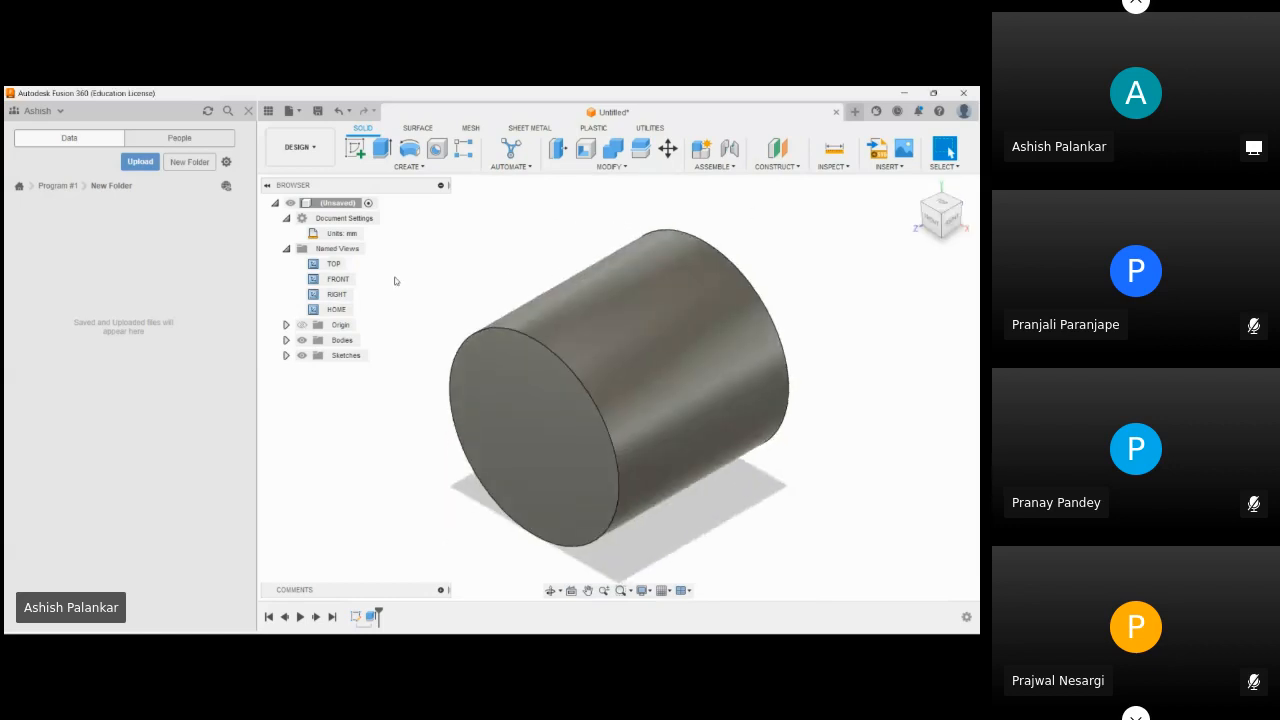
- Expand the Origin and Bodies folders of the design to inspect the planes, axes and bodies they contain
left_click(286, 326)
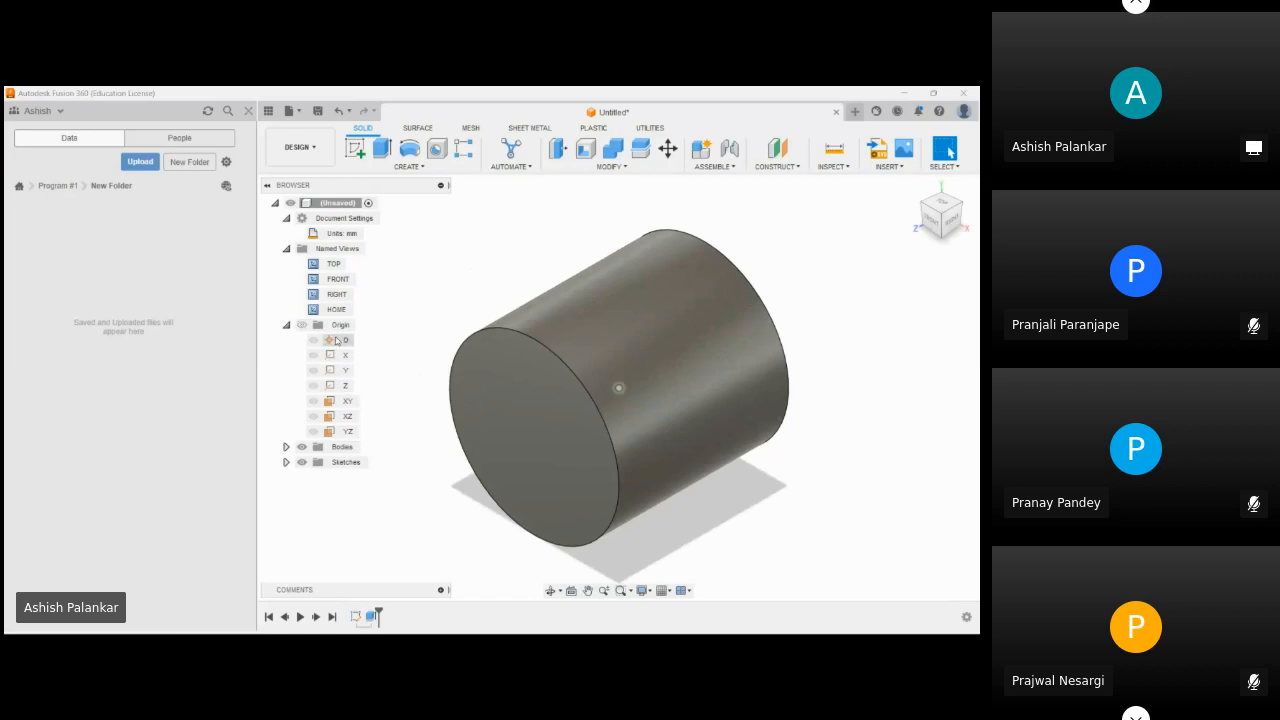
left_click(286, 447)
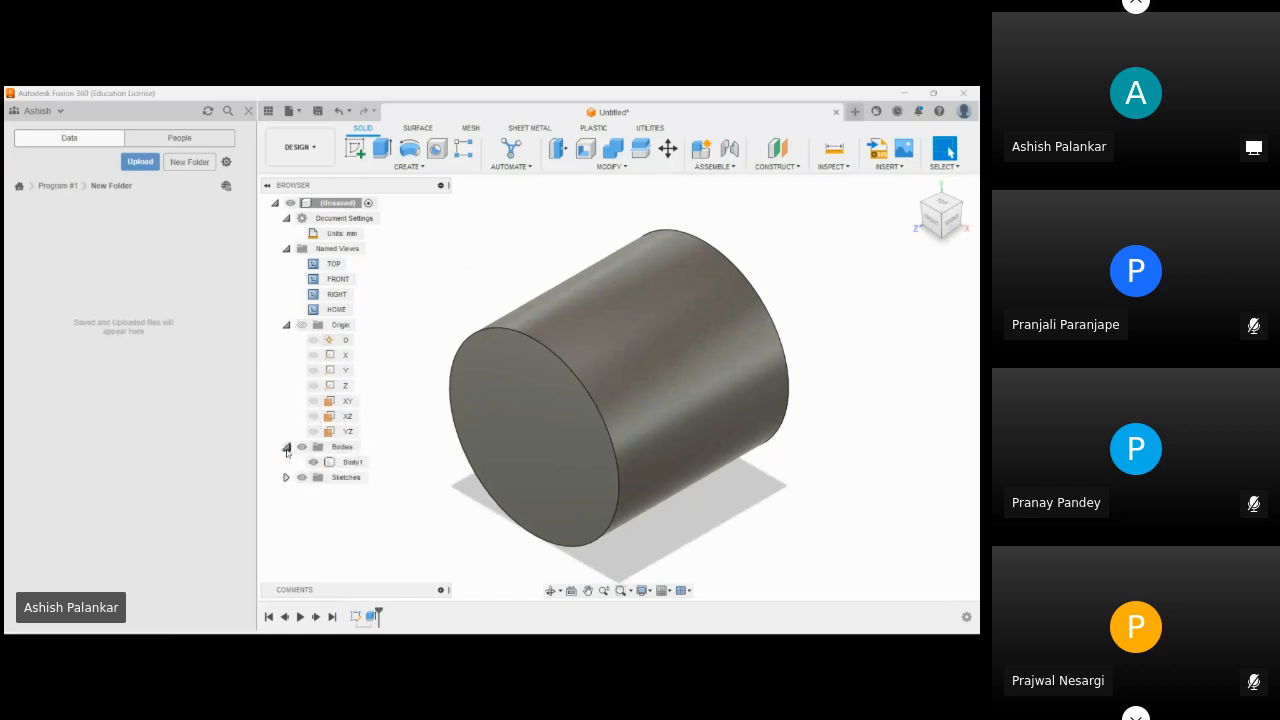
middle_click_drag(390, 489, 440, 448)
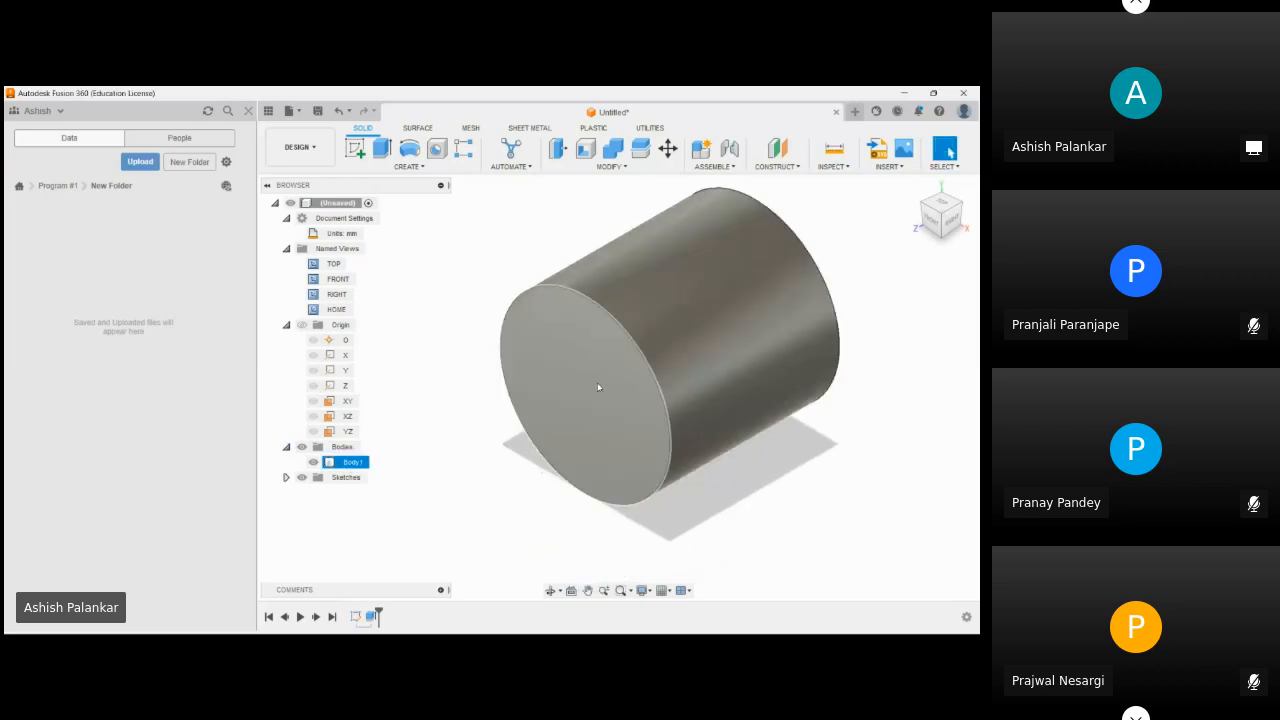
- Rename the cylinder's body as Extrude and clear the selection
left_click(354, 464)
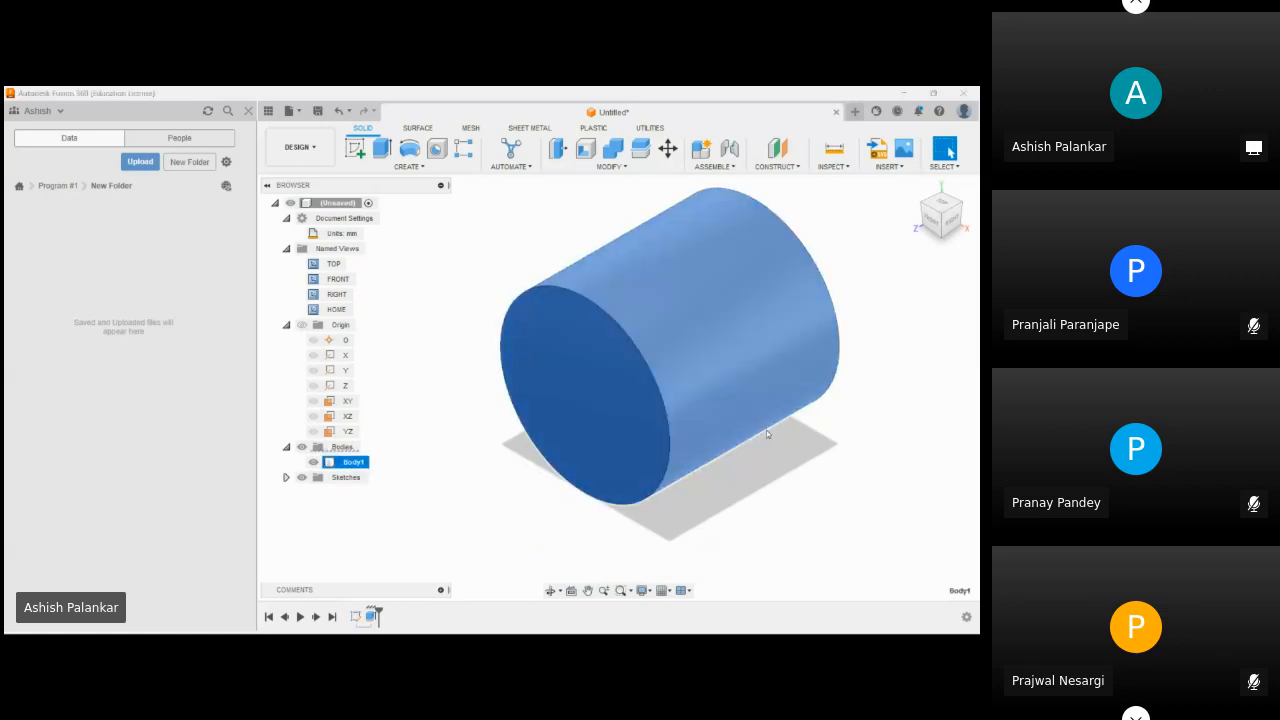
left_click(336, 466)
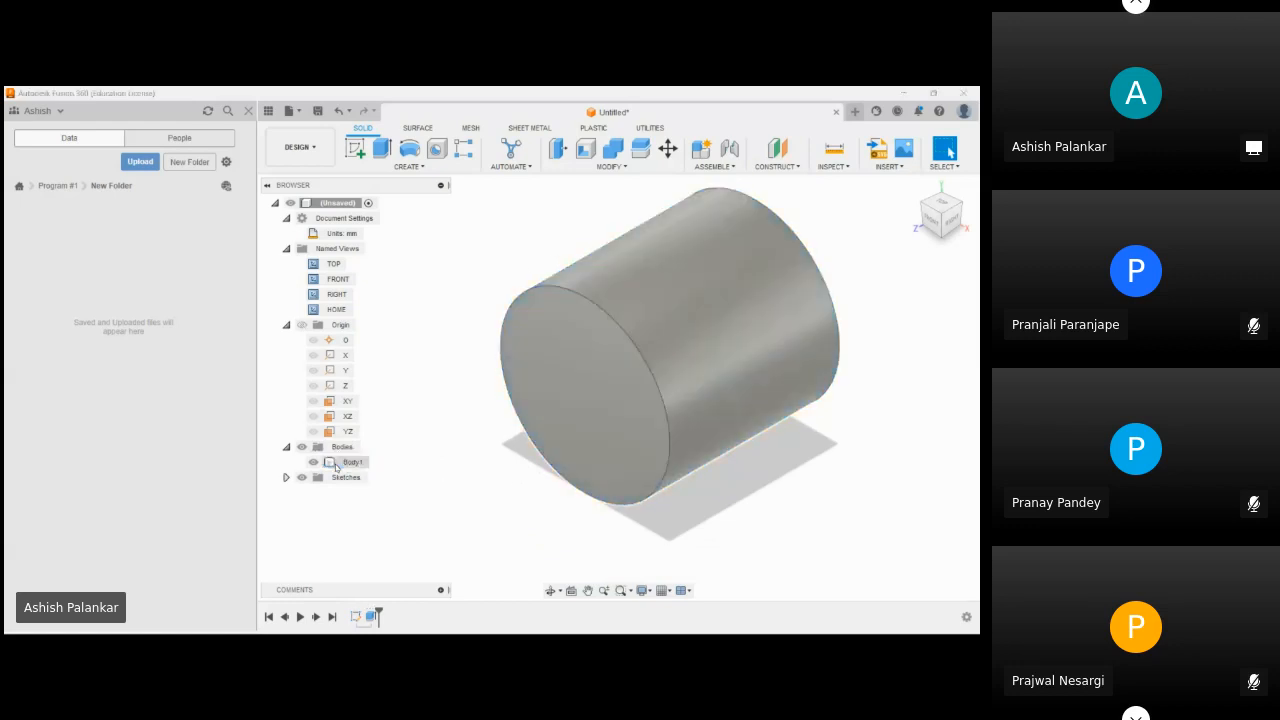
left_click(336, 466)
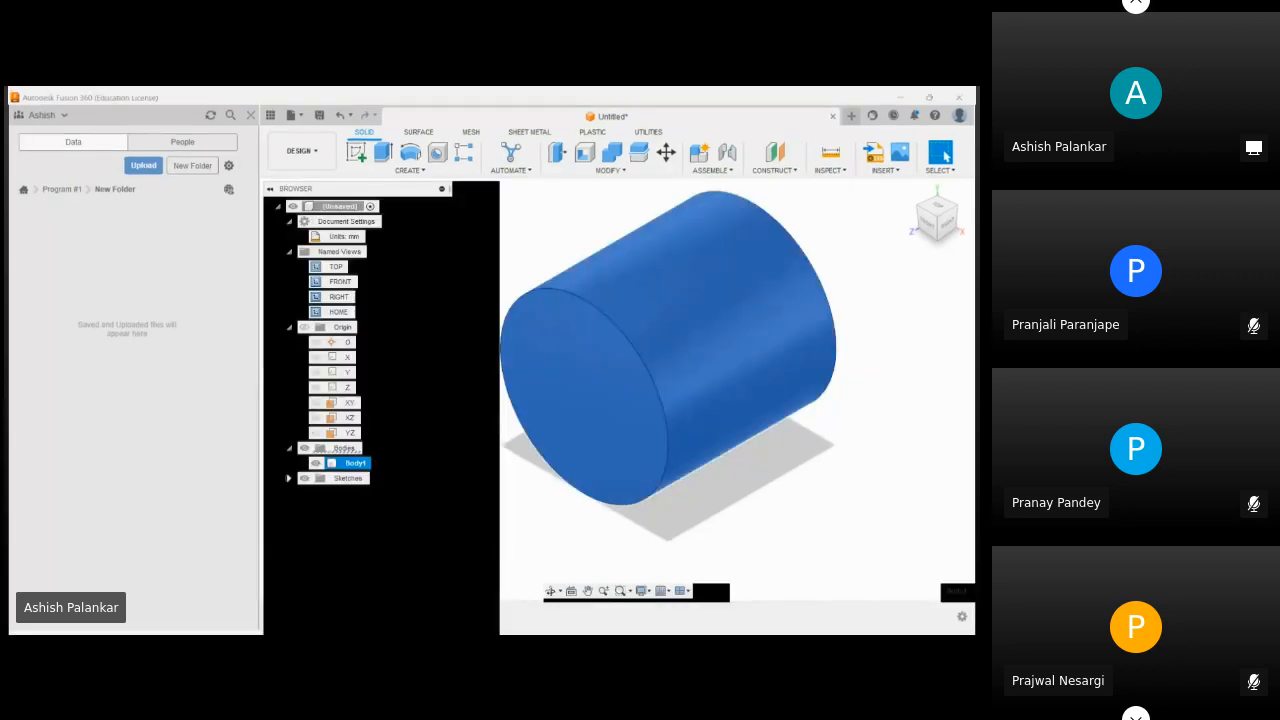
double_click(340, 464)
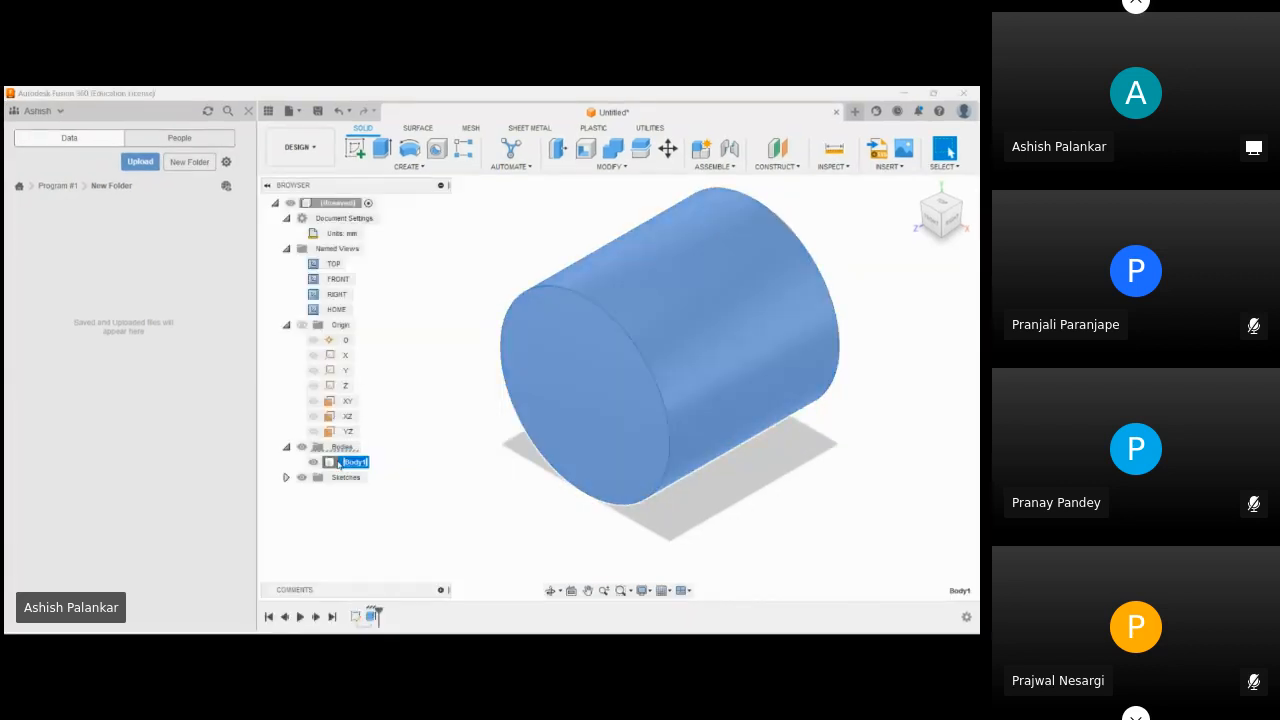
type("Cy")
key("BackSpace")
key("BackSpace")
key("BackSpace")
type("de")
key("Return")
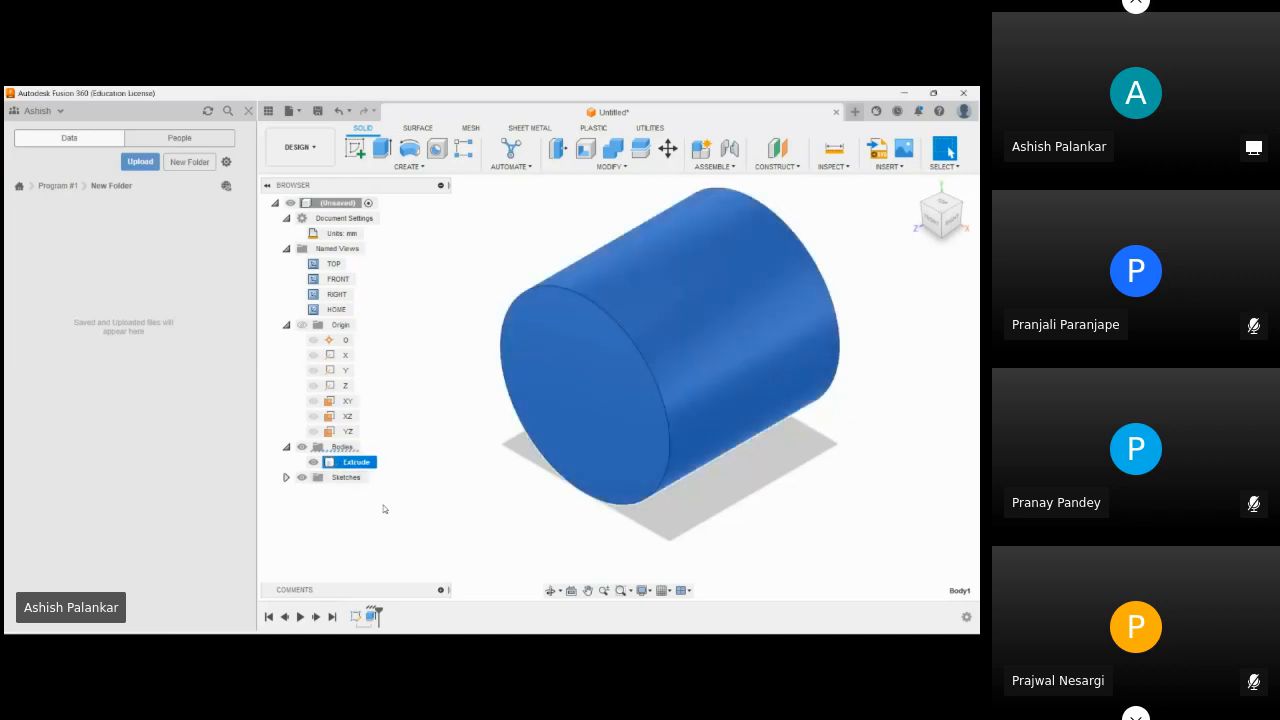
left_click(383, 509)
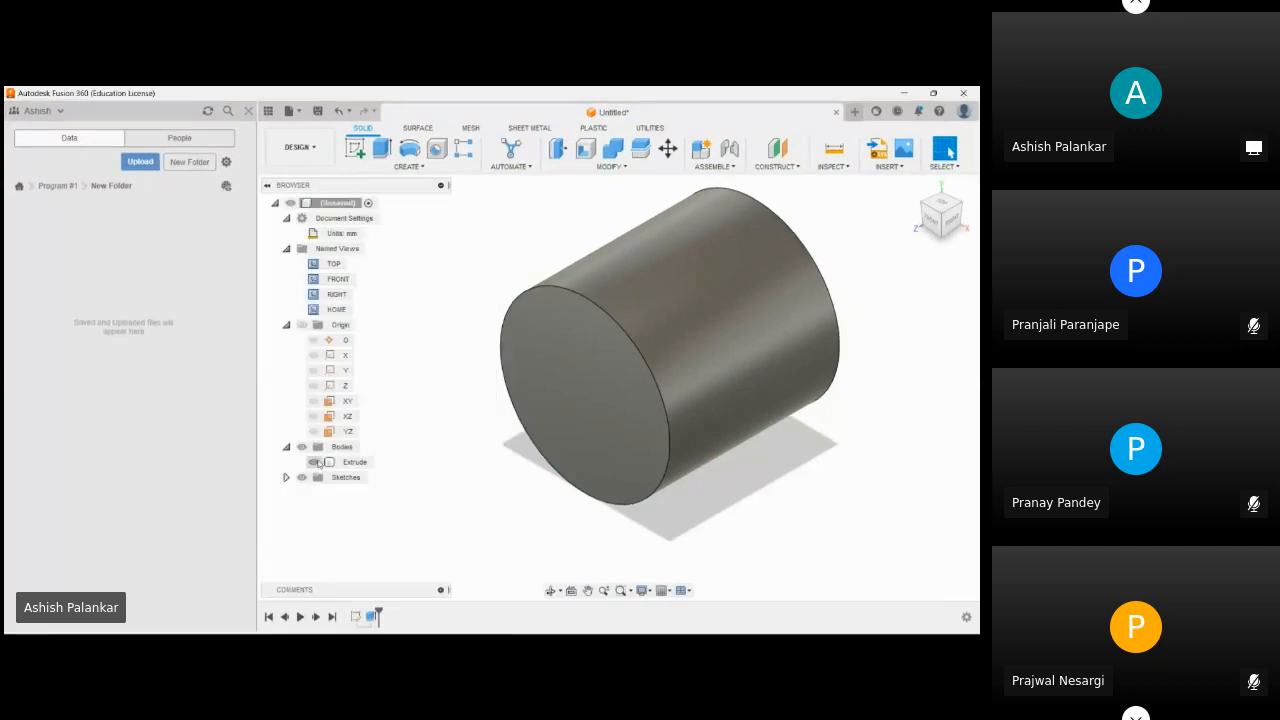
- Inspect the contents of the Sketches folder, and collapse the Sketches and Bodies folders
left_click(286, 477)
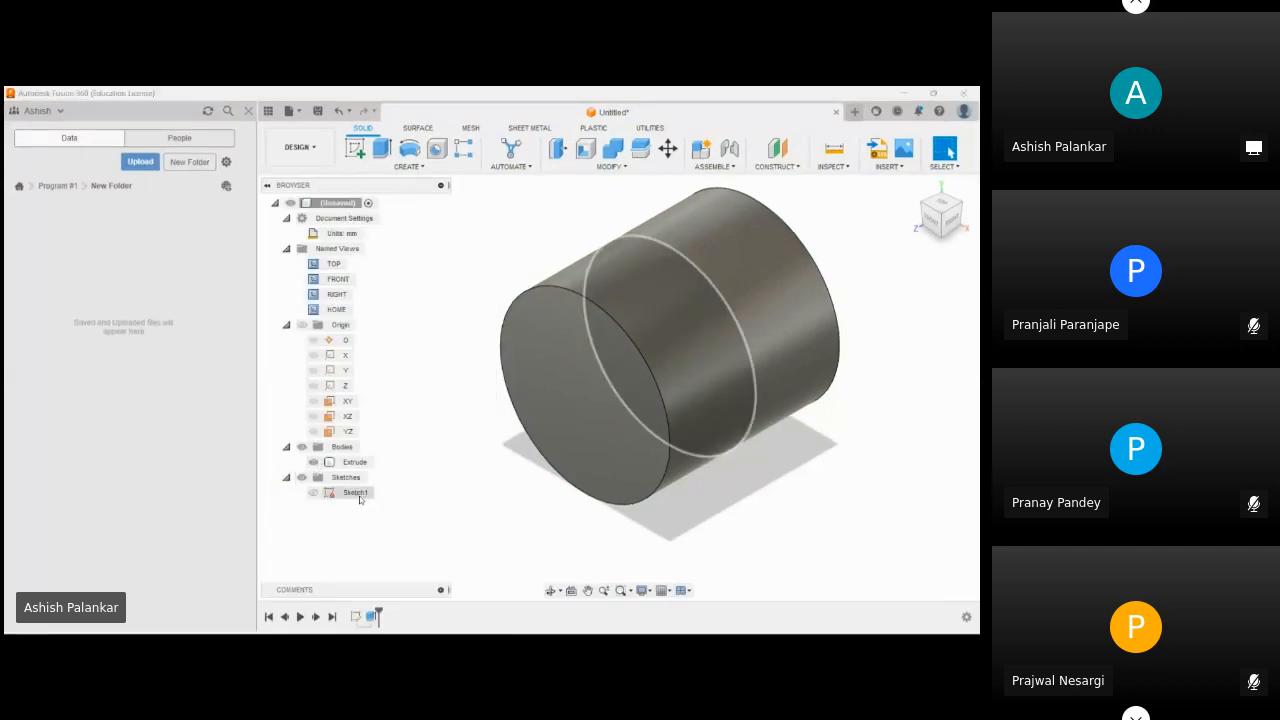
left_click(286, 477)
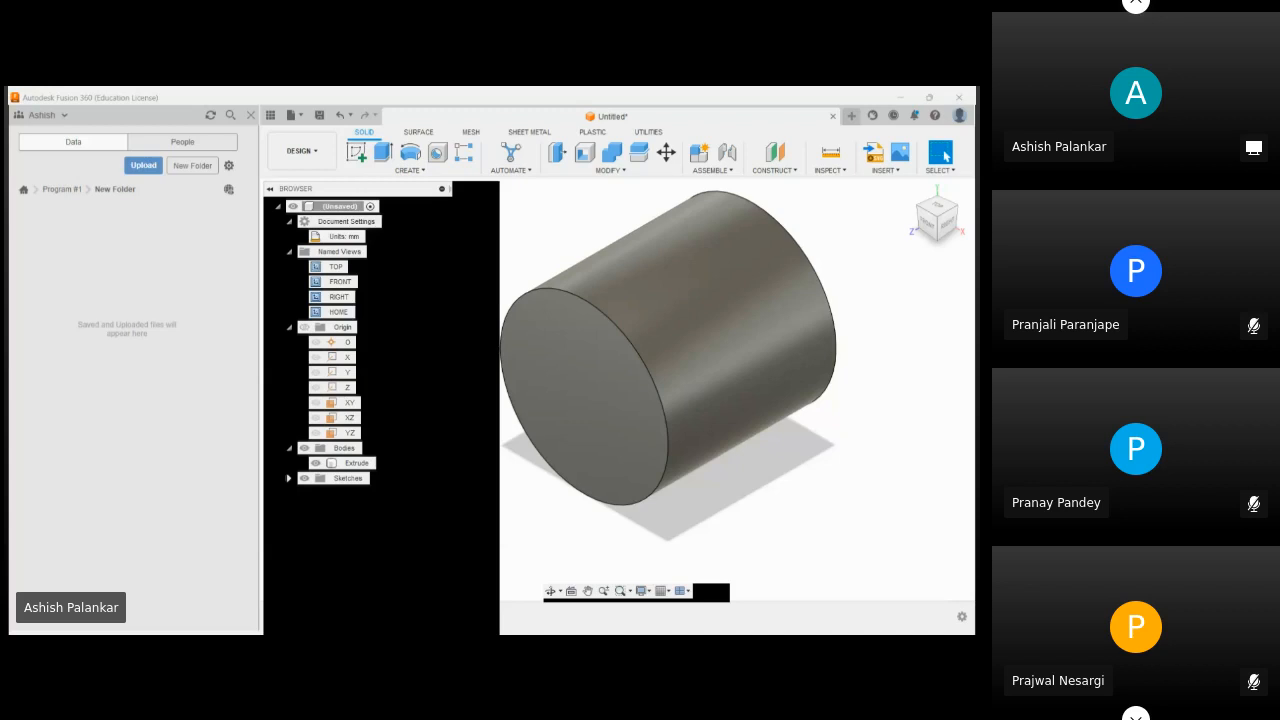
left_click(286, 447)
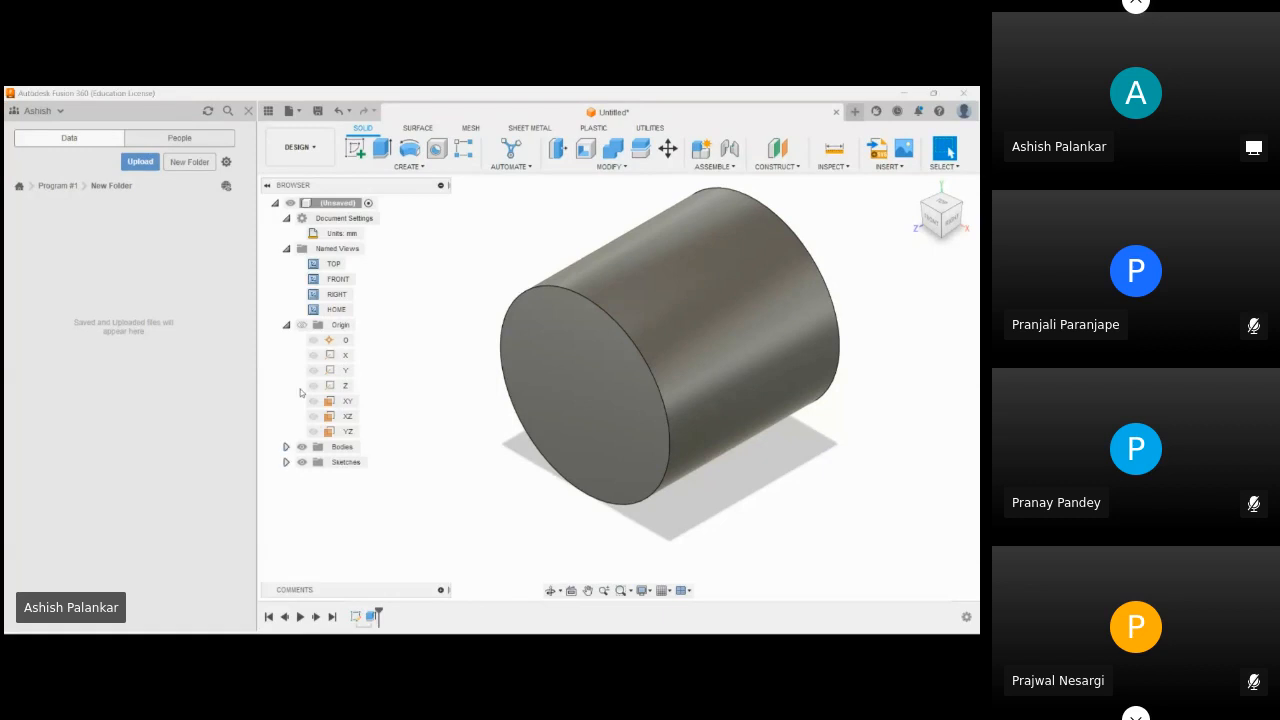
- Collapse the Origin, Named Views and Document Settings folders of the design tree
left_click(287, 326)
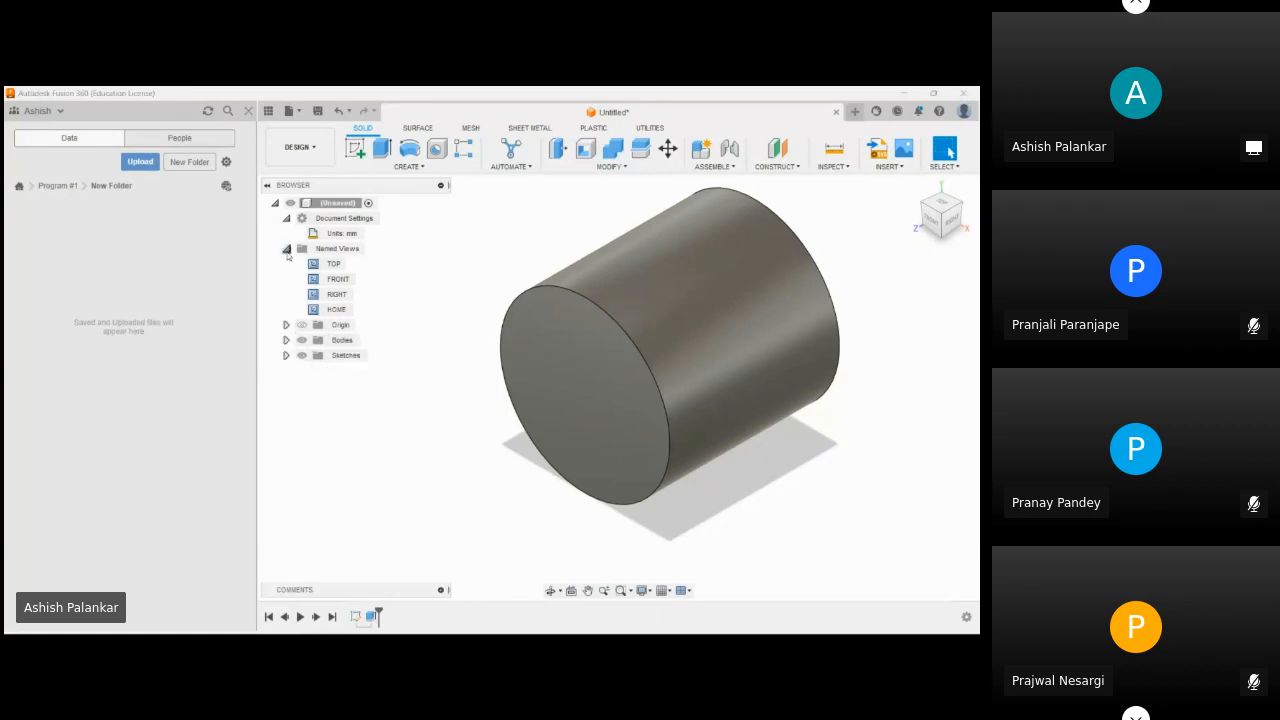
left_click(287, 248)
left_click(286, 218)
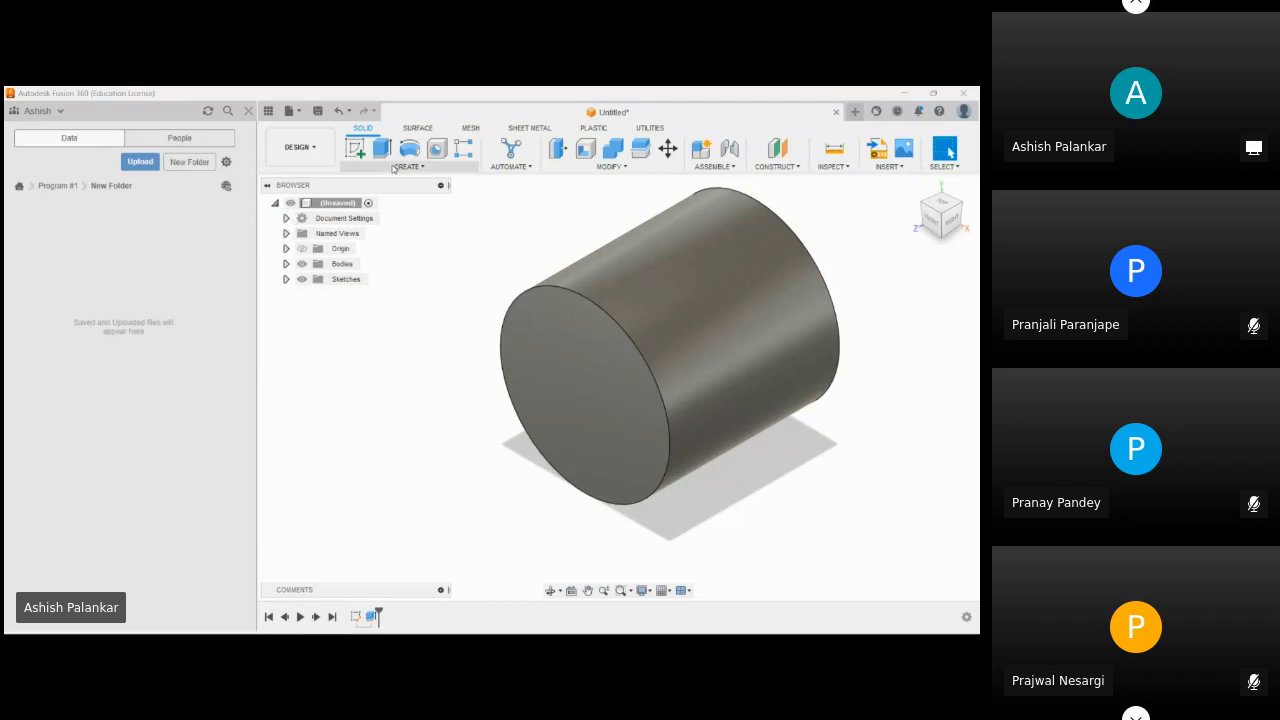
- Expand the Bodies folder, try toggling the Extrude body's visibility, and leave the body hidden
left_click(286, 263)
left_click(310, 282)
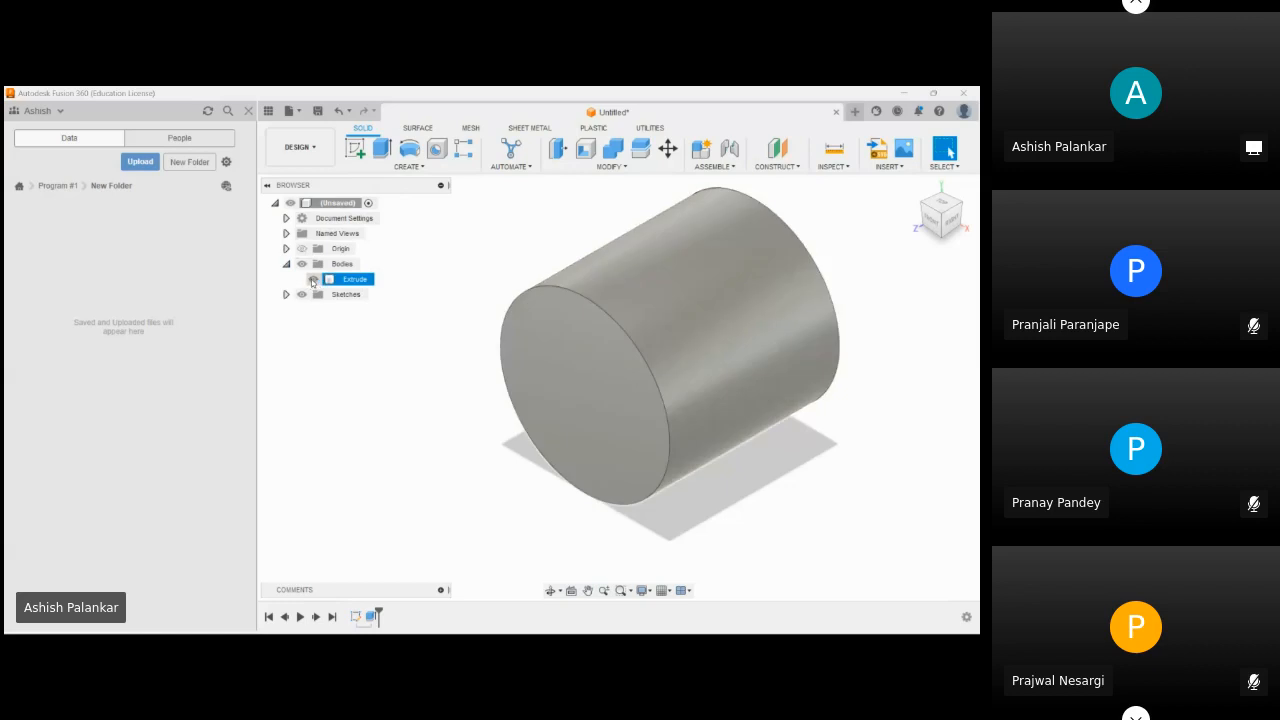
left_click(312, 280)
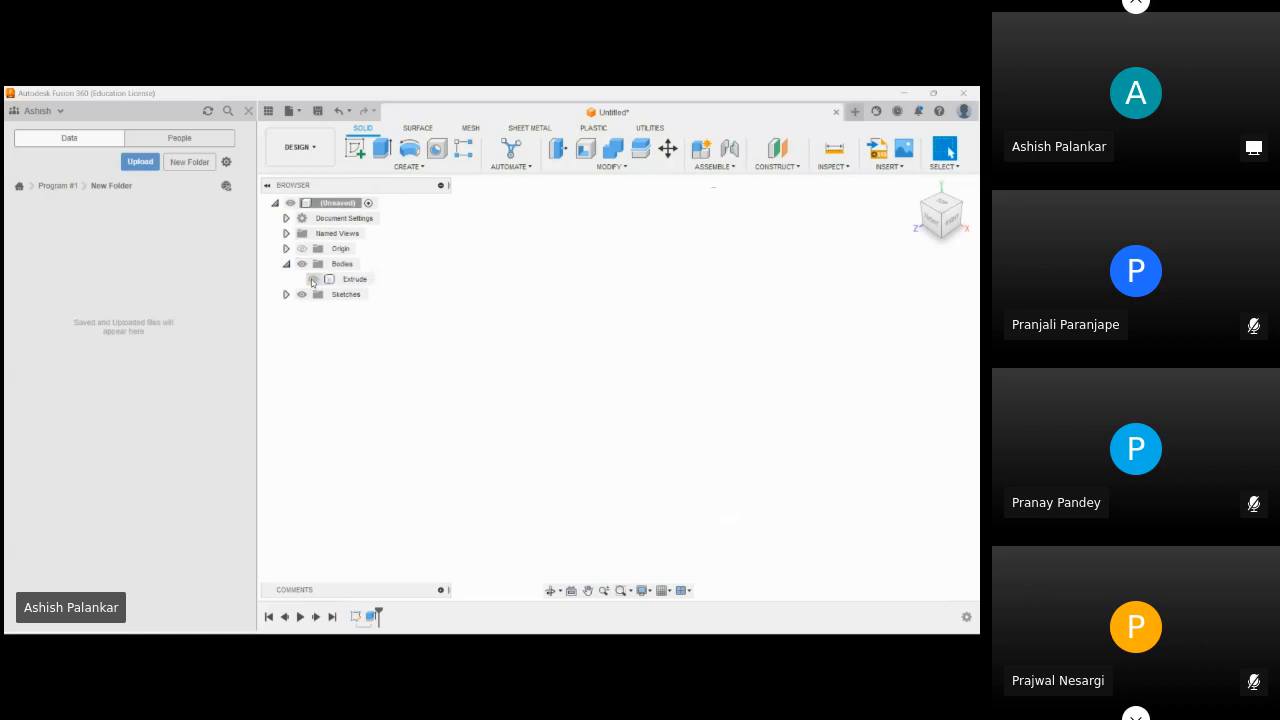
left_click(312, 280)
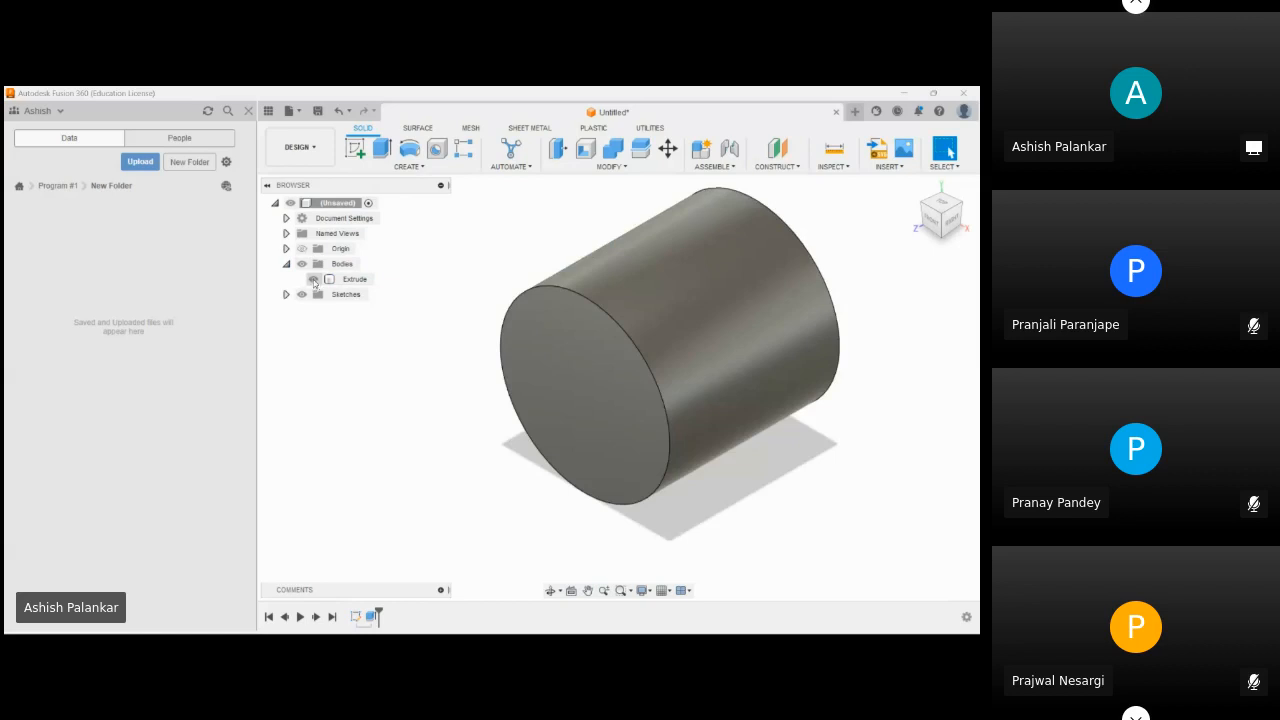
left_click(313, 280)
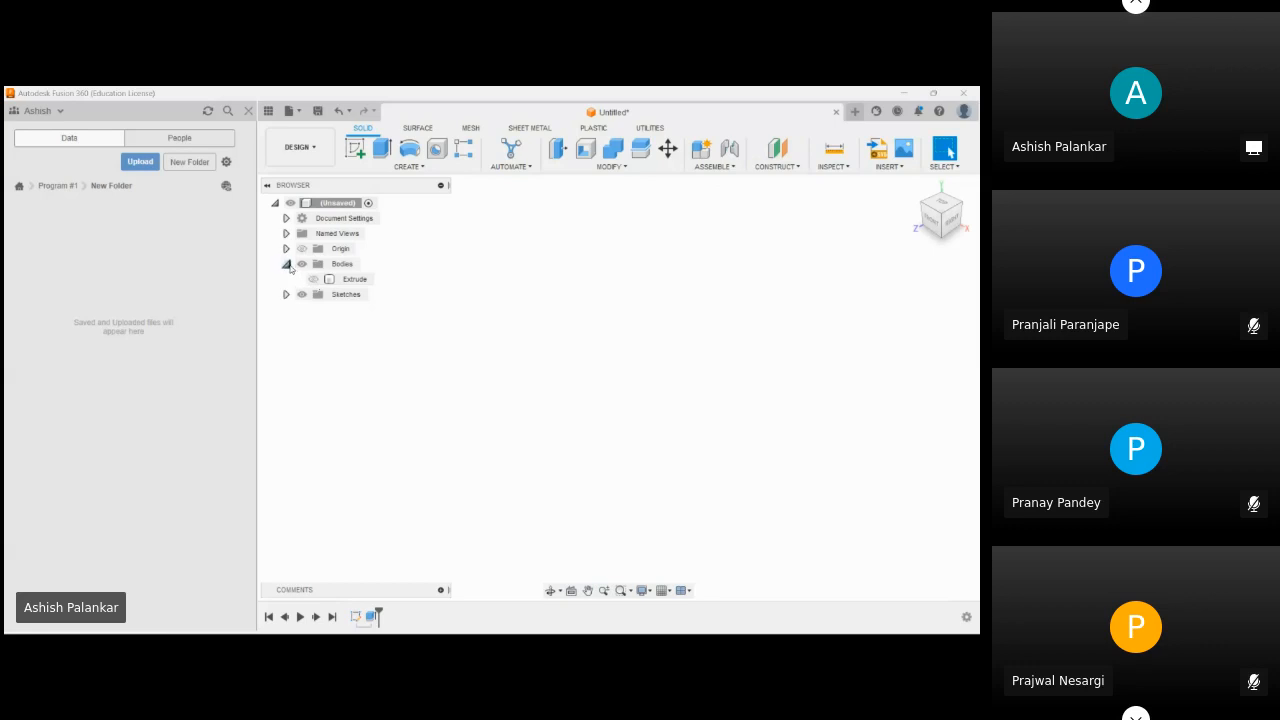
left_click(287, 264)
left_click(287, 264)
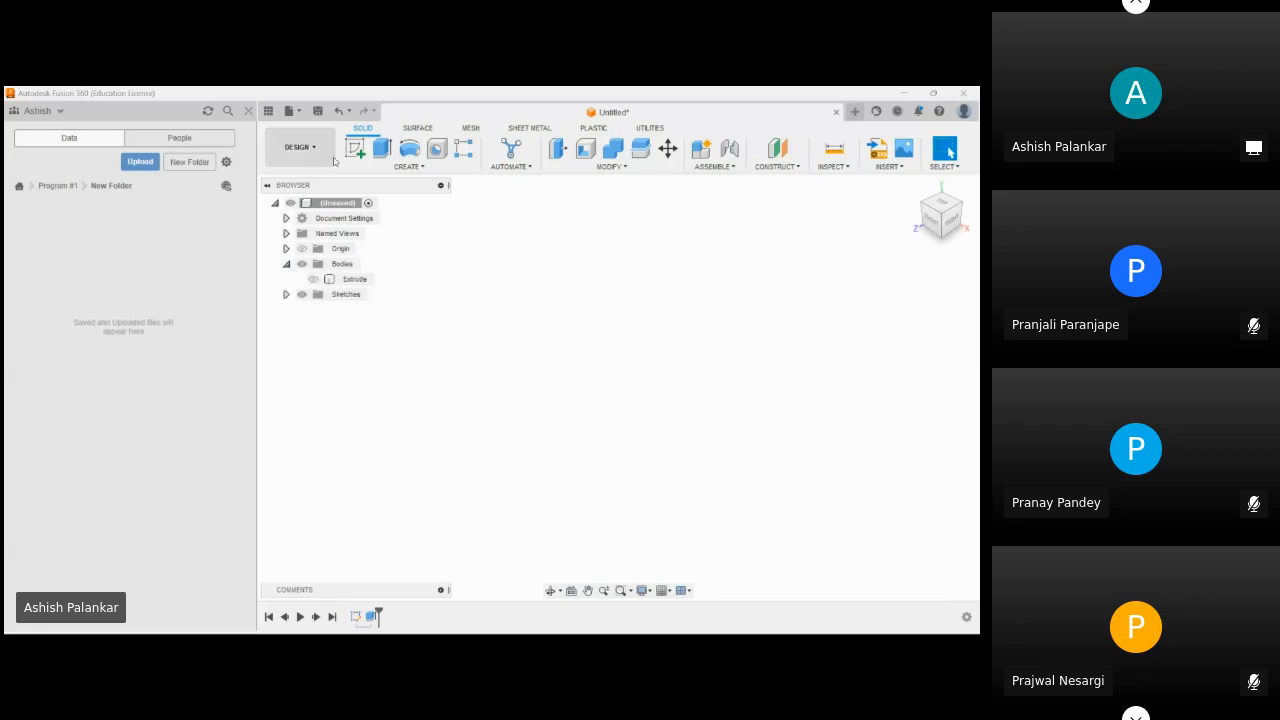
- Create a new sketch on the front XY plane
left_click(410, 170)
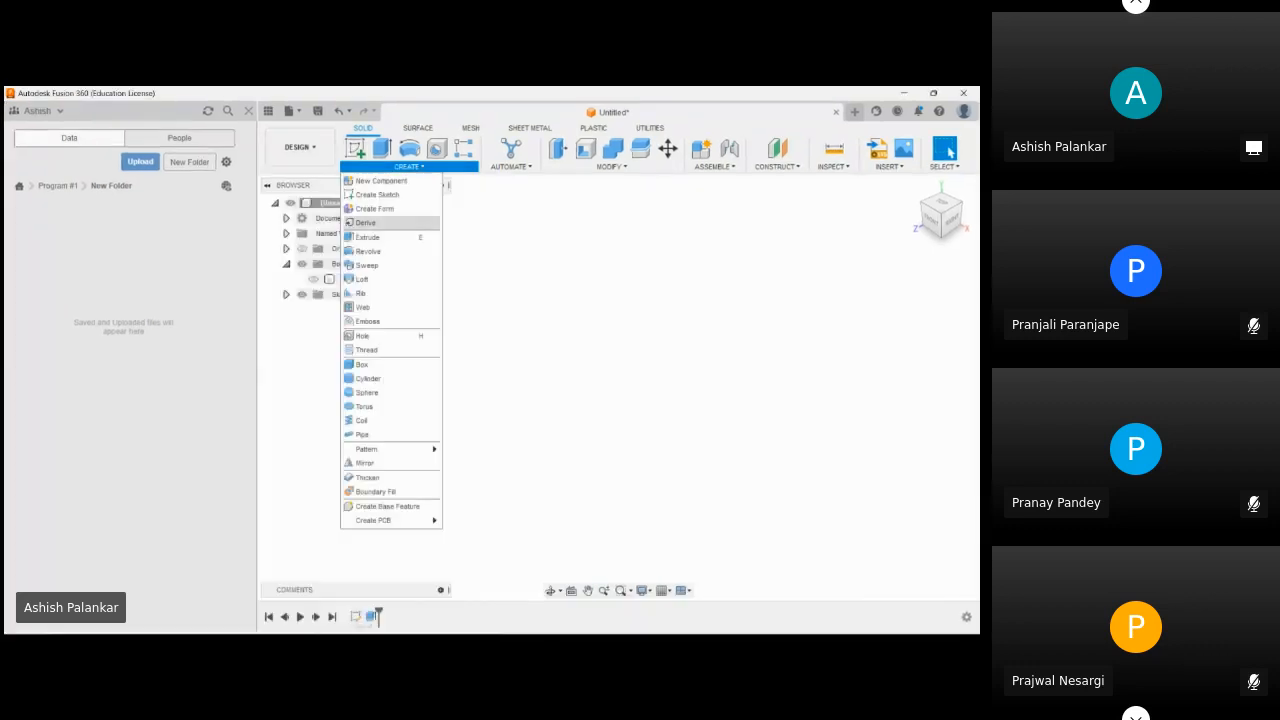
left_click(357, 150)
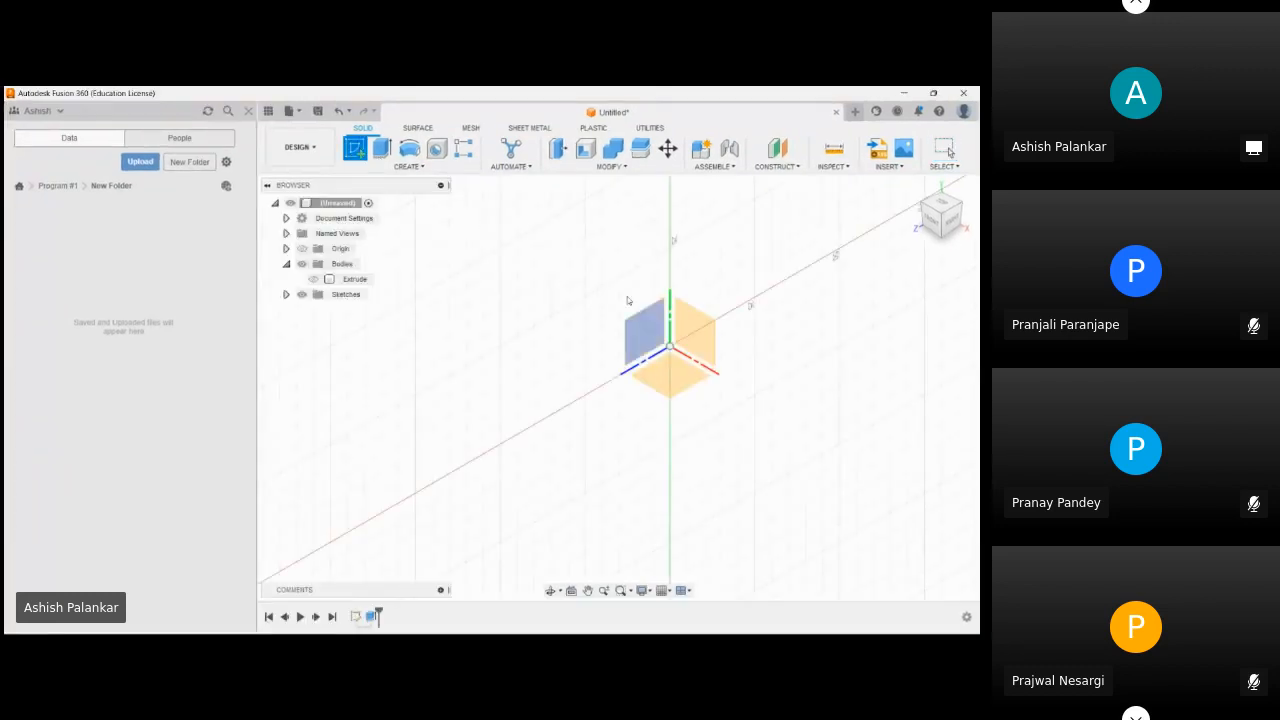
left_click(691, 337)
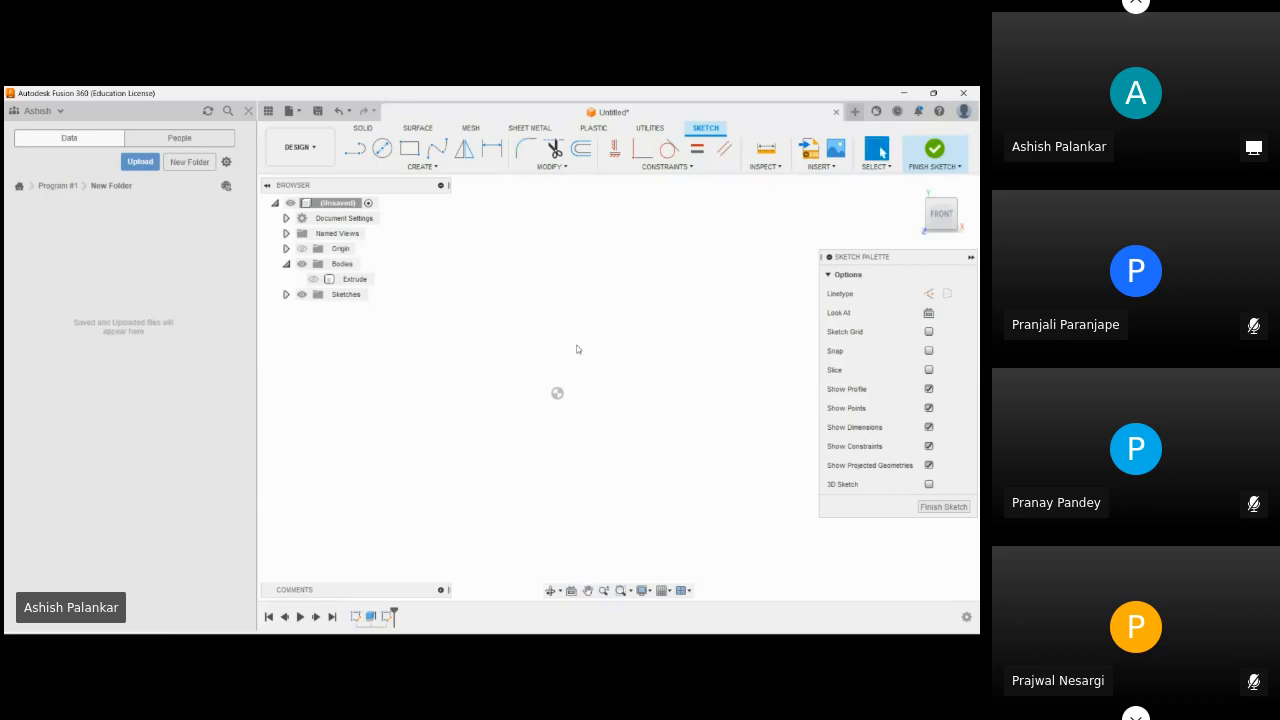
- Draw a horizontal line 50 mm long from the origin along the X direction
left_click(409, 148)
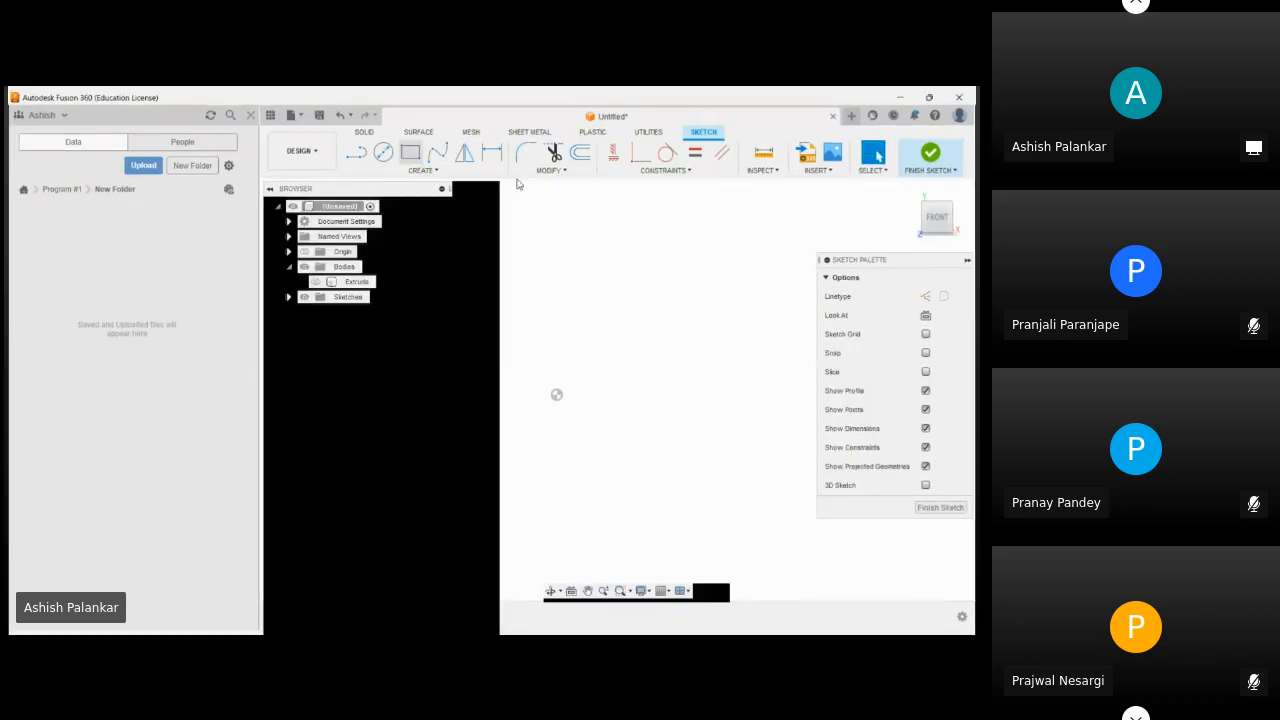
key("l")
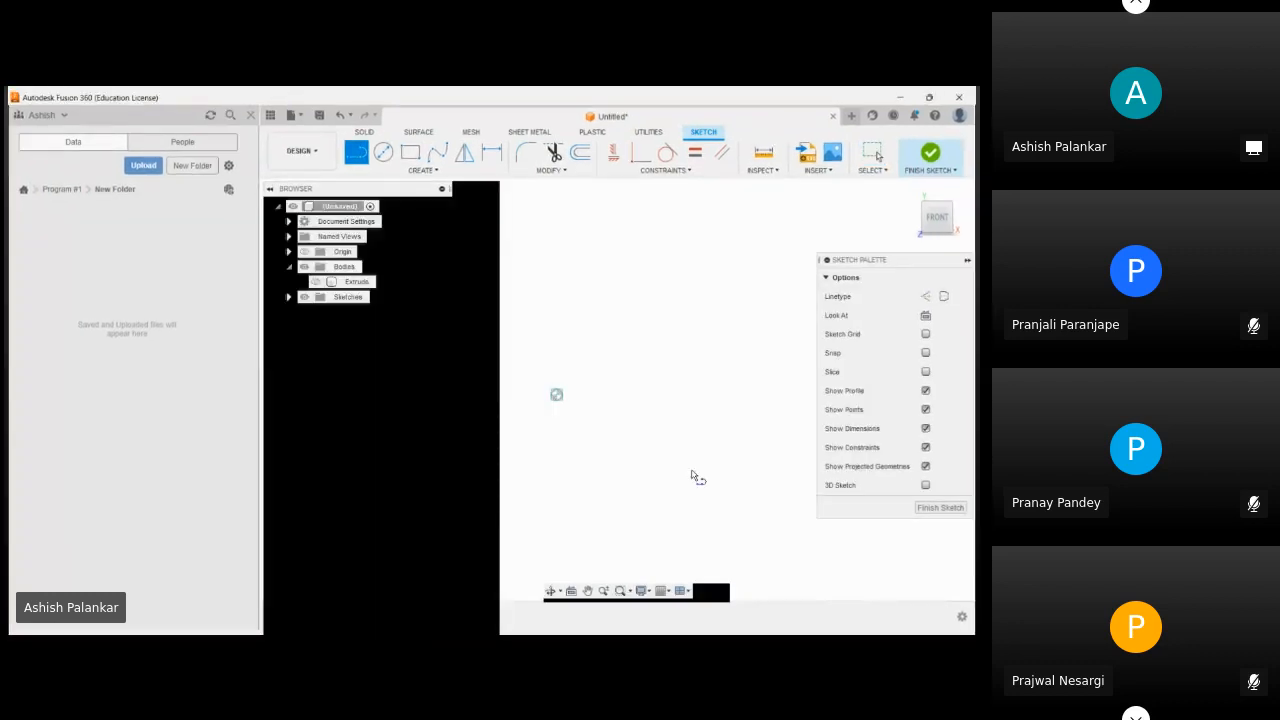
left_click(557, 393)
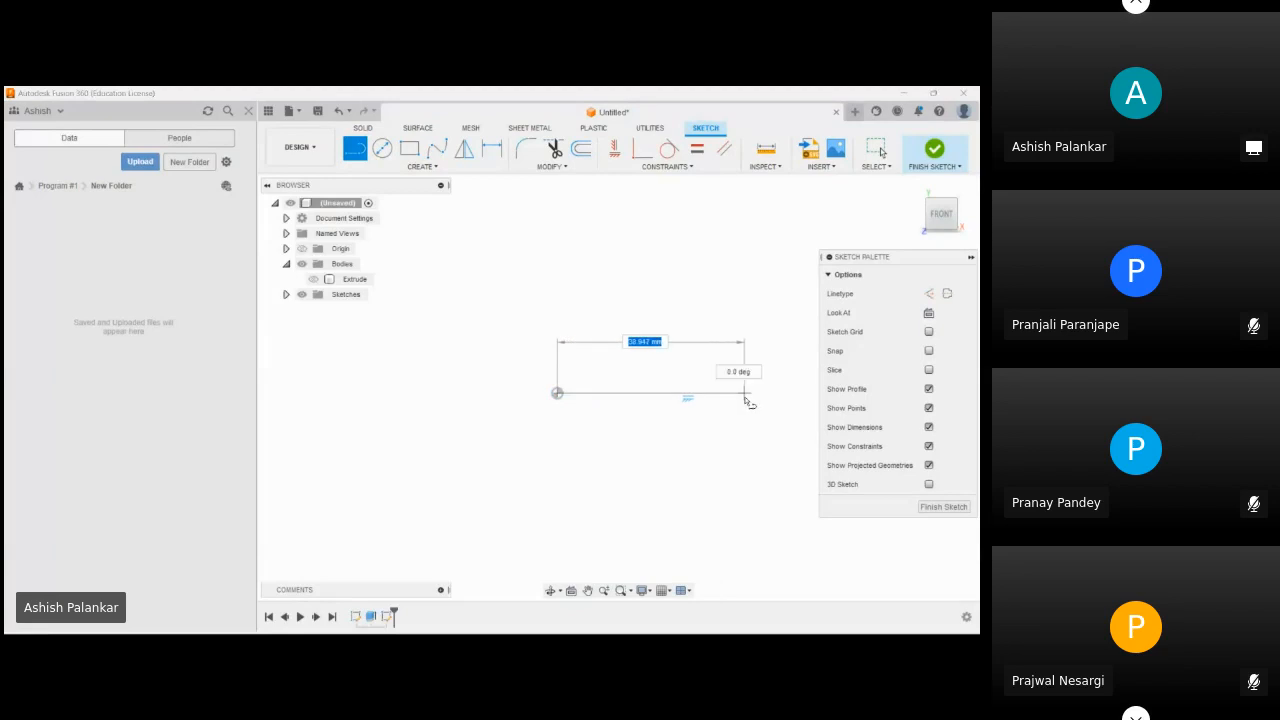
type("50")
key("Return")
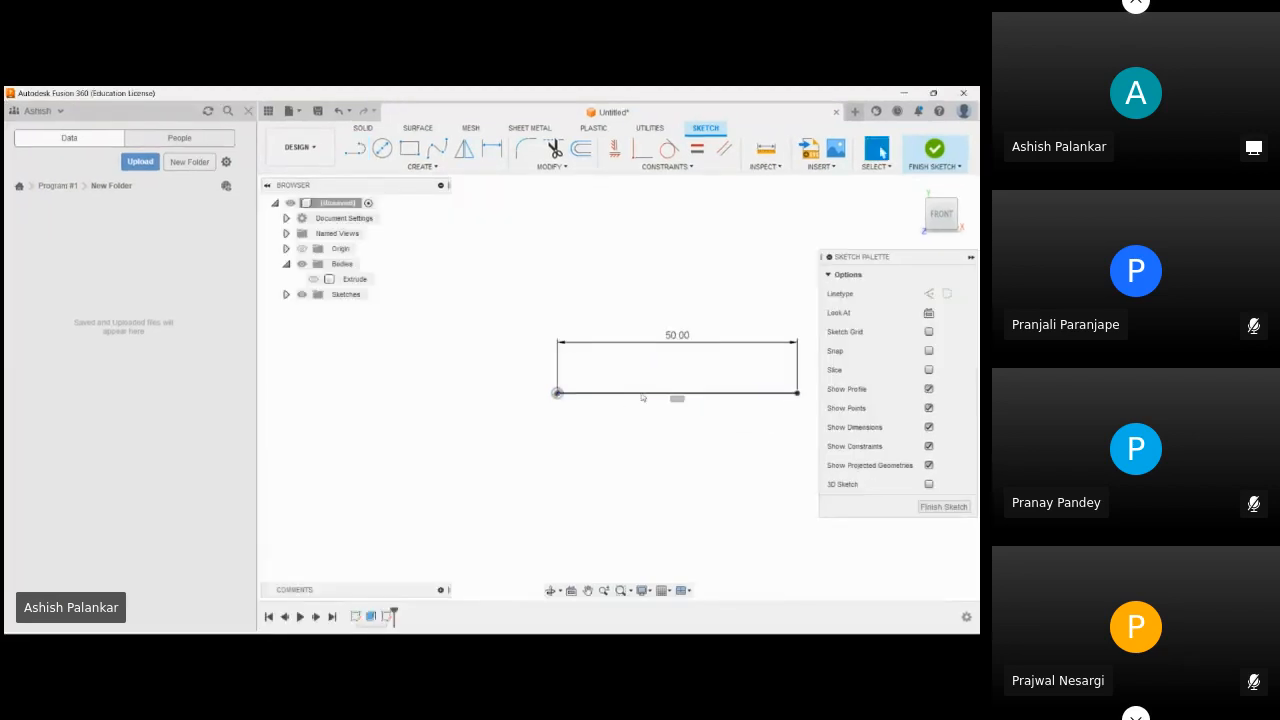
- Draw a vertical line 50 mm long upward from the origin and end the Line command
left_click(355, 148)
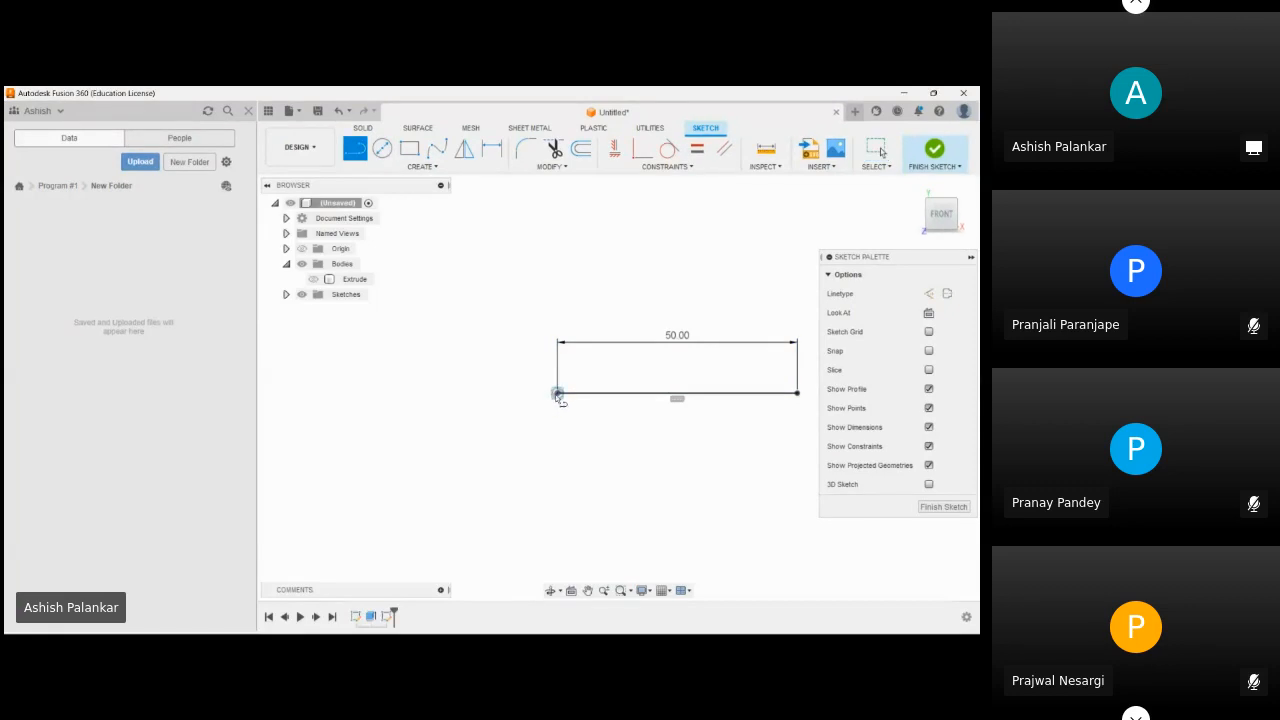
left_click(558, 393)
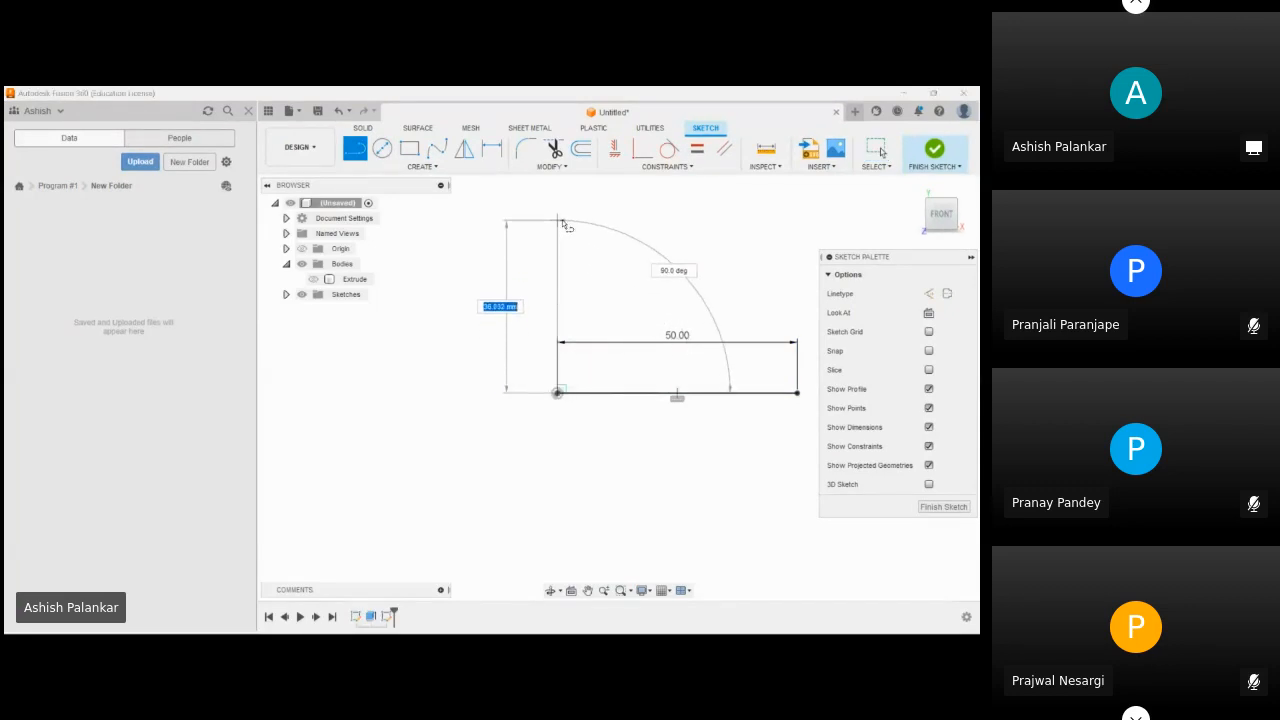
type("50")
key("Return")
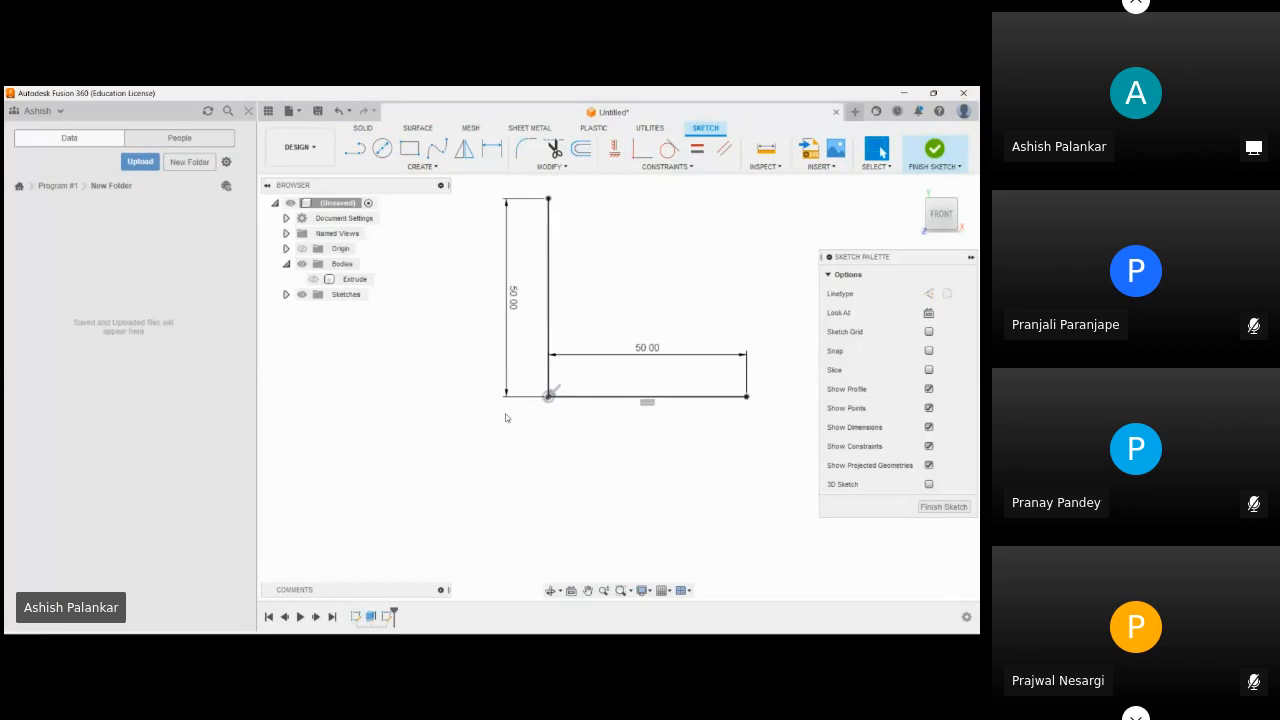
key("Escape")
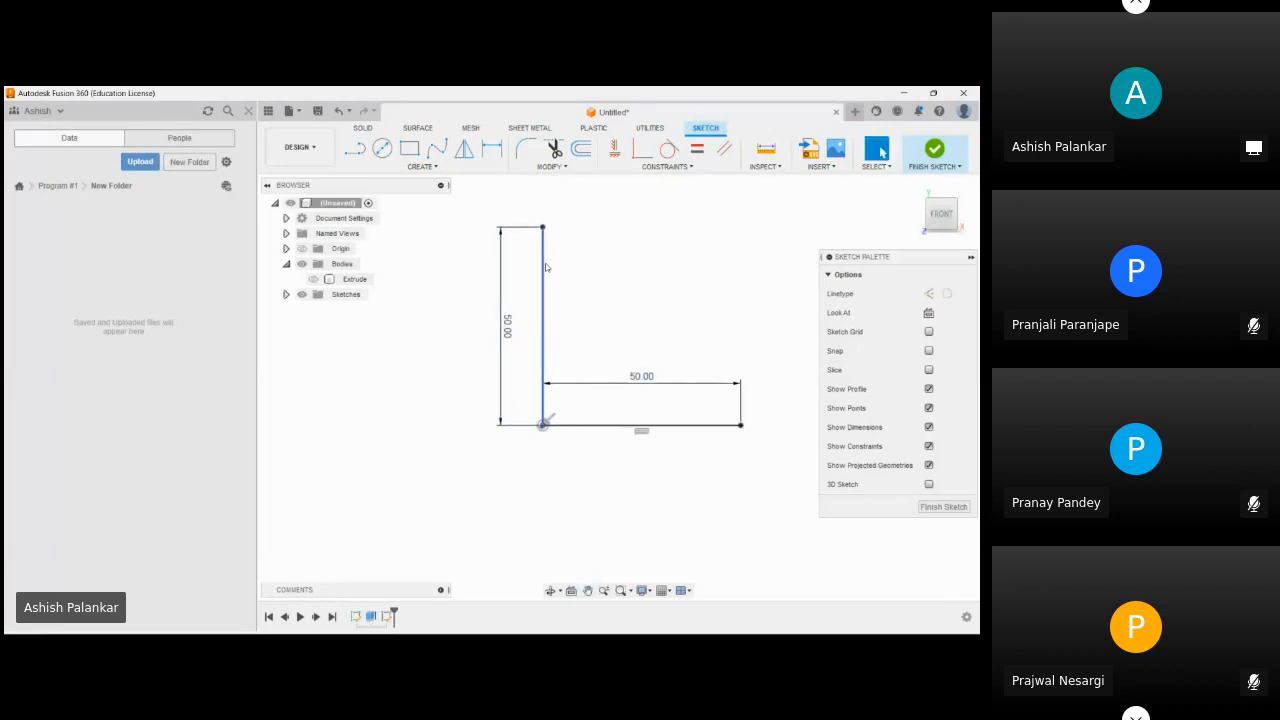
- Convert the horizontal 50 mm line to construction geometry and clear the selection
left_click(540, 294)
left_click(587, 428)
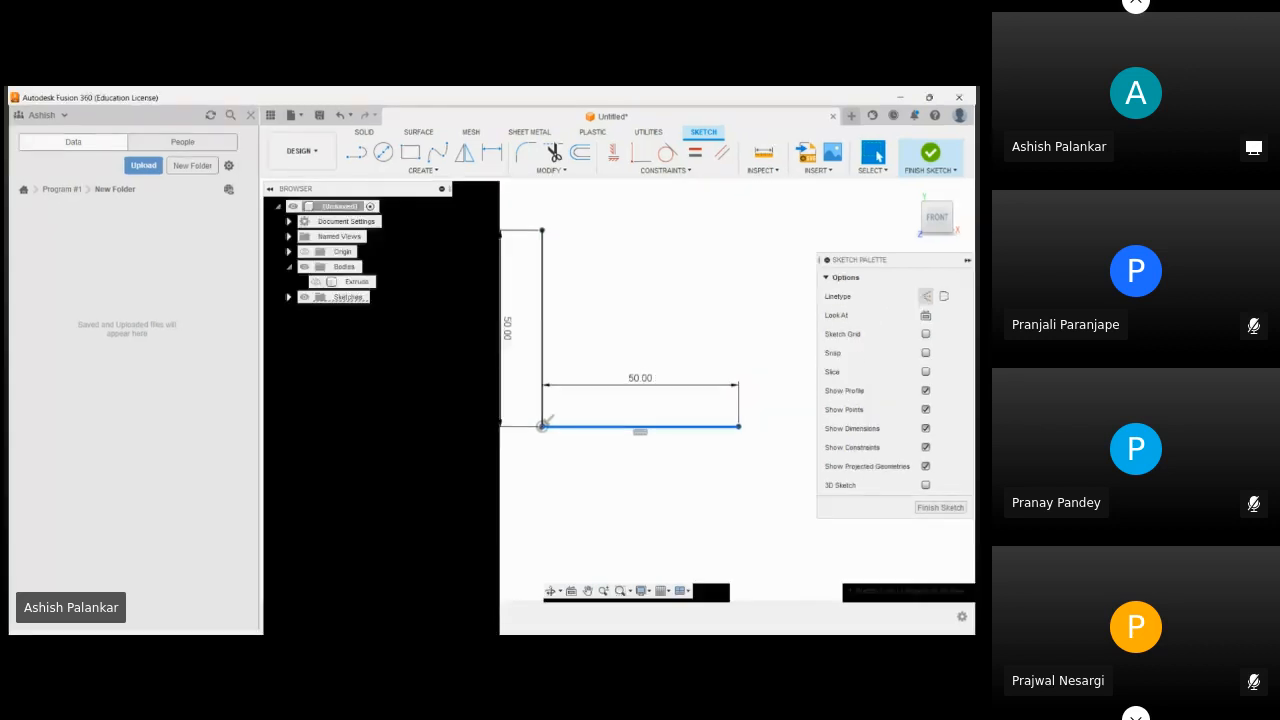
left_click(925, 296)
left_click(627, 440)
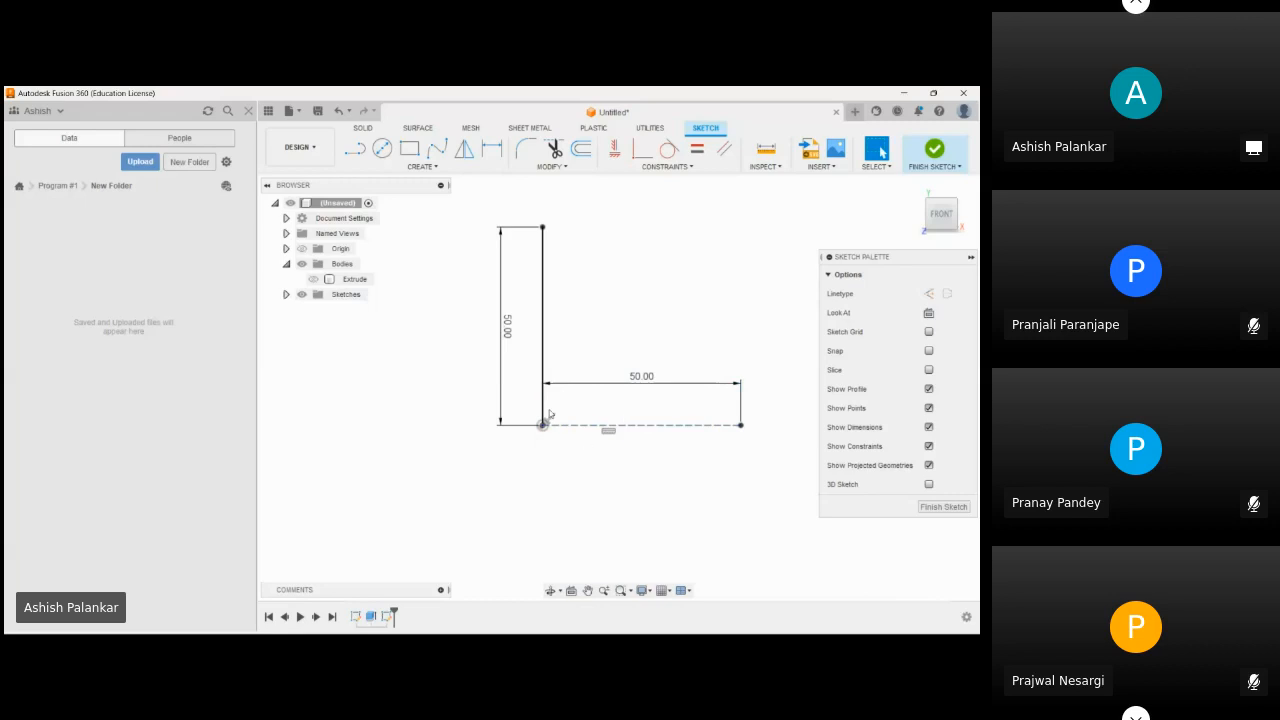
- Convert the vertical 50 mm line to construction geometry and clear the selection
left_click(543, 341)
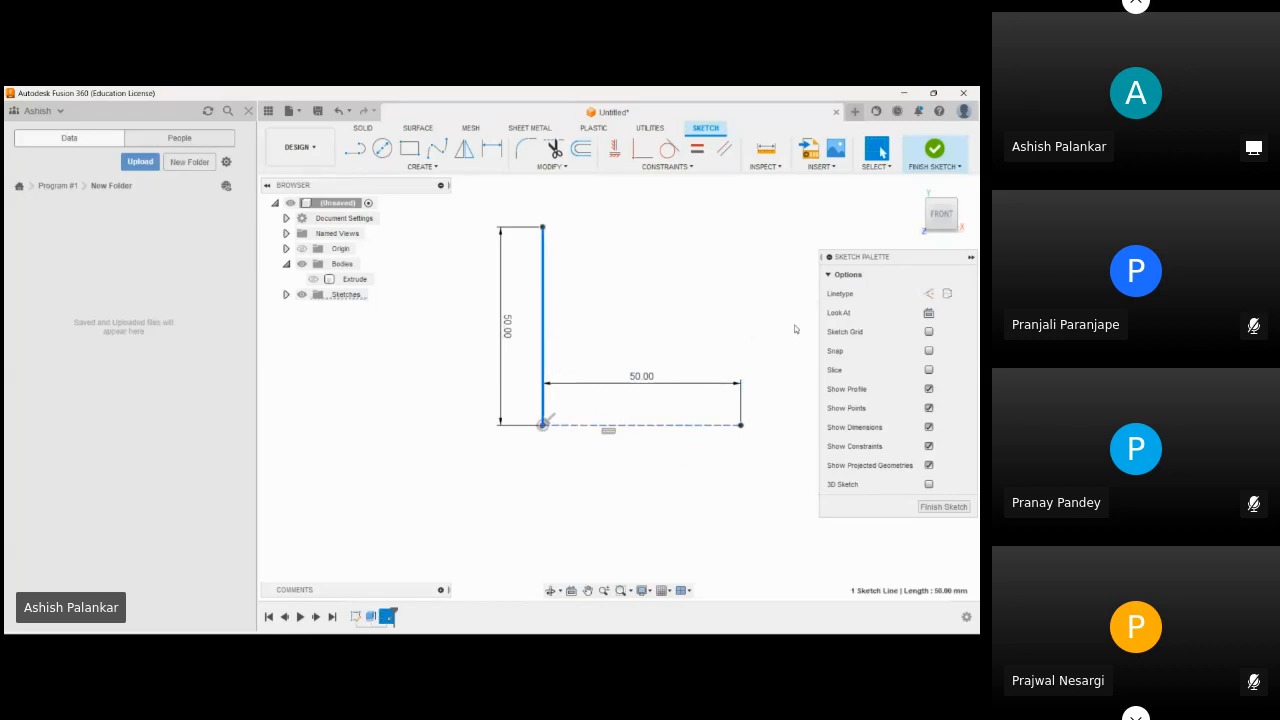
left_click(664, 308)
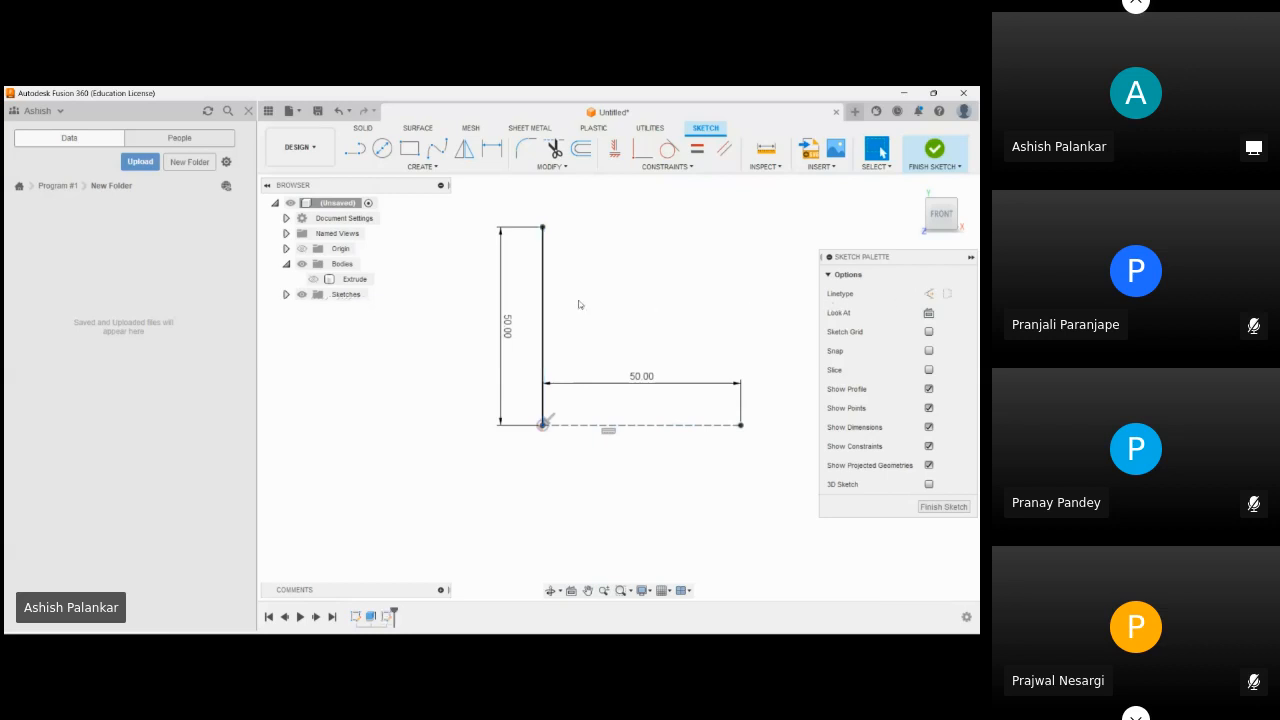
left_click(543, 298)
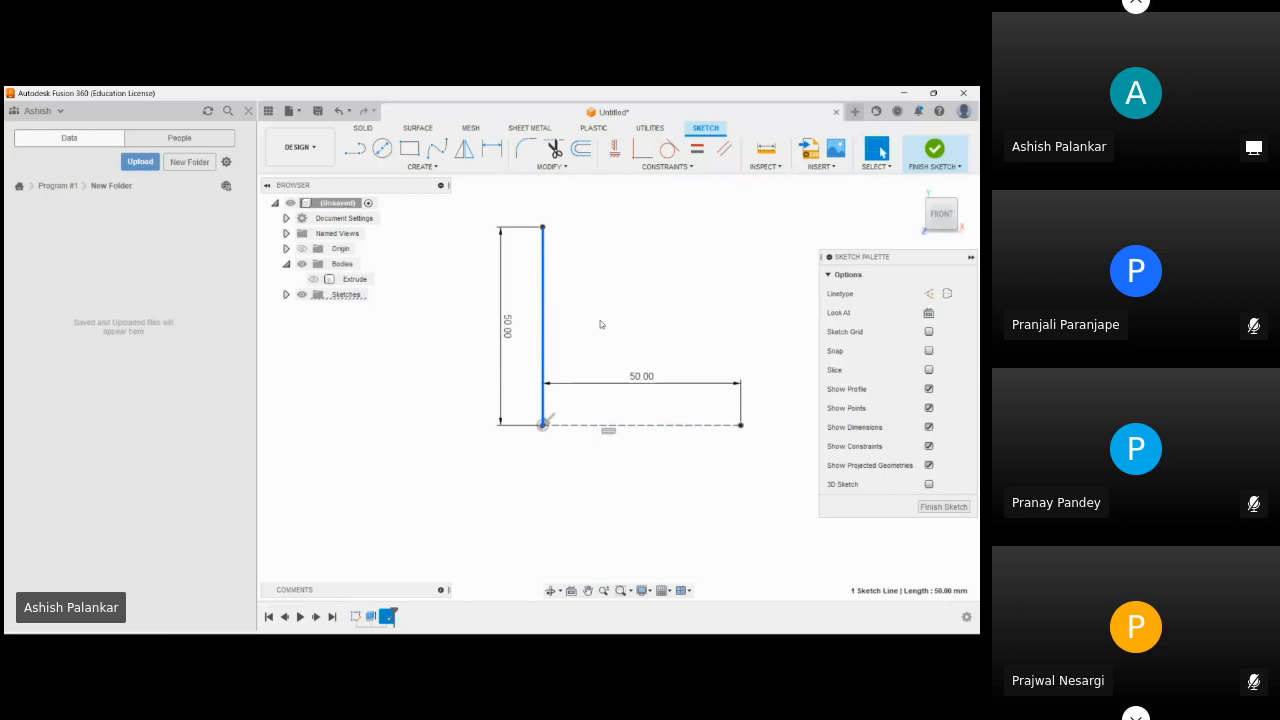
key("x")
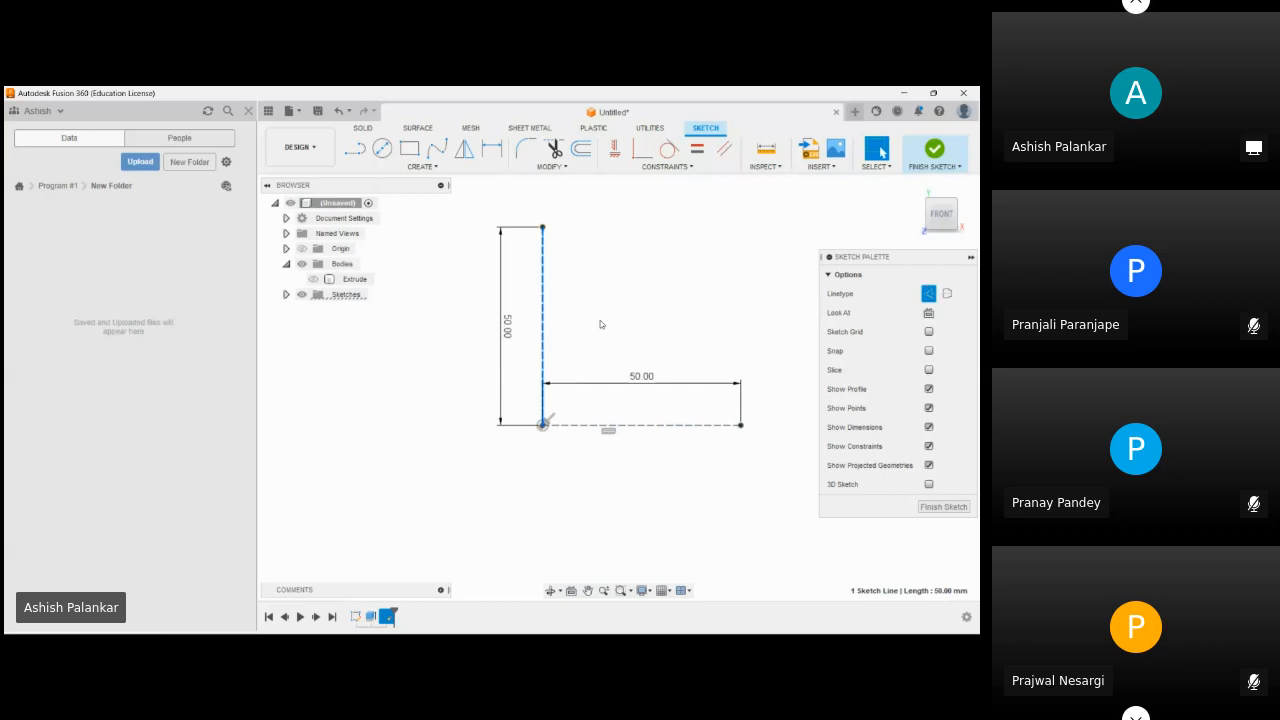
left_click(563, 266)
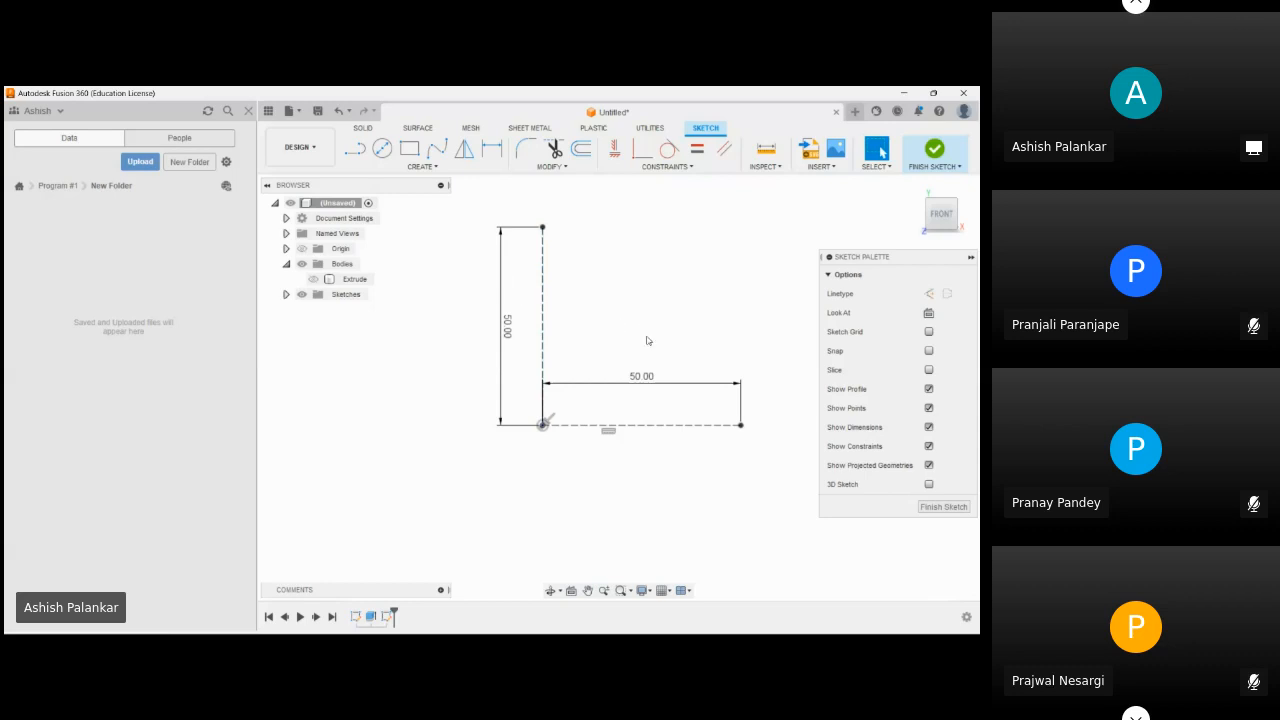
- Draw a two-point rectangle about 47 mm high from near the vertical construction line's upper end down to the horizontal construction line
middle_click_drag(647, 338, 647, 368)
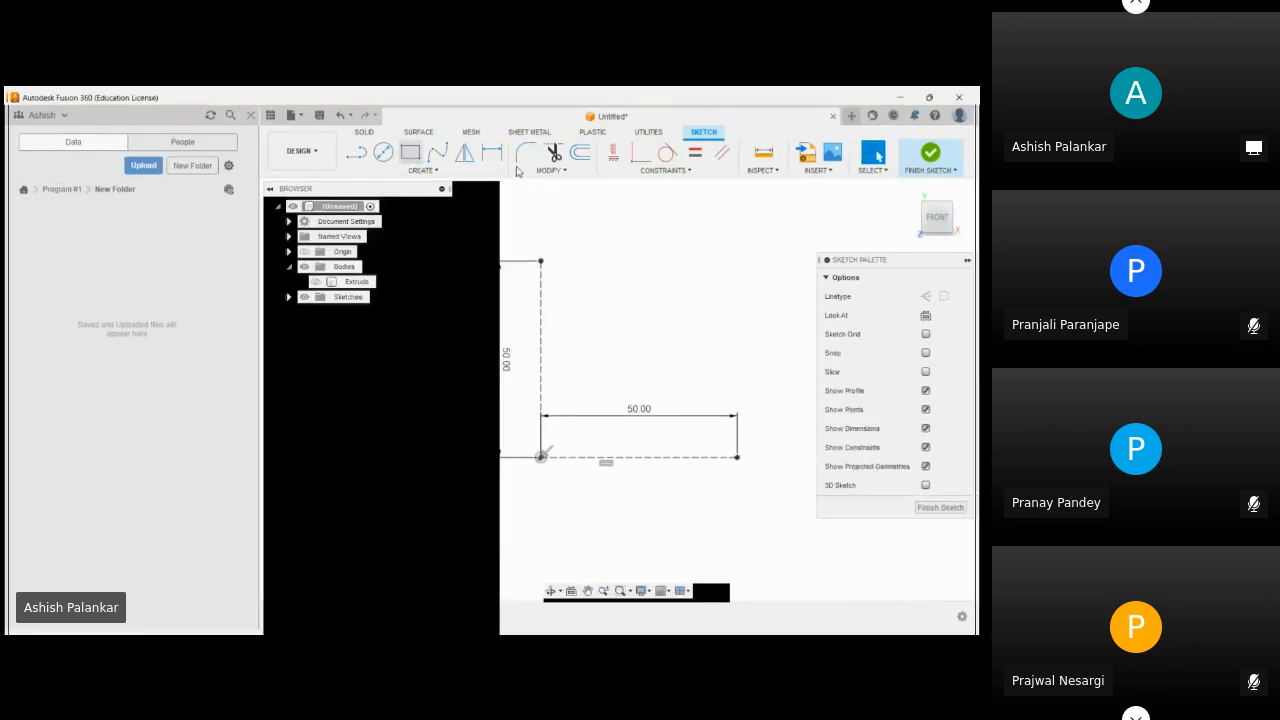
key("r")
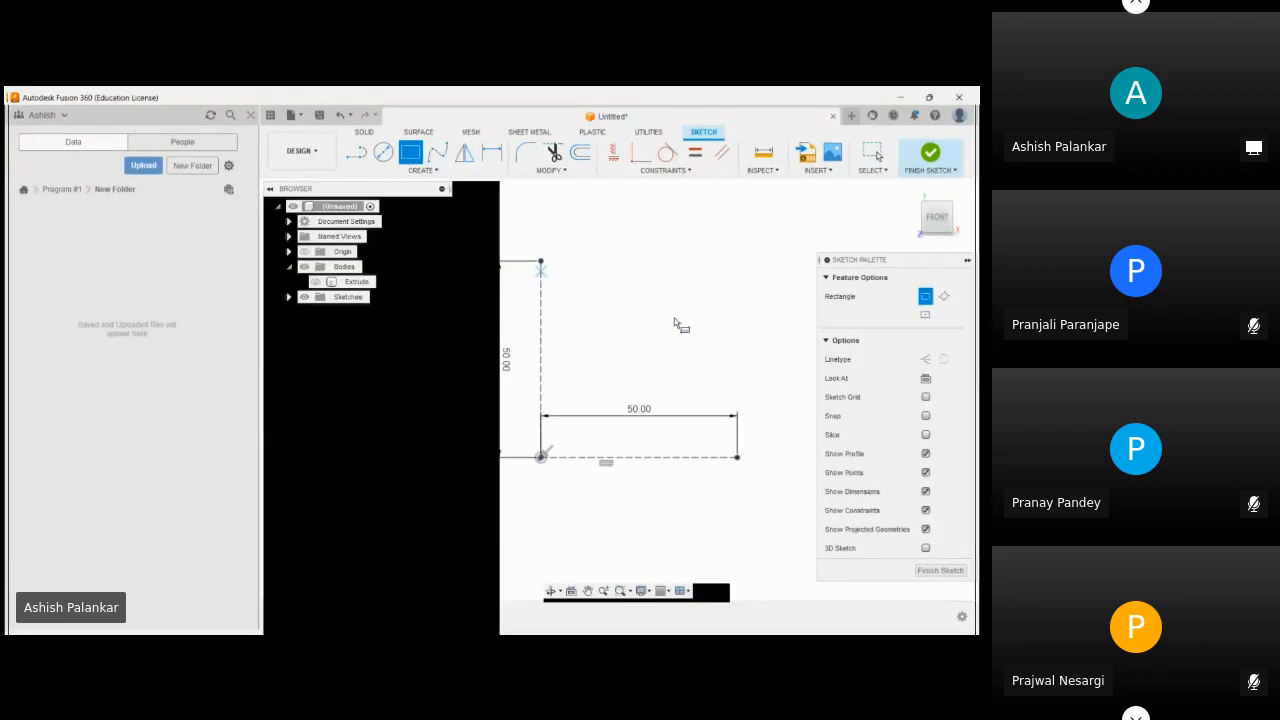
left_click(541, 262)
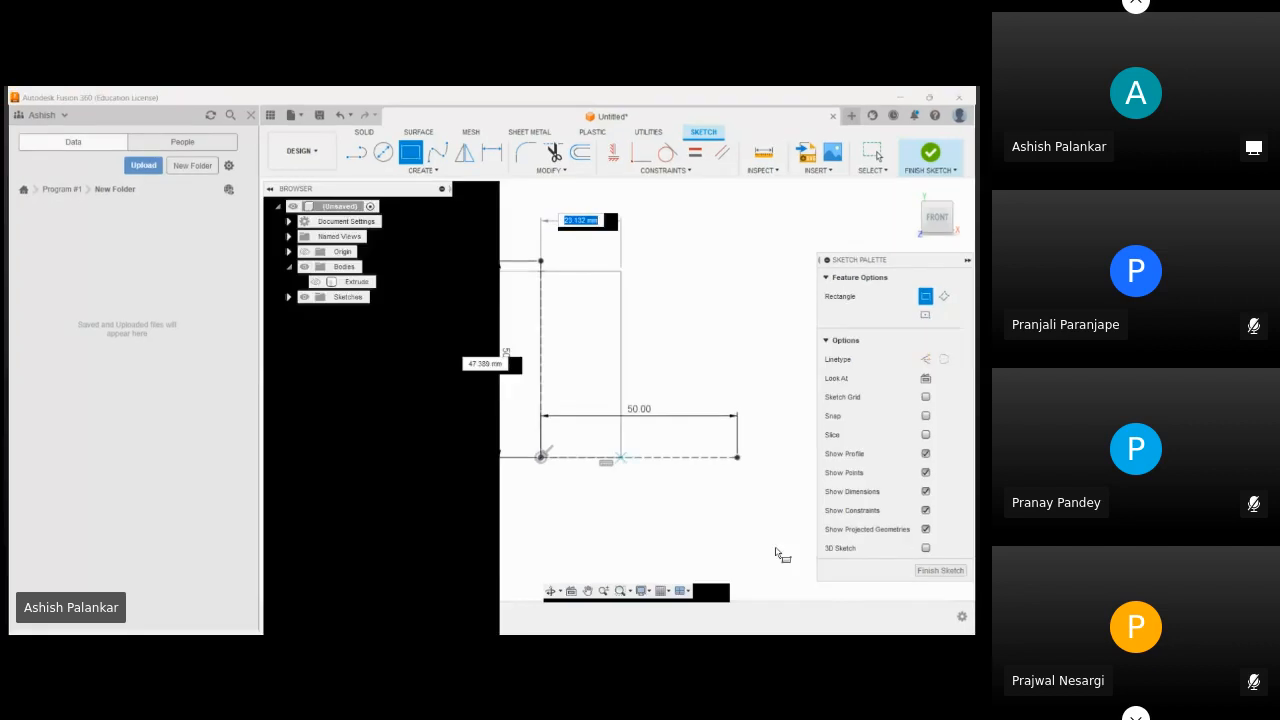
left_click(659, 456)
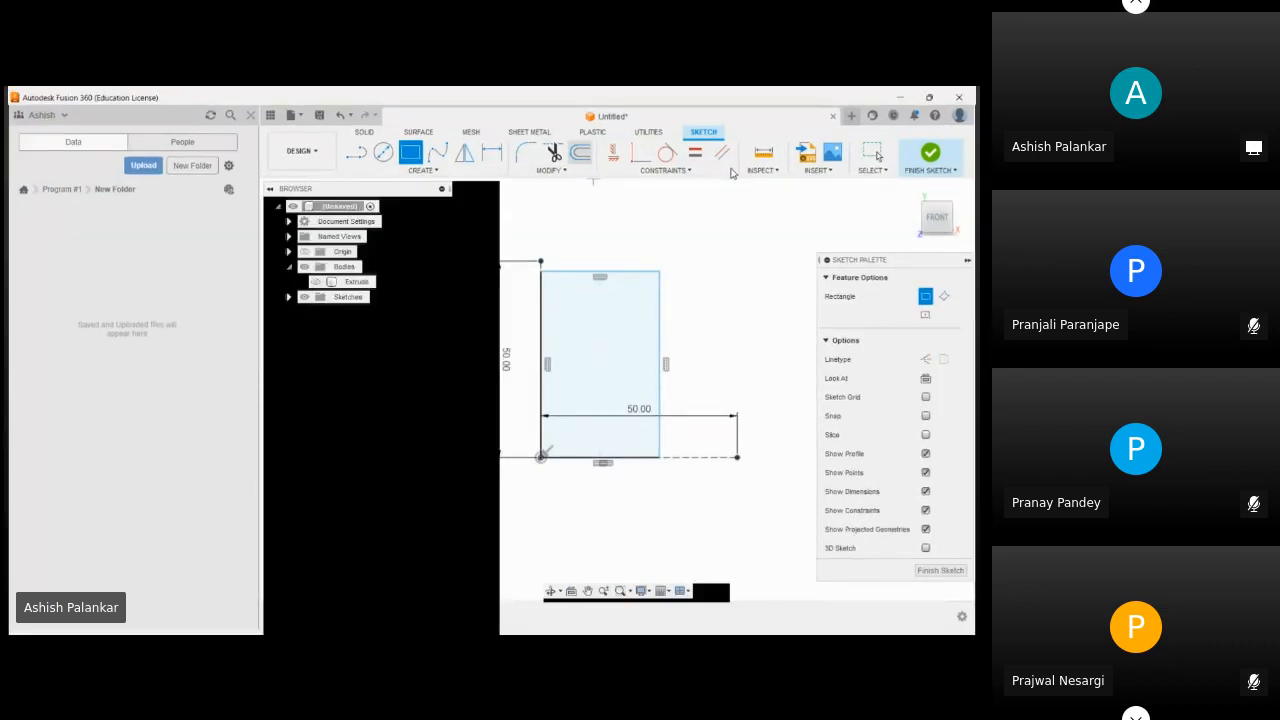
- Offset the rectangle's chained edges inward by 2 mm
key("o")
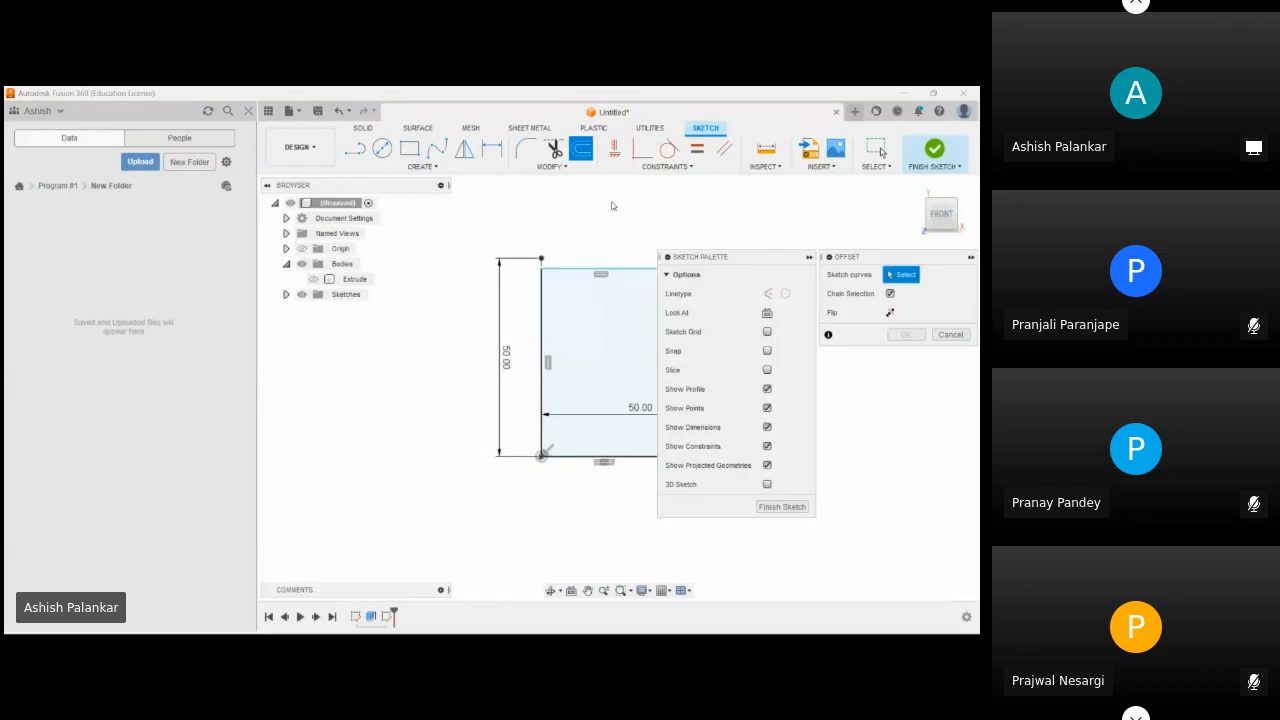
middle_click_drag(614, 277, 558, 272)
left_click(558, 268)
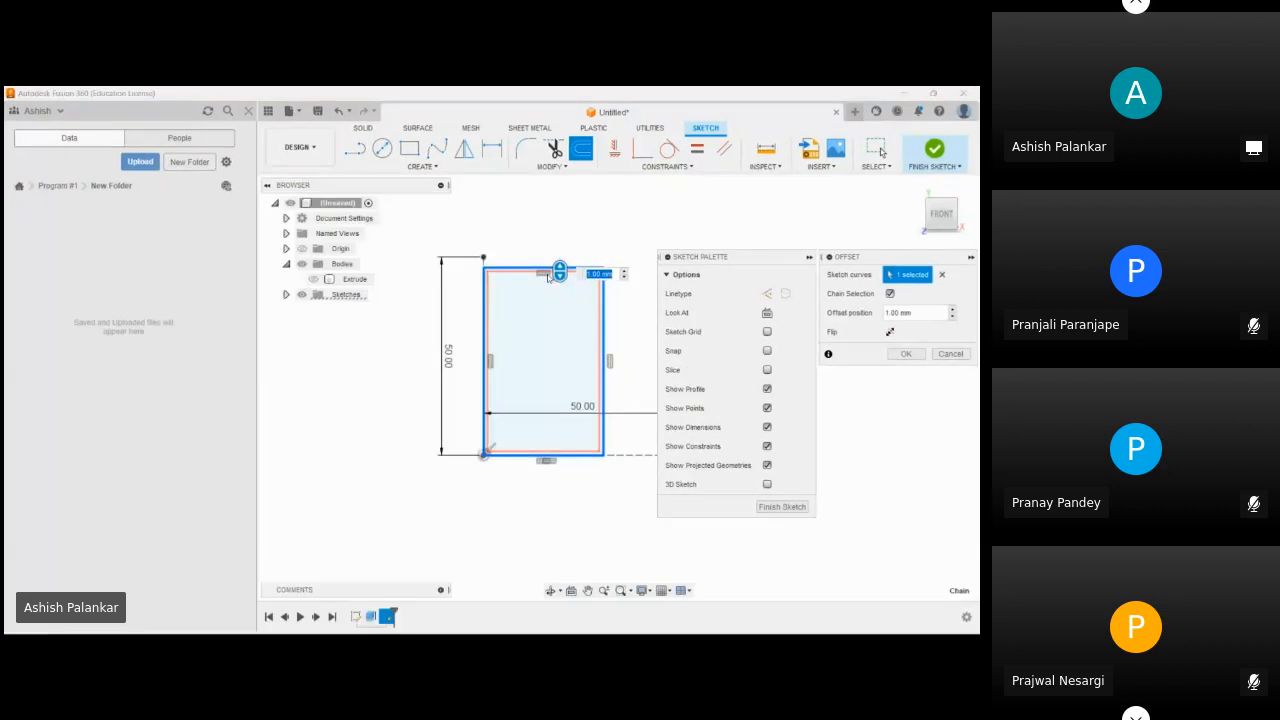
mouse_move(565, 270)
left_mouse_down()
mouse_move(565, 252)
mouse_move(565, 274)
left_mouse_up()
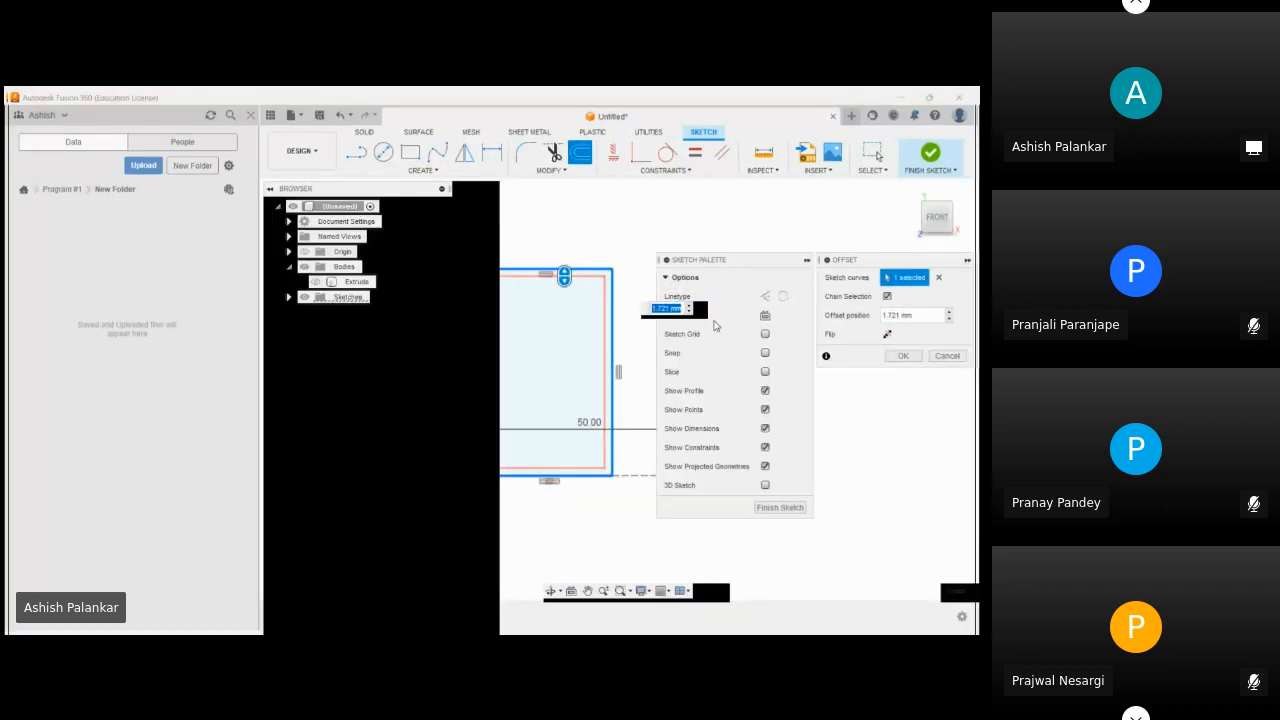
type("1")
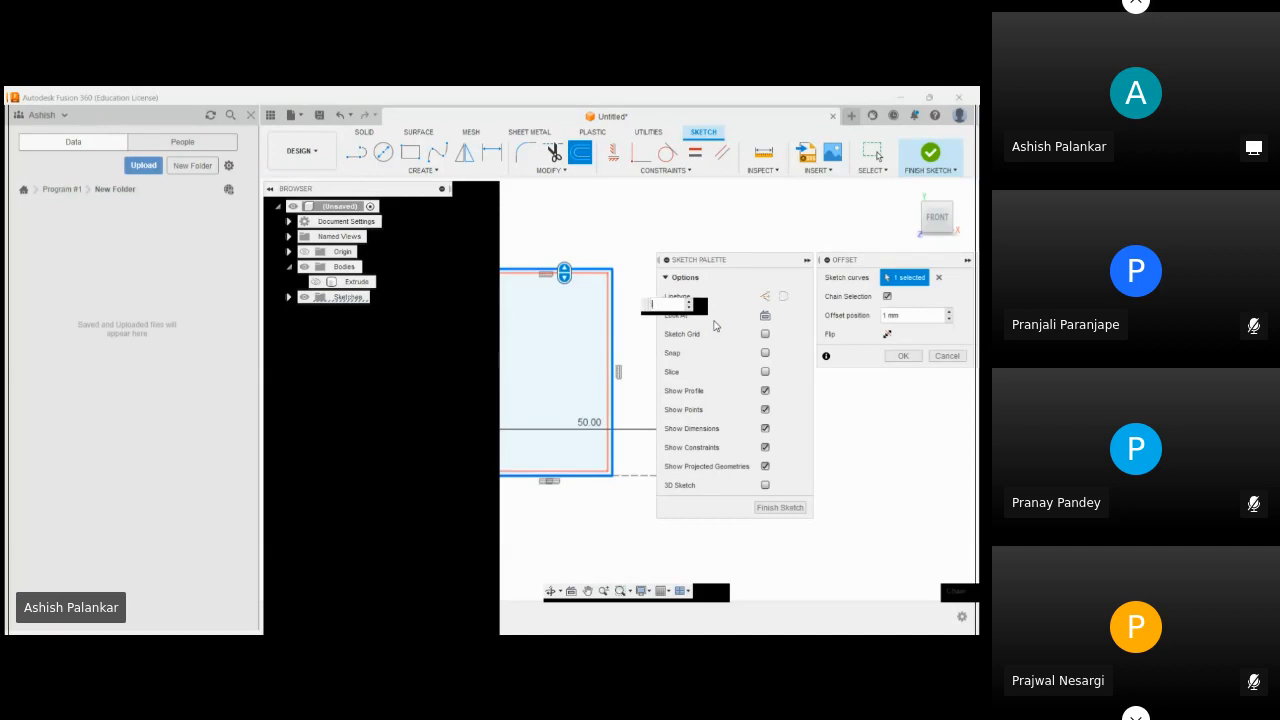
type("2")
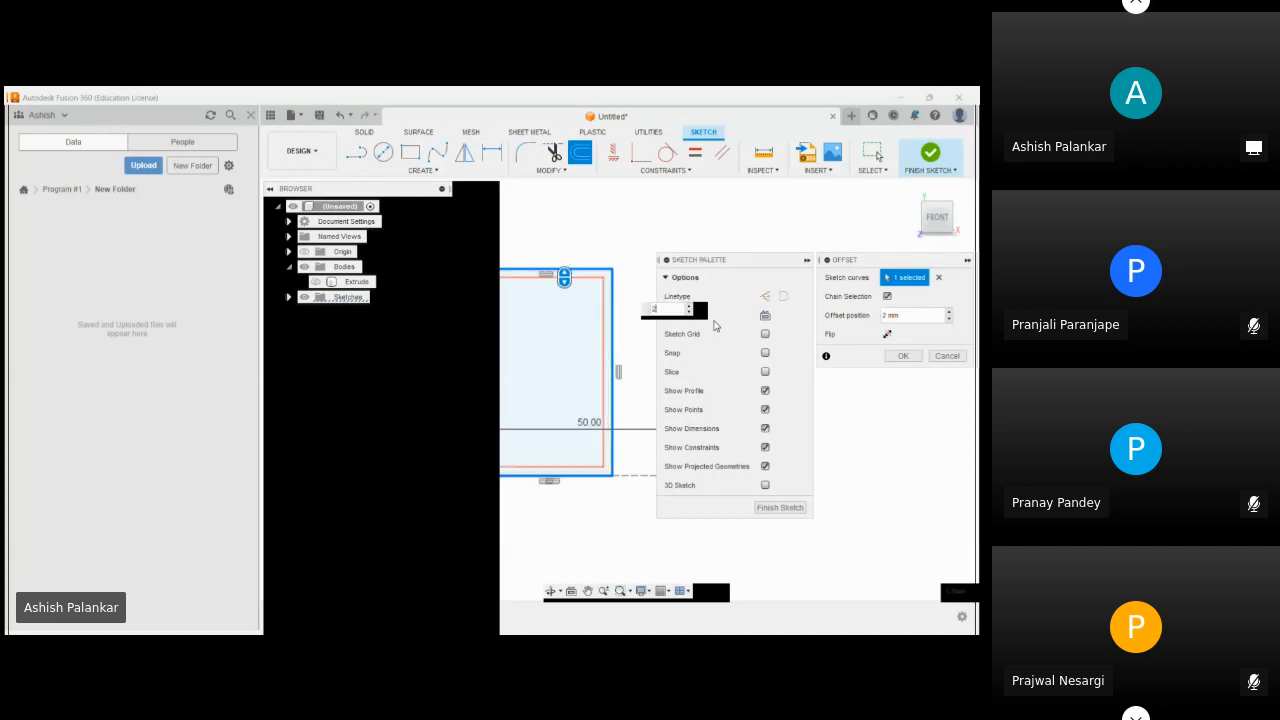
key("Return")
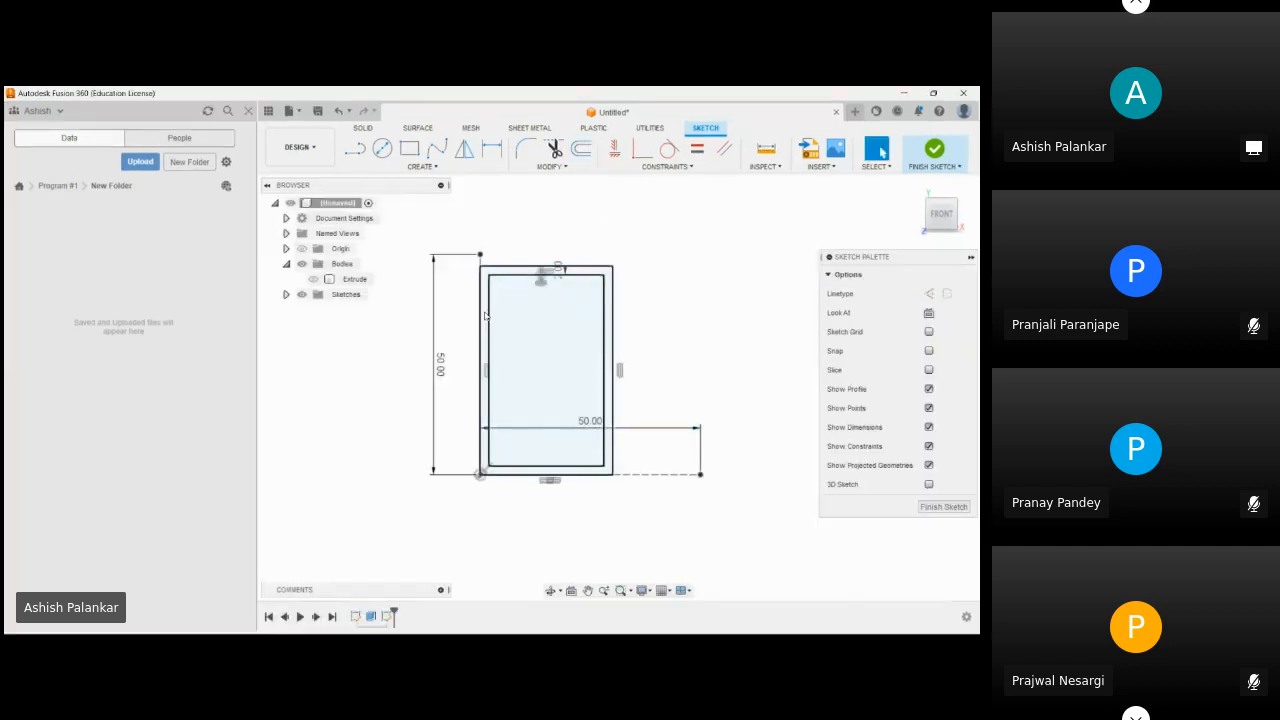
- Draw a short vertical line from the inner rectangle's upper-left corner to the outer top edge
scroll(490, 280, "up", 5)
scroll(490, 283, "down", 5)
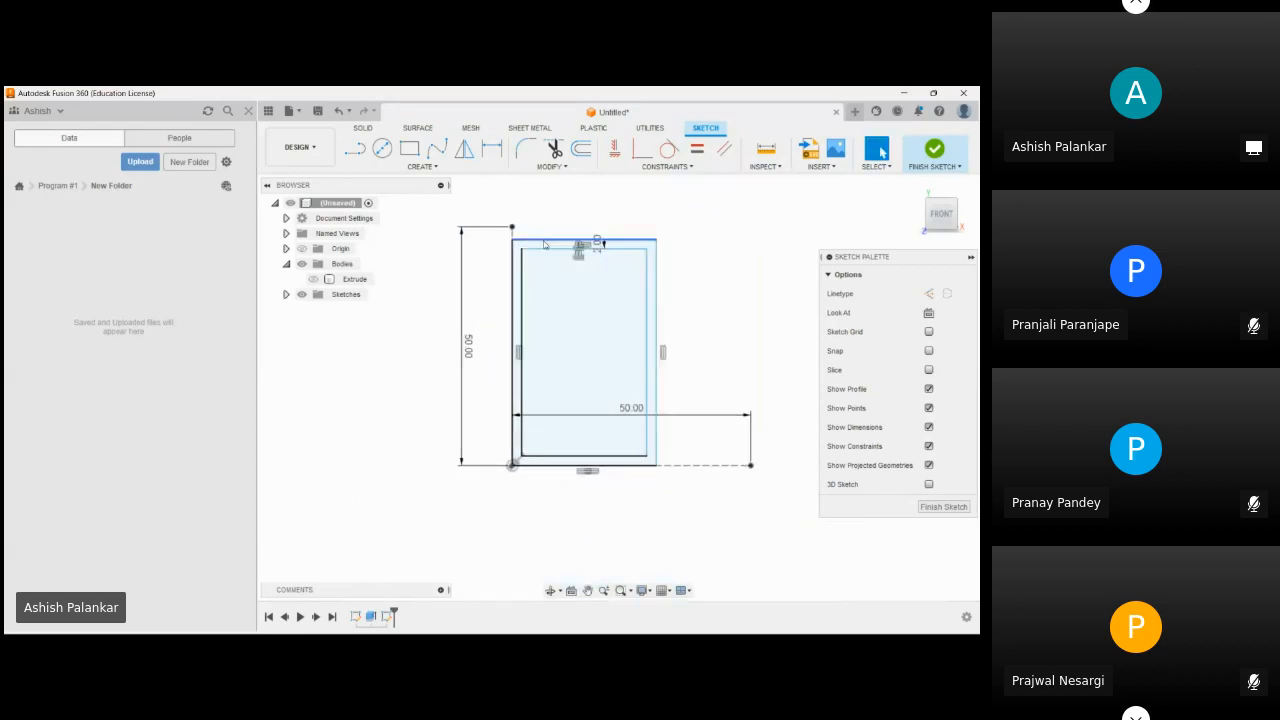
scroll(520, 268, "up", 1)
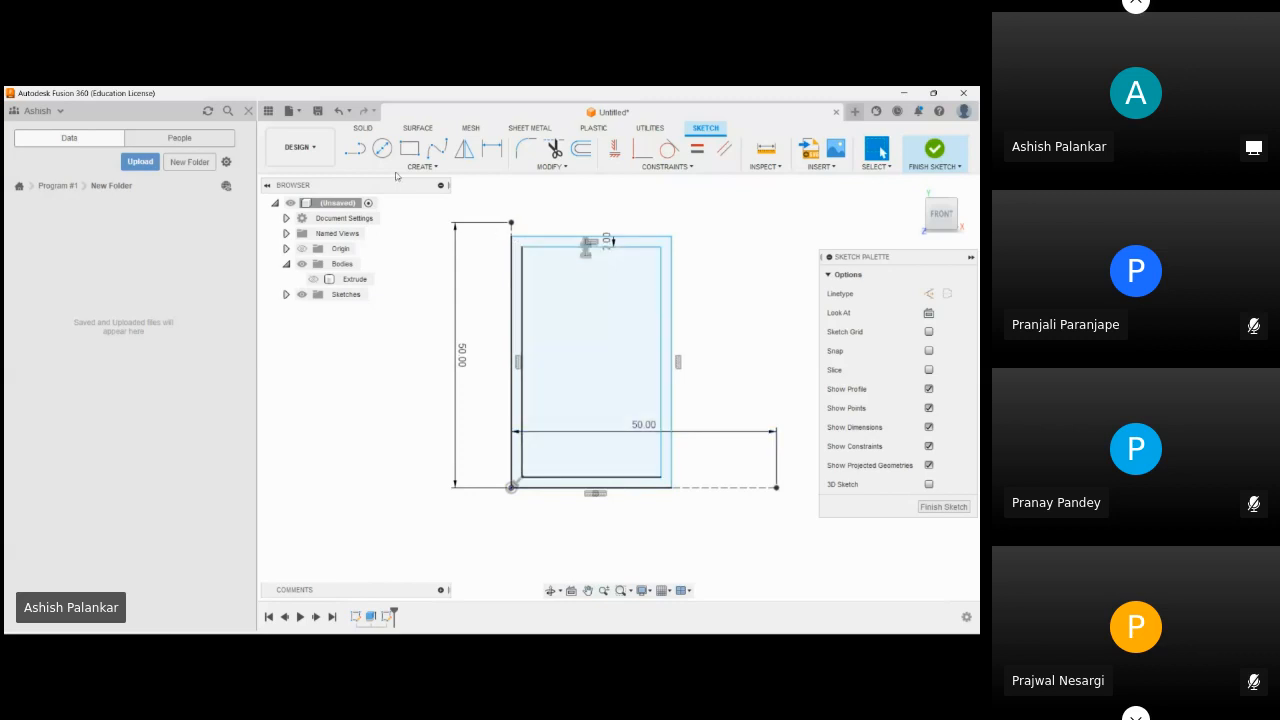
left_click(355, 148)
scroll(500, 244, "up", 2)
scroll(500, 244, "up", 2)
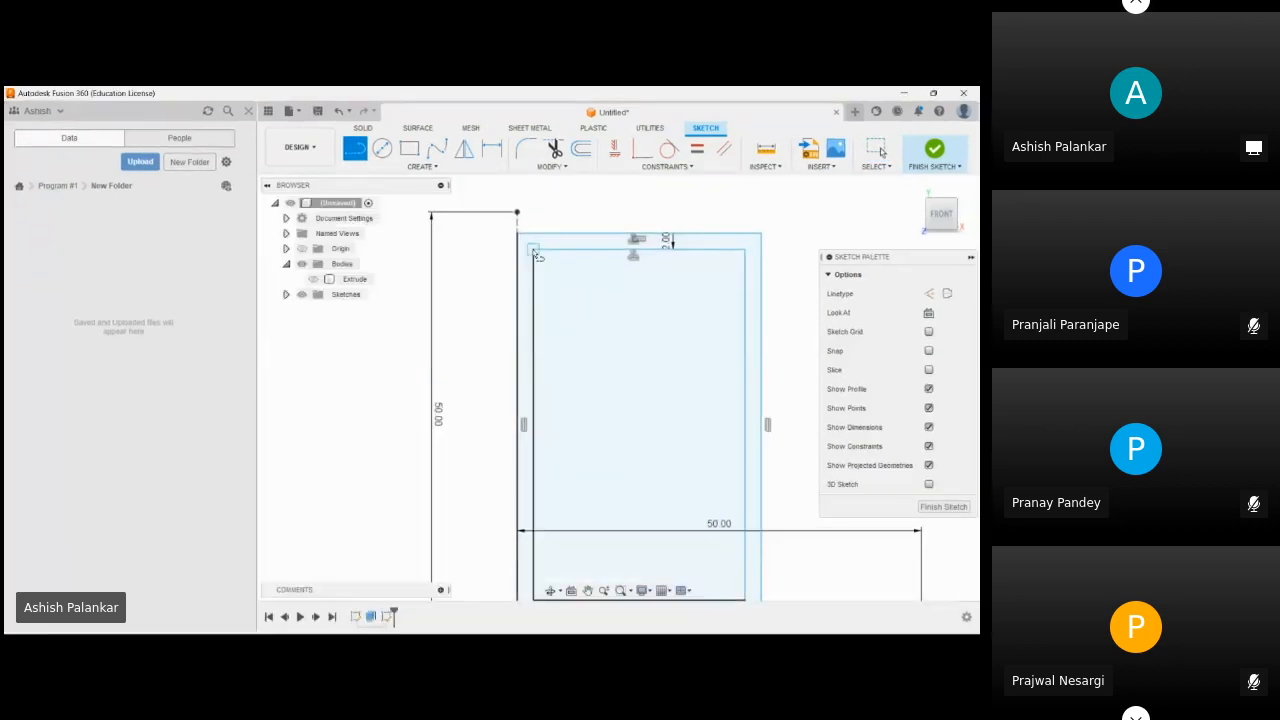
left_click(533, 249)
left_click(534, 233)
- Draw a vertical line about 5 mm long from the inner rectangle's lower-left corner down past the outer bottom edge
middle_click_drag(564, 455, 596, 297)
left_click(566, 443)
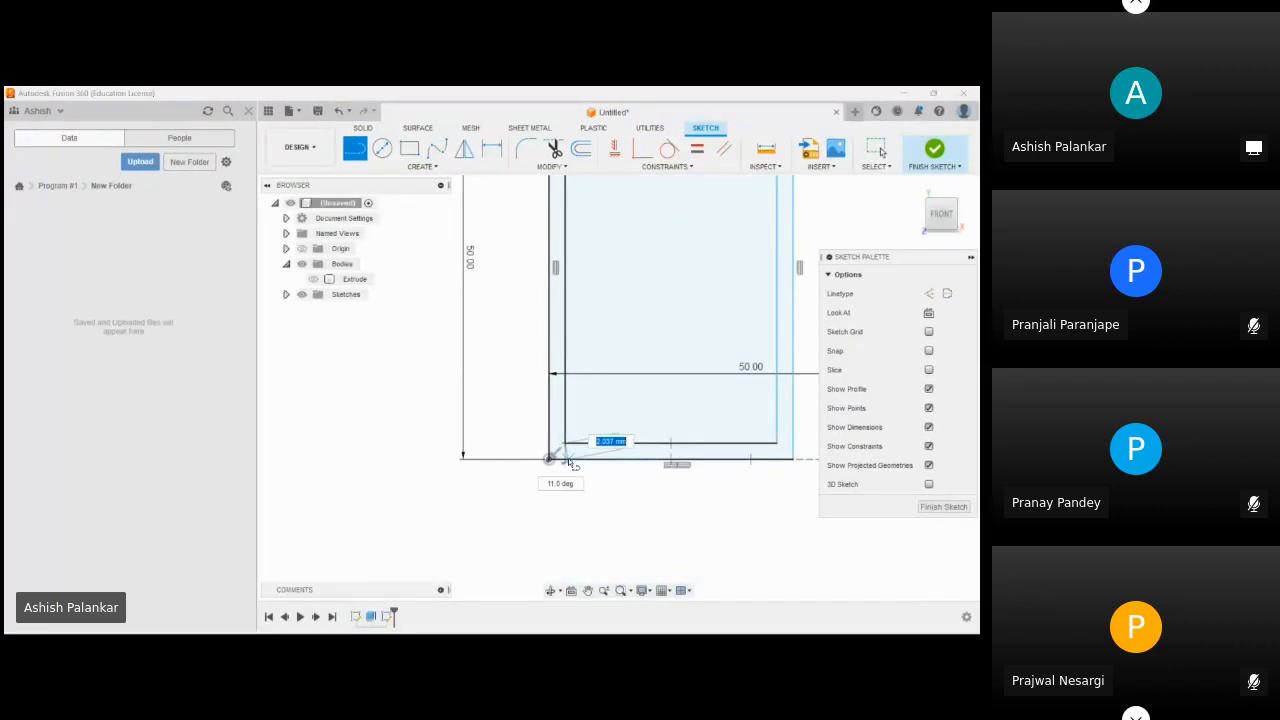
scroll(570, 490, "up", 2)
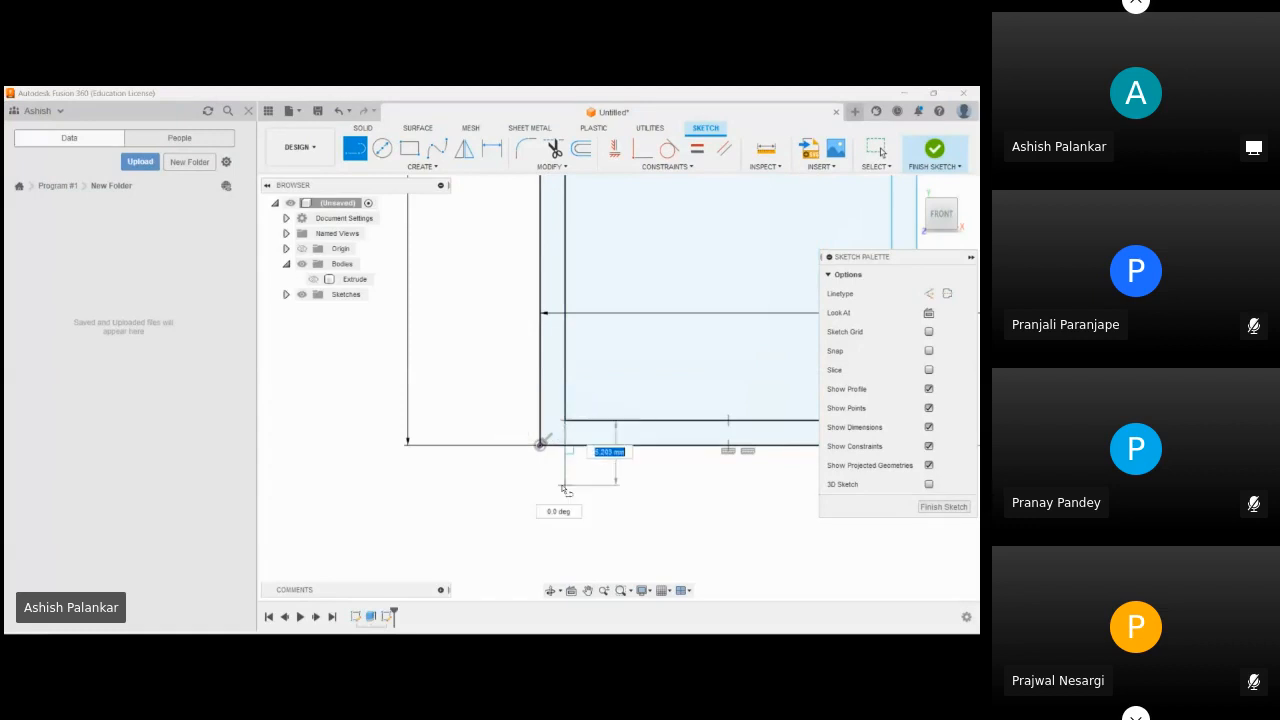
scroll(569, 455, "up", 3)
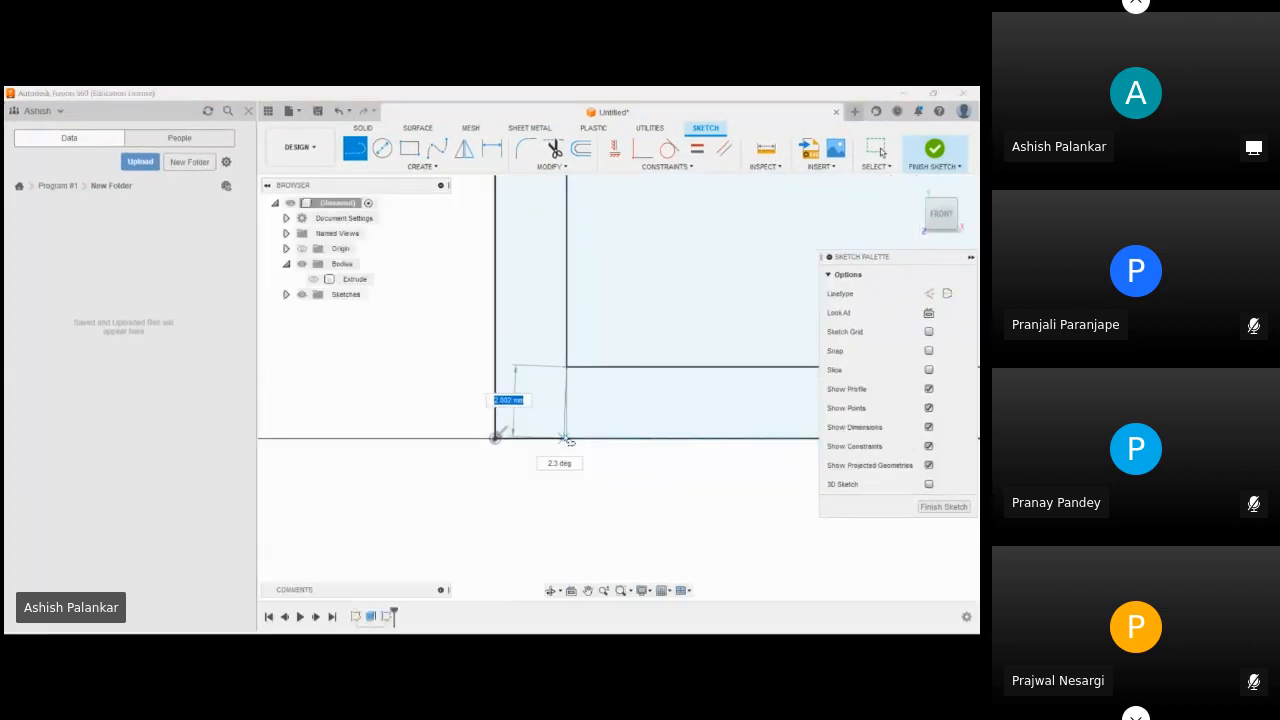
scroll(565, 460, "down", 2)
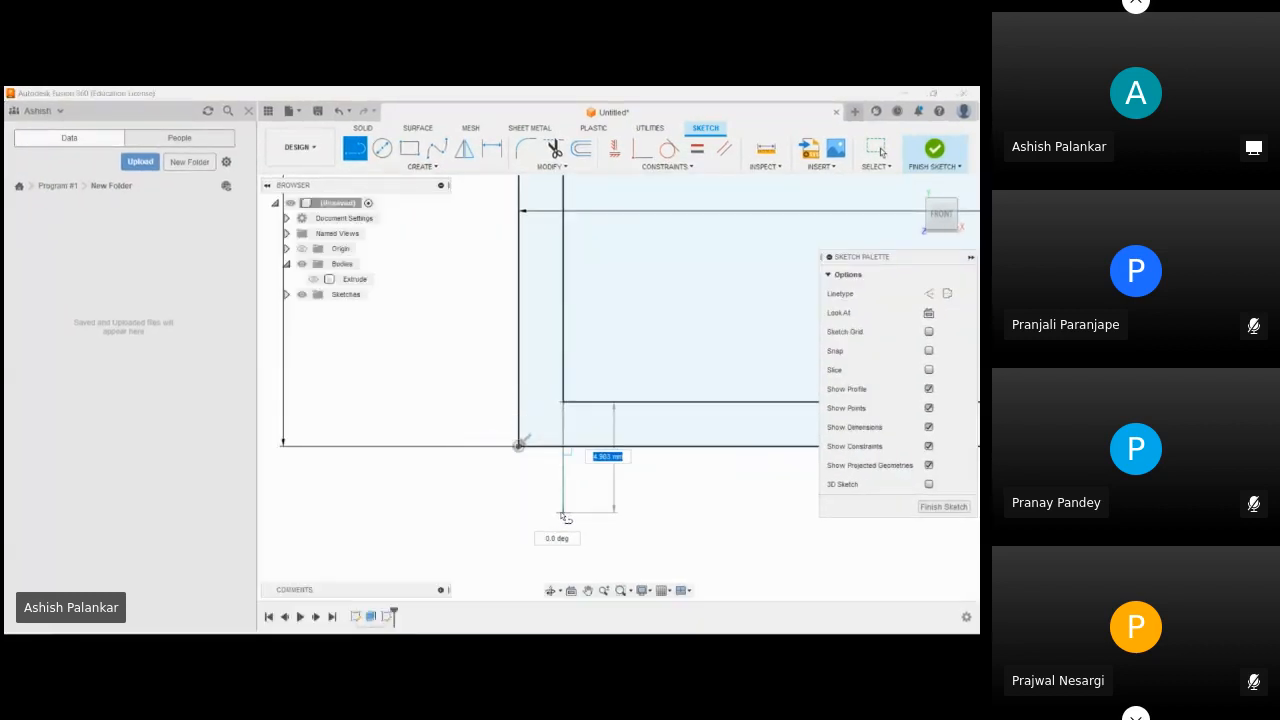
left_click(563, 513)
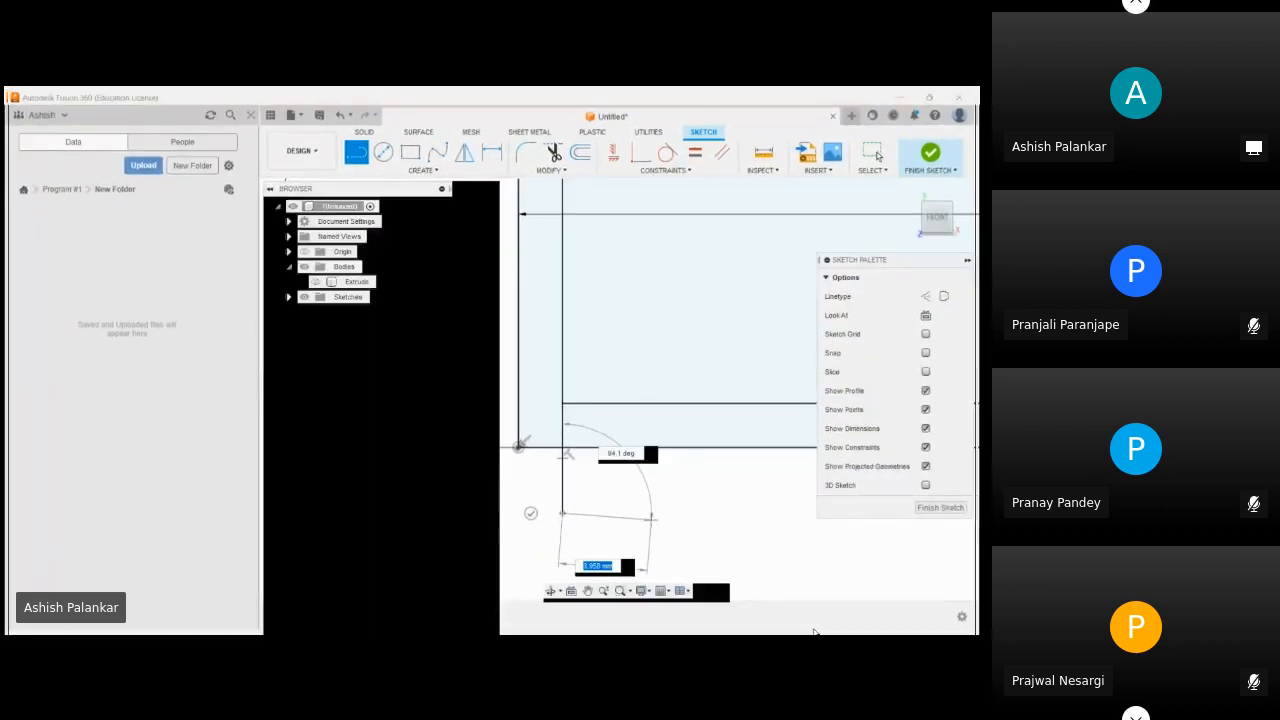
key("Escape")
- Trim the part of the short vertical line that overhangs below the outer bottom edge
scroll(568, 478, "down", 2)
middle_click_drag(568, 478, 574, 447)
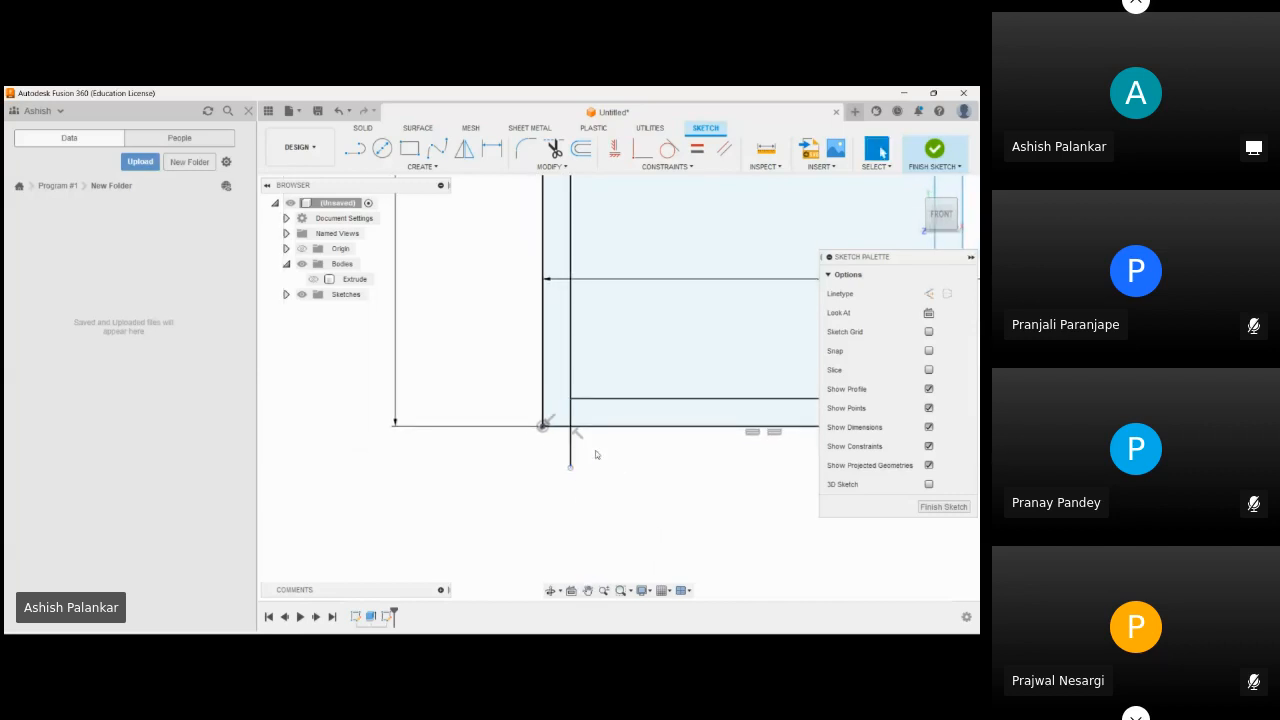
left_click(555, 149)
left_click(573, 446)
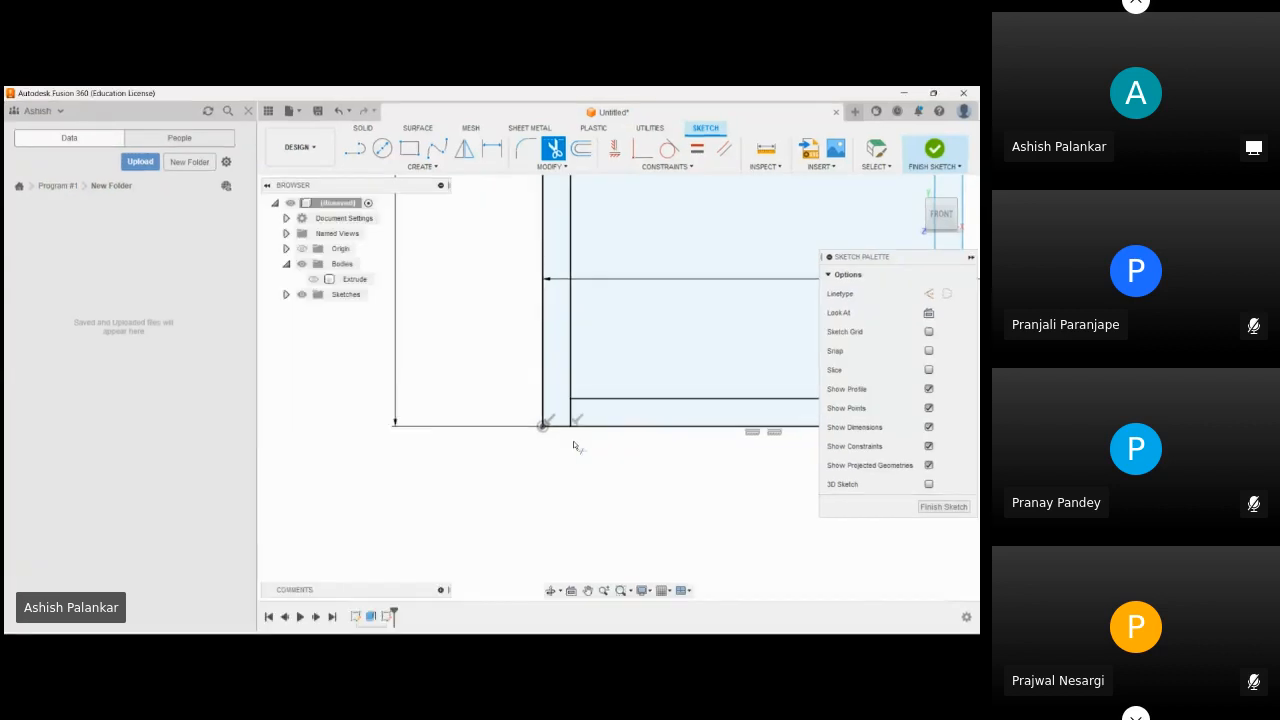
scroll(550, 437, "down", 4)
mouse_move(549, 440)
middle_mouse_down()
mouse_move(558, 546)
mouse_move(541, 620)
middle_mouse_up()
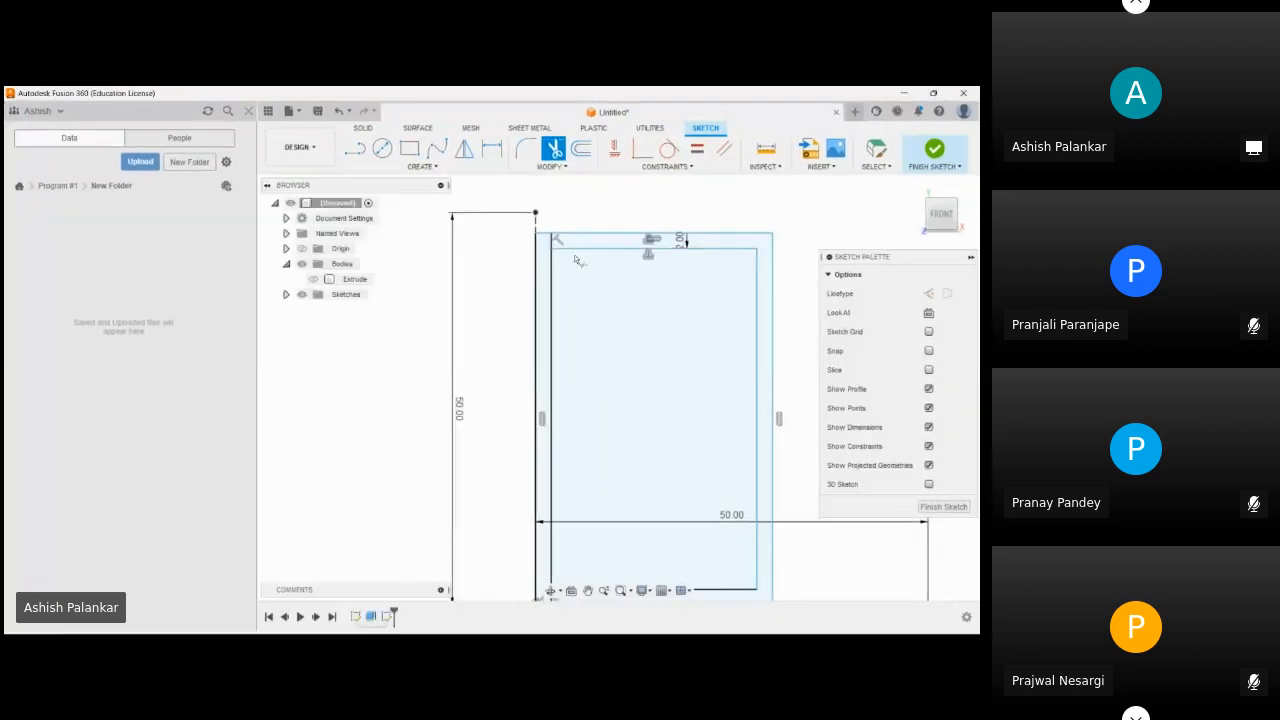
scroll(716, 306, "down", 3)
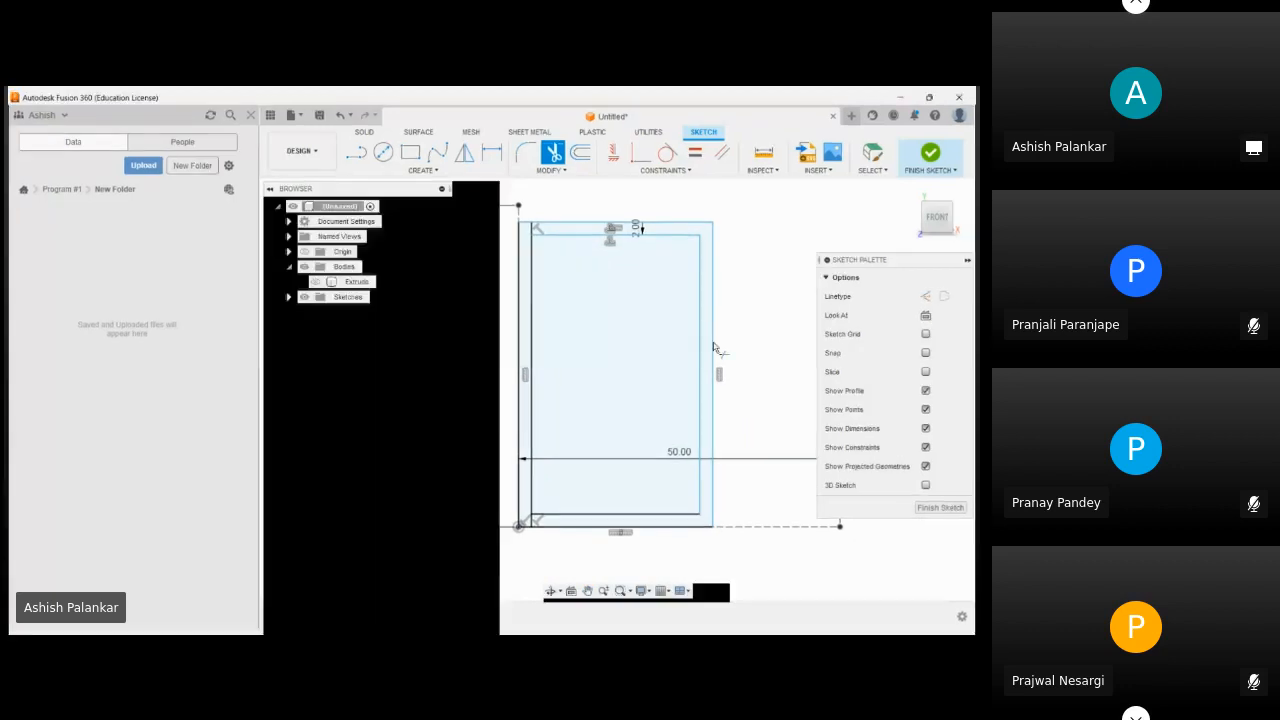
key("Escape")
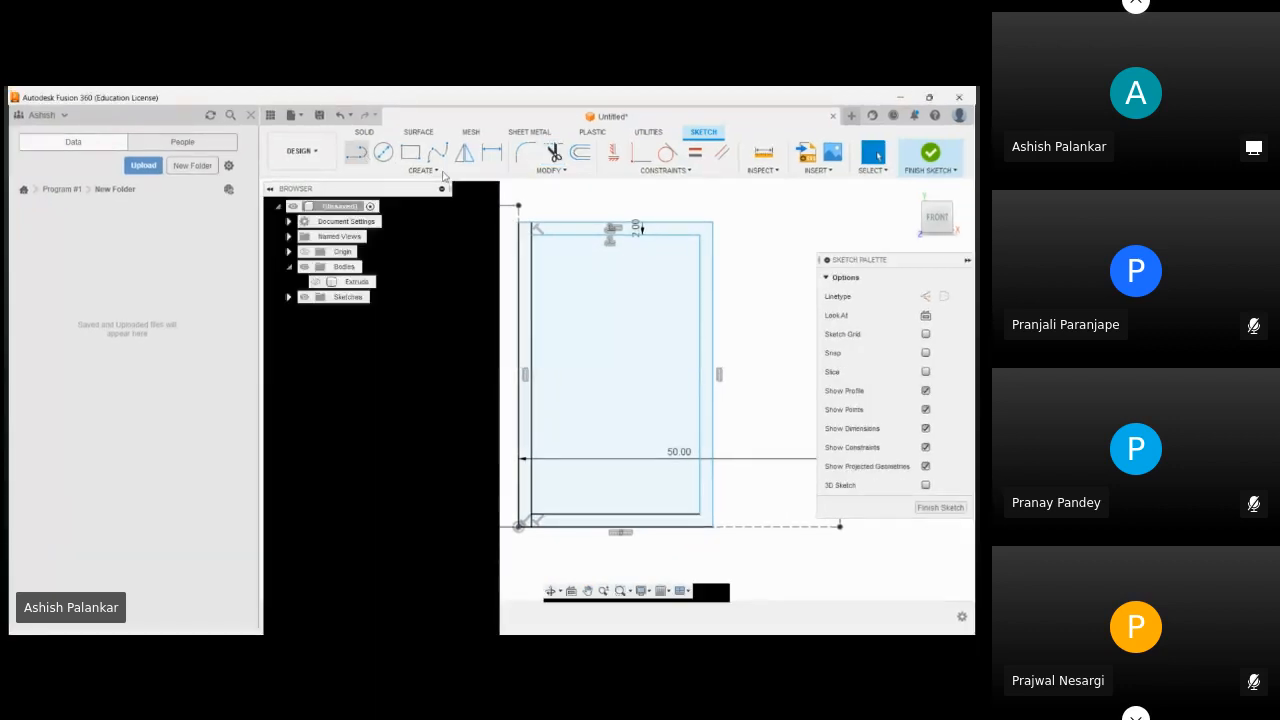
- Draw a short vertical line from the inner rectangle's upper-right corner to the outer top edge
left_click(356, 155)
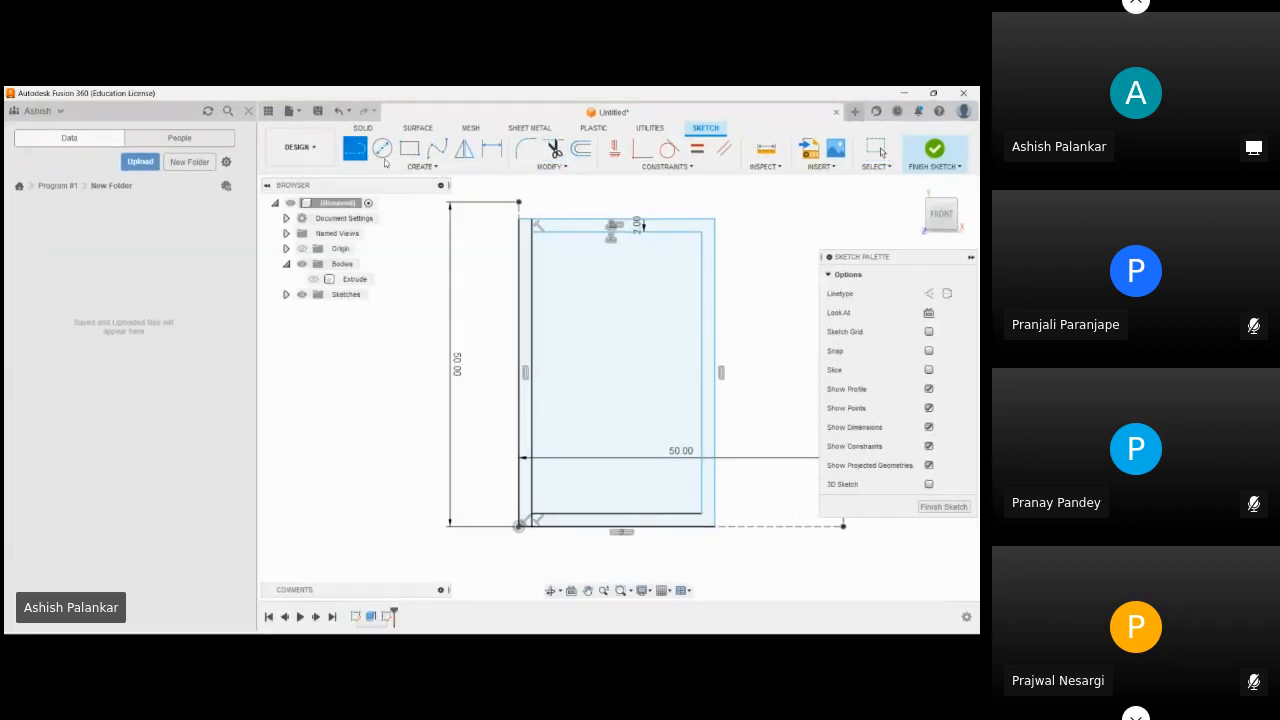
left_click(702, 232)
left_click(702, 219)
- Trim the outer and inner top edges between the two short vertical lines to open the profile at the top
left_click(553, 148)
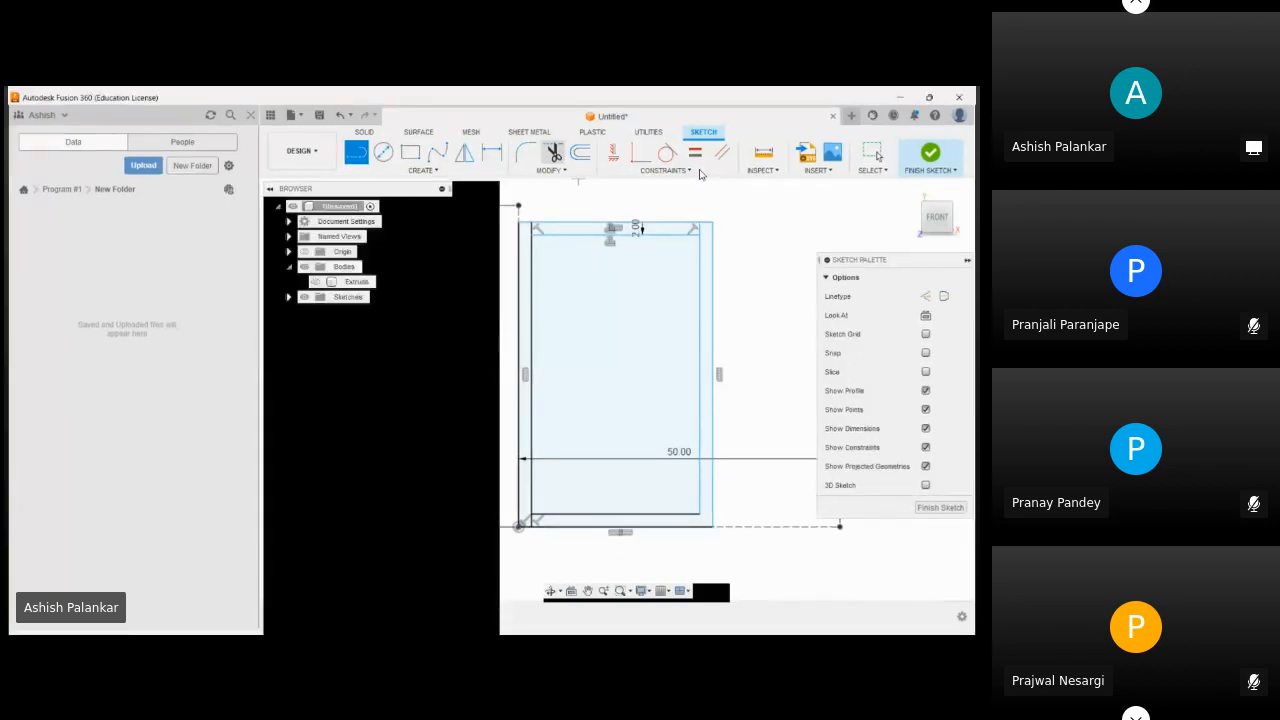
left_click(566, 226)
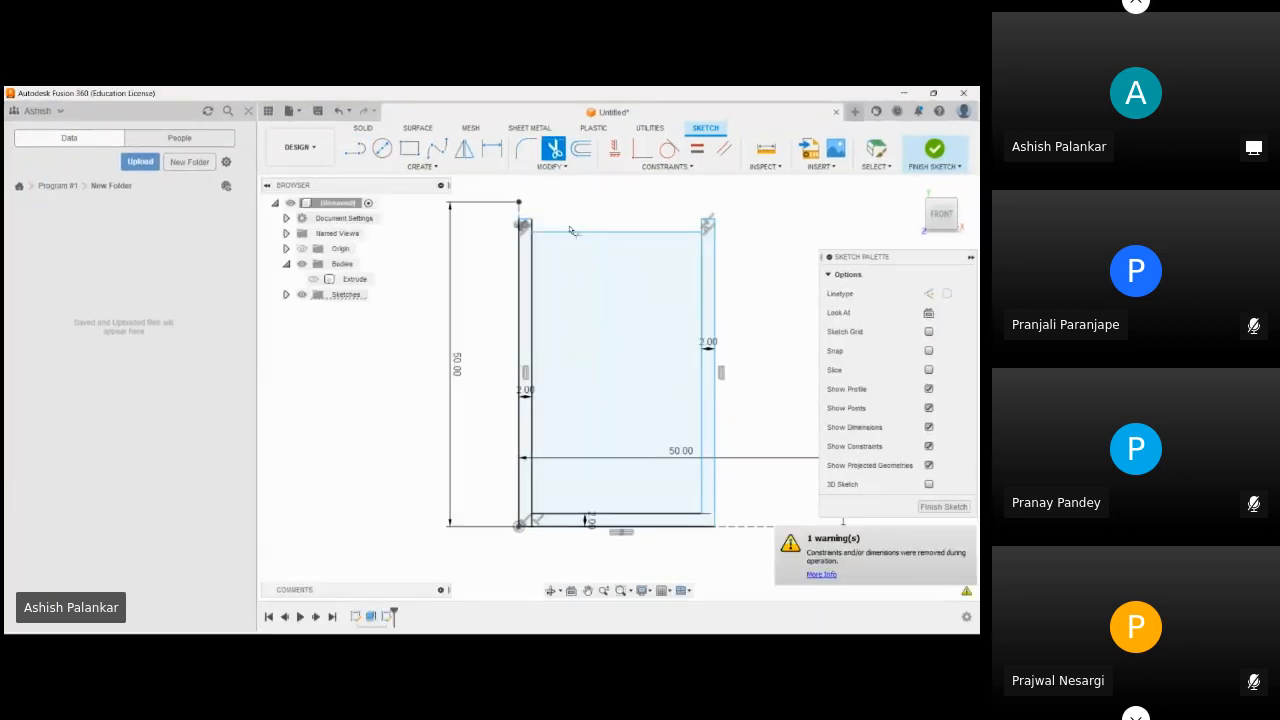
left_click(570, 232)
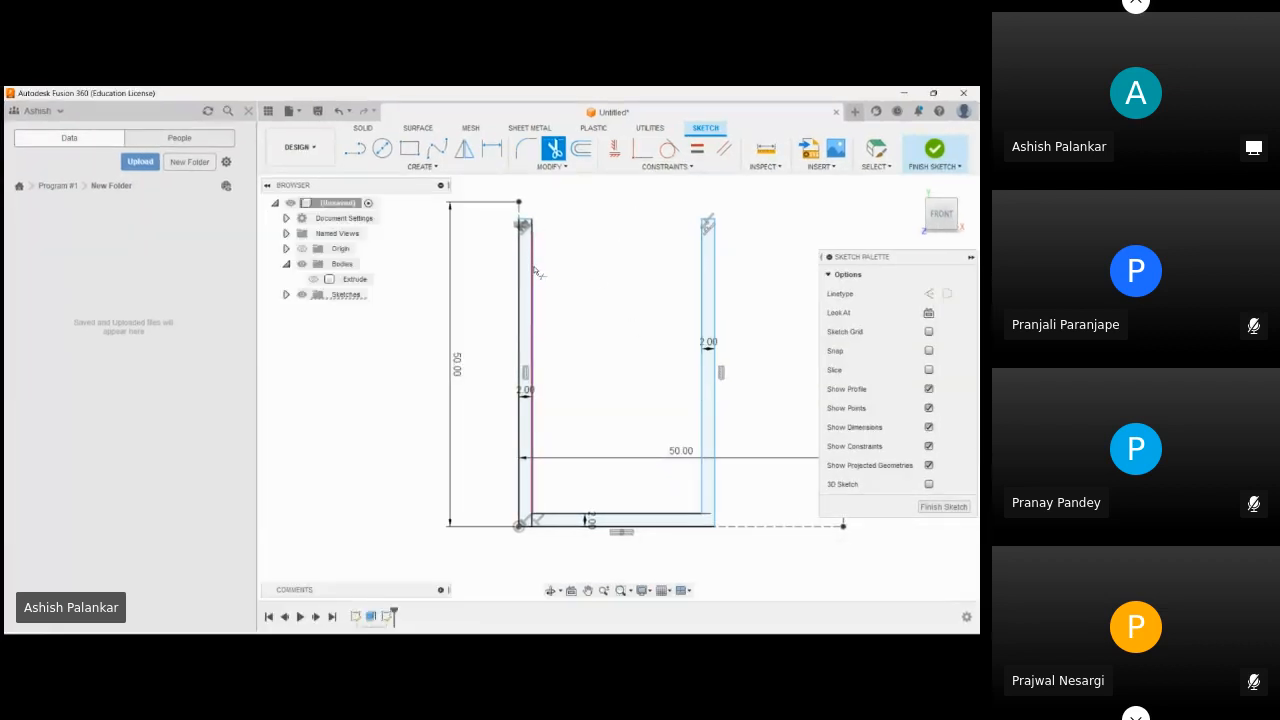
- Trim the inner left vertical edge and the leftover segments at the upper-left corner
left_click(535, 384)
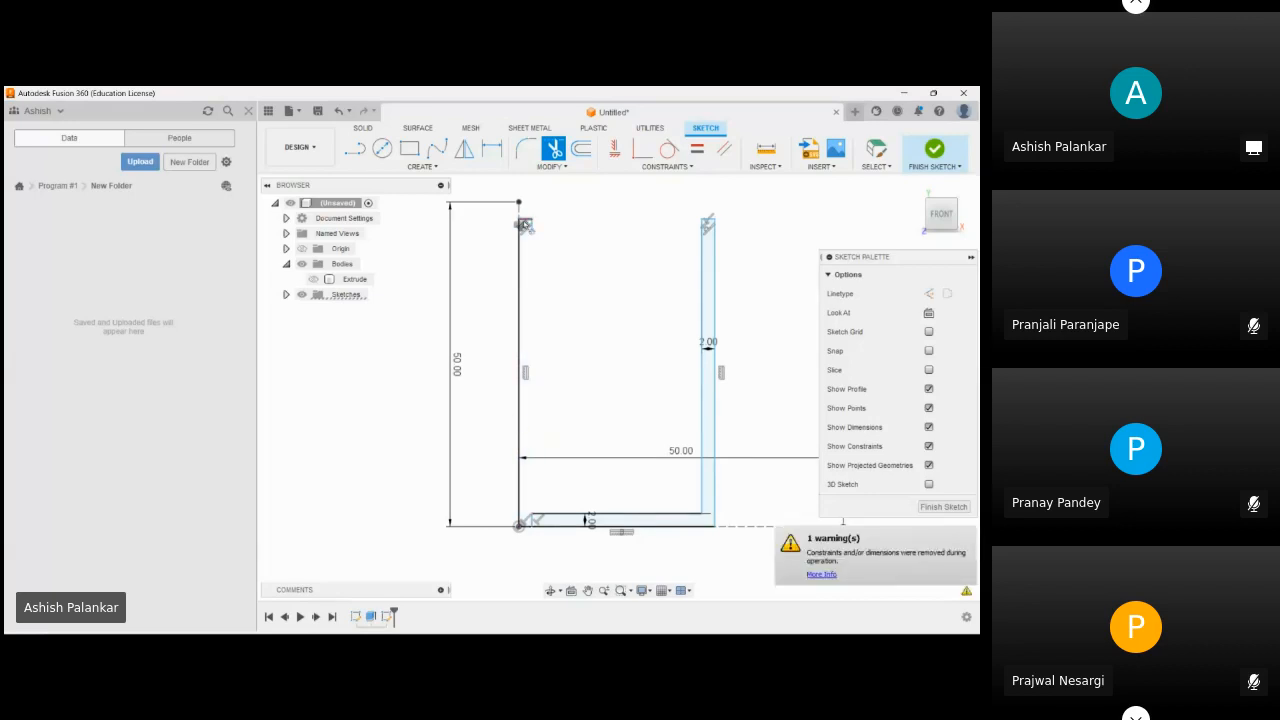
scroll(523, 222, "up", 2)
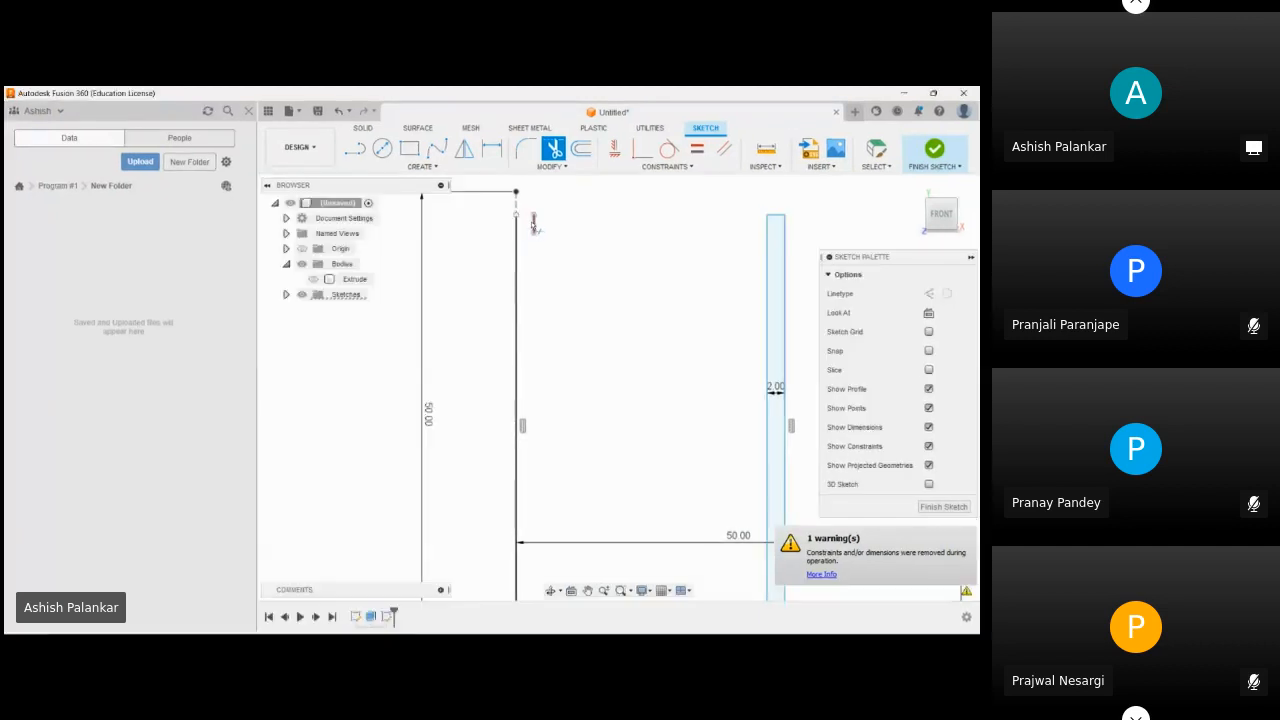
scroll(600, 290, "down", 2)
mouse_move(586, 357)
middle_mouse_down()
mouse_move(589, 314)
mouse_move(563, 422)
middle_mouse_up()
key("Escape")
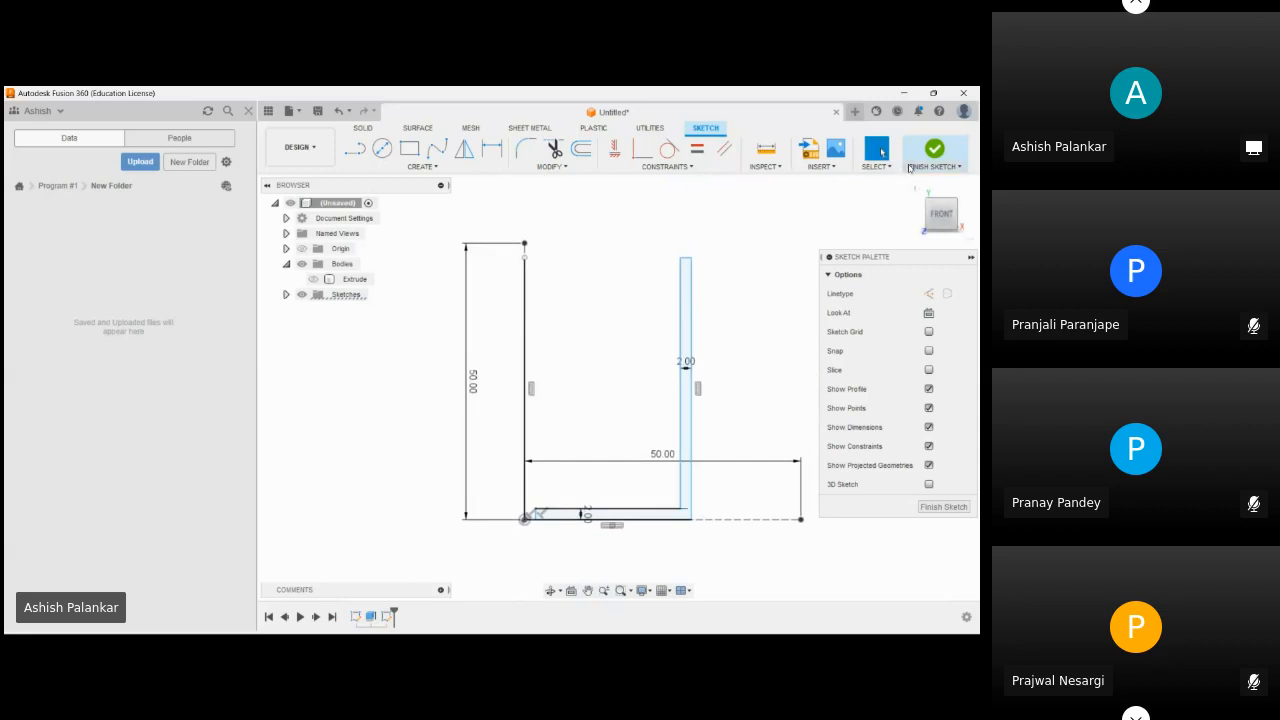
- Apply a coincident constraint between the short line closing the base strip's left end and the left vertical line
scroll(541, 465, "up", 2)
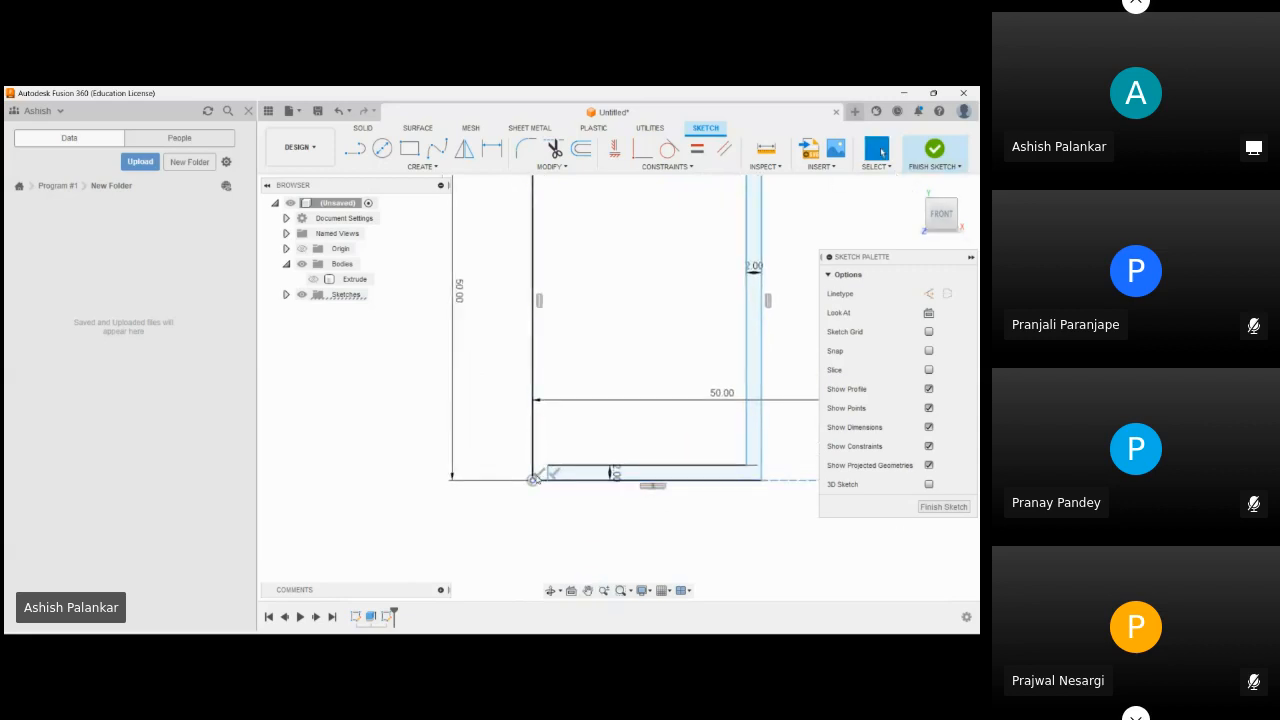
scroll(540, 476, "up", 2)
scroll(540, 477, "up", 1)
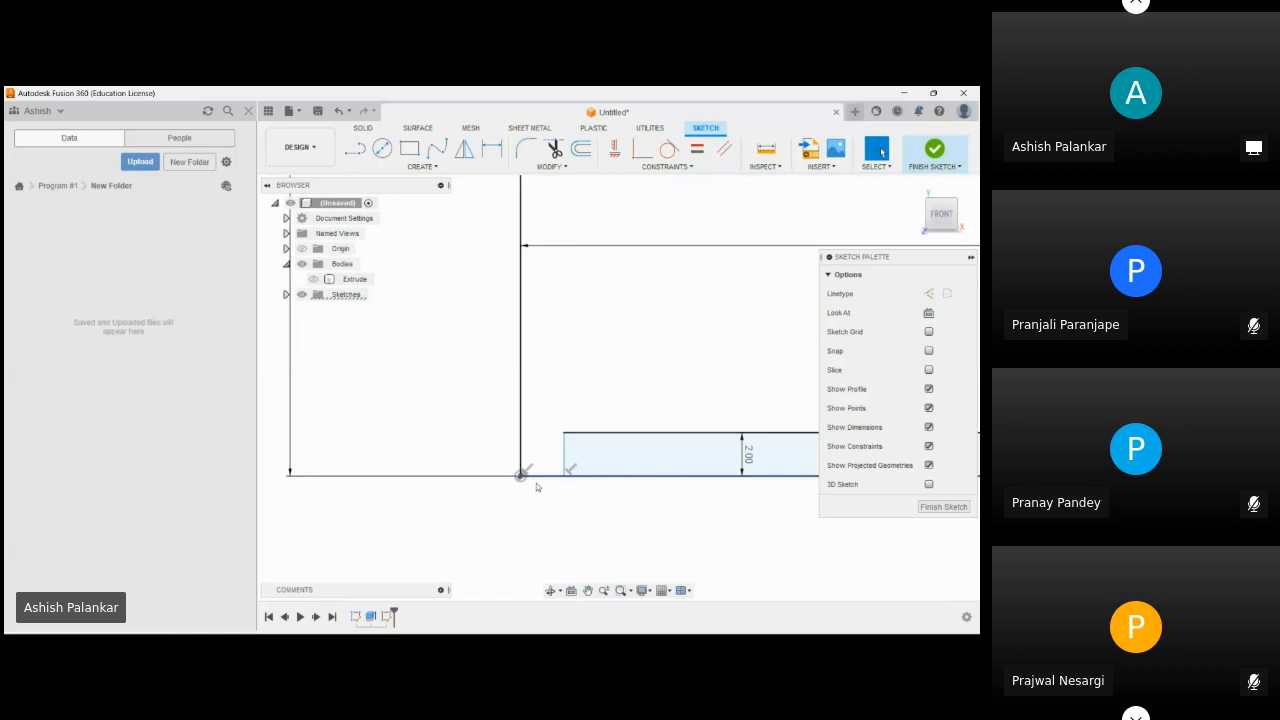
scroll(533, 490, "down", 3)
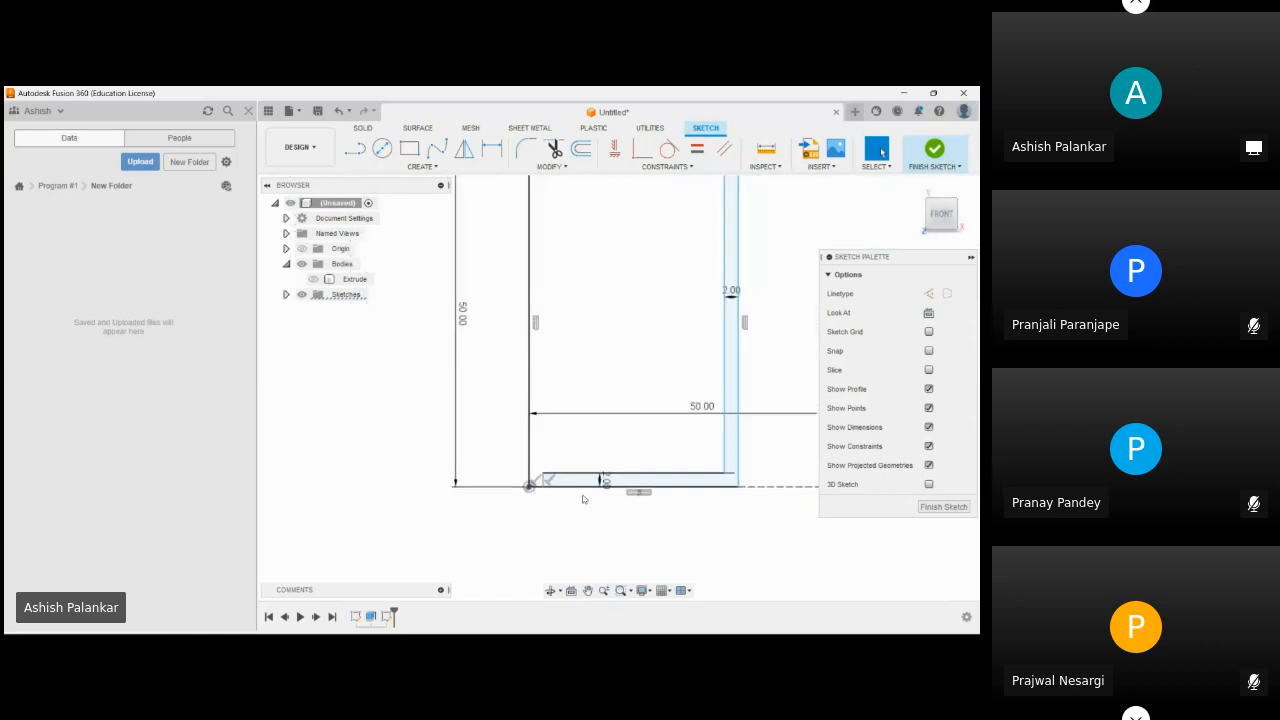
scroll(548, 474, "up", 3)
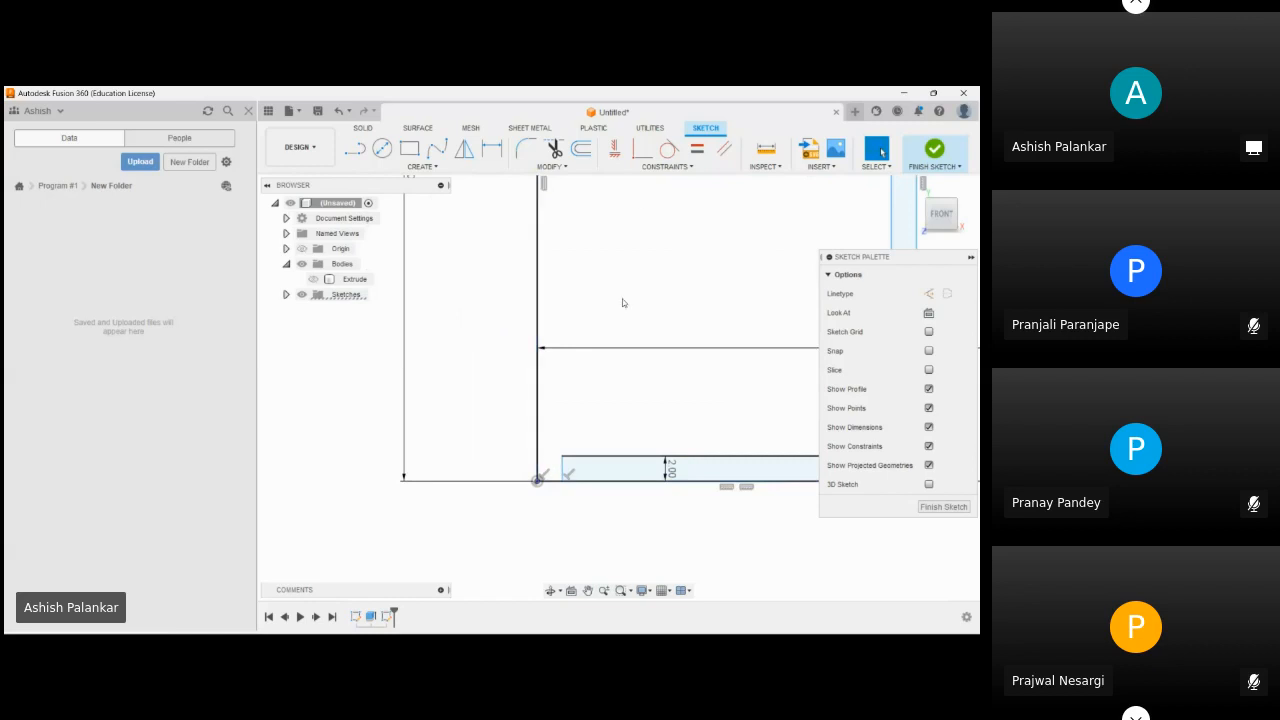
left_click(660, 167)
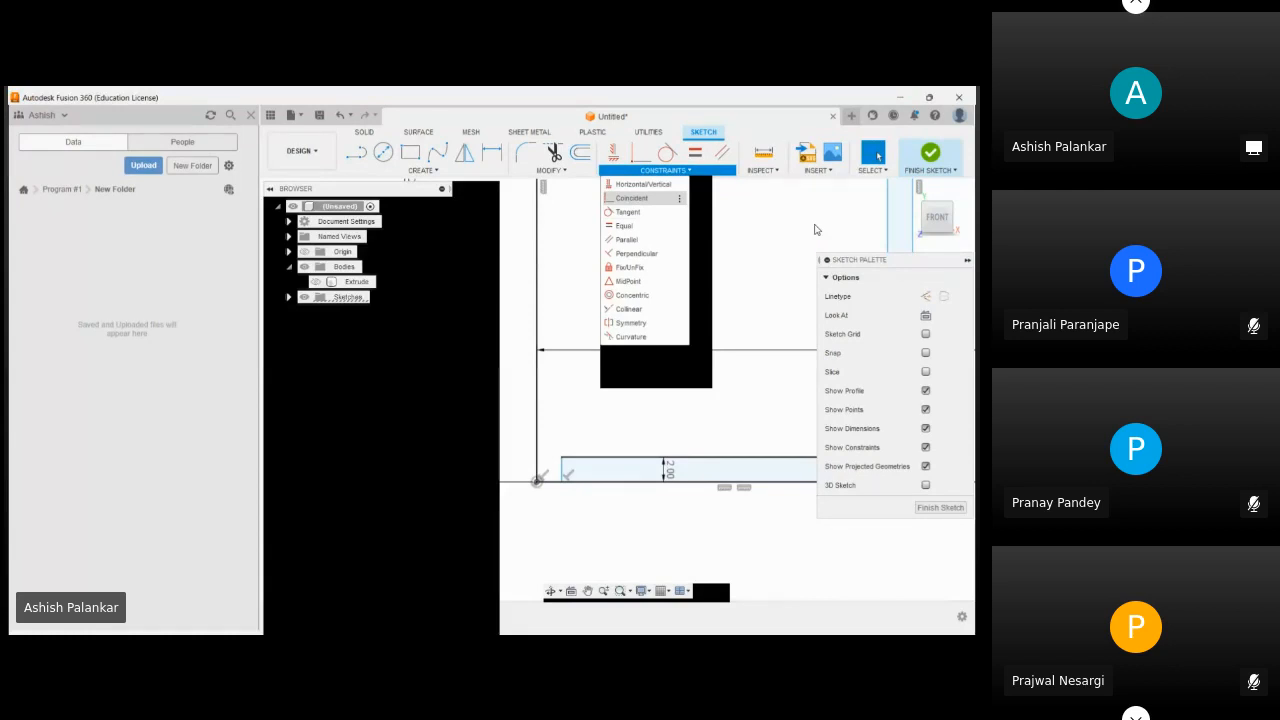
left_click(632, 198)
left_click(562, 471)
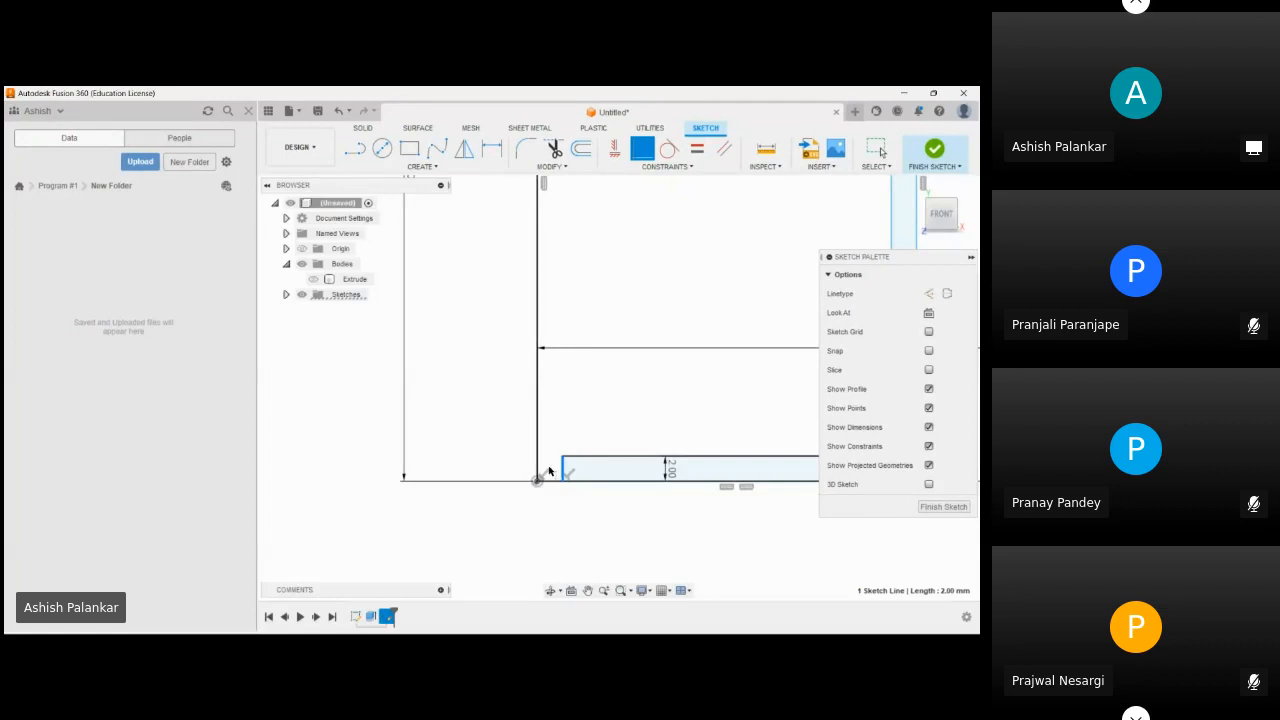
scroll(531, 386, "down", 3)
scroll(539, 286, "down", 3)
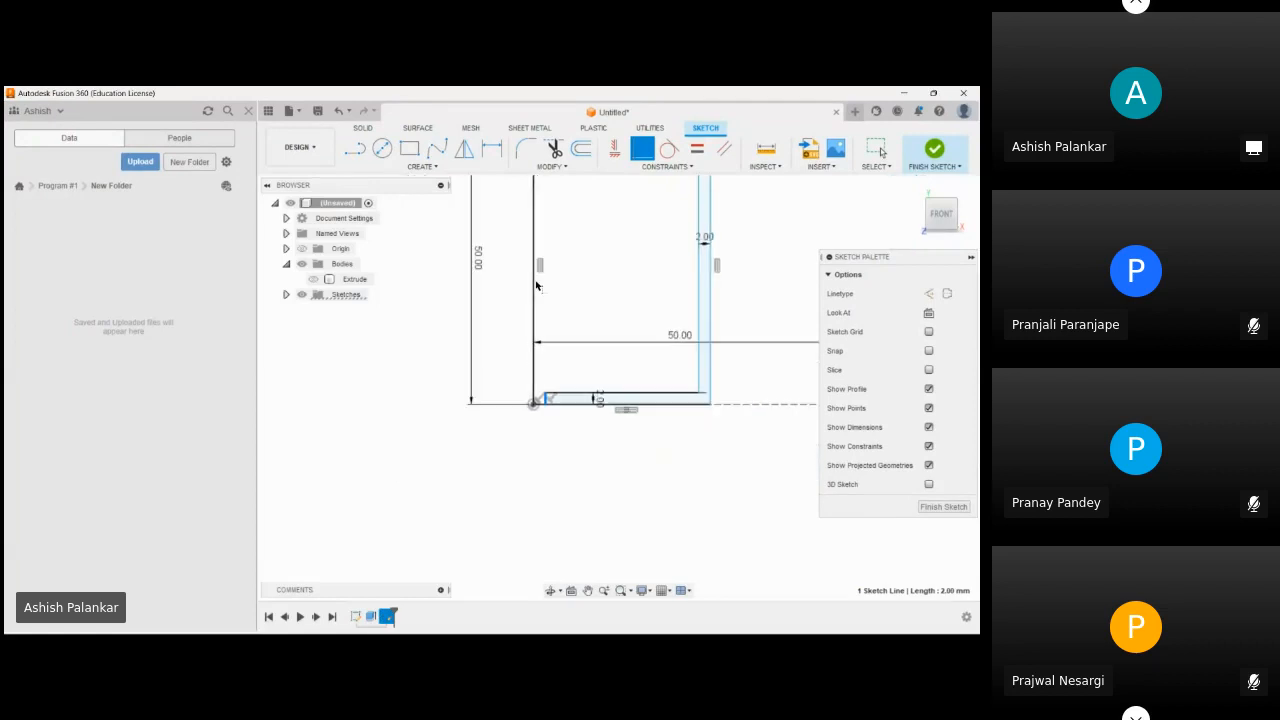
middle_click_drag(539, 303, 538, 440)
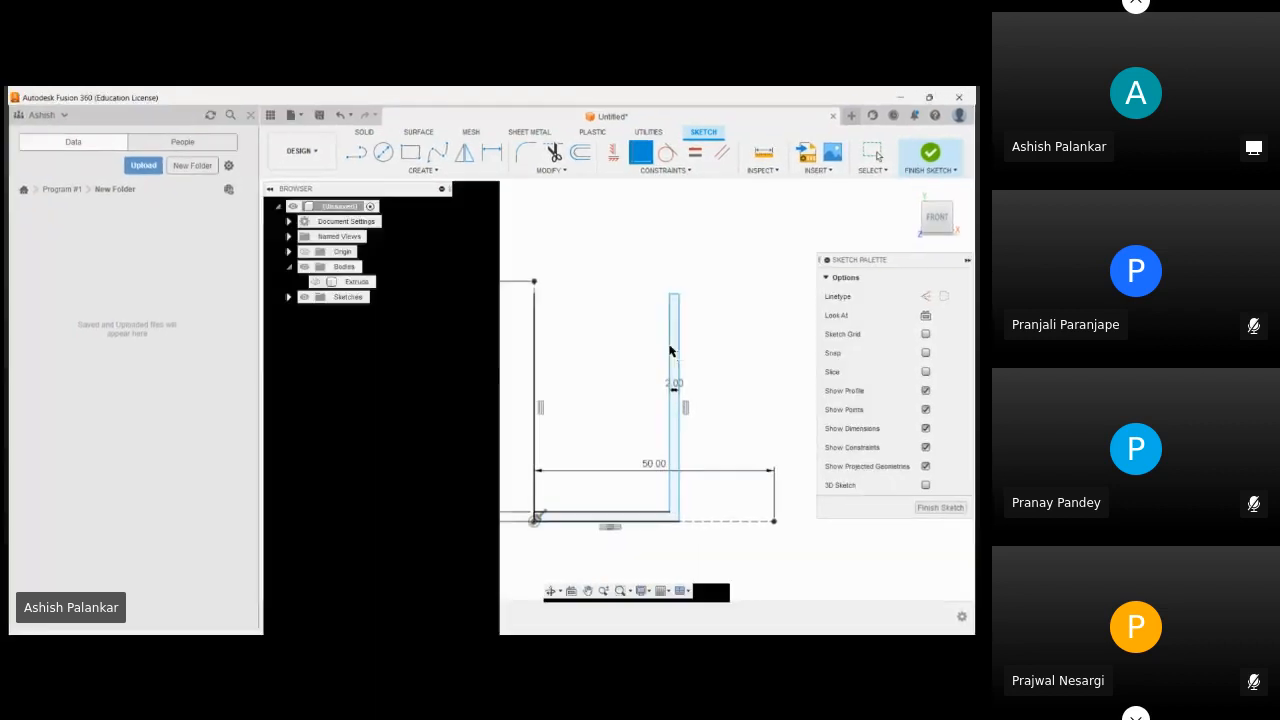
scroll(534, 521, "up", 5)
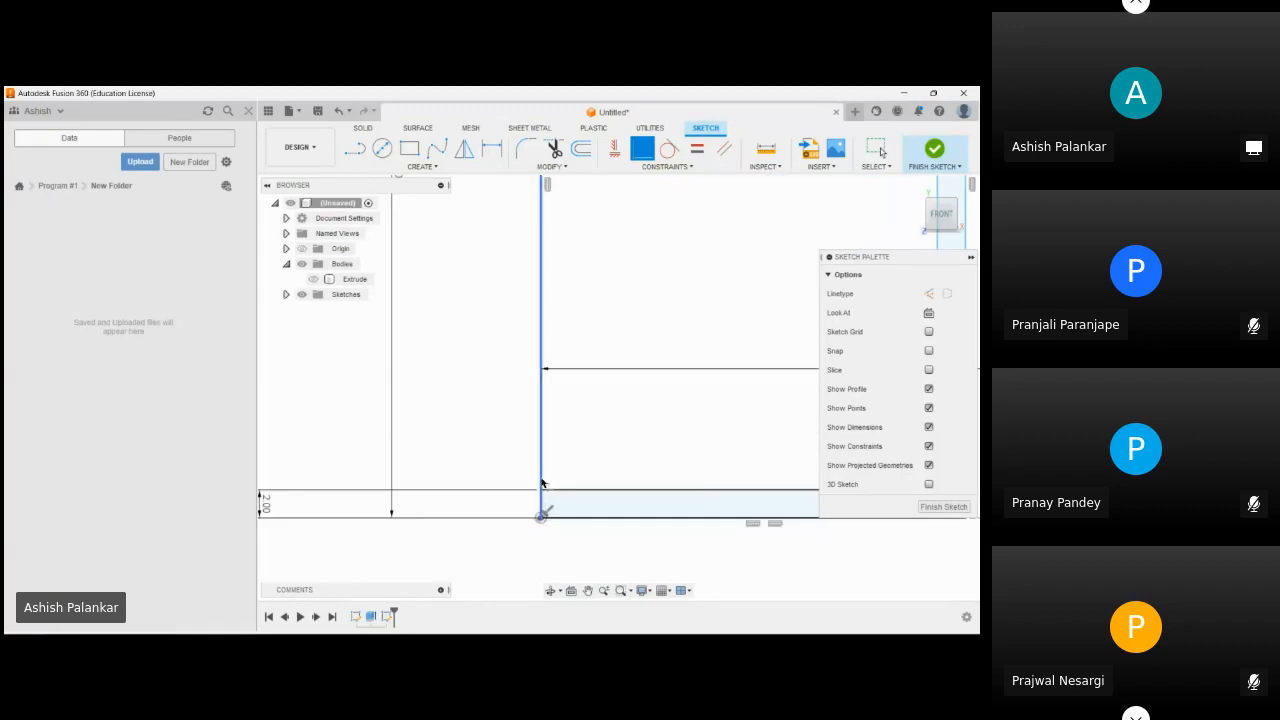
scroll(540, 514, "down", 5)
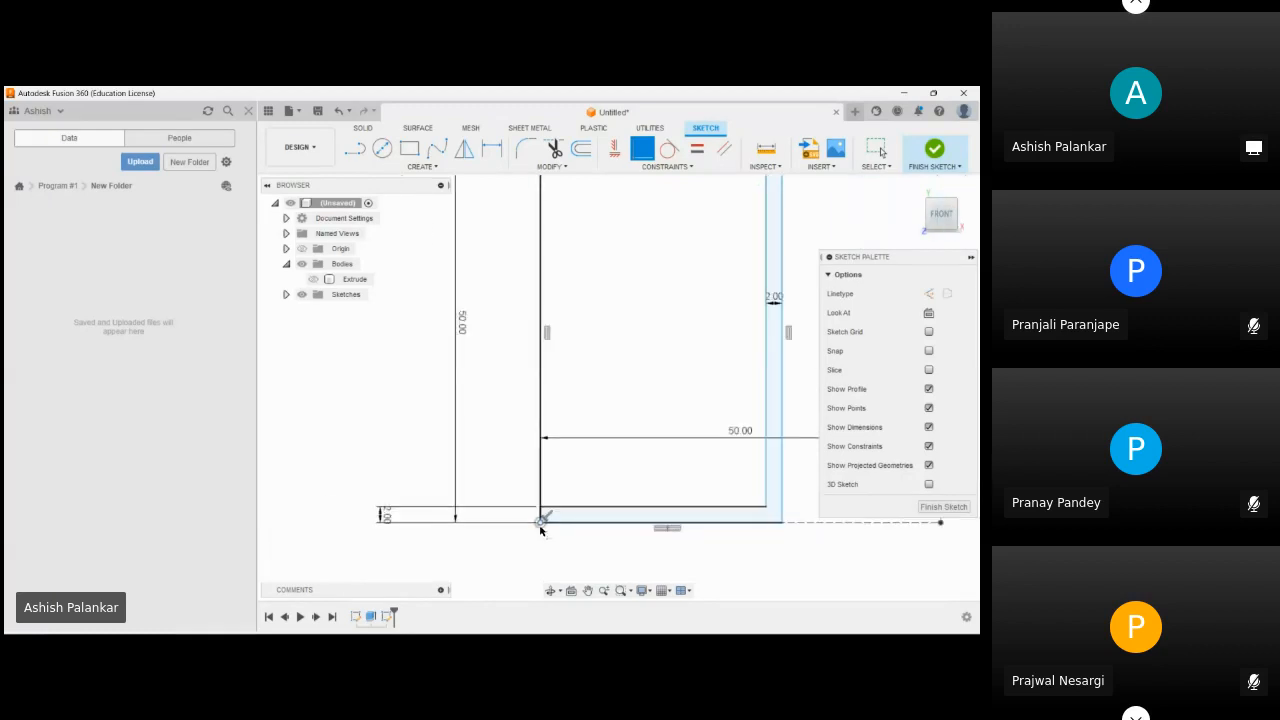
left_click(666, 166)
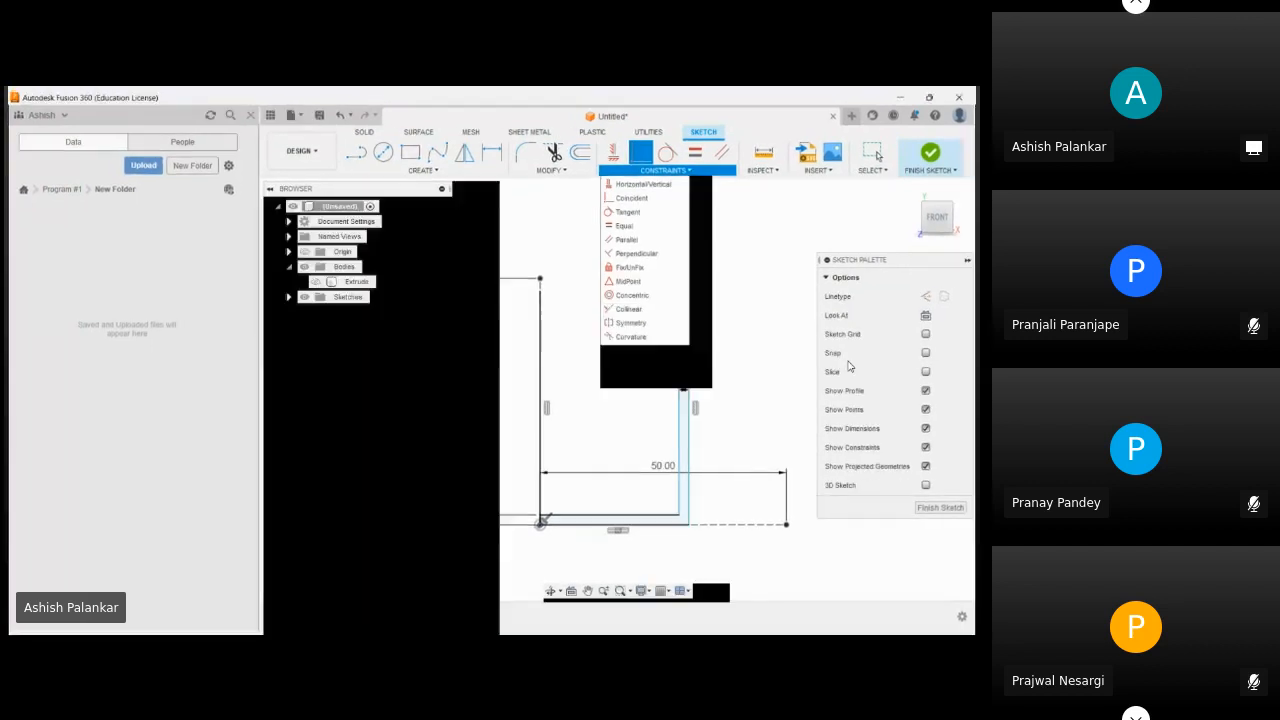
middle_click_drag(755, 433, 737, 371)
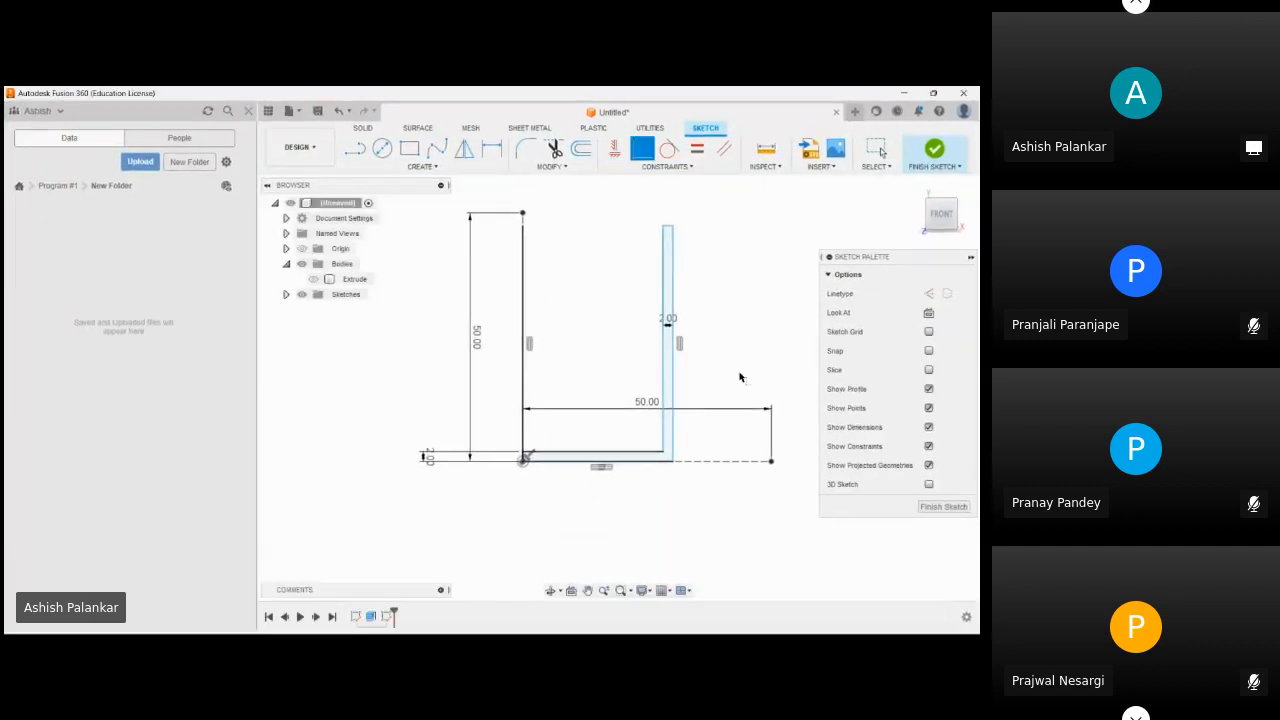
scroll(740, 374, "down", 1)
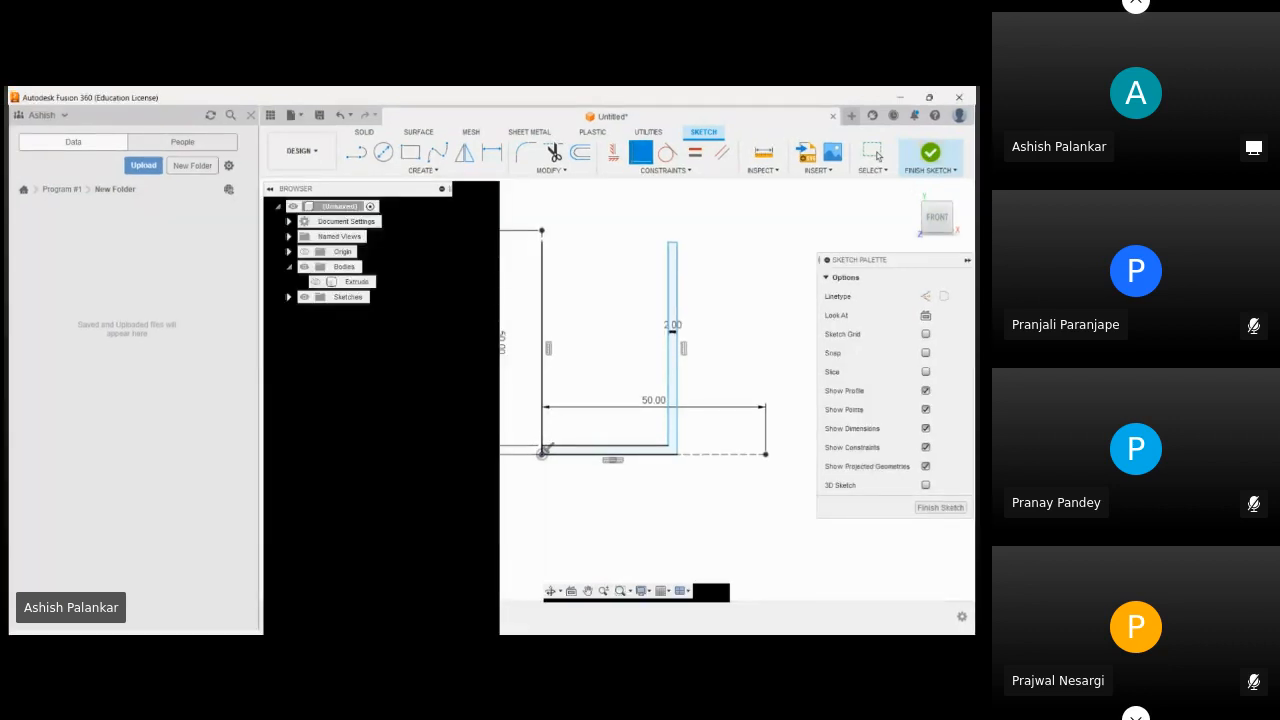
- Finish the sketch and switch to the home view
left_click(930, 154)
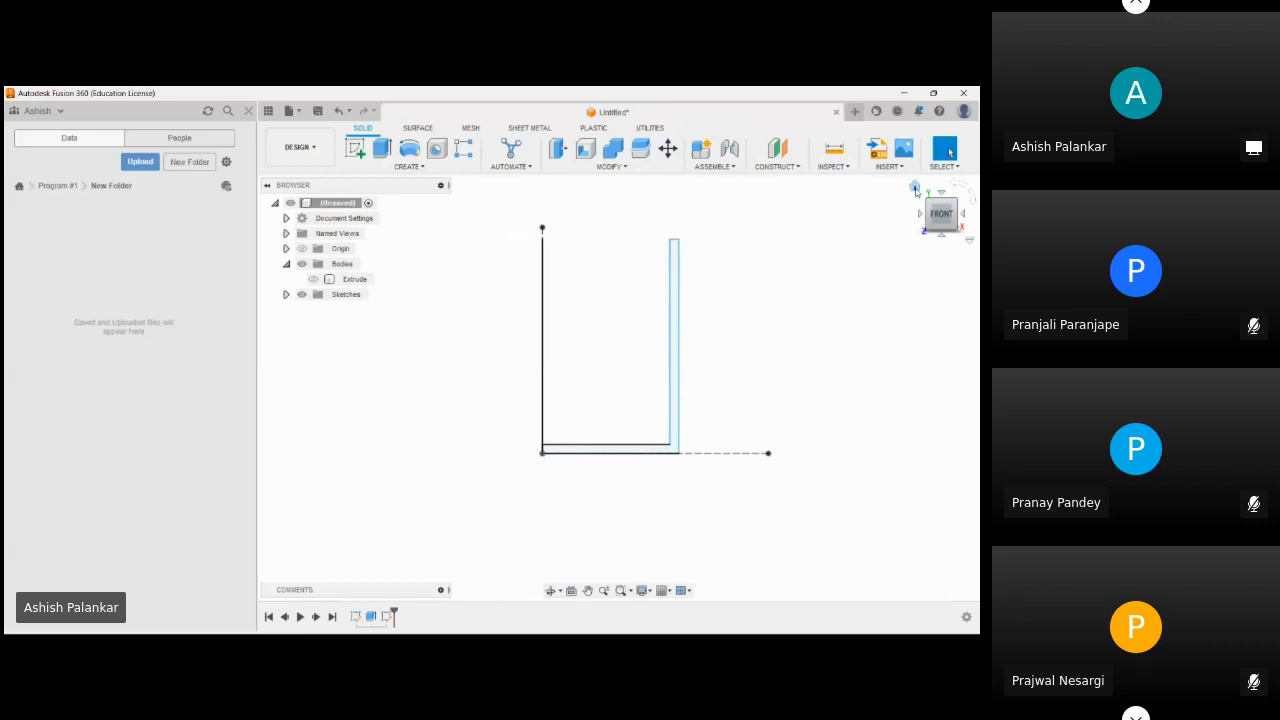
left_click(915, 186)
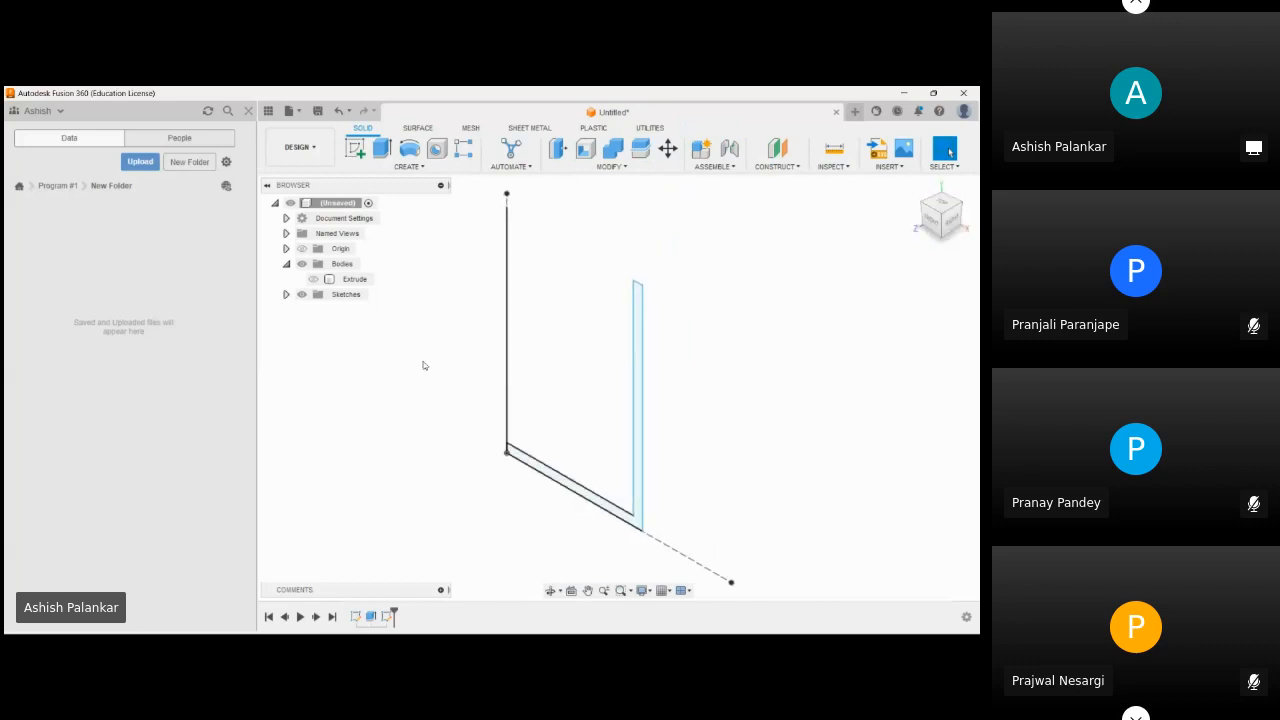
- Revolve the L-shaped sketch profile about the long vertical line at its open end
left_click(417, 168)
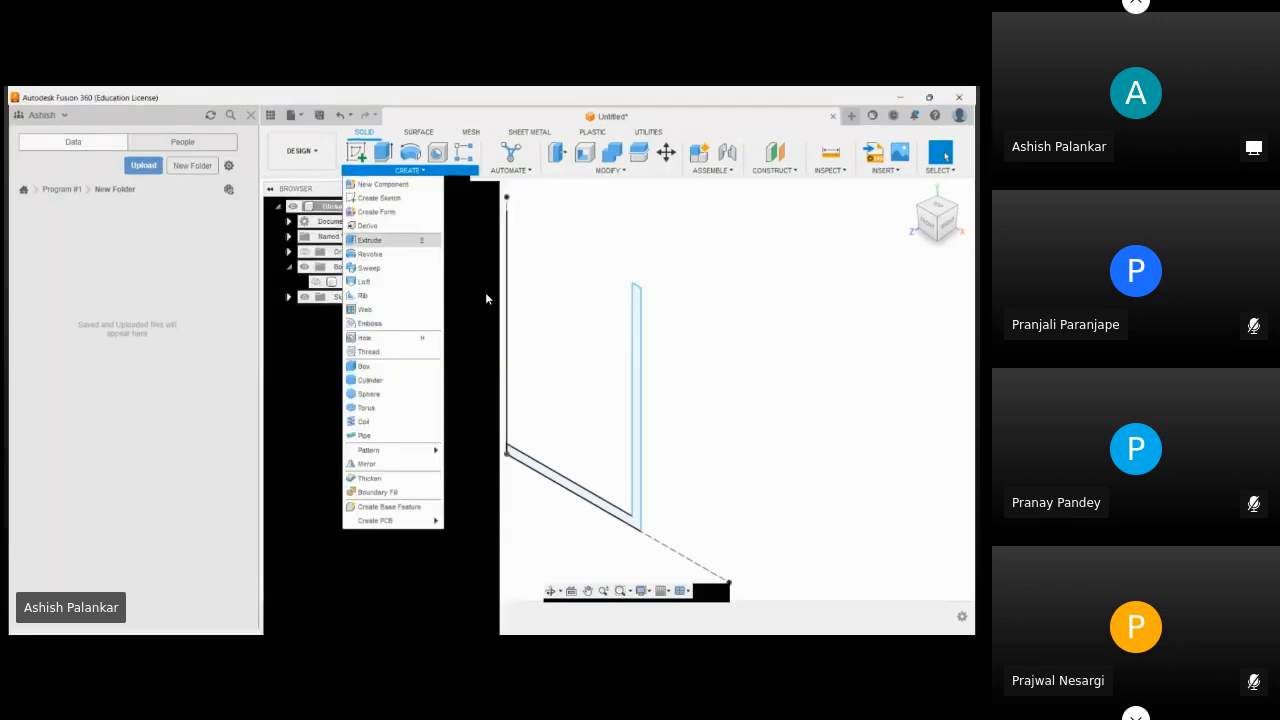
key("Return")
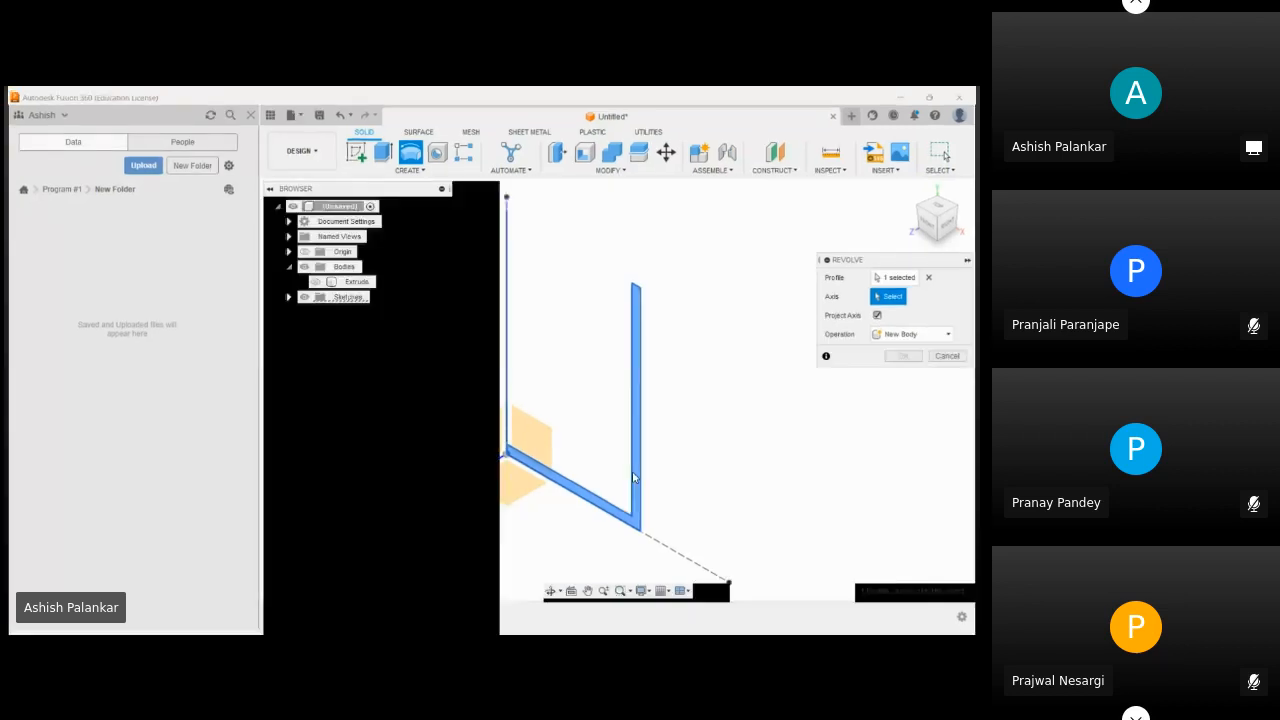
left_click(507, 398)
scroll(548, 435, "down", 3)
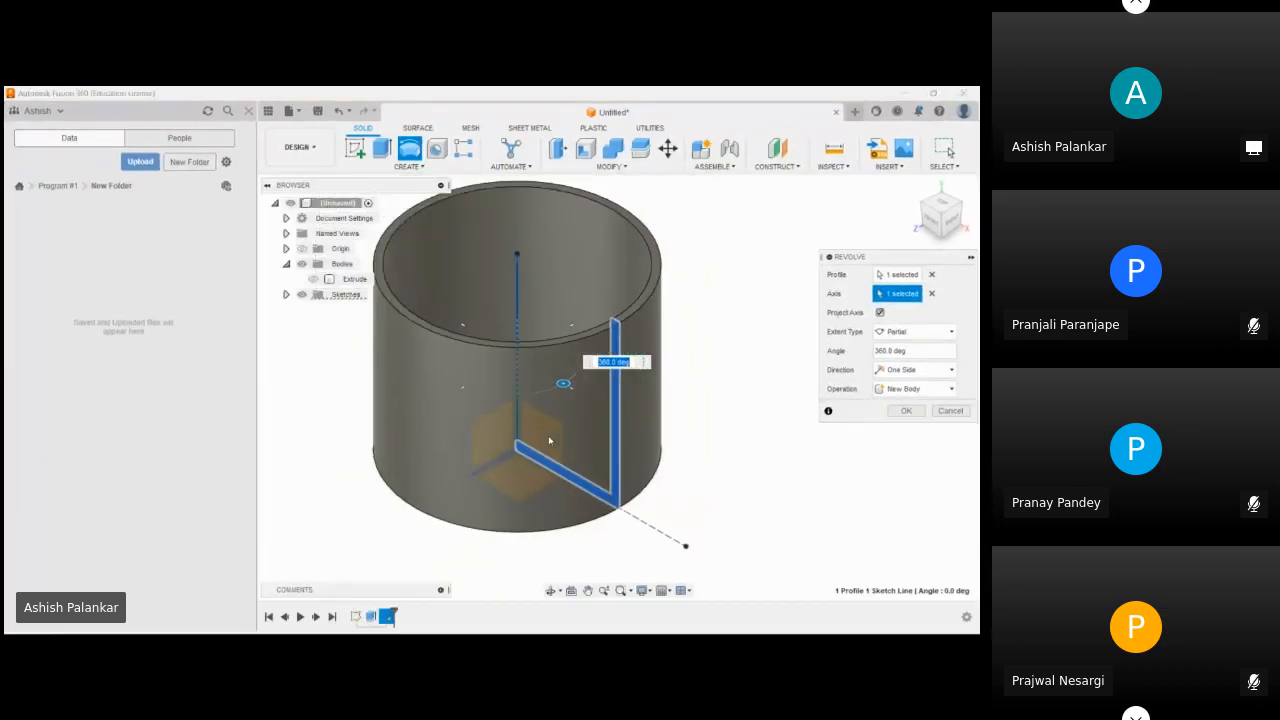
middle_click_drag(598, 431, 666, 449)
scroll(666, 449, "down", 1)
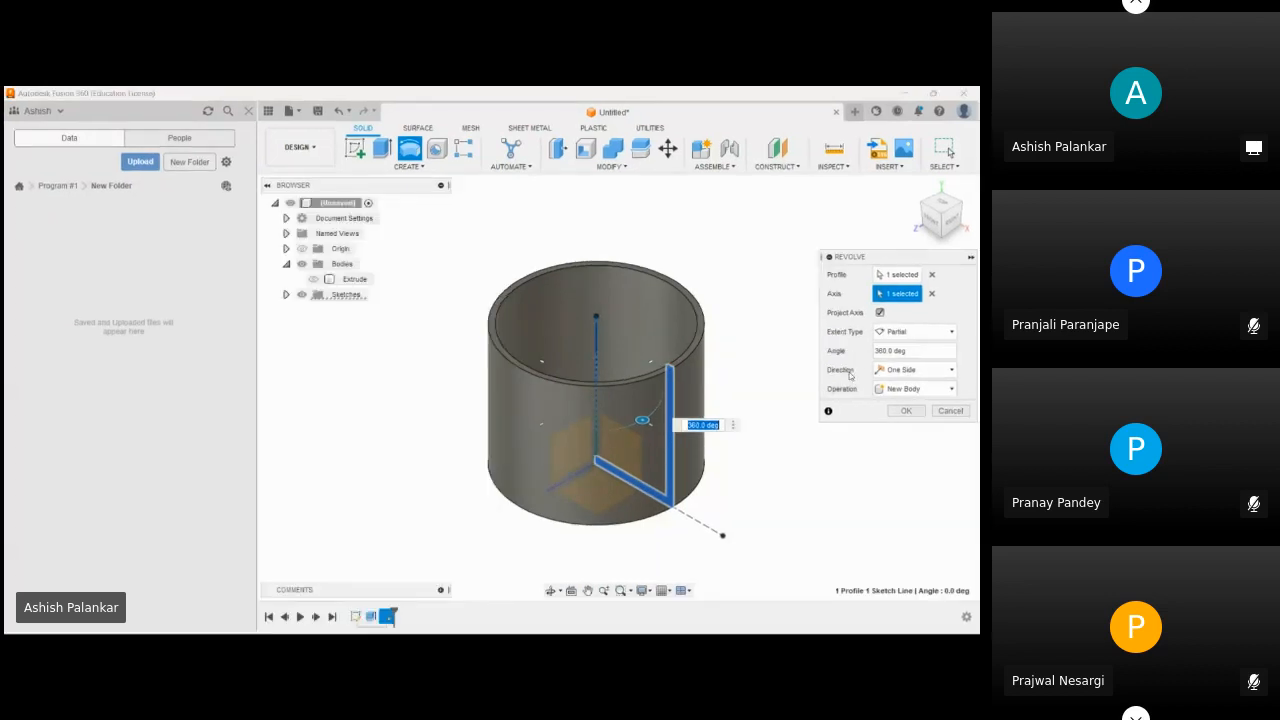
- Try a 60° partial revolve angle, and set the angle back to 360°
left_click(912, 351)
left_click_drag(872, 353, 881, 353)
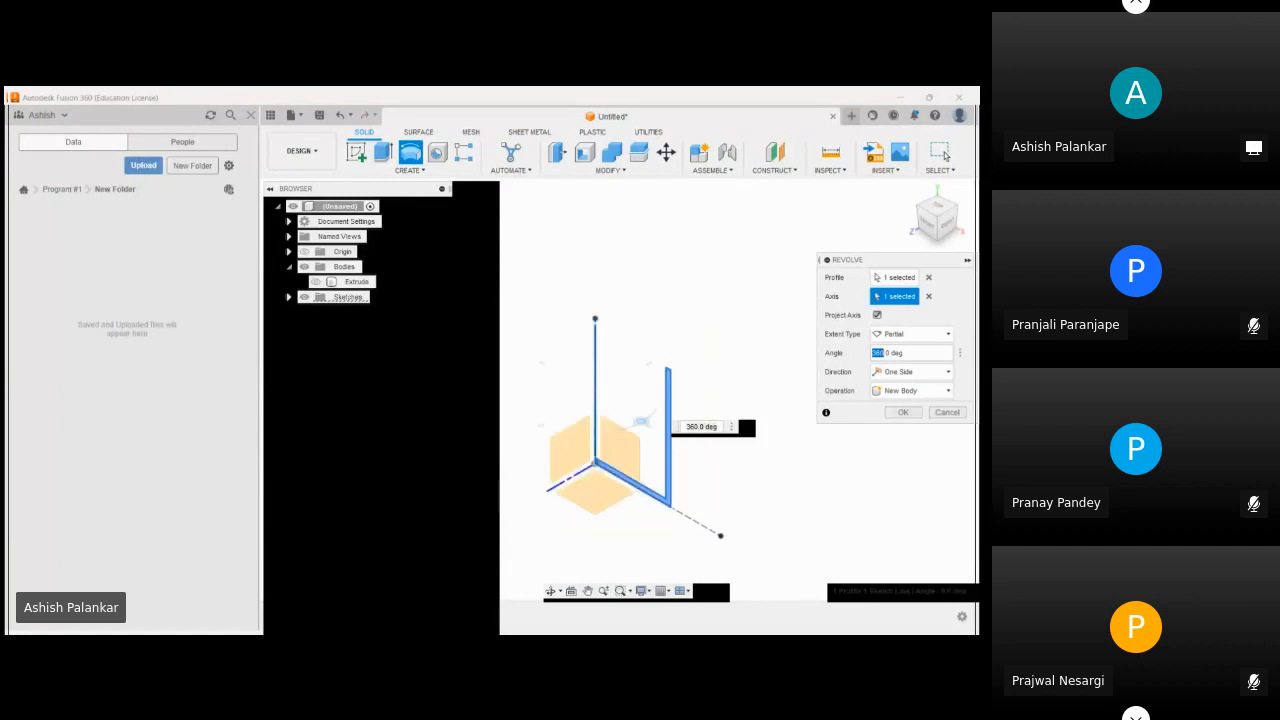
left_click_drag(881, 353, 903, 353)
type("8")
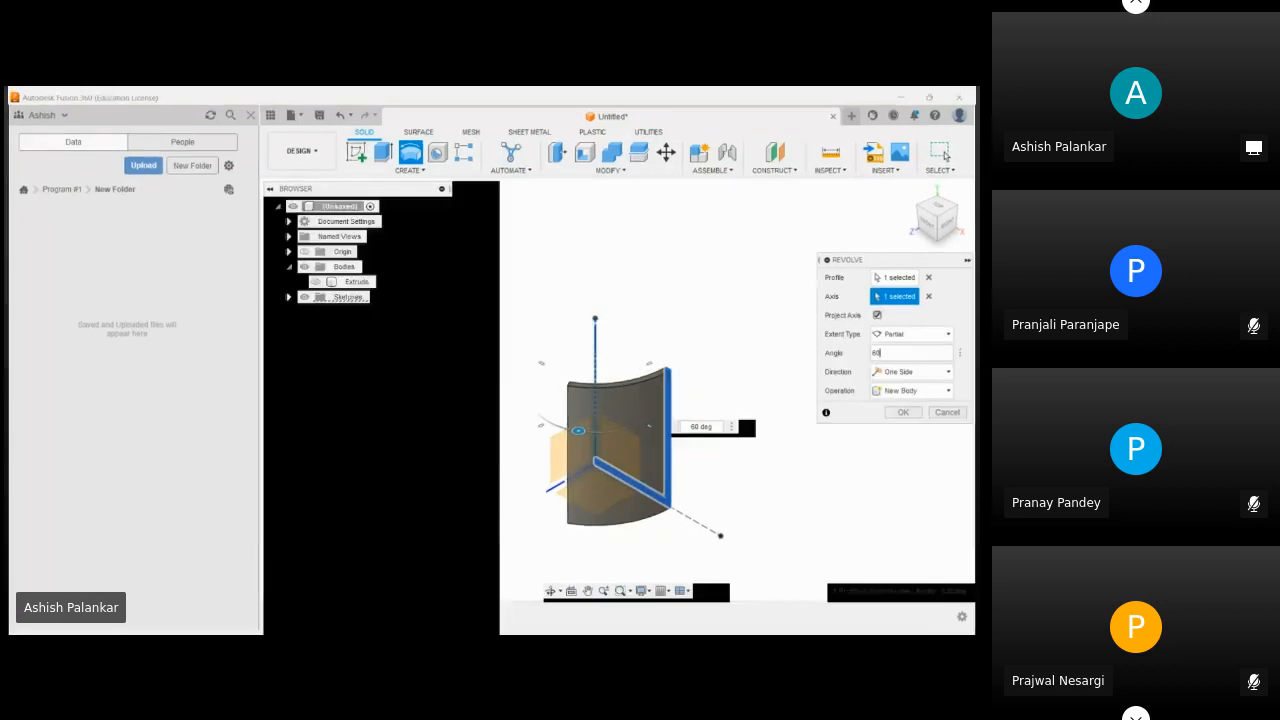
type("60")
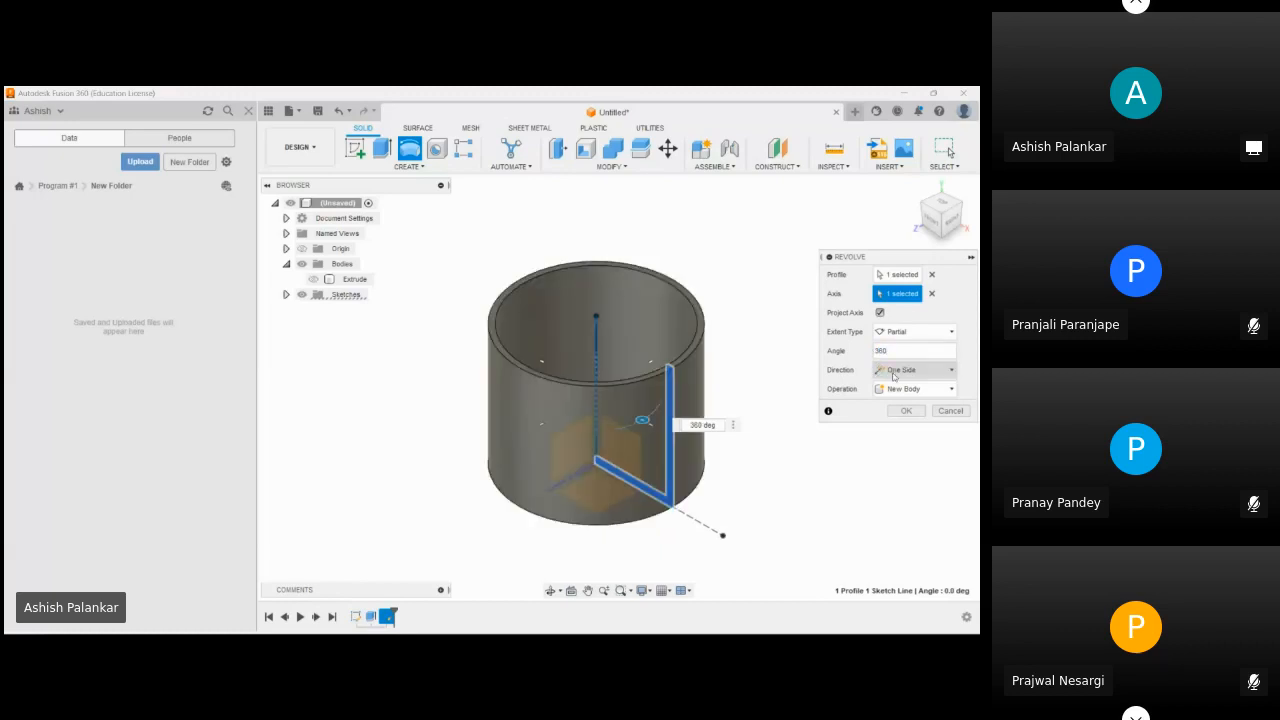
- Keep the revolve direction as One Side, set the operation to New Component, and complete the revolve
left_click(893, 376)
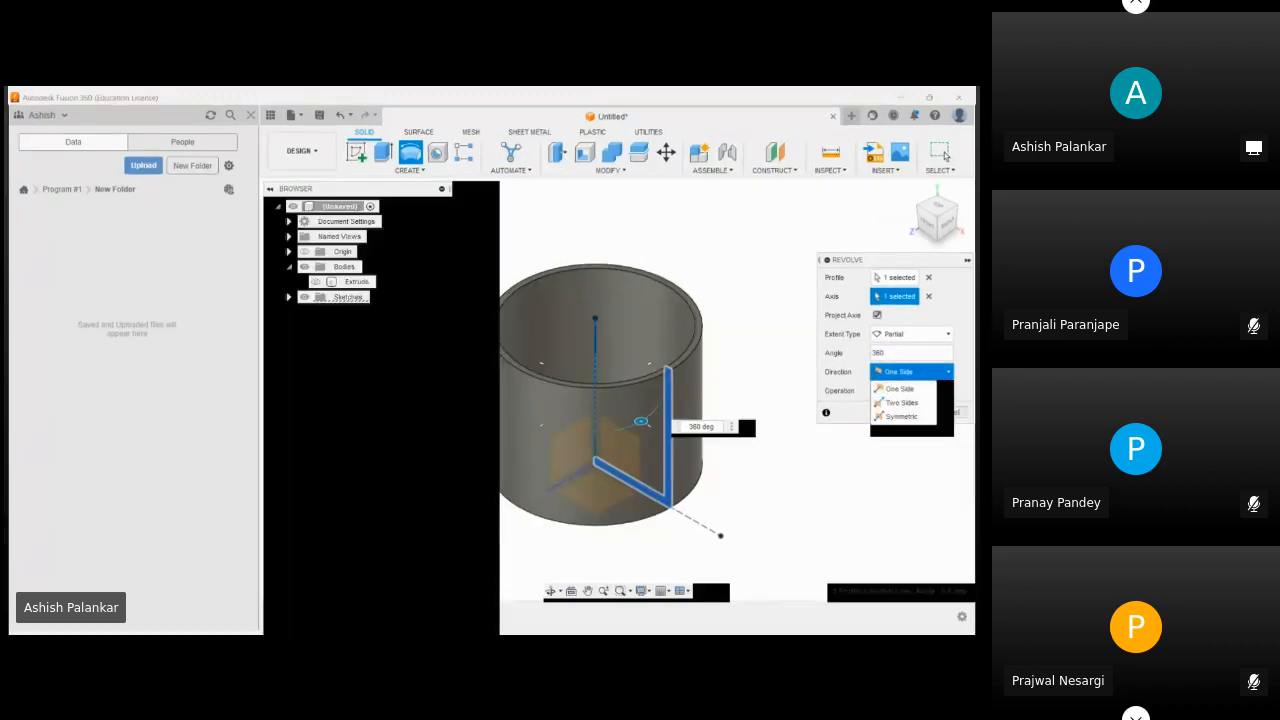
left_click(898, 388)
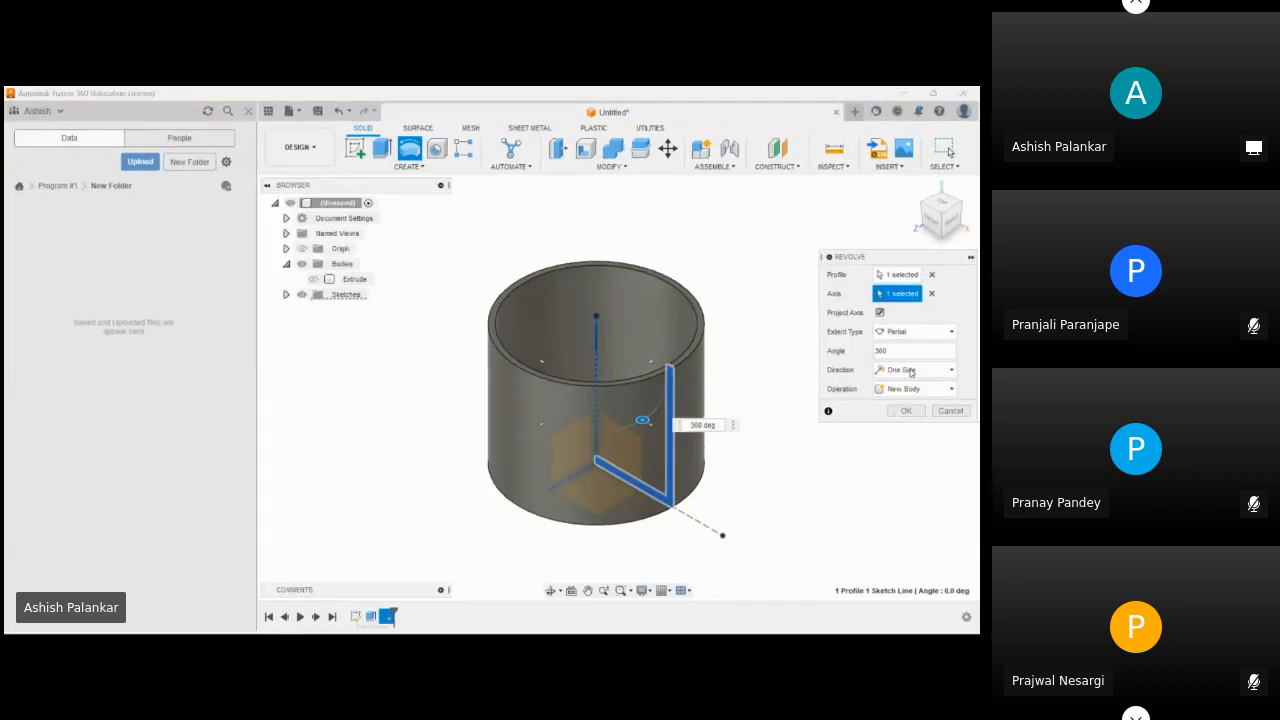
left_click(917, 390)
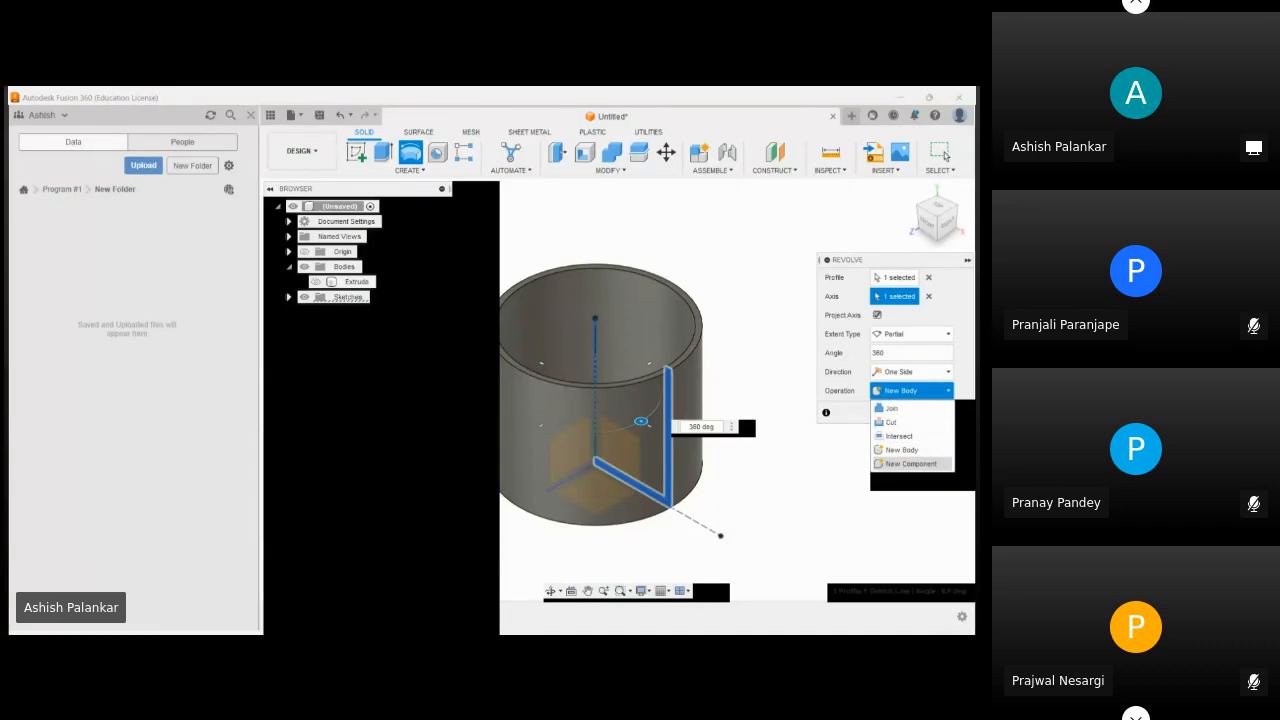
left_click(907, 390)
left_click(909, 388)
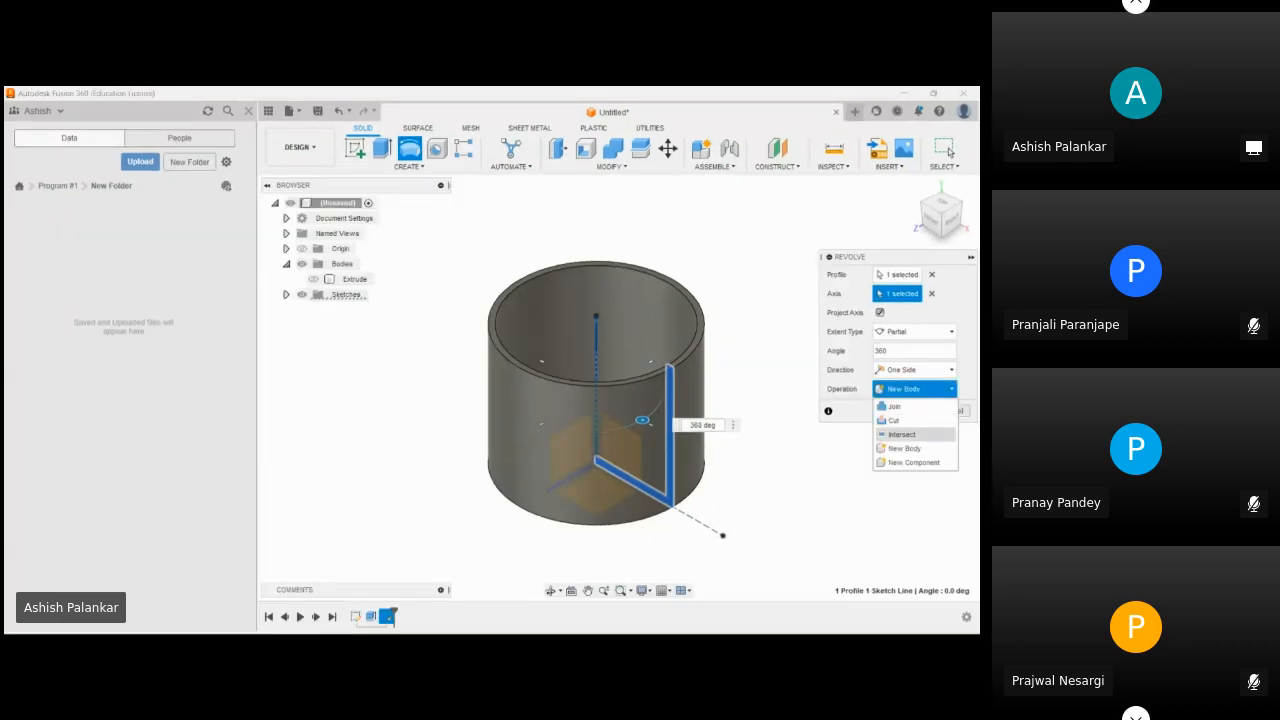
left_click(916, 462)
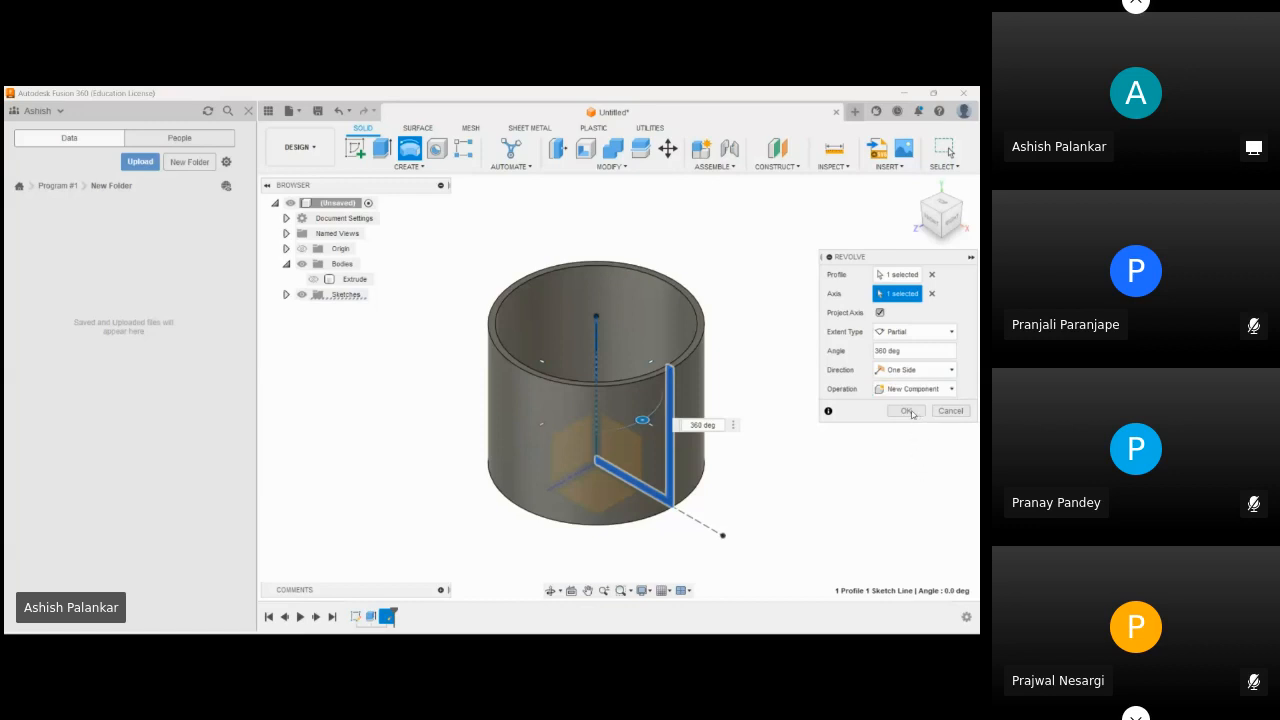
left_click(910, 411)
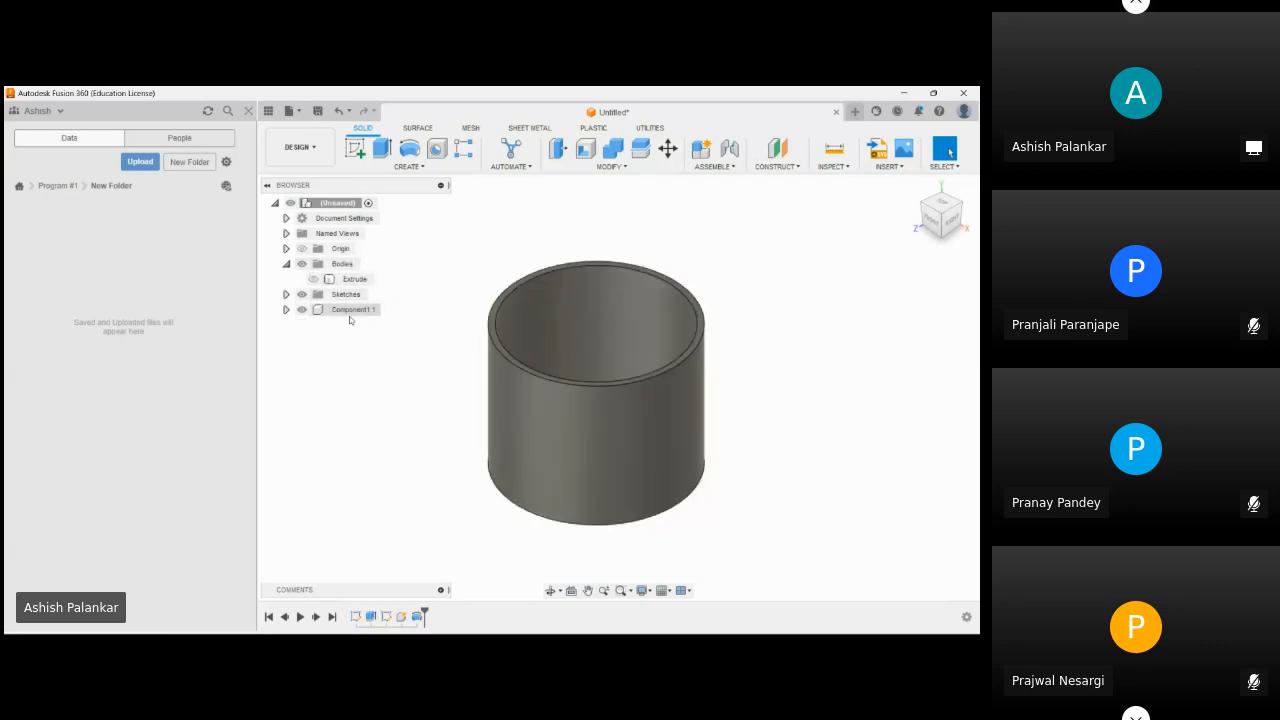
scroll(422, 399, "down", 2)
middle_click_drag(422, 400, 455, 419)
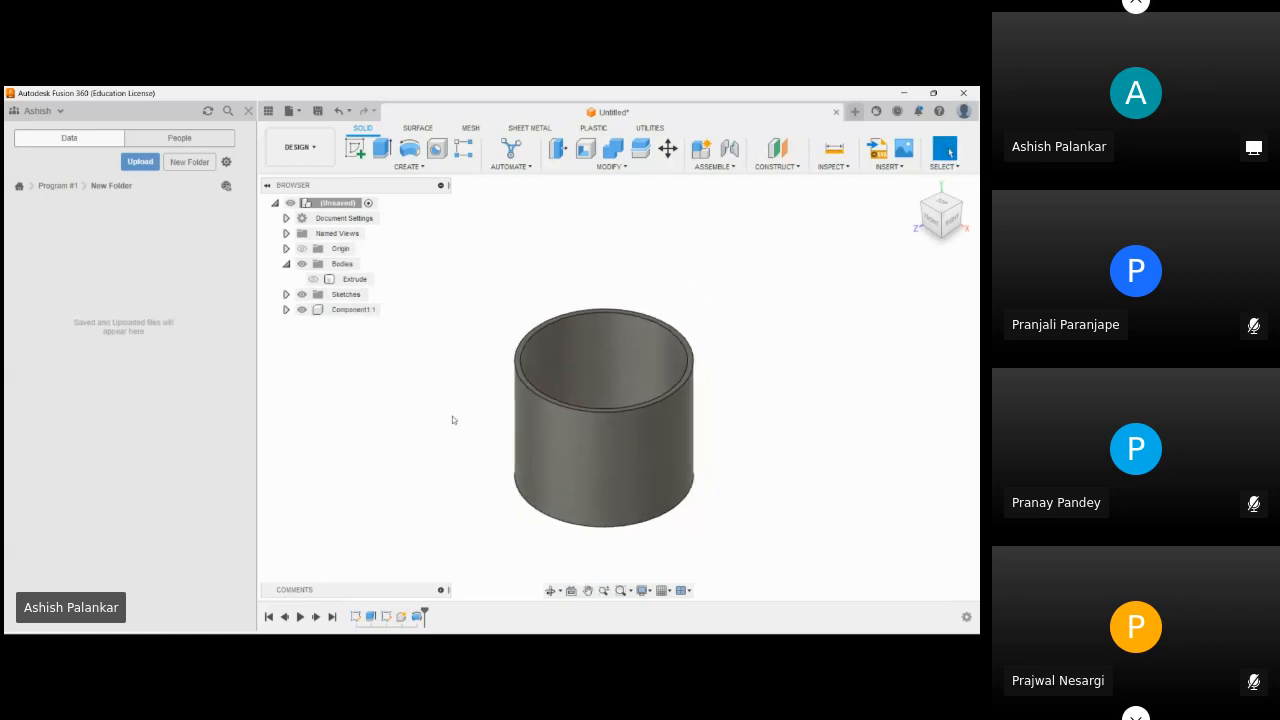
scroll(451, 359, "up", 1)
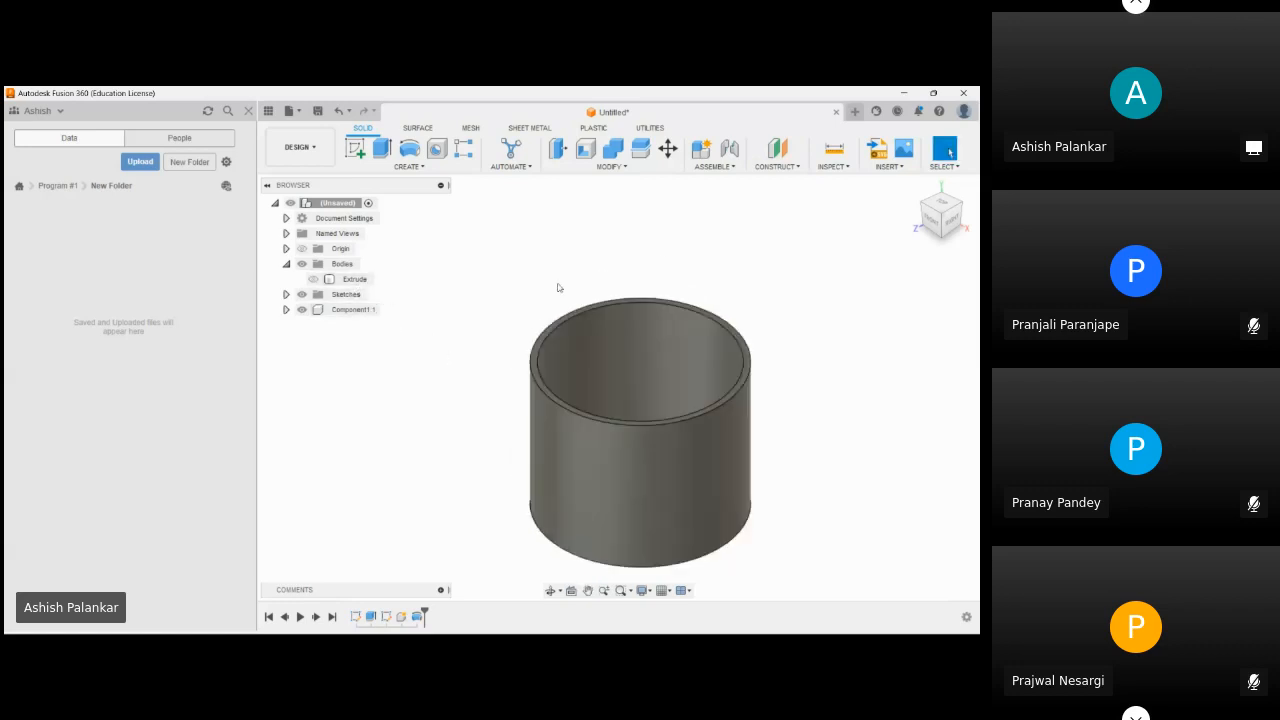
left_click(734, 167)
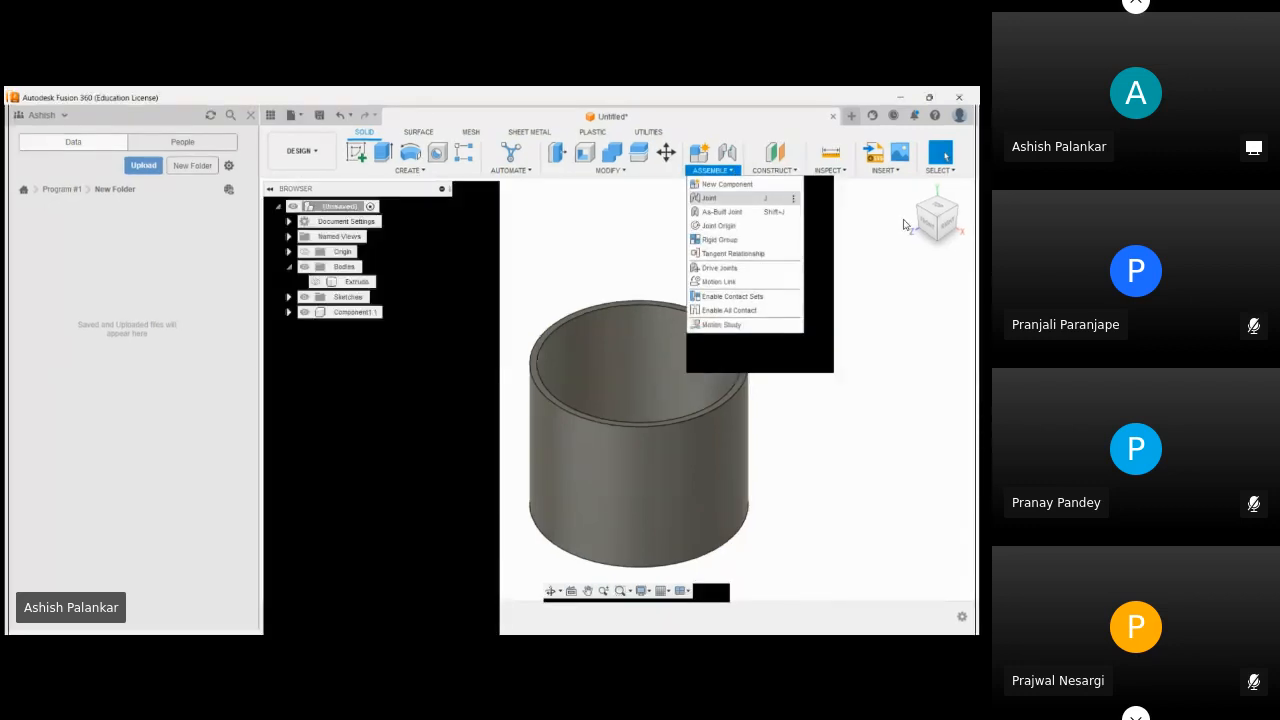
left_click(600, 216)
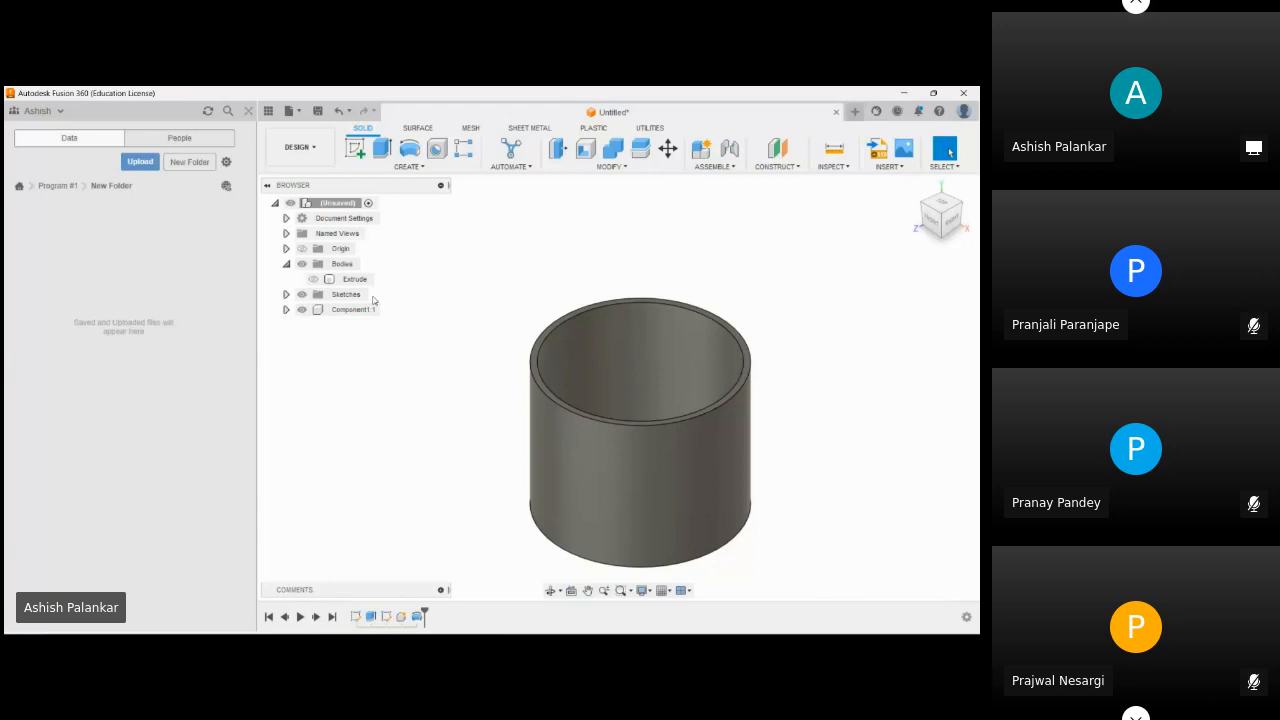
left_click(714, 166)
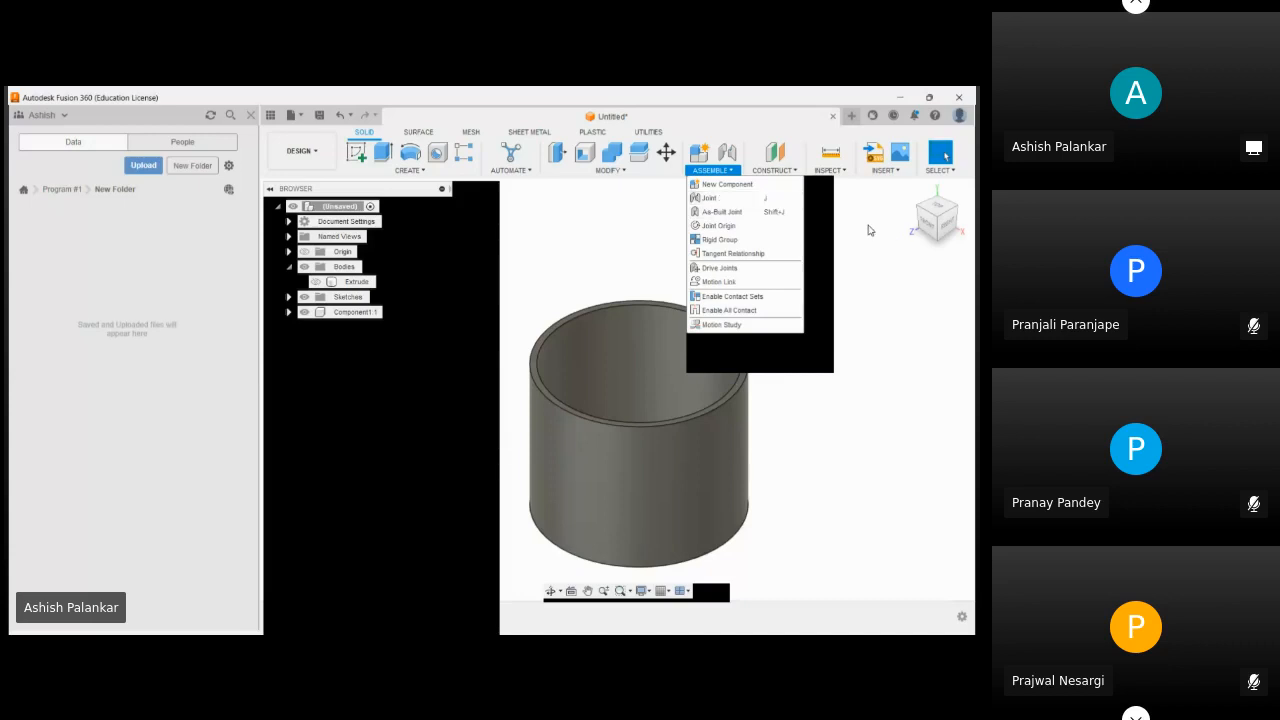
left_click(550, 208)
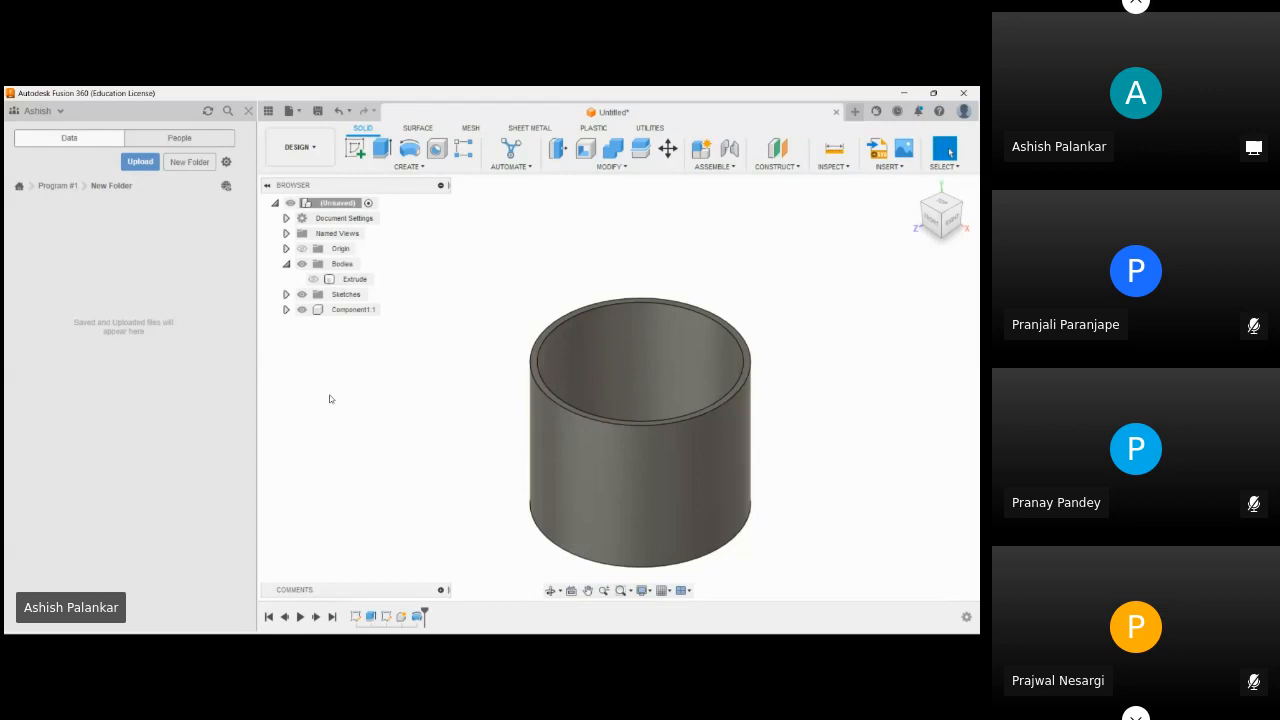
- Convert the Extrude body into a component, and hide both it and the revolved component
left_click(341, 281)
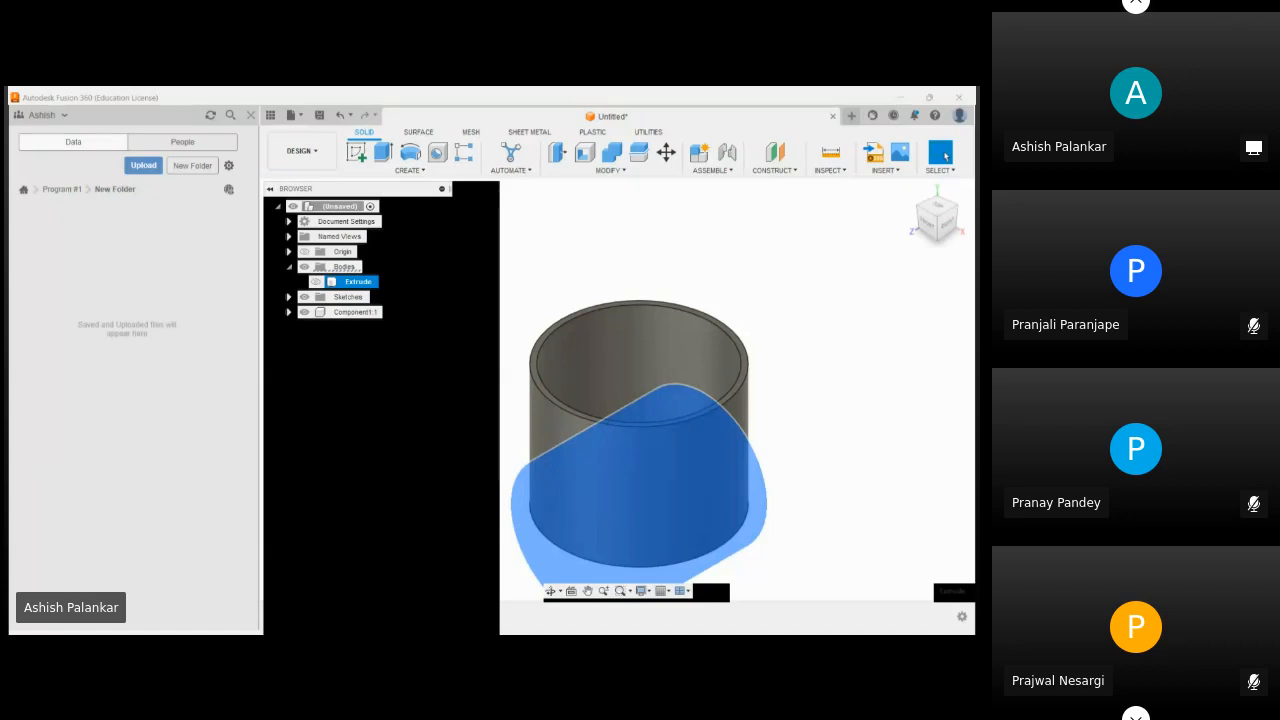
left_click(426, 315)
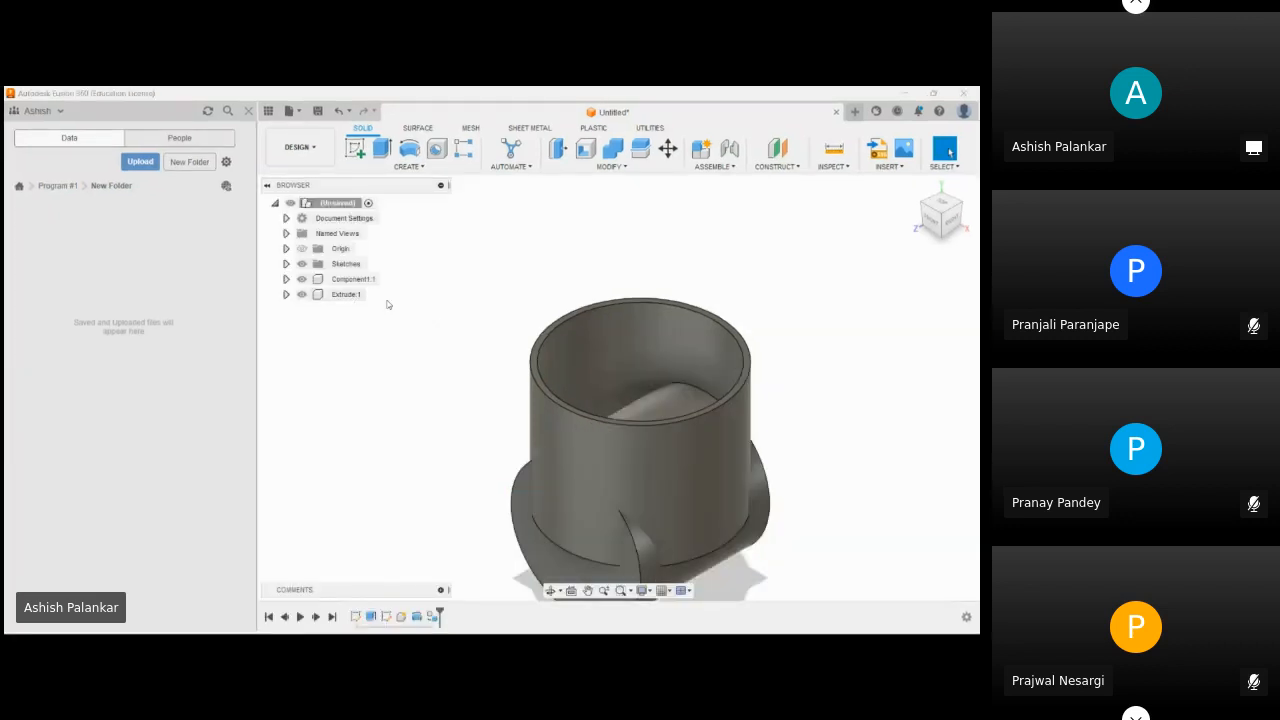
left_click(300, 297)
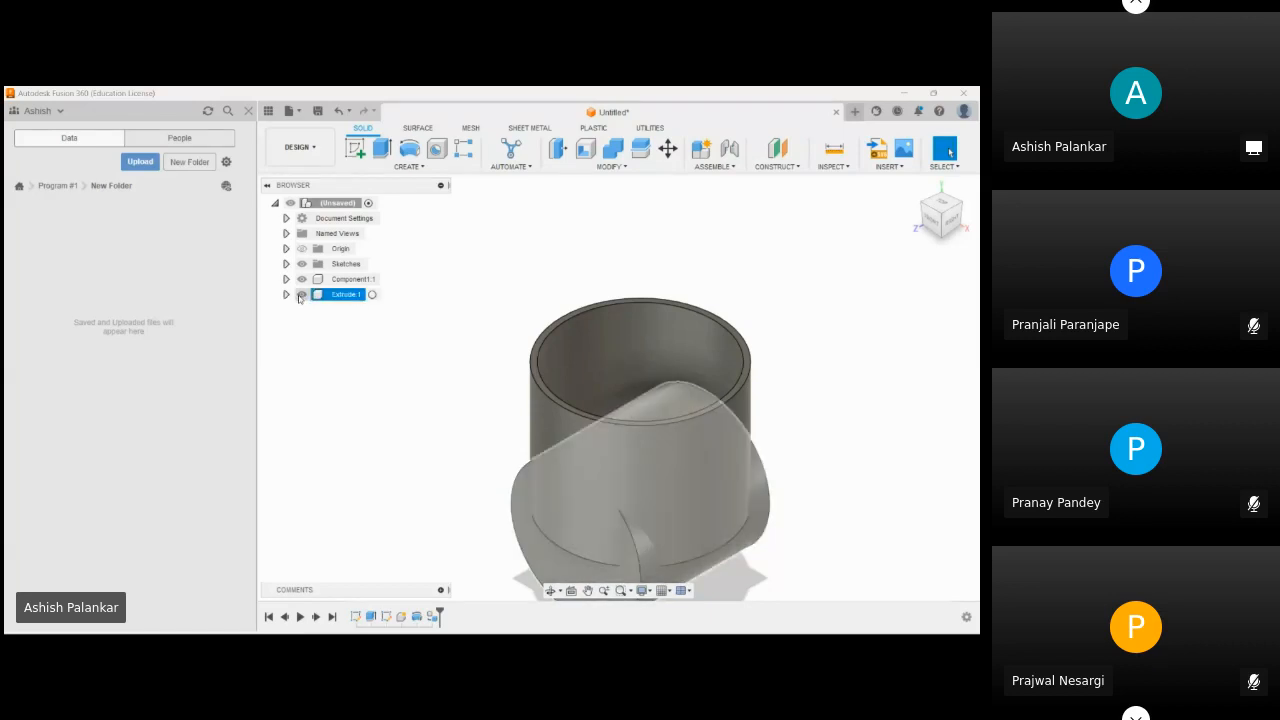
left_click(301, 295)
left_click(301, 295)
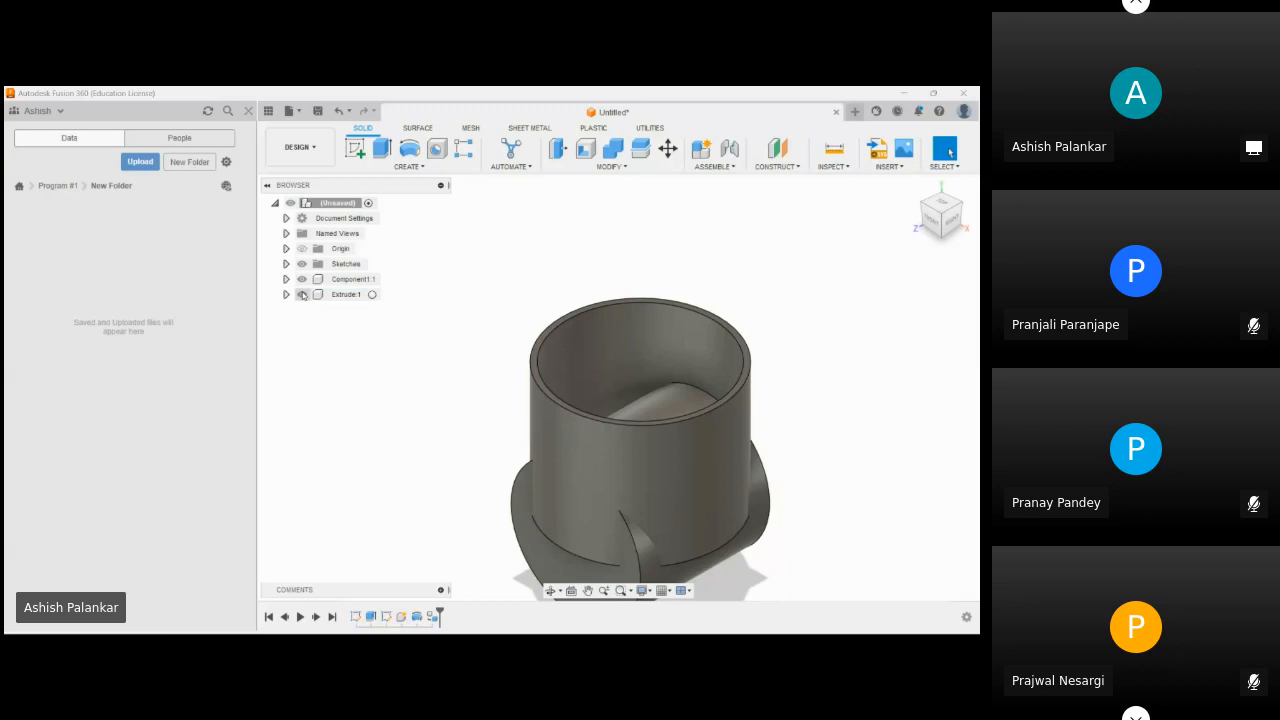
left_click(301, 295)
left_click(303, 284)
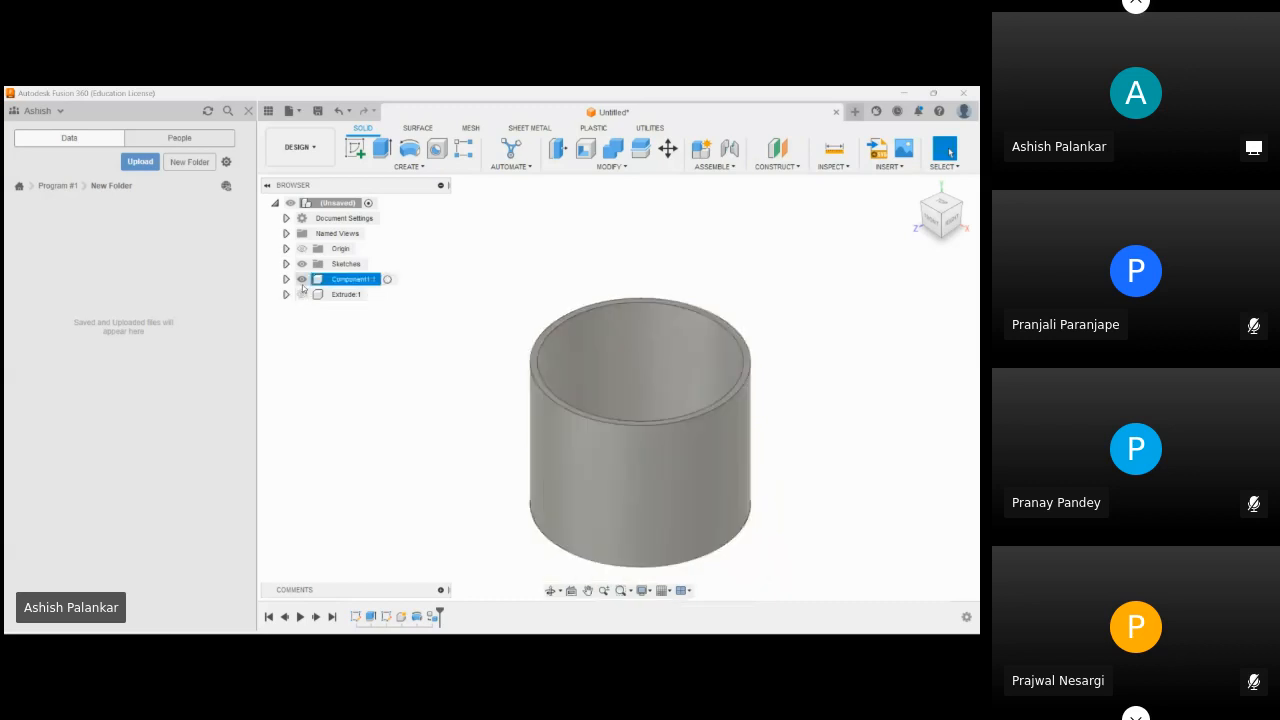
left_click(302, 280)
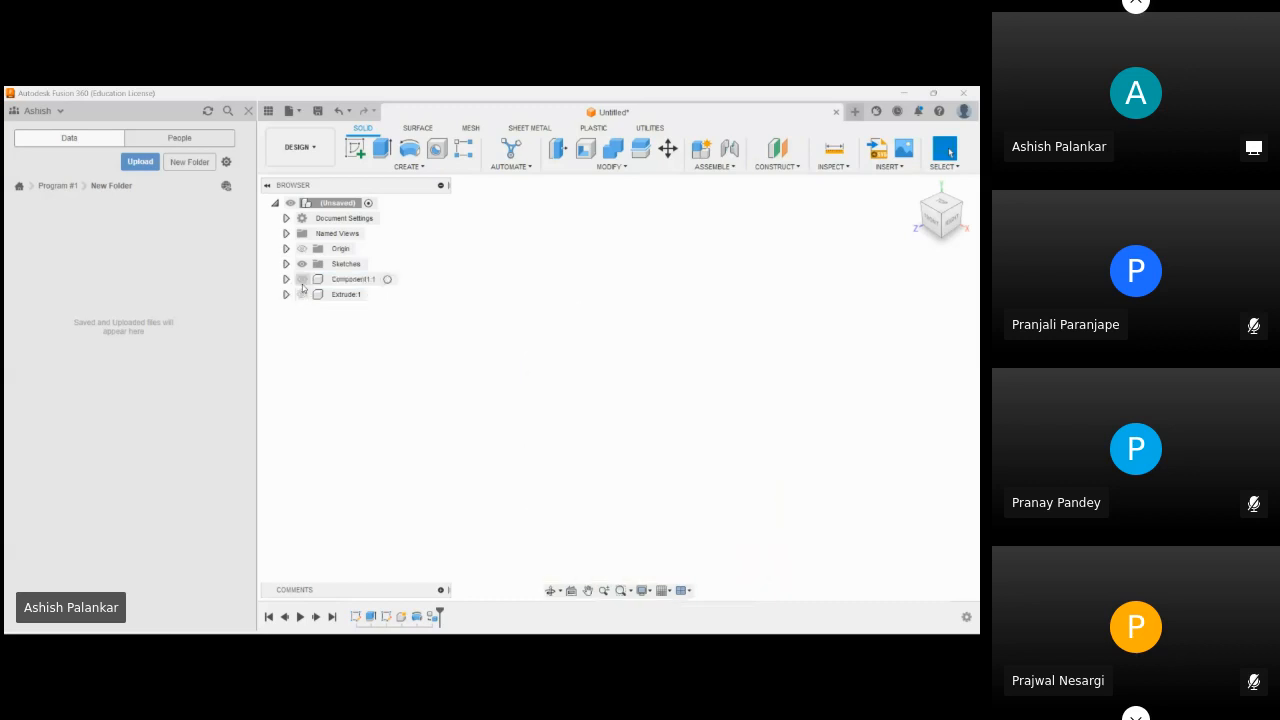
- Create a sketch on the horizontal origin plane and draw a slanted line from the origin up to the right
left_click(404, 167)
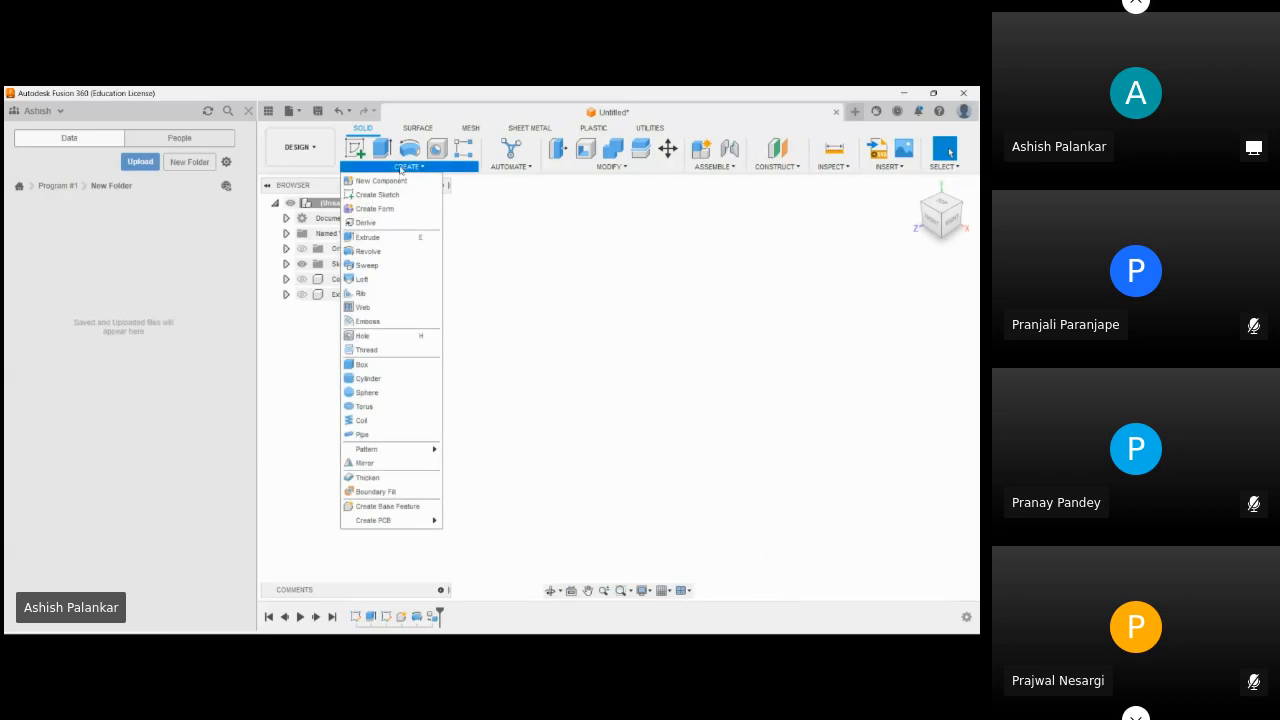
key("alt+Tab")
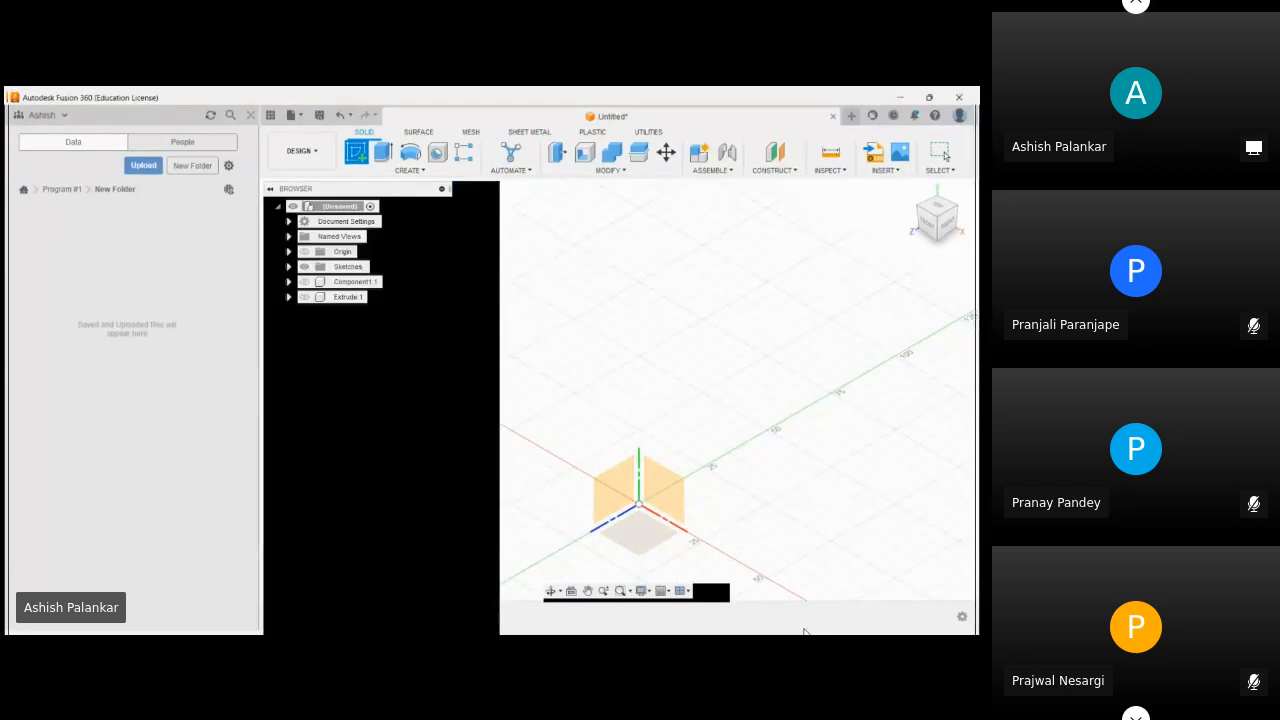
left_click(640, 535)
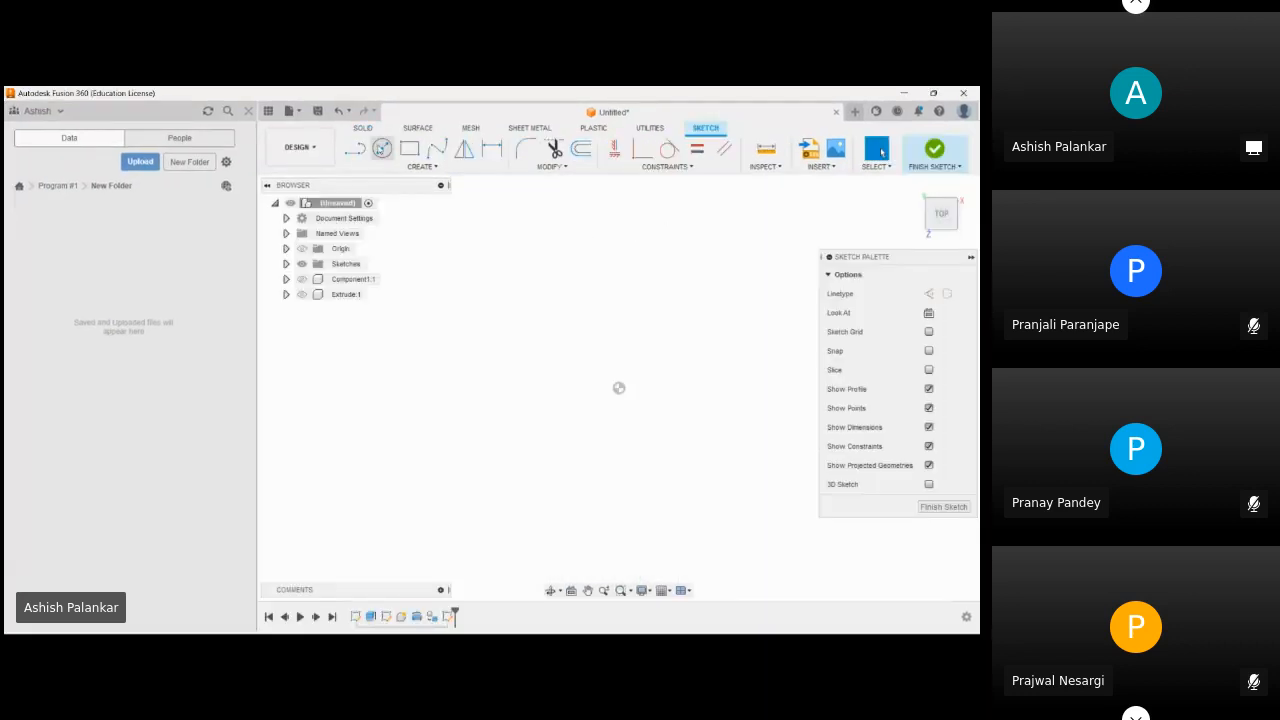
key("l")
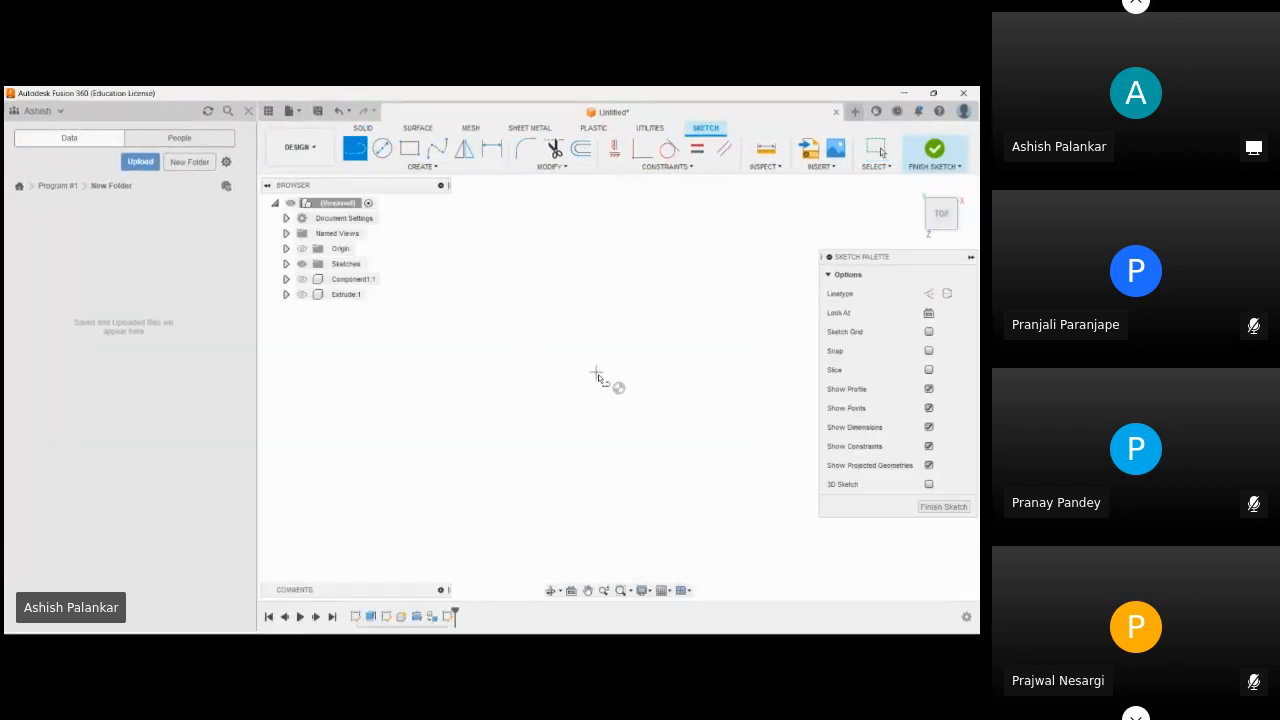
left_click(617, 389)
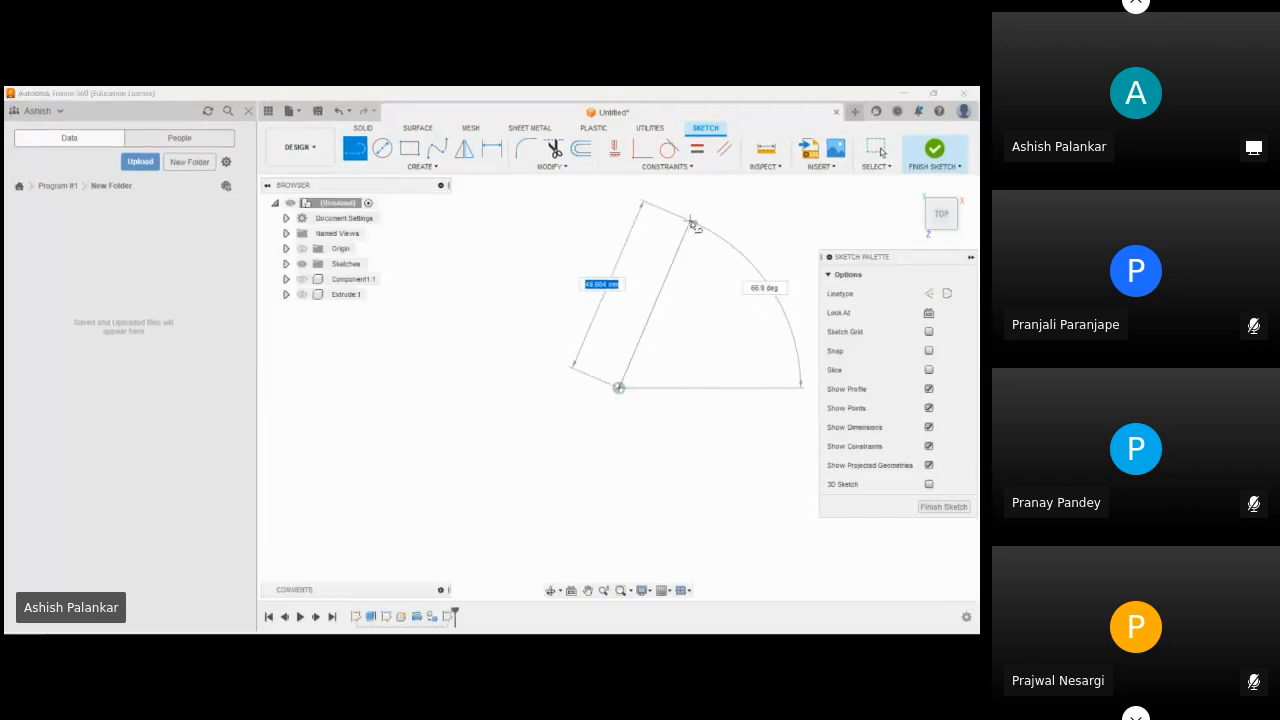
left_click(716, 248)
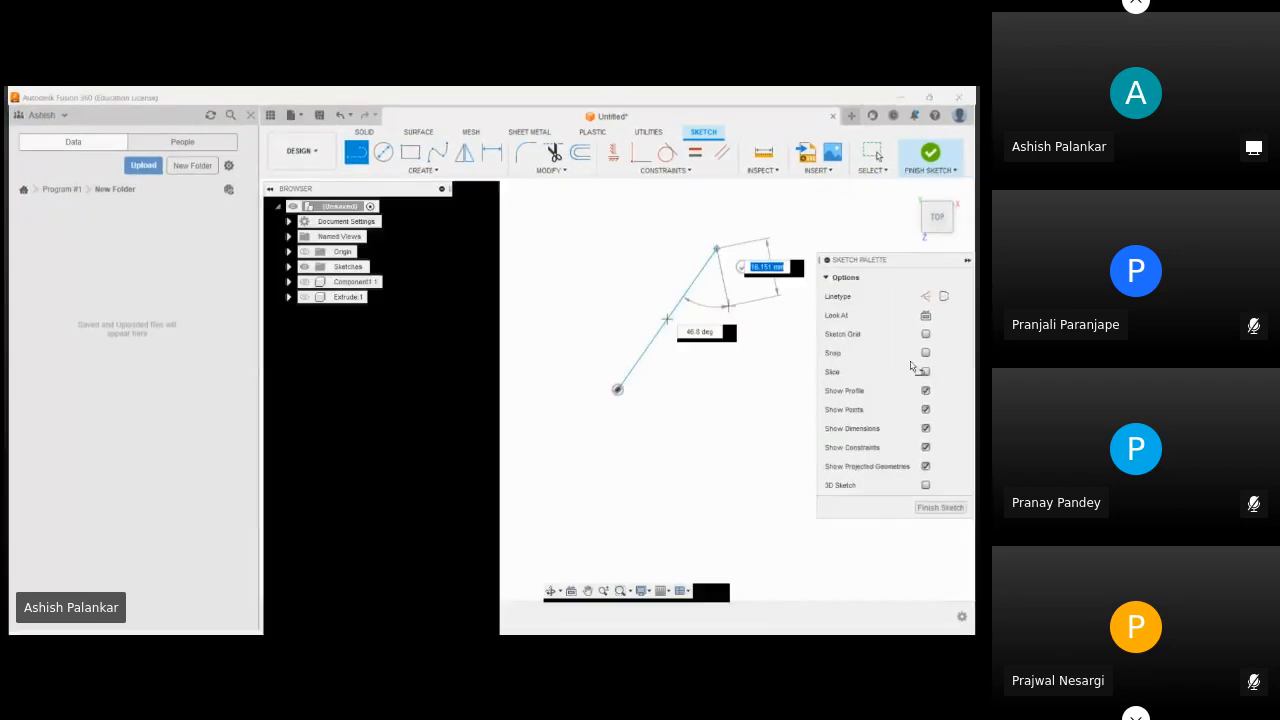
key("Escape")
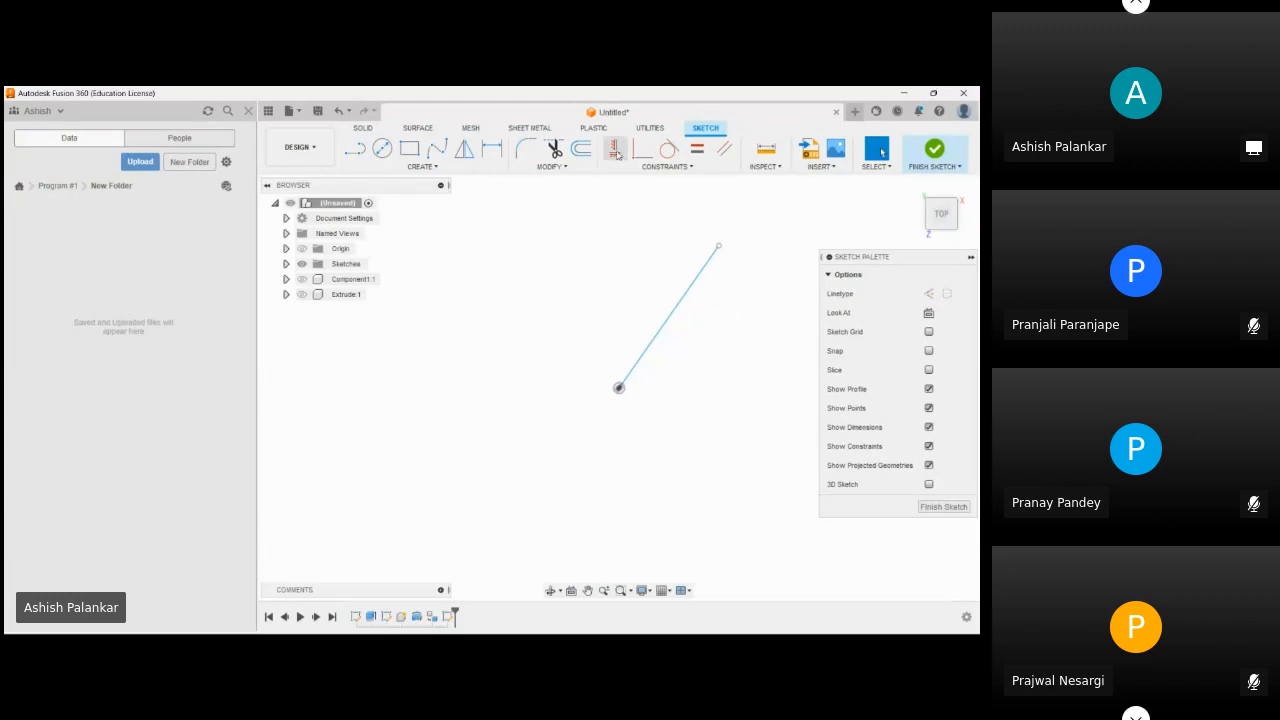
- Apply the Horizontal/Vertical constraint to the slanted line to make it vertical
left_click(681, 298)
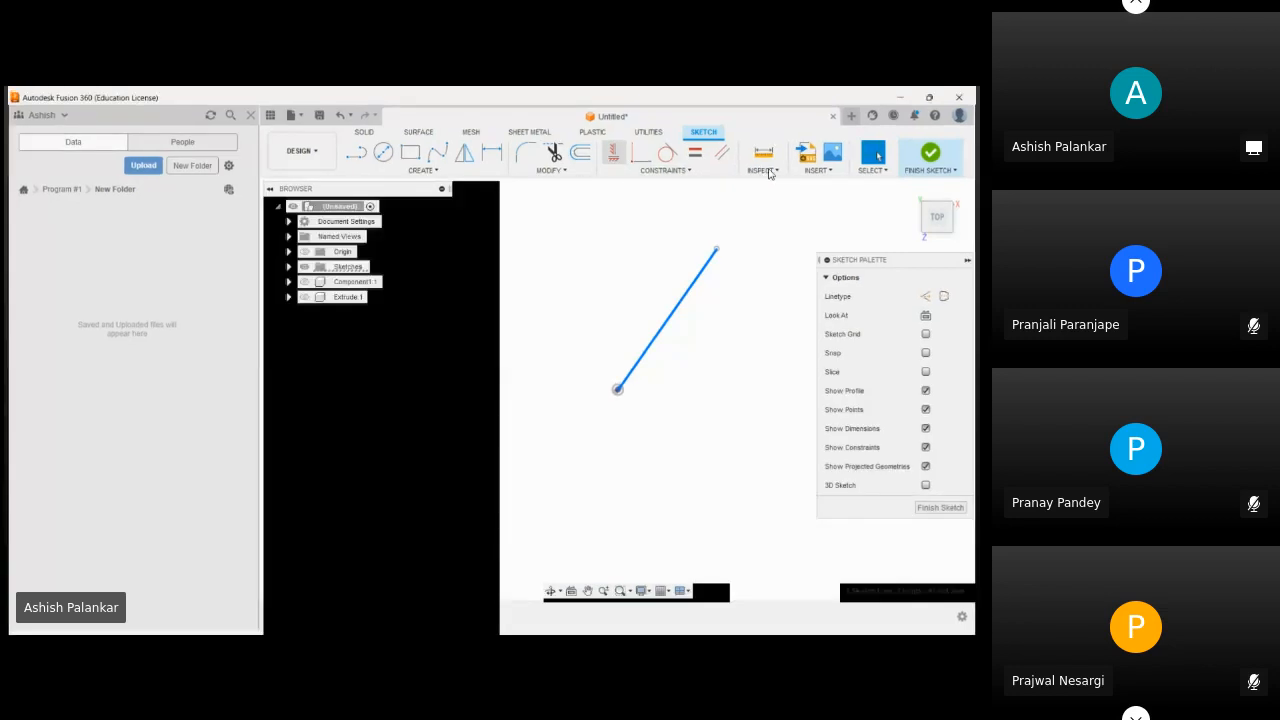
left_click(613, 151)
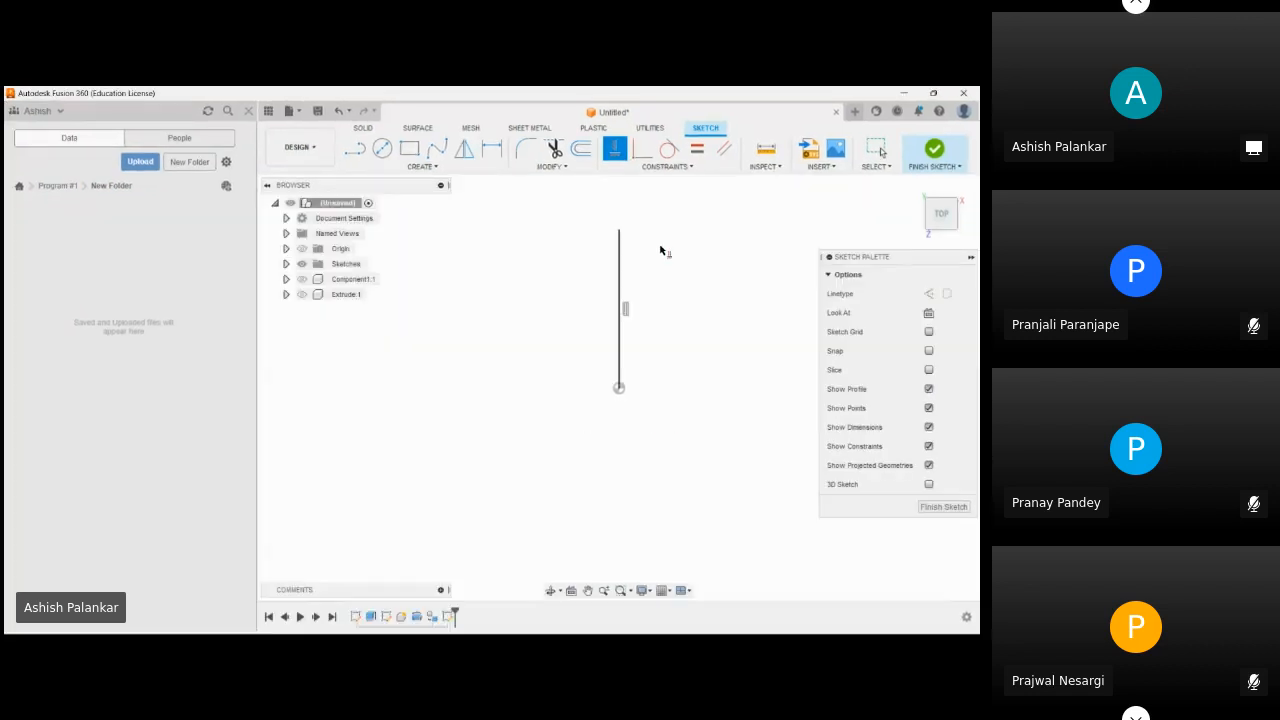
left_click(621, 291)
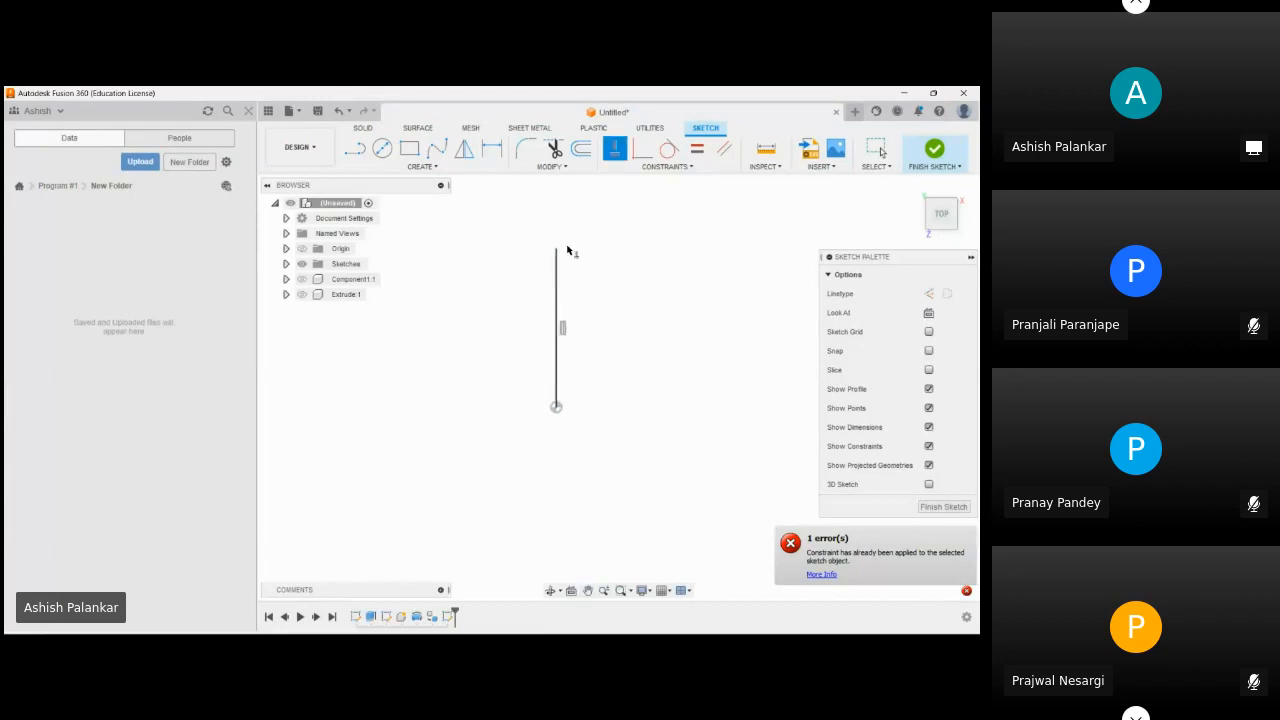
- Delete the vertical line that starts at the origin
key("Escape")
left_click(557, 280)
key("Delete")
- Draw a 25 mm diameter circle above and to the left of the origin
left_click(657, 167)
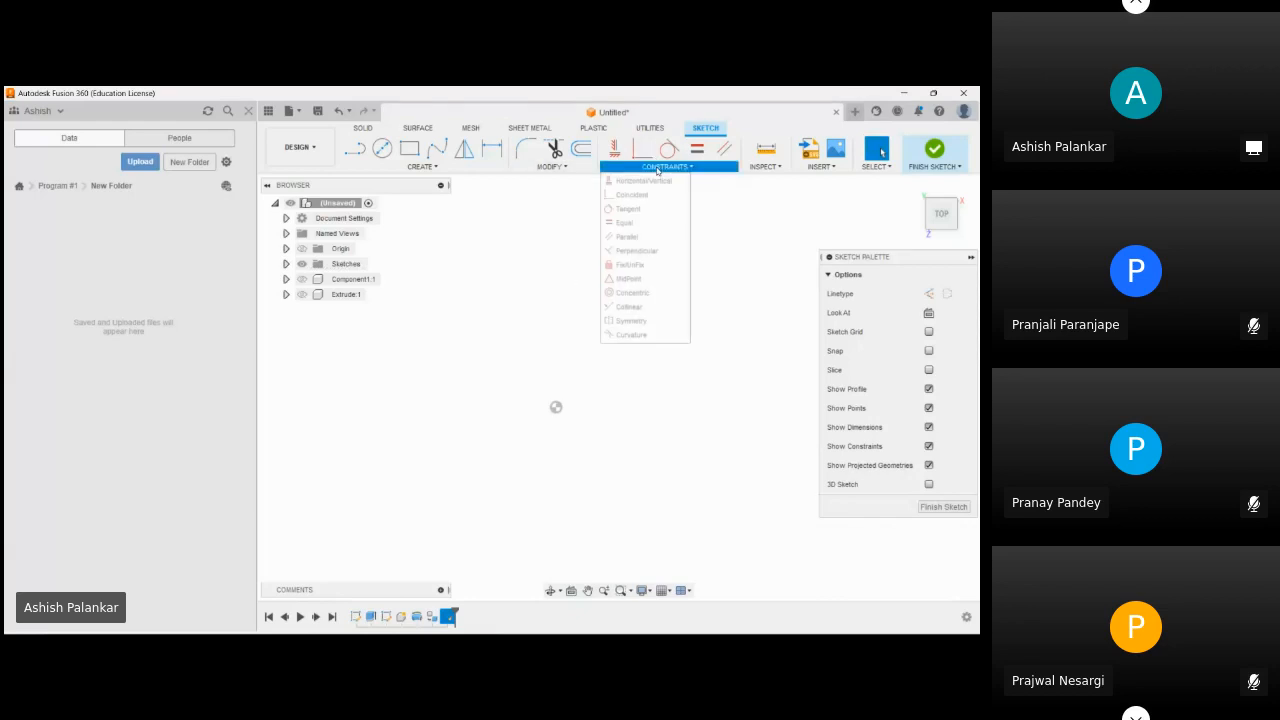
left_click(437, 168)
left_click(382, 150)
left_click(492, 318)
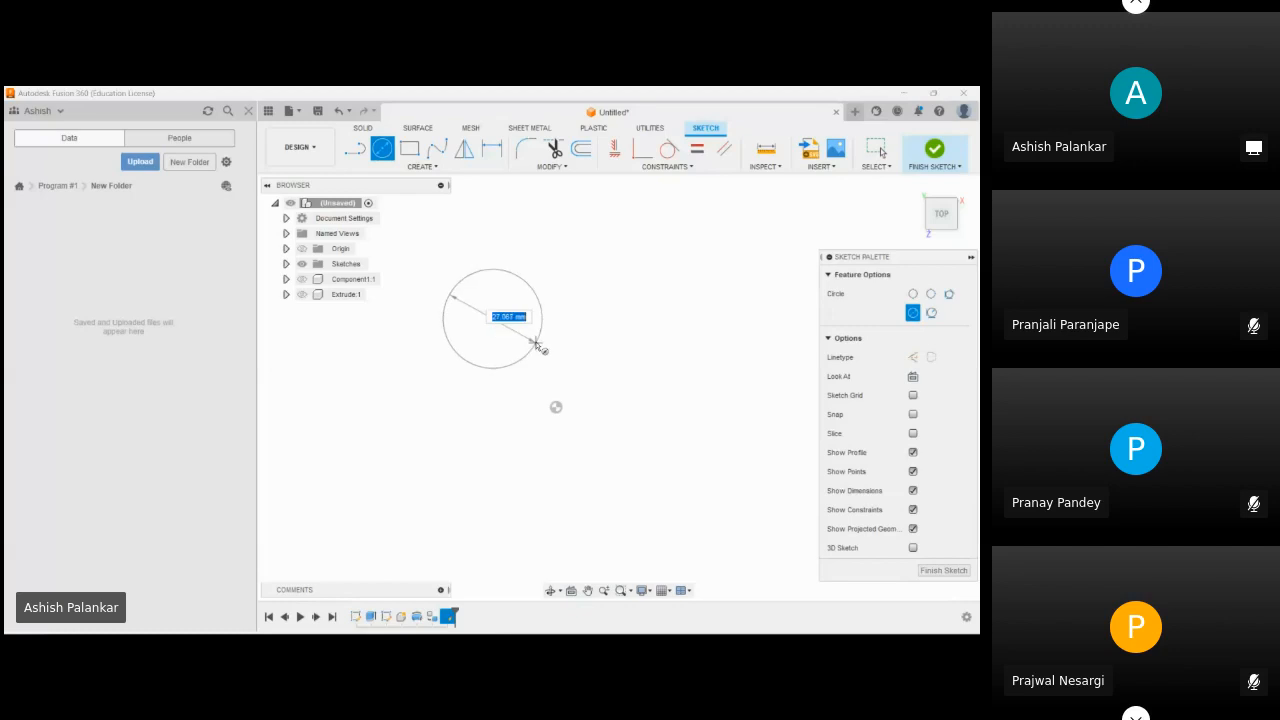
type("25")
key("Tab")
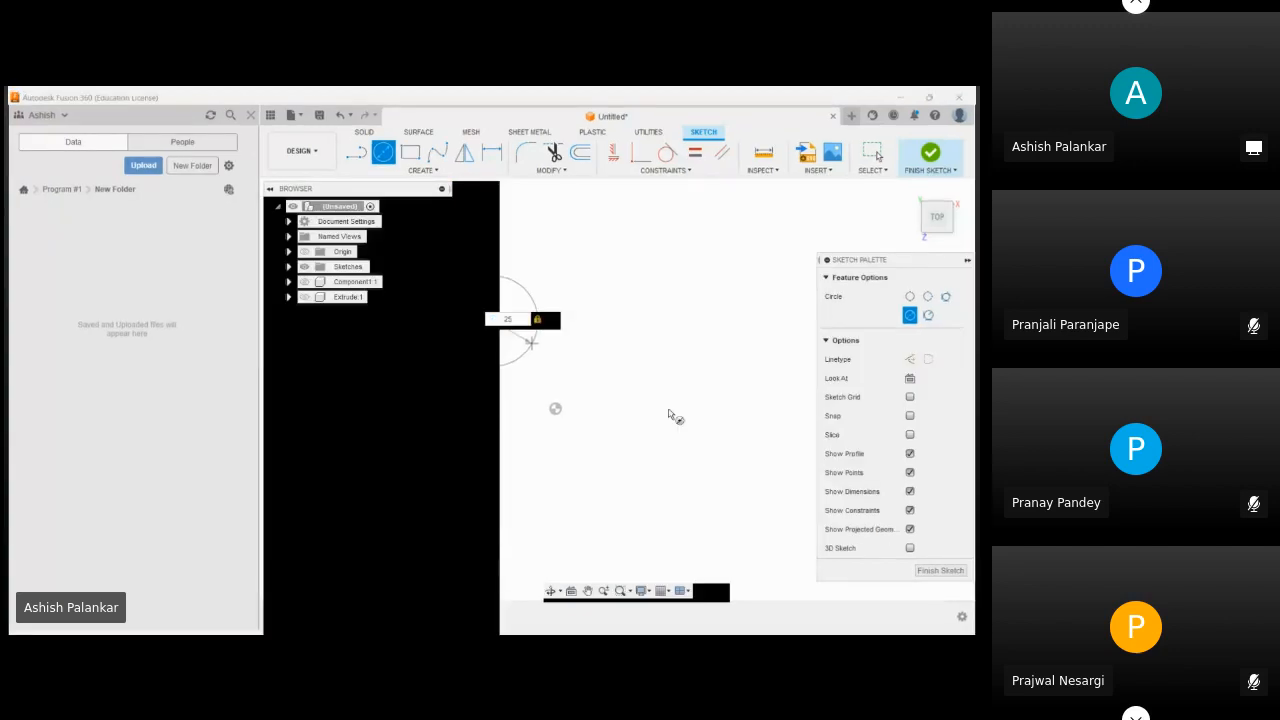
key("Return")
- Draw an 80 mm vertical line straight up from the origin
key("l")
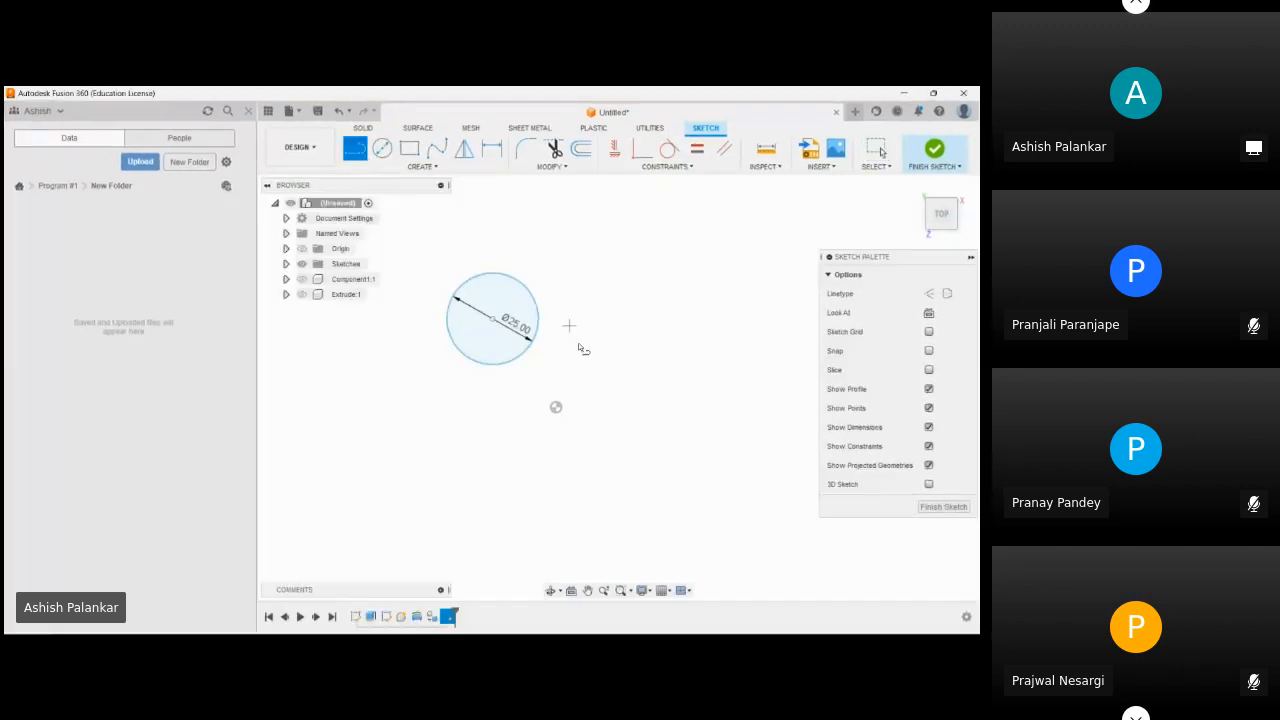
left_click(556, 407)
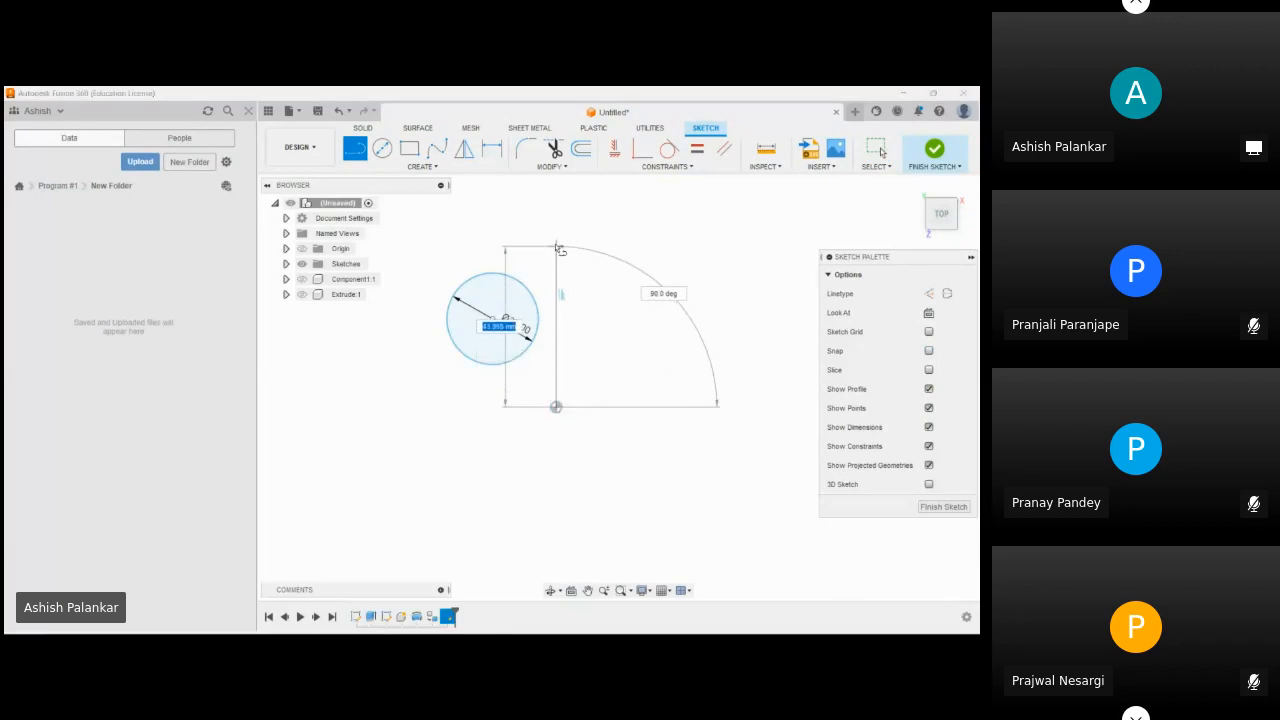
type("80")
key("Return")
key("Escape")
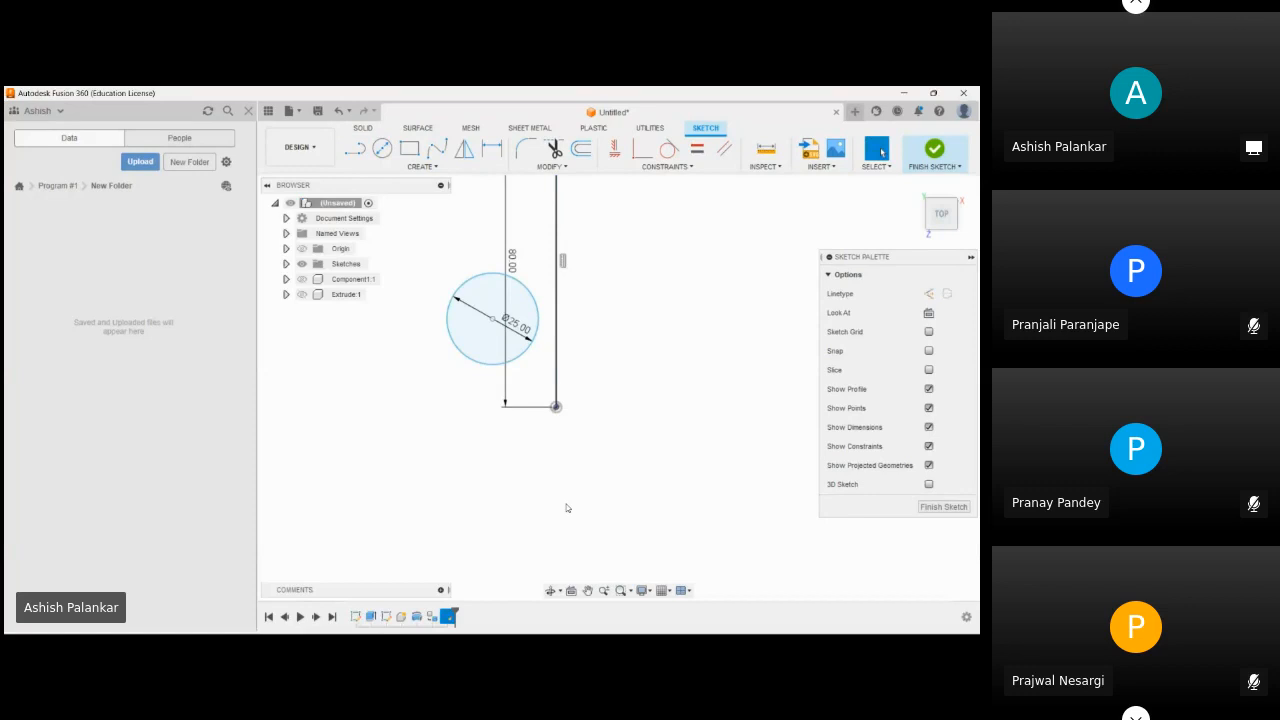
- Apply a Tangent constraint between the circle and the vertical line, and test it by pulling the circle sideways
scroll(566, 508, "down", 2)
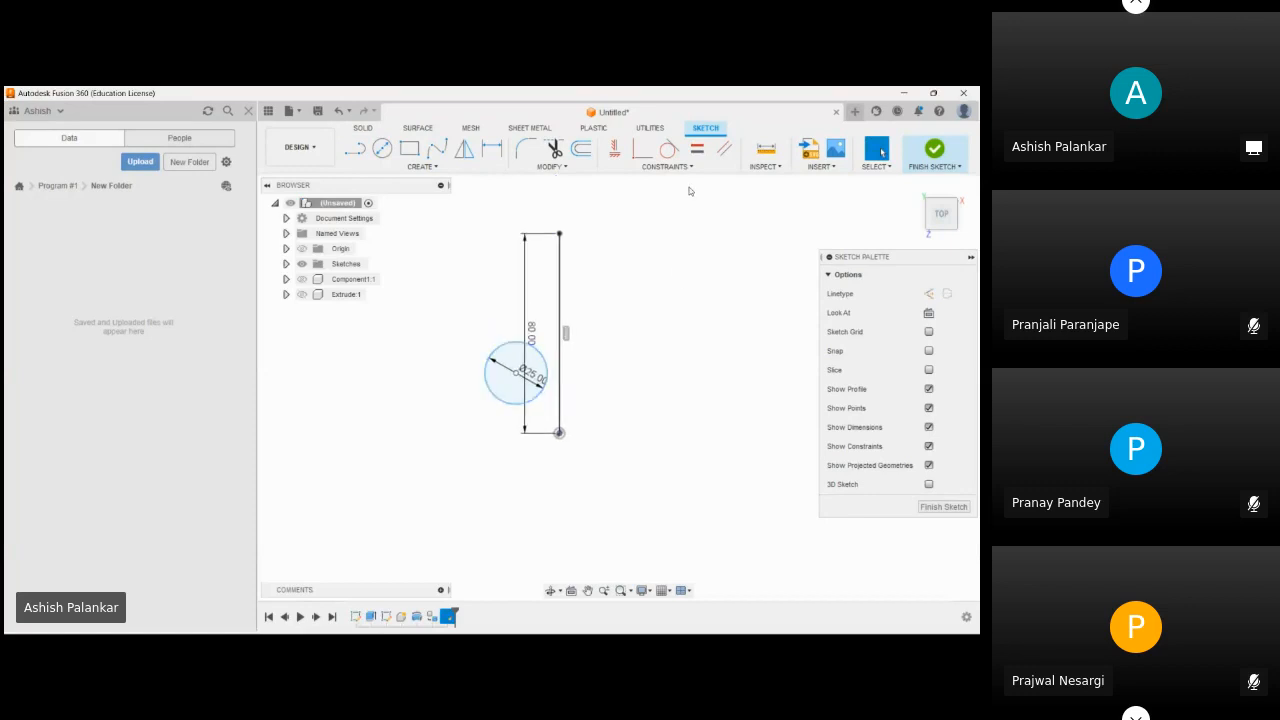
left_click(670, 148)
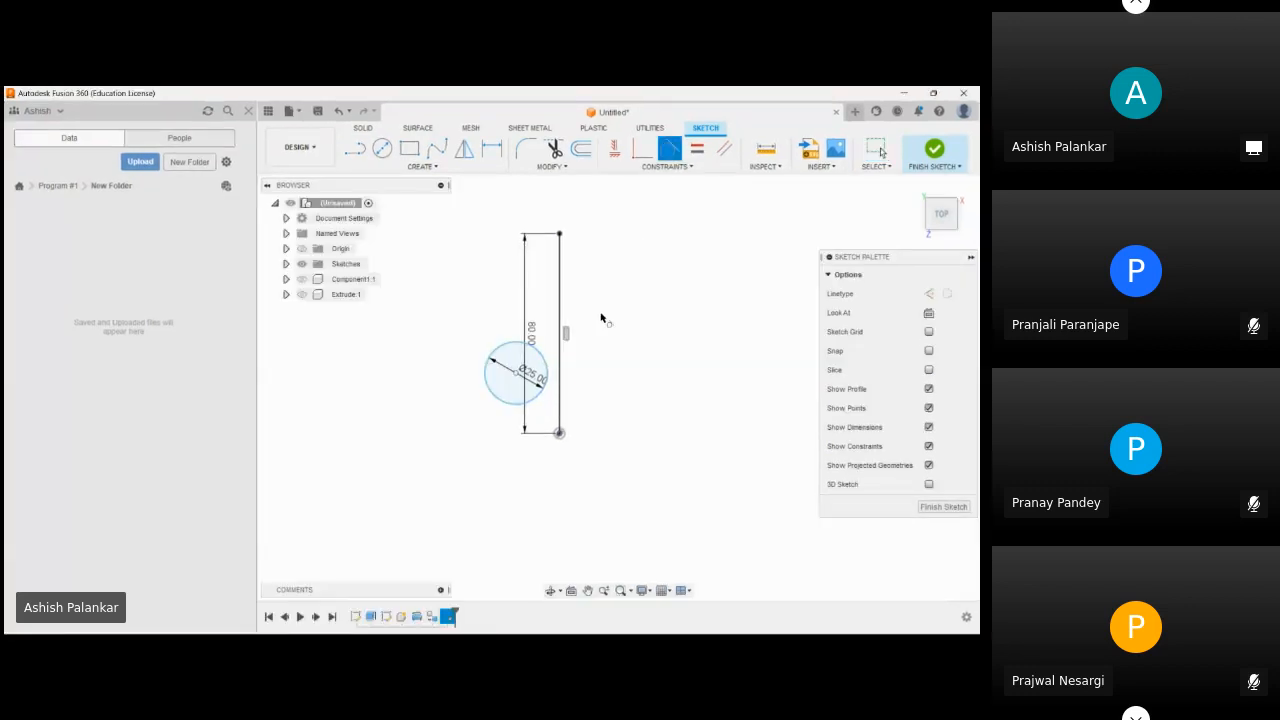
left_click(545, 363)
left_click(558, 341)
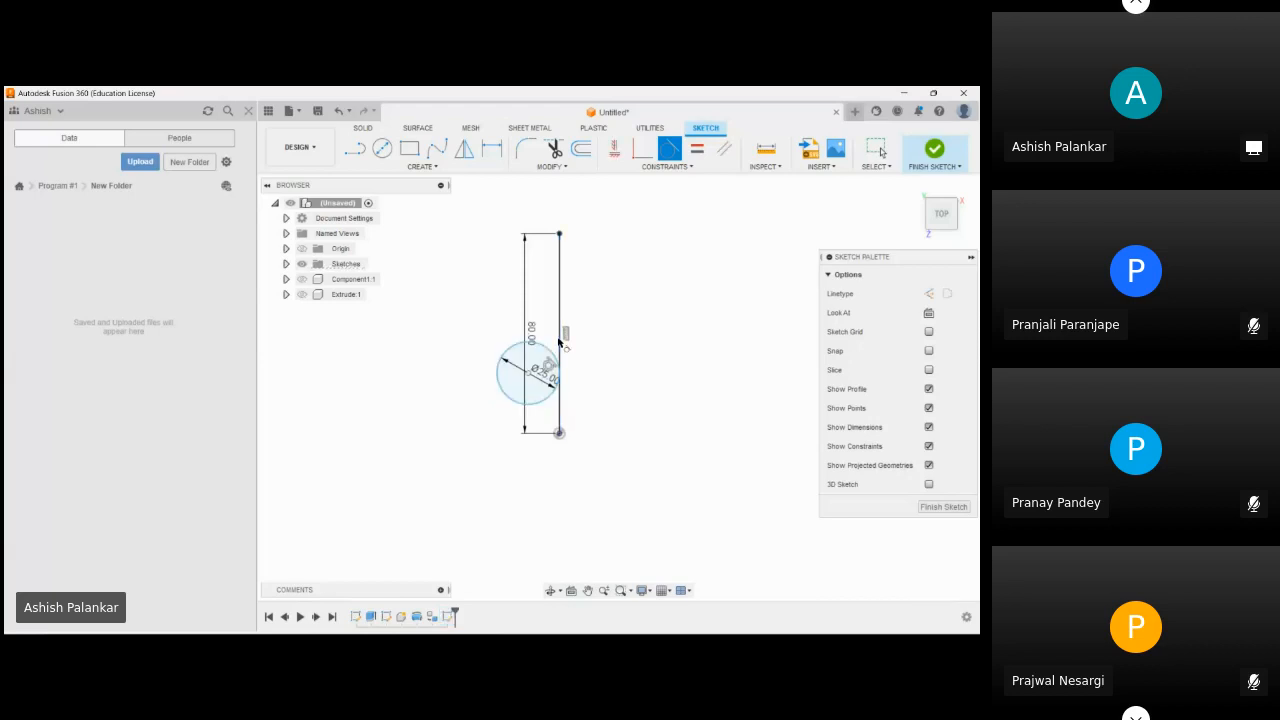
scroll(548, 408, "up", 3)
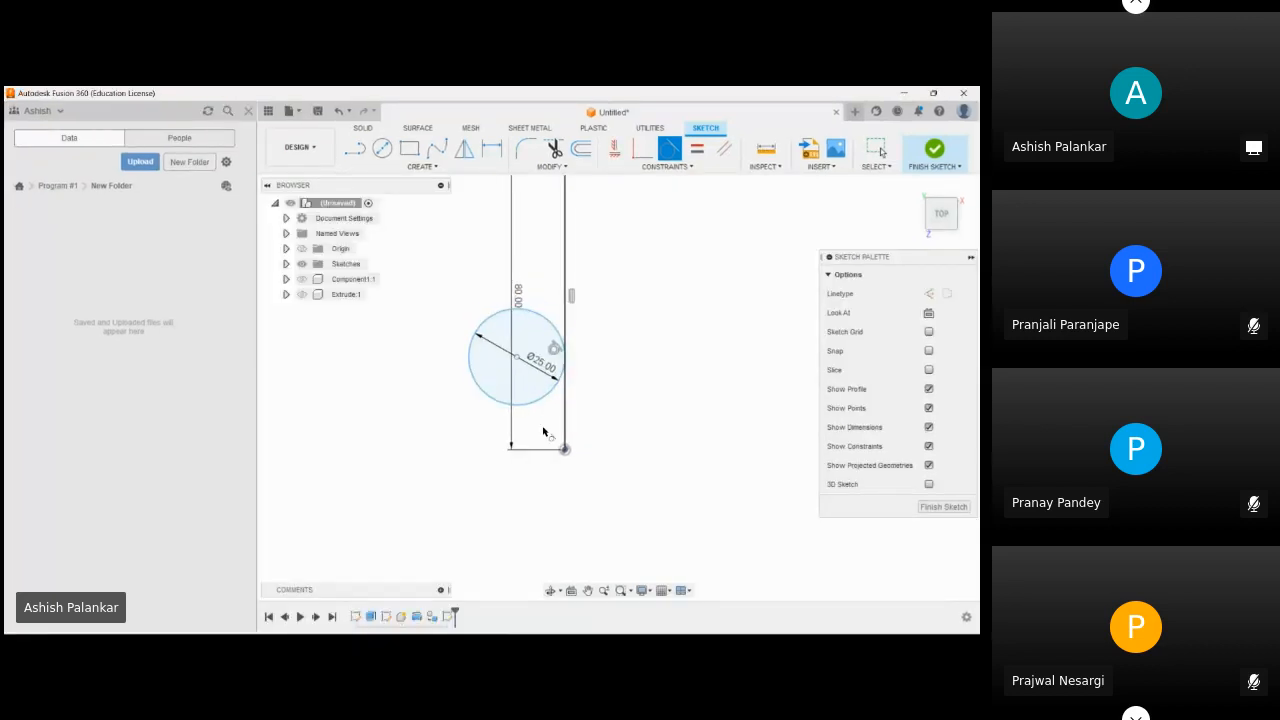
key("Escape")
scroll(540, 470, "down", 2)
mouse_move(521, 388)
left_mouse_down()
mouse_move(526, 250)
mouse_move(542, 385)
mouse_move(550, 242)
mouse_move(560, 395)
mouse_move(620, 393)
left_mouse_up()
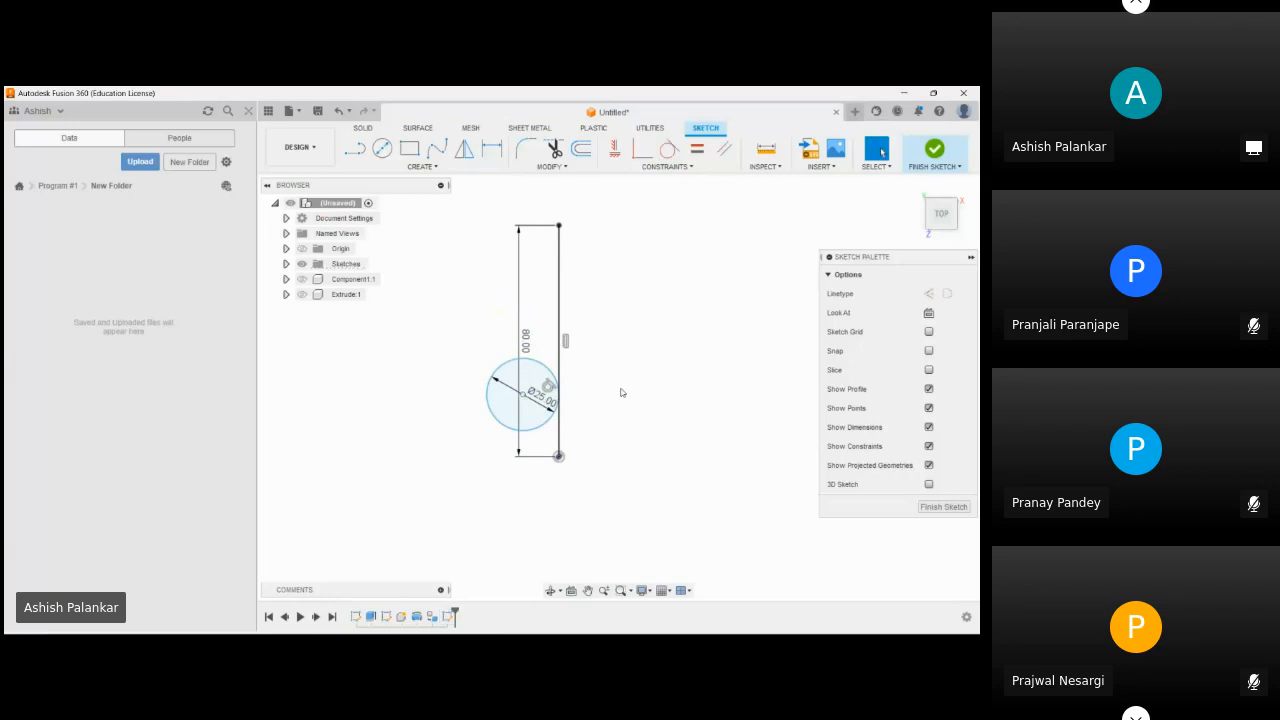
- Delete the vertical line and the circle from the sketch
left_click(660, 168)
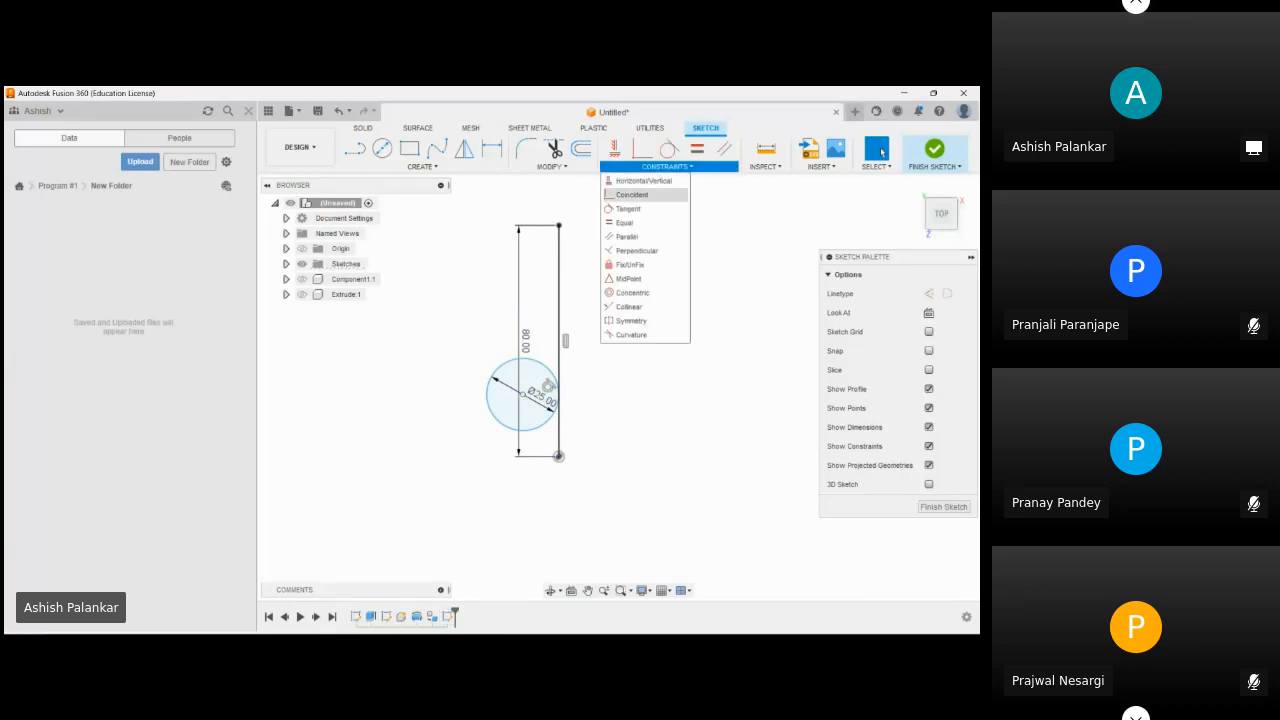
left_click(677, 173)
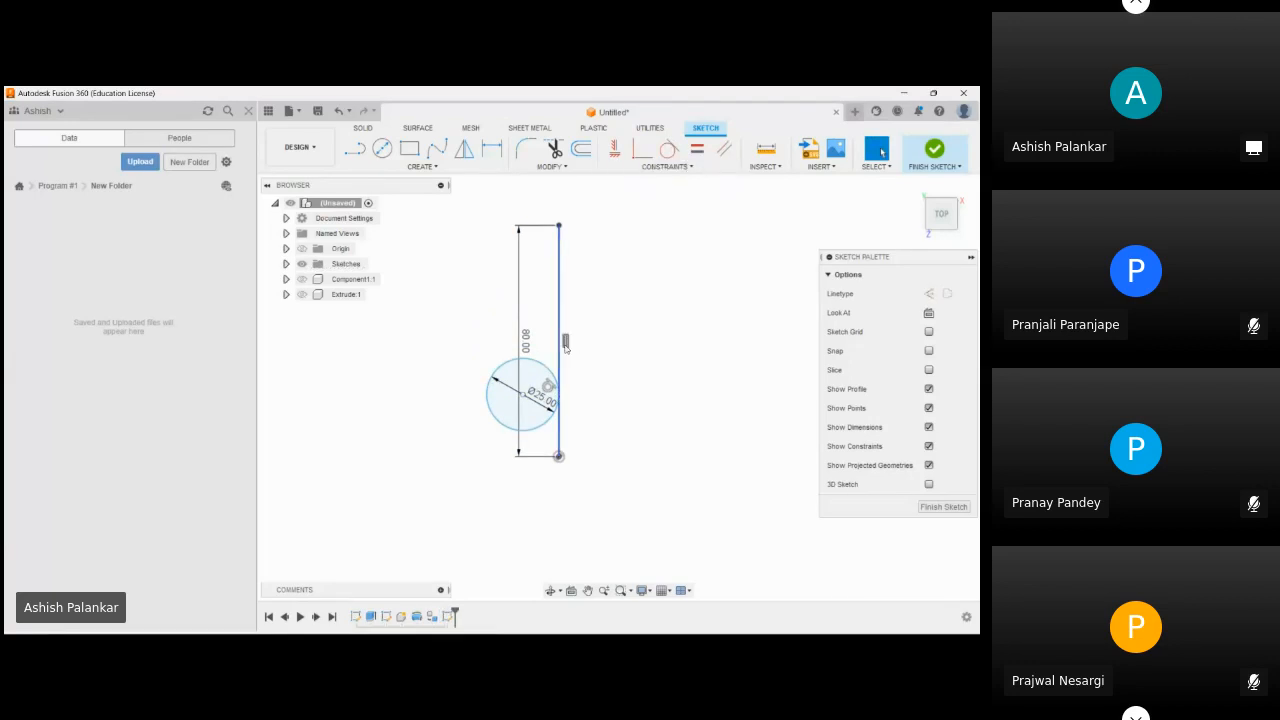
left_click(558, 299)
key("Delete")
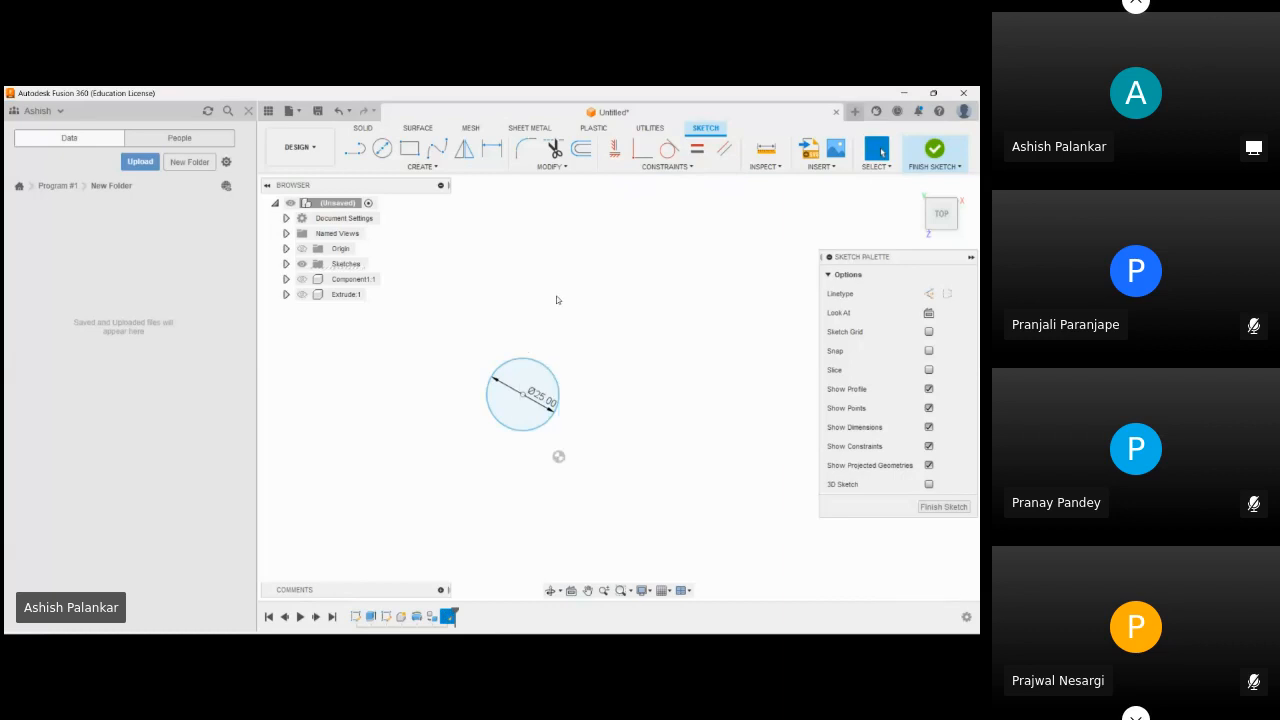
left_click(545, 372)
key("Delete")
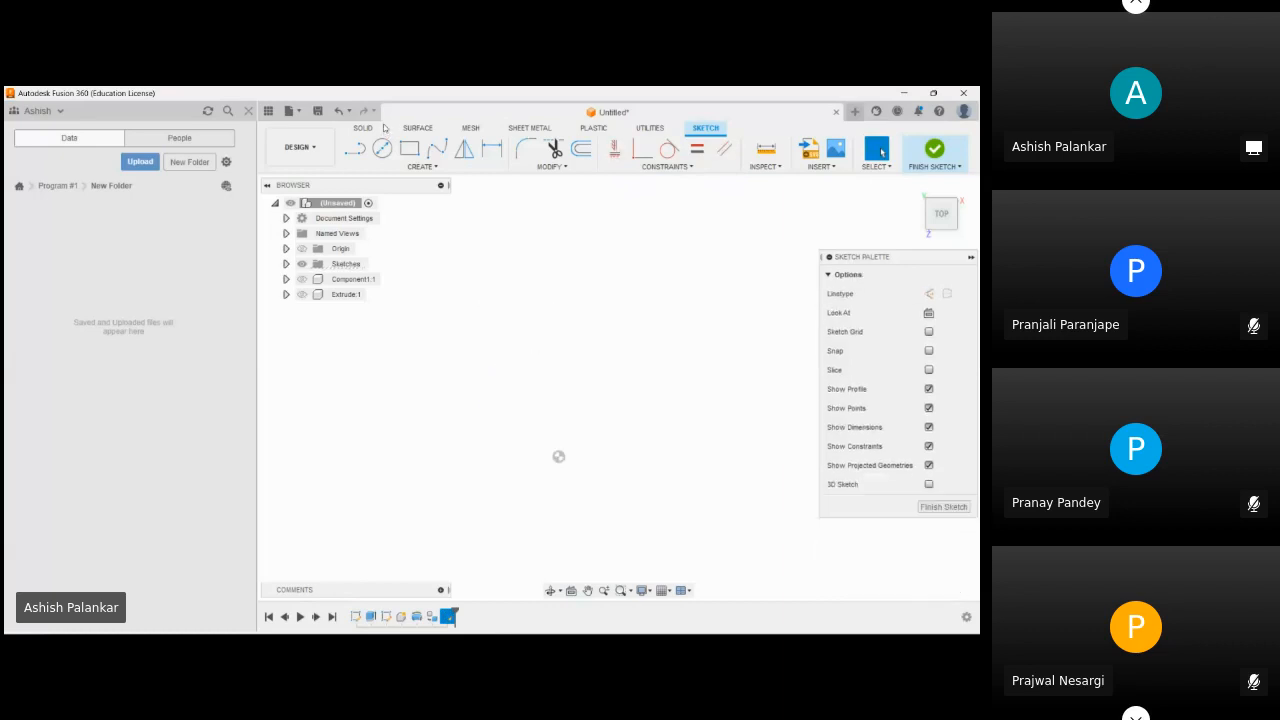
- Draw two separate circles, one about 58 mm in diameter left of the origin and one about 106 mm to its upper right
left_click(382, 148)
left_click(667, 166)
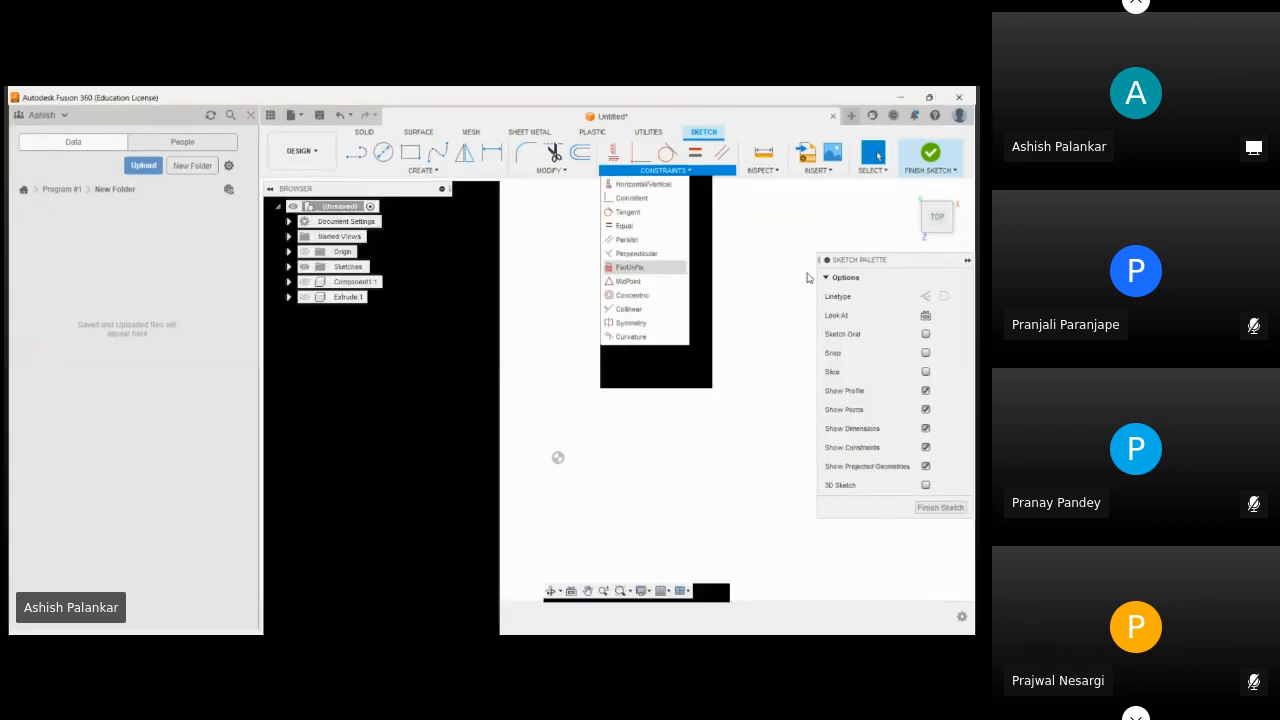
left_click(386, 153)
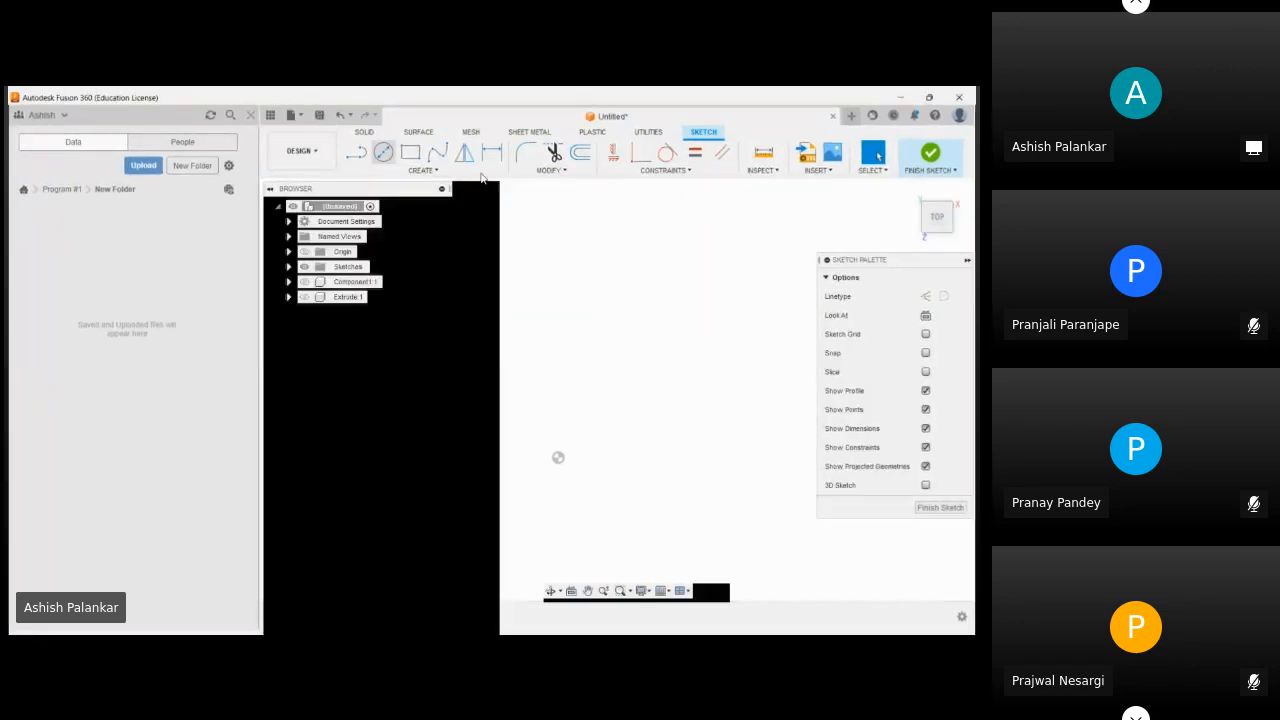
left_click(474, 325)
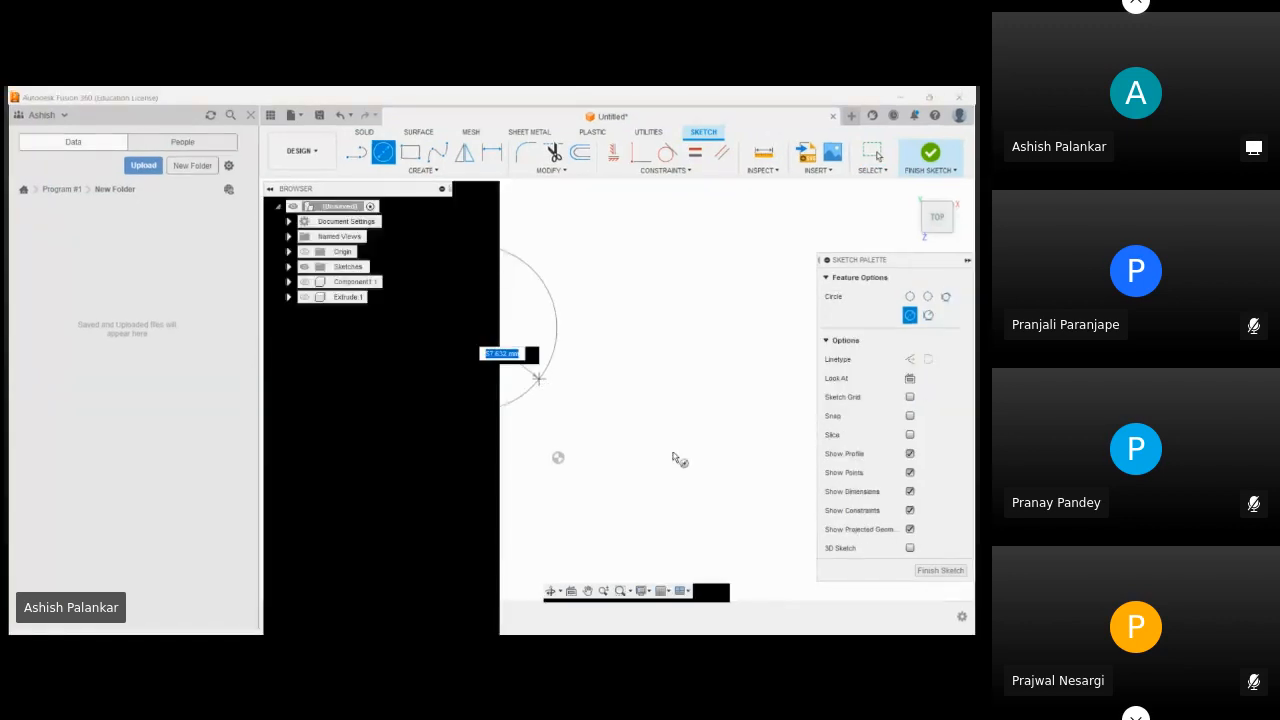
left_click(540, 380)
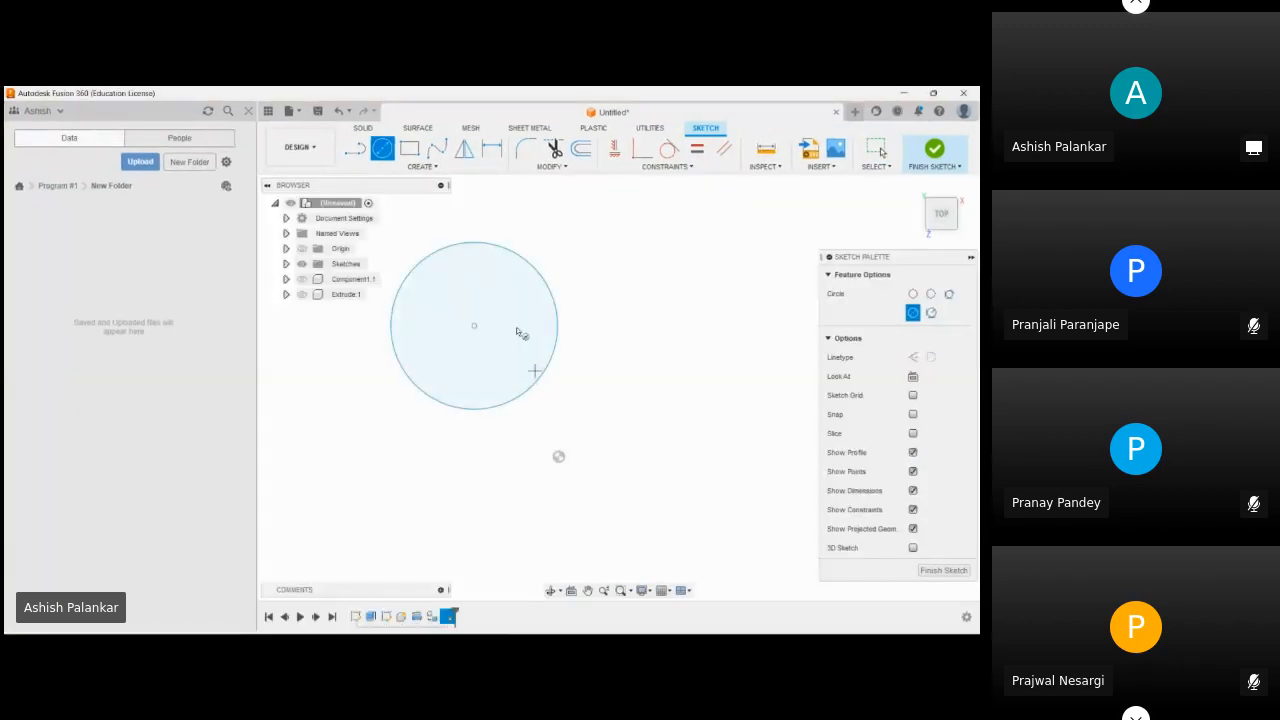
scroll(565, 352, "down", 2)
left_click(654, 236)
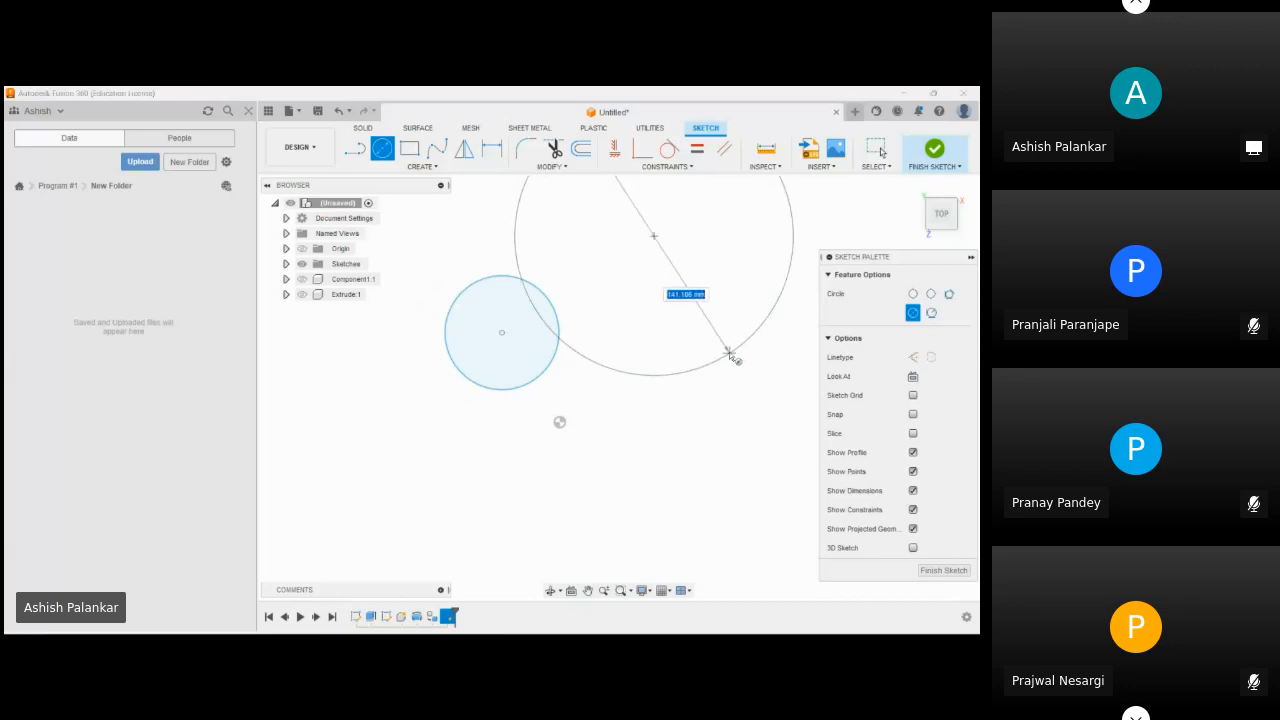
left_click(712, 328)
- Apply the Equal constraint with the large circle picked first and the small one second, and undo it
middle_click_drag(620, 397, 589, 437)
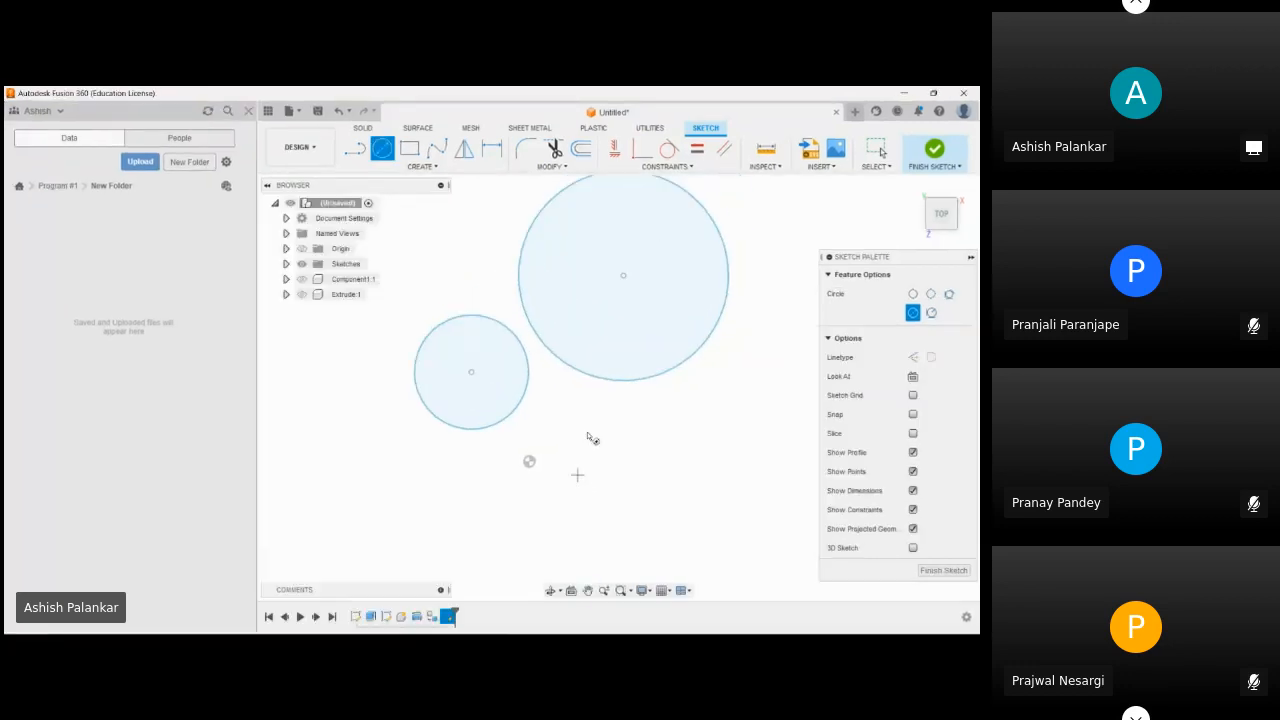
left_click(680, 172)
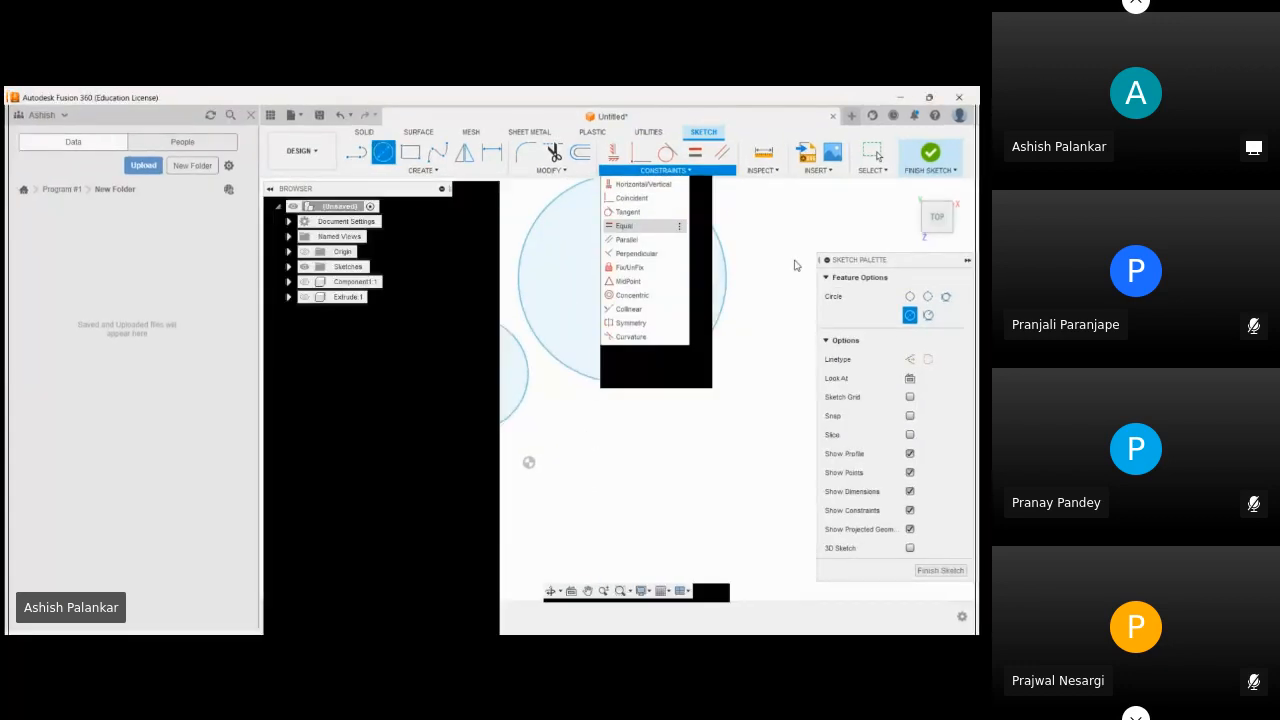
left_click(538, 220)
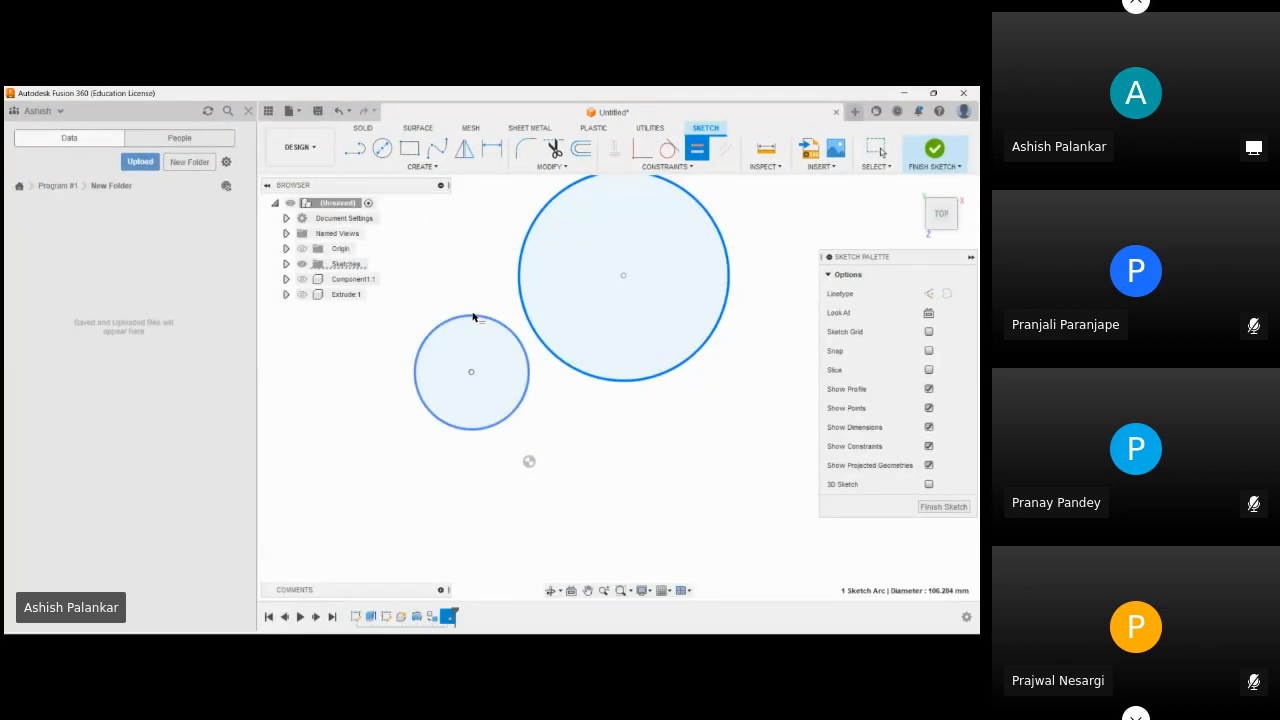
left_click(474, 319)
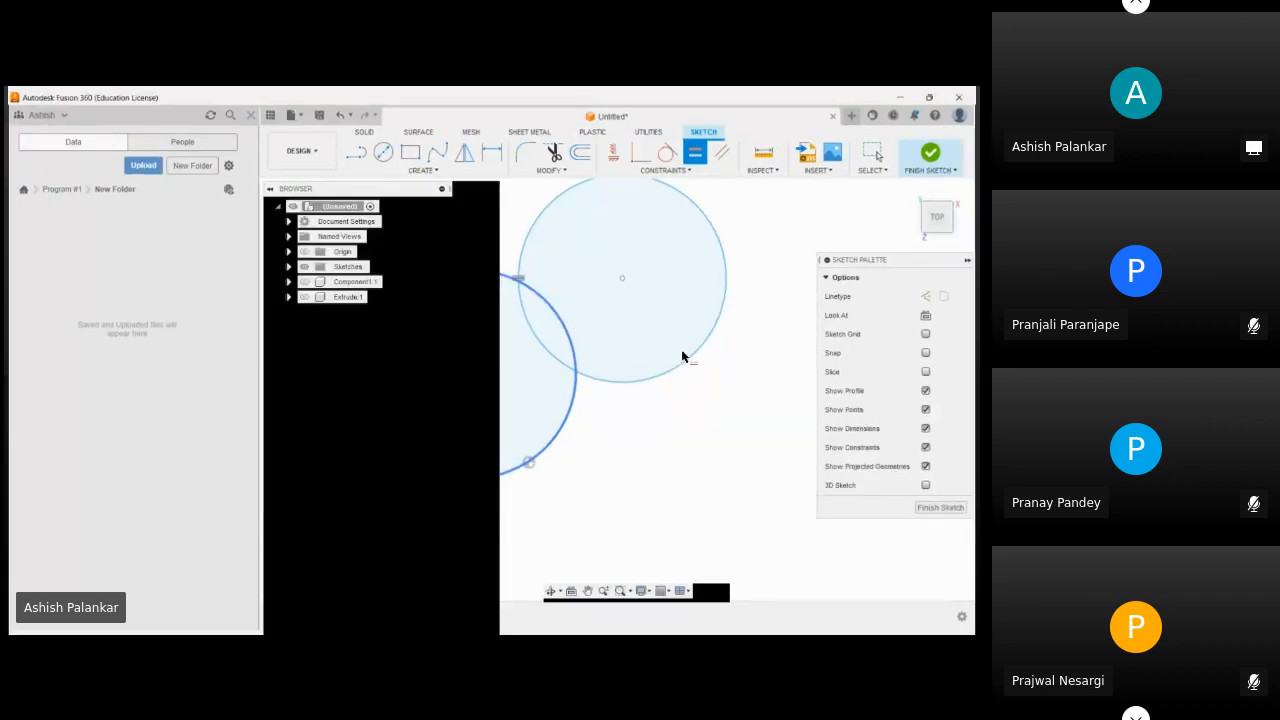
key("ctrl+z")
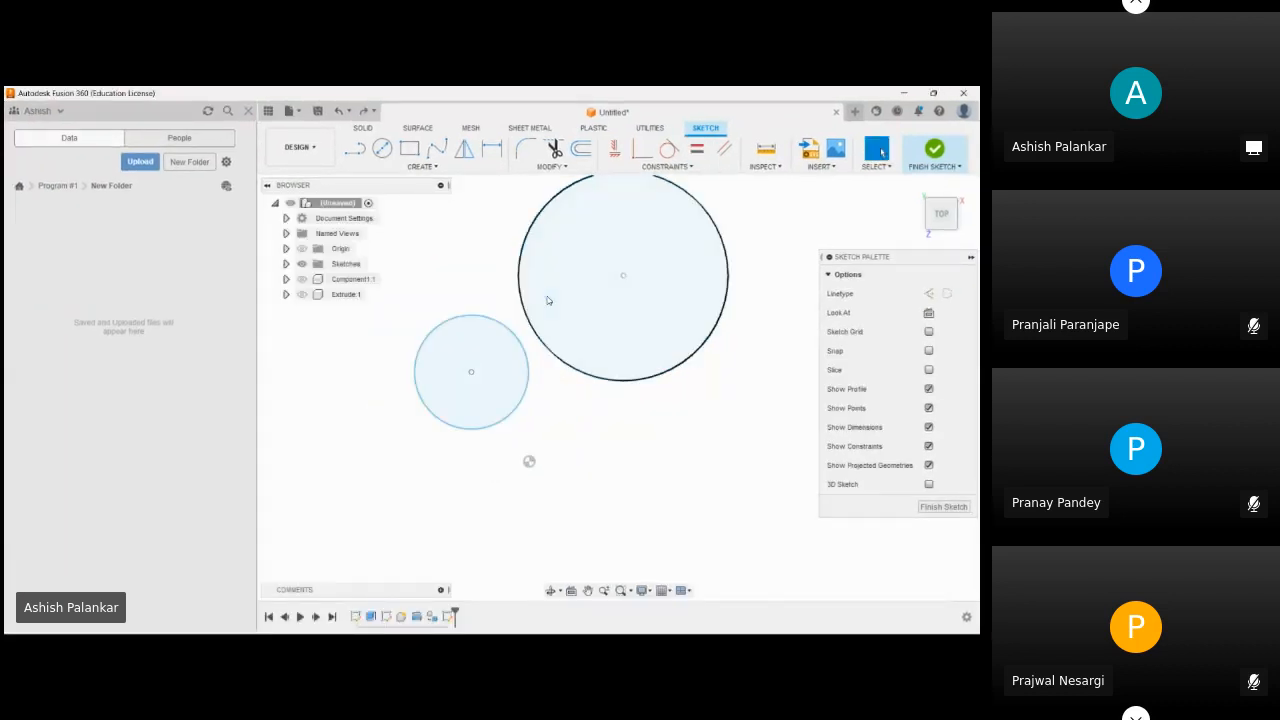
- Apply the Equal constraint with the small circle picked first, so the large circle takes its size
middle_click_drag(568, 378, 578, 432)
scroll(578, 435, "down", 2)
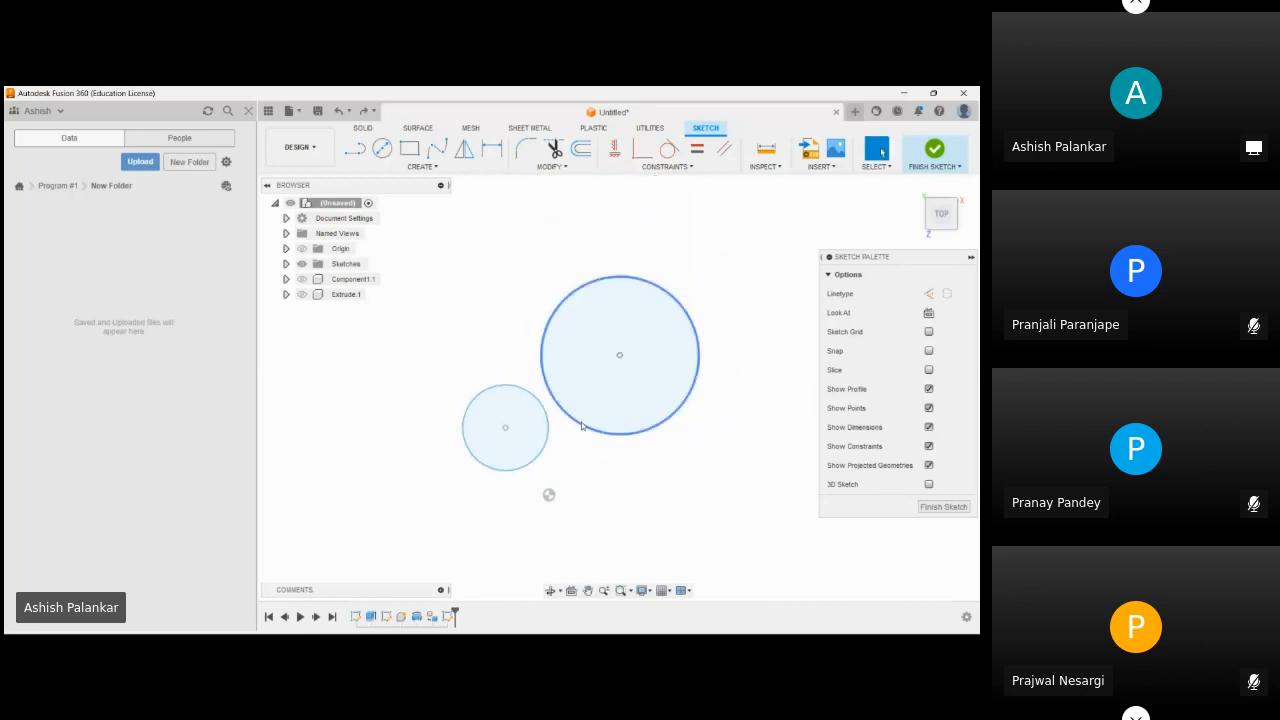
left_click(692, 169)
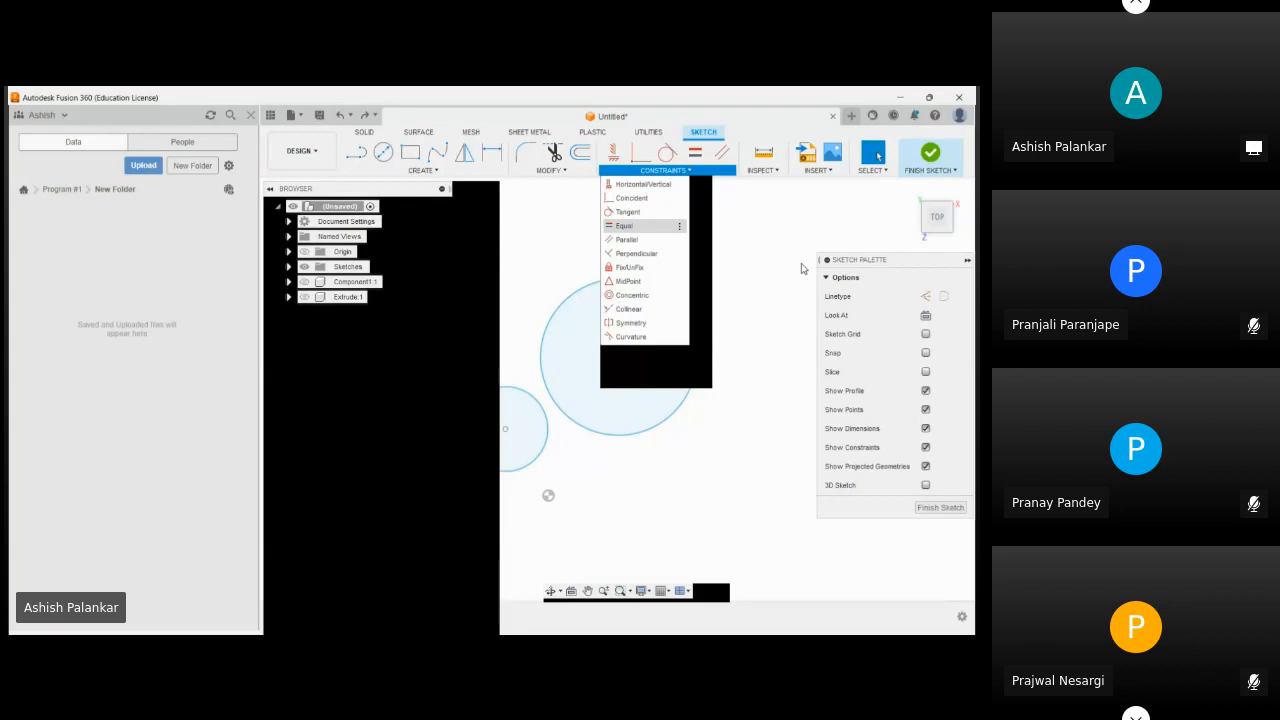
left_click(624, 225)
left_click(494, 392)
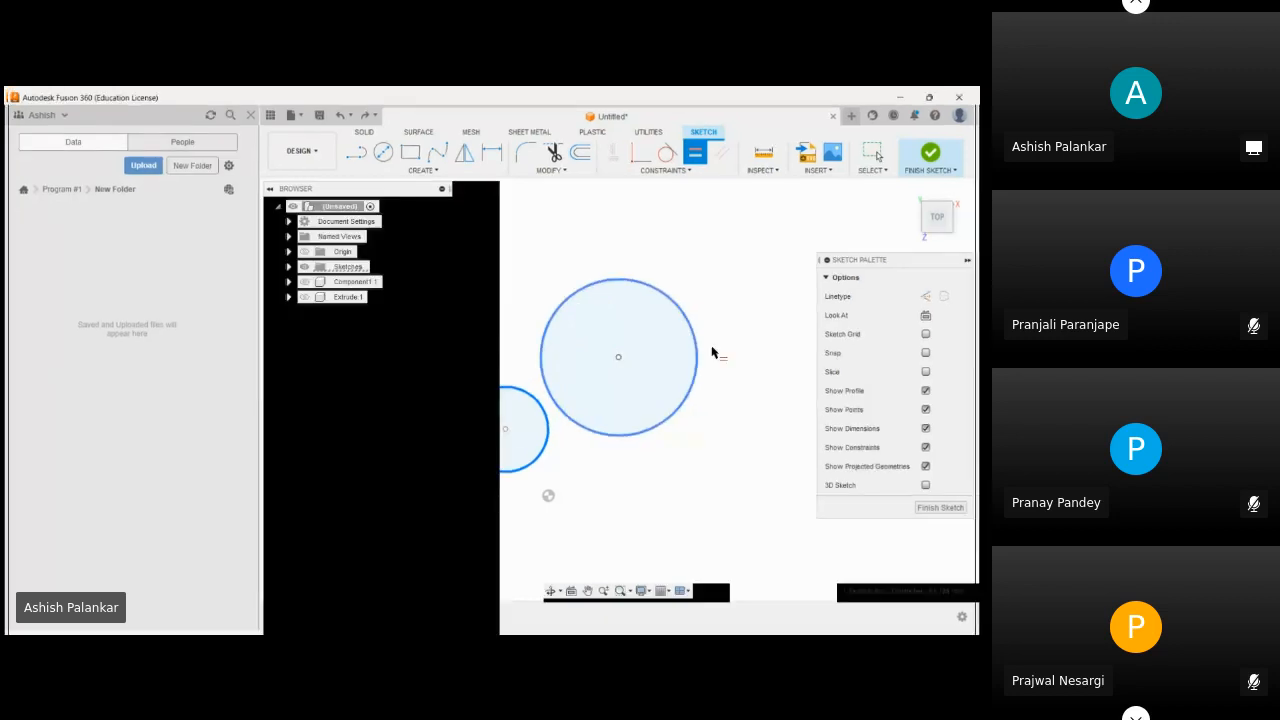
left_click(712, 352)
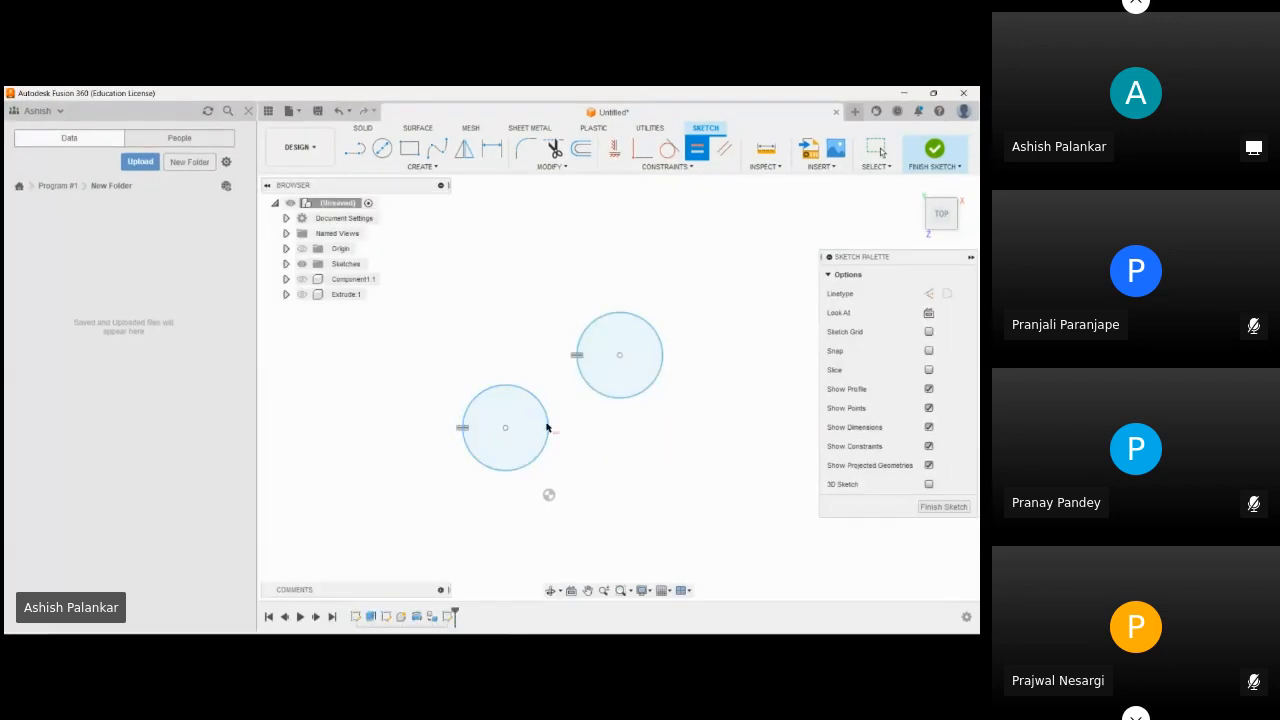
- Try to apply the Equal constraint to the same two circles again, and select the lower circle
middle_click_drag(483, 393, 486, 373)
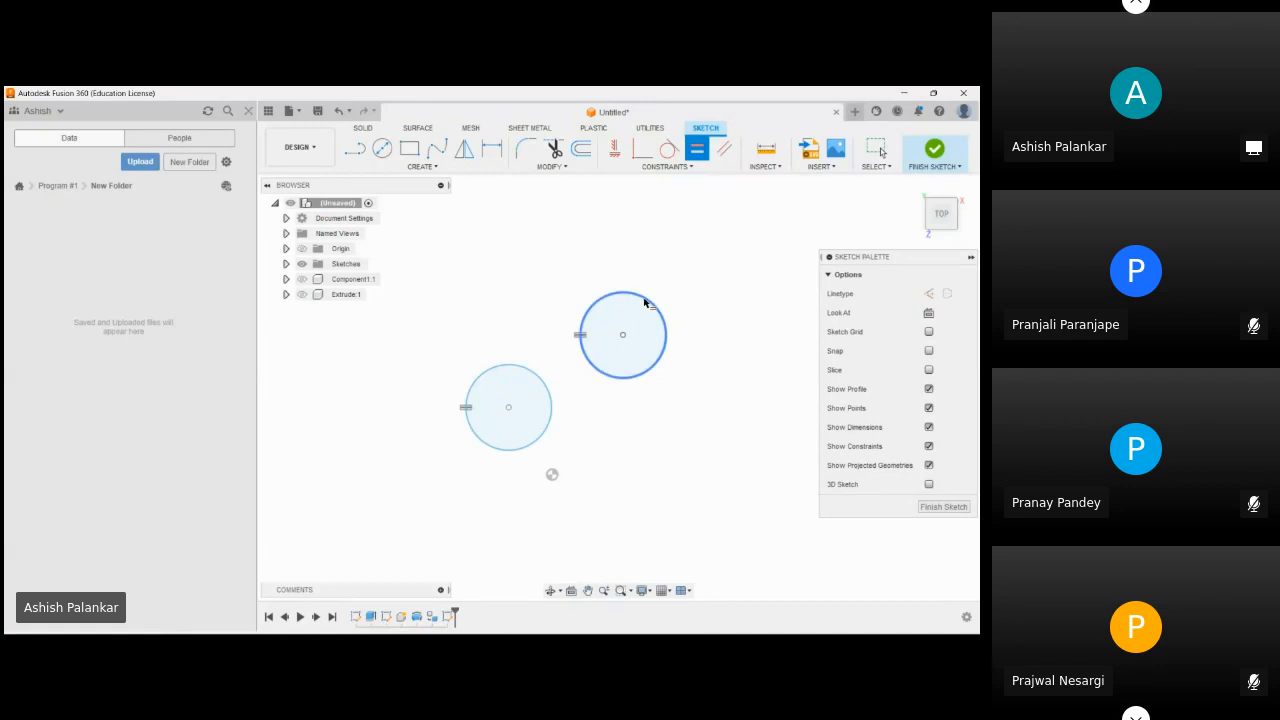
scroll(570, 360, "down", 1)
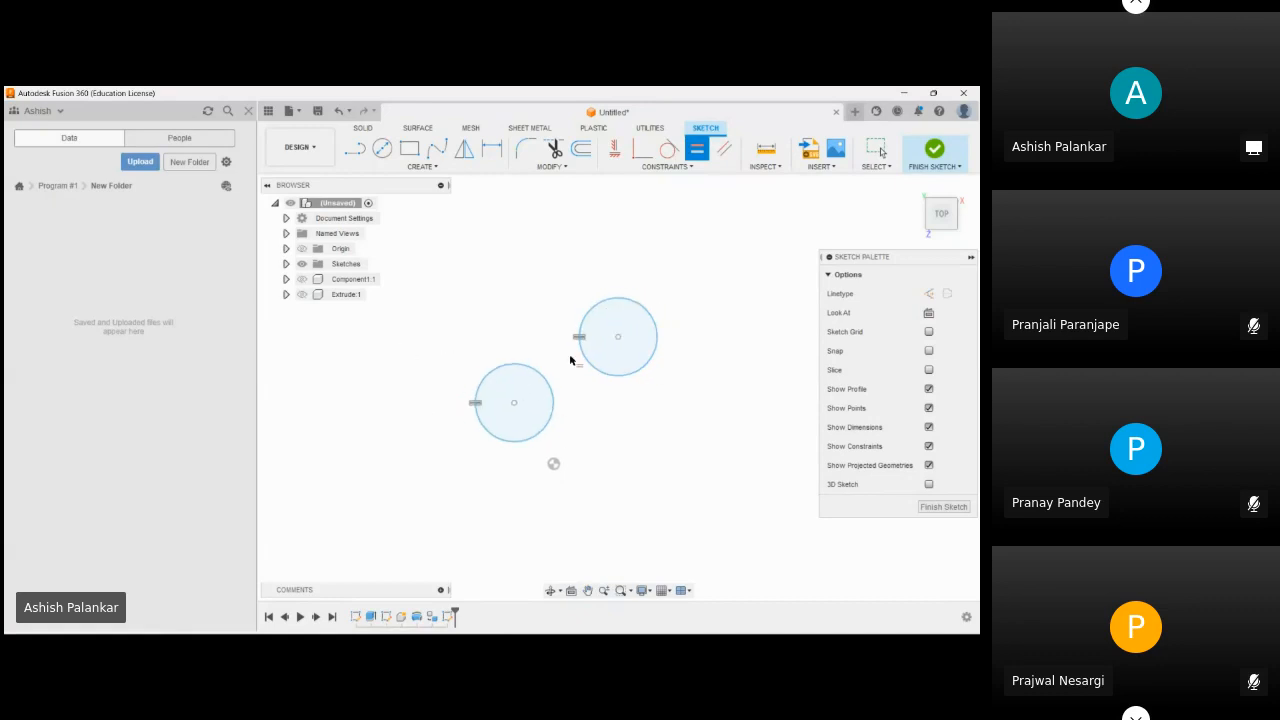
left_click(673, 168)
left_click(673, 168)
left_click(673, 167)
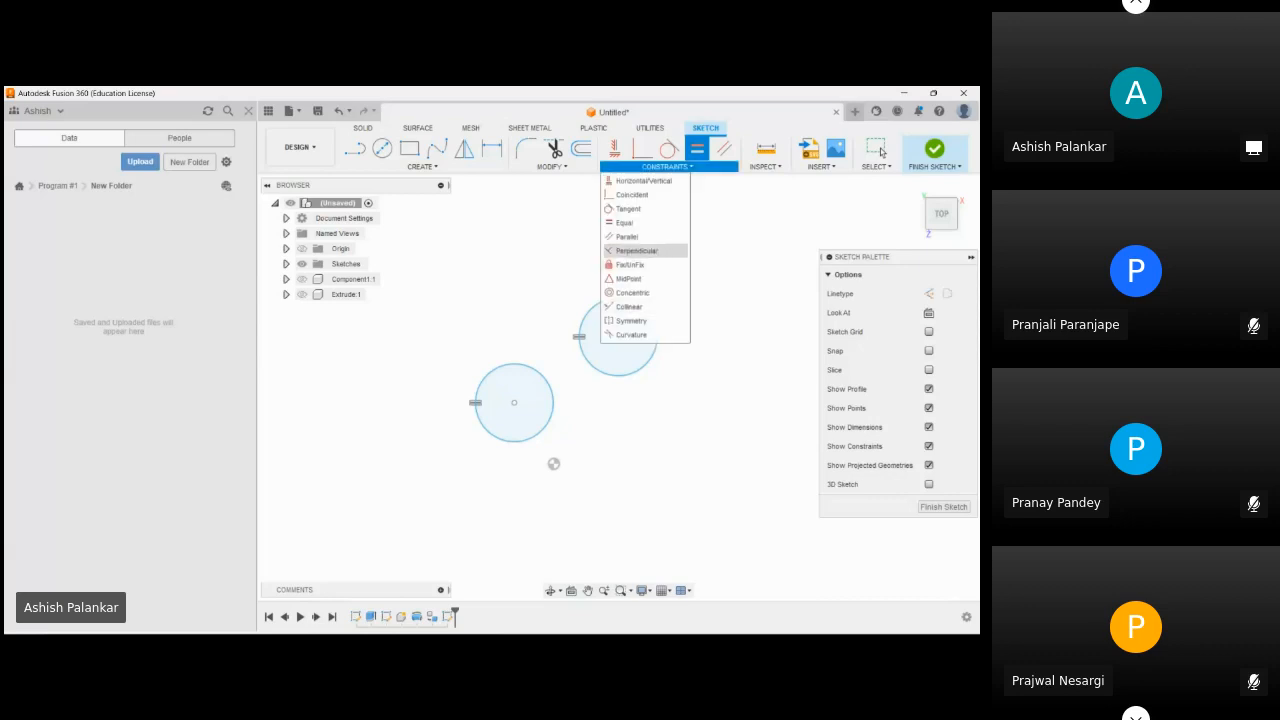
left_click(500, 285)
left_click(521, 363)
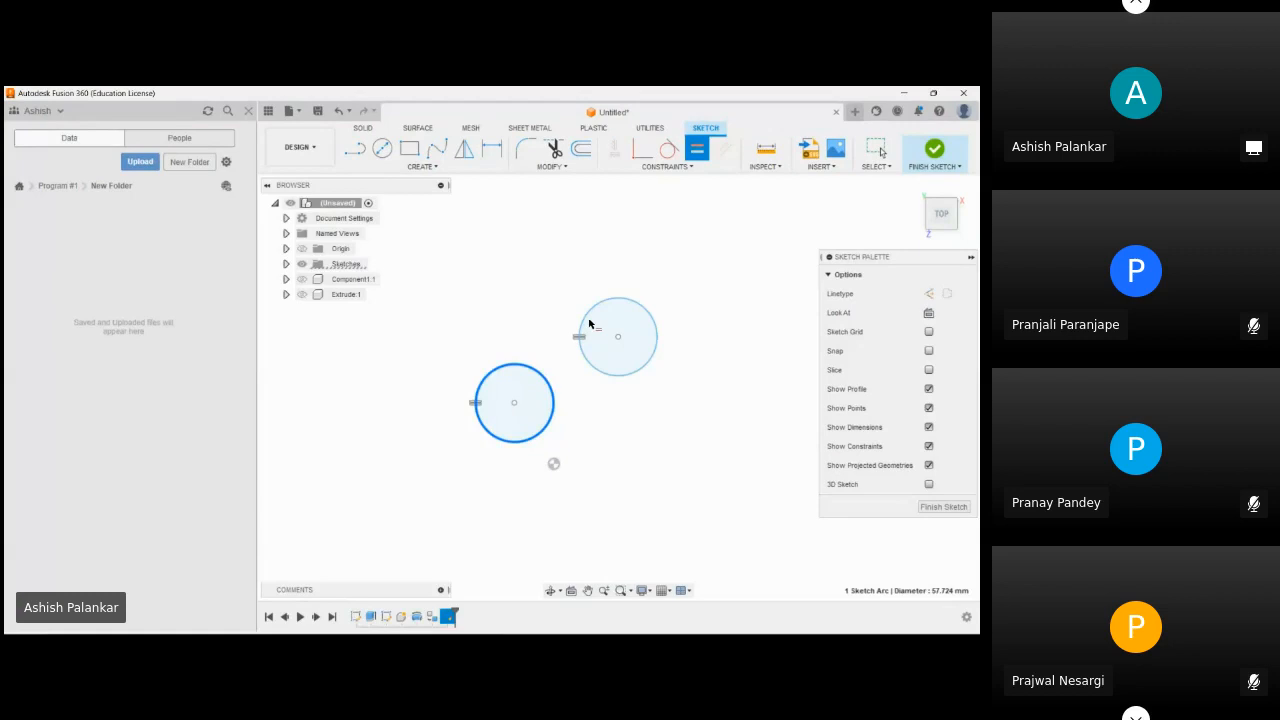
left_click(589, 320)
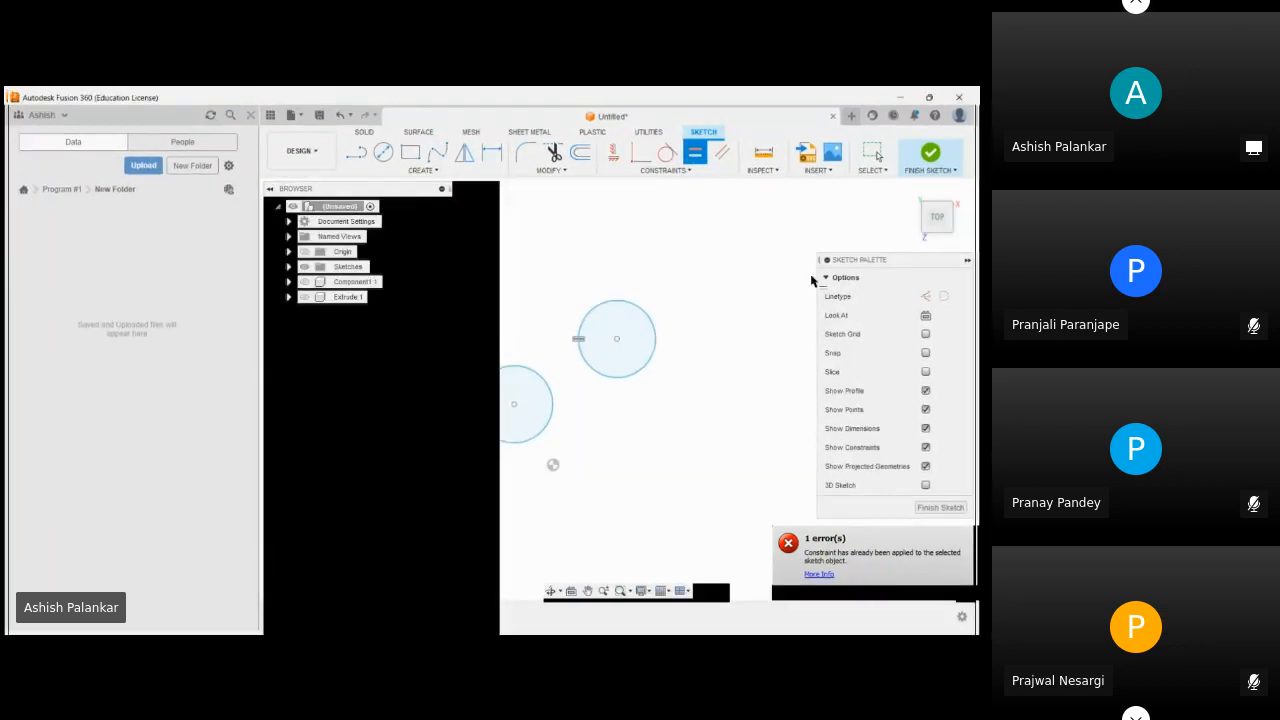
left_click(552, 395)
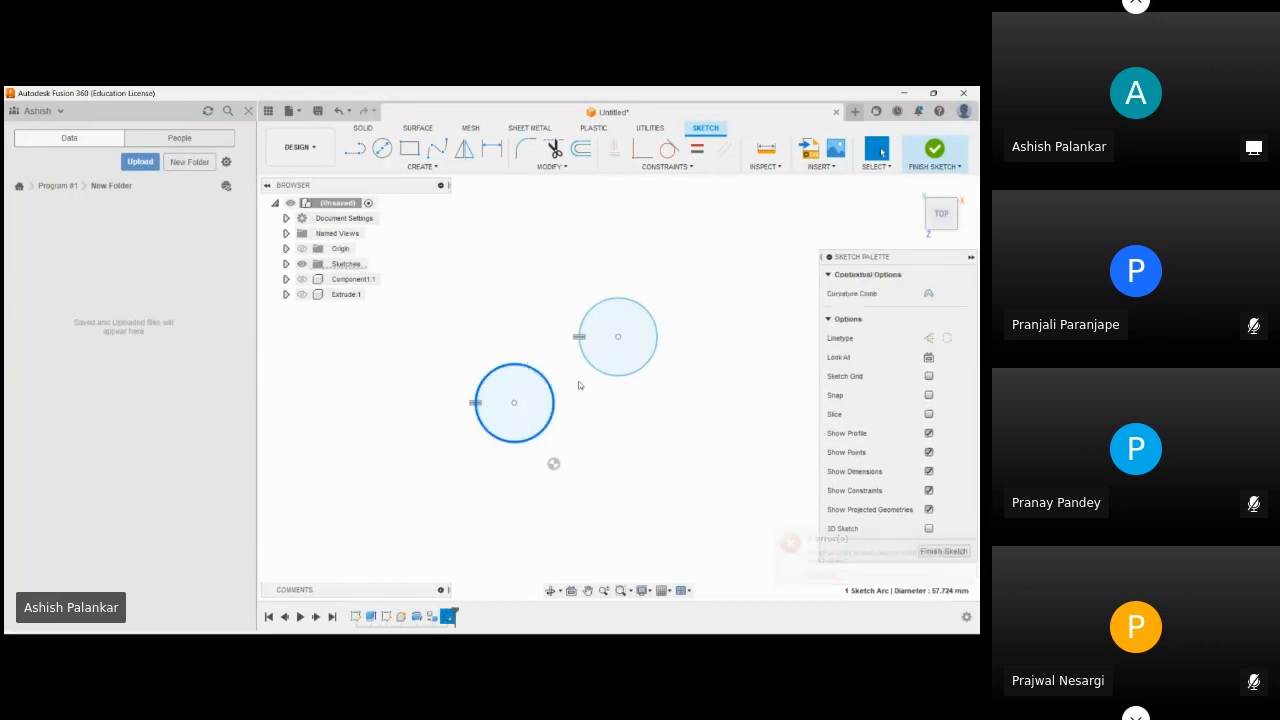
- Delete both circles from the sketch
left_click(592, 316, "shift")
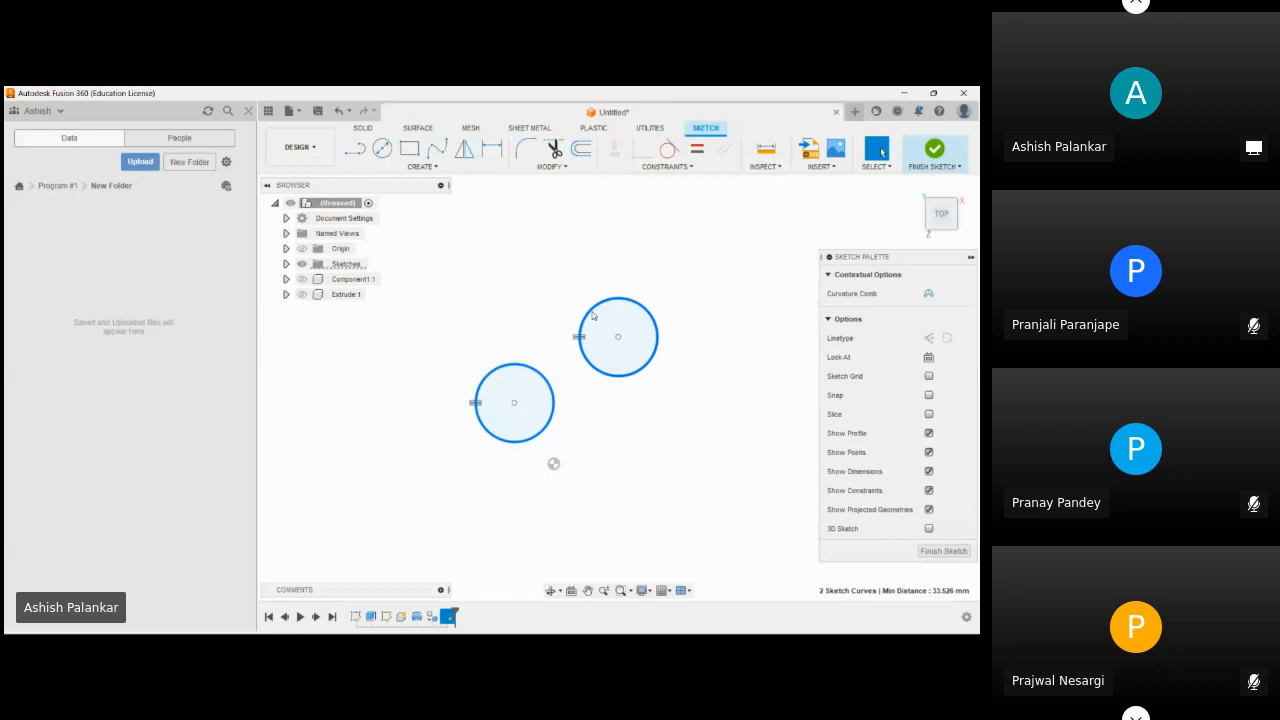
key("Delete")
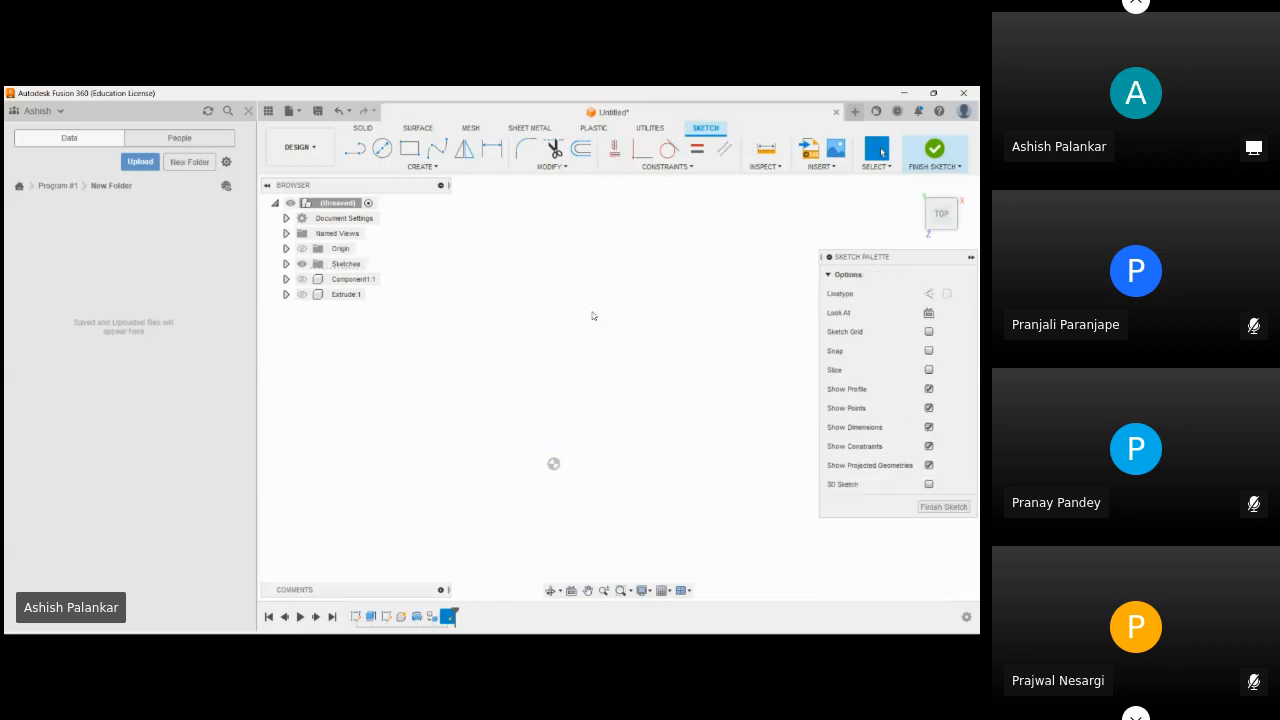
left_click(666, 166)
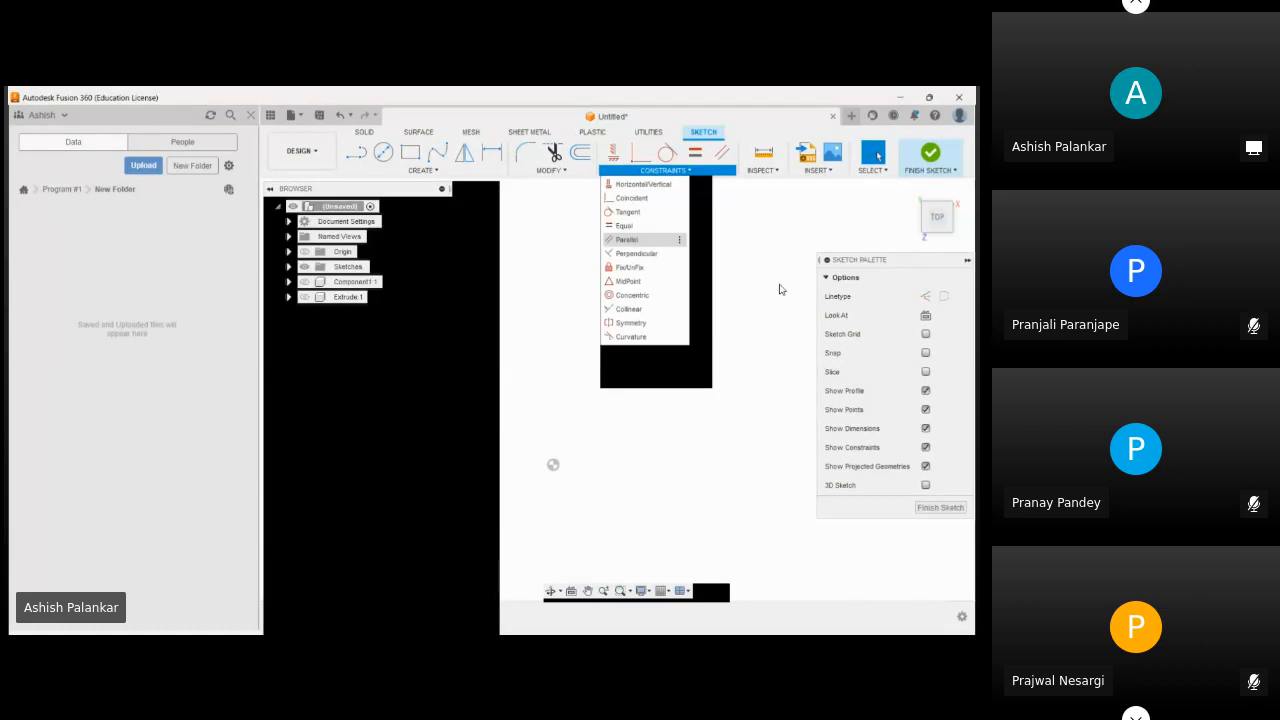
- Draw a vertical line upward from the origin
left_click(430, 170)
left_click(378, 185)
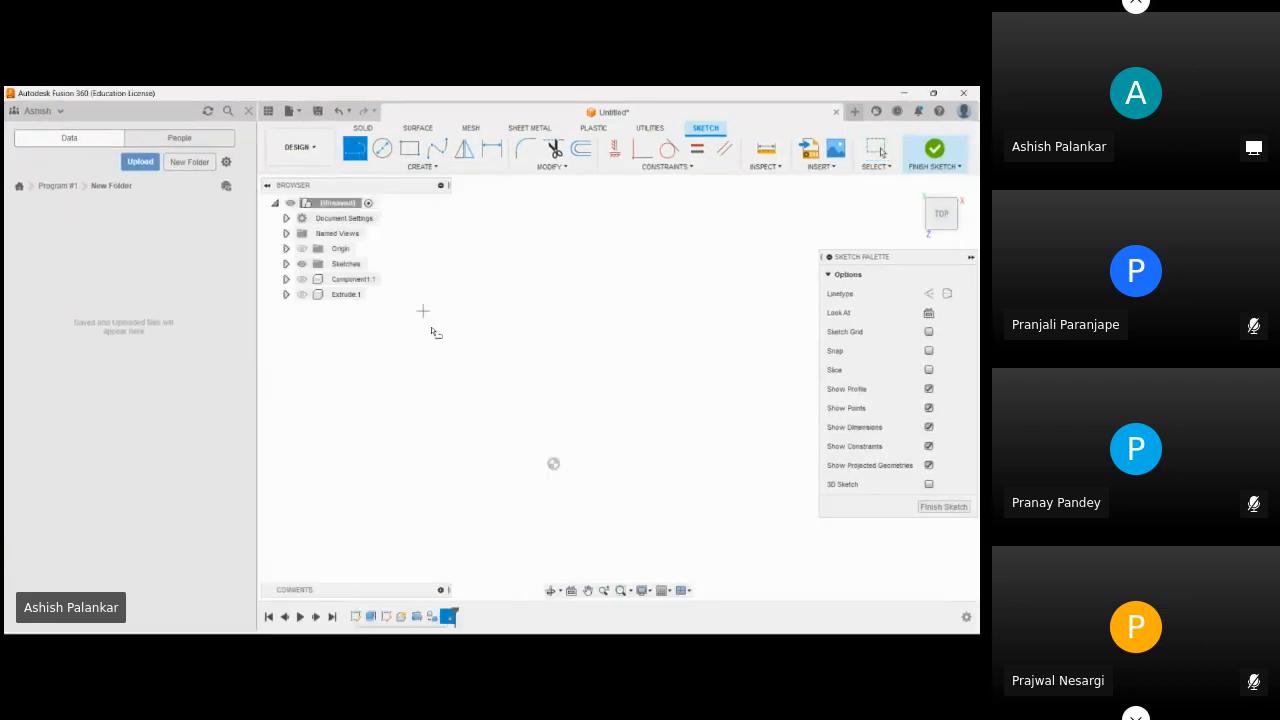
left_click(553, 464)
left_click(553, 276)
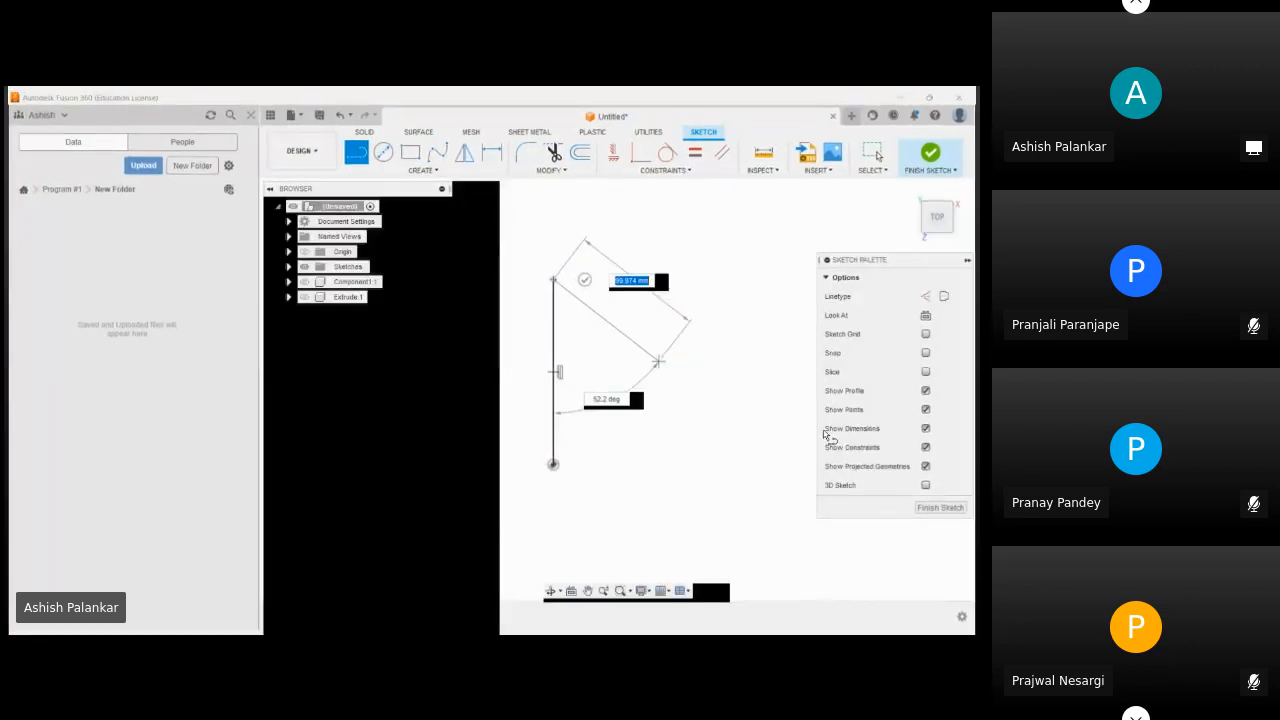
key("Escape")
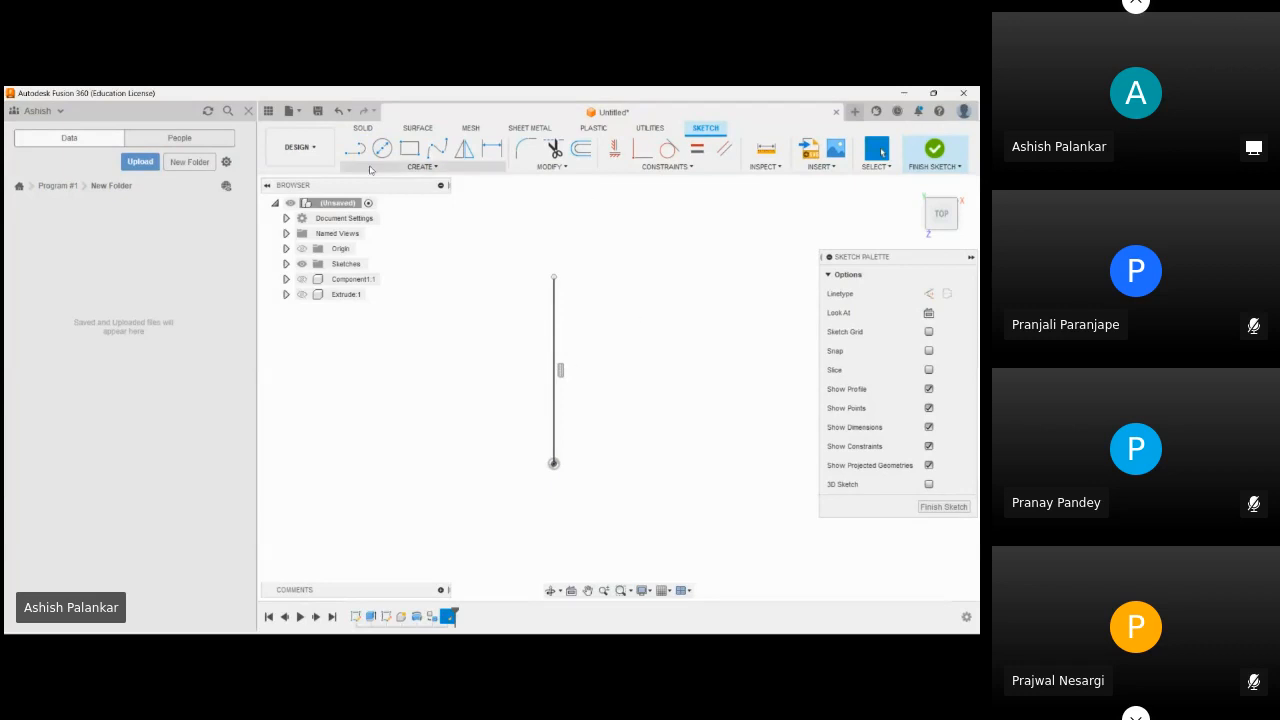
- Draw a slightly slanted line to the right of the vertical line, and delete it
key("l")
left_click(617, 463)
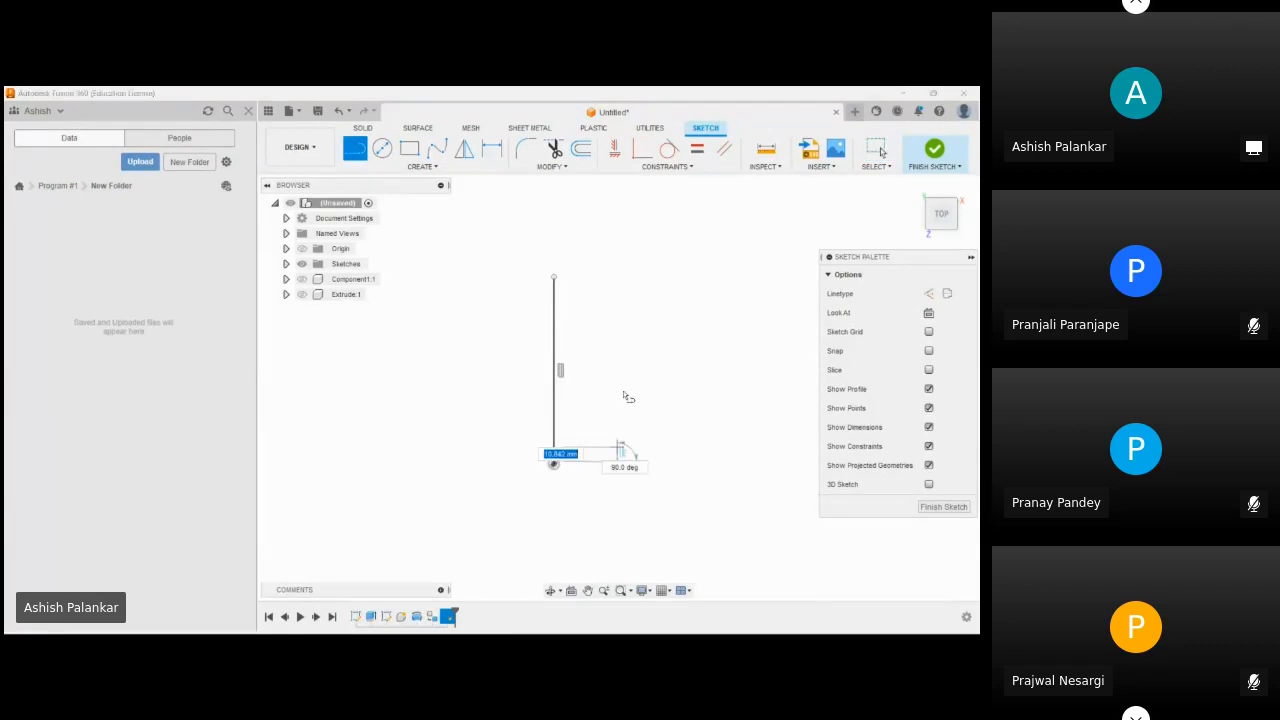
left_click(630, 272)
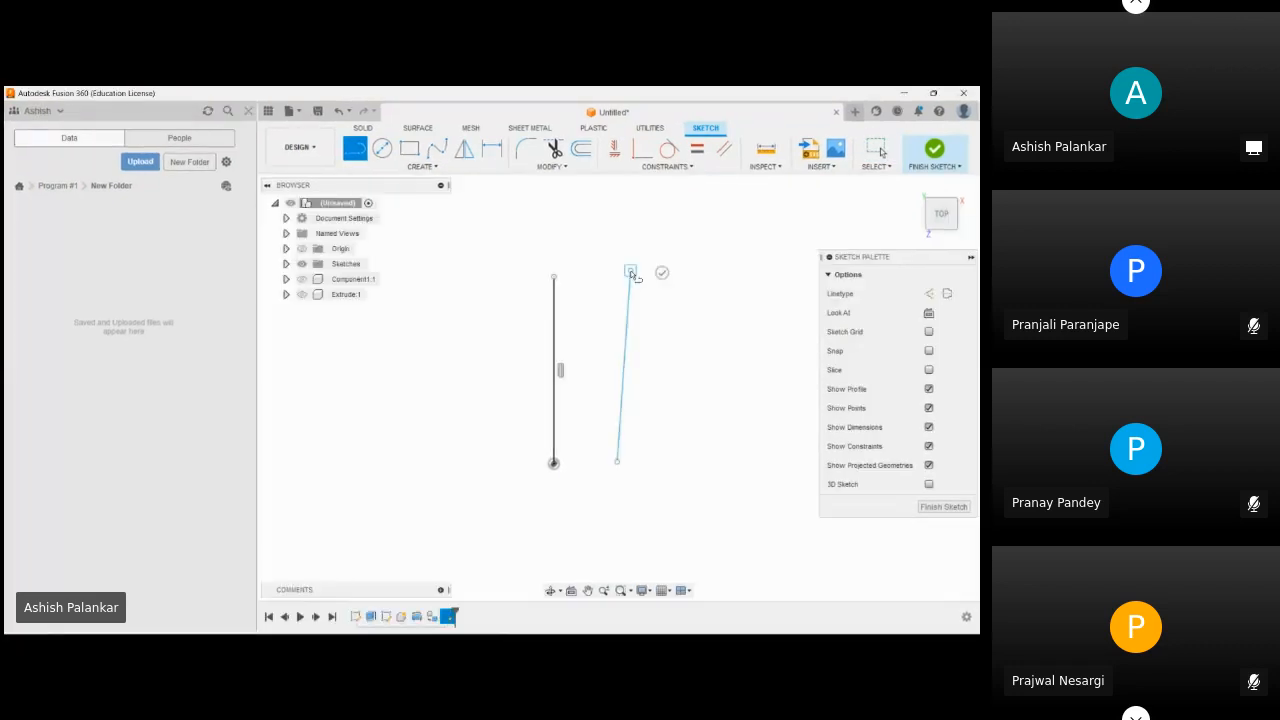
key("Escape")
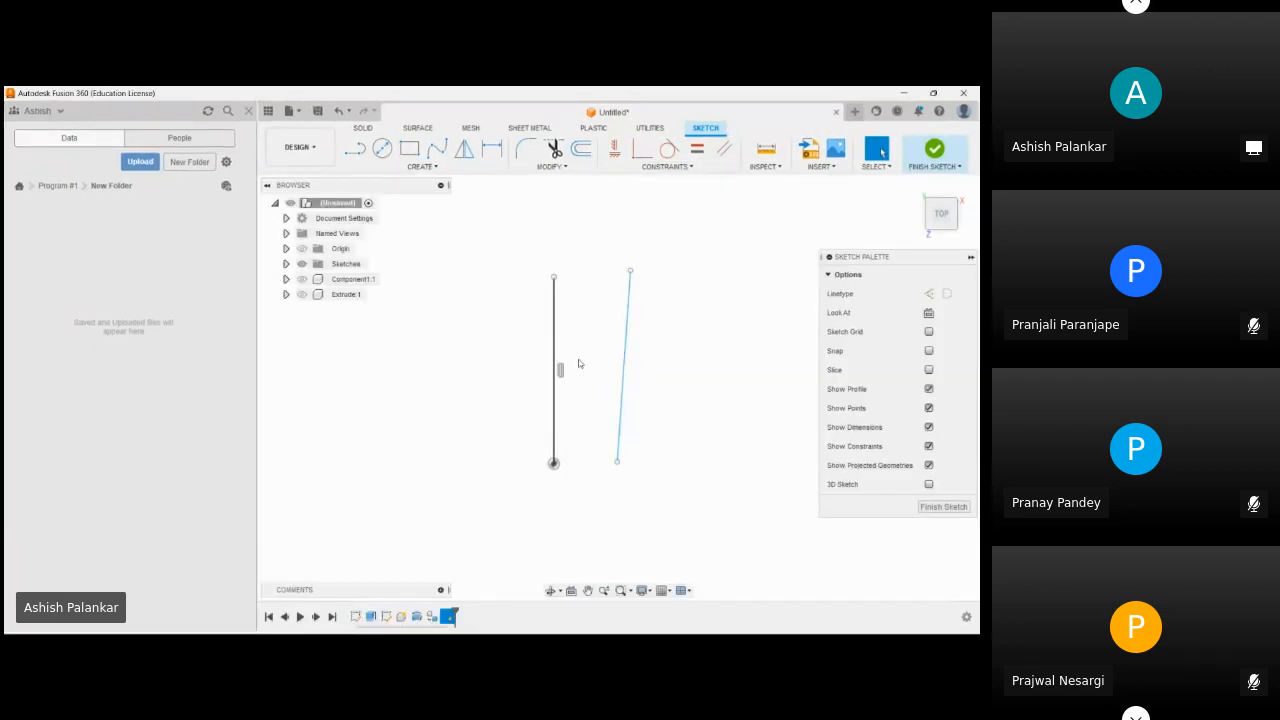
left_click(626, 362)
key("Delete")
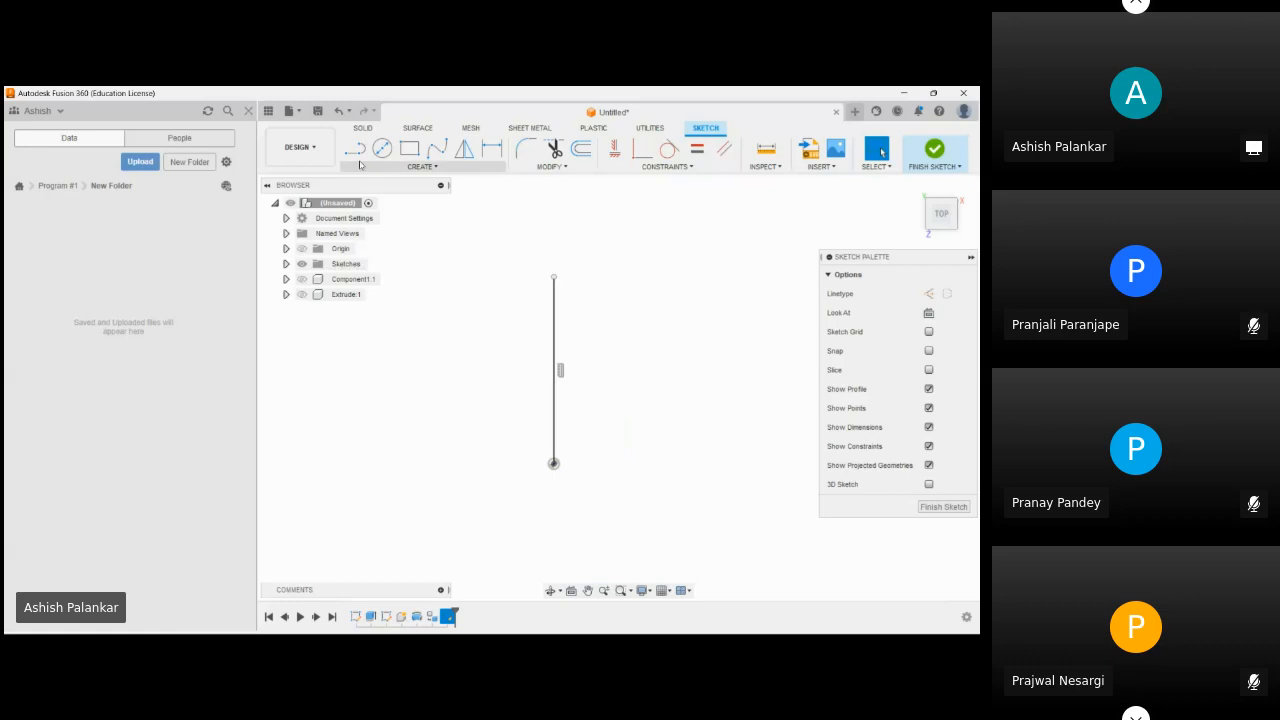
- Draw a second vertical line about 140 mm long to the right of the first one
left_click(626, 467)
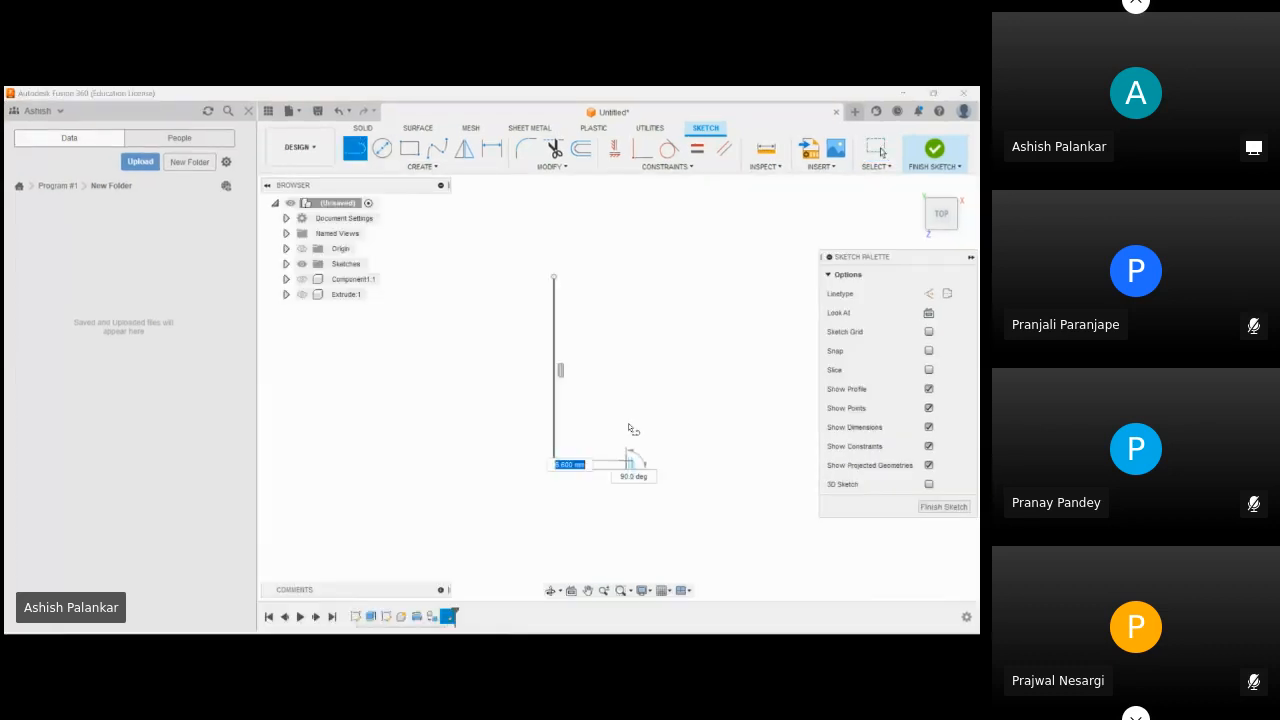
left_click(626, 280)
key("Escape")
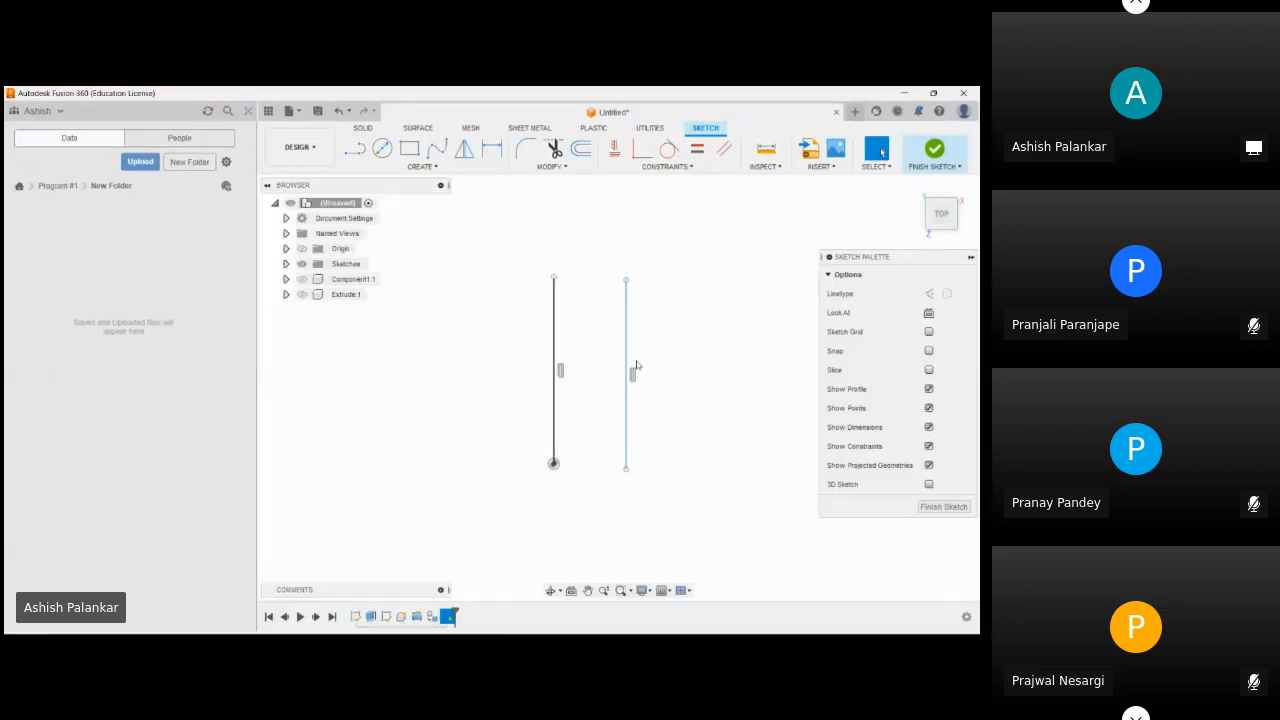
- Try to apply the Parallel constraint to the two vertical lines, and delete the right-hand line
left_click(724, 149)
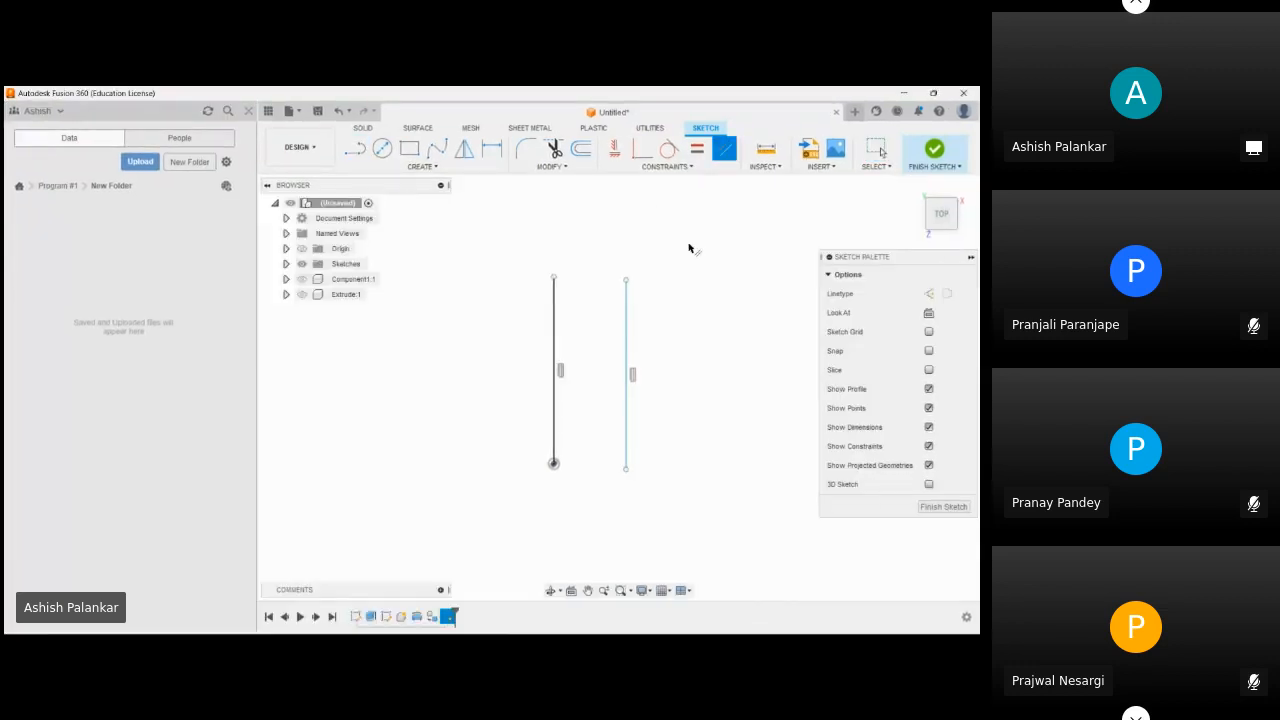
left_click(627, 315)
left_click(553, 320)
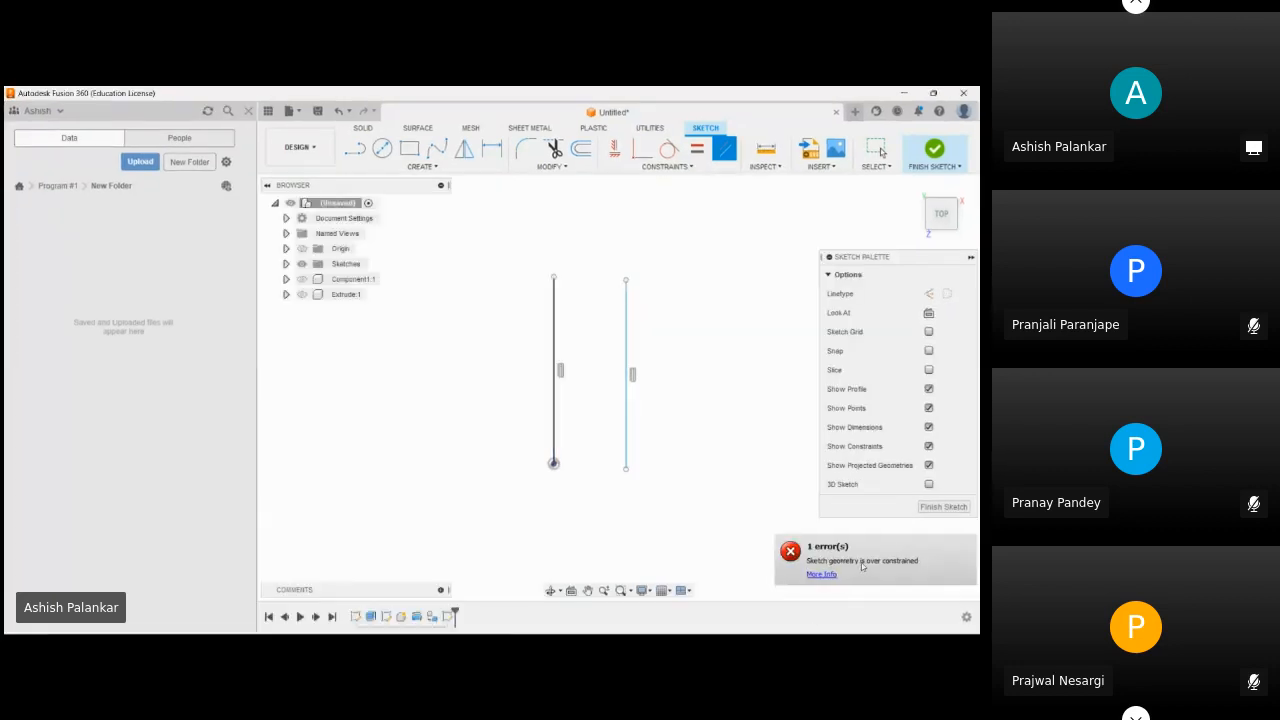
key("Escape")
left_click(627, 362)
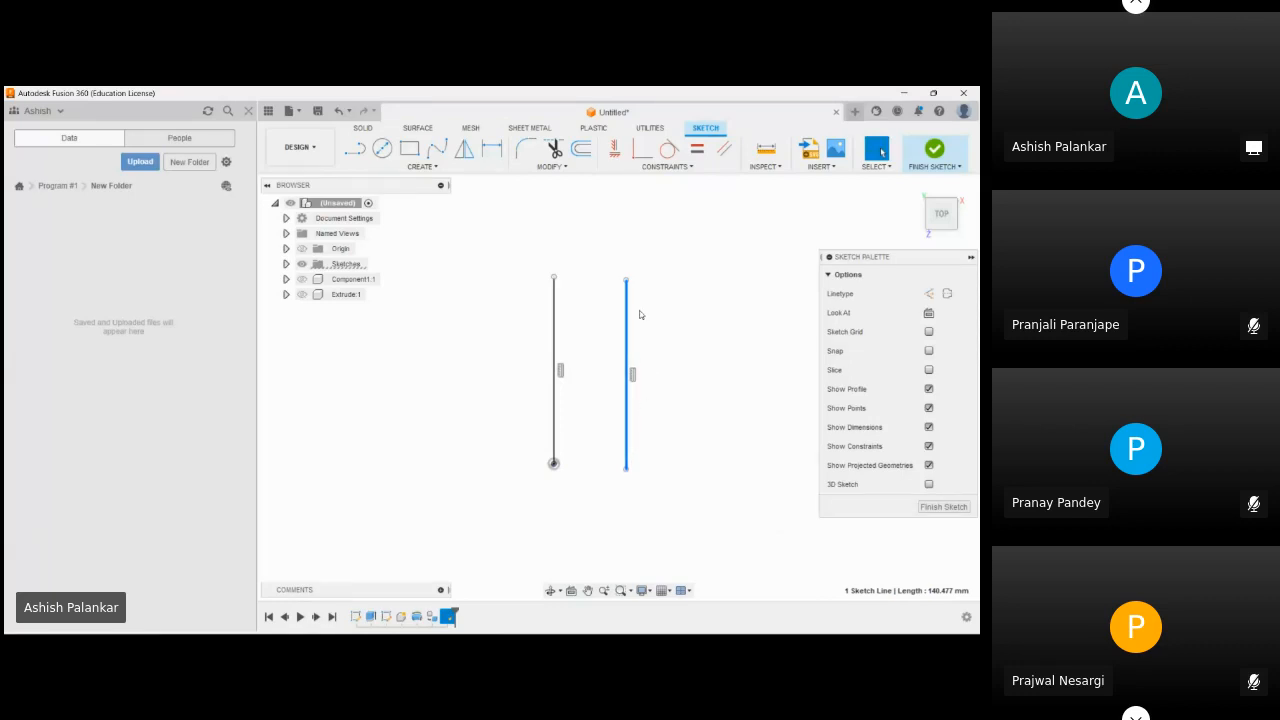
key("Delete")
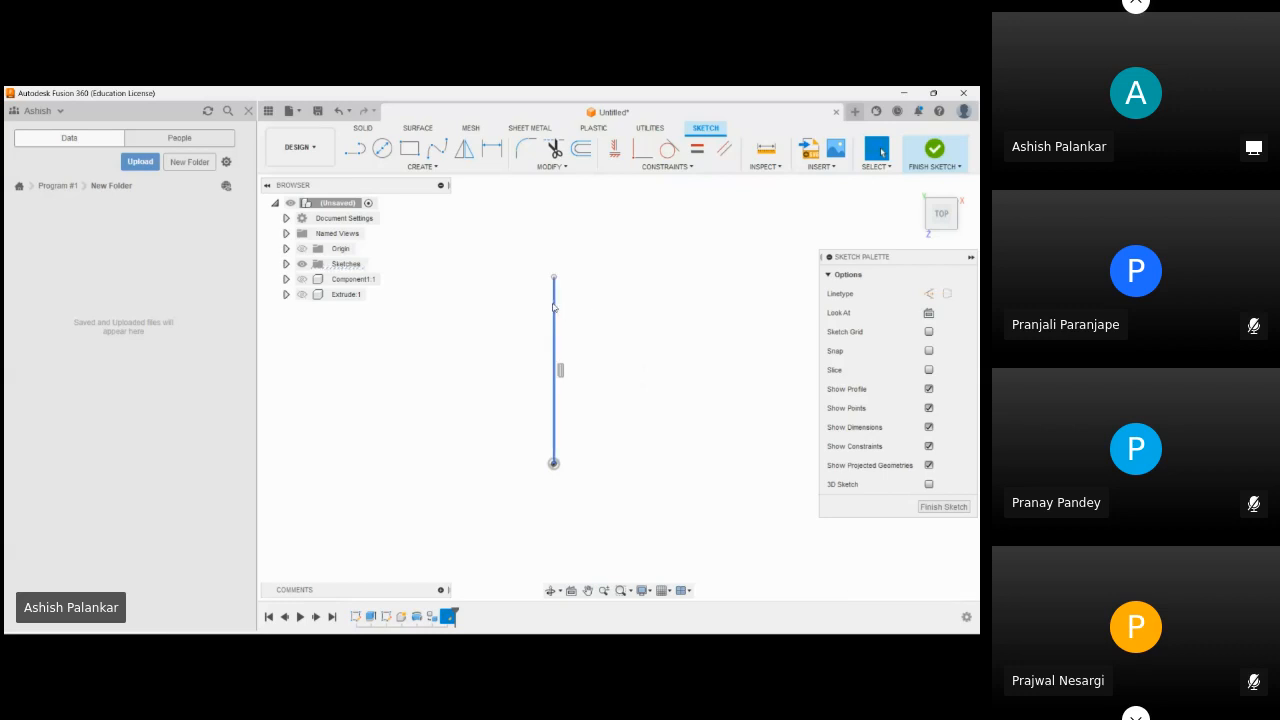
- Draw a line about 119 mm long to the right from the vertical line's upper half, perpendicular to it
left_click(668, 166)
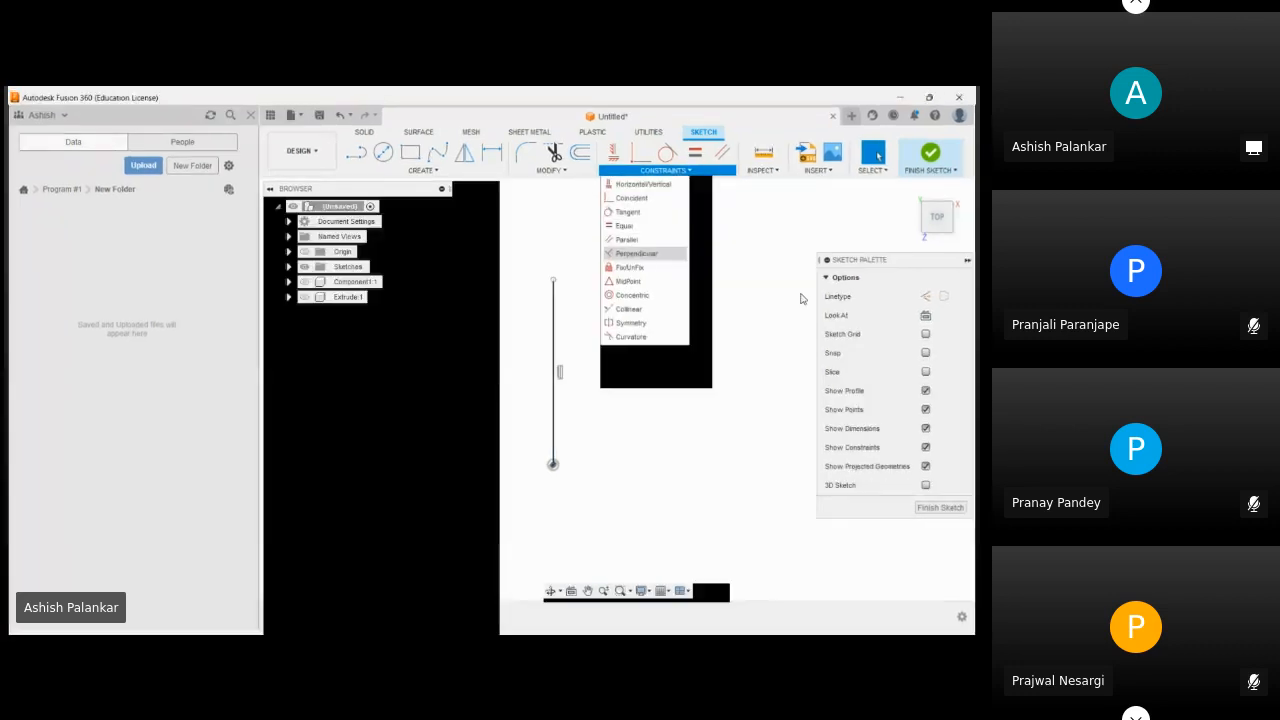
left_click(423, 170)
left_click(365, 180)
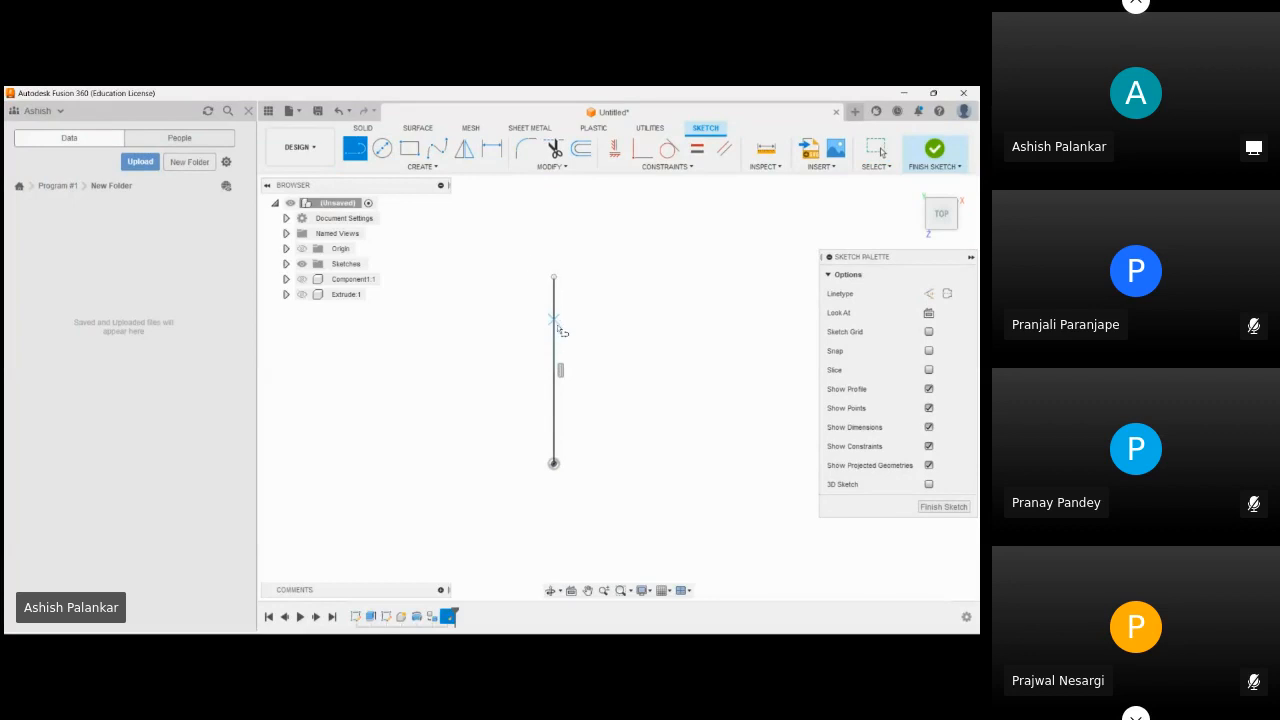
left_click(554, 353)
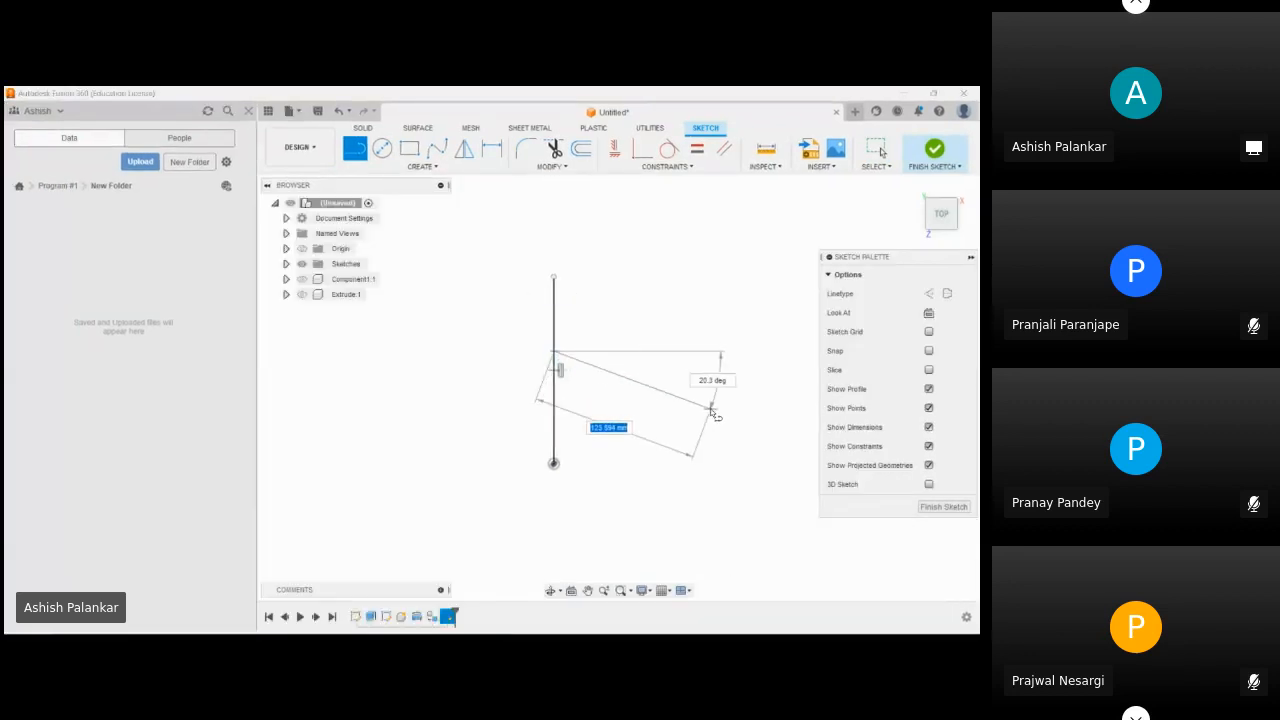
left_click(714, 350)
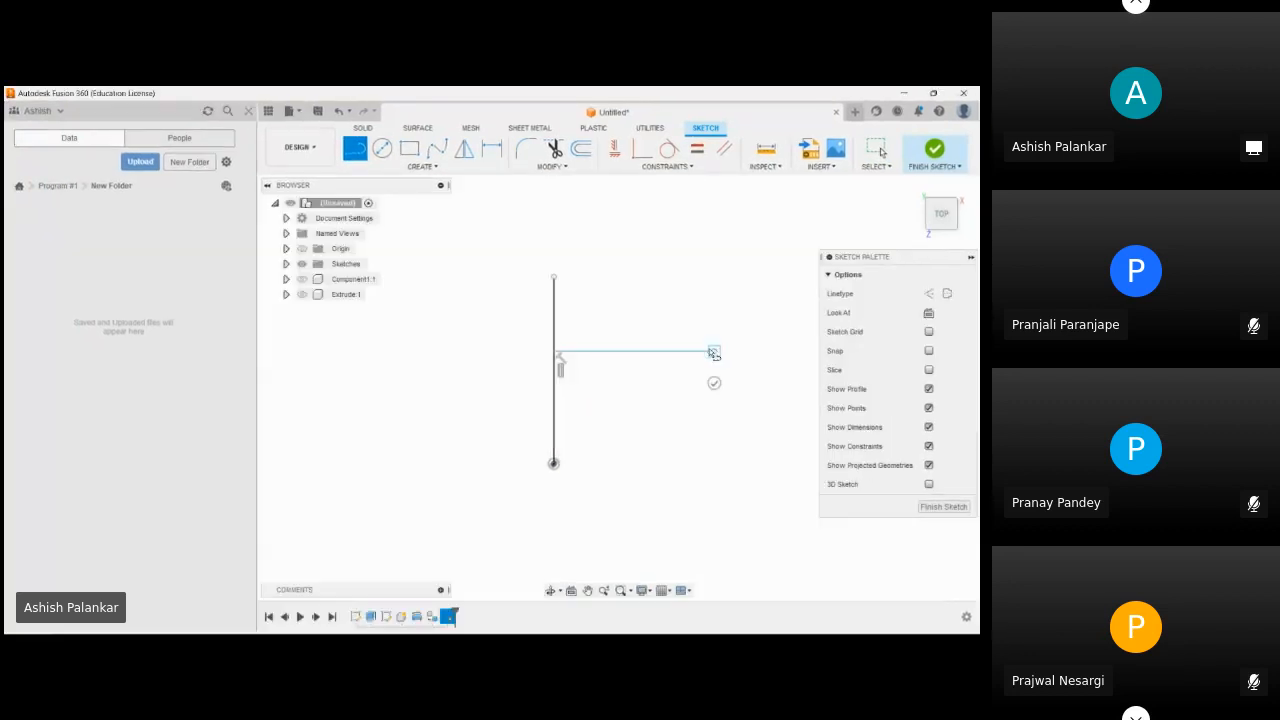
key("Escape")
- Examine the Perpendicular and Vertical constraint symbols where the two lines meet, and the sketch display options
scroll(562, 360, "up", 2)
scroll(562, 360, "up", 1)
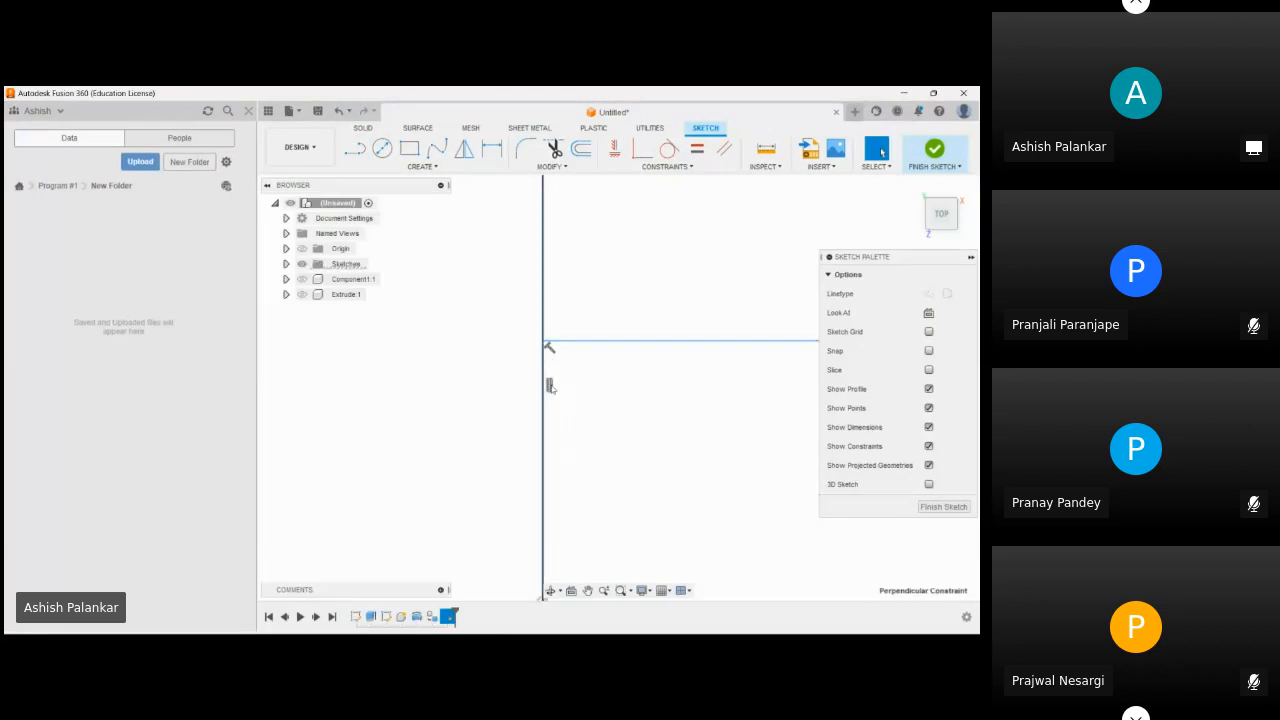
scroll(555, 365, "down", 1)
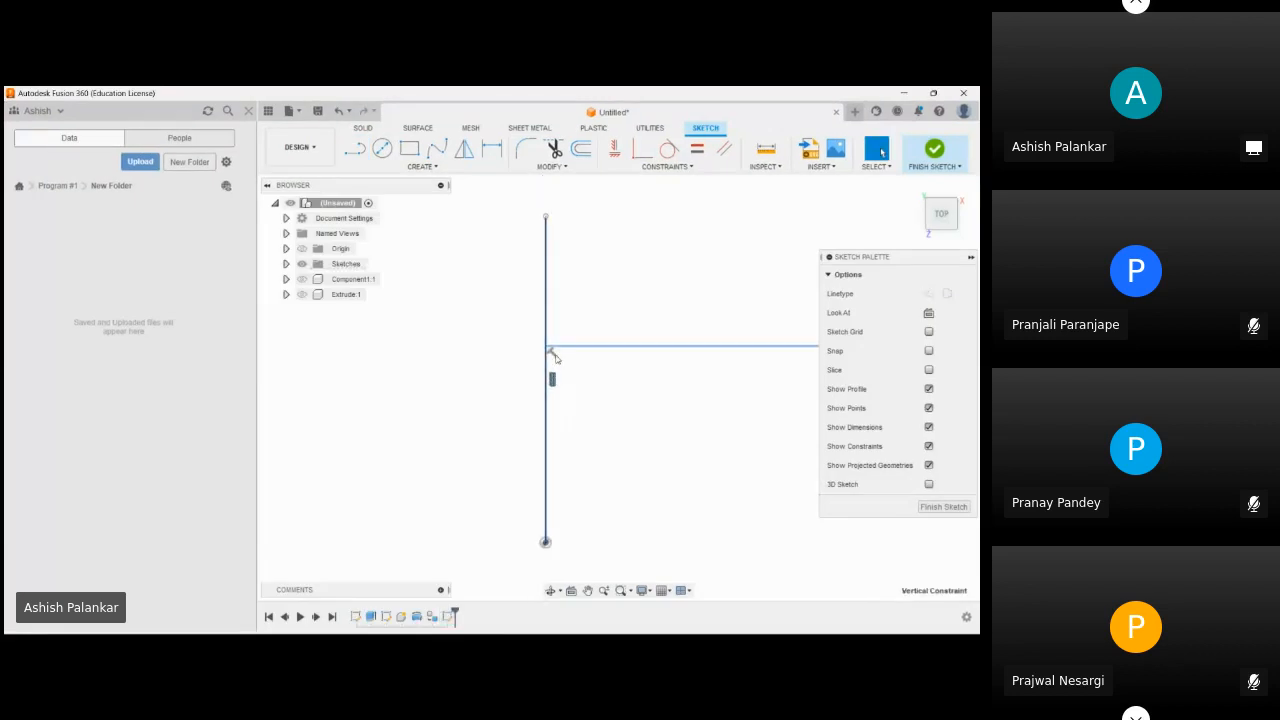
scroll(553, 370, "down", 1)
middle_click_drag(614, 364, 581, 350)
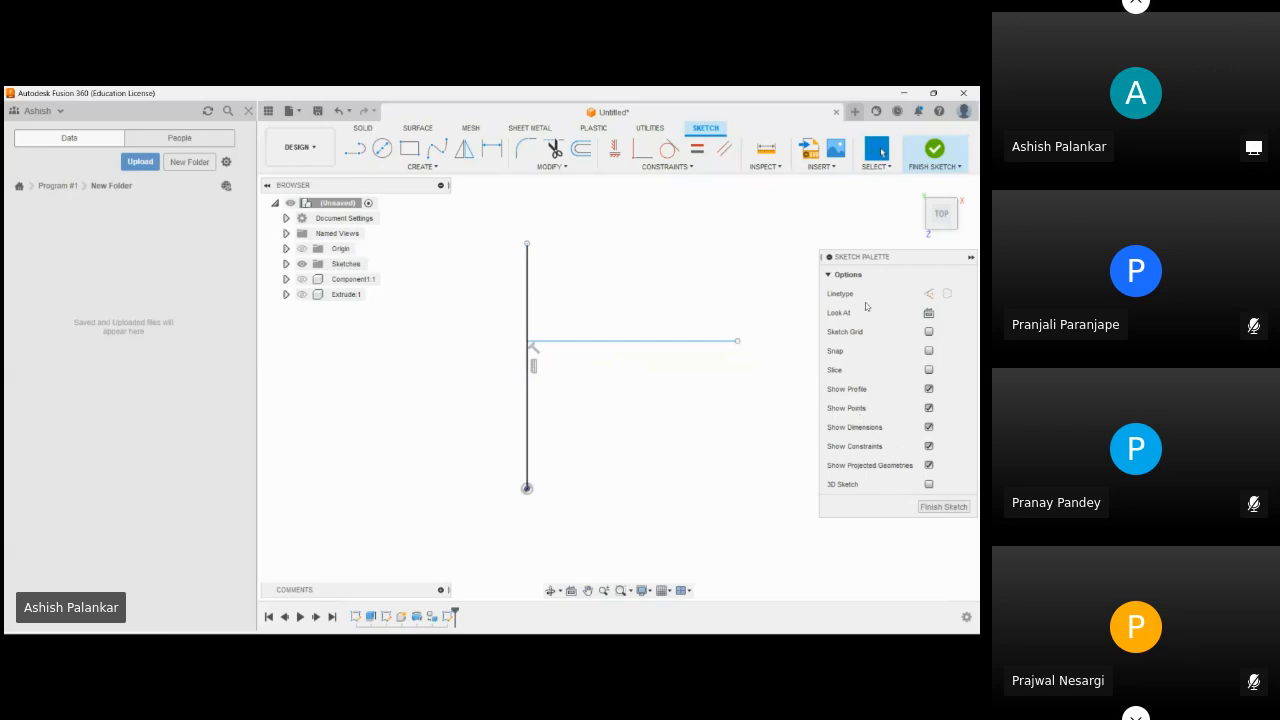
left_click(929, 446)
left_click(929, 446)
left_click(929, 428)
left_click(929, 389)
scroll(599, 370, "down", 1)
left_click(596, 345)
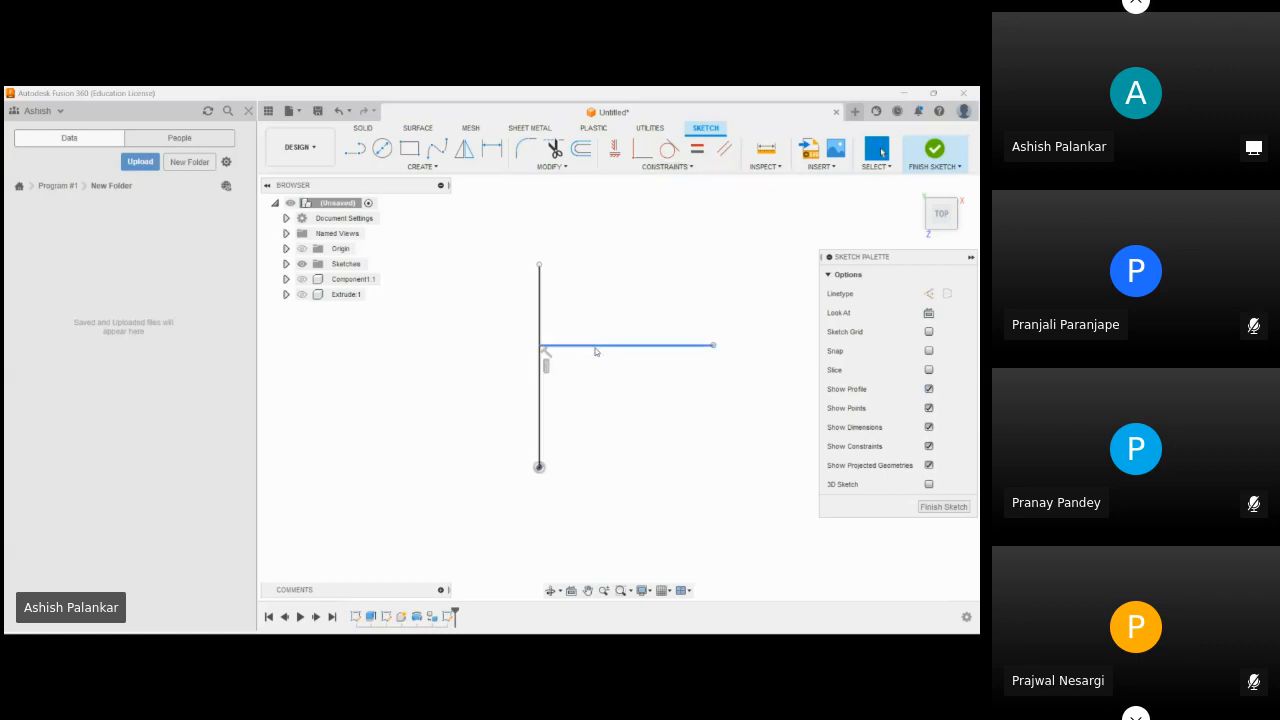
left_click(469, 285)
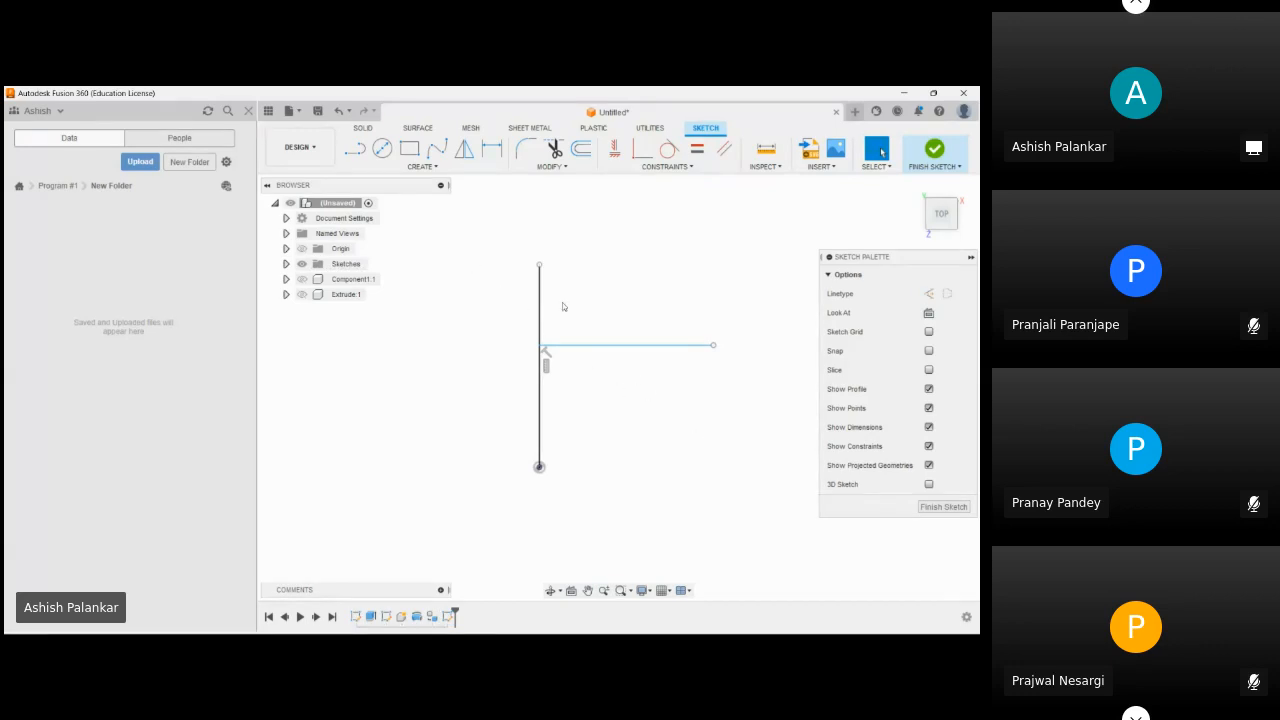
- Select both the vertical and the horizontal line and delete them
left_click(541, 317)
left_click(577, 346)
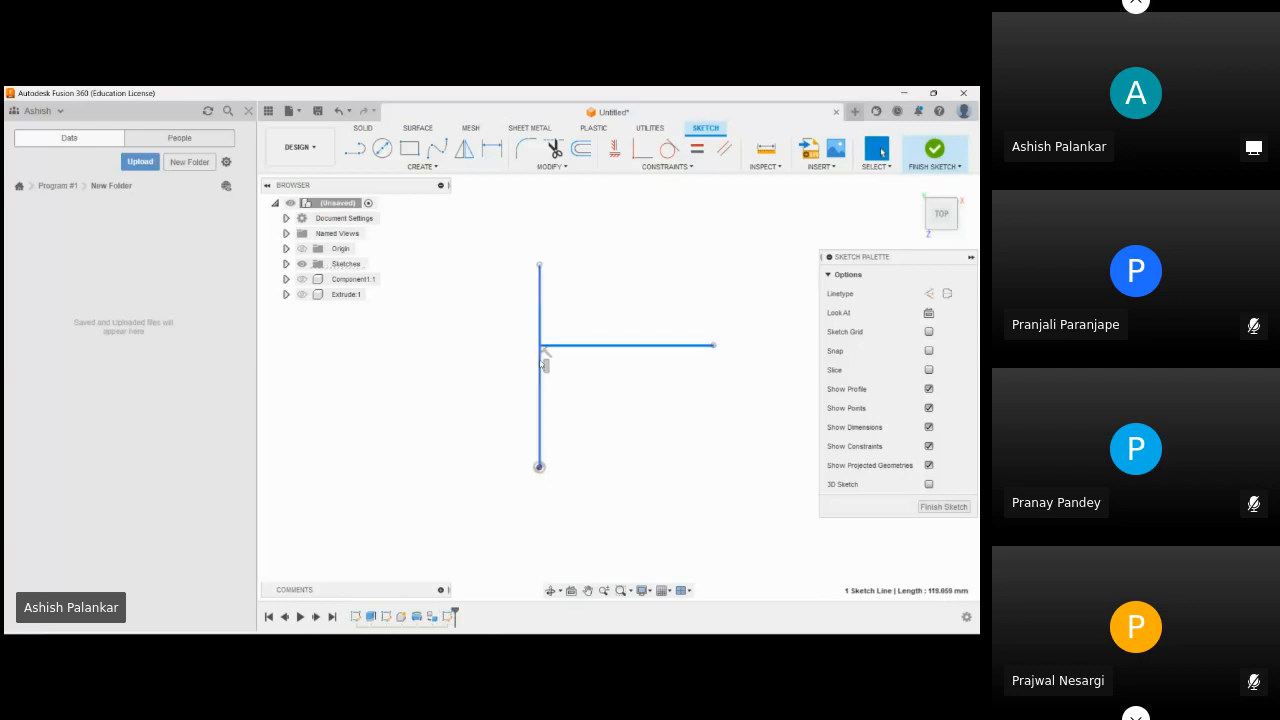
left_click(541, 352, "shift")
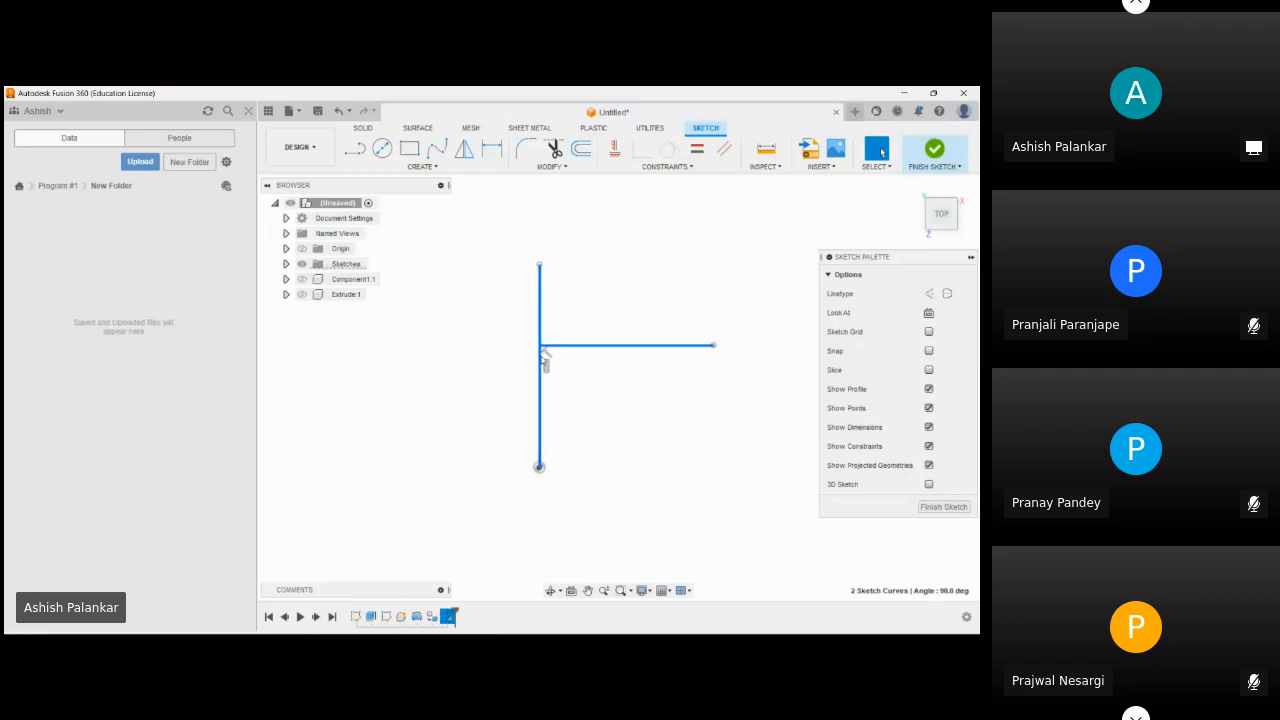
- Draw a vertical line about 147 mm long upward from the origin and convert it to a construction line
left_click(665, 167)
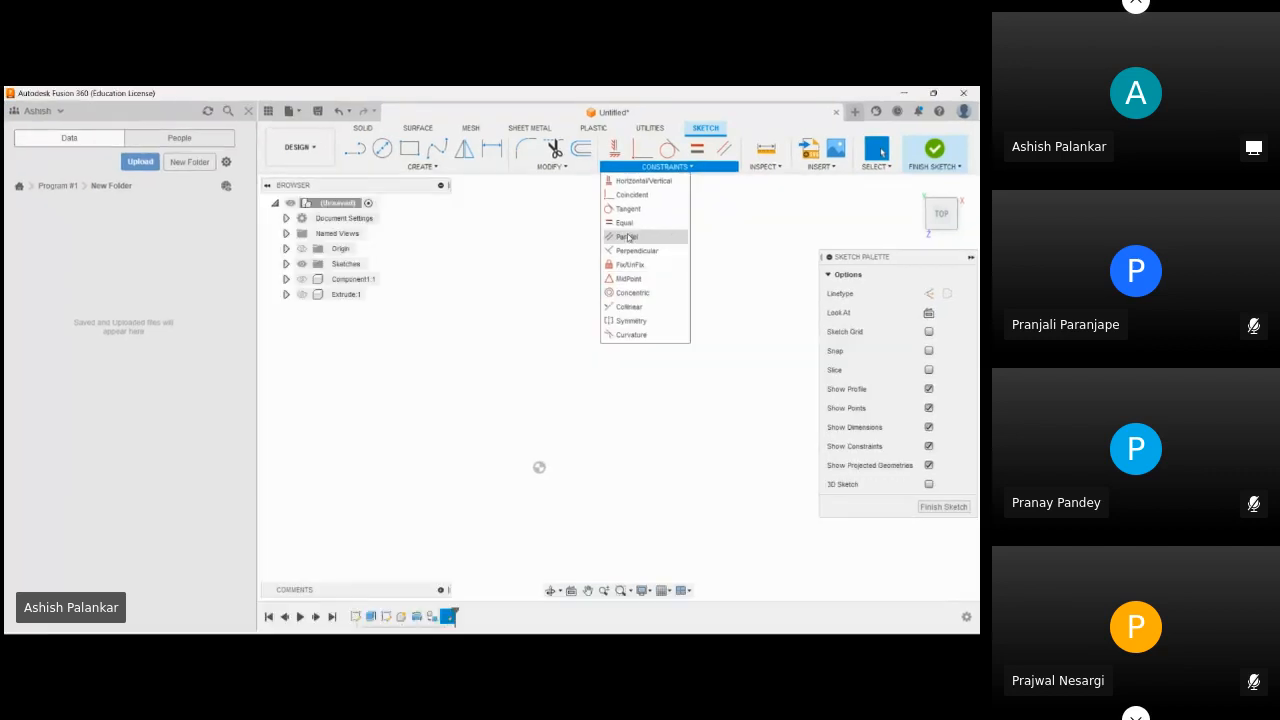
left_click(422, 169)
left_click(359, 183)
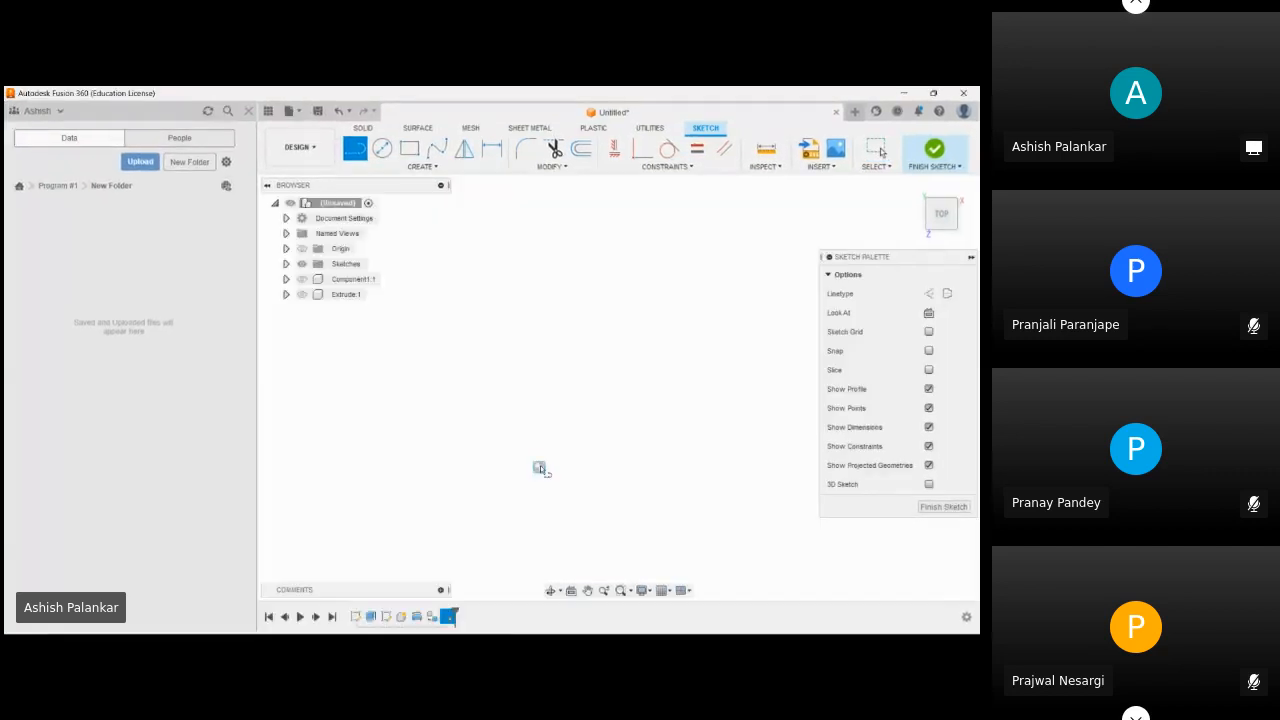
left_click_drag(540, 465, 541, 260)
left_click(540, 252)
key("Escape")
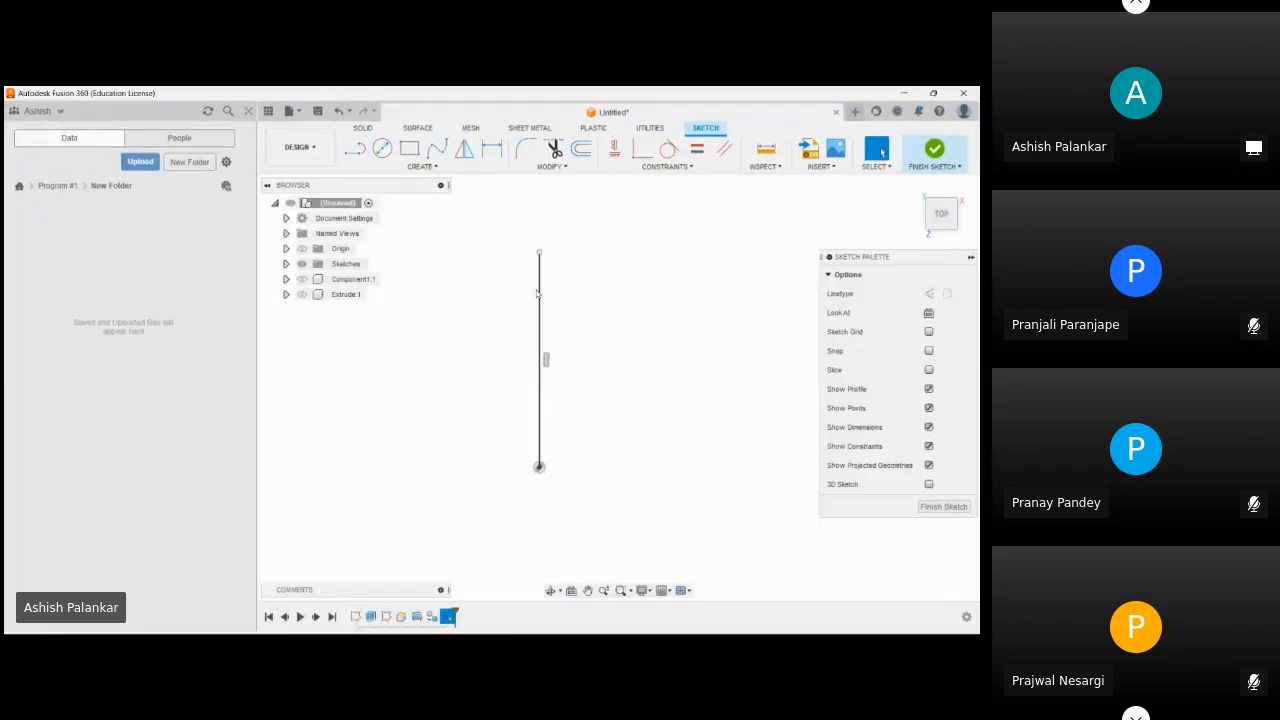
left_click(539, 296)
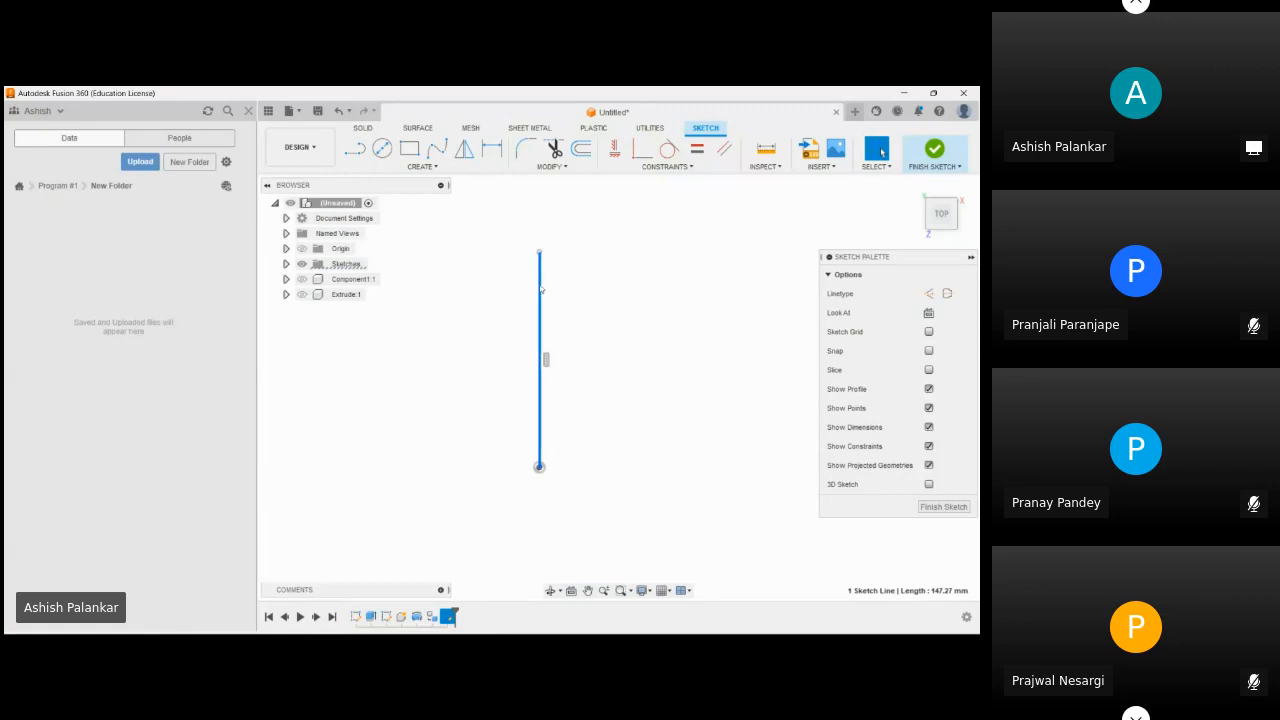
key("x")
- Draw a two-point rectangle across the construction line, with its right side slightly farther from the line than its left
key("l")
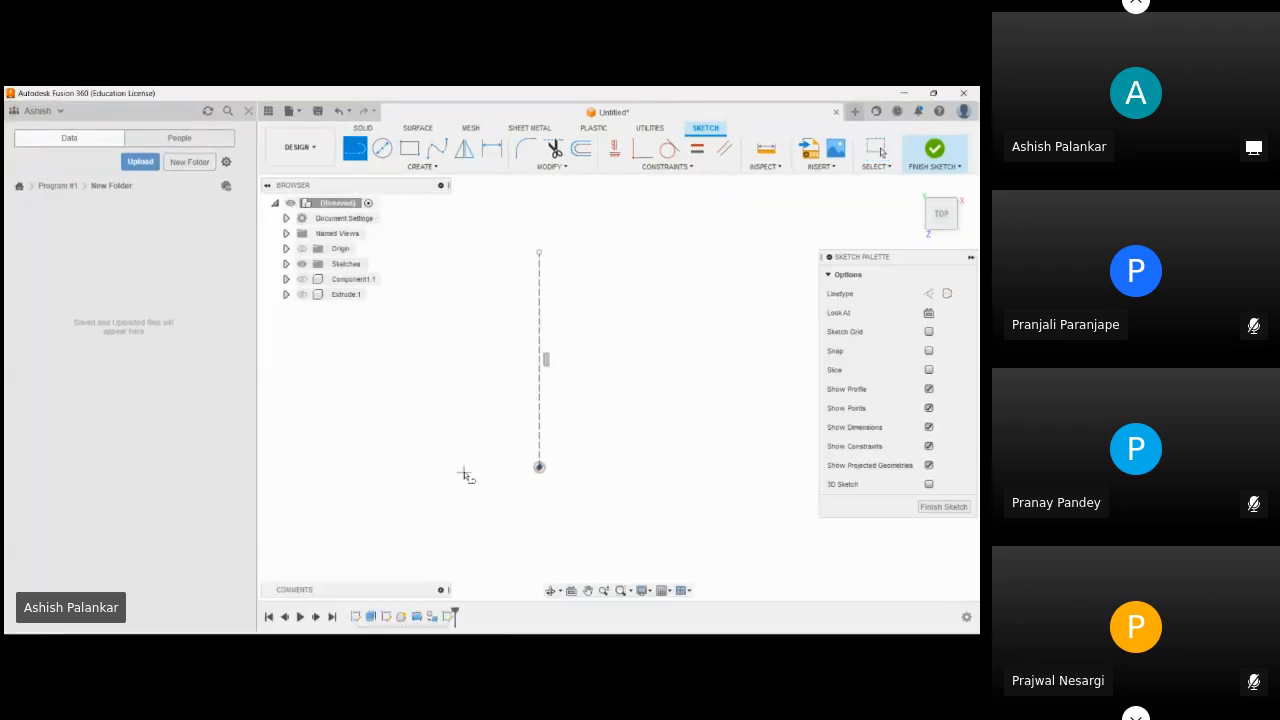
key("r")
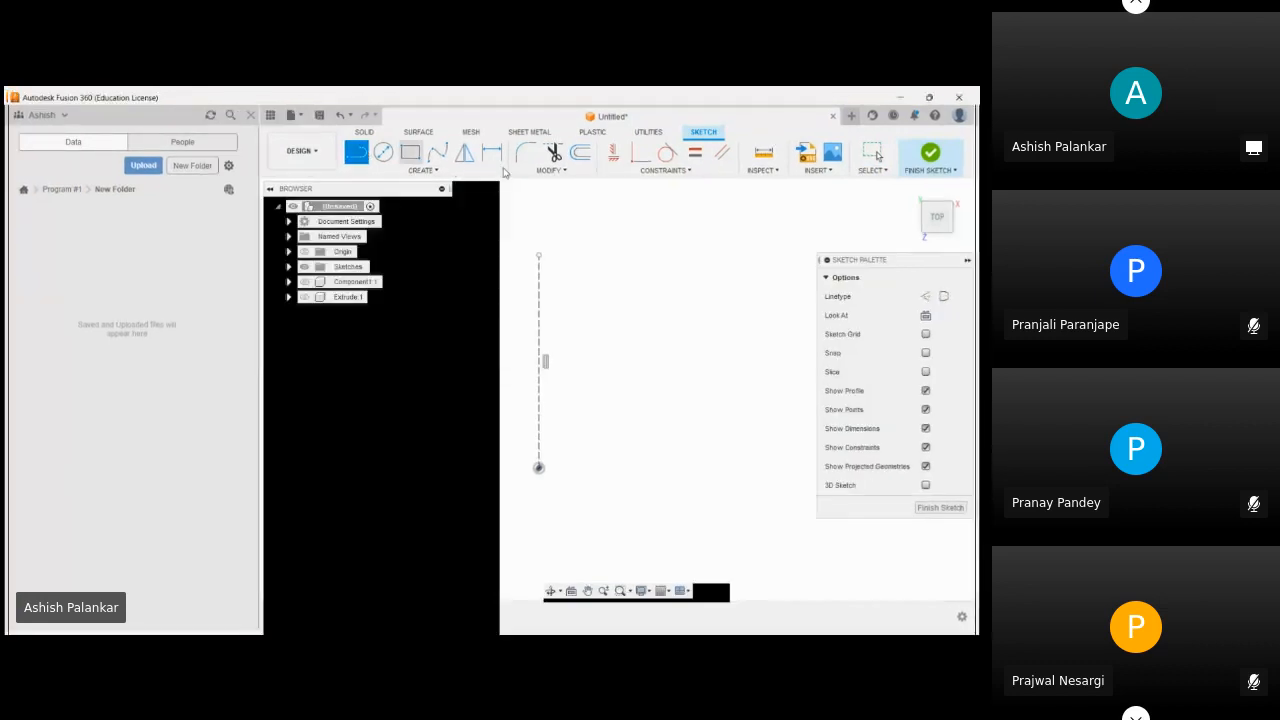
left_click(435, 308)
left_click(662, 432)
key("Escape")
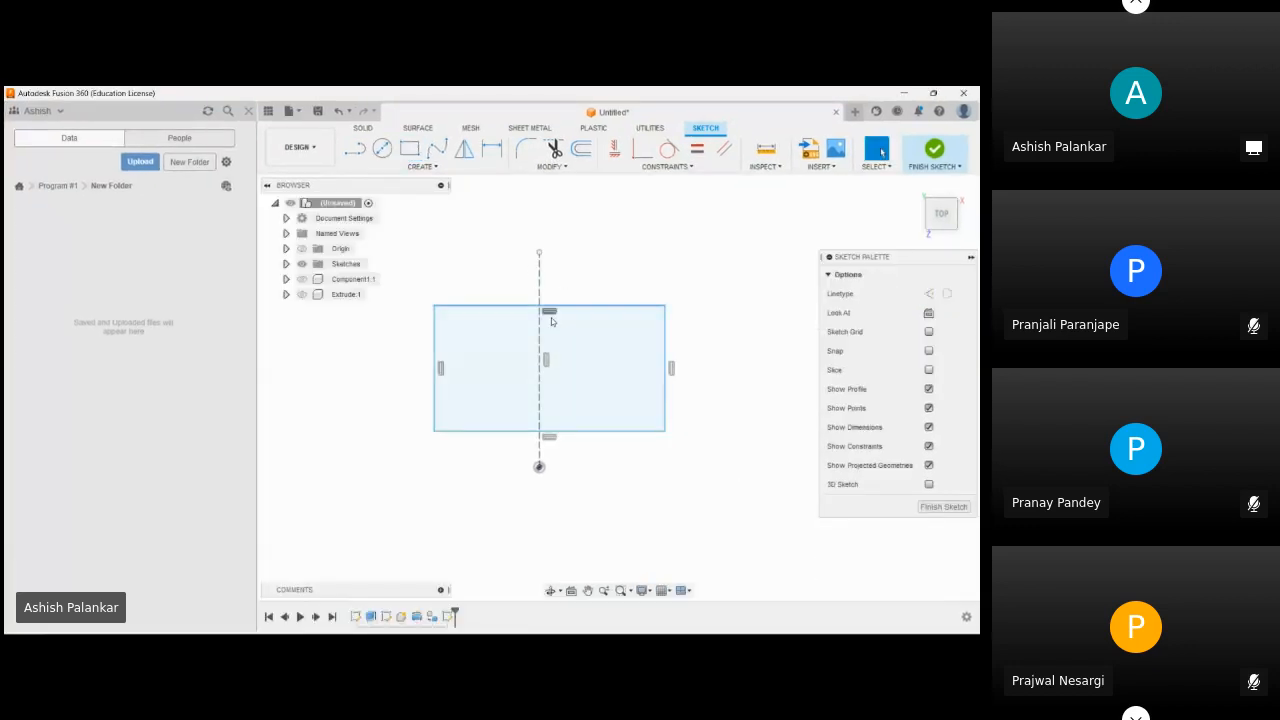
left_click(680, 166)
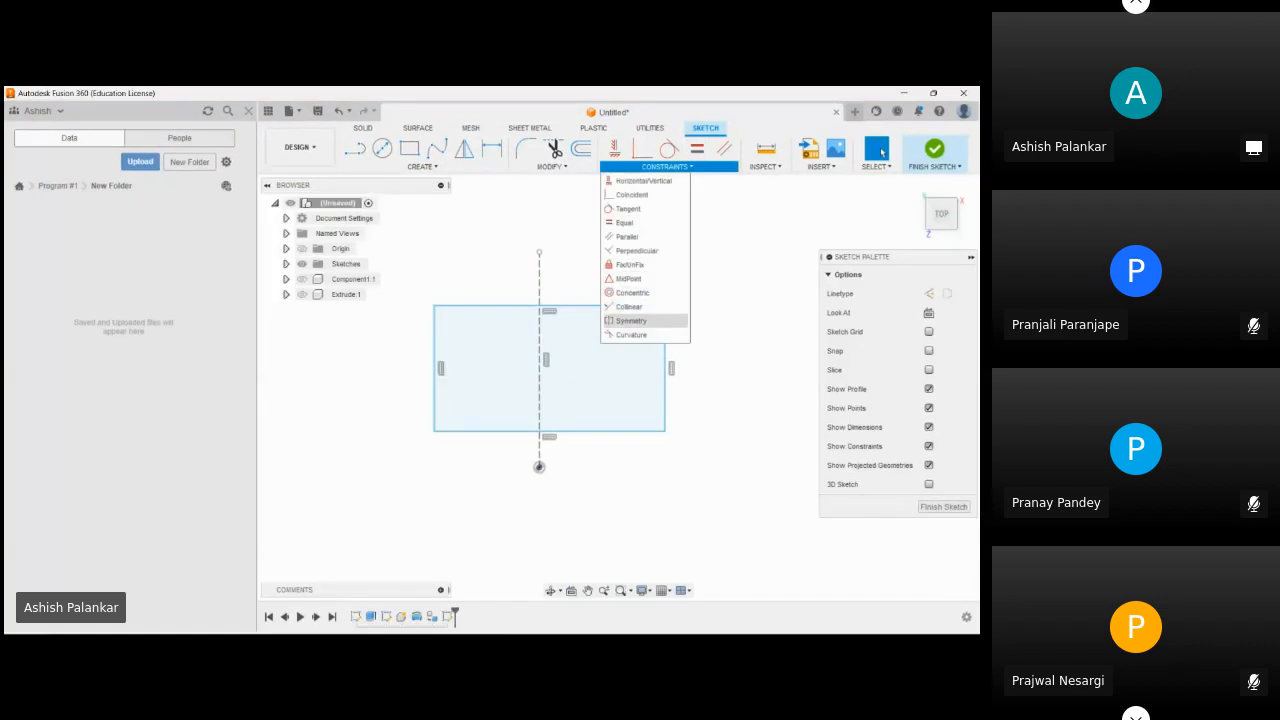
left_click(632, 323)
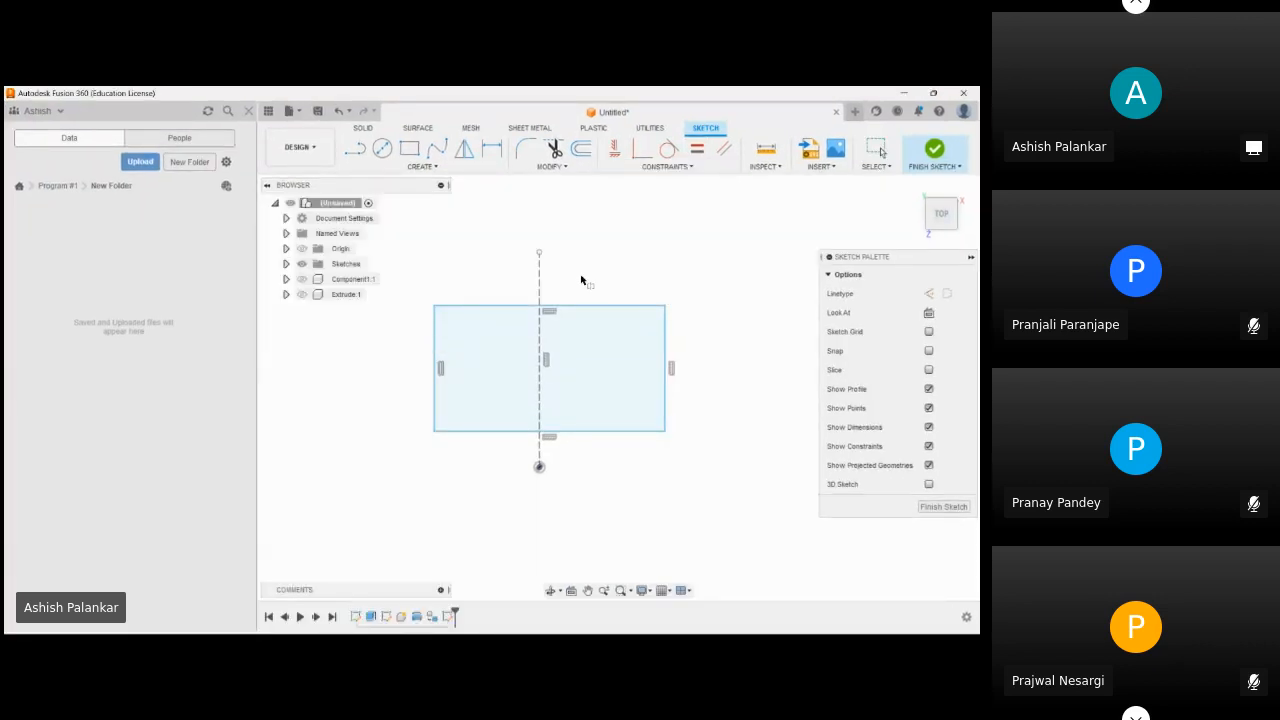
key("Escape")
left_click(667, 166)
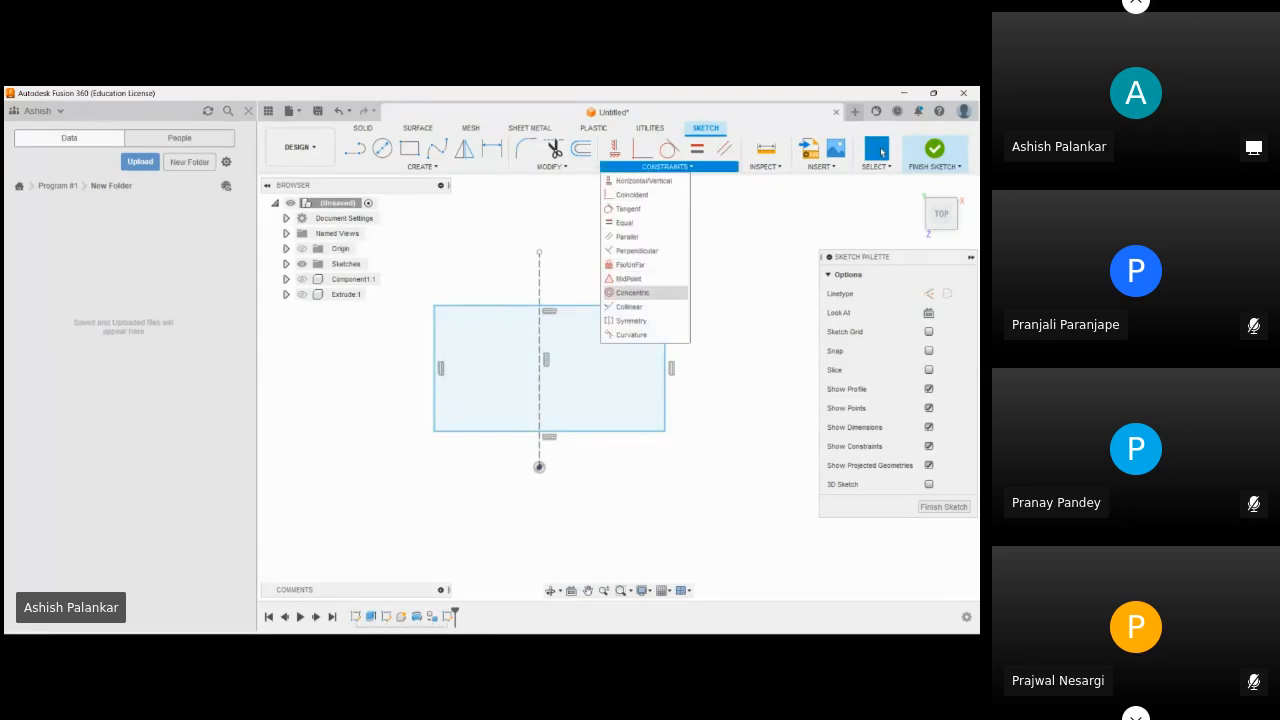
left_click(632, 321)
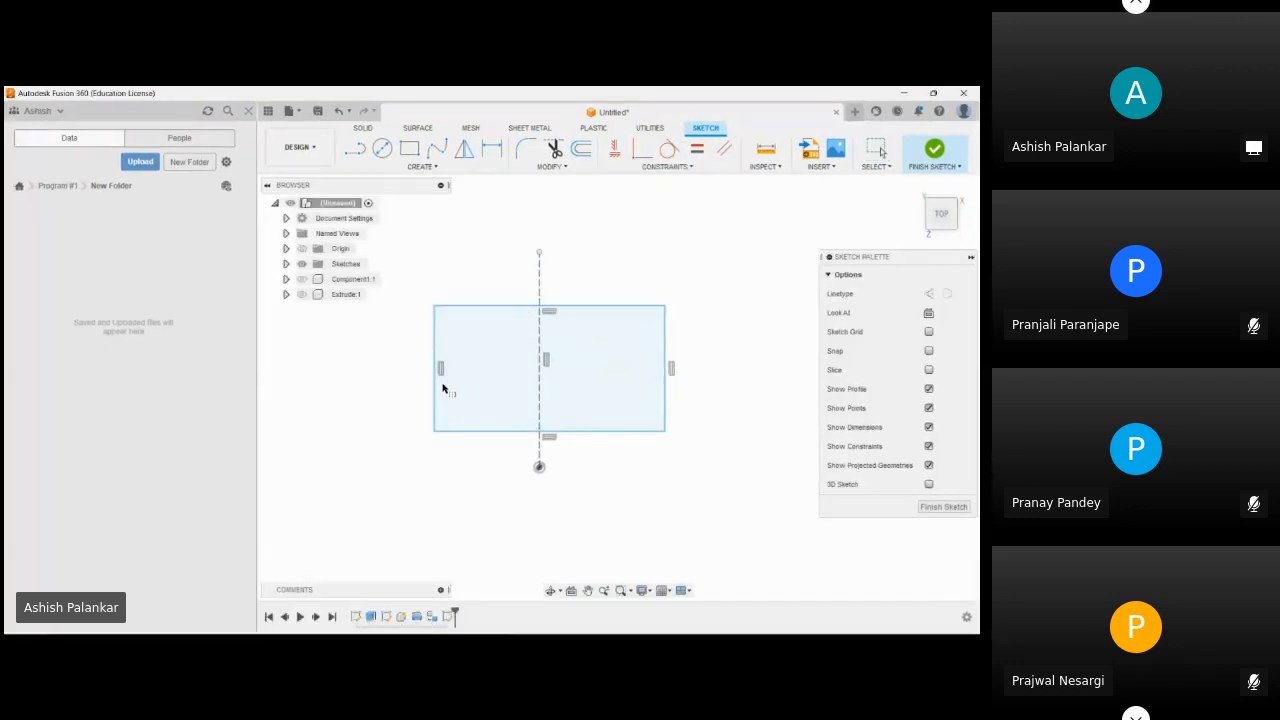
key("Escape")
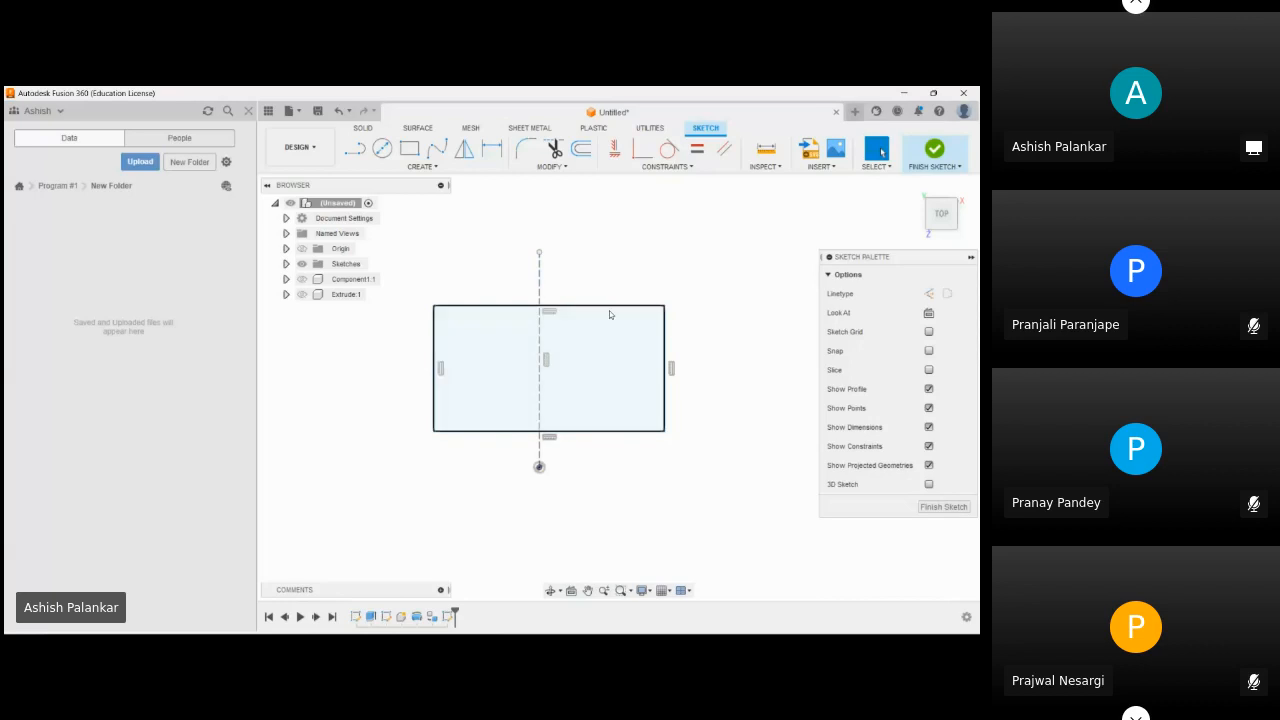
- Undo the off-centre rectangle and draw a center rectangle centred on the origin, at the lower end of the construction line
key("ctrl+z")
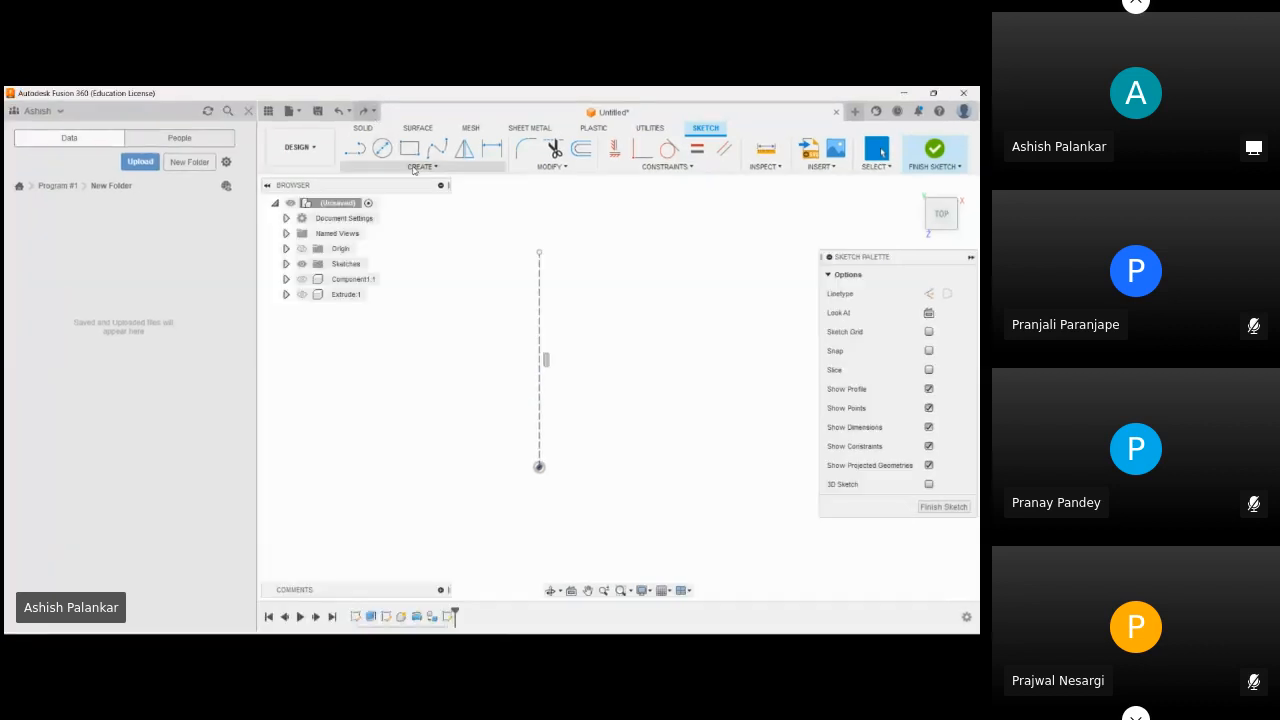
left_click(421, 166)
mouse_move(395, 194)
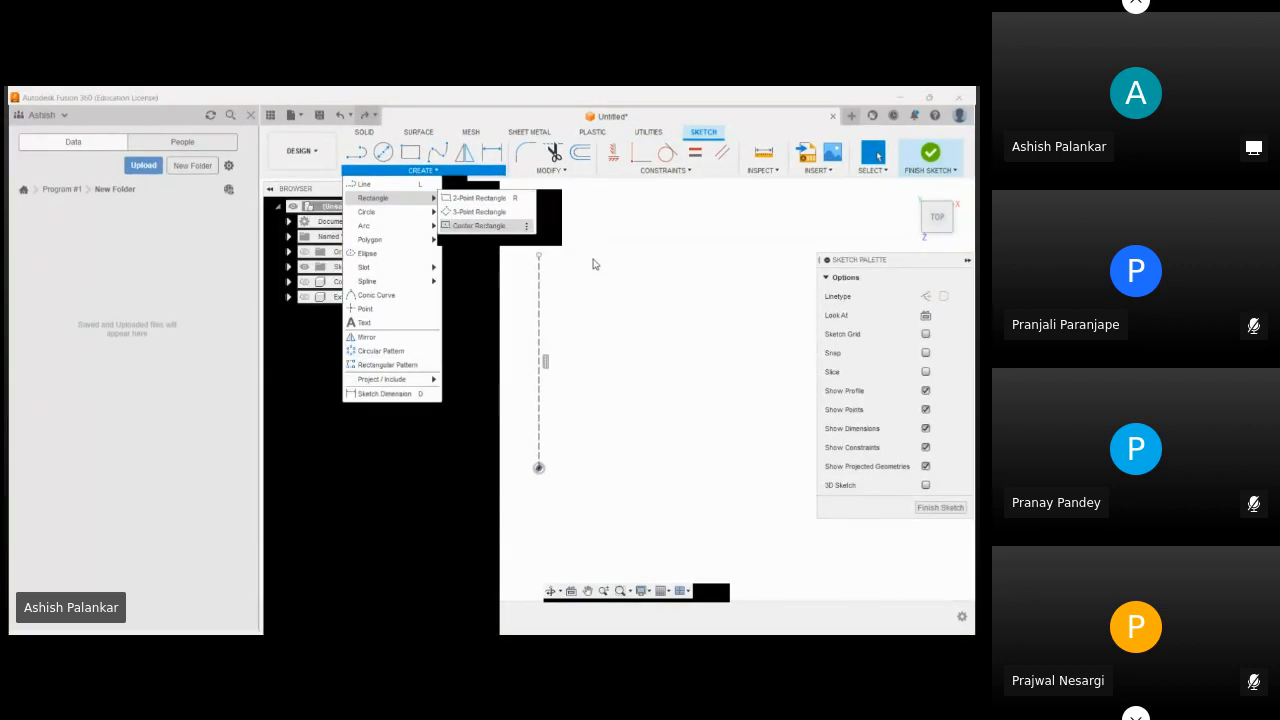
left_click(480, 226)
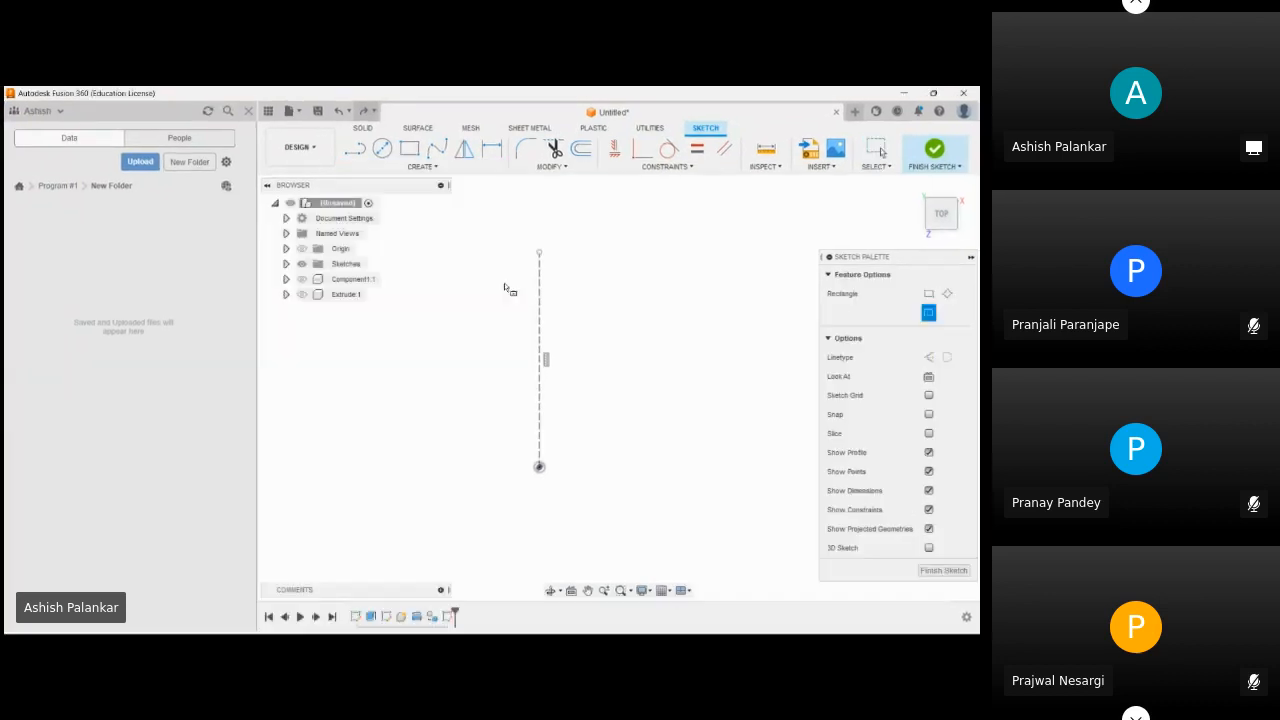
left_click(539, 467)
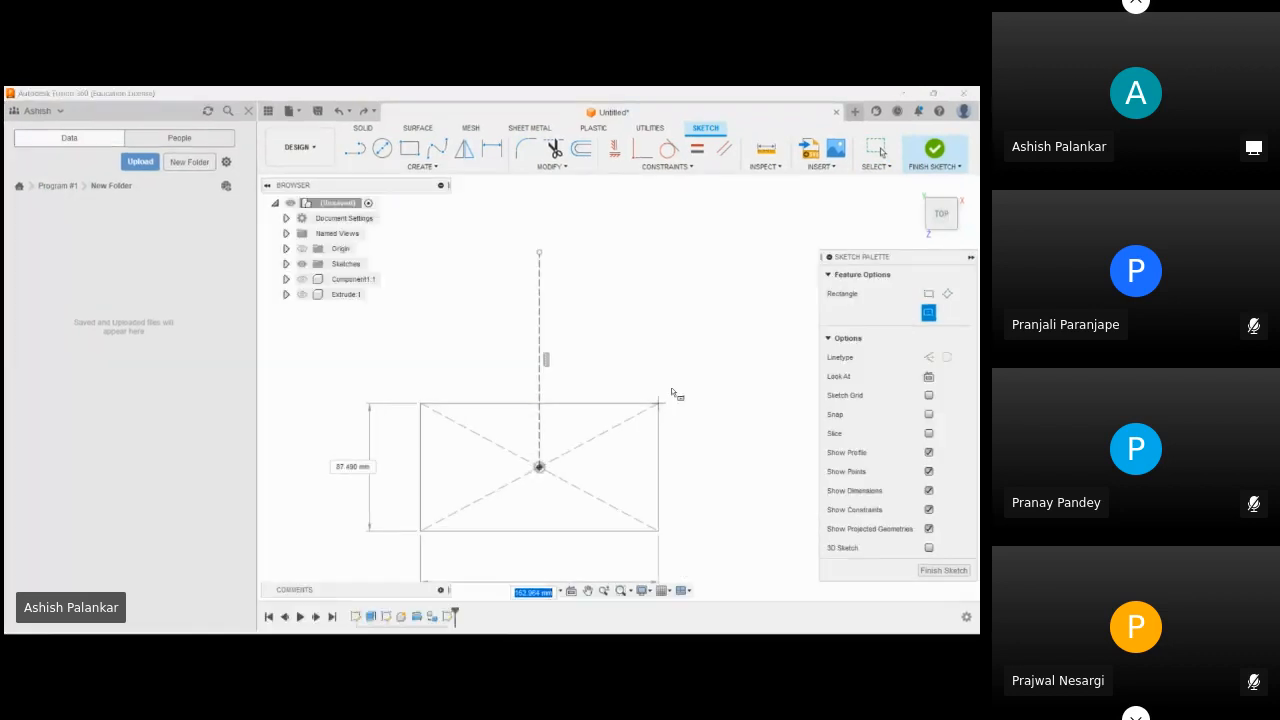
left_click(723, 398)
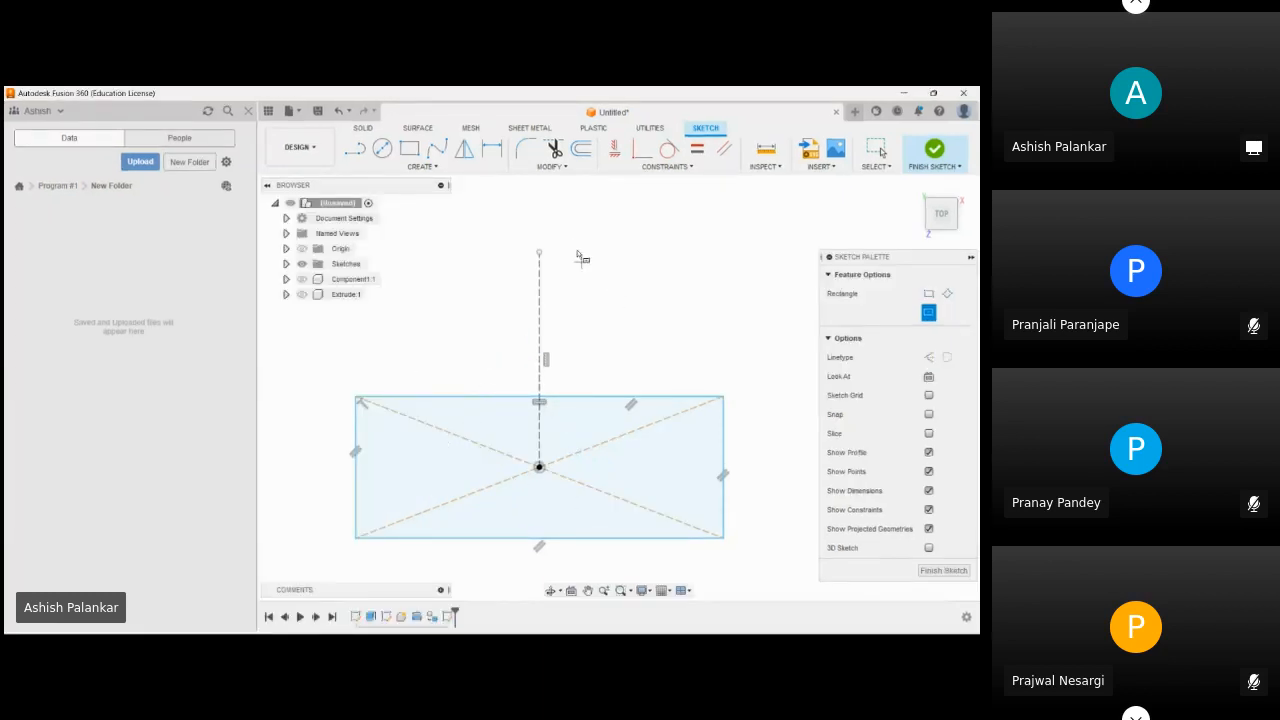
- Draw a two-point rectangle about 174 mm wide and 83 mm tall across the construction line, resting on the center rectangle's upper edge
left_click(409, 148)
left_click(419, 276)
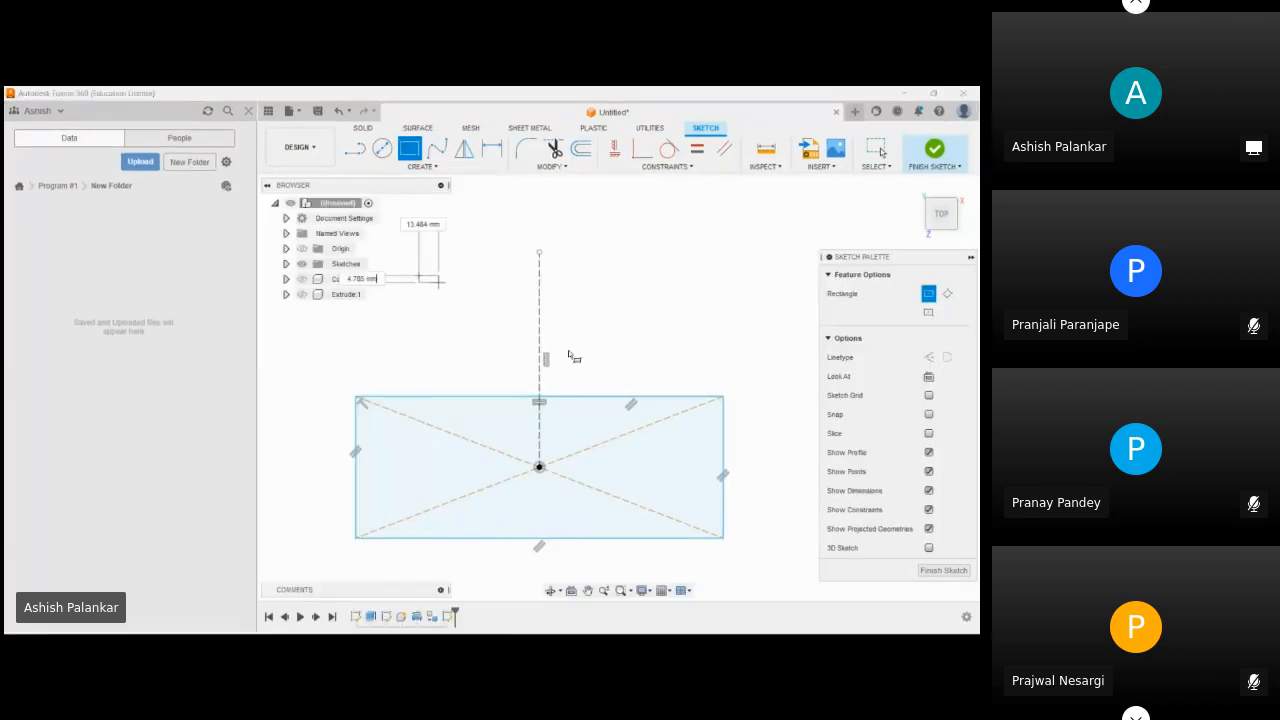
left_click(673, 396)
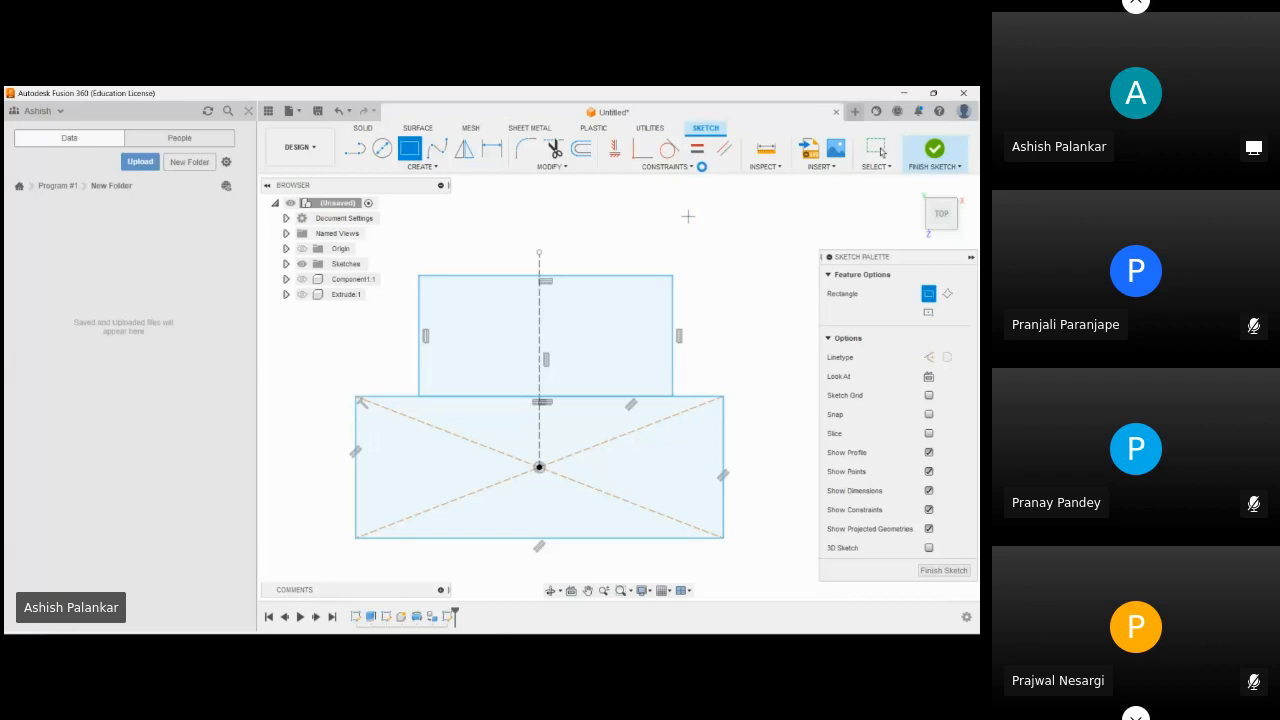
key("Escape")
- Apply a Symmetry constraint to the upper rectangle's two vertical sides about the construction line and test it by moving one side slightly
left_click(665, 166)
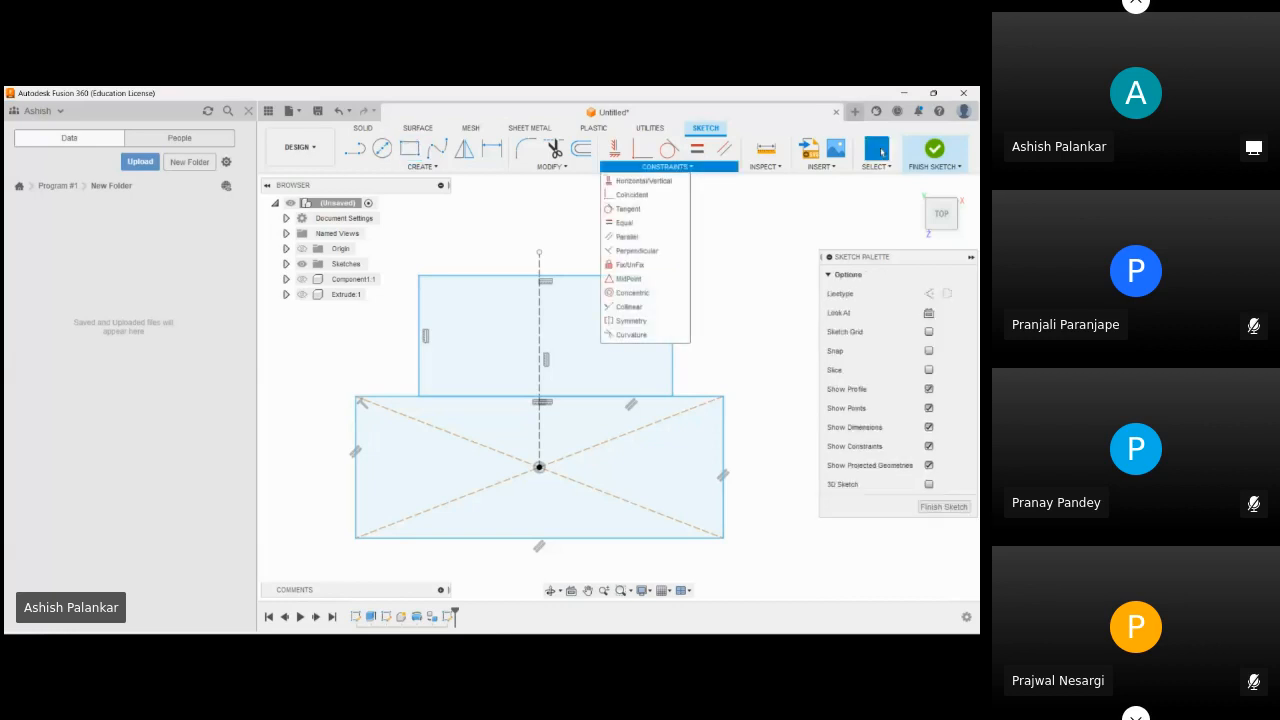
left_click(673, 335)
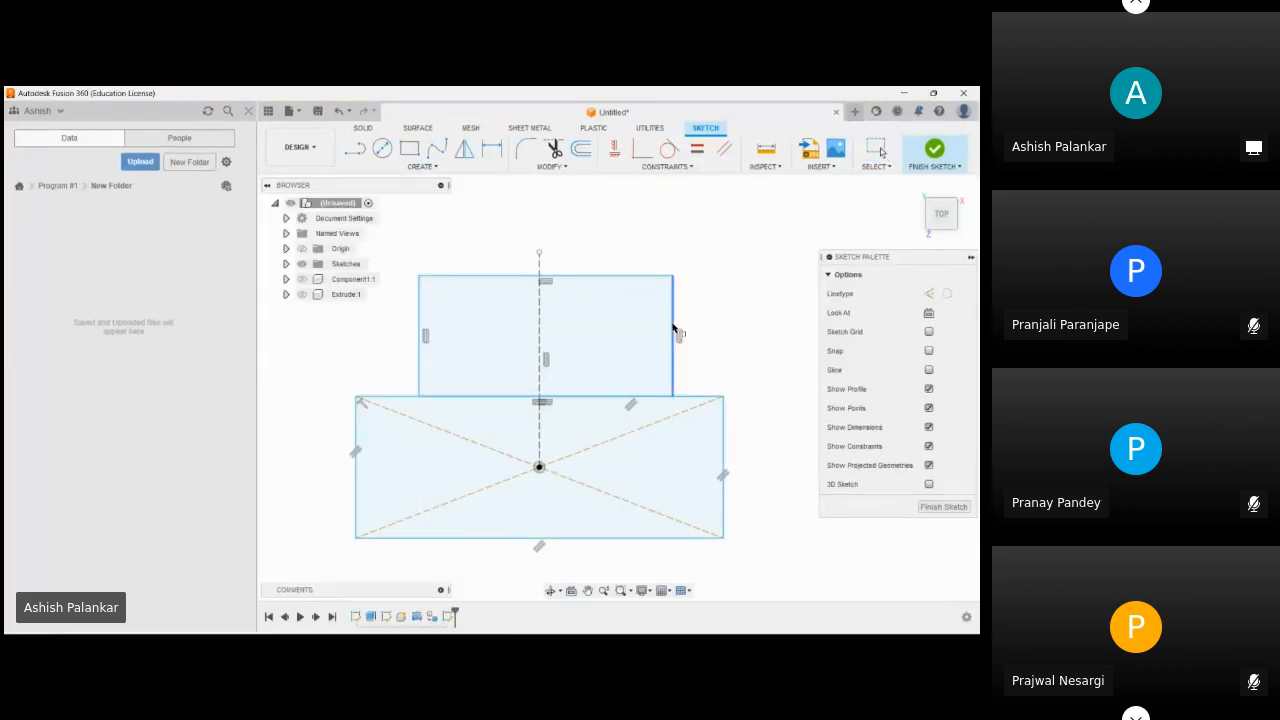
left_click(420, 308, "shift")
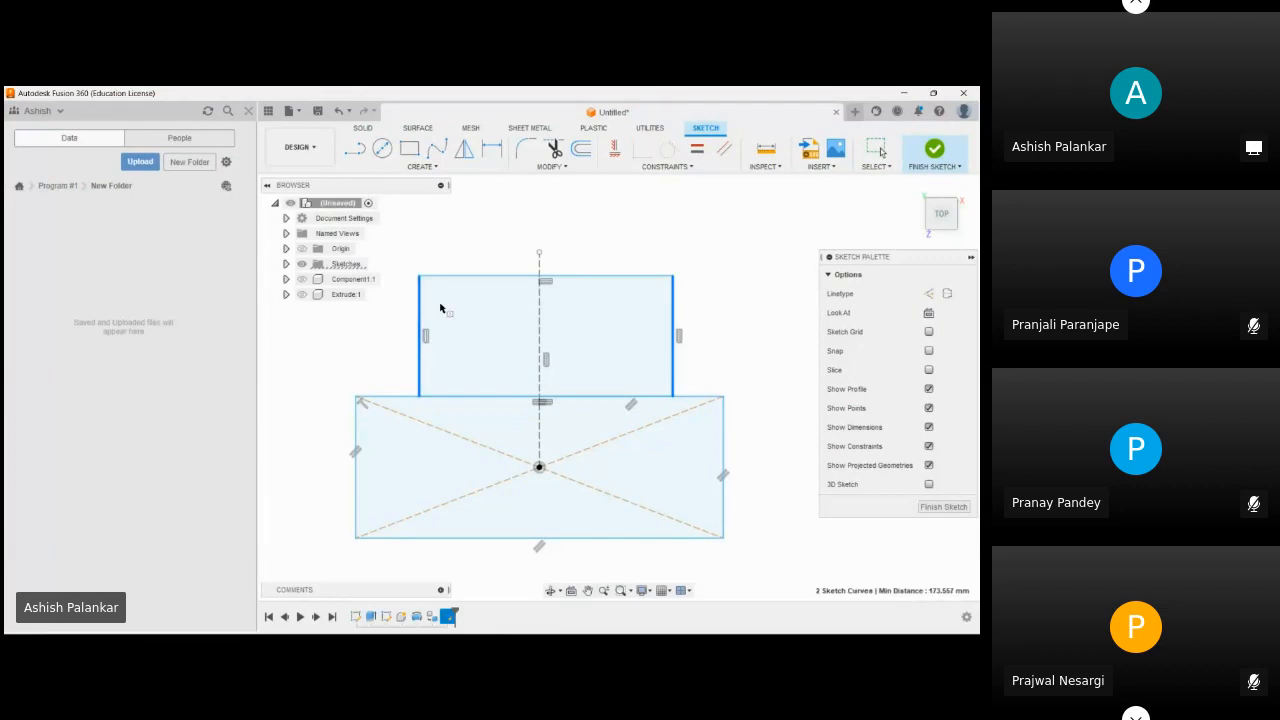
left_click(540, 259)
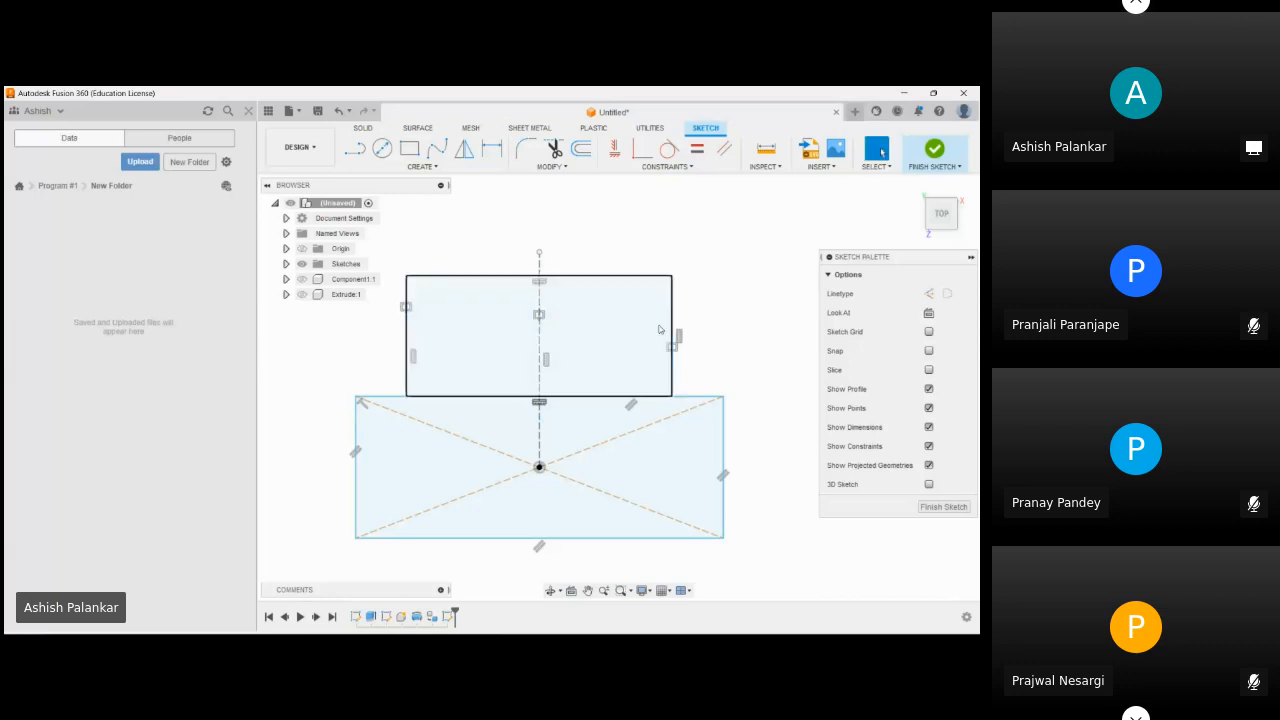
mouse_move(672, 336)
left_mouse_down()
mouse_move(712, 328)
mouse_move(570, 332)
mouse_move(731, 346)
mouse_move(574, 345)
mouse_move(702, 350)
mouse_move(671, 370)
mouse_move(674, 360)
left_mouse_up()
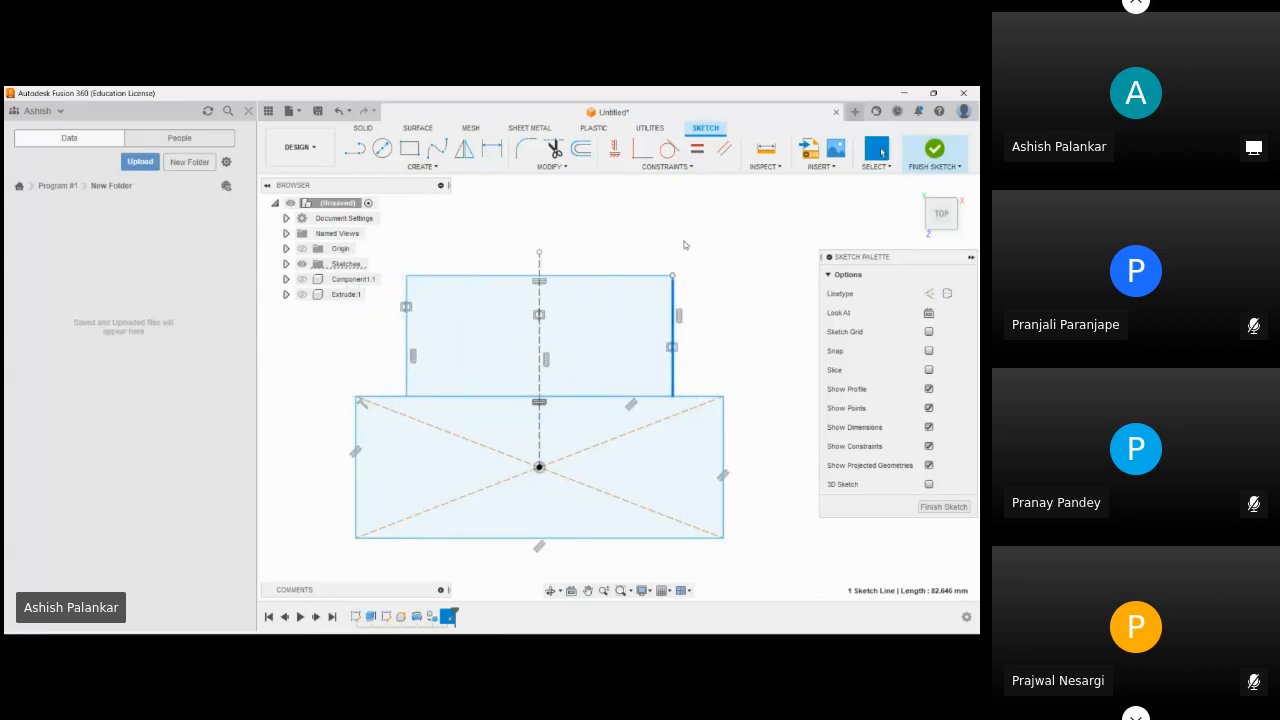
left_click(674, 167)
left_click(674, 168)
left_click(491, 626)
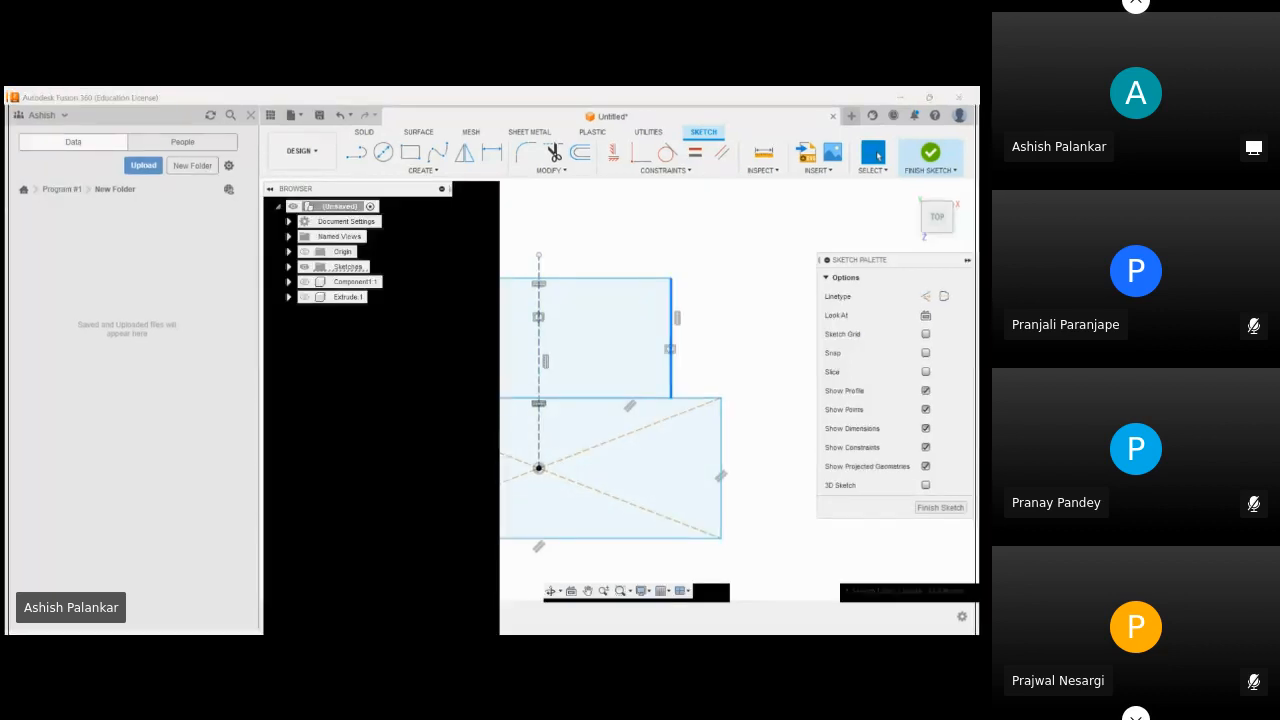
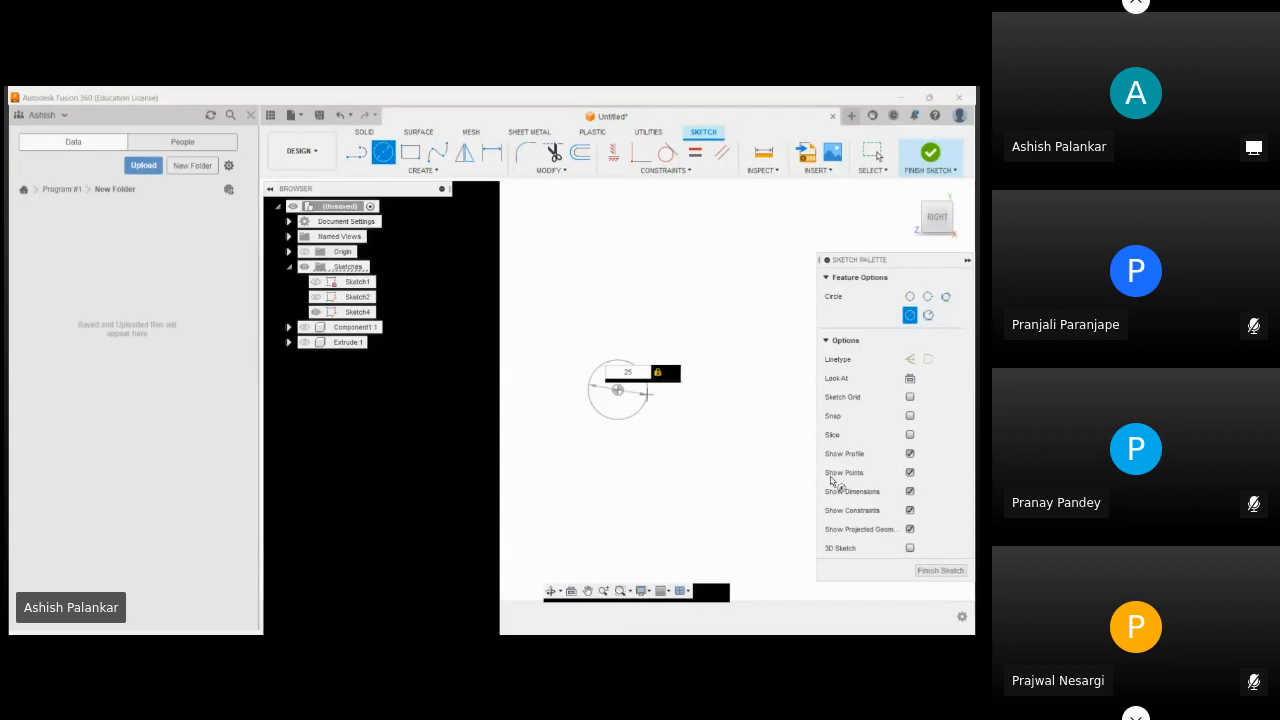
- Complete the circle centred on the origin with a diameter of 25 mm and finish the sketch
key("Return")
left_click(873, 152)
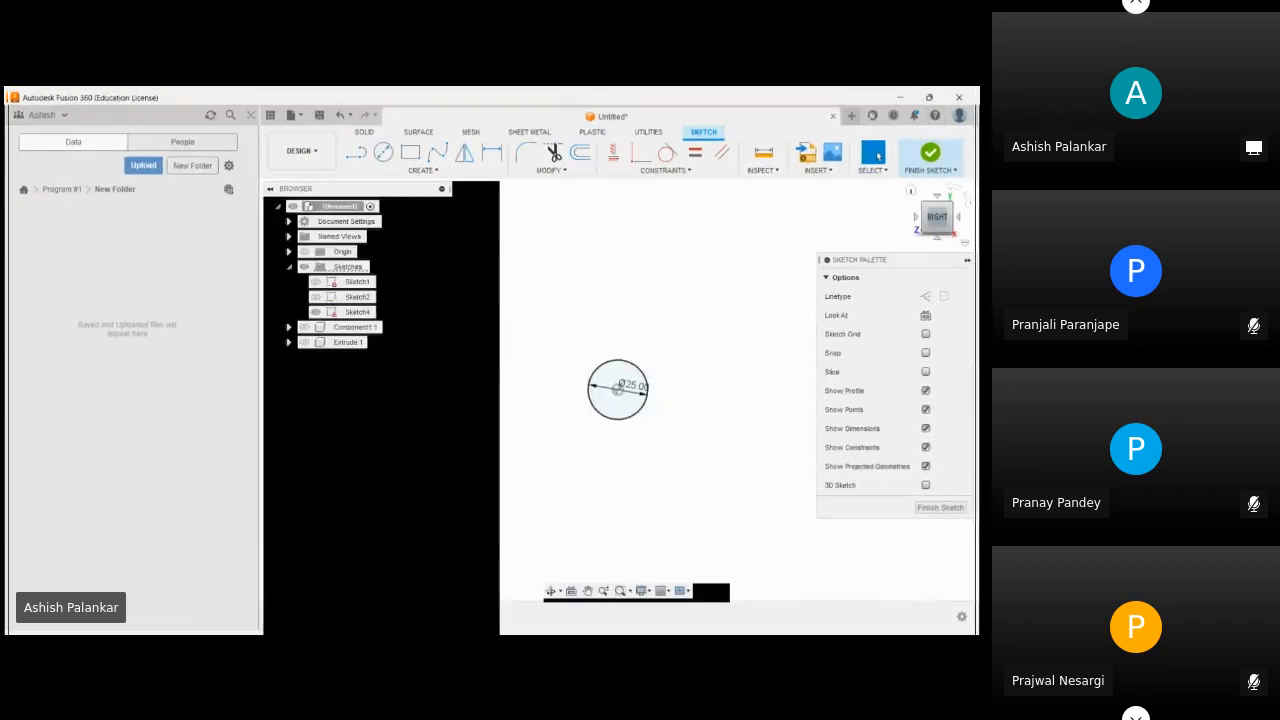
left_click(931, 153)
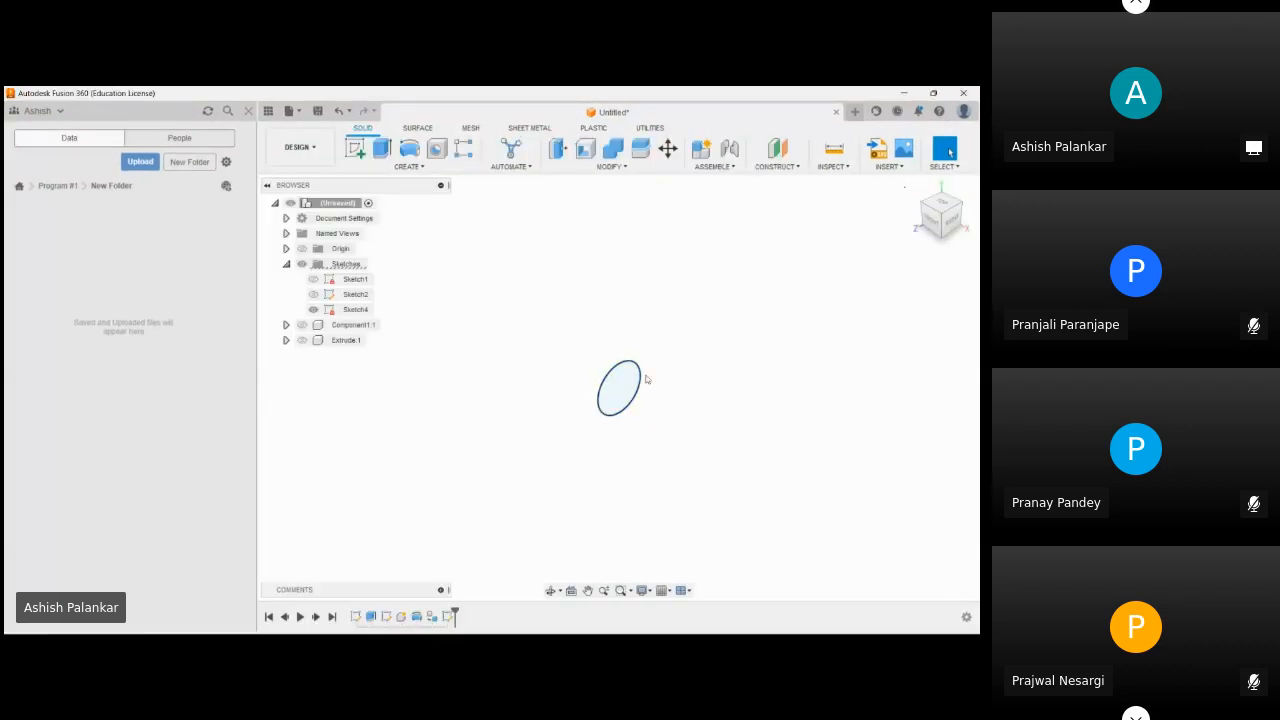
left_click(407, 167)
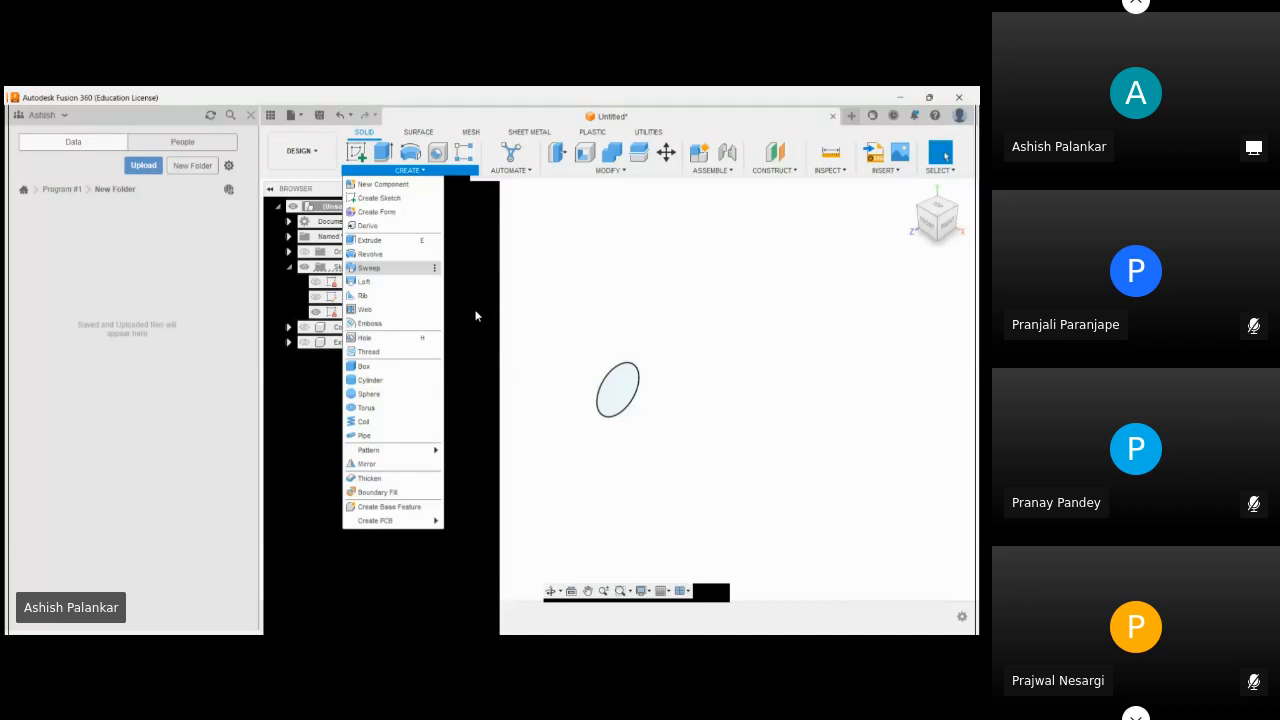
left_click(531, 257)
- Start a new sketch on the XY plane, perpendicular to the circle's plane
left_click(358, 151)
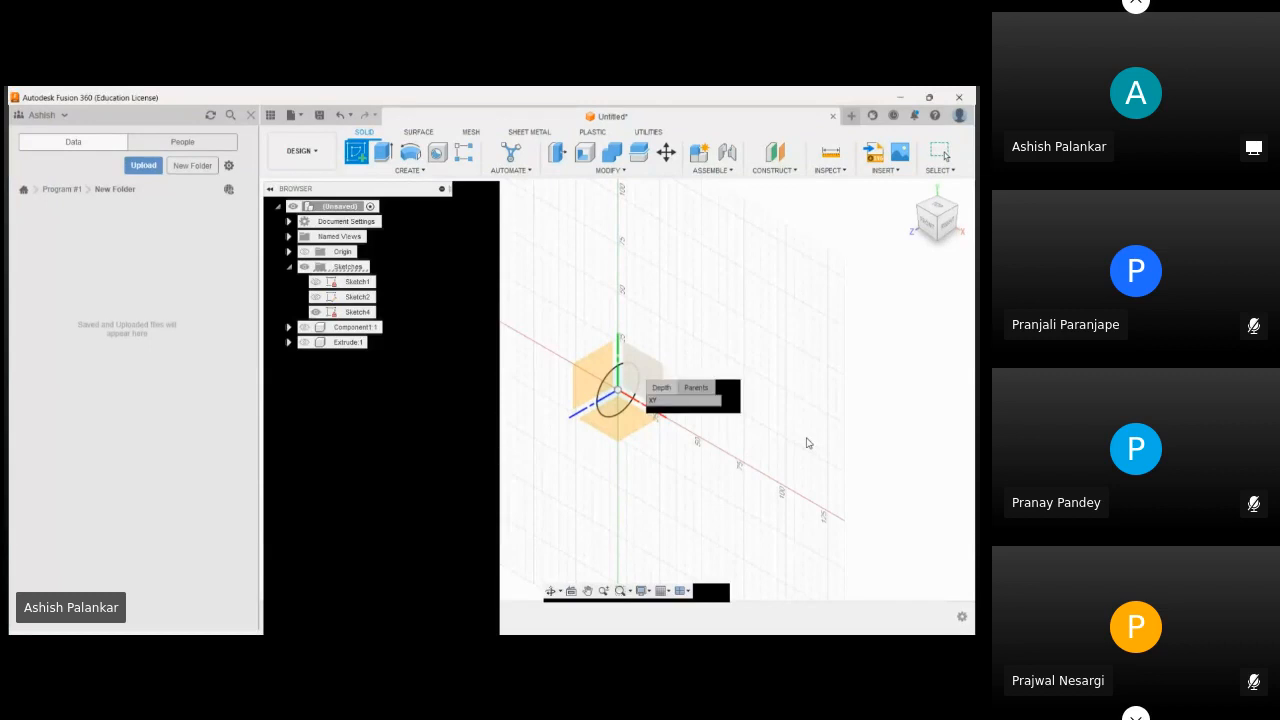
left_click(656, 399)
middle_click_drag(652, 386, 608, 349)
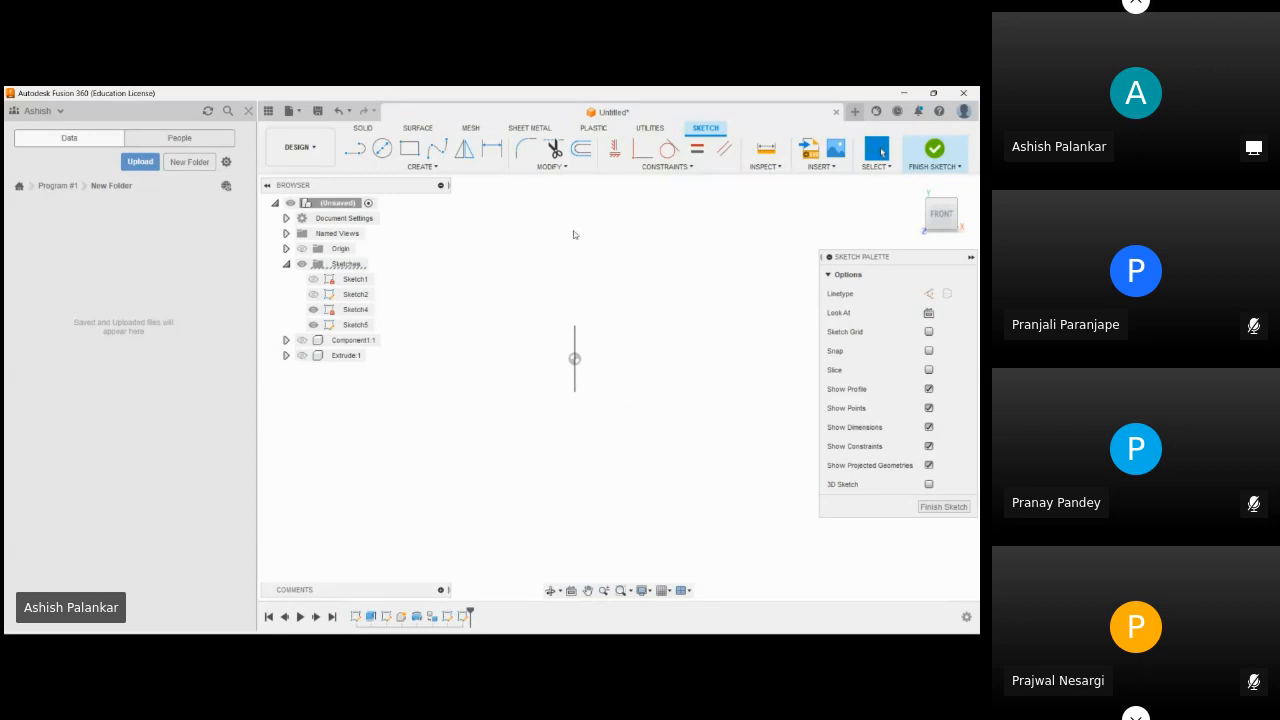
- Project the circle from Sketch4 into the active sketch with the projection link kept on
key("p")
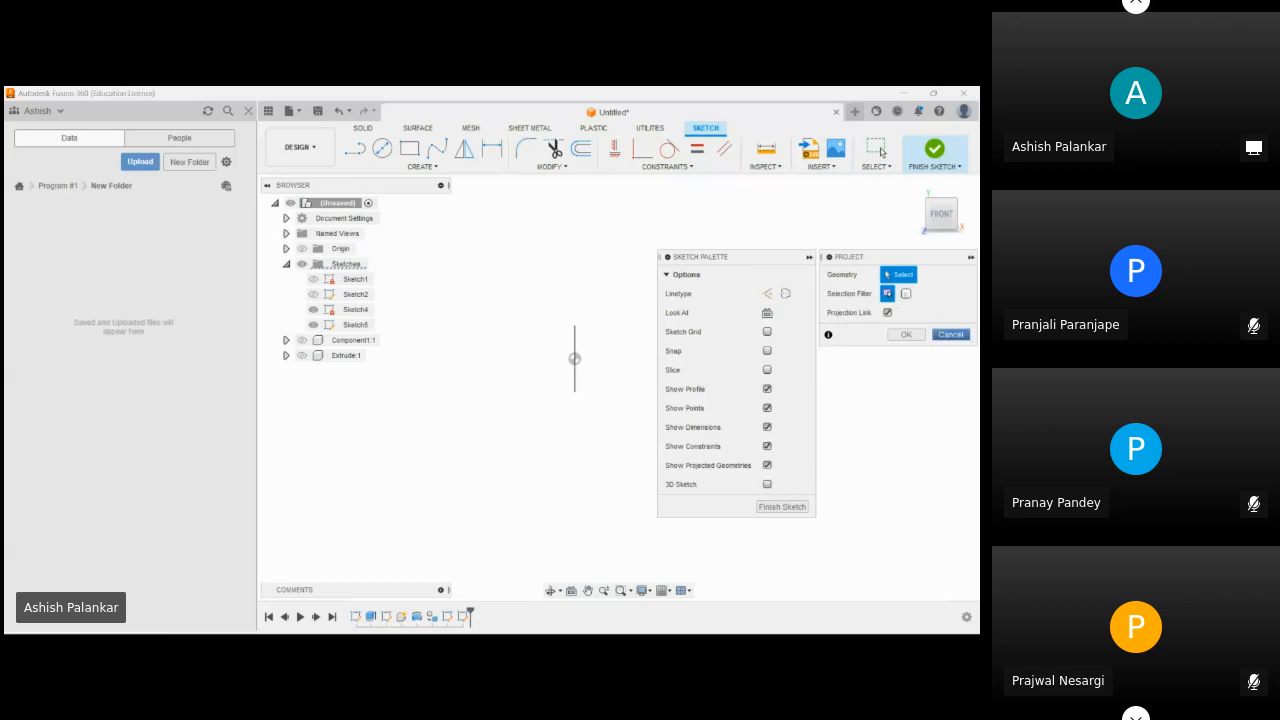
left_click(950, 334)
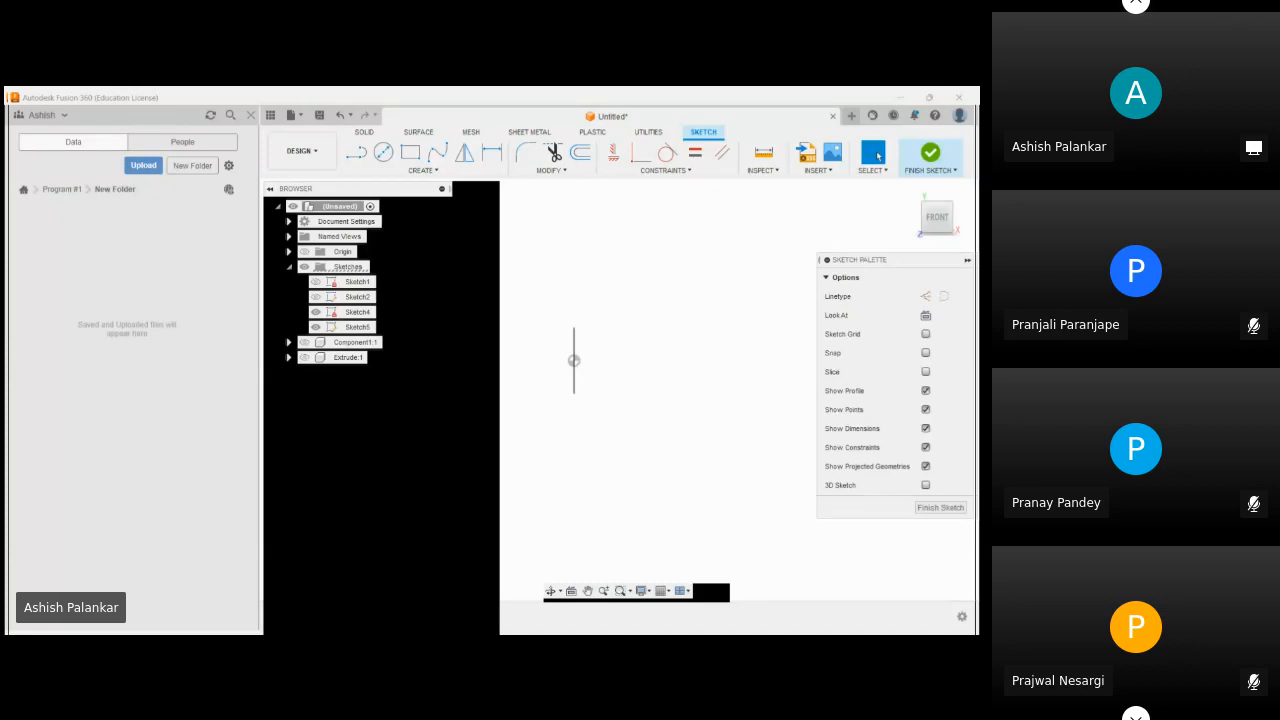
key("p")
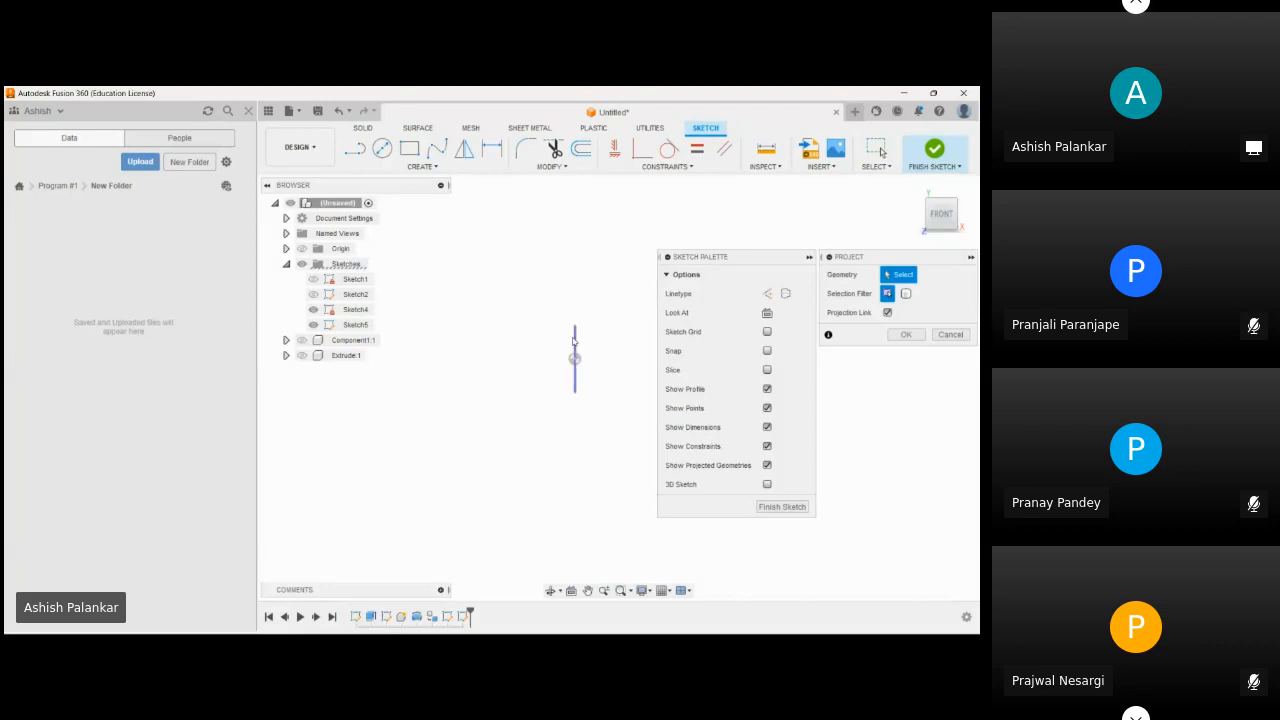
left_click(575, 342)
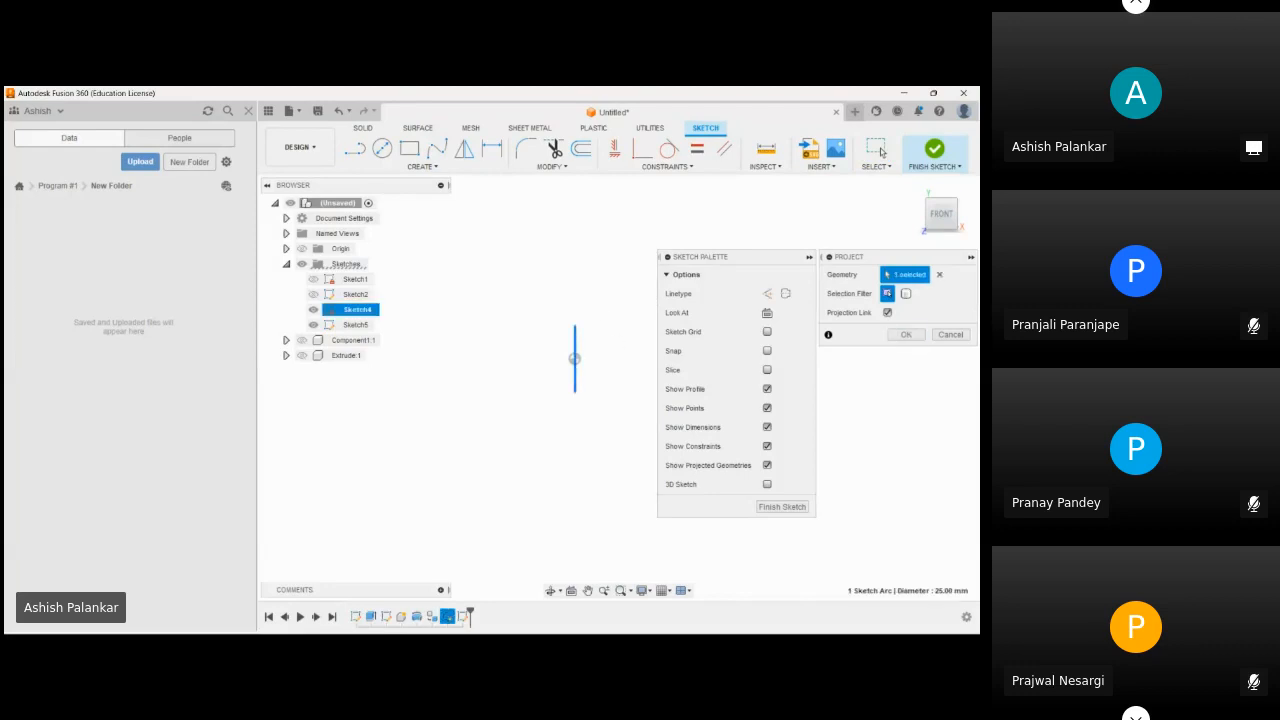
left_click(906, 334)
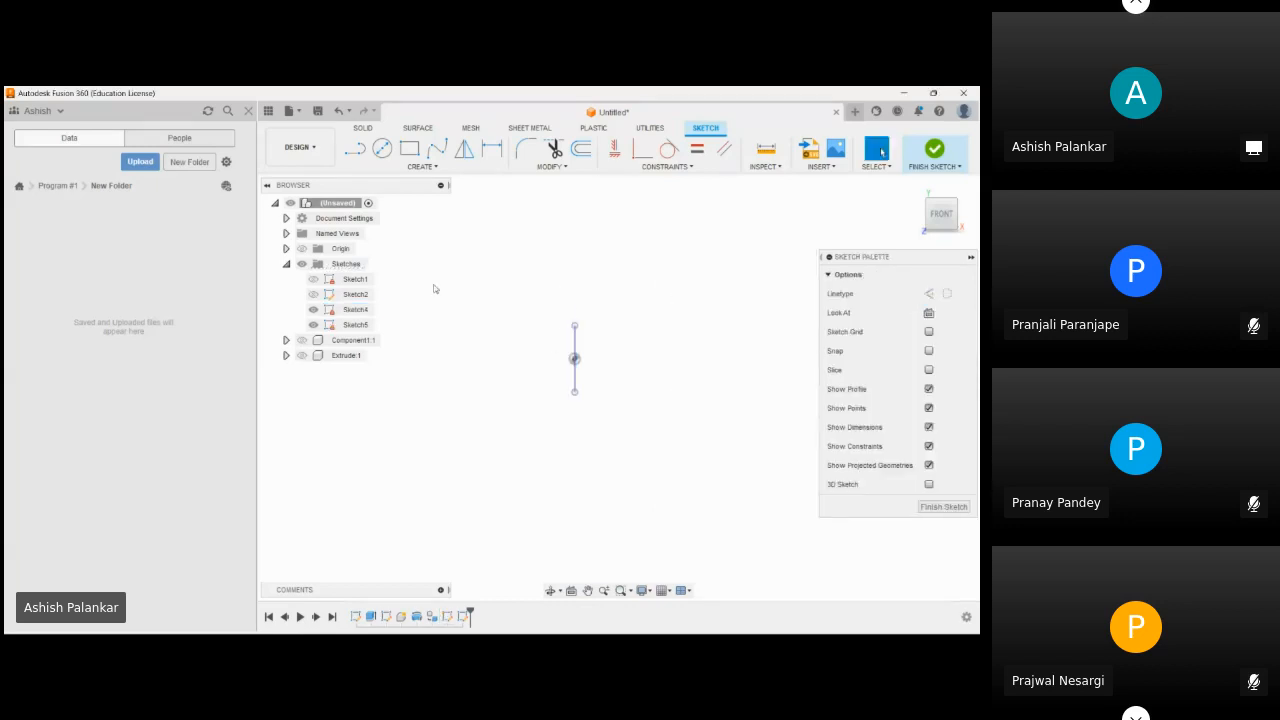
- Draw a 100 mm horizontal line starting at the center of the projected circle, and finish the sketch
middle_click_drag(608, 371, 557, 375)
key("Escape")
left_click(354, 147)
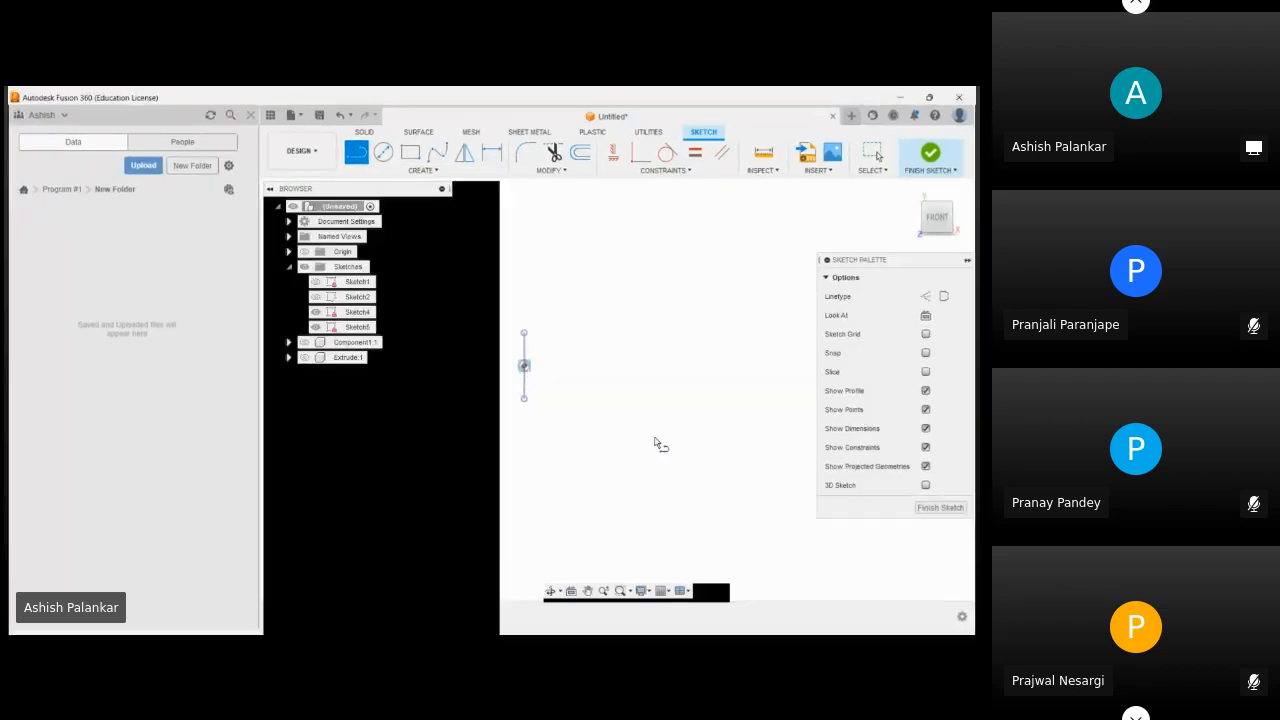
left_click(524, 363)
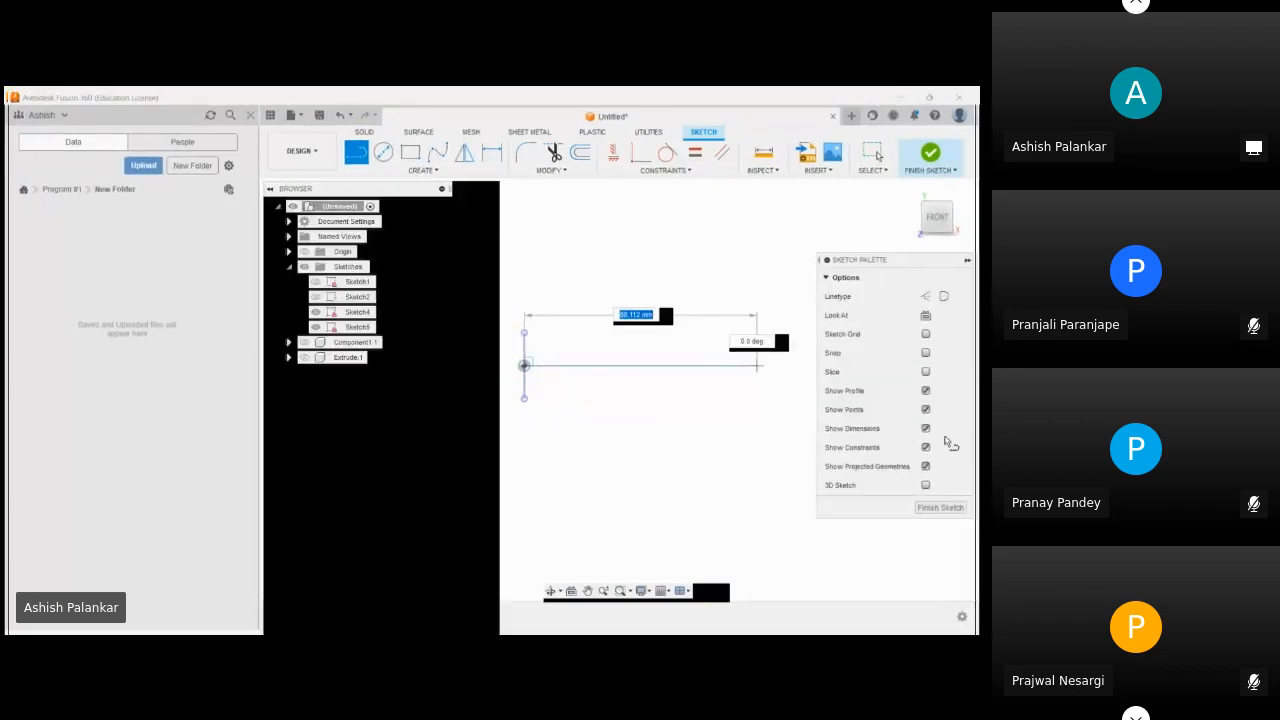
type("80")
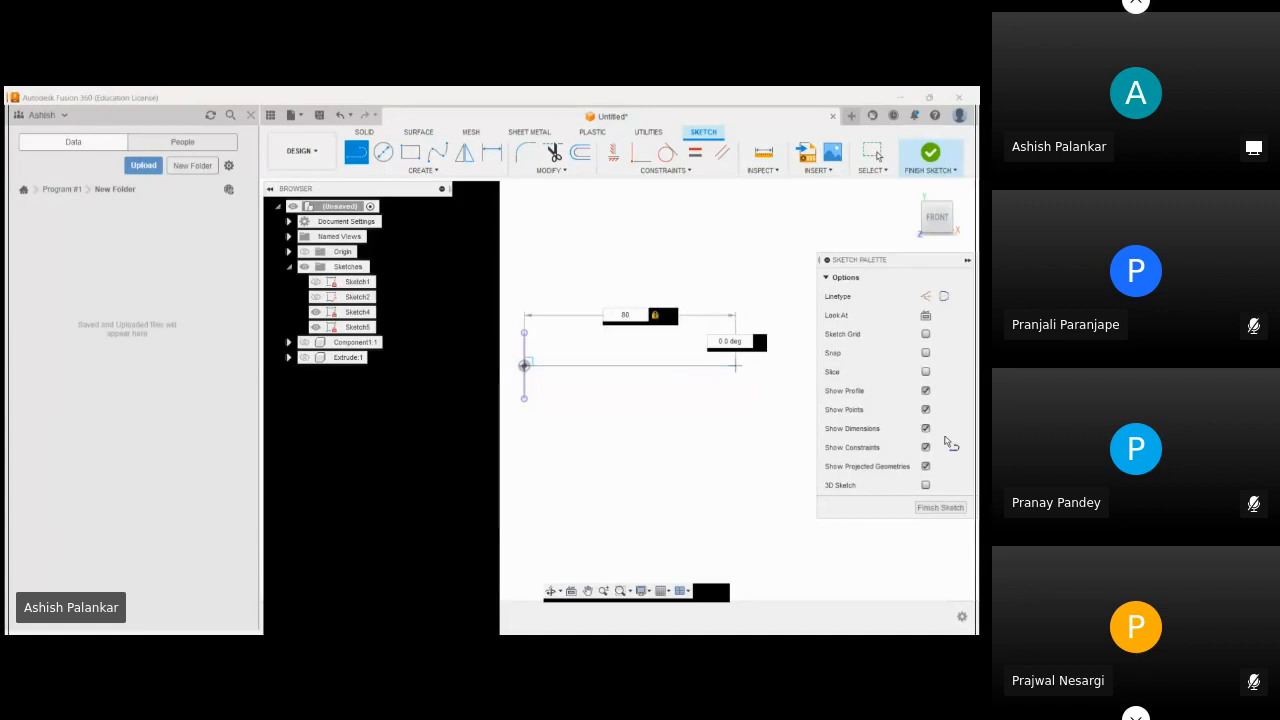
key("BackSpace")
key("BackSpace")
type("100")
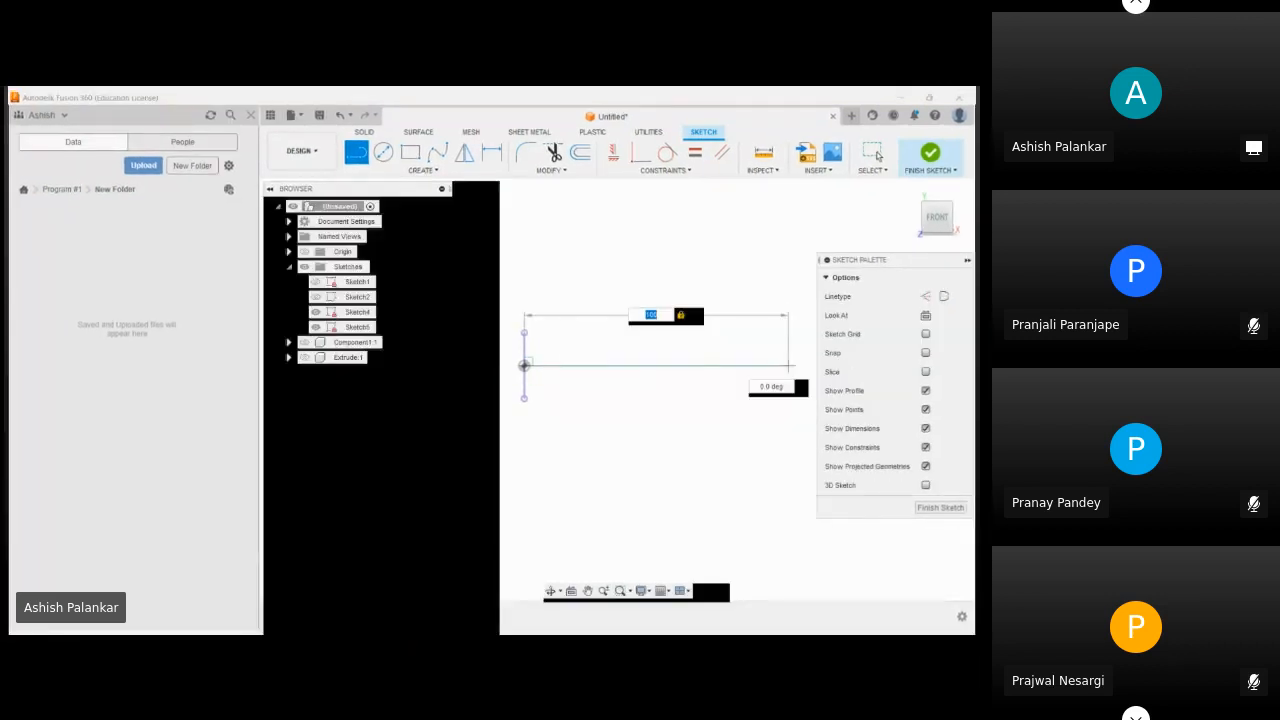
middle_click_drag(793, 360, 740, 361)
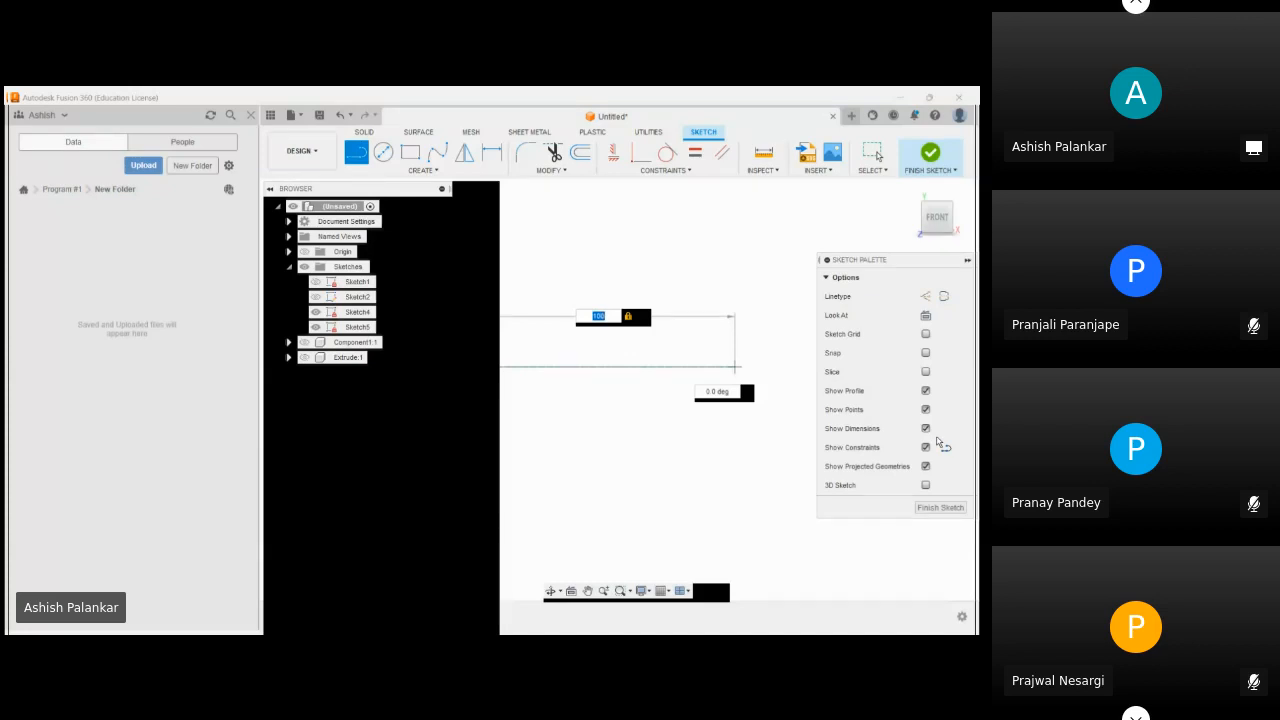
key("Return")
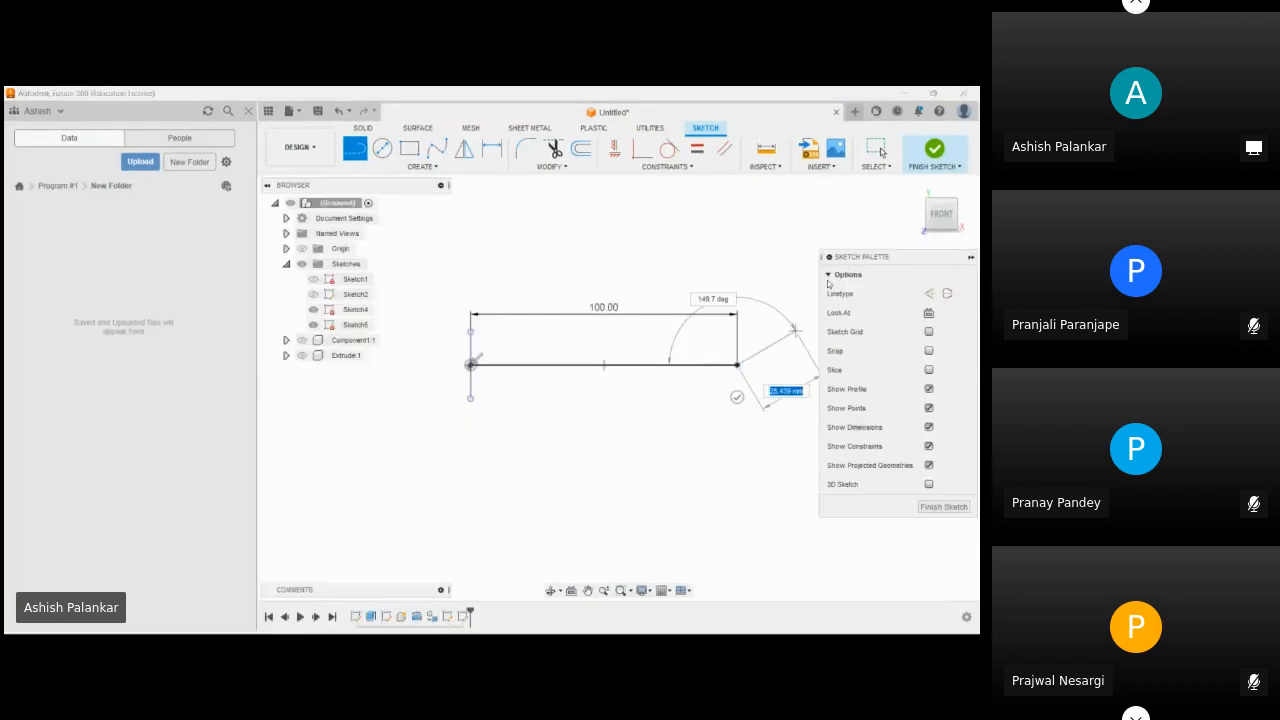
key("Escape")
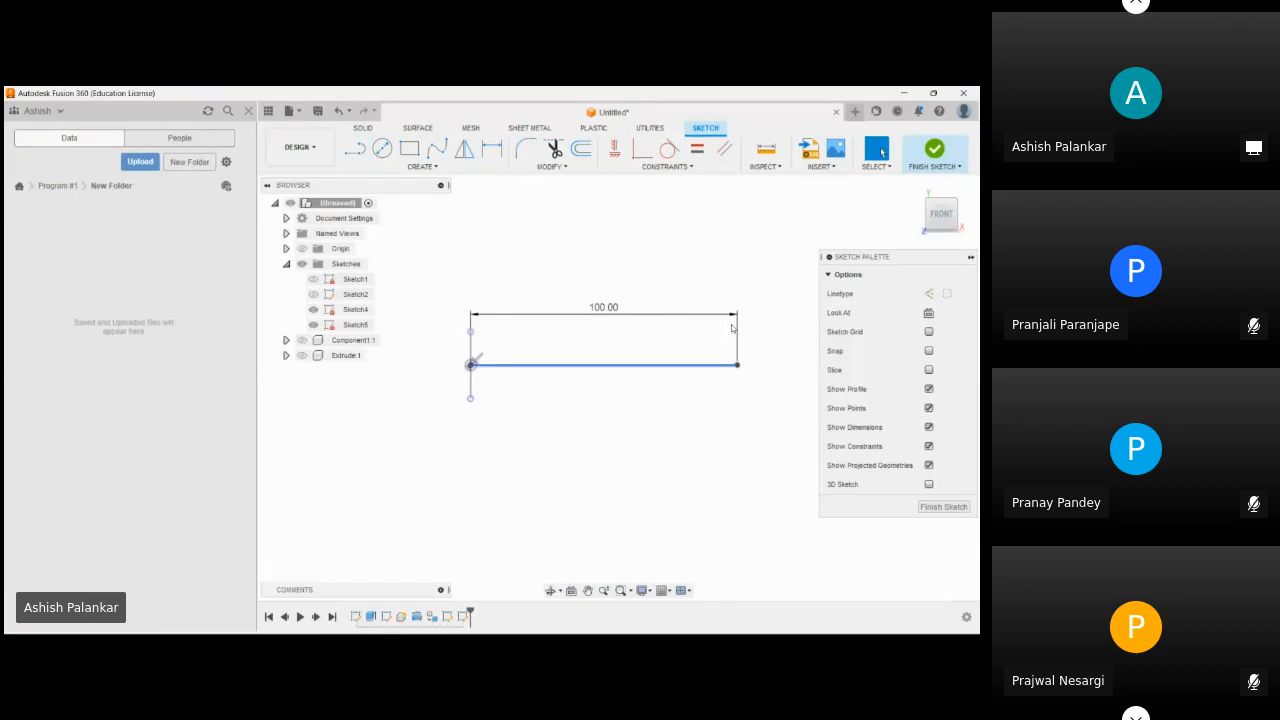
left_click(930, 153)
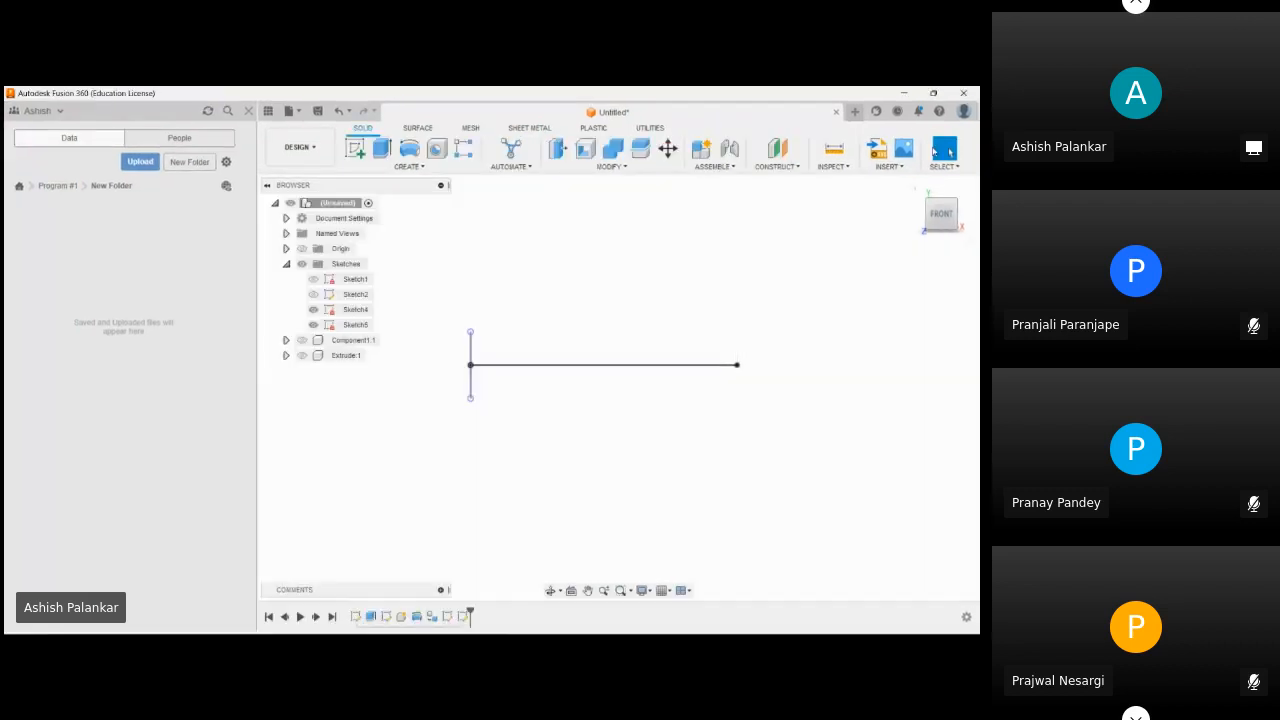
- Start a single-path Sweep with the circle as the profile and the 100 mm line as the path
left_click(913, 189)
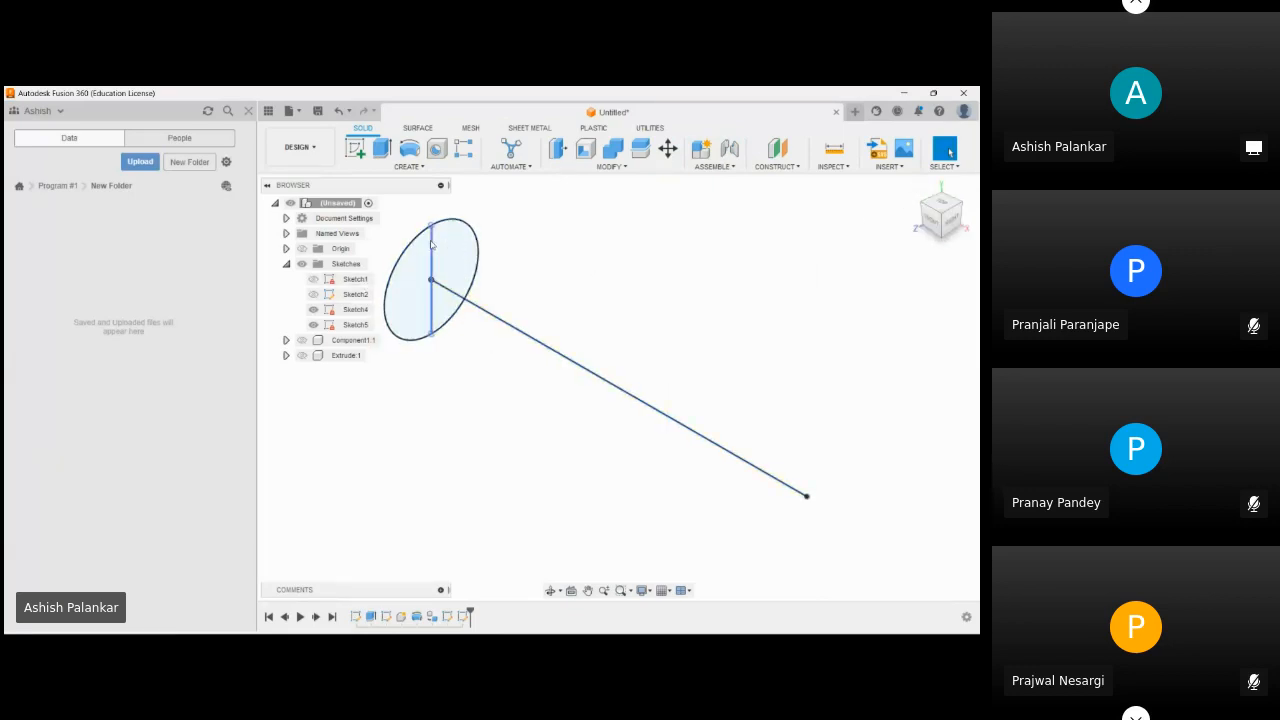
left_click(418, 167)
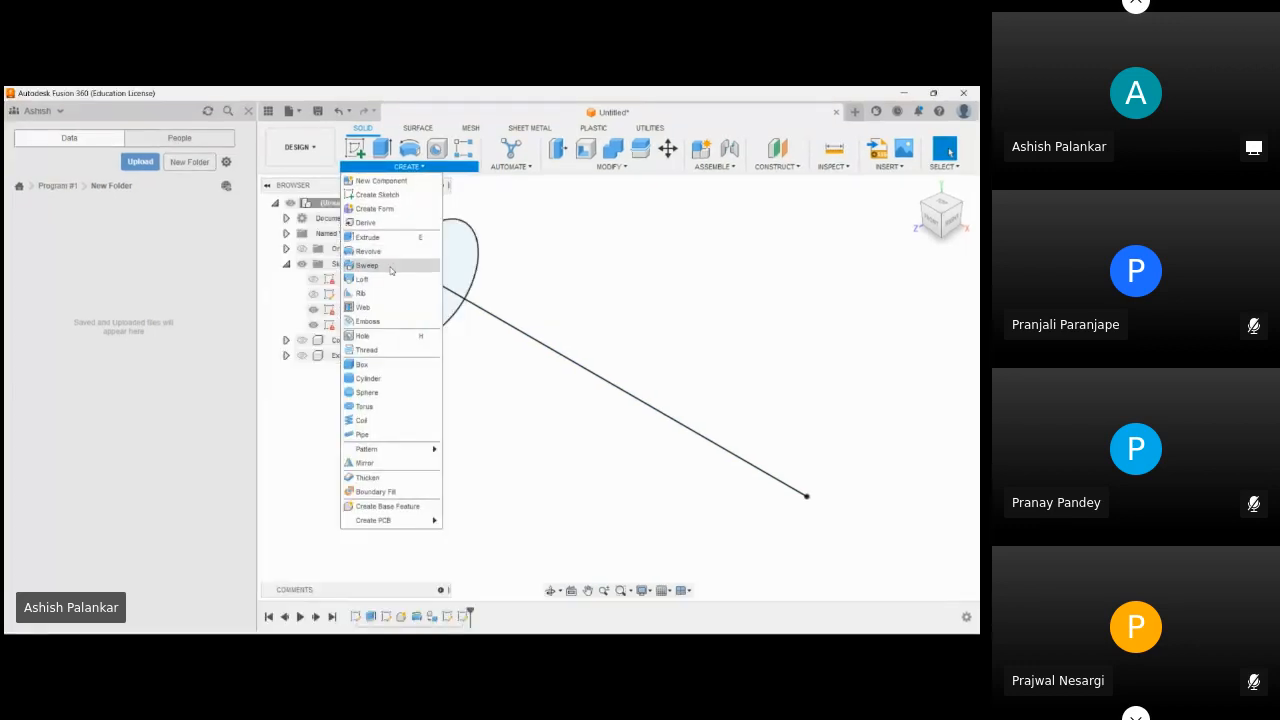
left_click(391, 266)
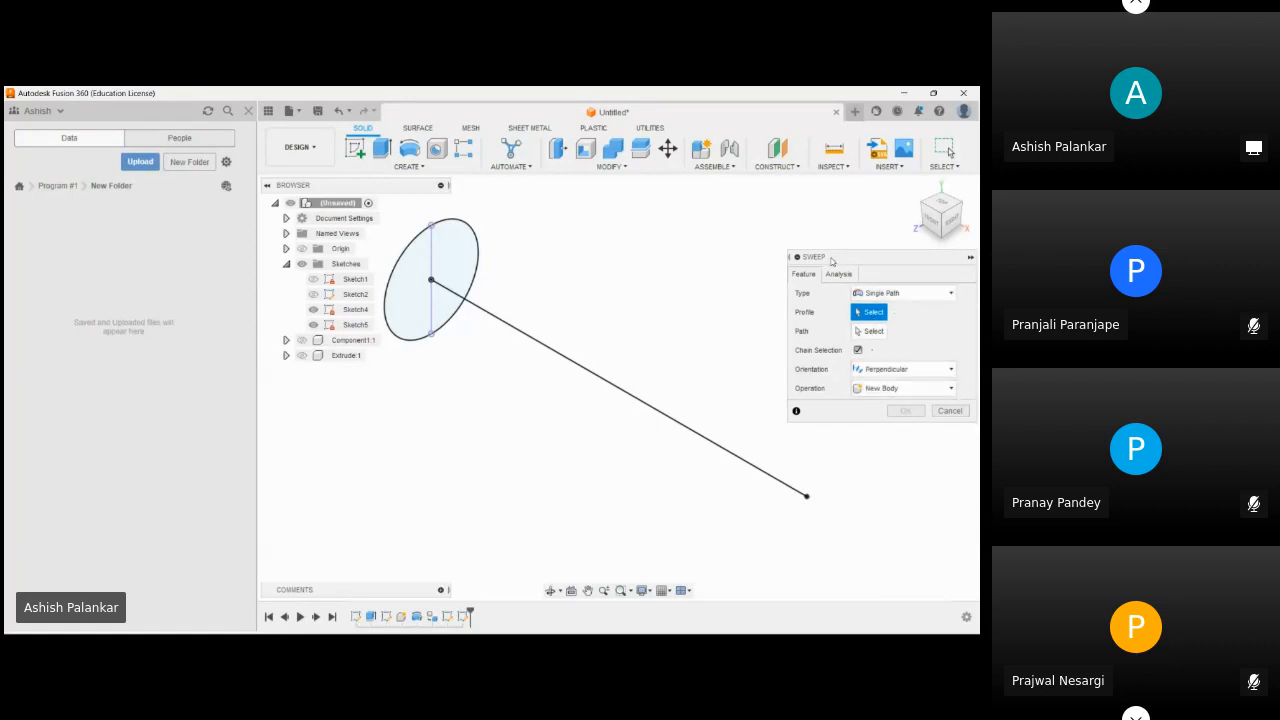
left_click_drag(835, 261, 824, 260)
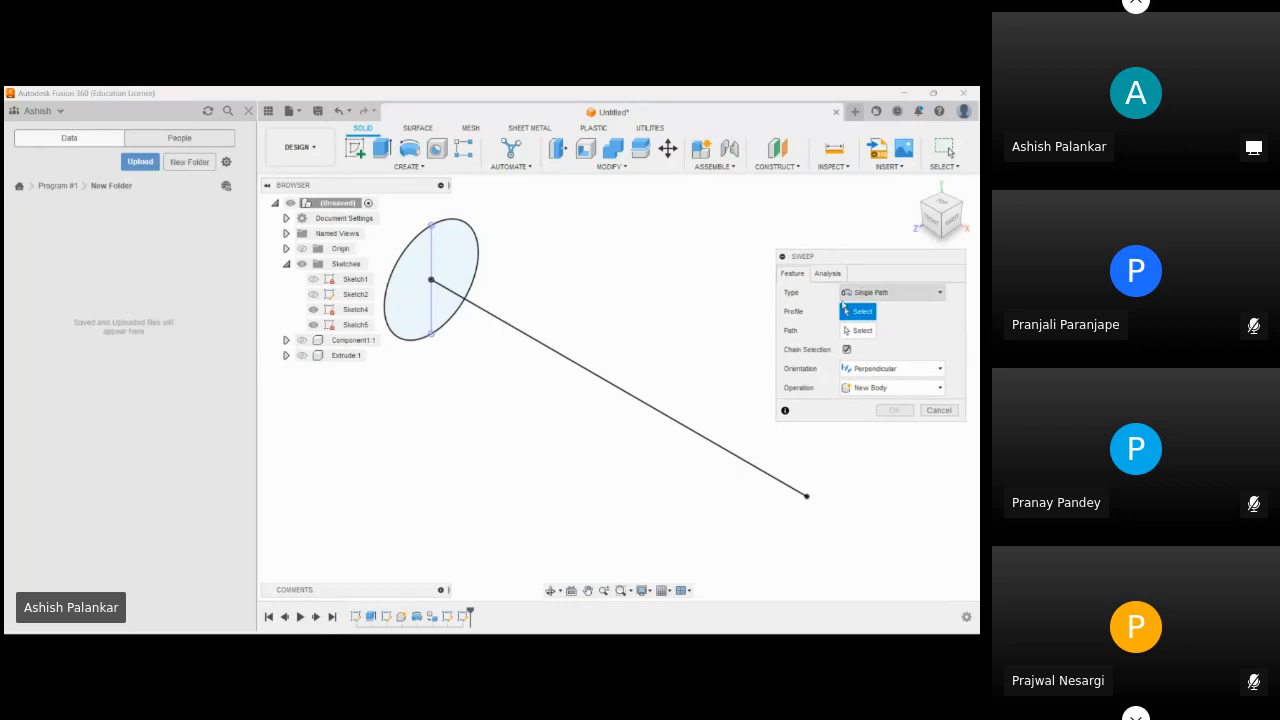
left_click(460, 248)
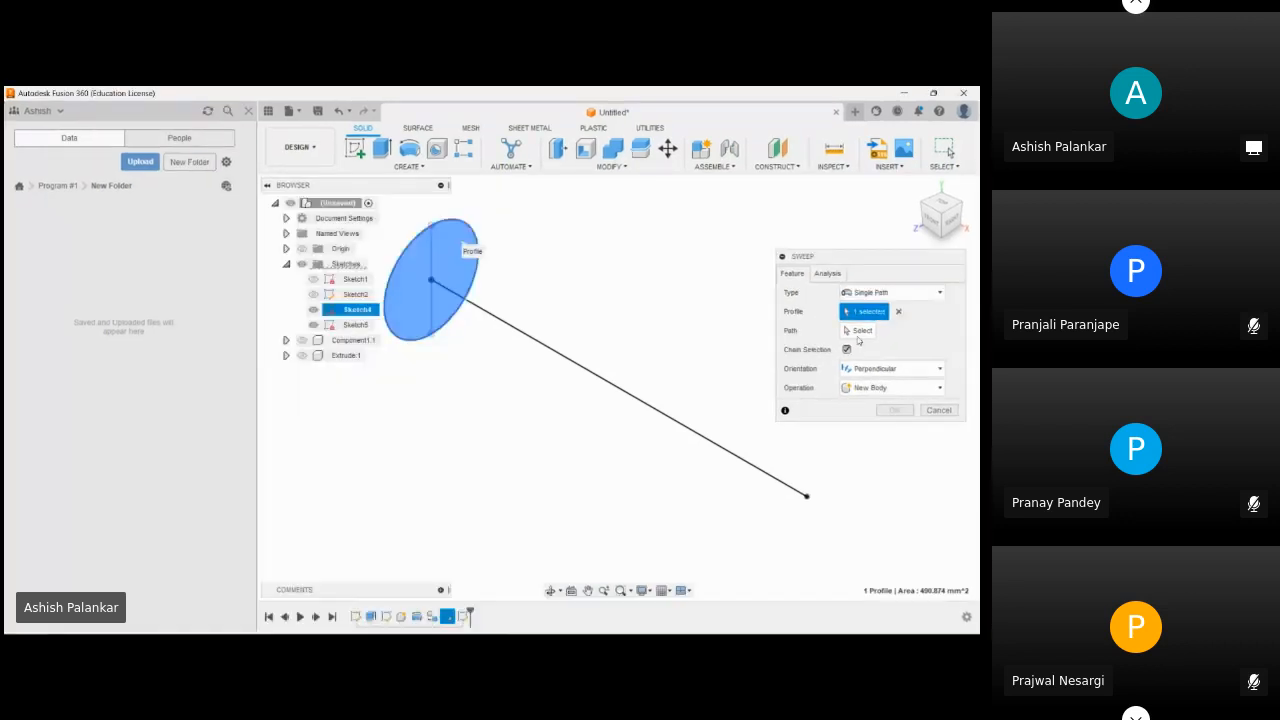
left_click(507, 328)
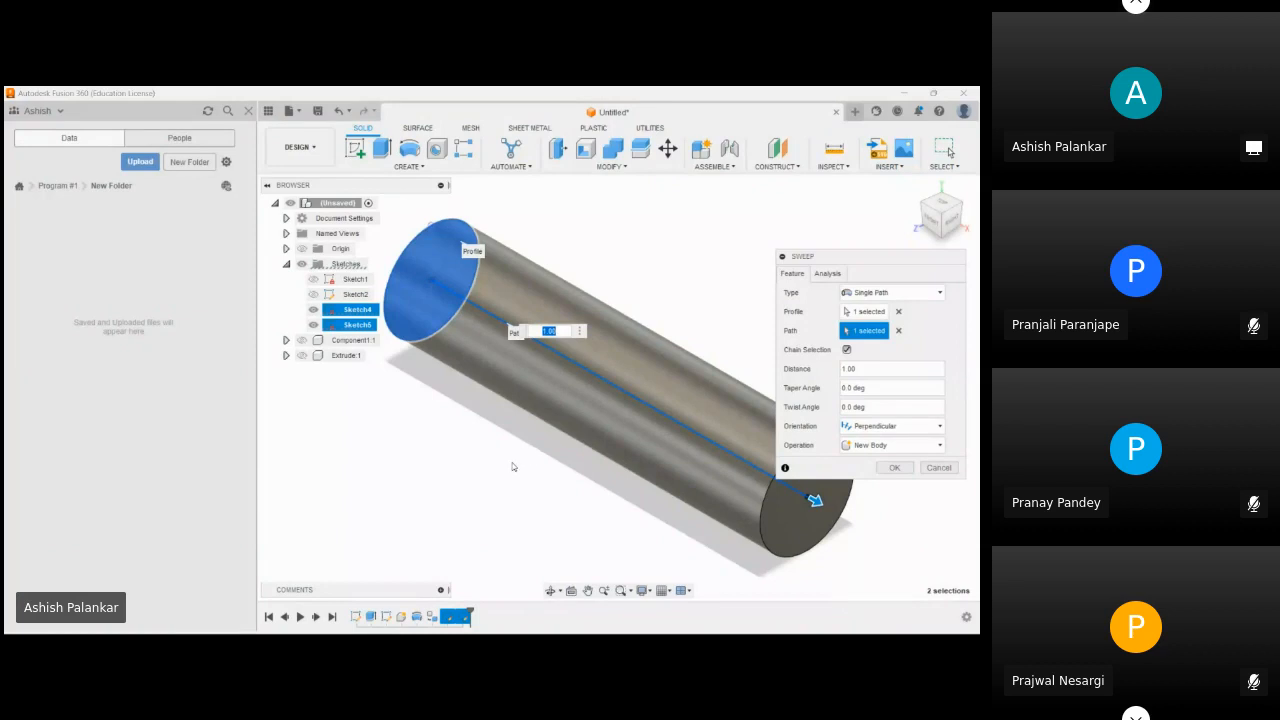
- Review the sweep types, keep Perpendicular orientation and the New Body operation, and complete the sweep
left_click(860, 292)
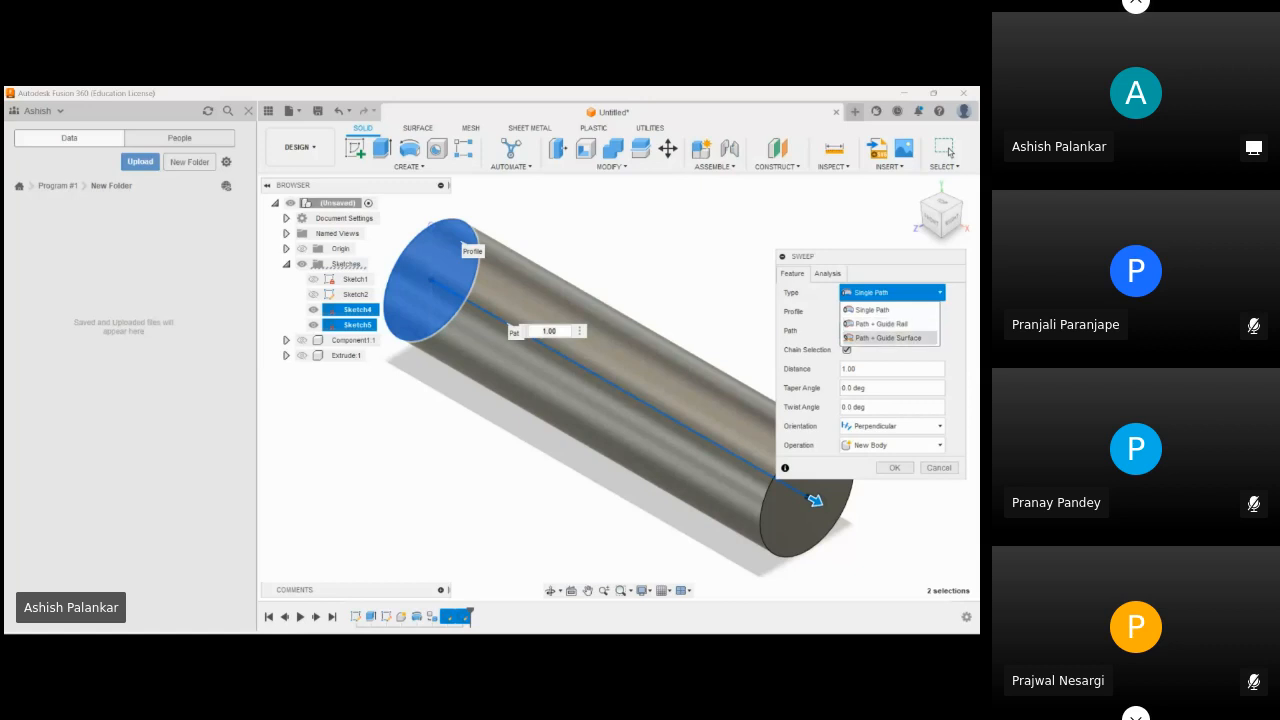
left_click(914, 349)
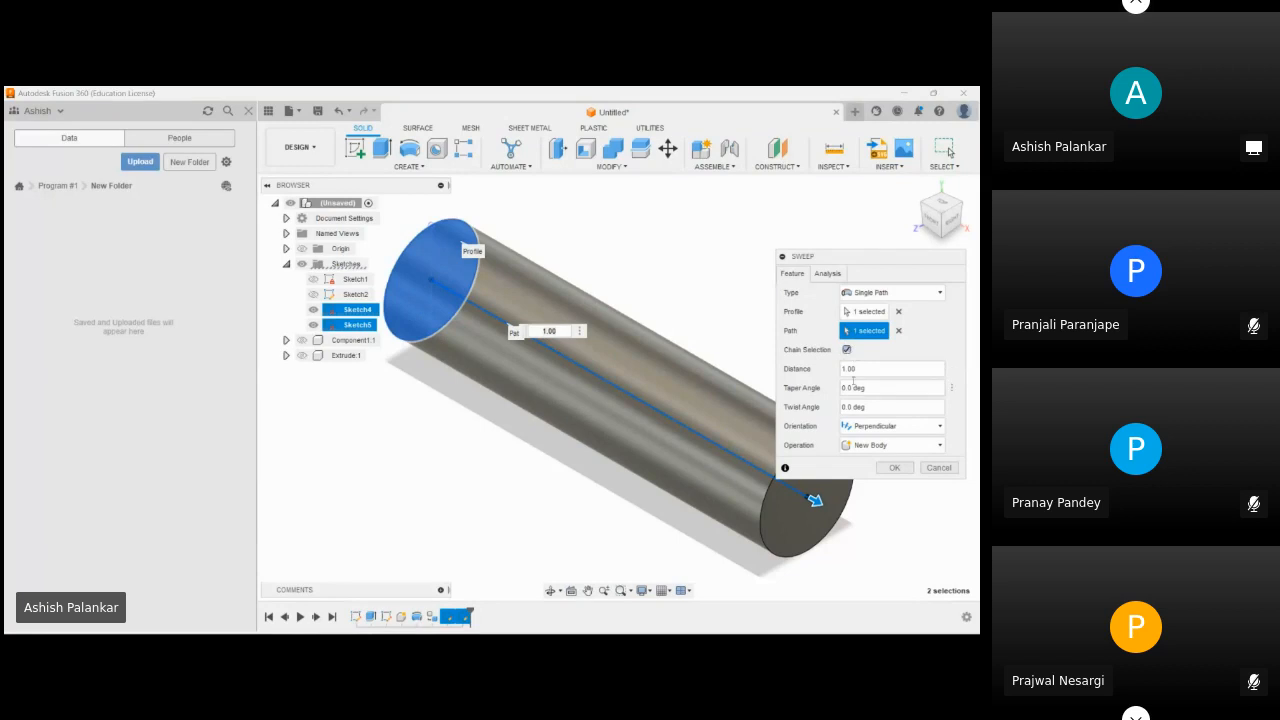
left_click(900, 428)
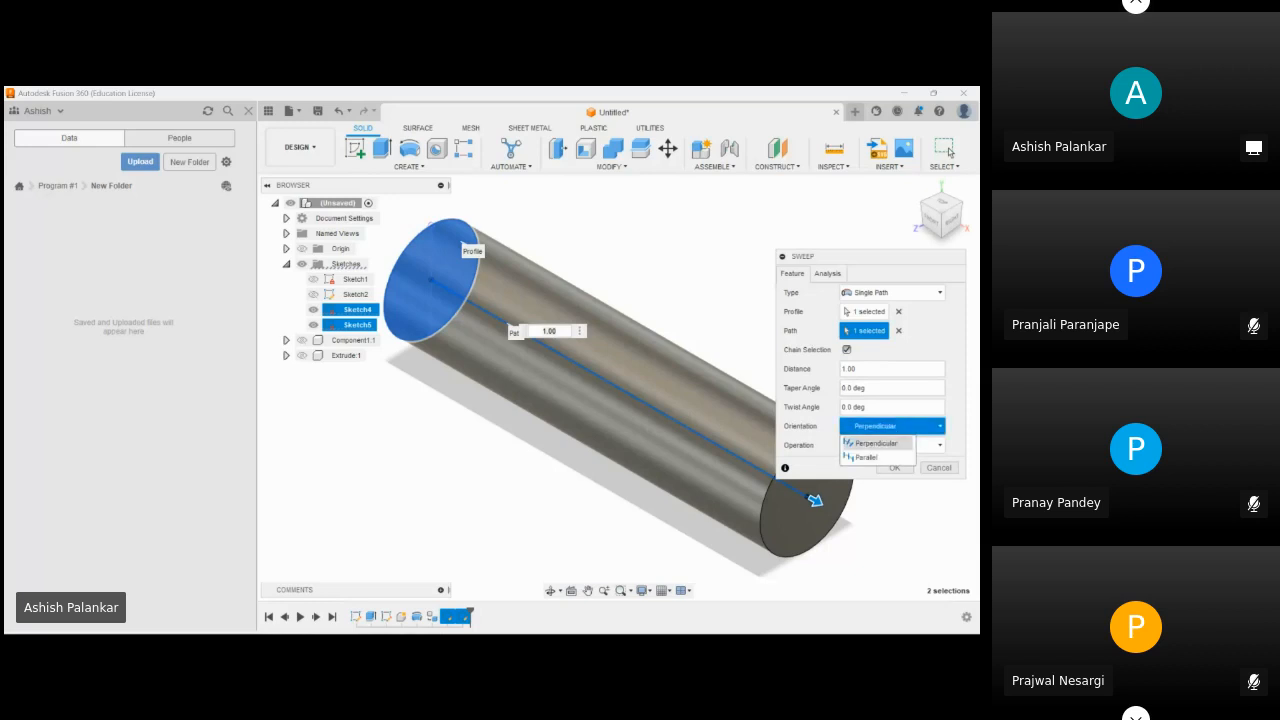
left_click(876, 443)
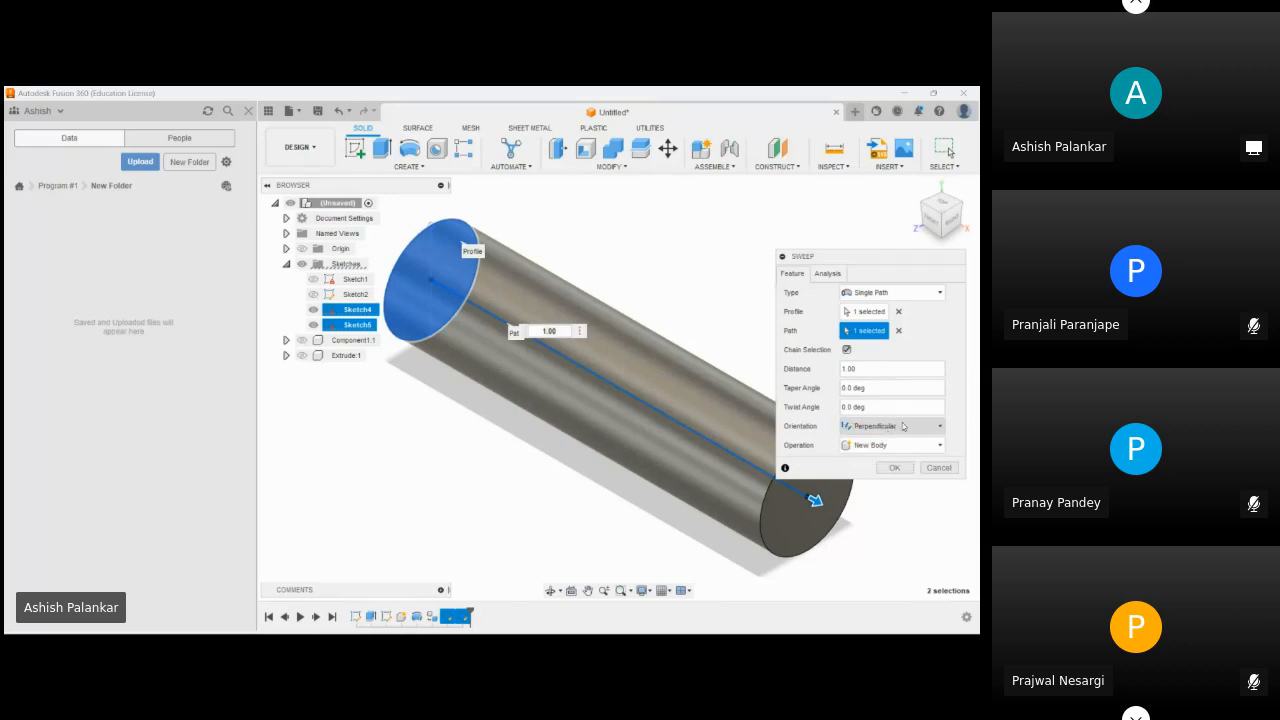
left_click(906, 444)
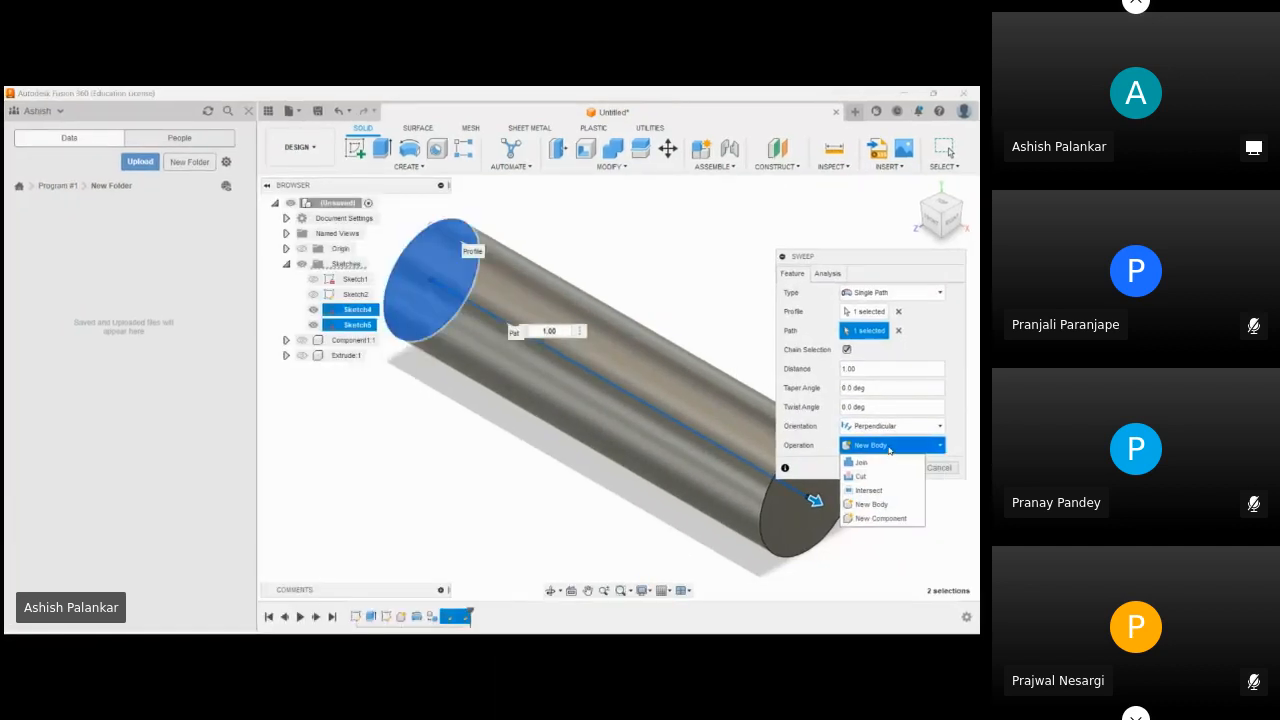
left_click(871, 504)
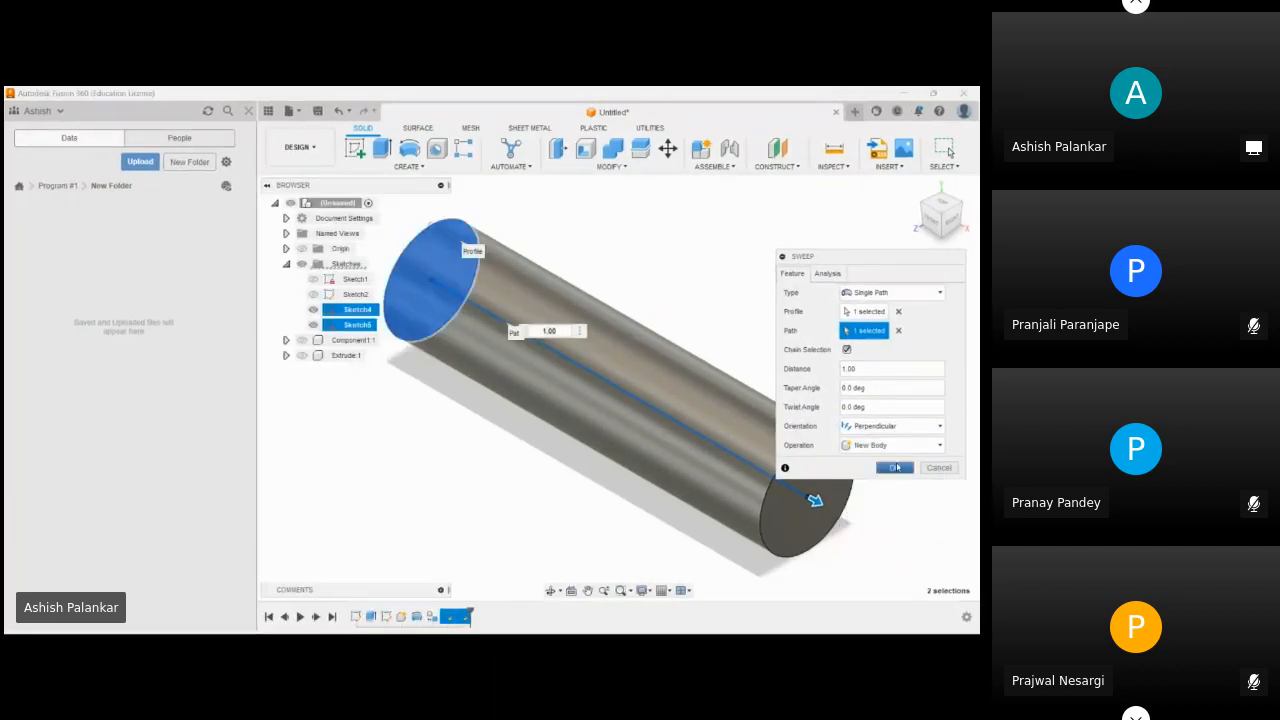
left_click(896, 467)
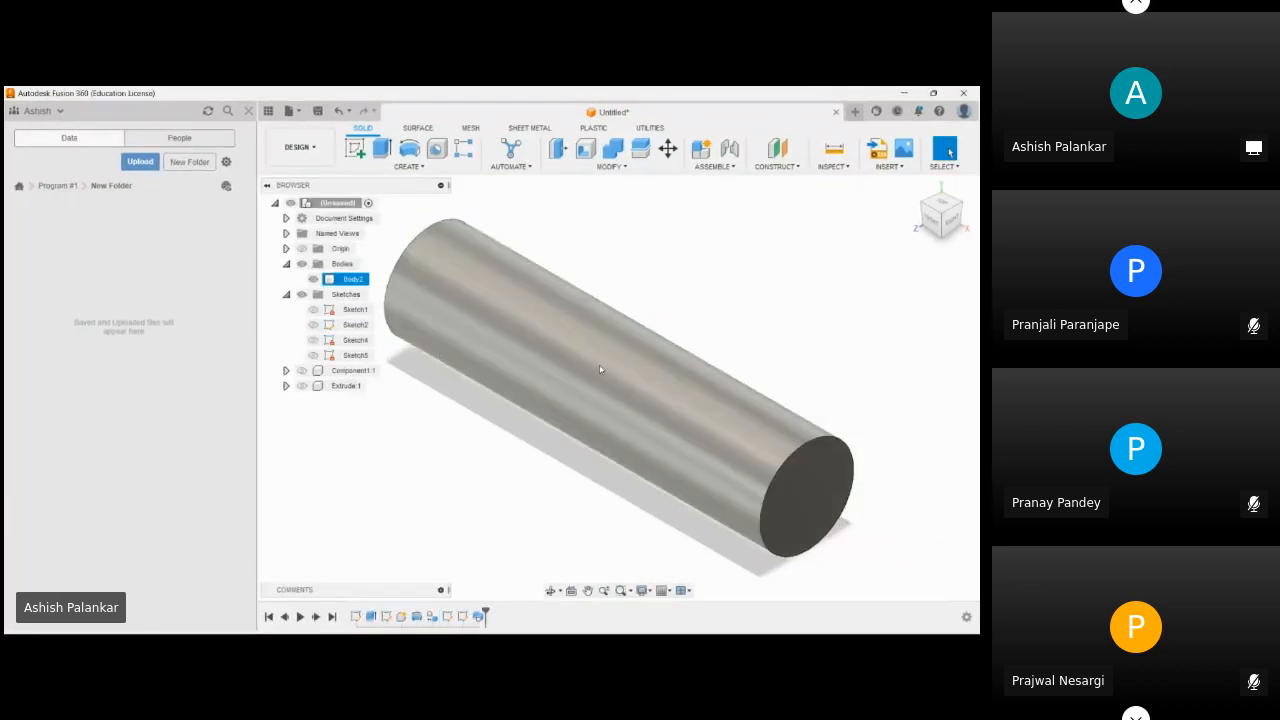
- Rename the swept body as Sweep and hide it
left_click(351, 280)
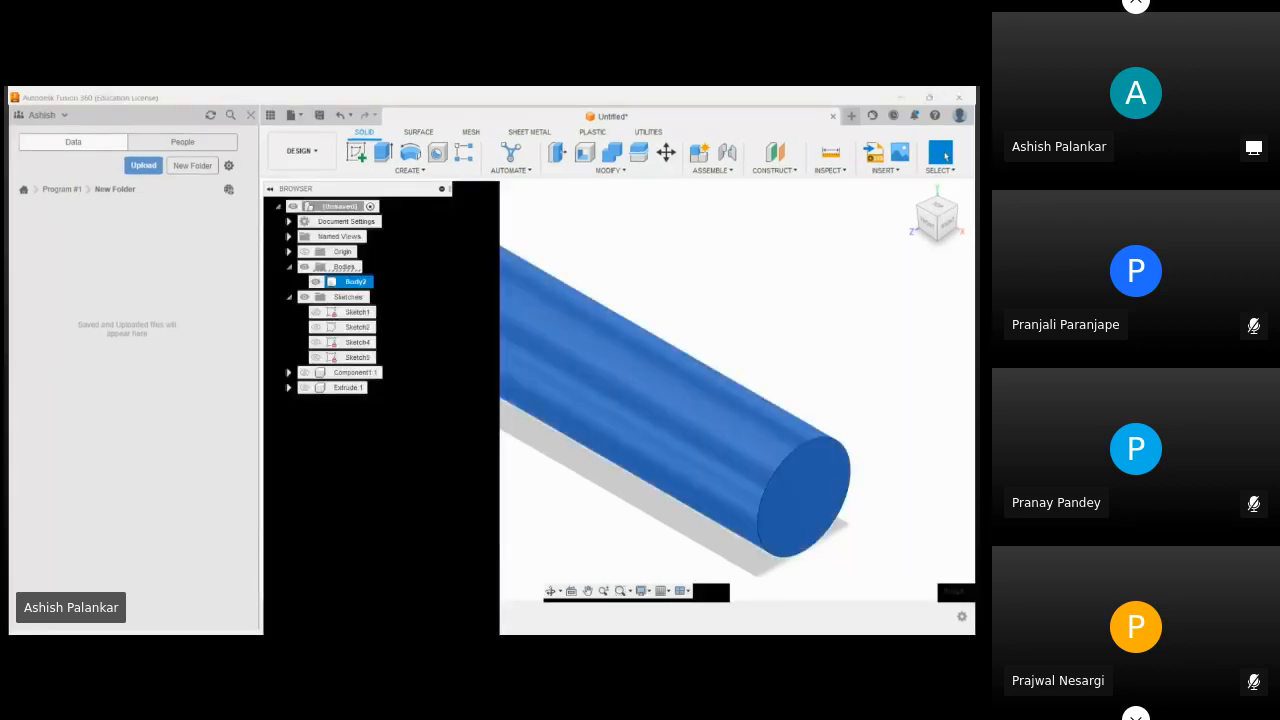
key("Delete")
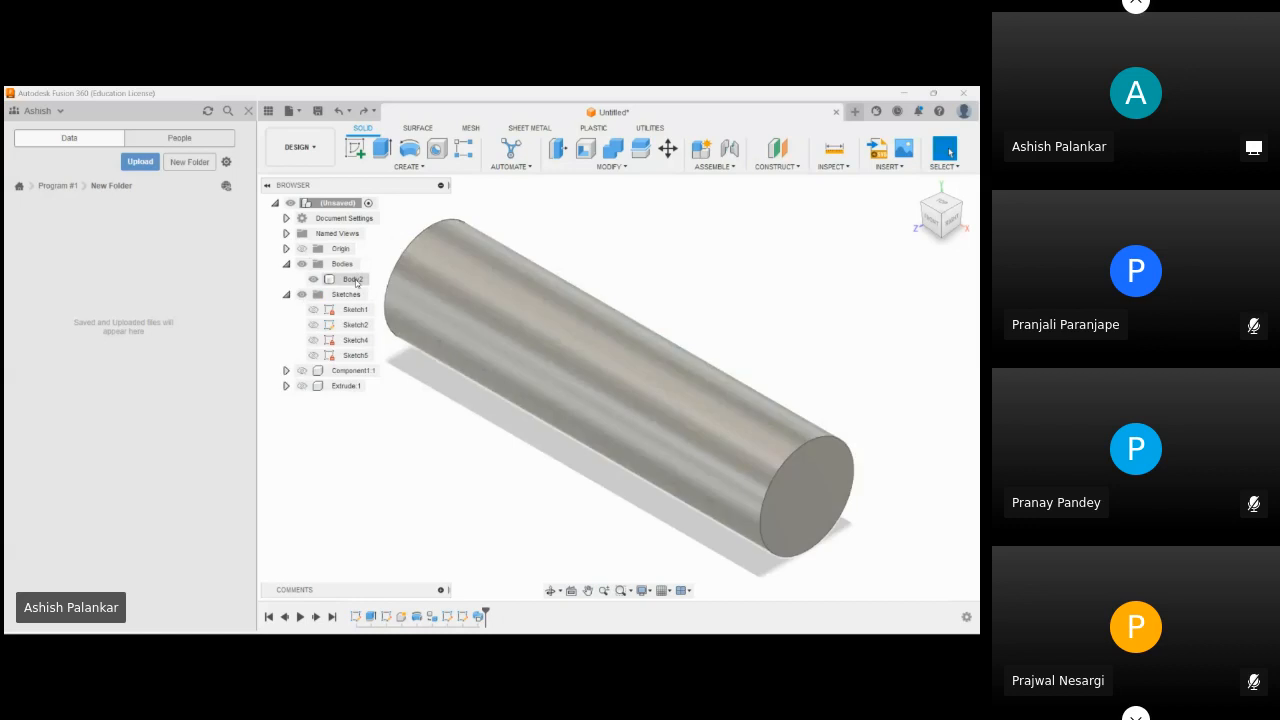
left_click(352, 279)
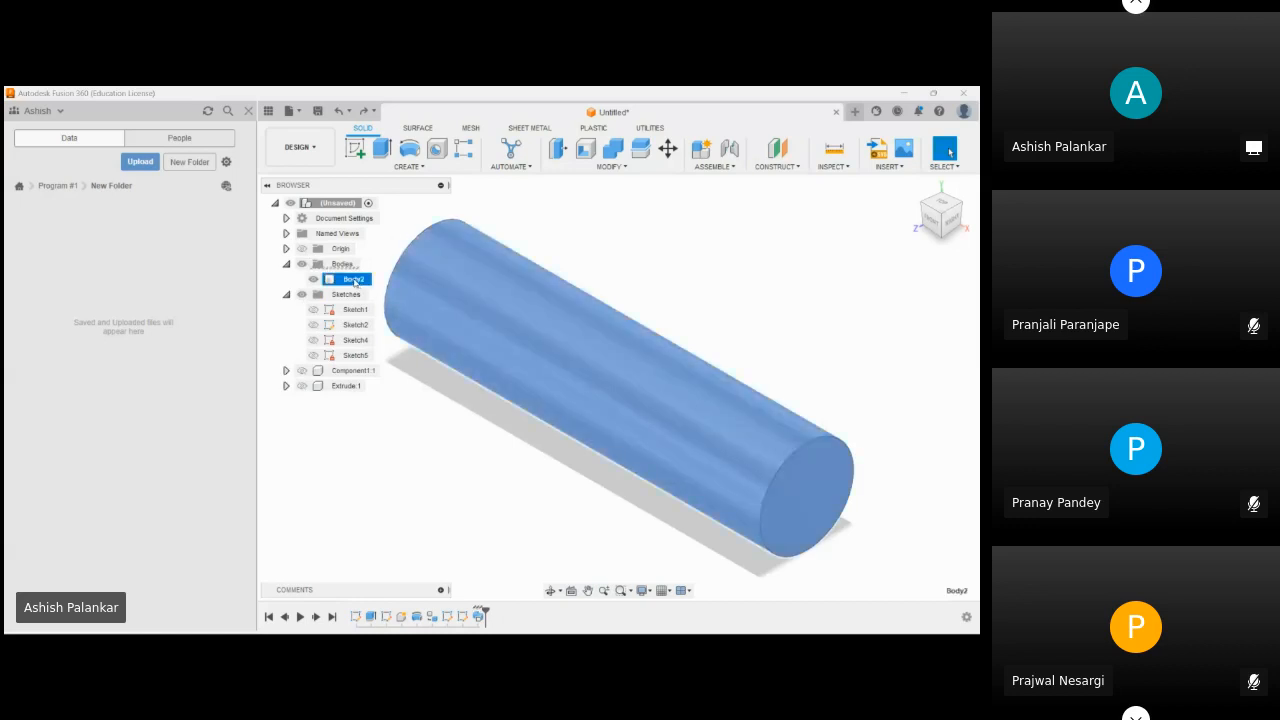
left_click(355, 281)
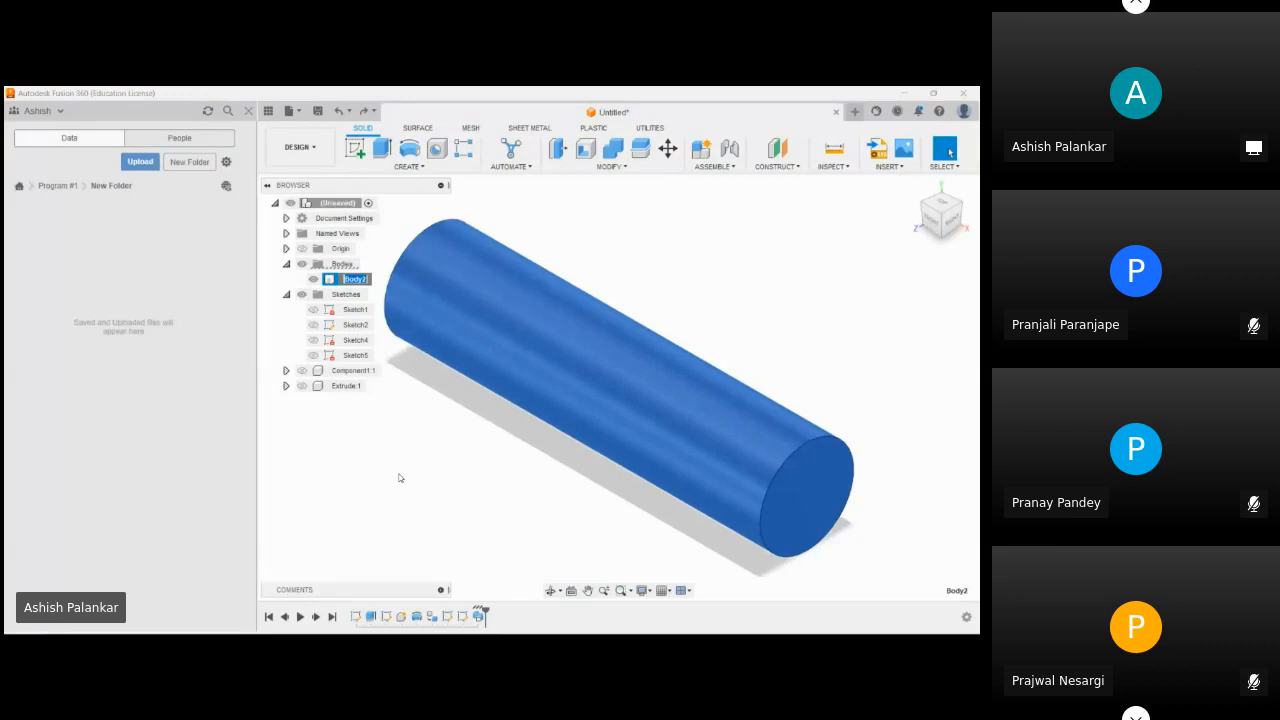
type("Sweep")
key("Return")
left_click(313, 280)
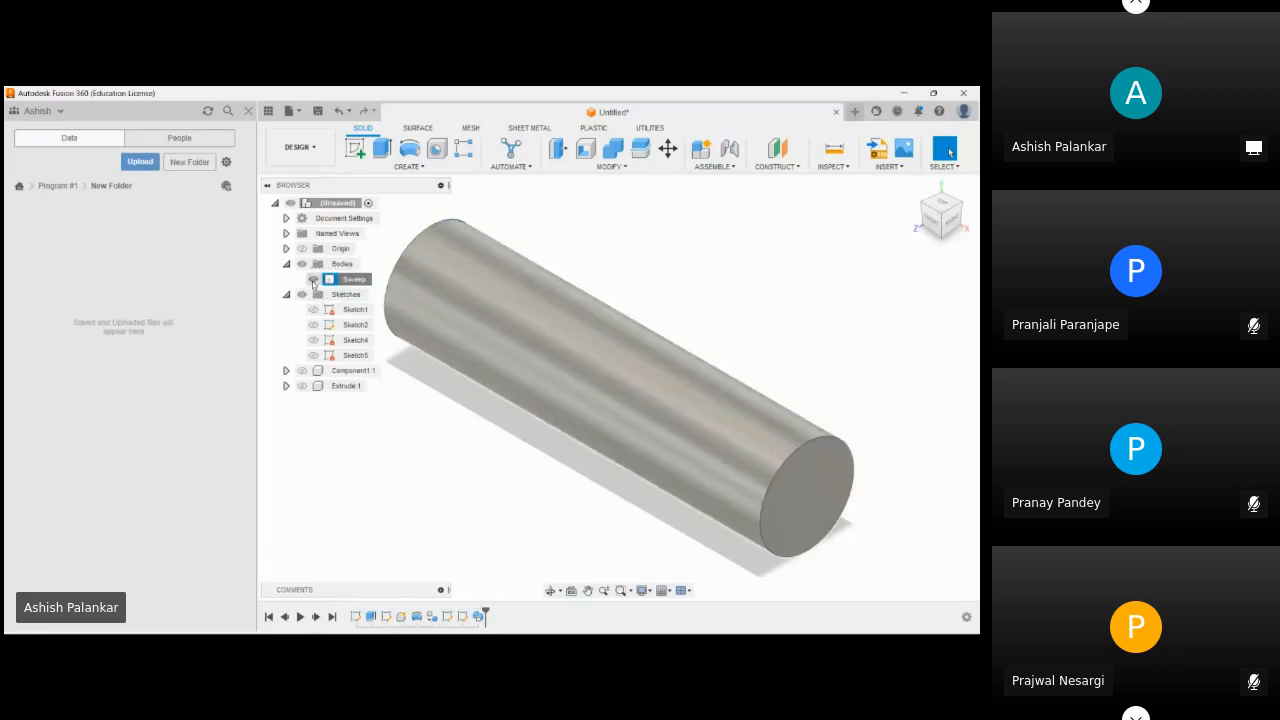
left_click(313, 280)
- Finish the open empty sketch and start a new sketch on the top plane
left_click(409, 166)
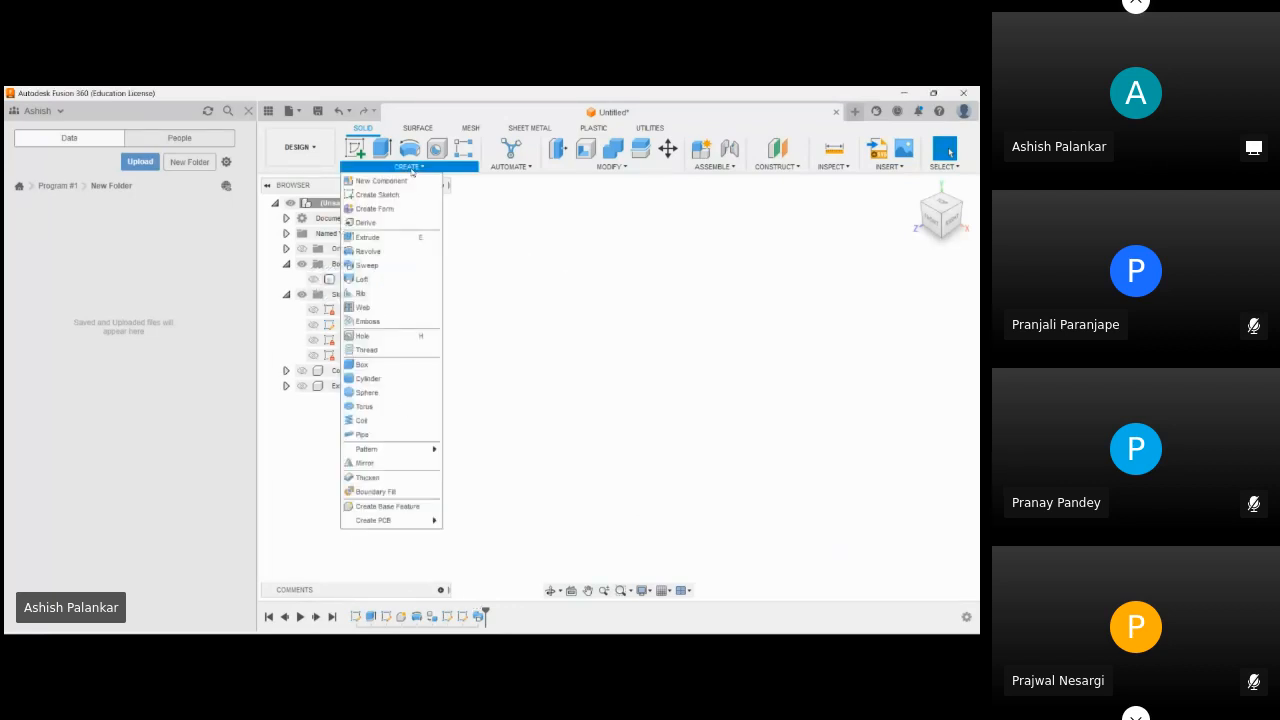
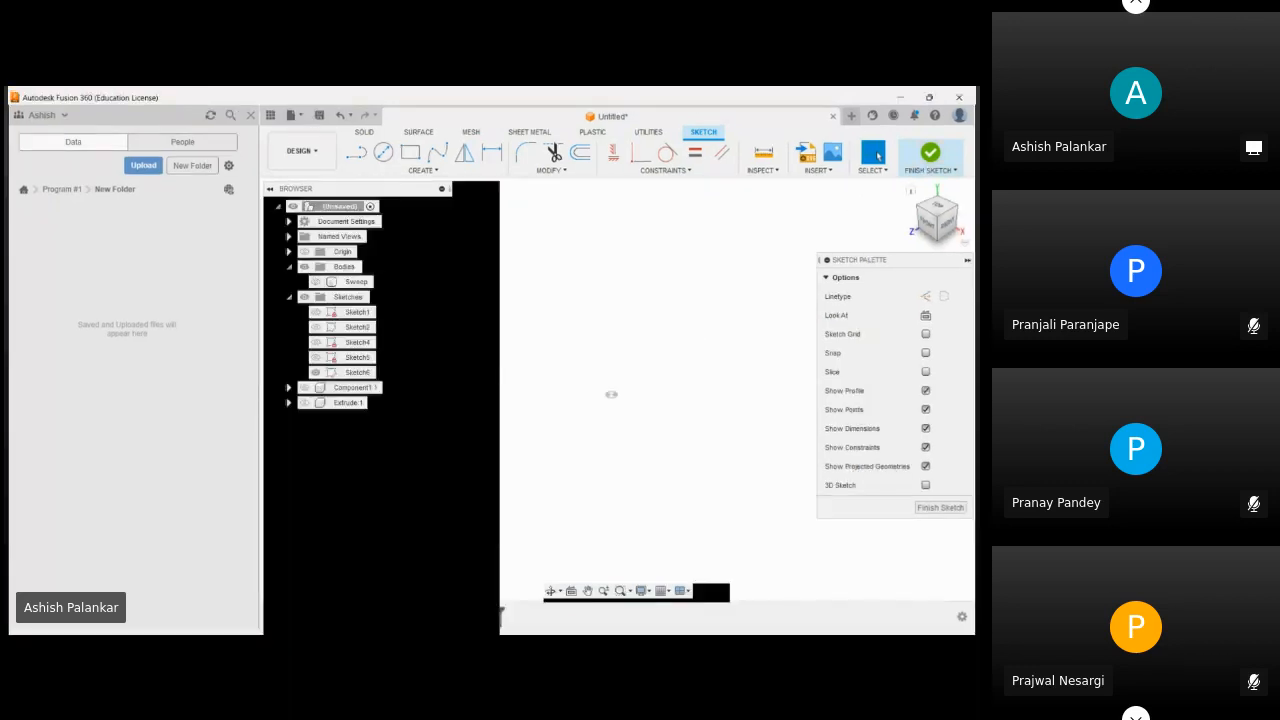
left_click(930, 155)
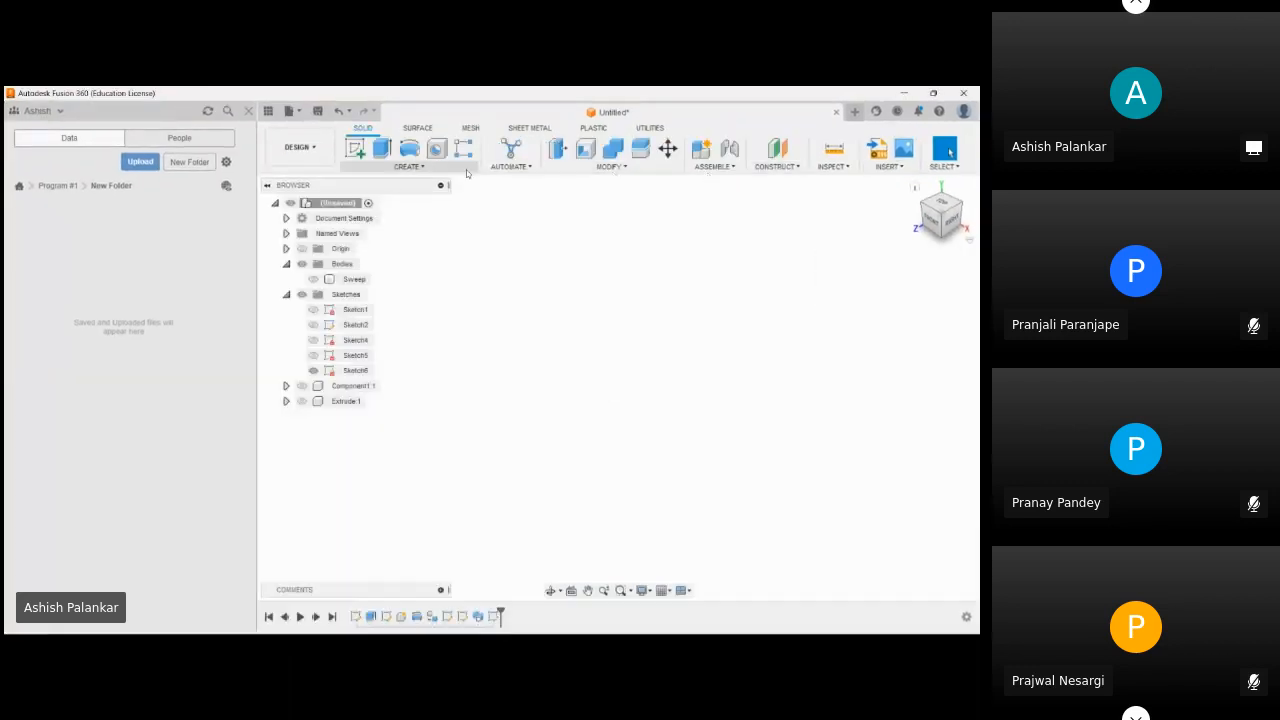
left_click(413, 168)
left_click(395, 178)
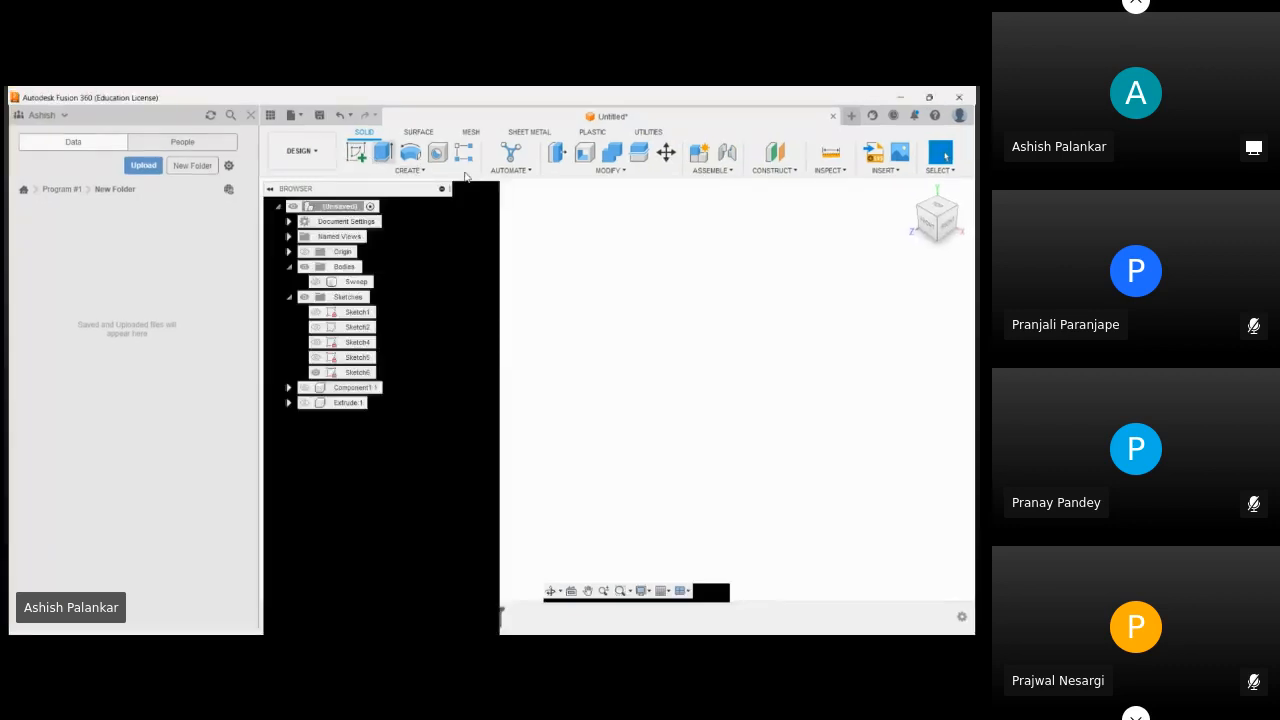
left_click(610, 415)
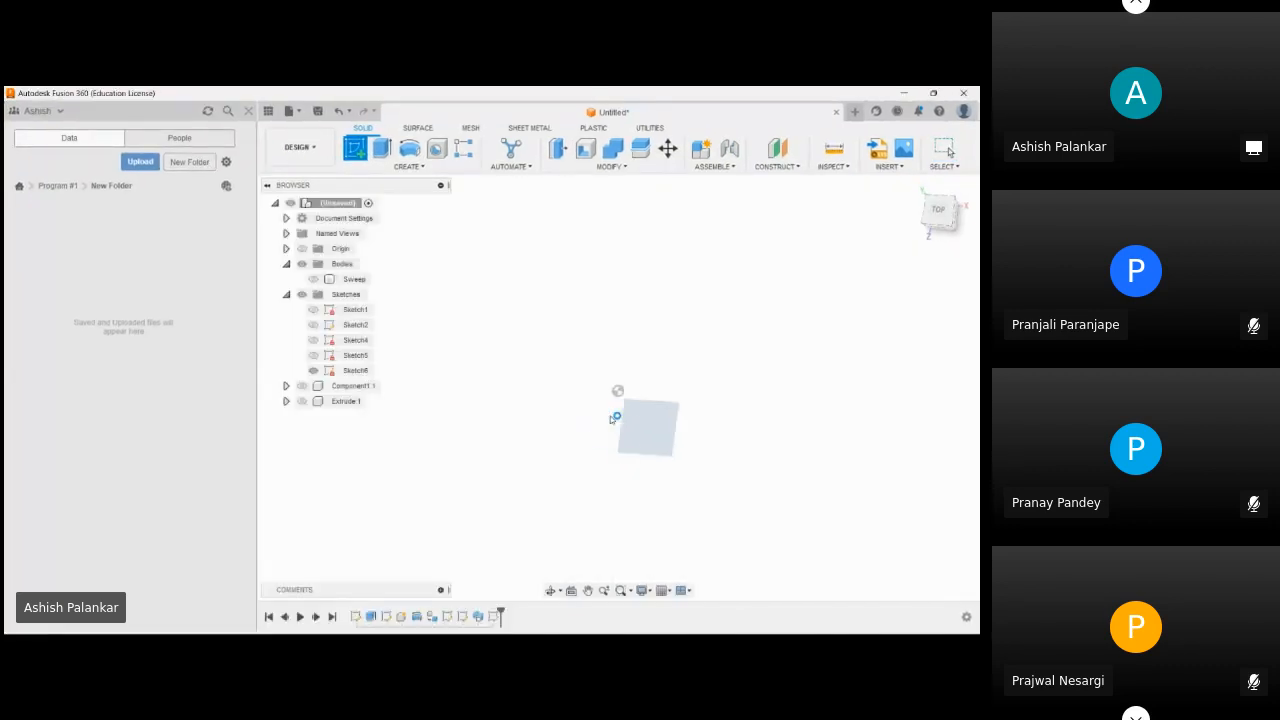
- Begin a center-to-center slot at the origin with a horizontal center distance of 50 mm
left_click(422, 166)
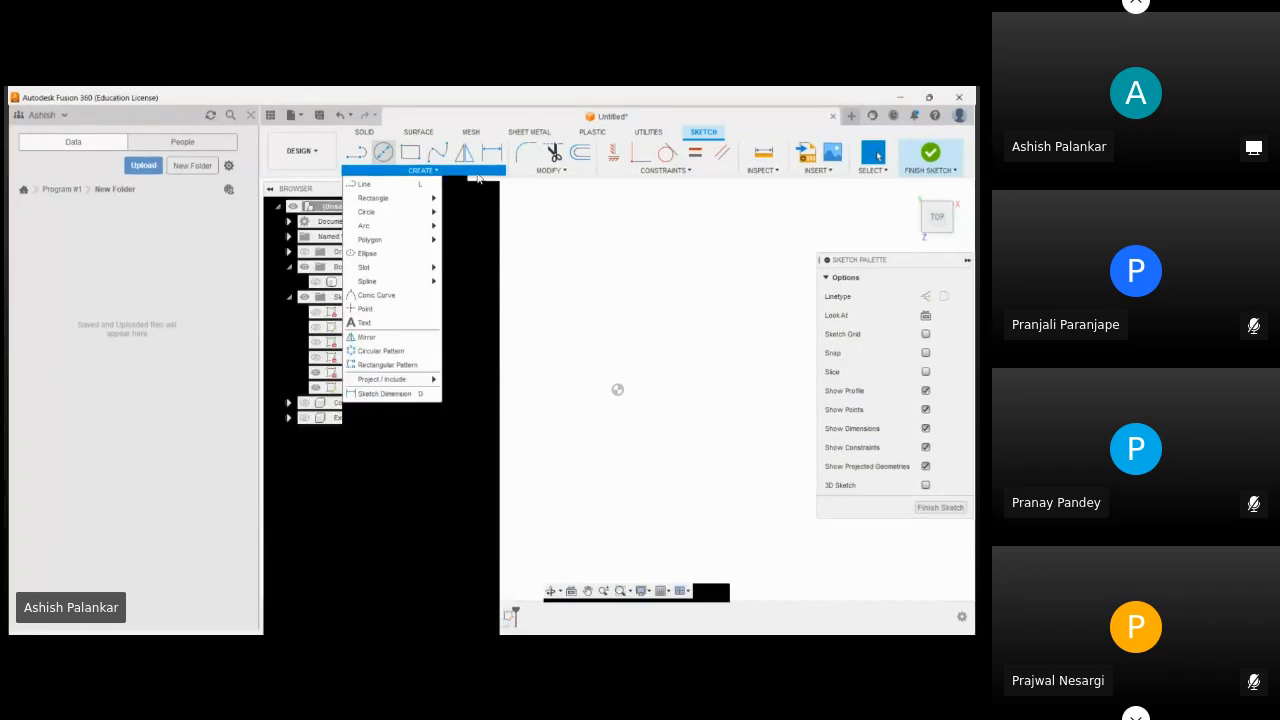
mouse_move(420, 238)
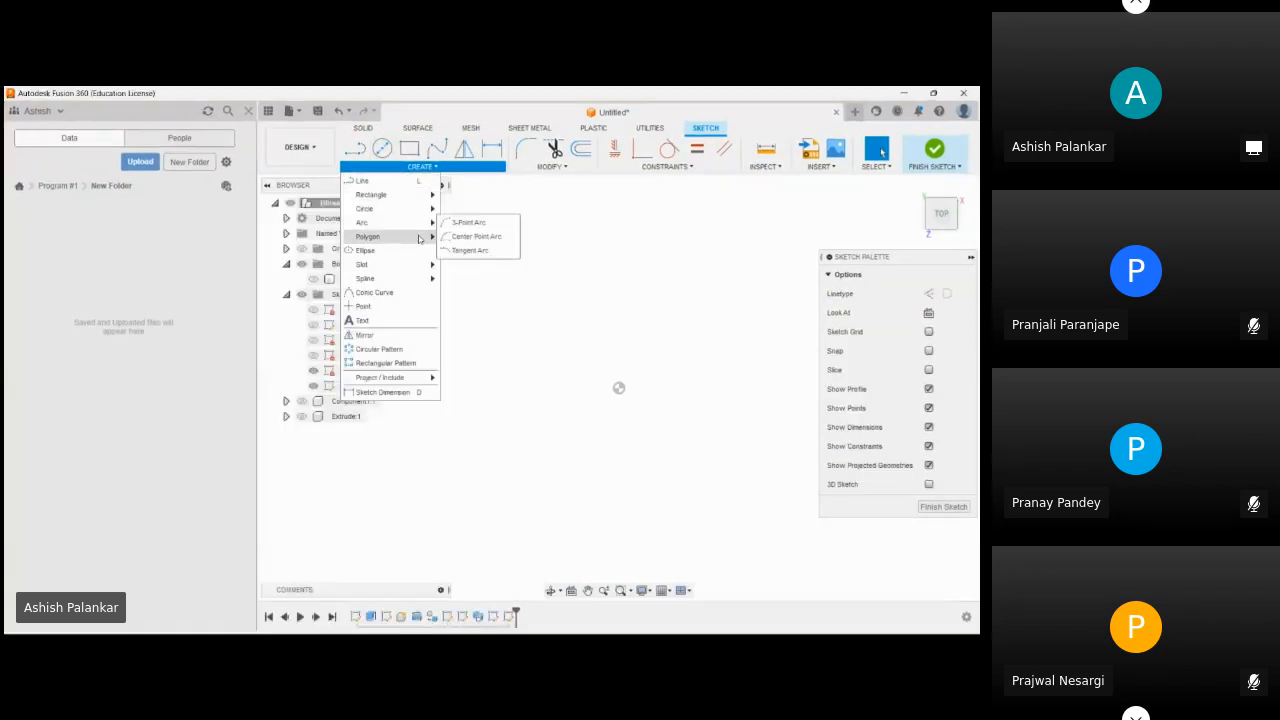
mouse_move(428, 265)
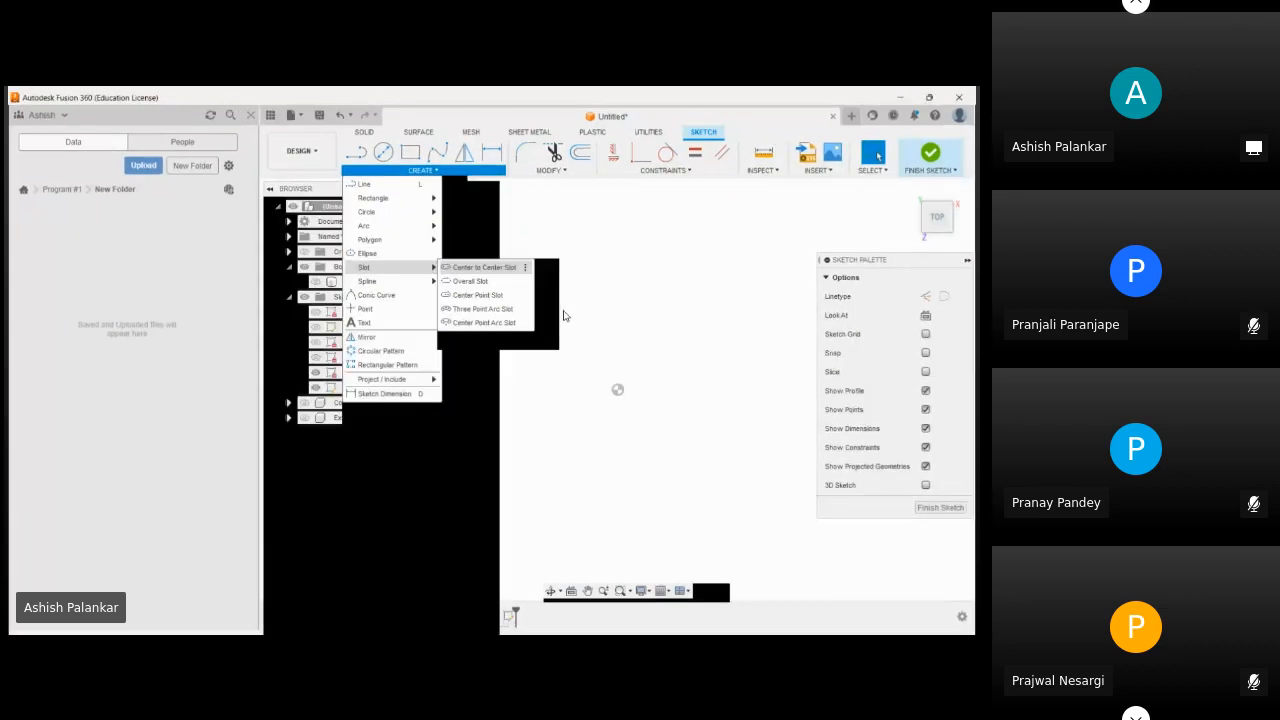
left_click(462, 267)
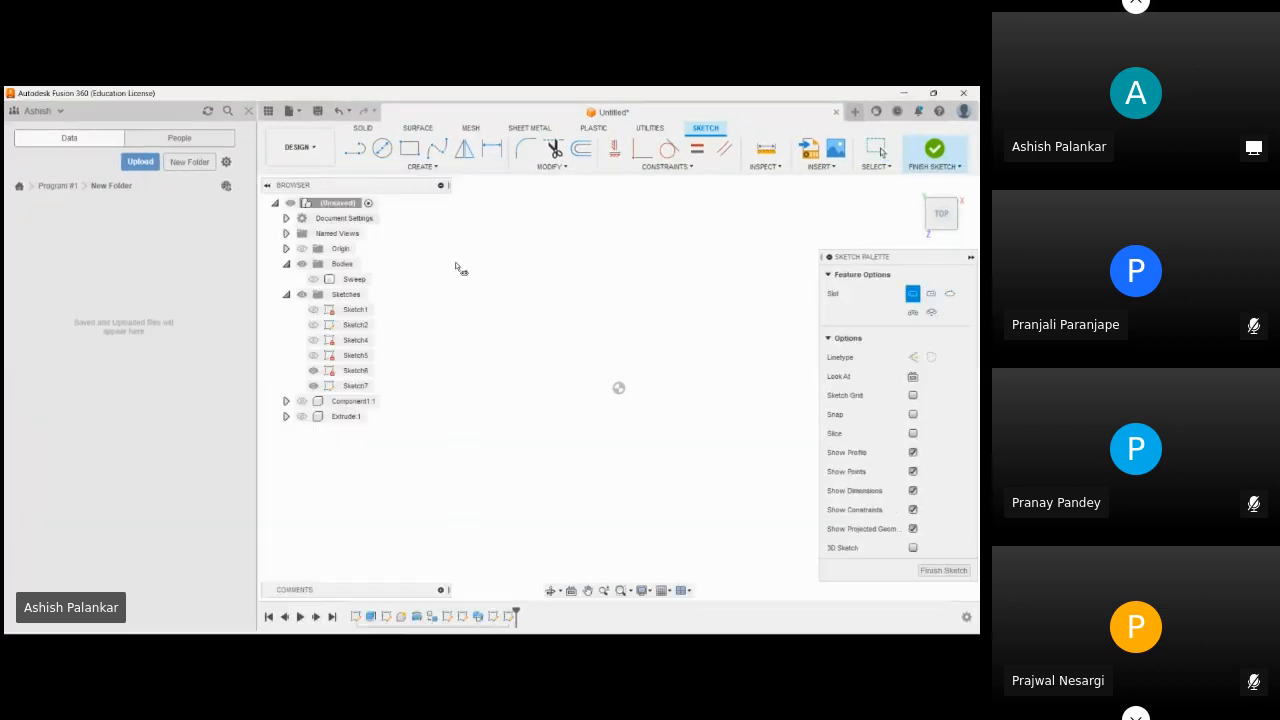
left_click(619, 389)
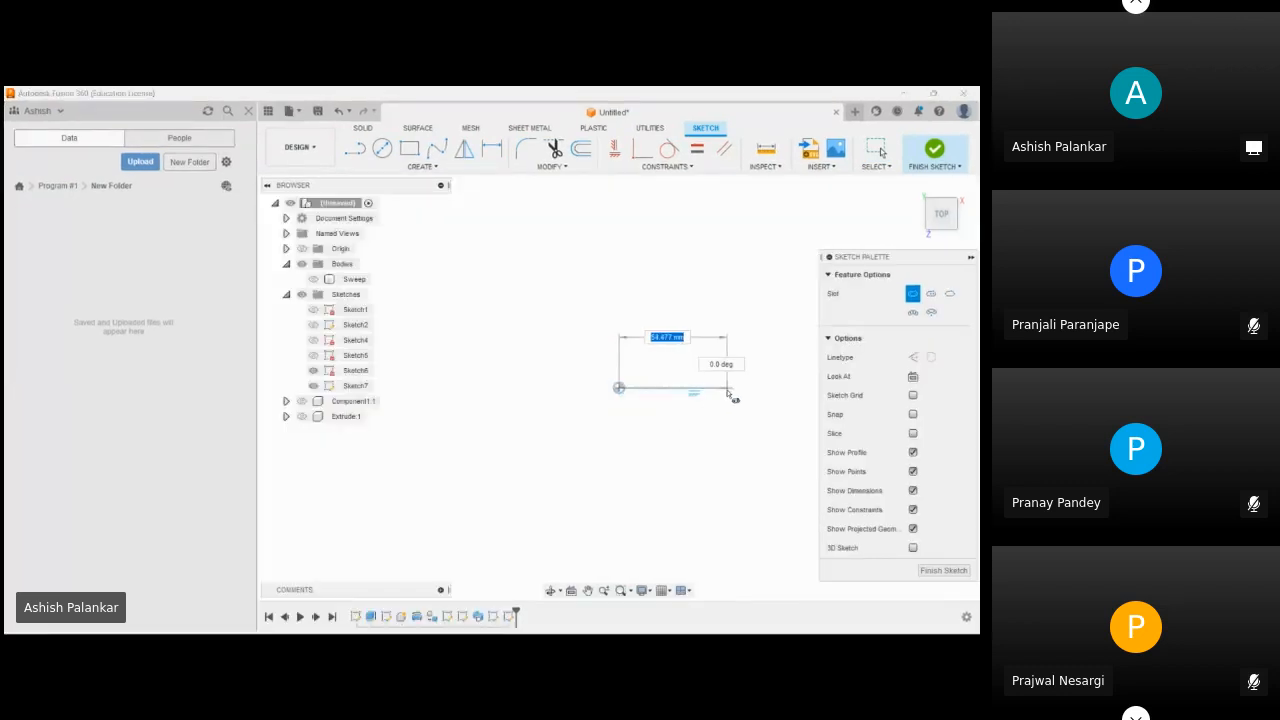
type("50")
key("Tab")
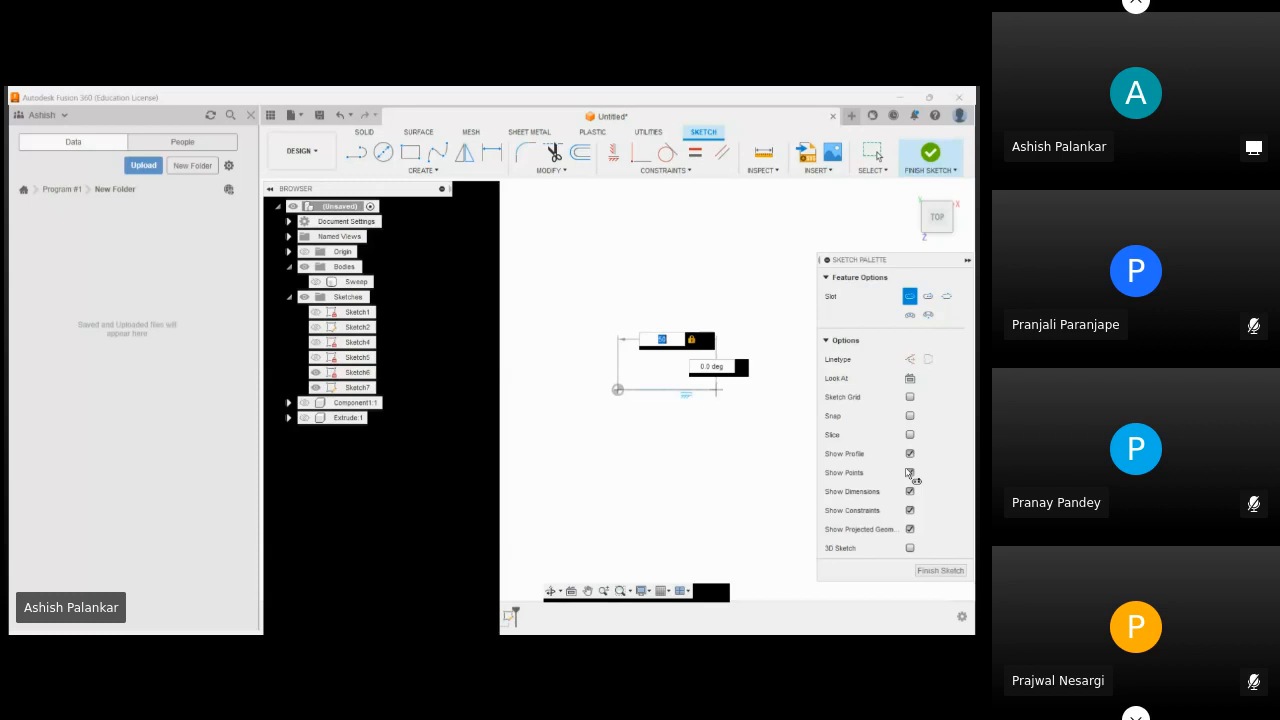
key("Return")
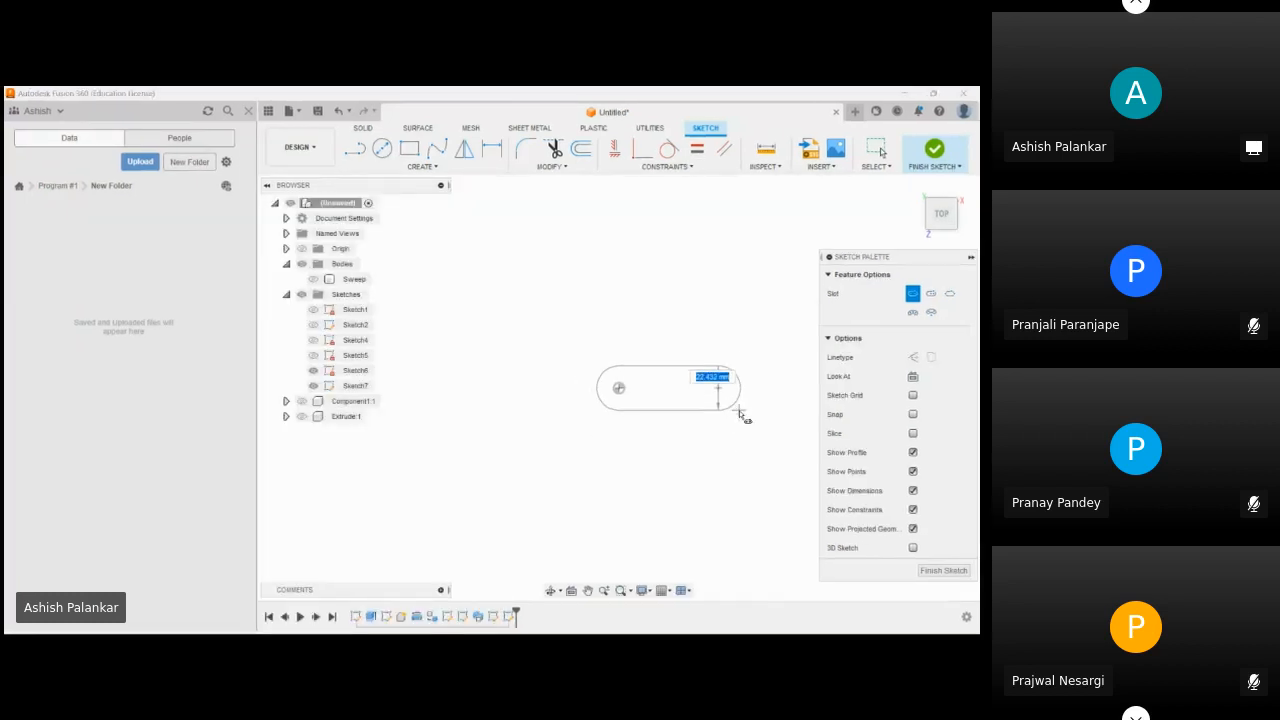
- Set the slot's width to 20 mm and finish the sketch
type("20")
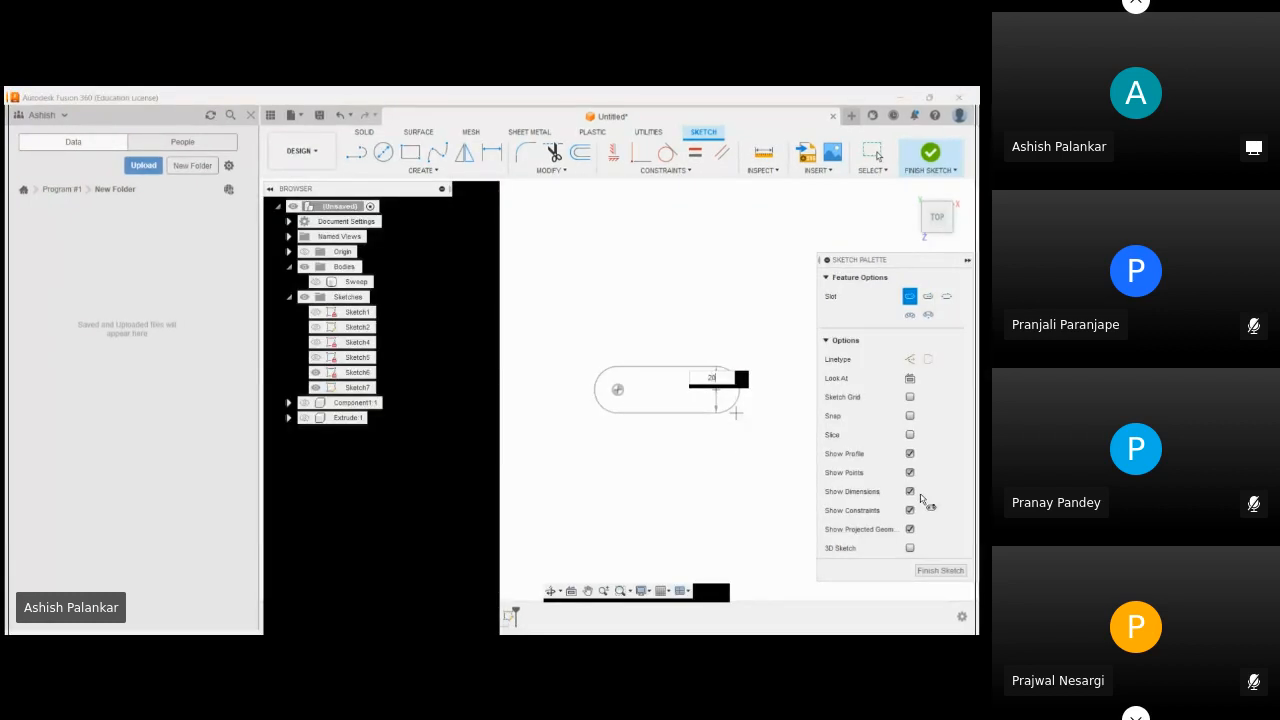
key("Tab")
key("Return")
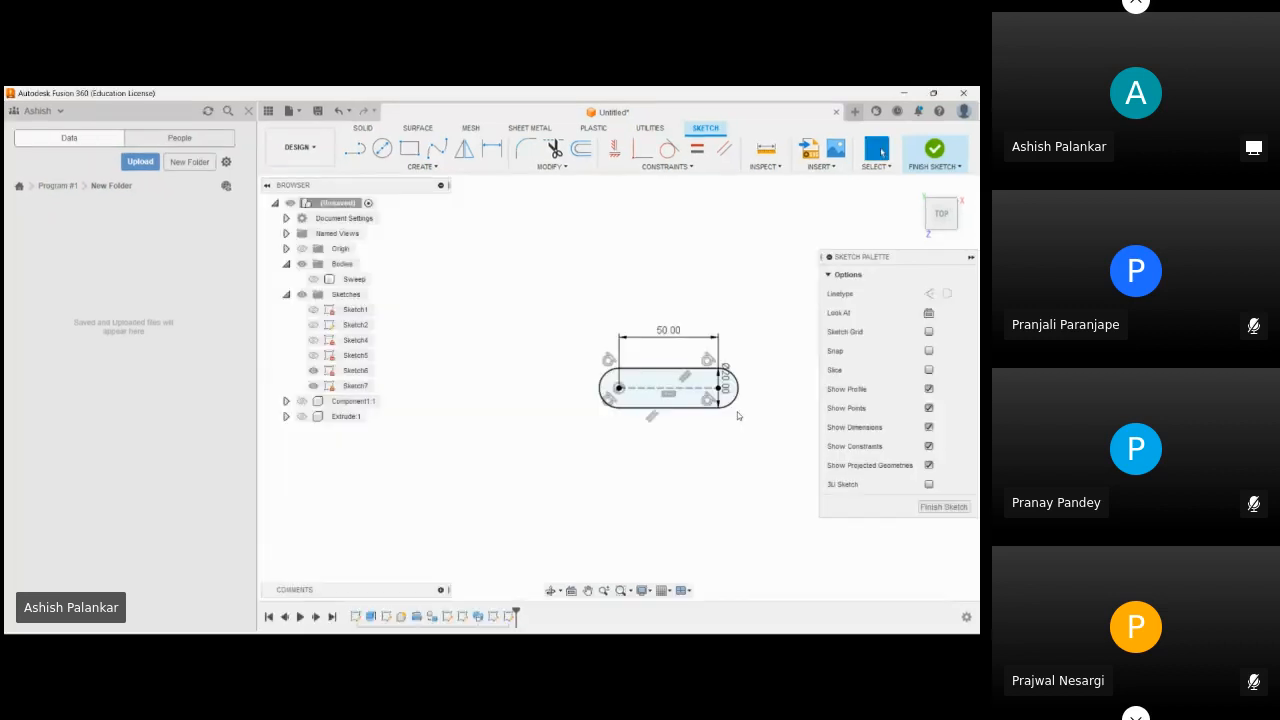
left_click(930, 154)
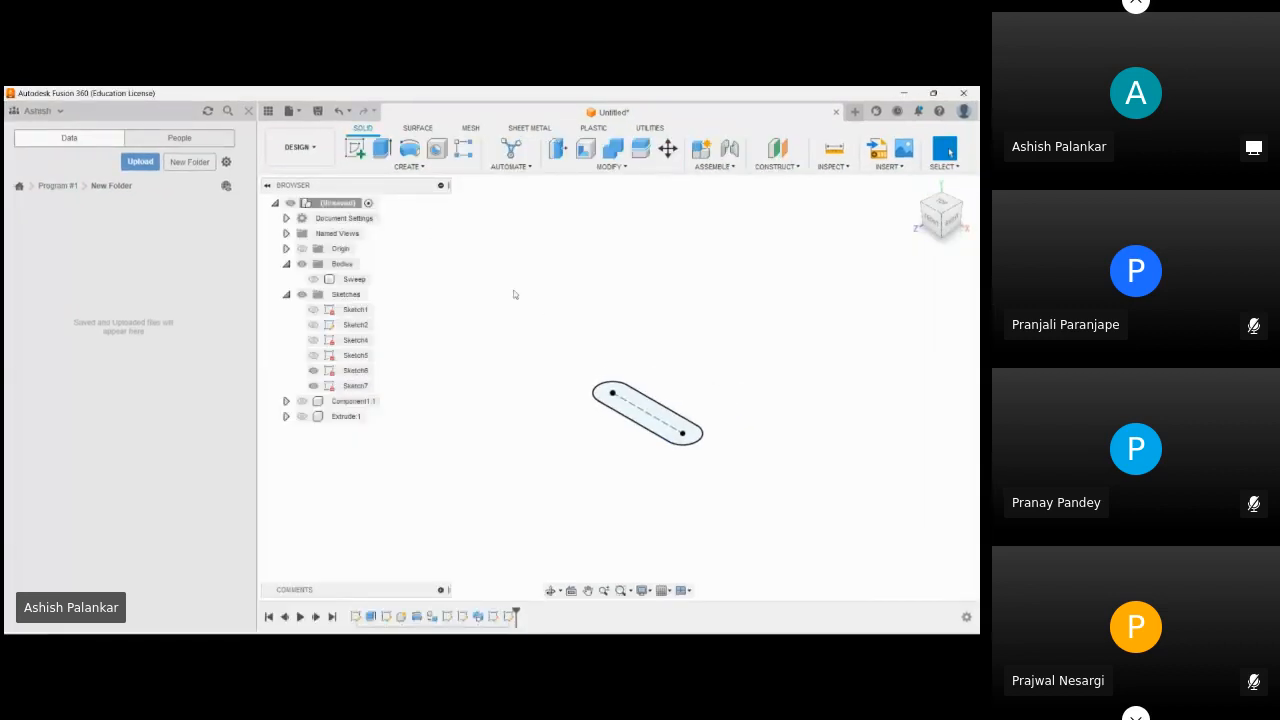
left_click(380, 166)
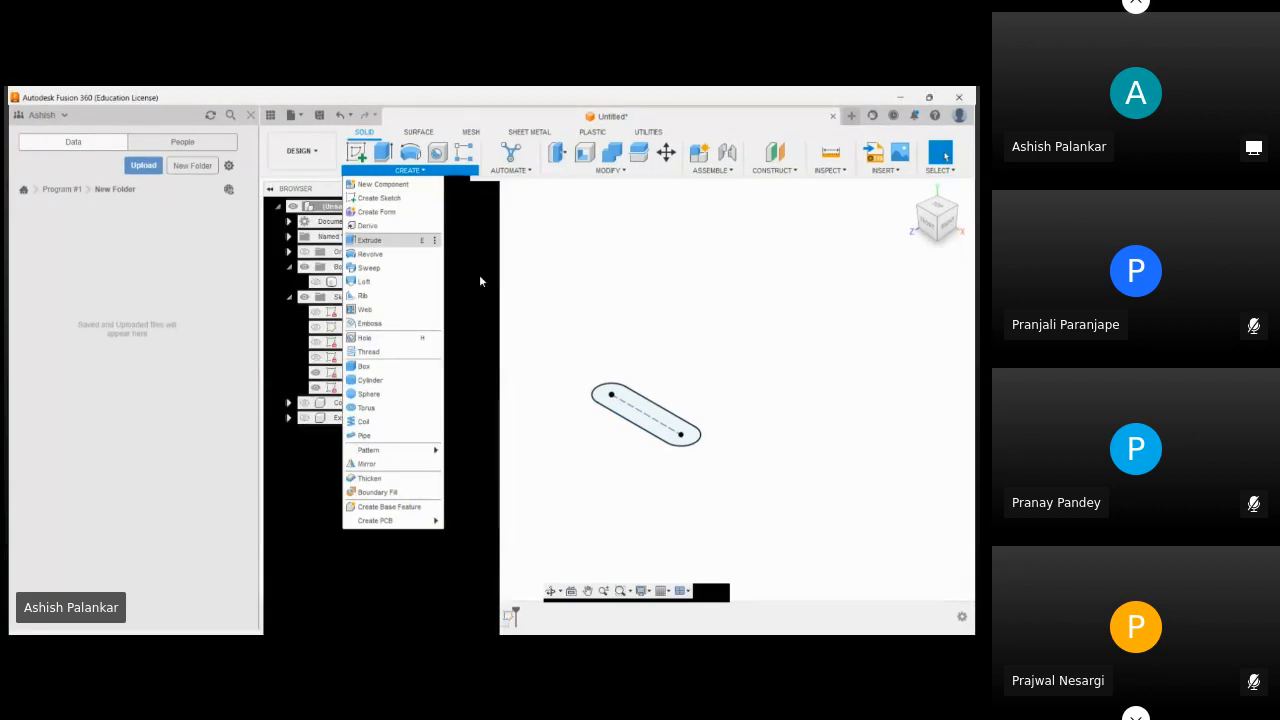
key("e")
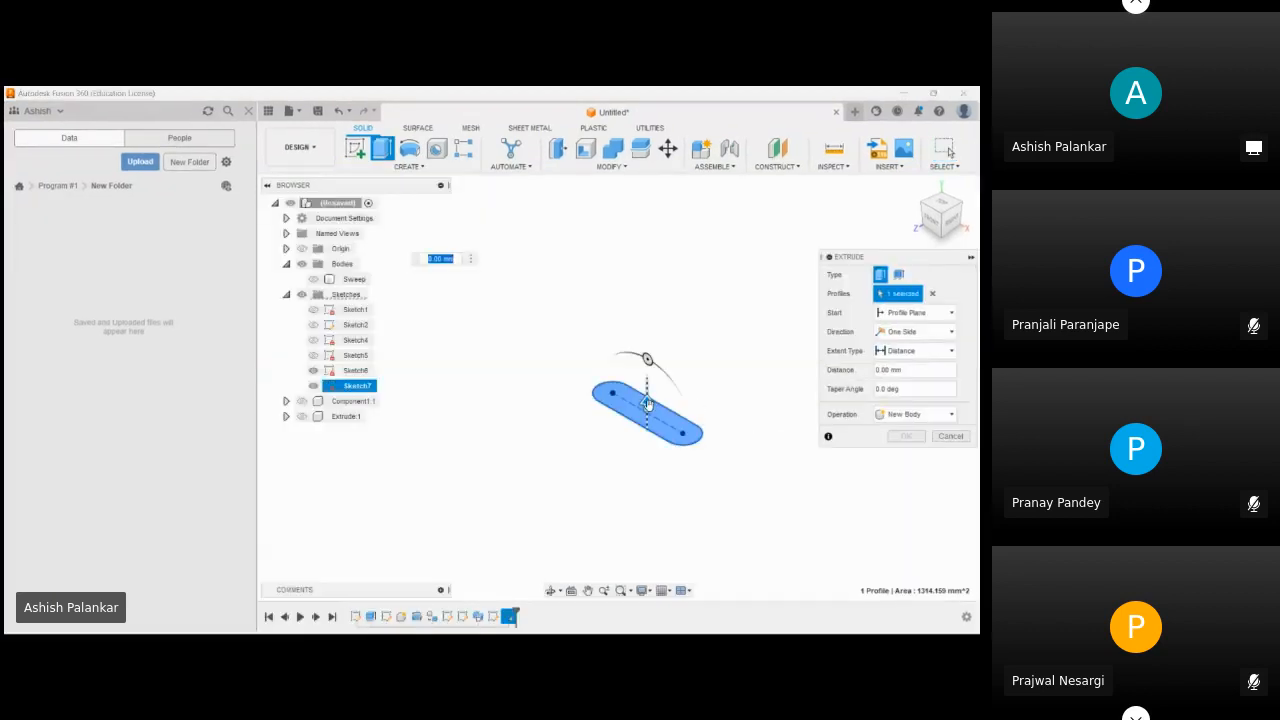
left_click_drag(645, 405, 647, 281)
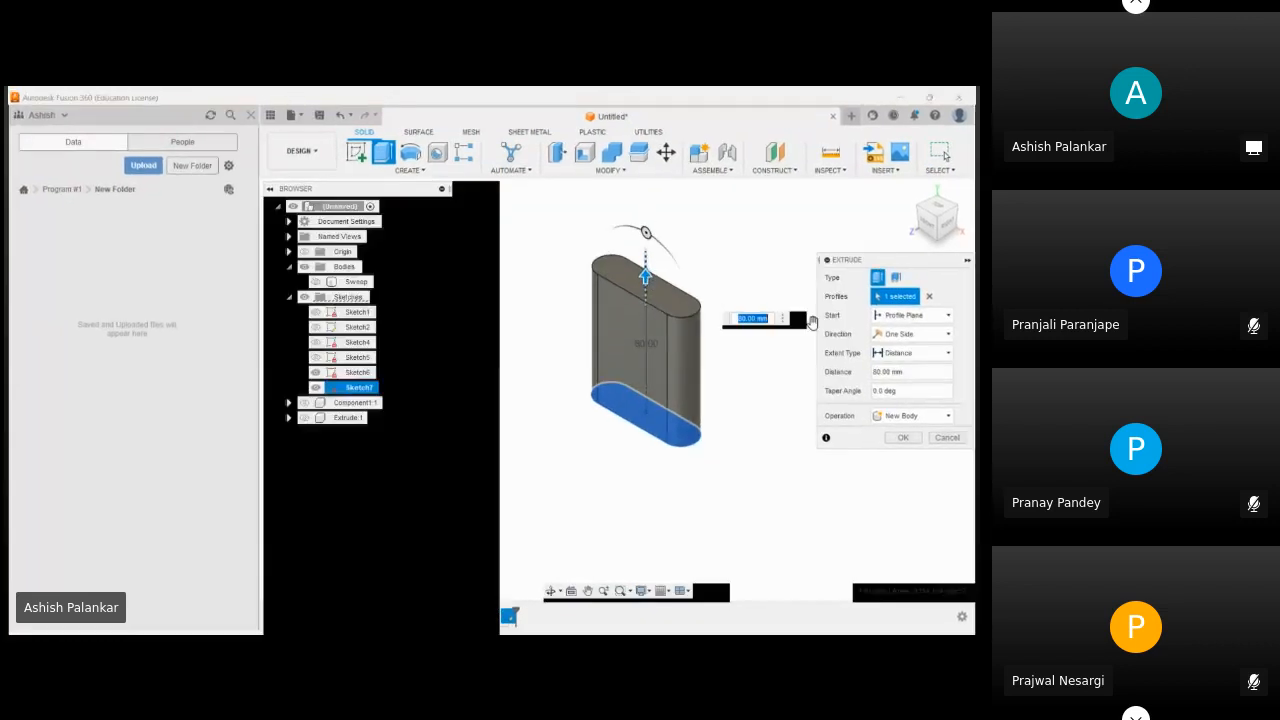
left_click(915, 331)
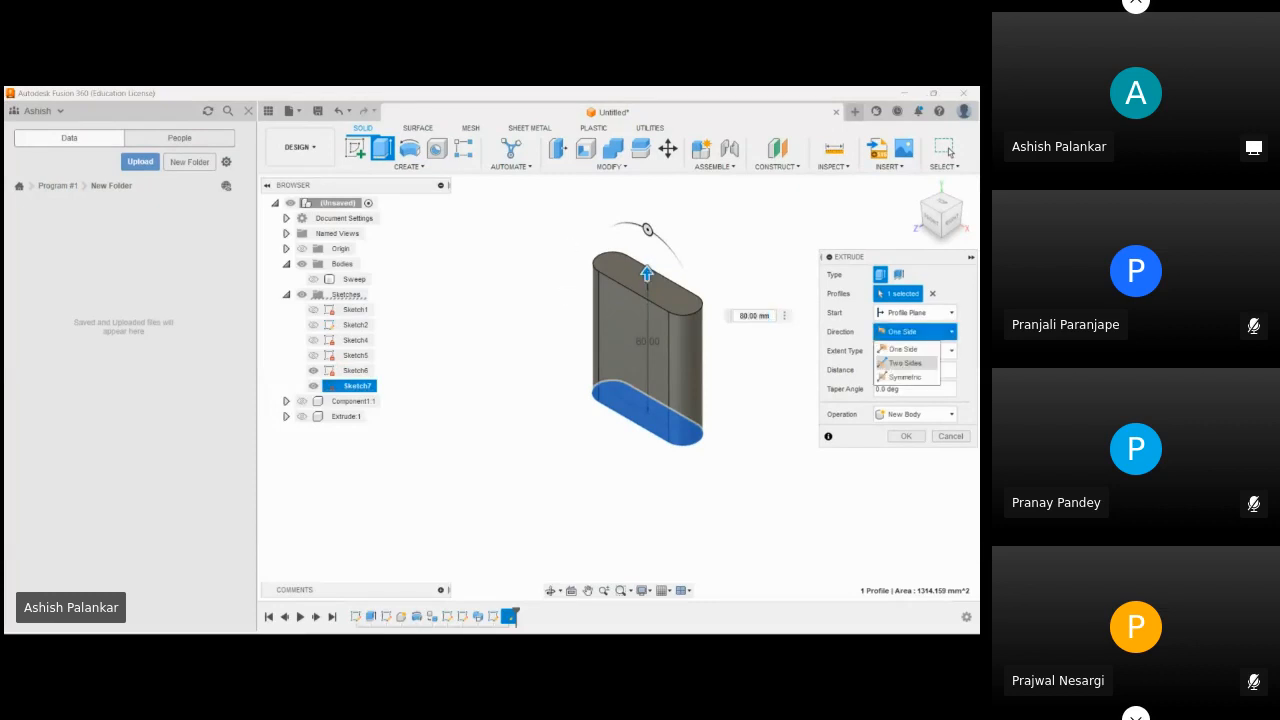
left_click(905, 349)
left_click_drag(645, 441, 650, 522)
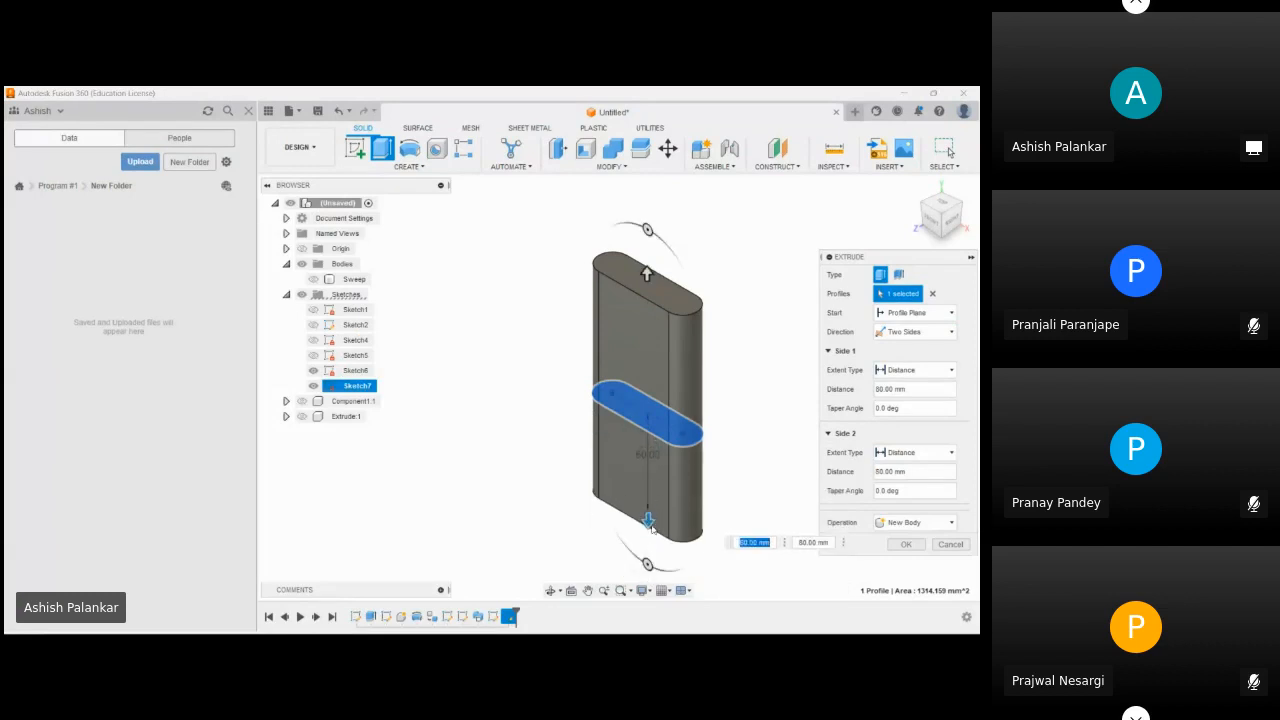
left_click(937, 545)
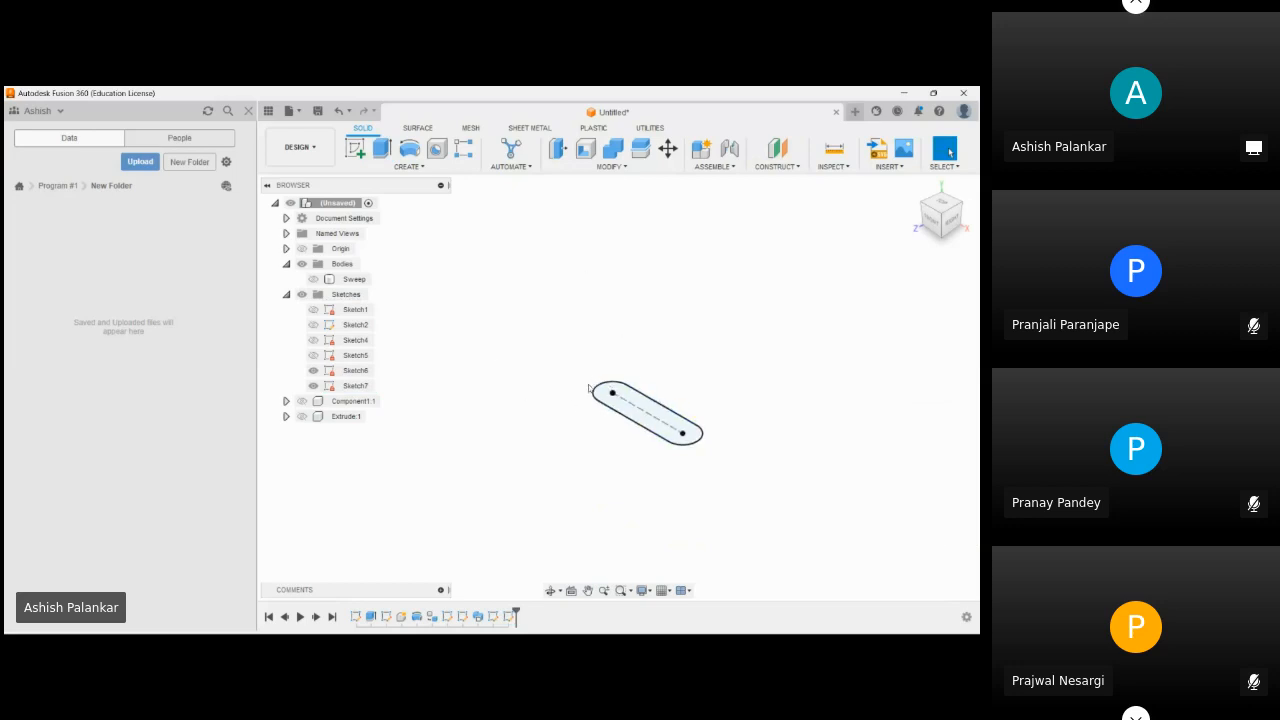
left_click(380, 167)
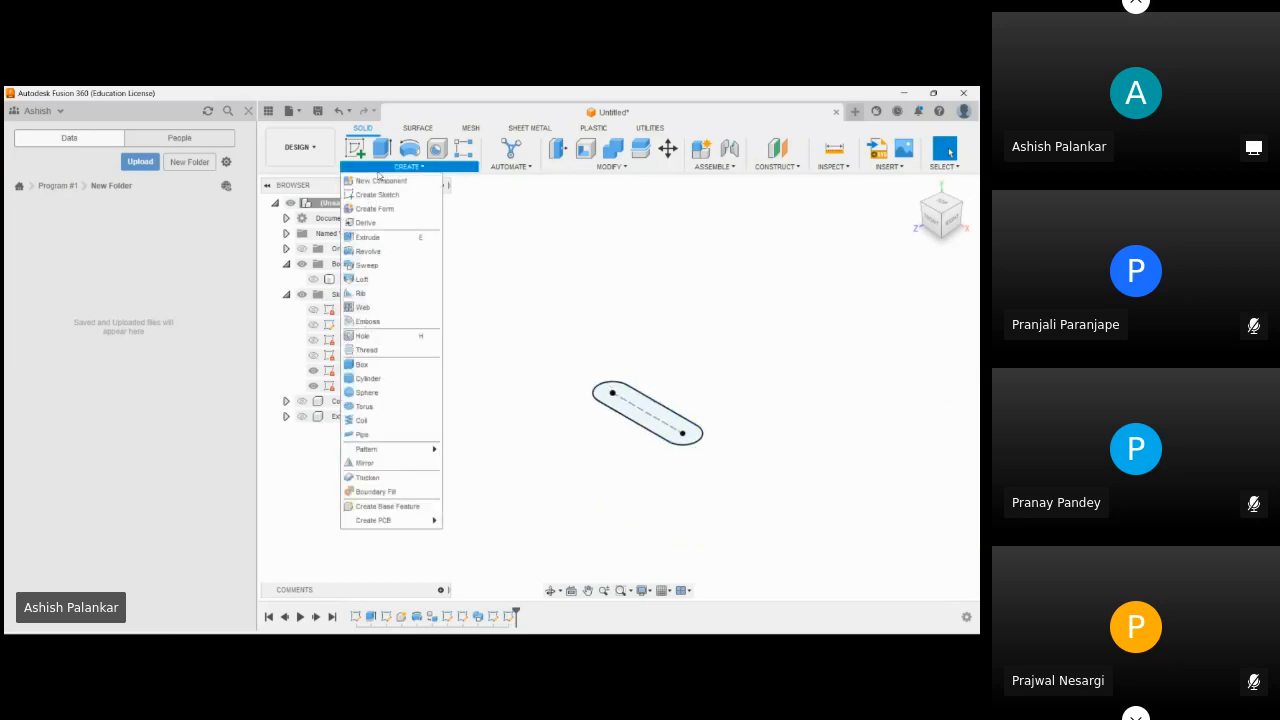
left_click(596, 364)
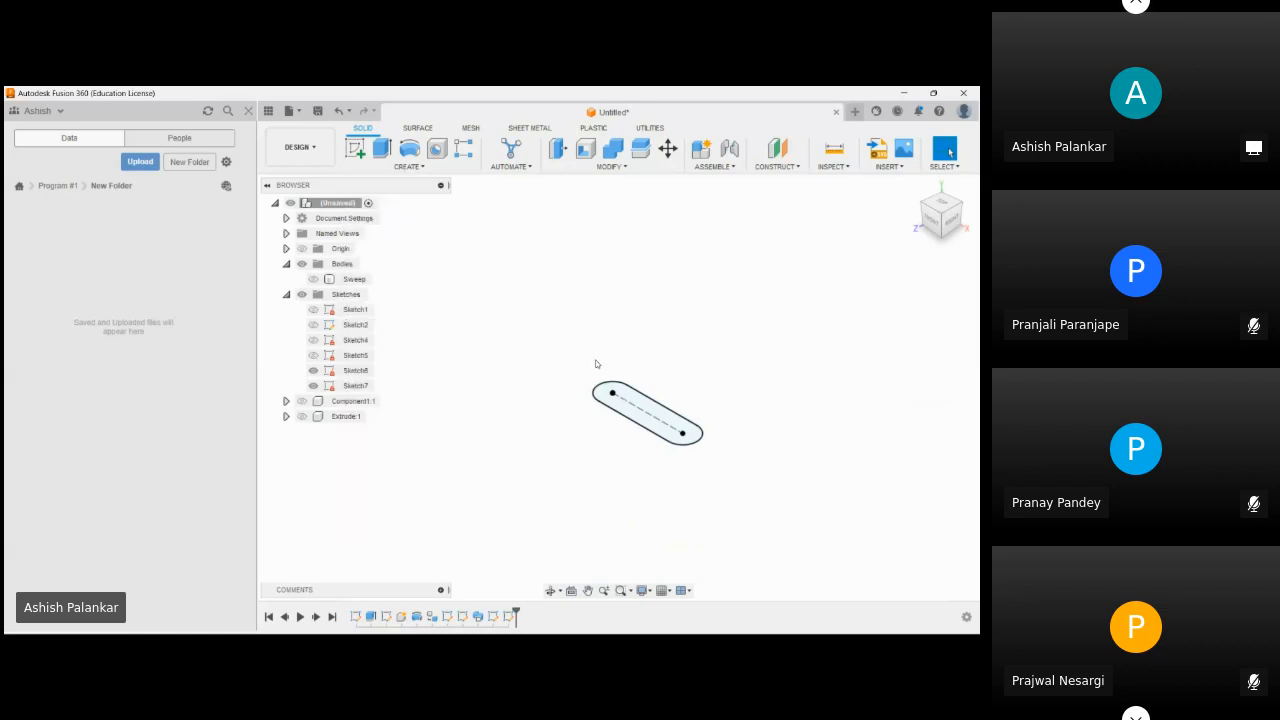
- Start a sketch on the front plane and project the slot's 50 mm centerline into it
left_click(932, 222)
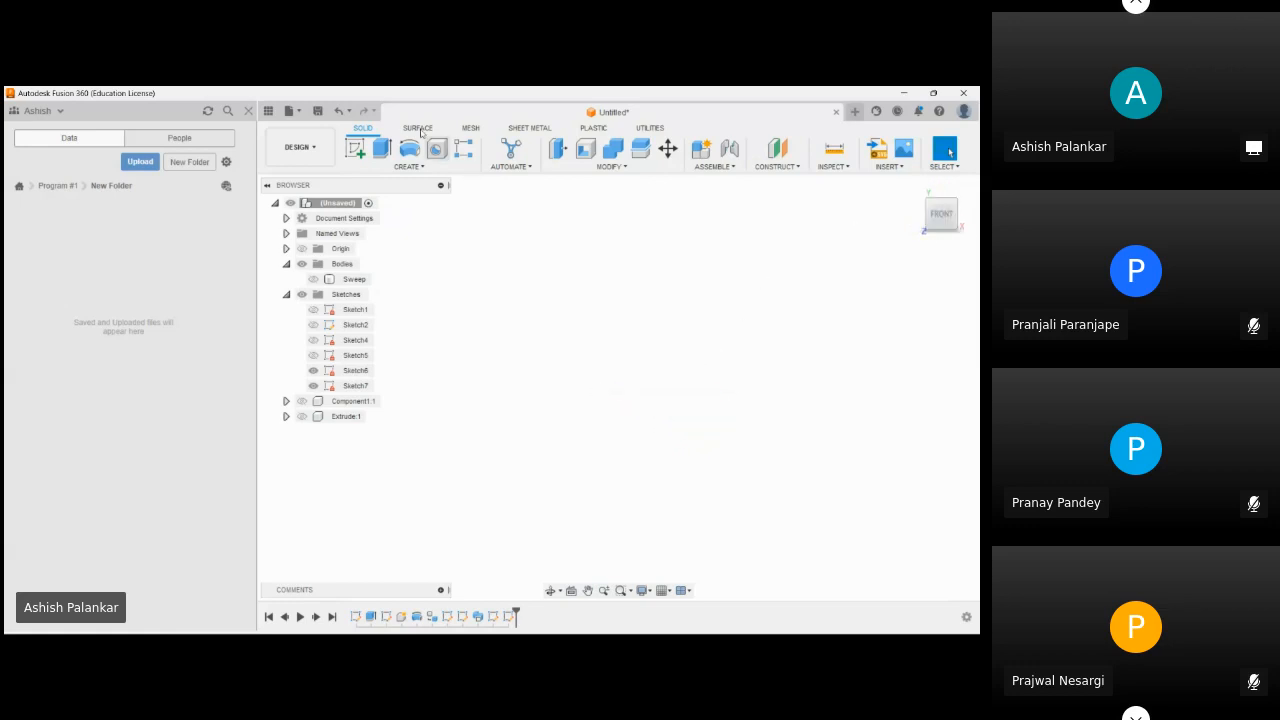
left_click(356, 148)
left_click(647, 350)
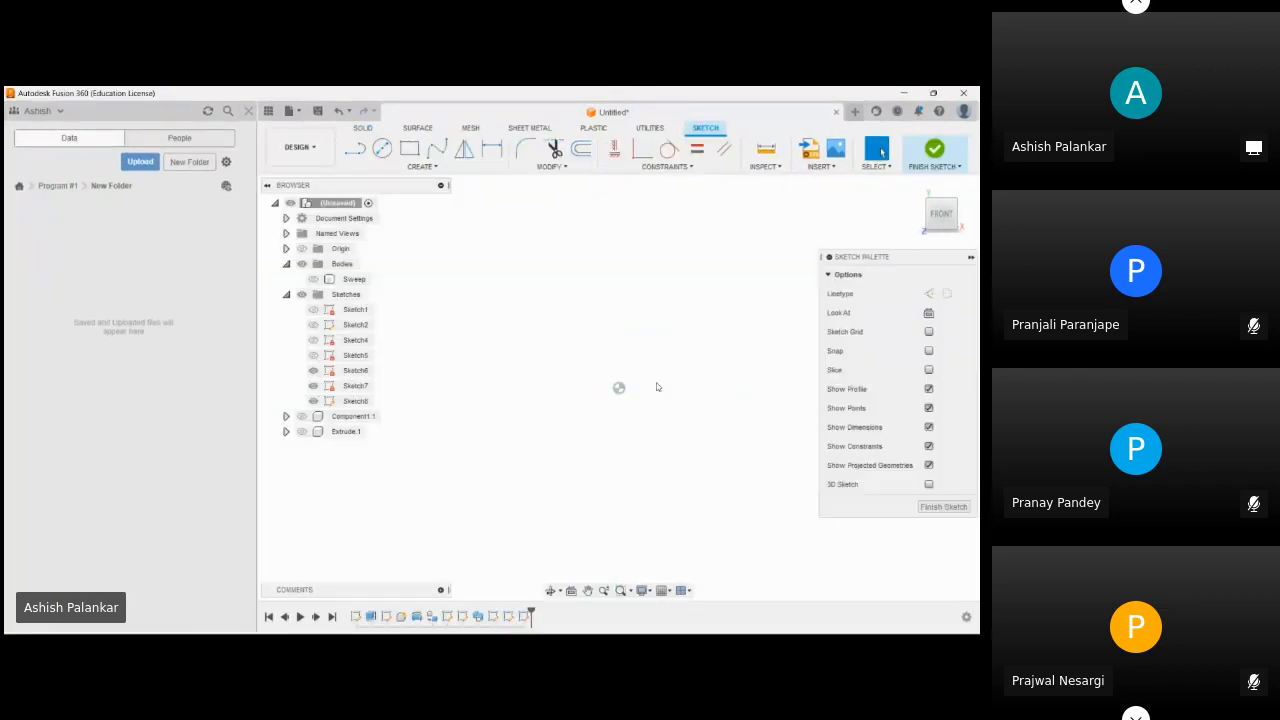
middle_click_drag(644, 395, 629, 400)
key("p")
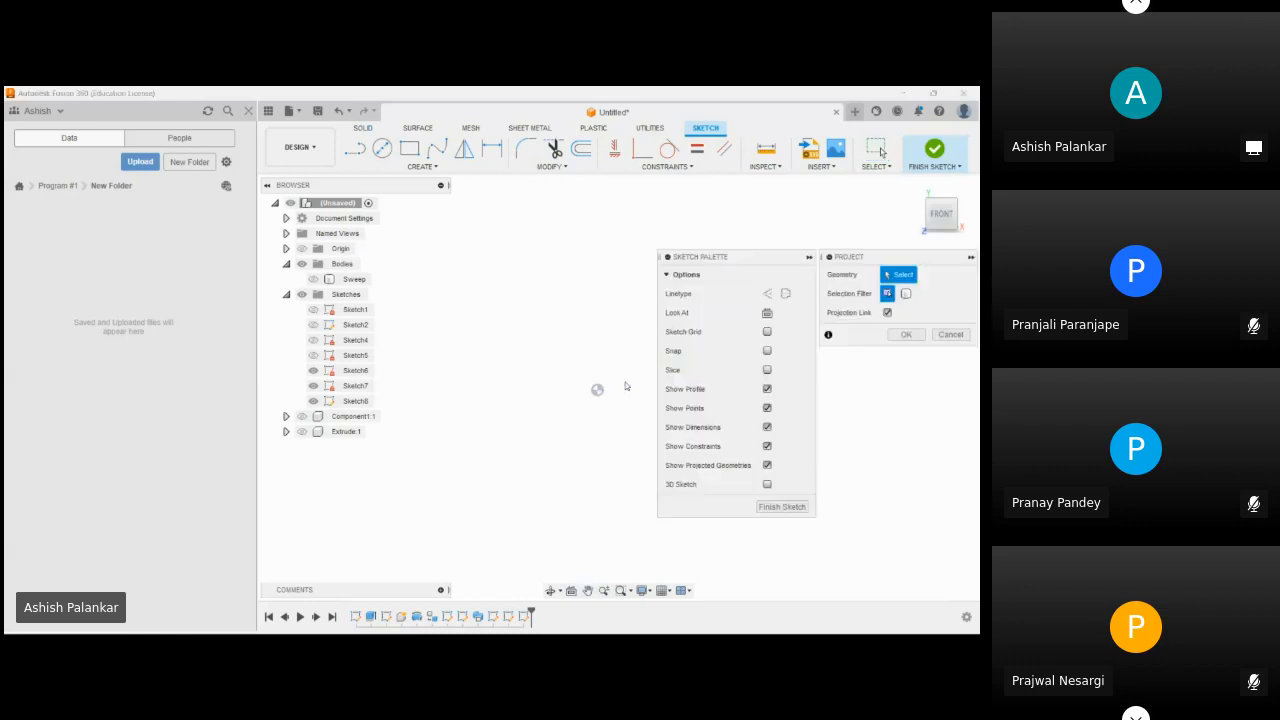
left_click(632, 393)
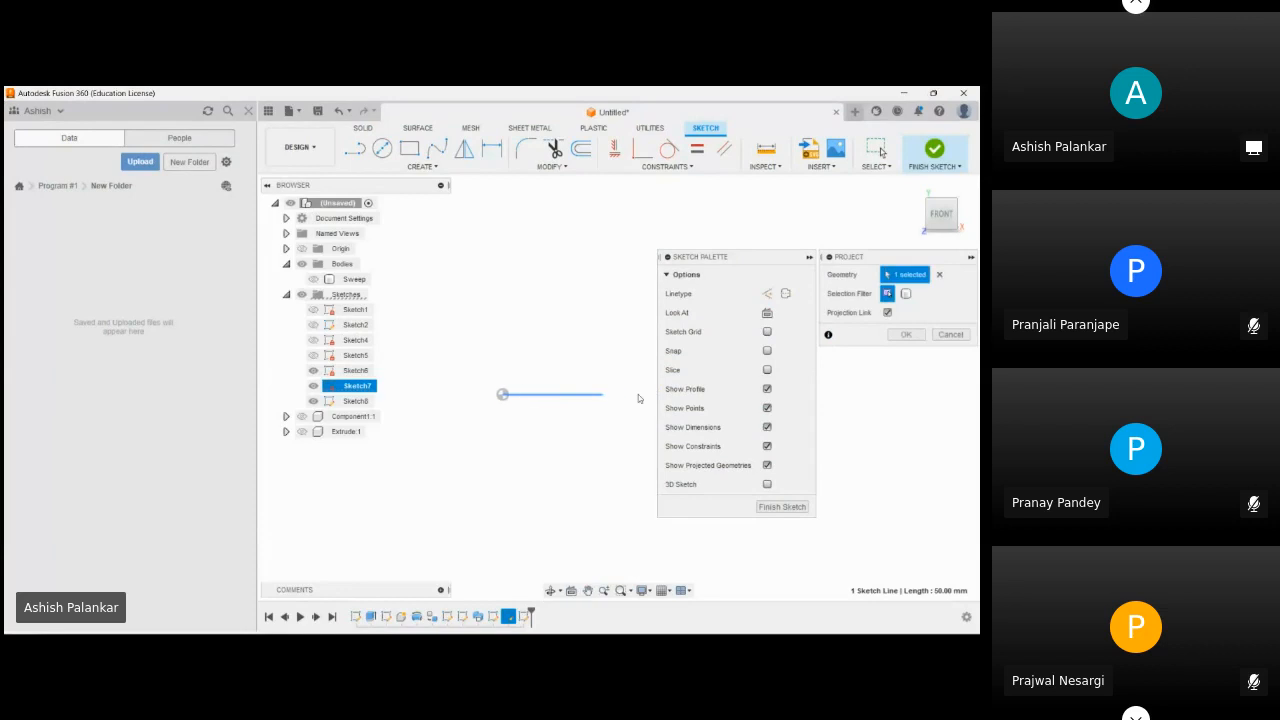
left_click(892, 336)
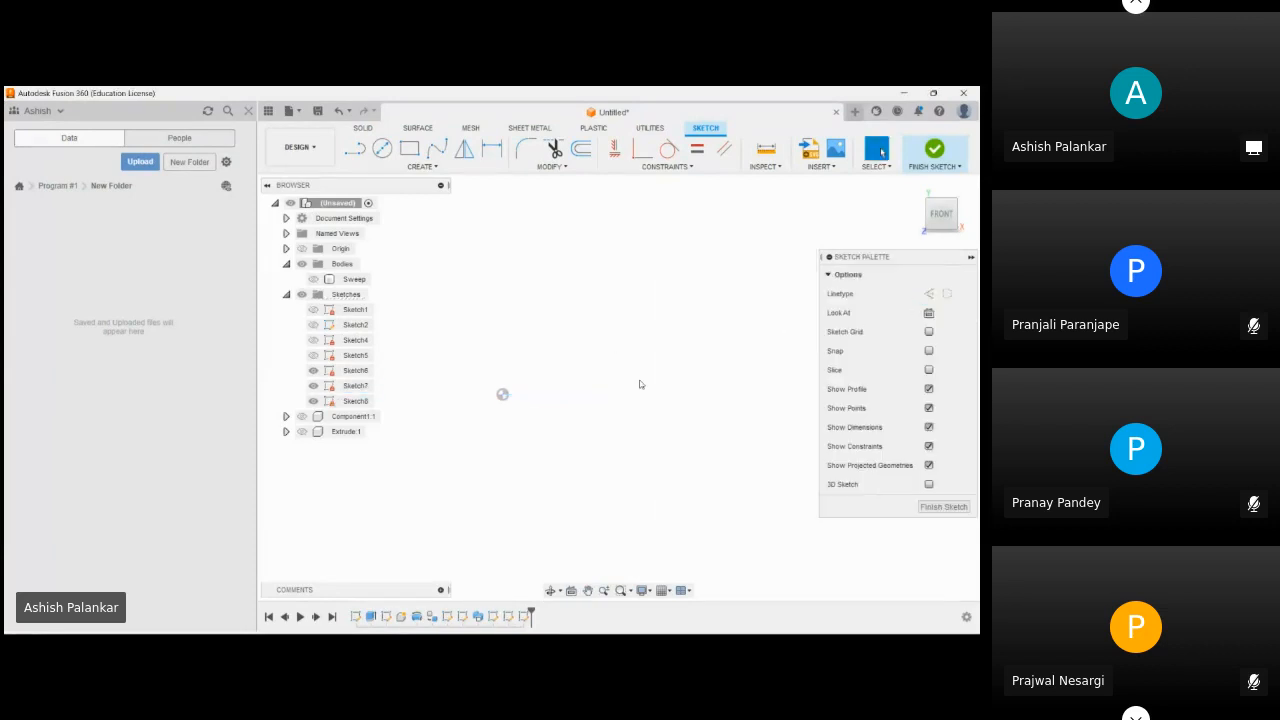
left_click(921, 187)
left_click(935, 222)
scroll(586, 429, "down", 3)
middle_click_drag(609, 425, 617, 434)
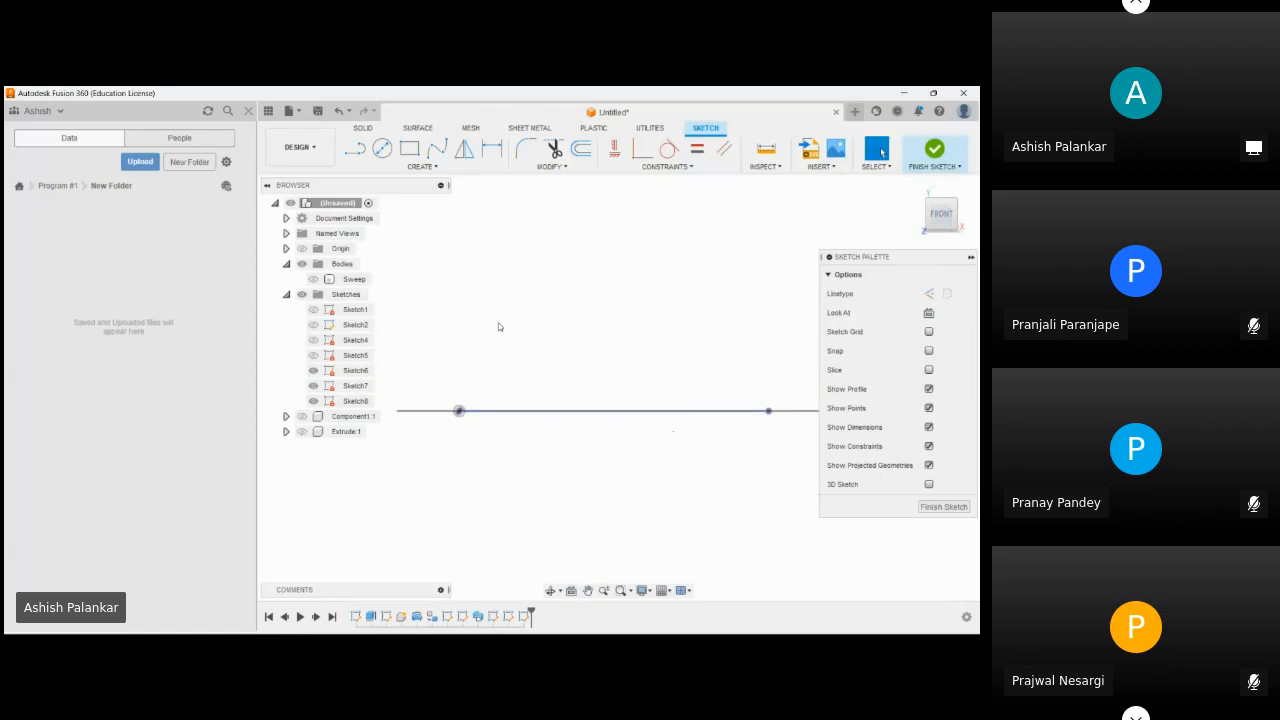
left_click(422, 166)
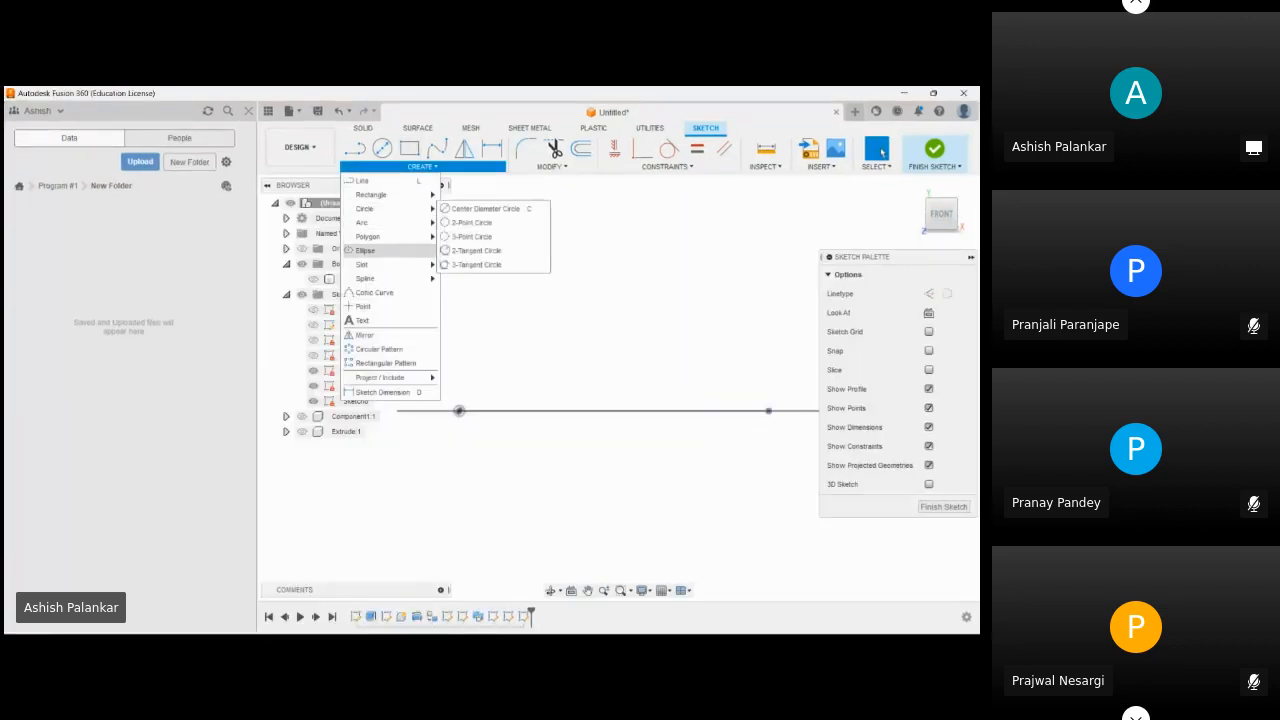
mouse_move(415, 245)
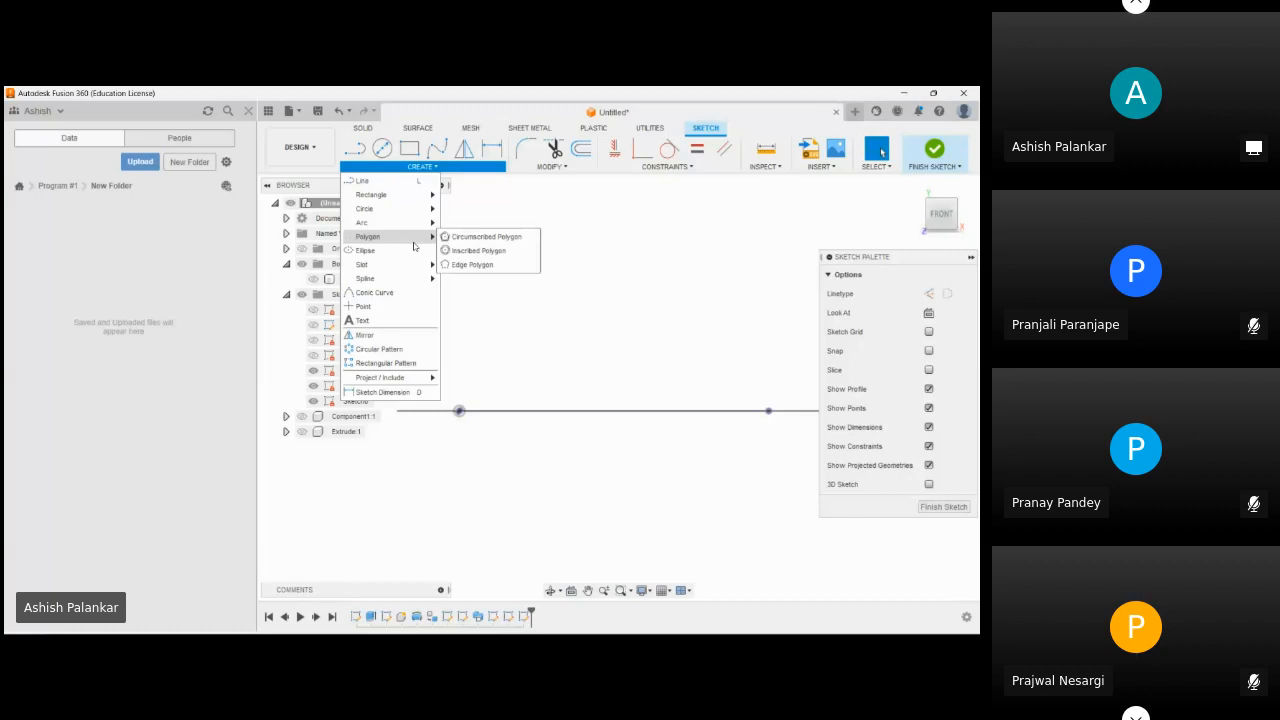
mouse_move(407, 209)
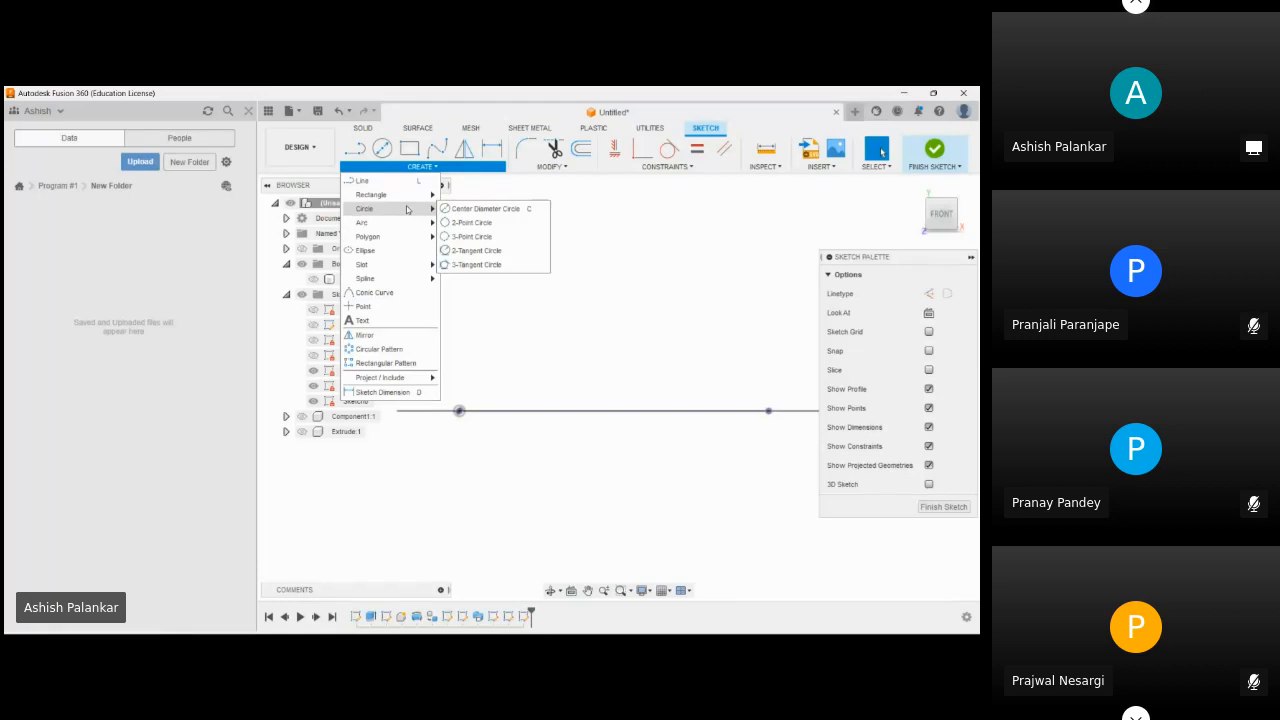
mouse_move(395, 278)
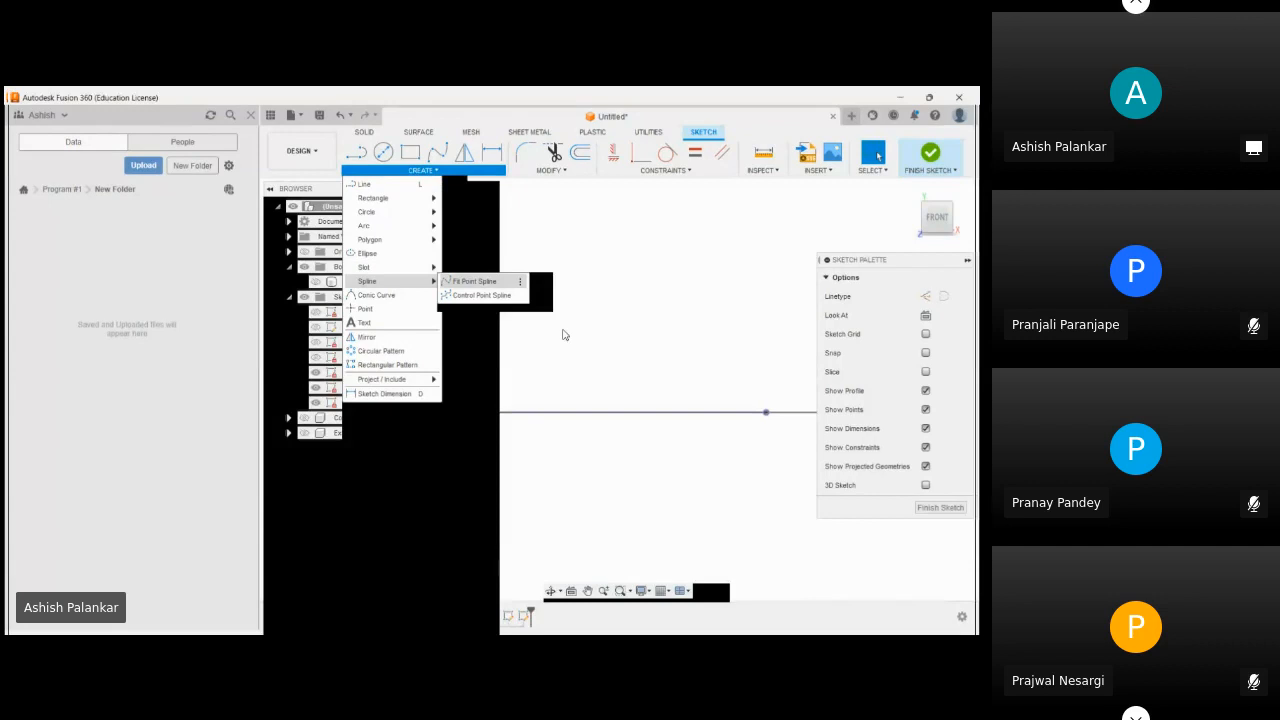
left_click(475, 282)
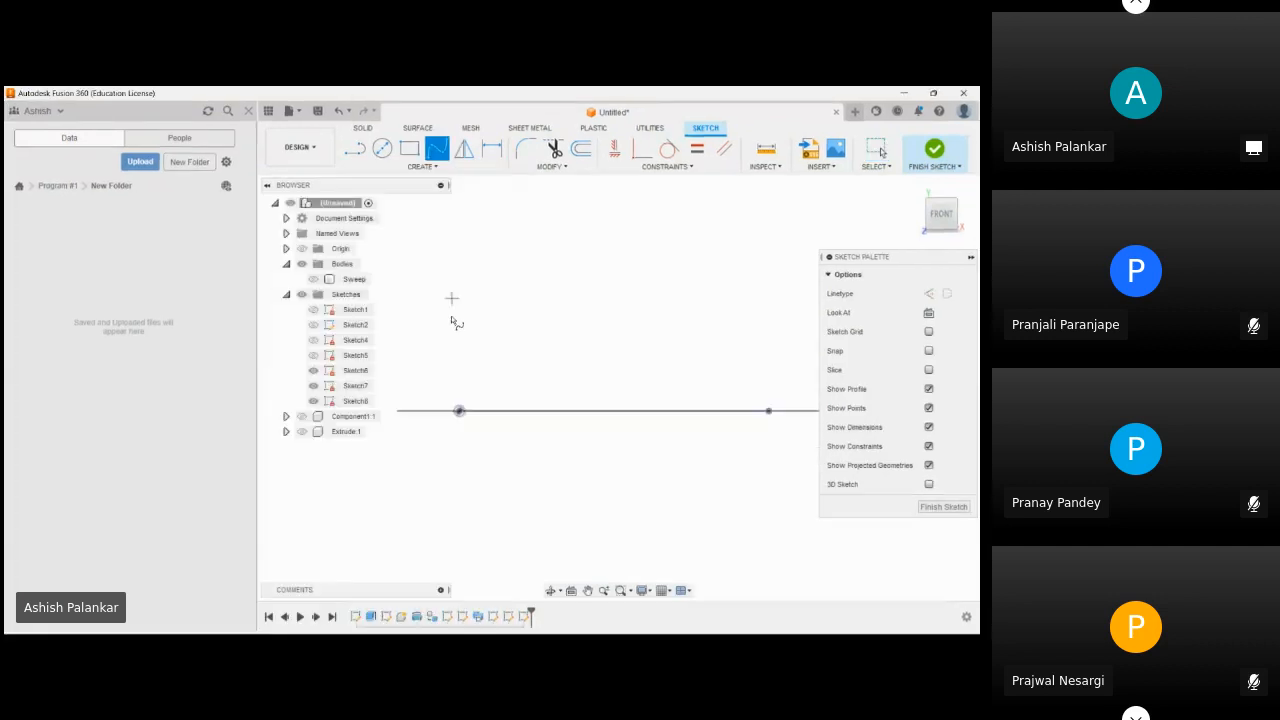
left_click(459, 411)
key("Escape")
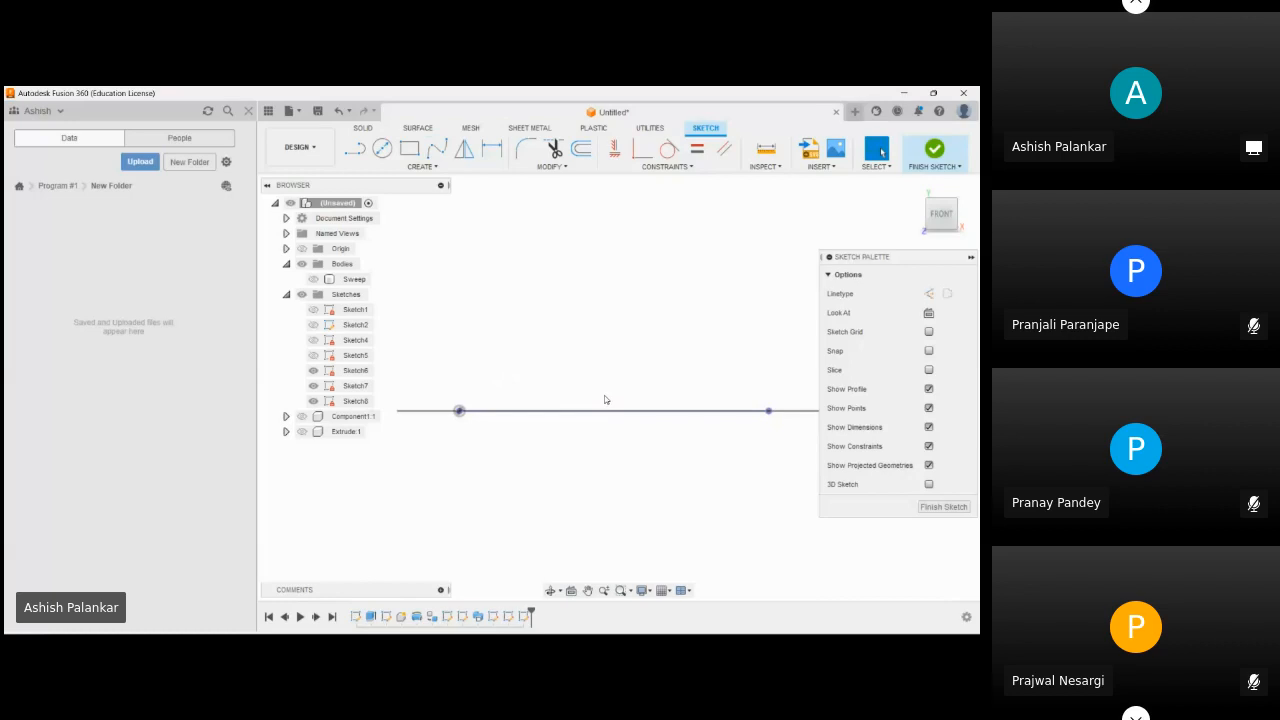
- Draw a vertical construction line crossing the middle of the projected centerline
middle_click_drag(574, 458, 576, 431)
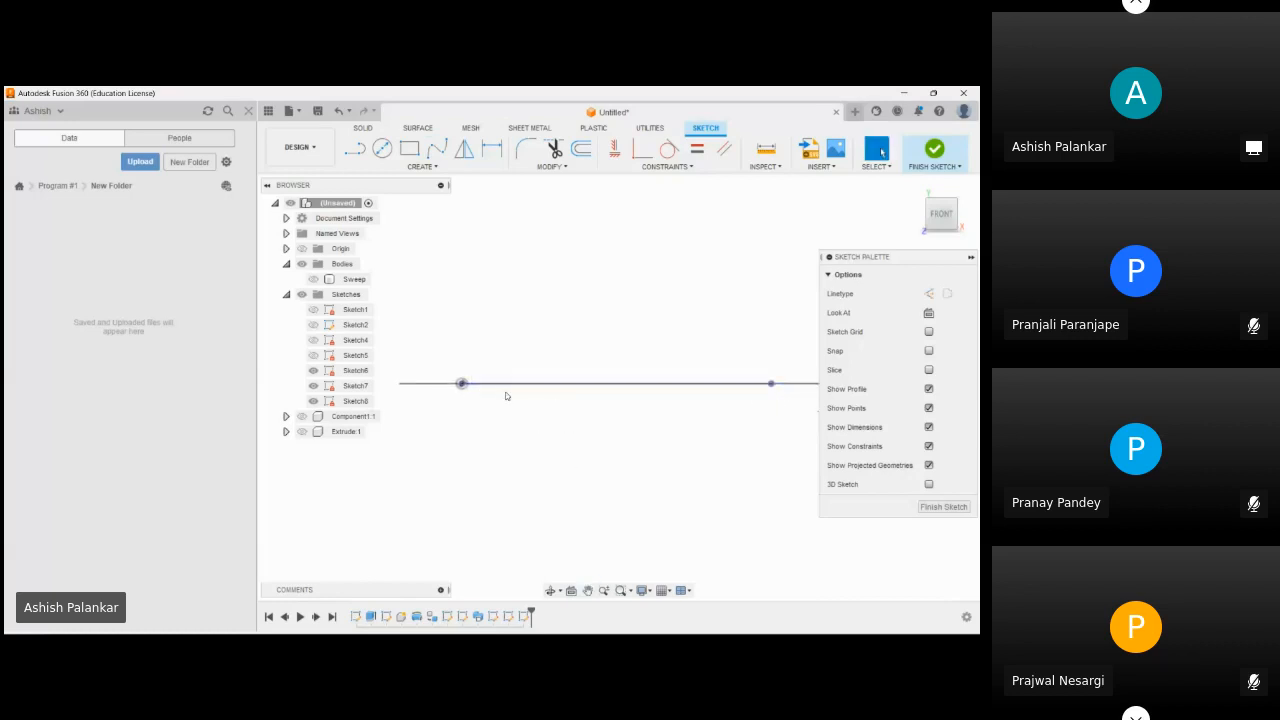
middle_click_drag(632, 424, 627, 404)
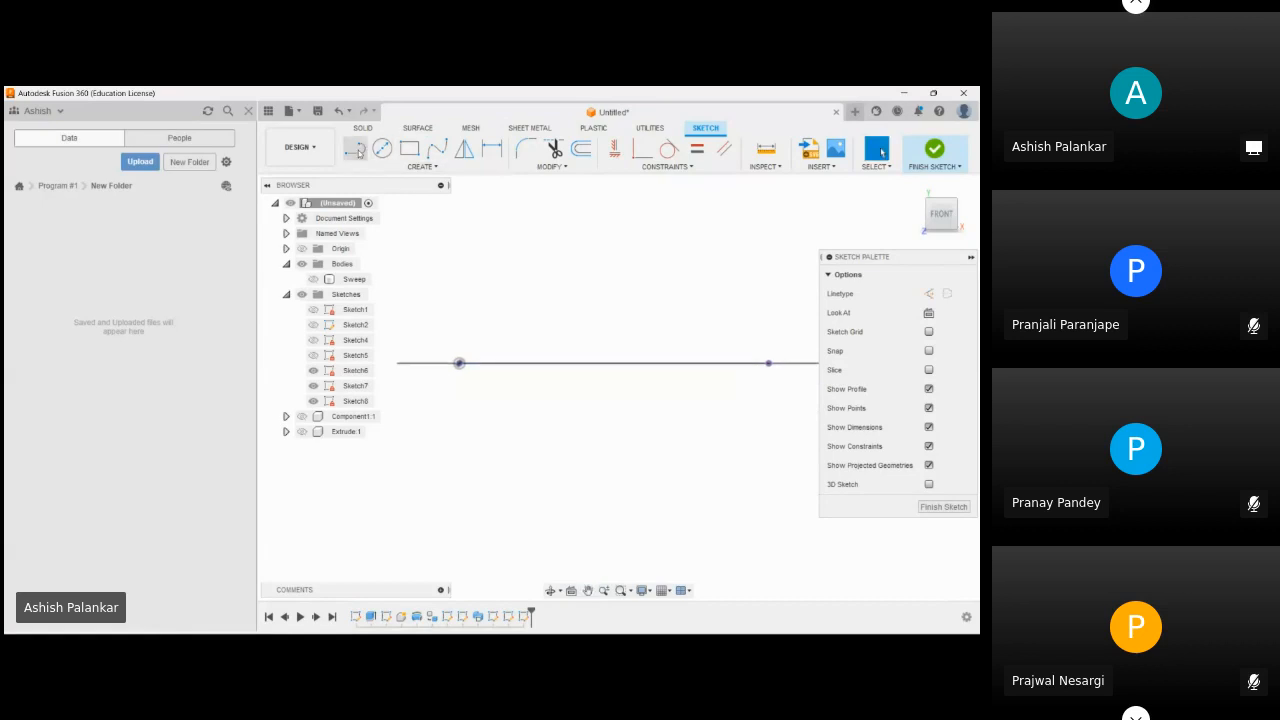
left_click(357, 150)
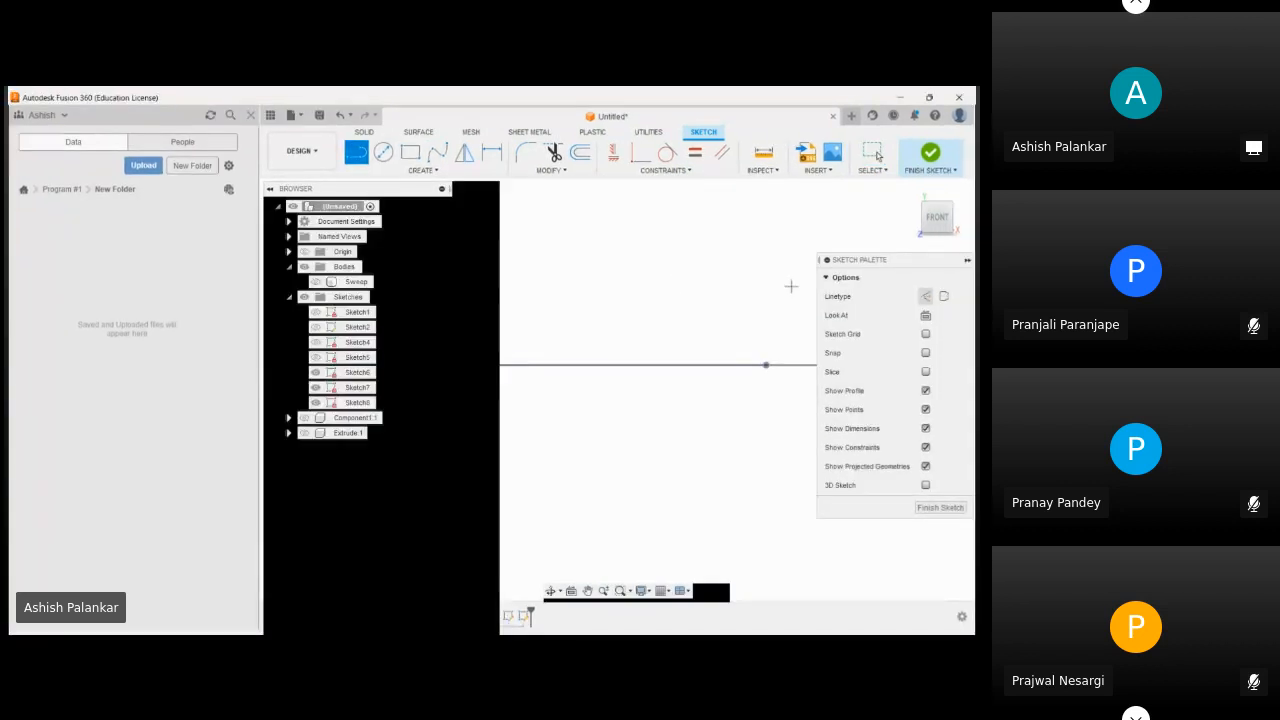
key("x")
left_click(606, 218)
left_click(608, 478)
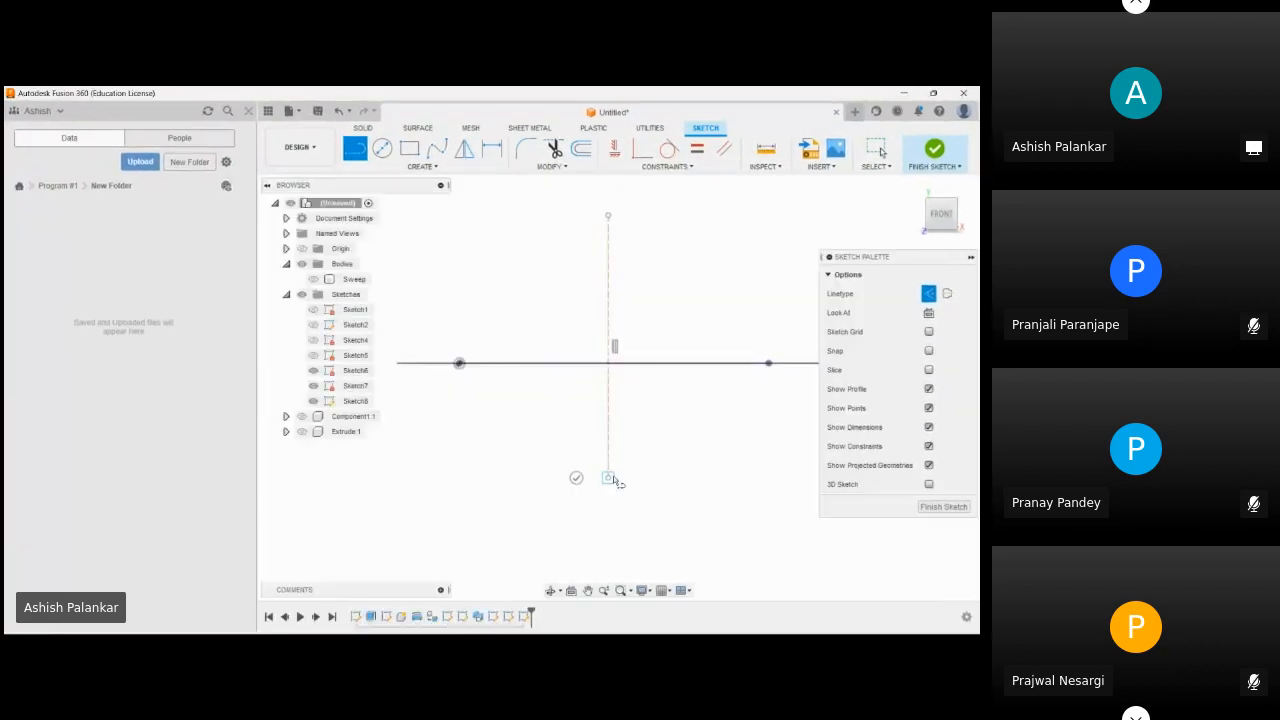
key("Escape")
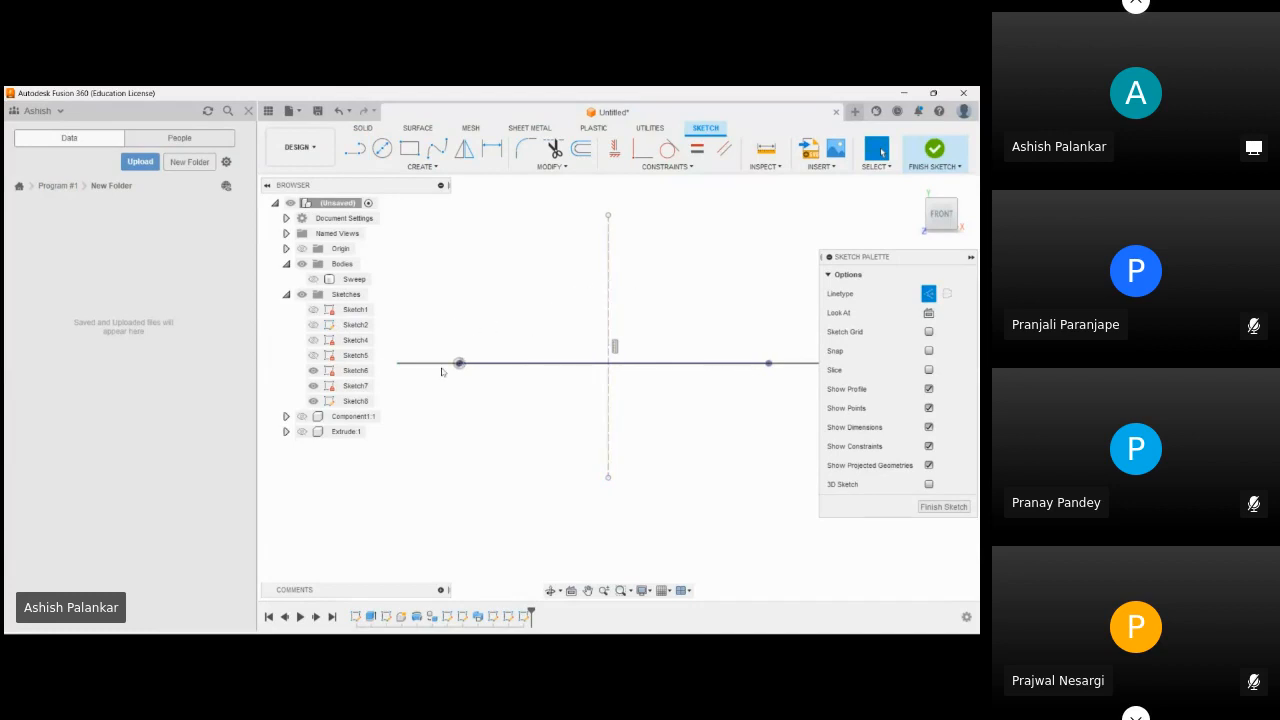
- Constrain the projected centerline's two endpoints symmetrically about the vertical construction line
left_click(668, 167)
left_click(459, 363)
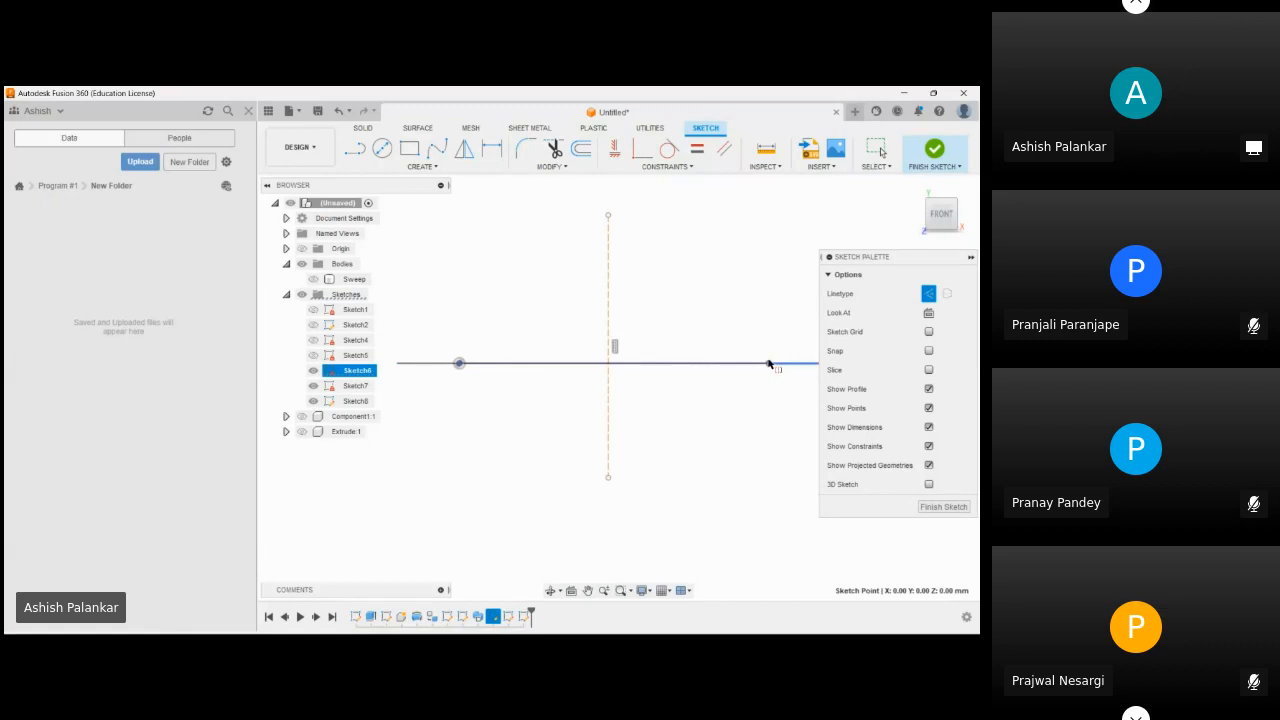
left_click_drag(766, 369, 708, 422)
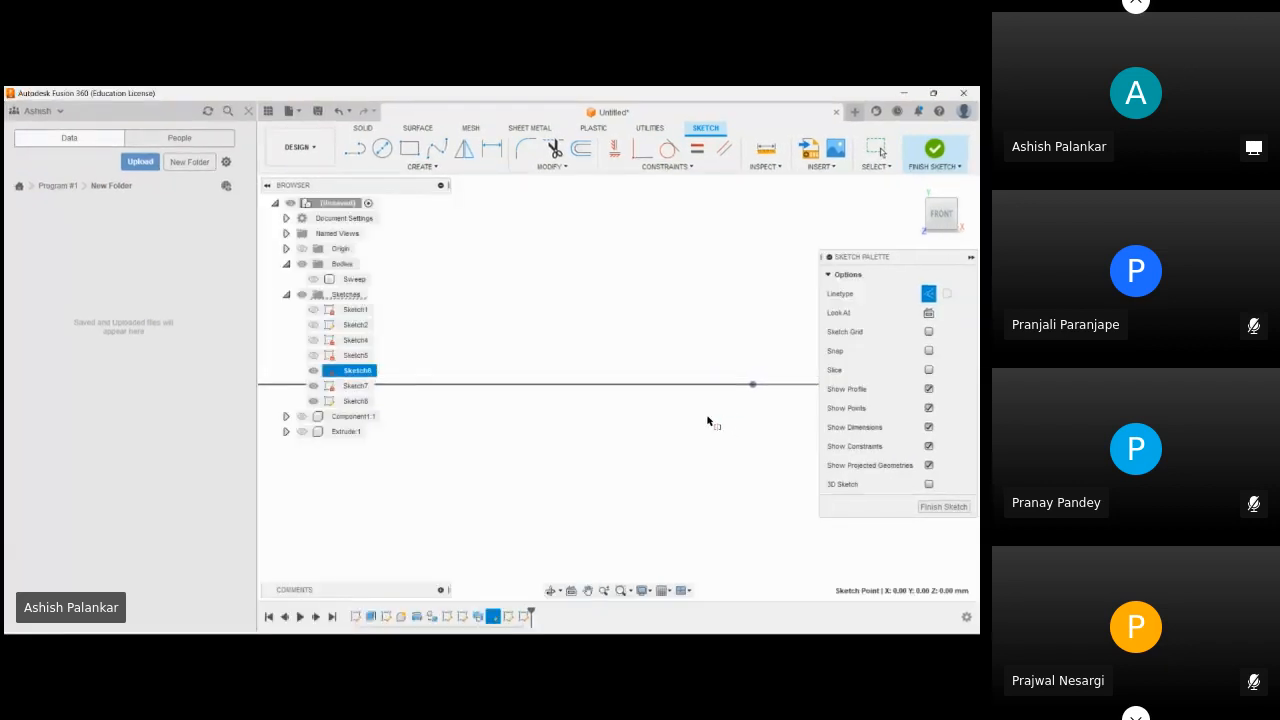
left_click_drag(941, 214, 934, 224)
left_click(748, 391)
scroll(717, 469, "down", 2)
middle_click_drag(582, 464, 703, 441)
scroll(628, 450, "down", 3)
left_click(652, 298)
right_click(652, 298)
left_click(811, 357)
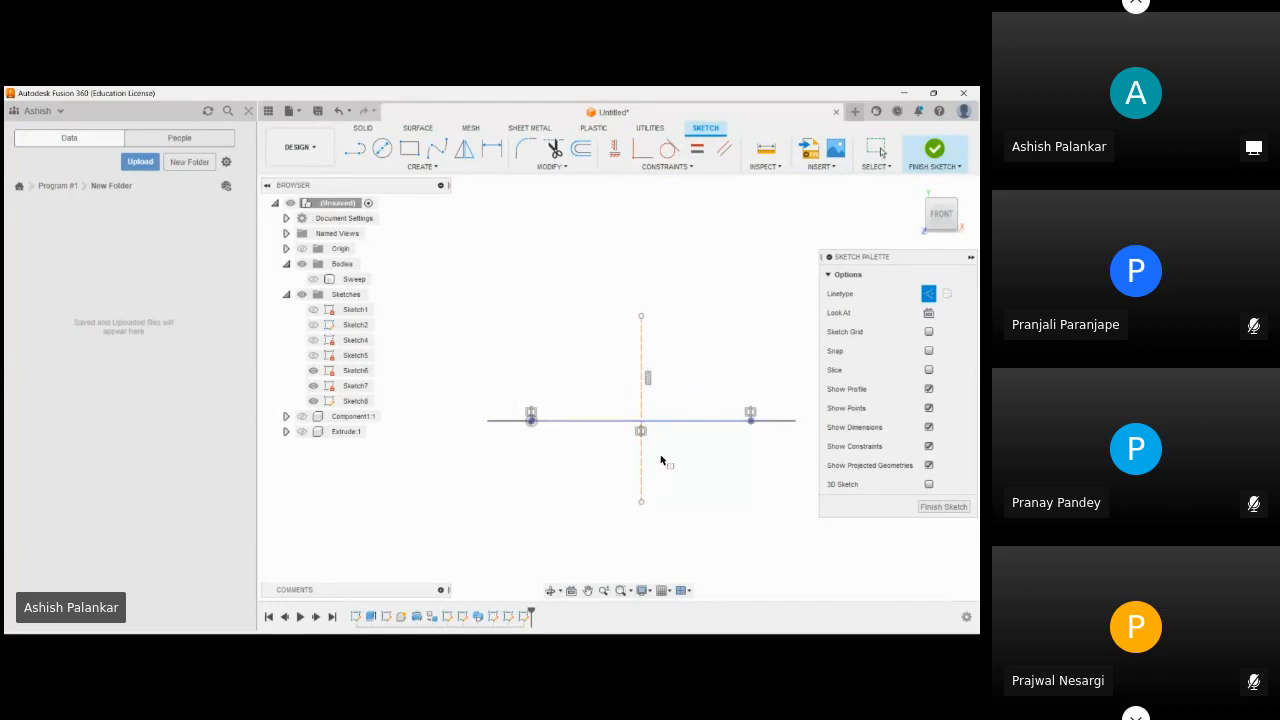
- Place a sketch point at the midpoint of the projected centerline, where it meets the construction line
scroll(629, 389, "up", 2)
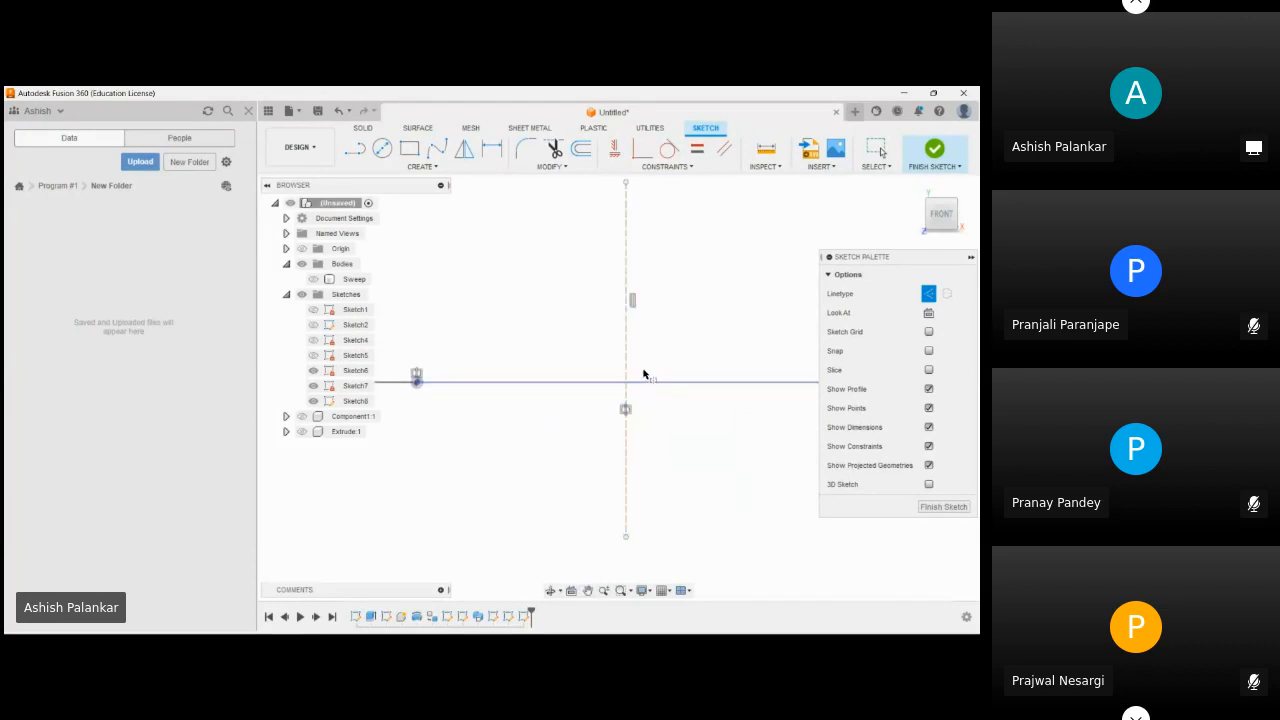
left_click(400, 167)
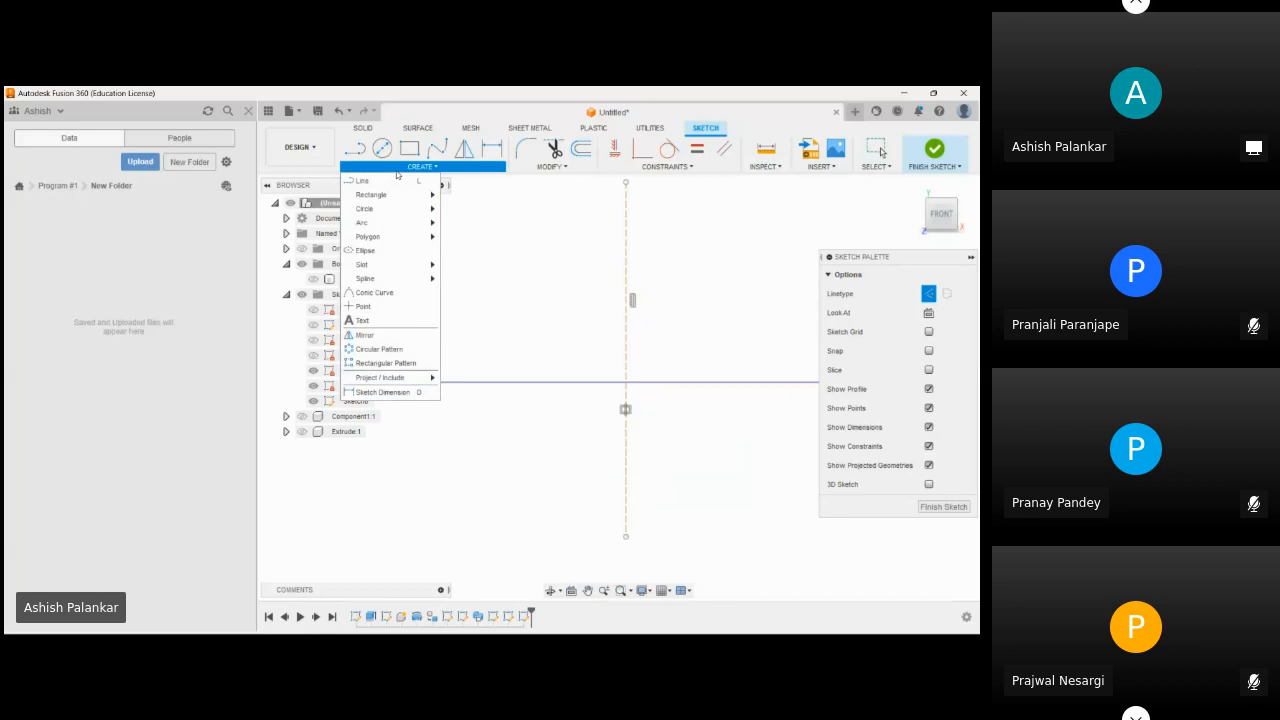
left_click(363, 306)
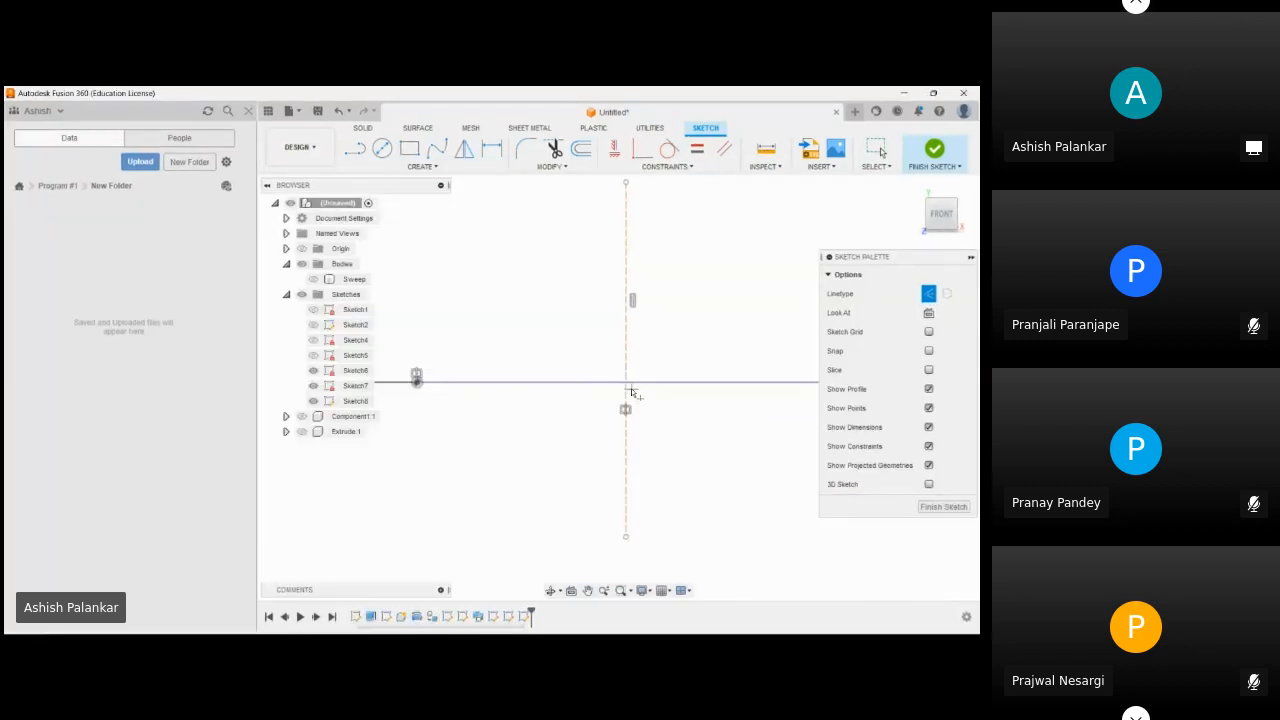
left_click(625, 381)
scroll(665, 430, "down", 2)
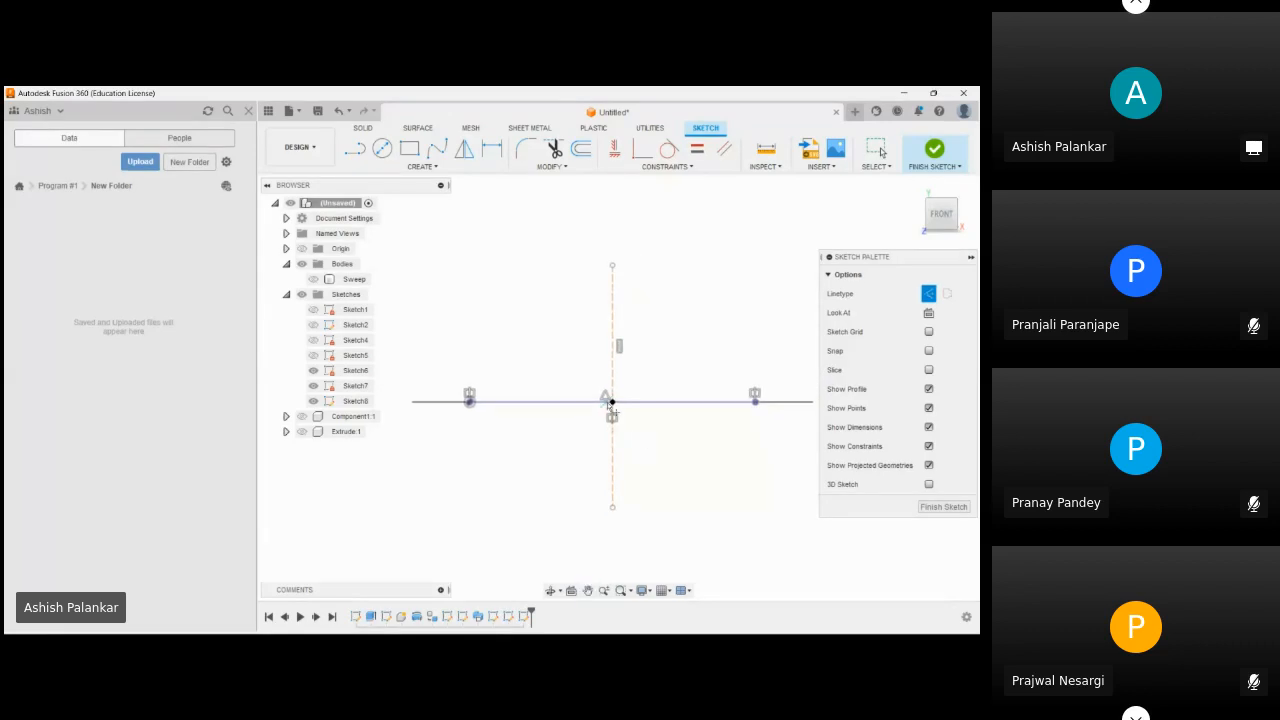
- Draw a two-point spline from the centerline's midpoint up to a point right of and above the construction line
left_click(438, 149)
left_click(612, 402)
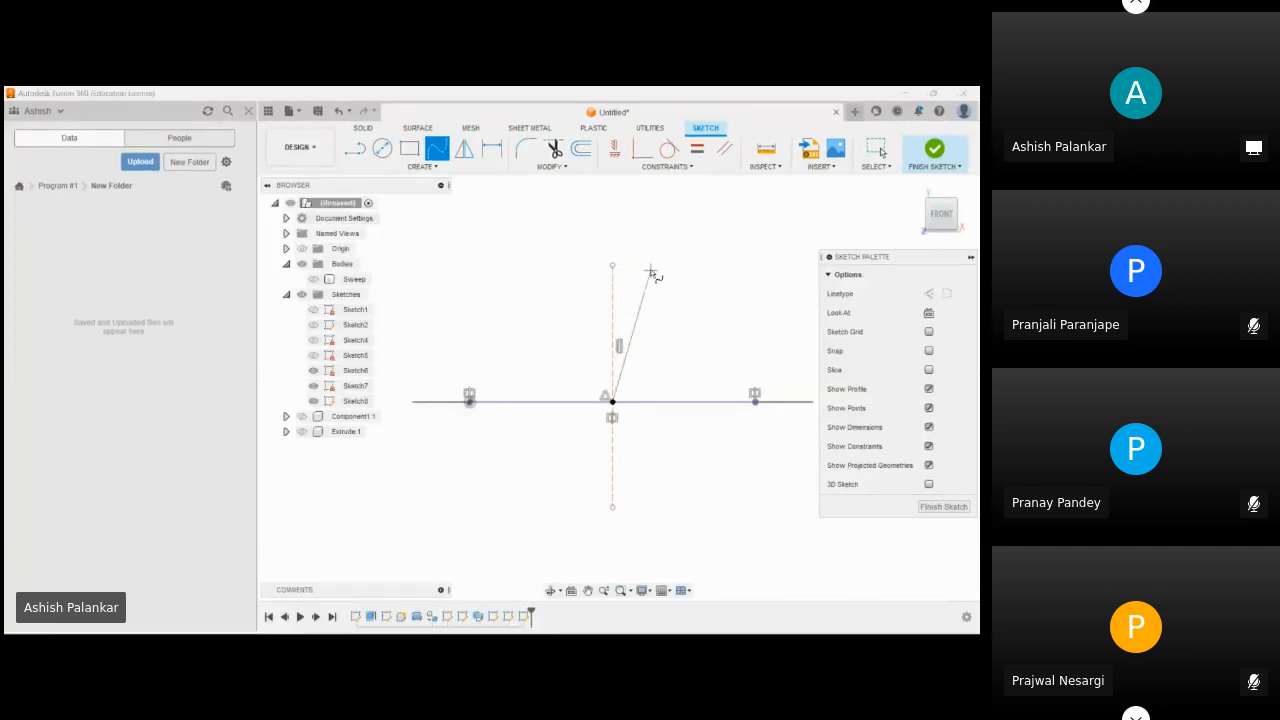
left_click(654, 214)
key("Escape")
scroll(645, 292, "down", 1)
scroll(628, 375, "up", 4)
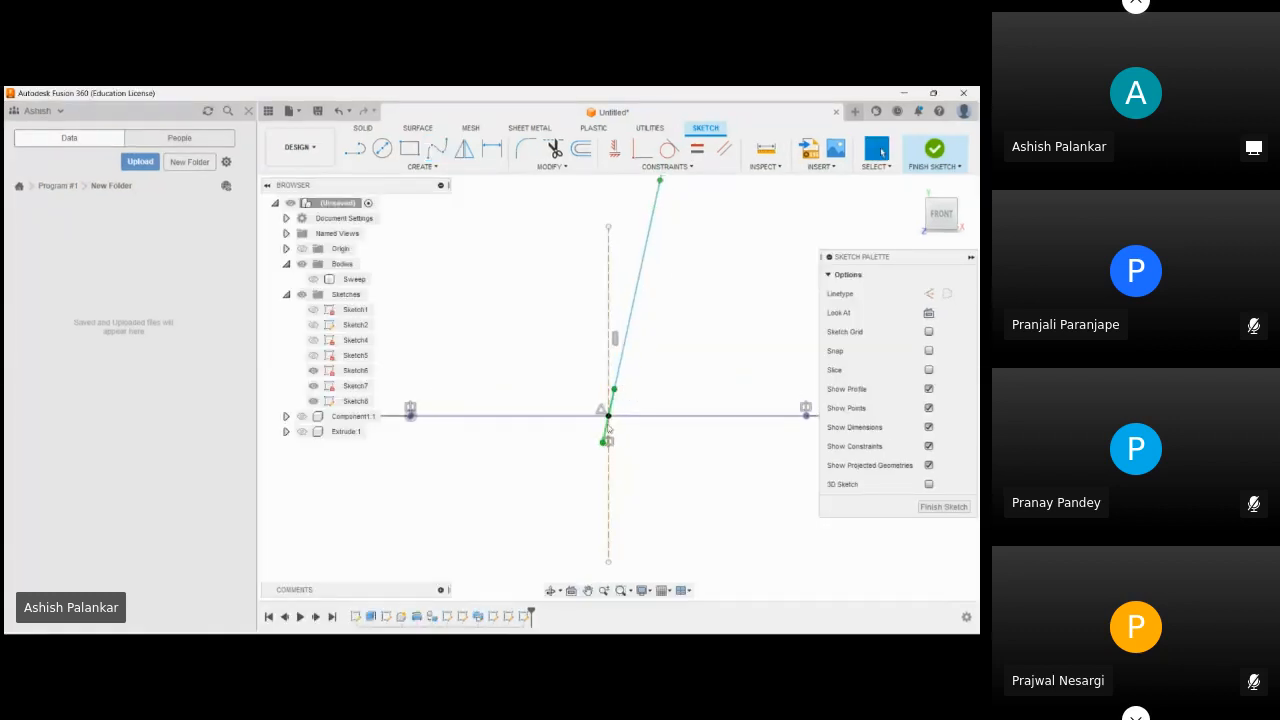
scroll(612, 389, "down", 2)
middle_click_drag(614, 391, 611, 435)
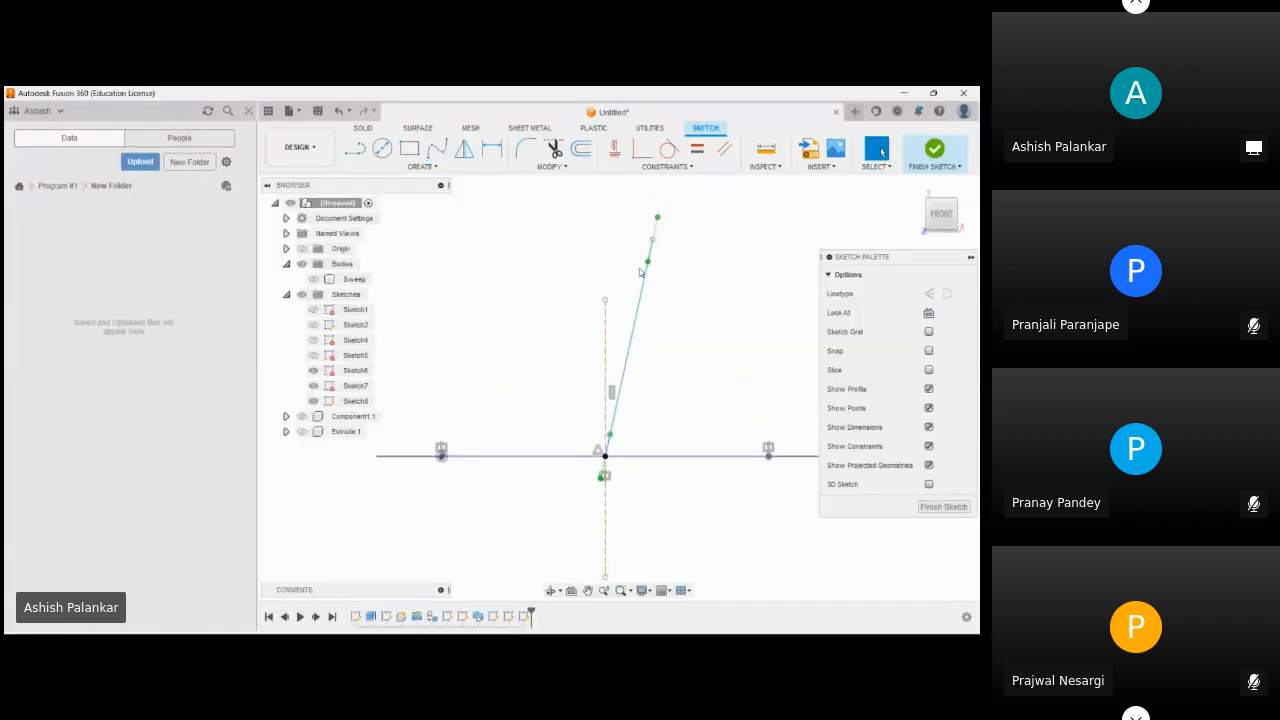
- Bend the spline by moving its upper tangent handle toward the construction line, and finish the sketch
left_click(658, 218)
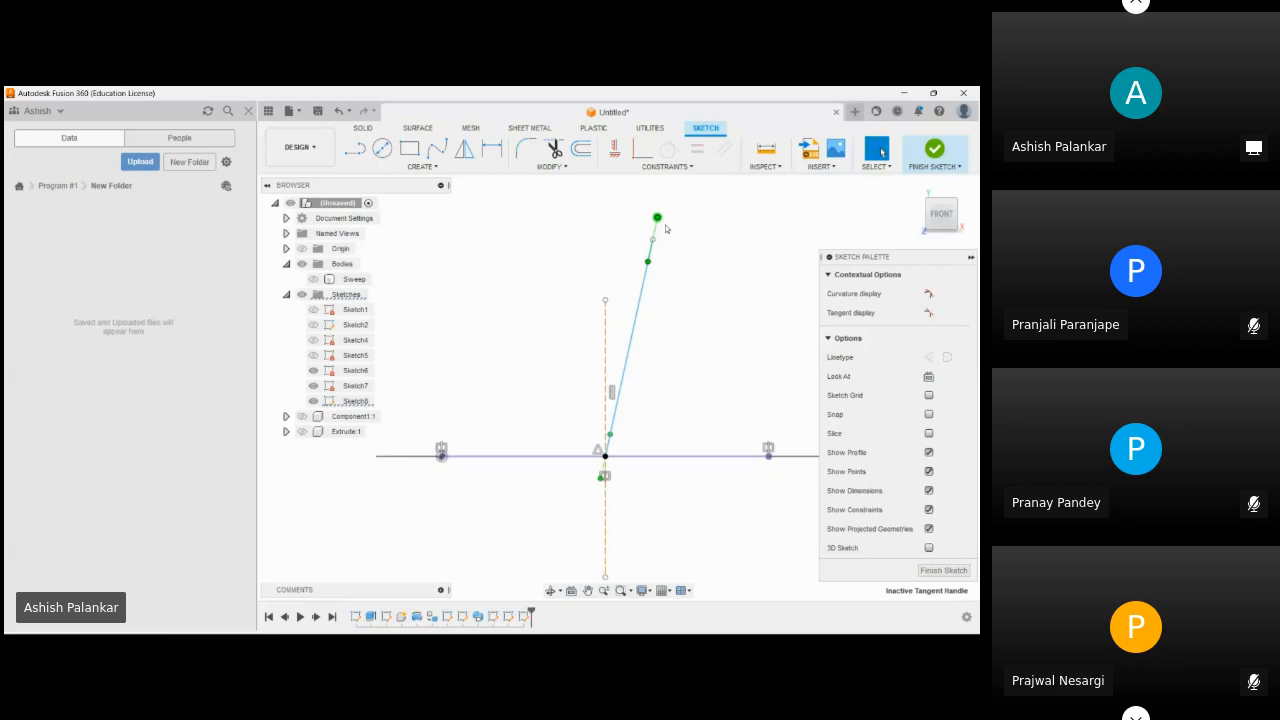
key("m")
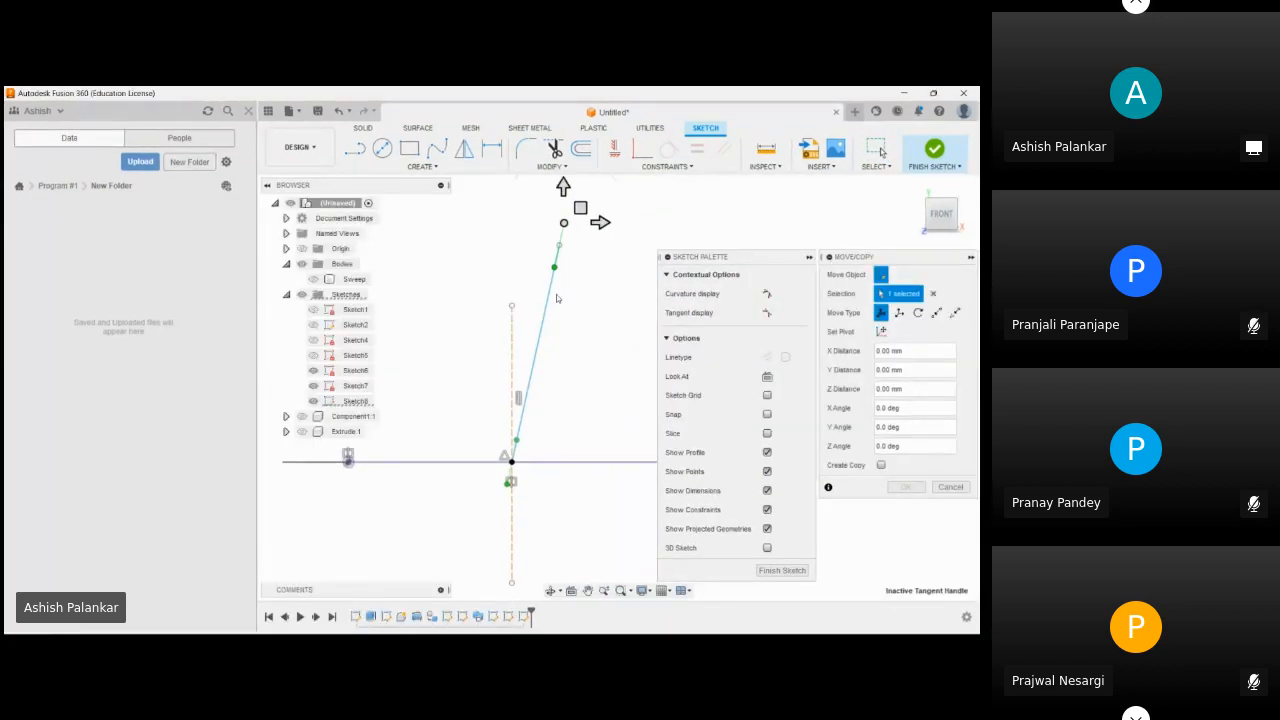
mouse_move(580, 208)
left_mouse_down()
mouse_move(600, 225)
mouse_move(591, 238)
mouse_move(574, 198)
mouse_move(548, 197)
mouse_move(589, 209)
mouse_move(514, 197)
mouse_move(586, 200)
mouse_move(557, 188)
mouse_move(565, 203)
left_mouse_up()
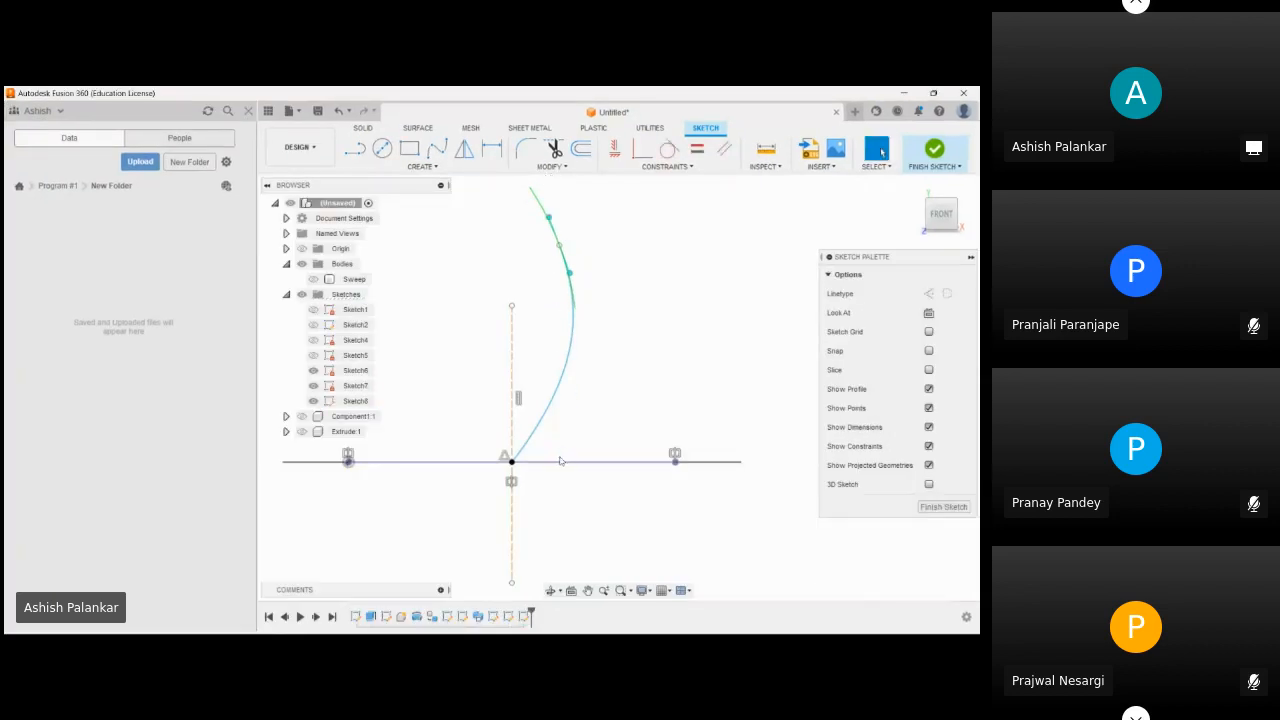
scroll(657, 378, "down", 2)
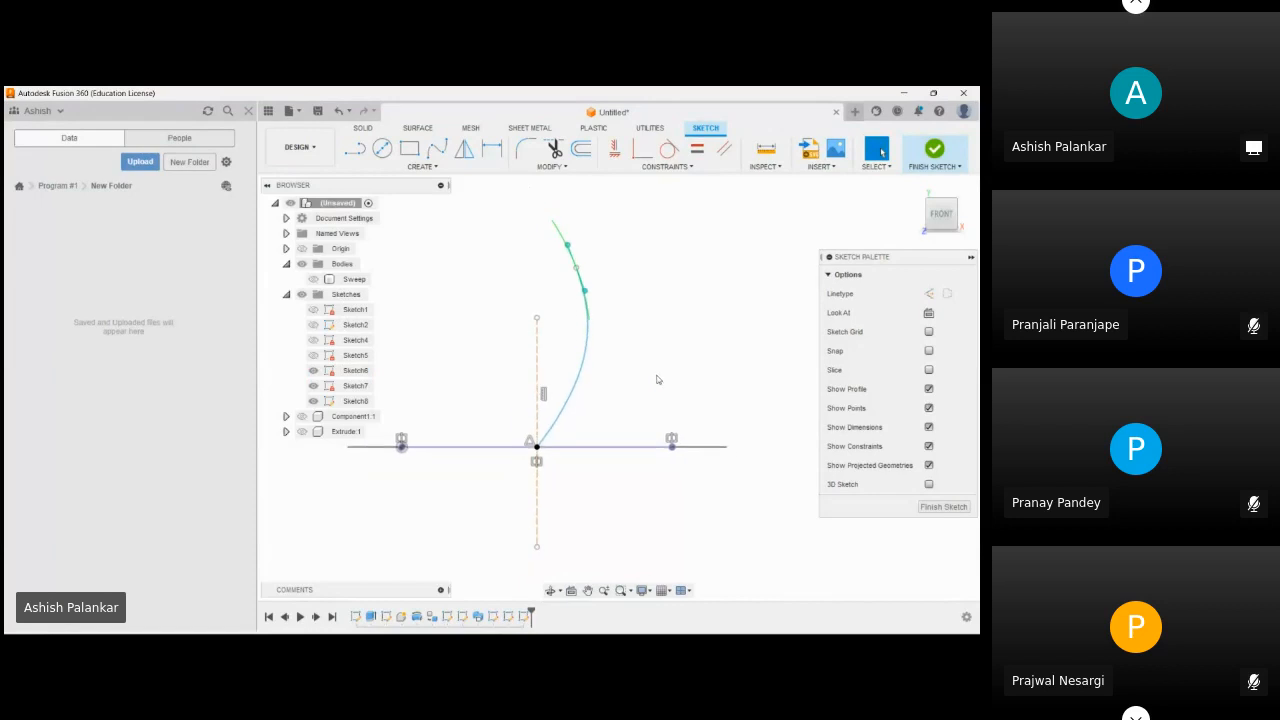
left_click(930, 154)
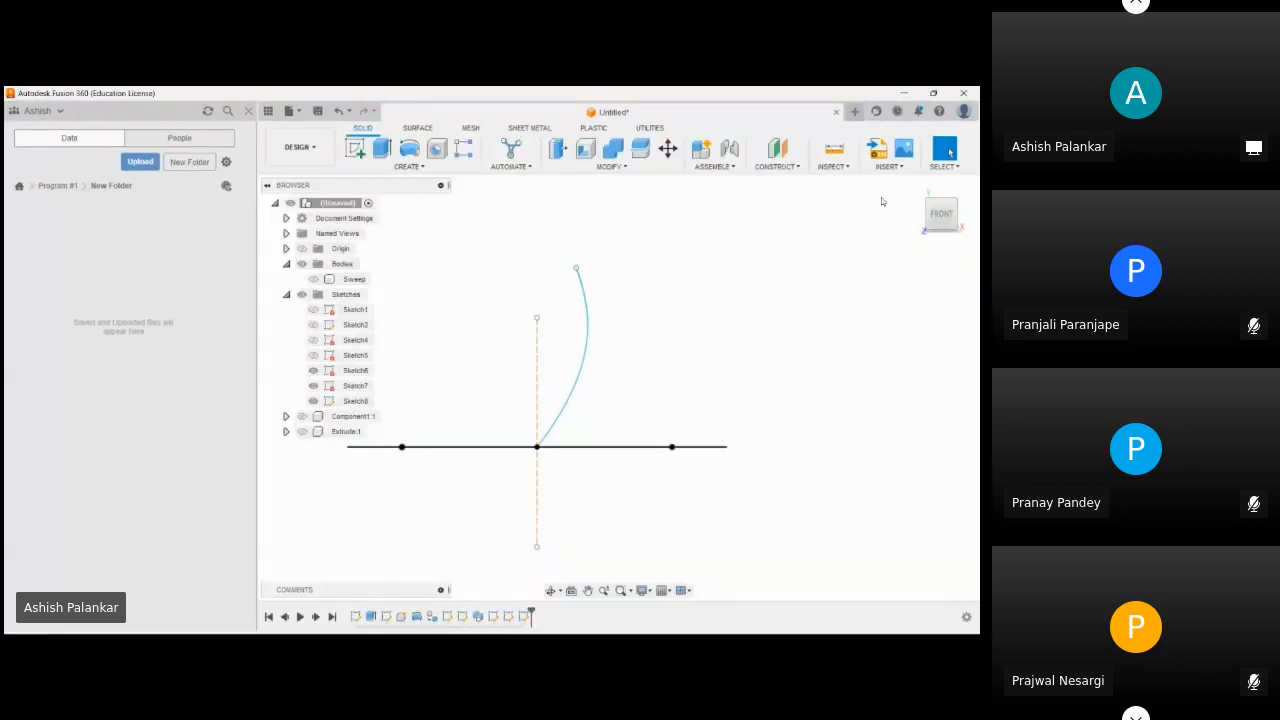
left_click(913, 191)
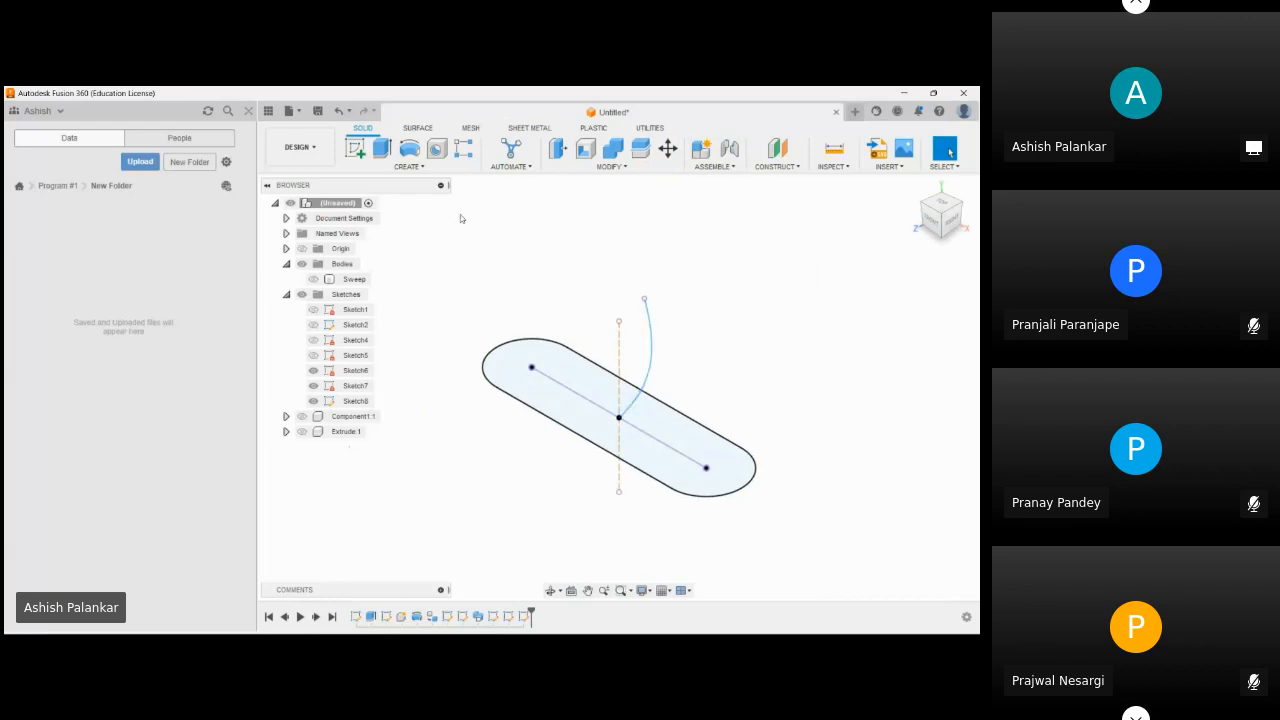
- Try to sweep the slot profile along the curved spline as a new body
left_click(408, 166)
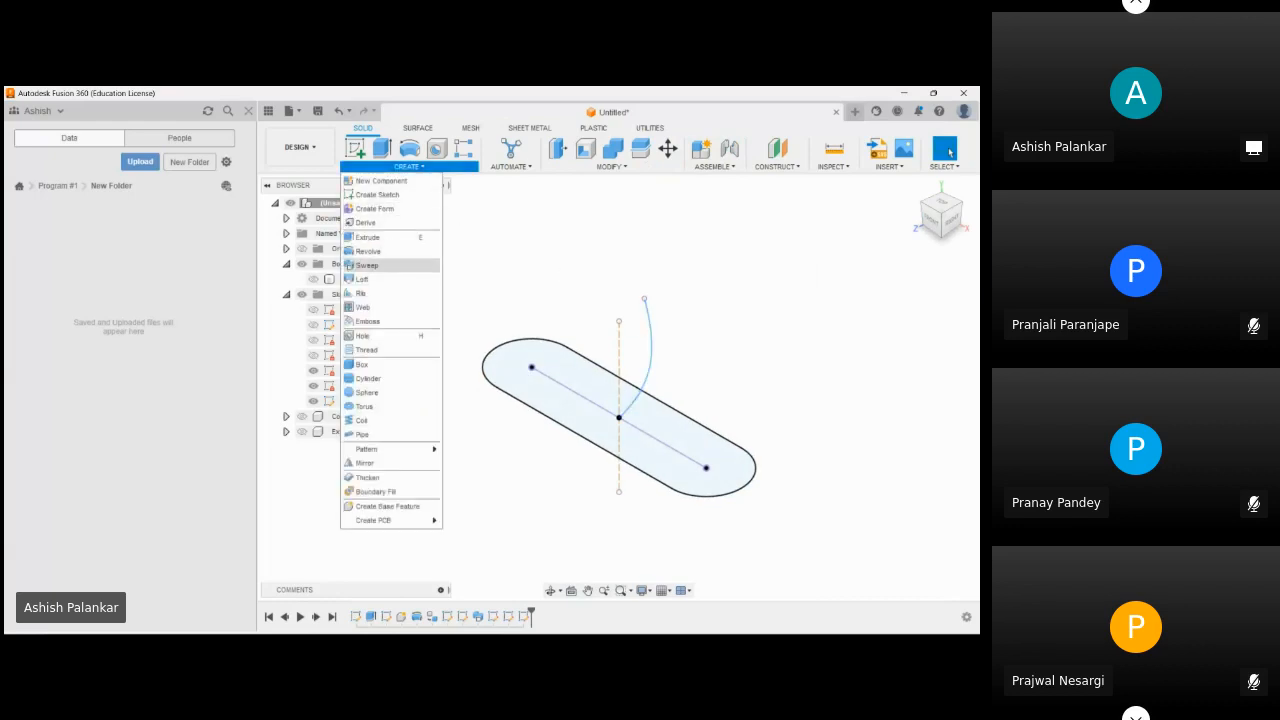
left_click(367, 265)
left_click(540, 382)
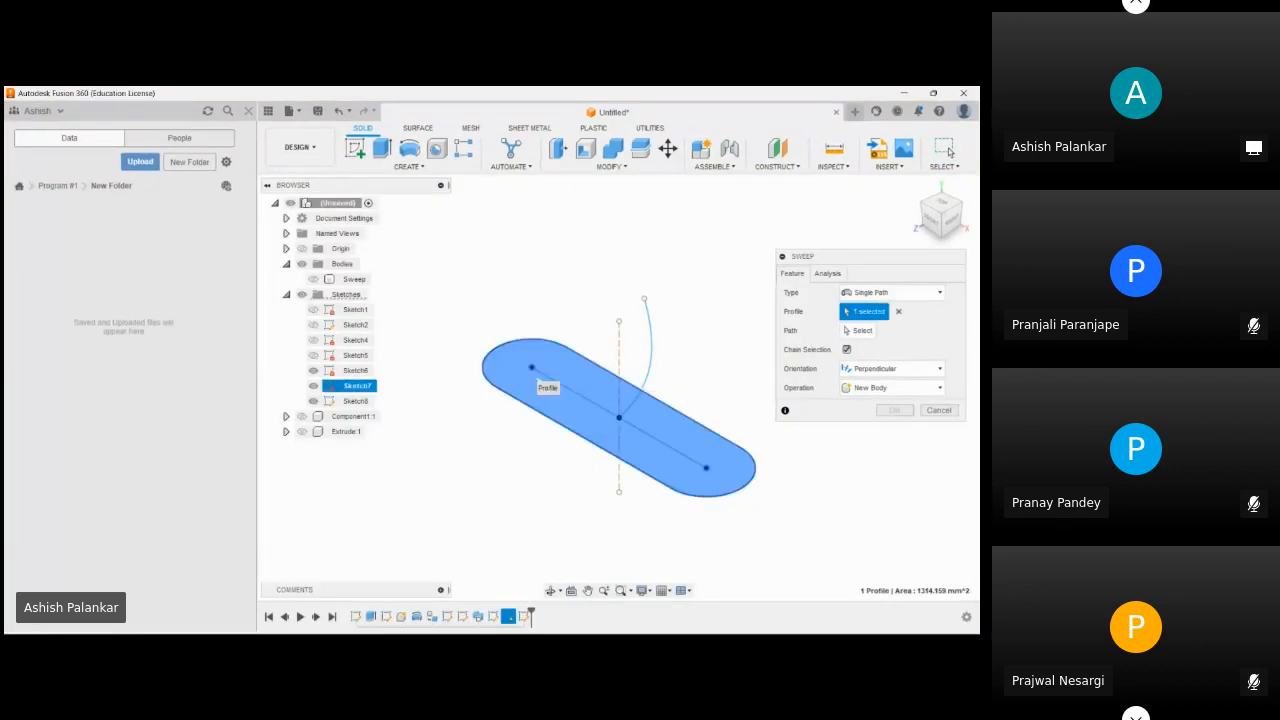
left_click(860, 330)
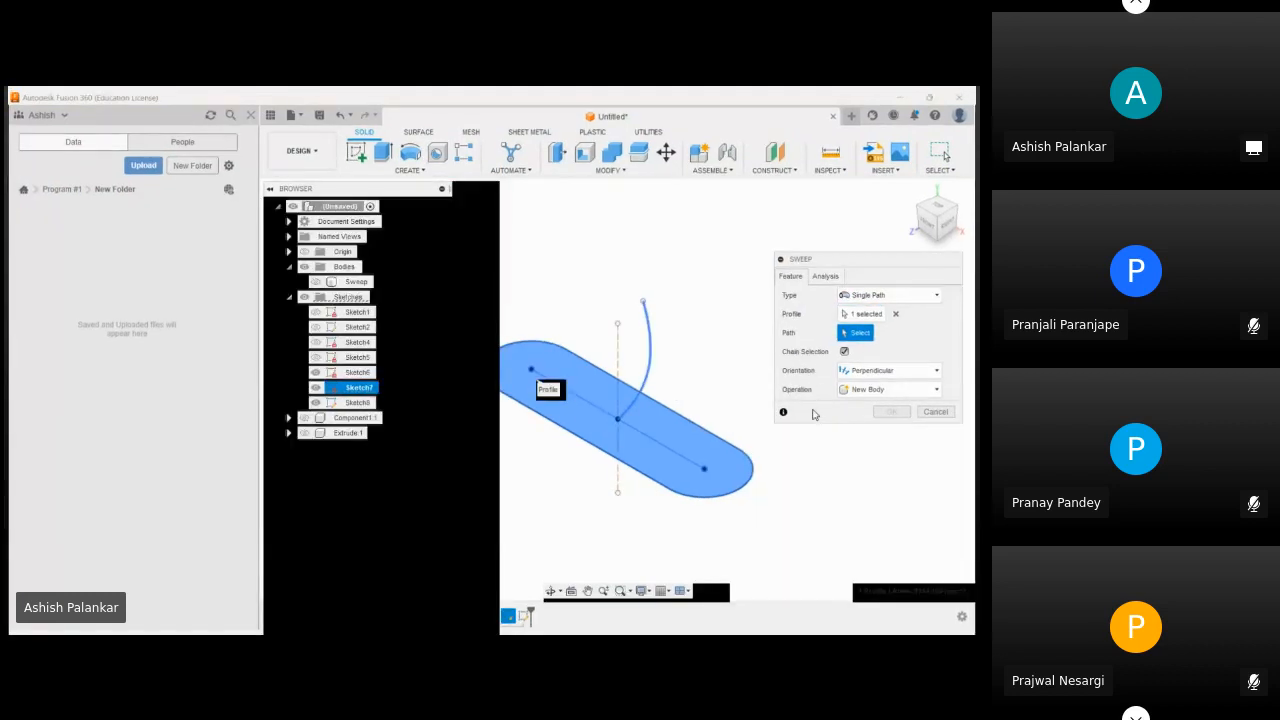
left_click(650, 345)
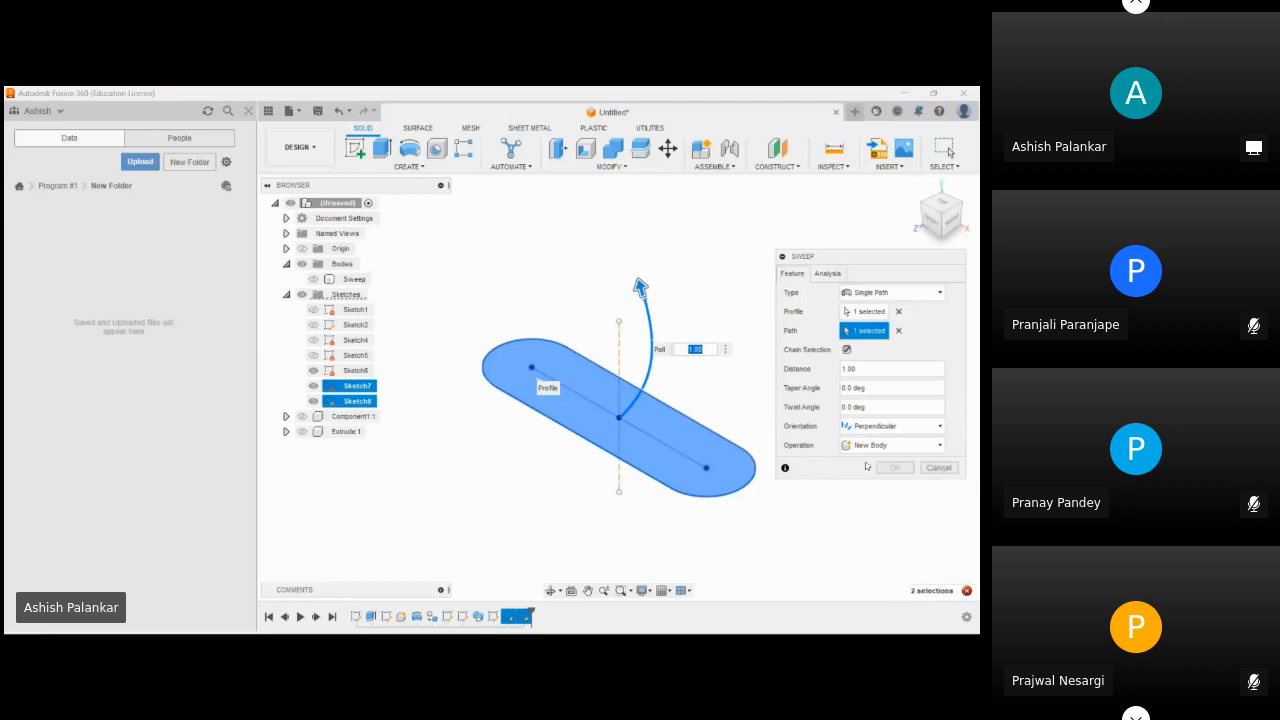
scroll(630, 433, "down", 2)
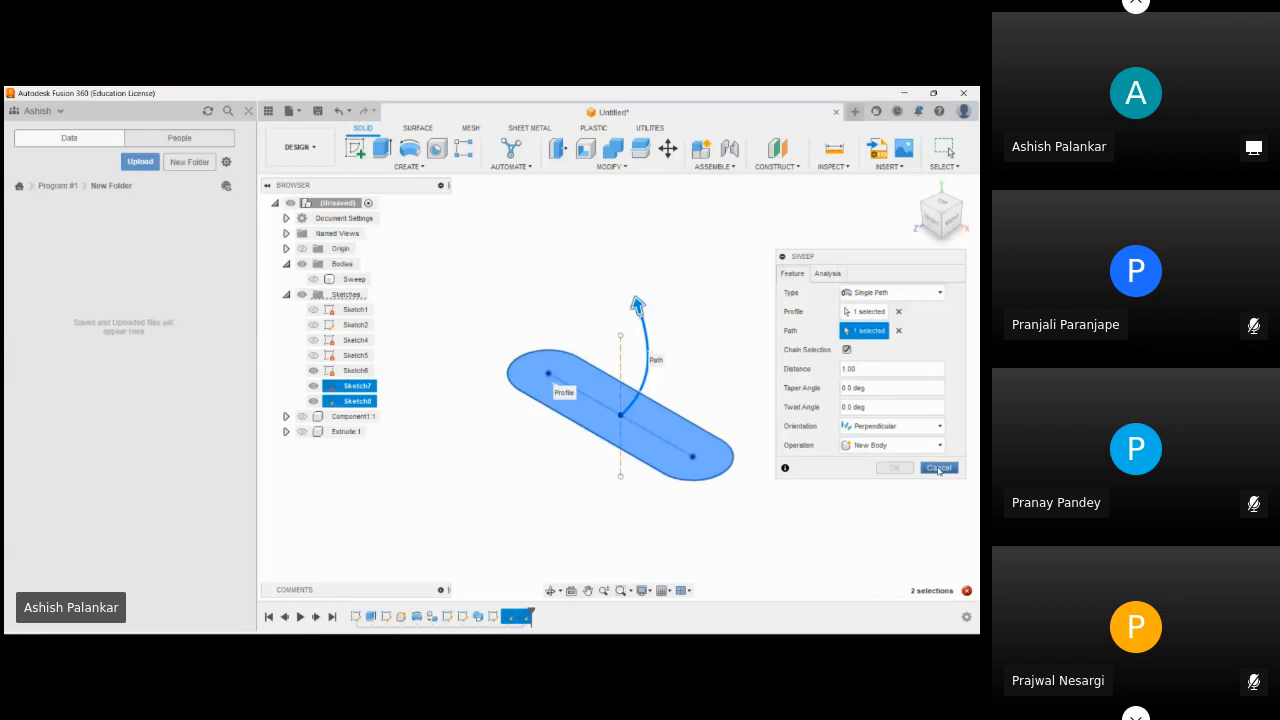
left_click(939, 469)
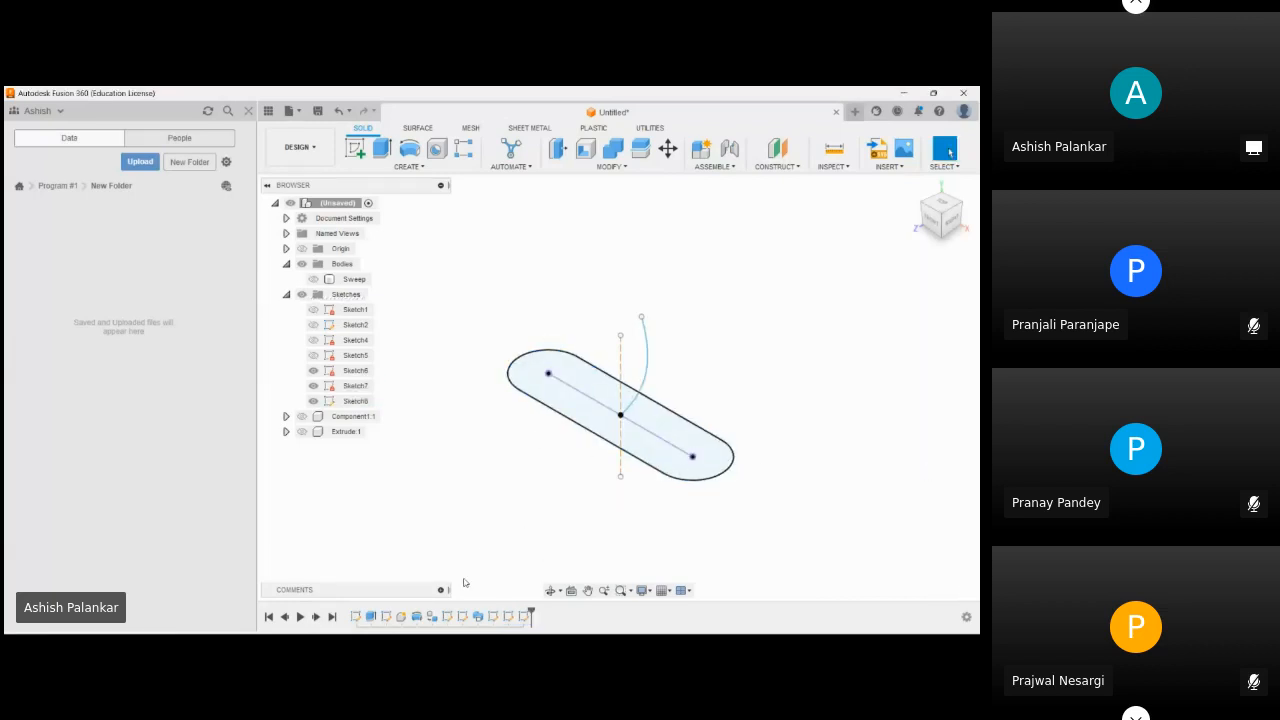
- Edit the slot sketch, delete the slot outline while keeping its centerline, and finish the sketch
left_click(507, 616)
left_click(503, 613)
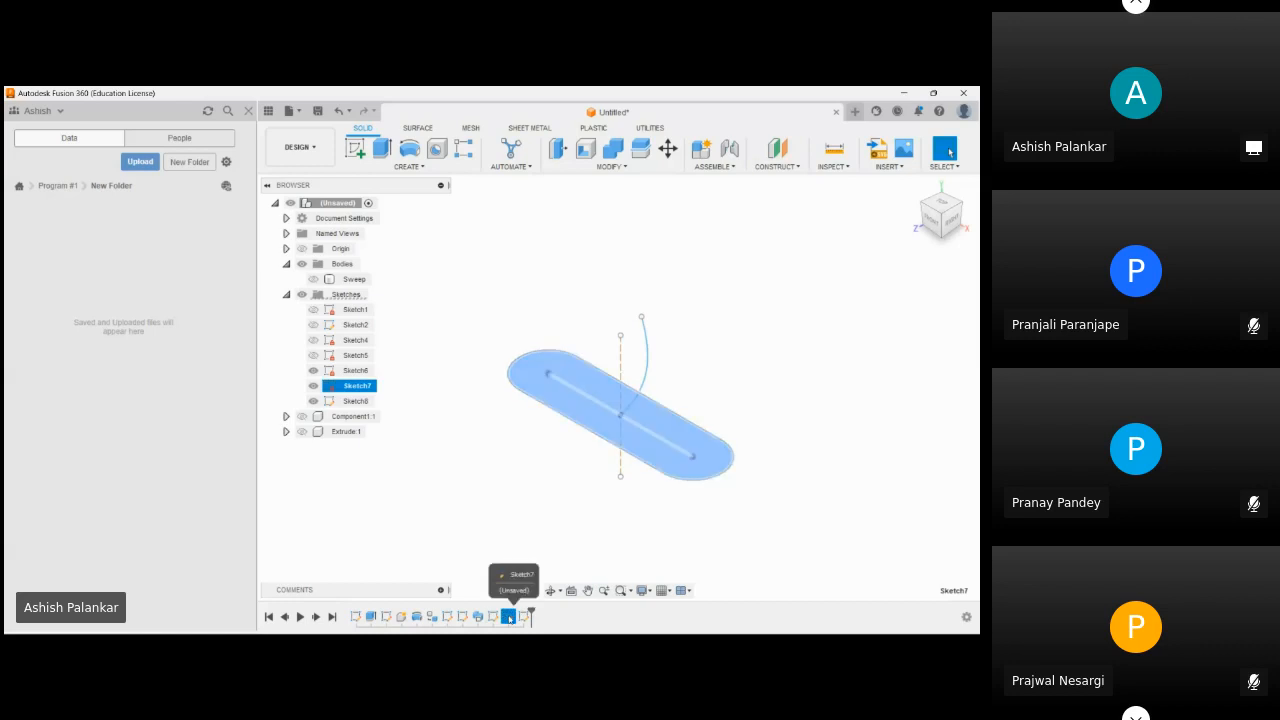
double_click(508, 616)
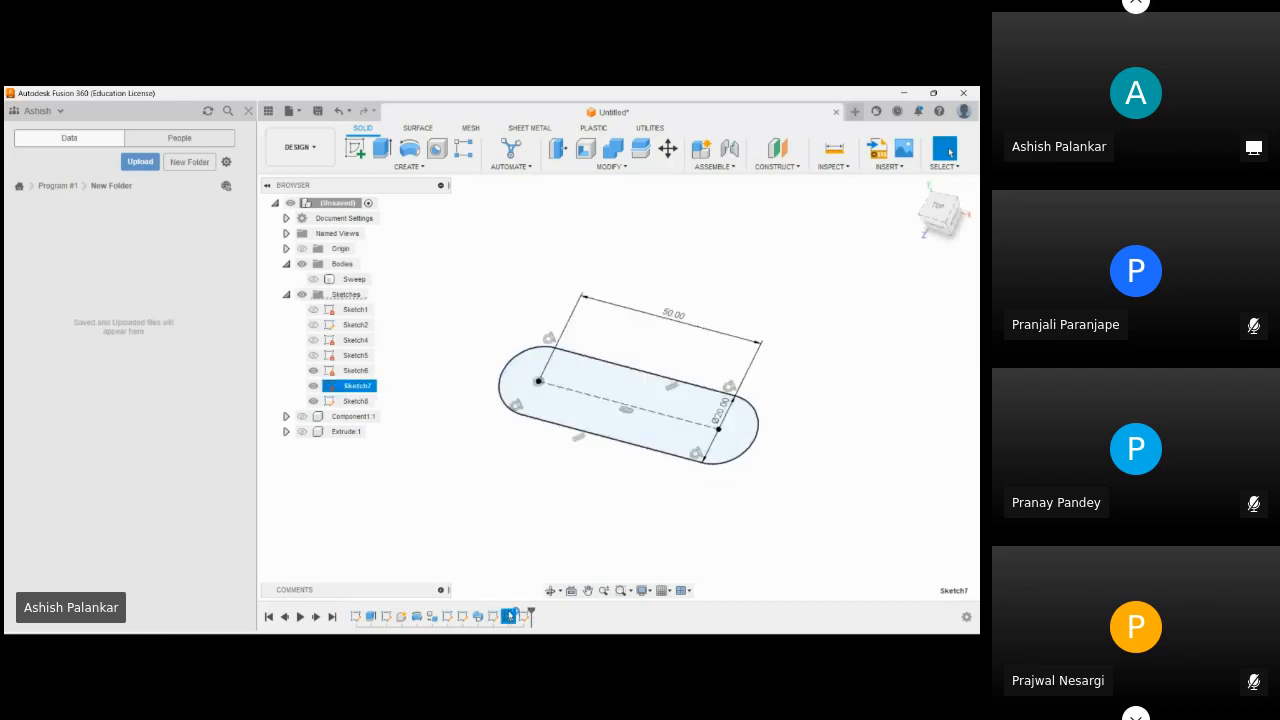
double_click(558, 349)
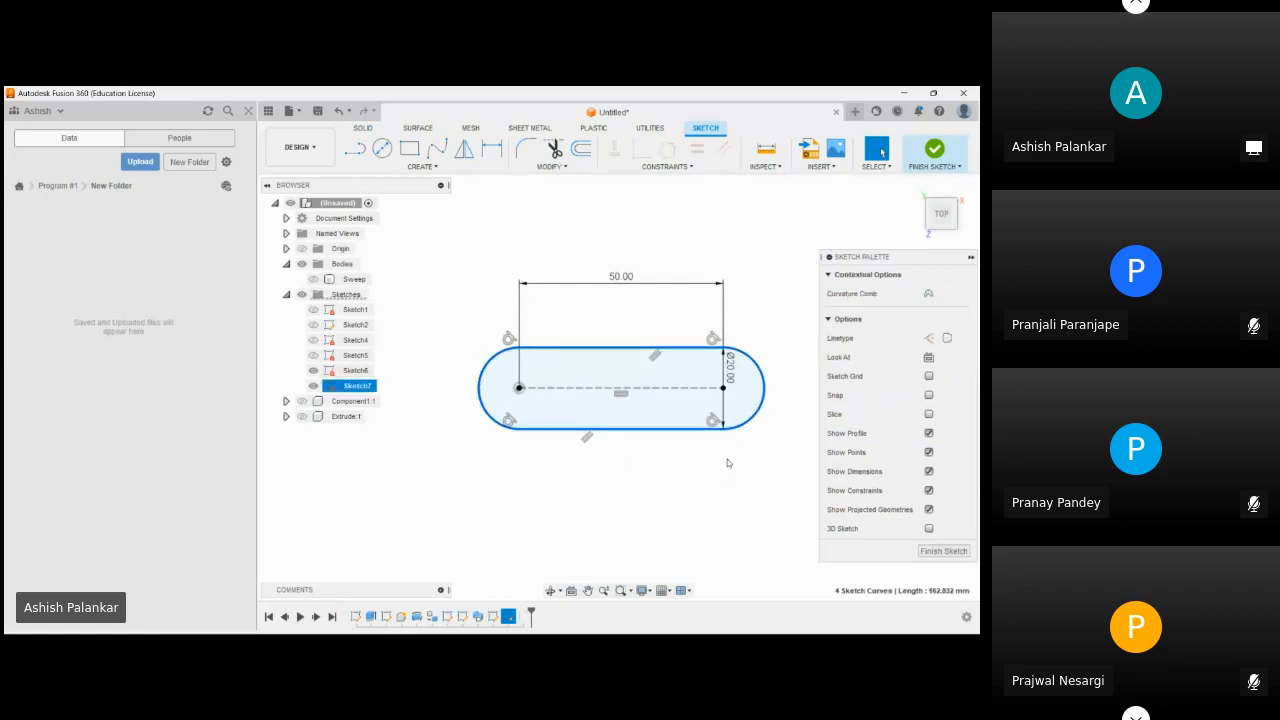
key("Delete")
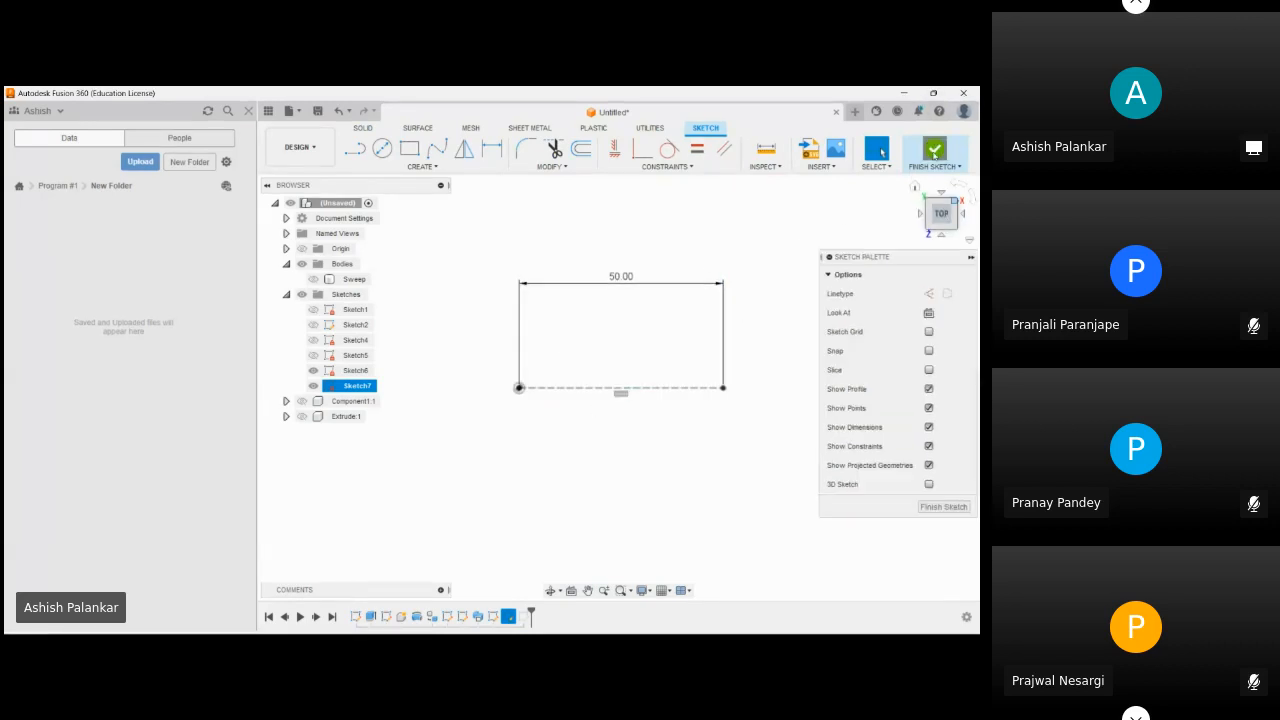
left_click(934, 149)
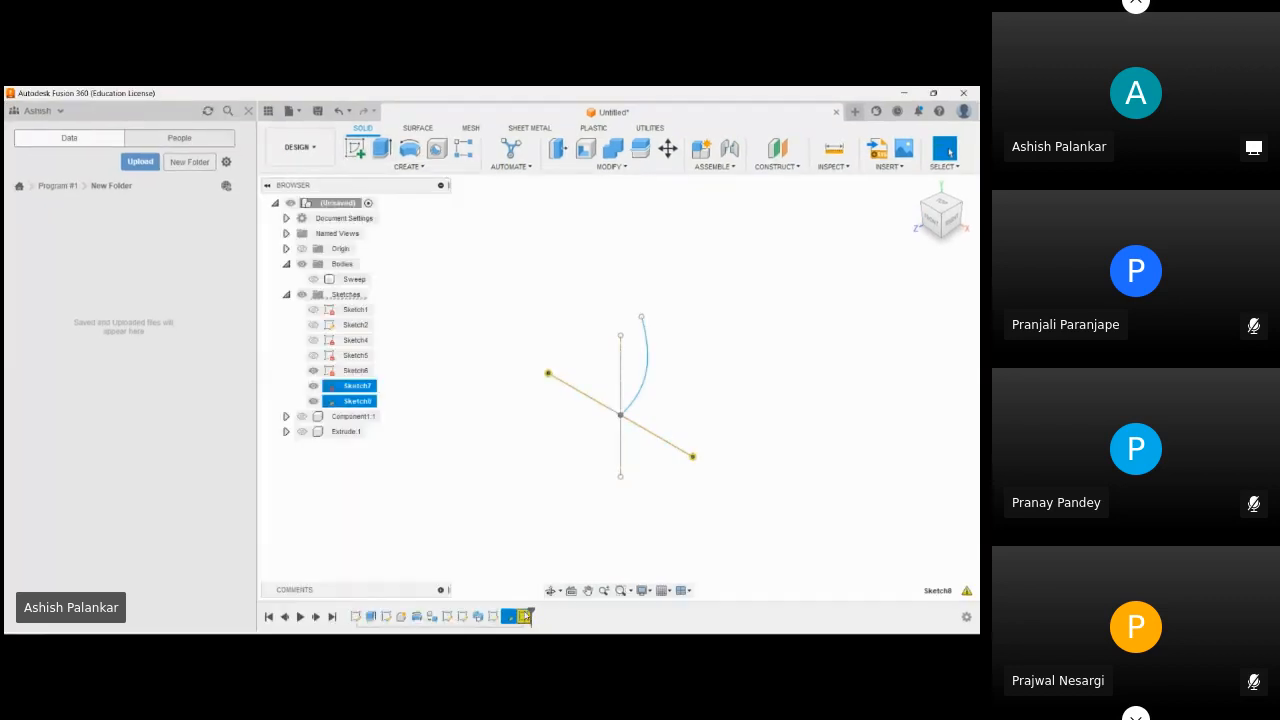
- Remove the spline sketch and the slot centerline sketch from the design
key("ctrl+z")
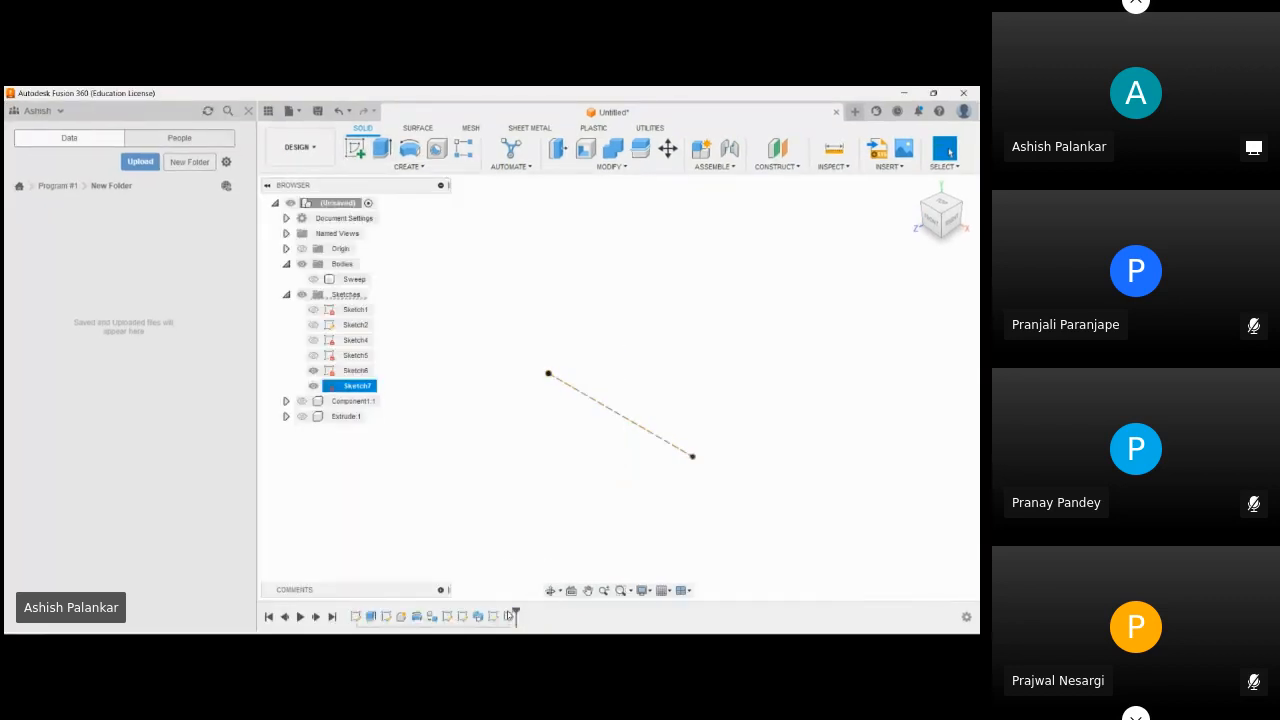
key("ctrl+z")
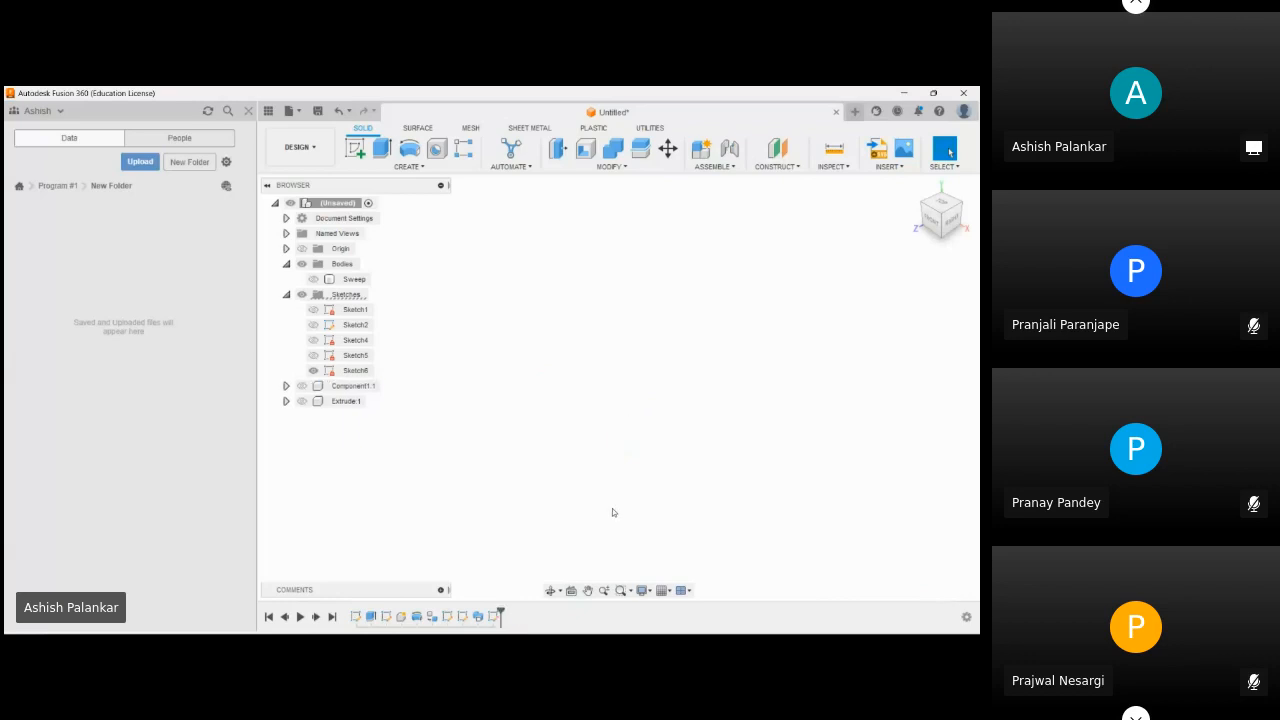
- Sketch a 25 mm diameter circle centered on the origin on the top plane, and finish the sketch
left_click(355, 148)
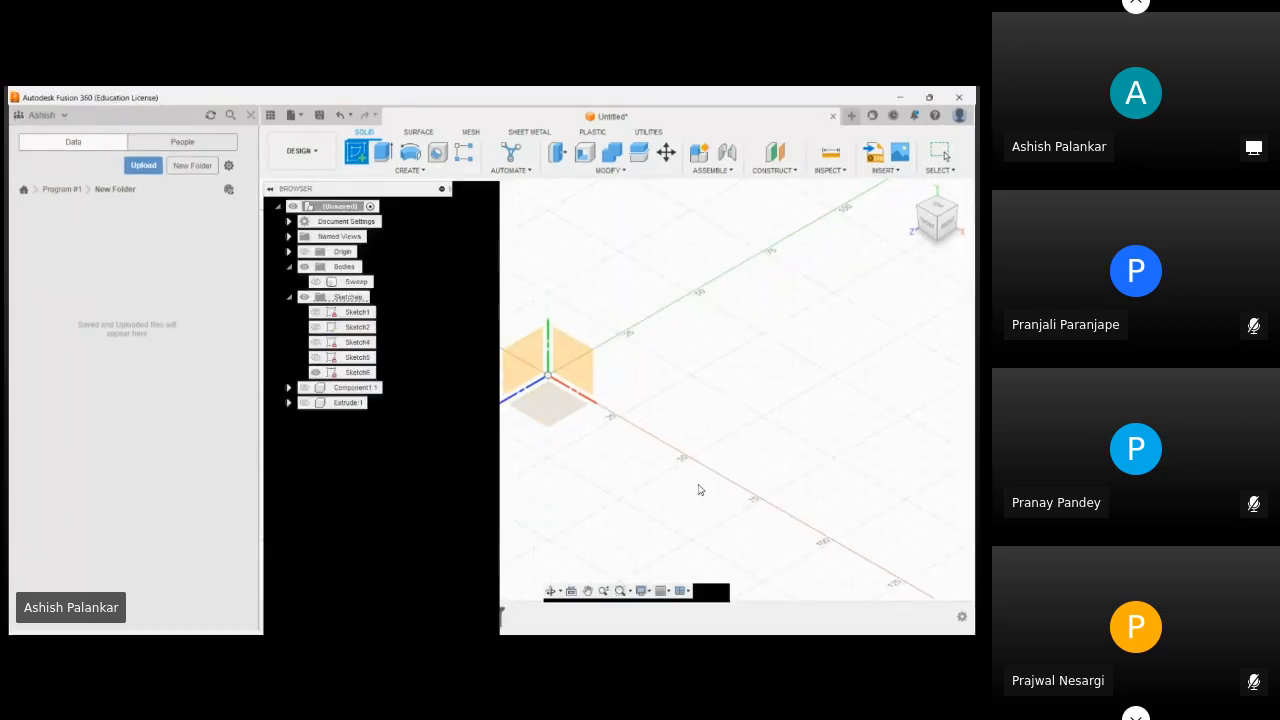
left_click(548, 406)
left_click(382, 151)
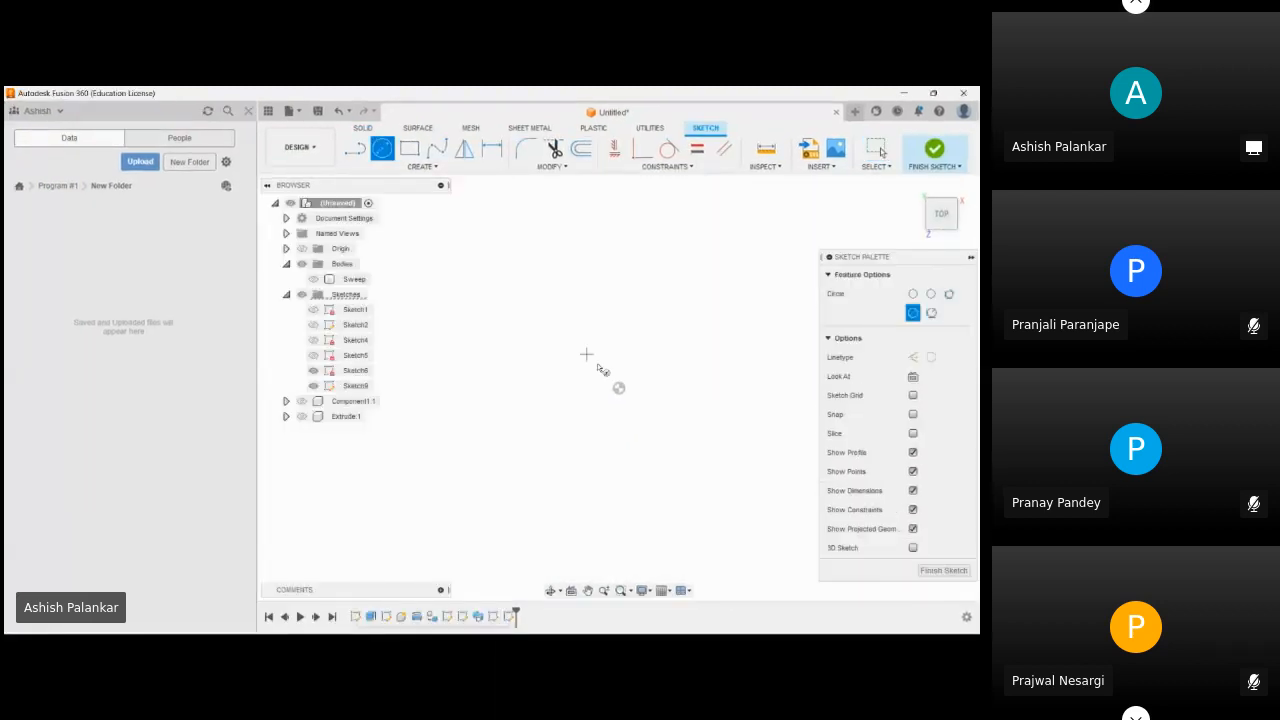
left_click(619, 388)
type("25")
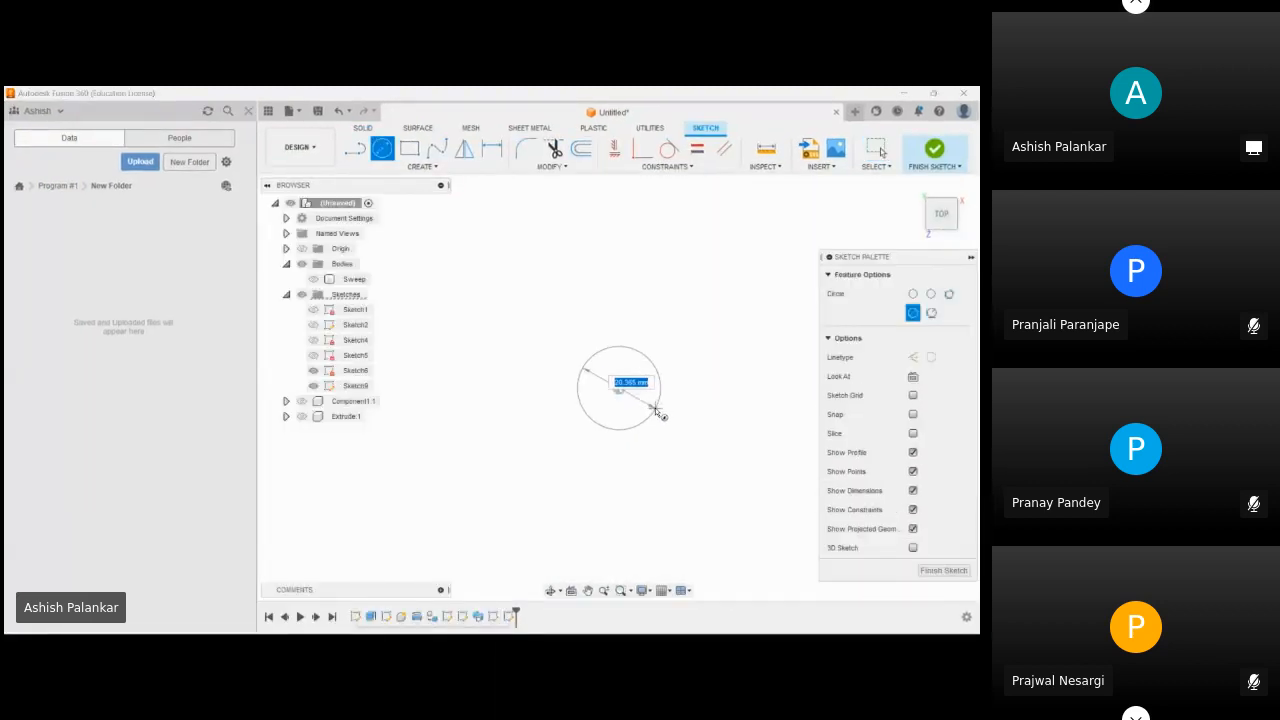
key("Return")
left_click(932, 155)
- Start a sketch on the front plane and draw a two-point spline from the origin straight up
left_click(356, 150)
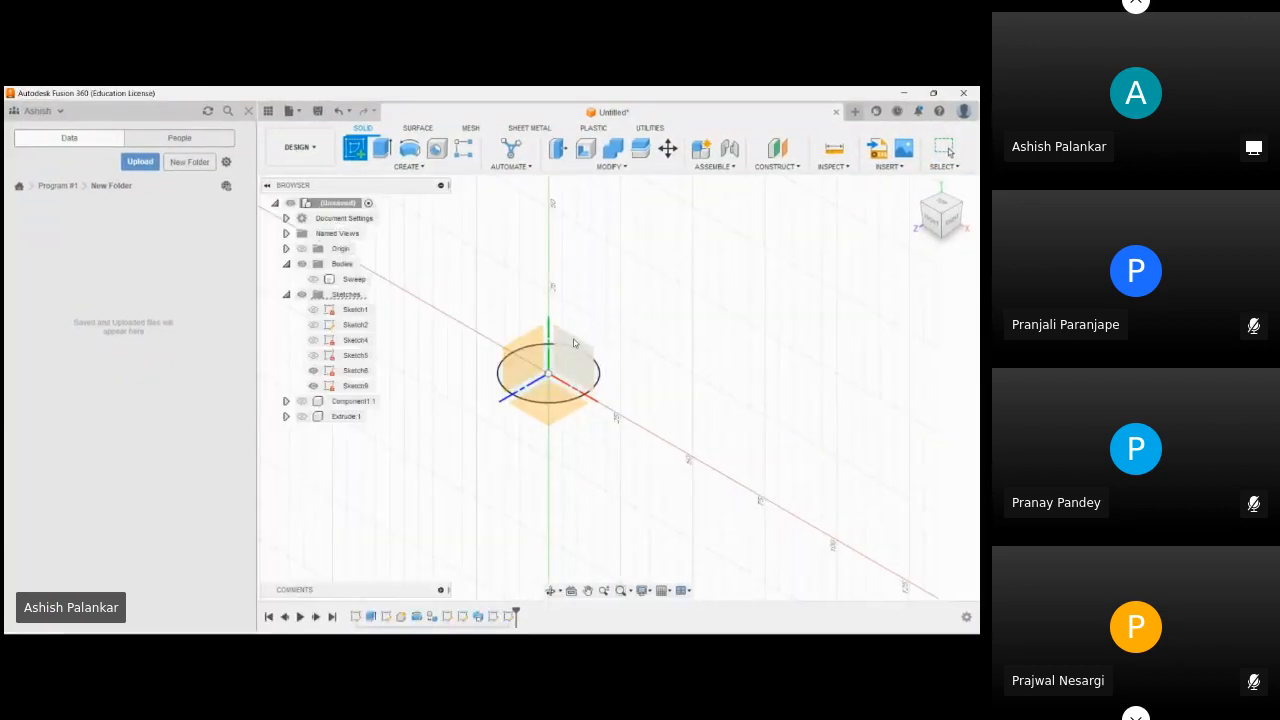
left_click(577, 345)
left_click(437, 149)
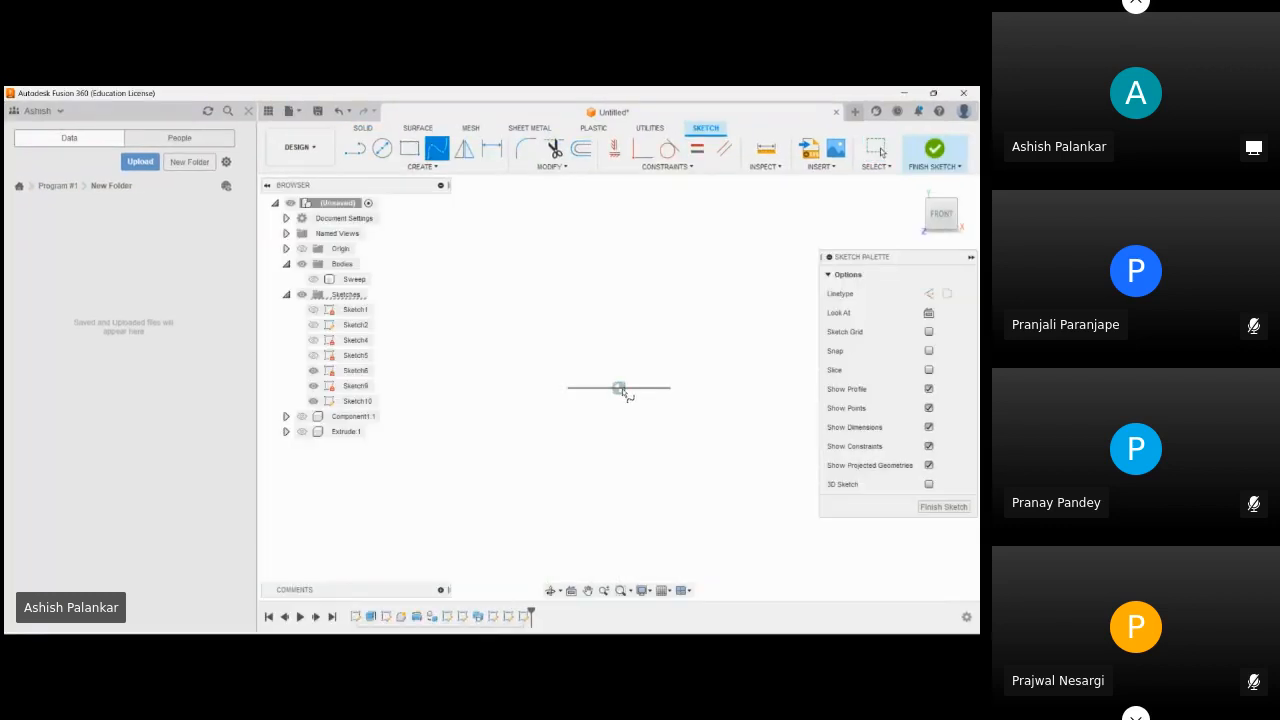
middle_click_drag(623, 364, 592, 496)
left_click(588, 520)
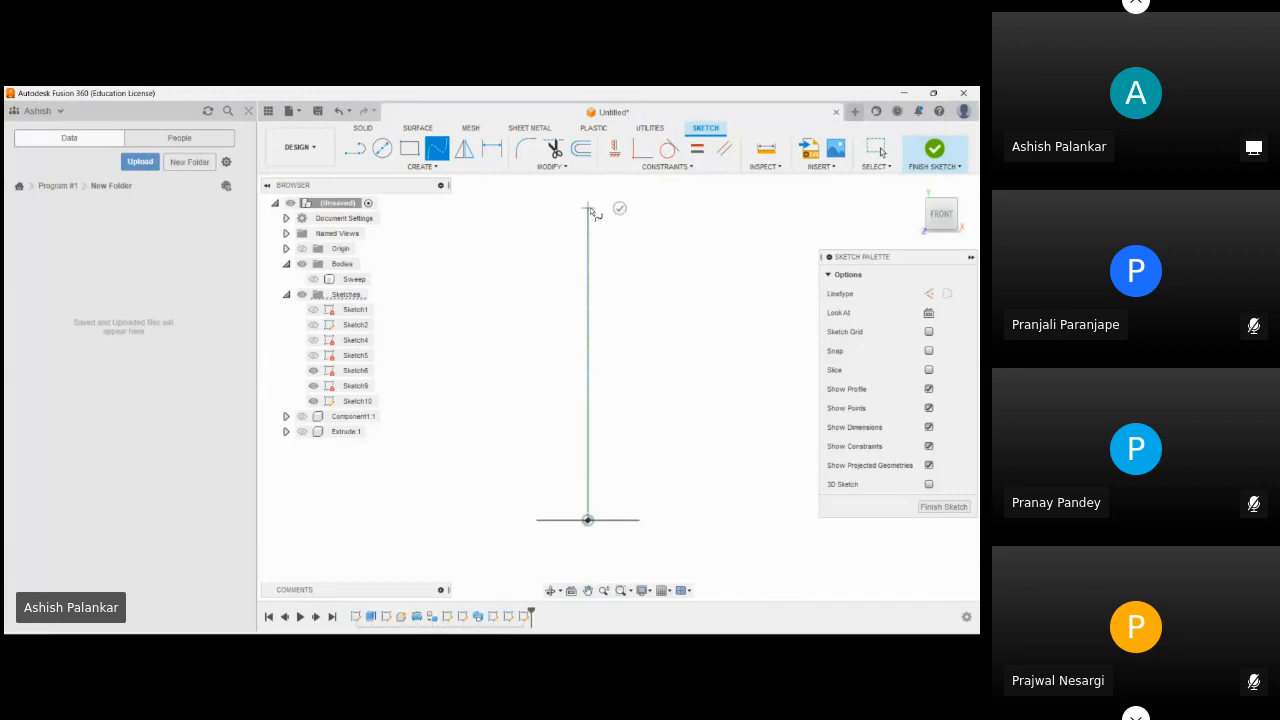
left_click(618, 211)
- Move the tangent handle at the spline's upper end to the right so the curve bows left
scroll(590, 245, "down", 2)
left_click(590, 192)
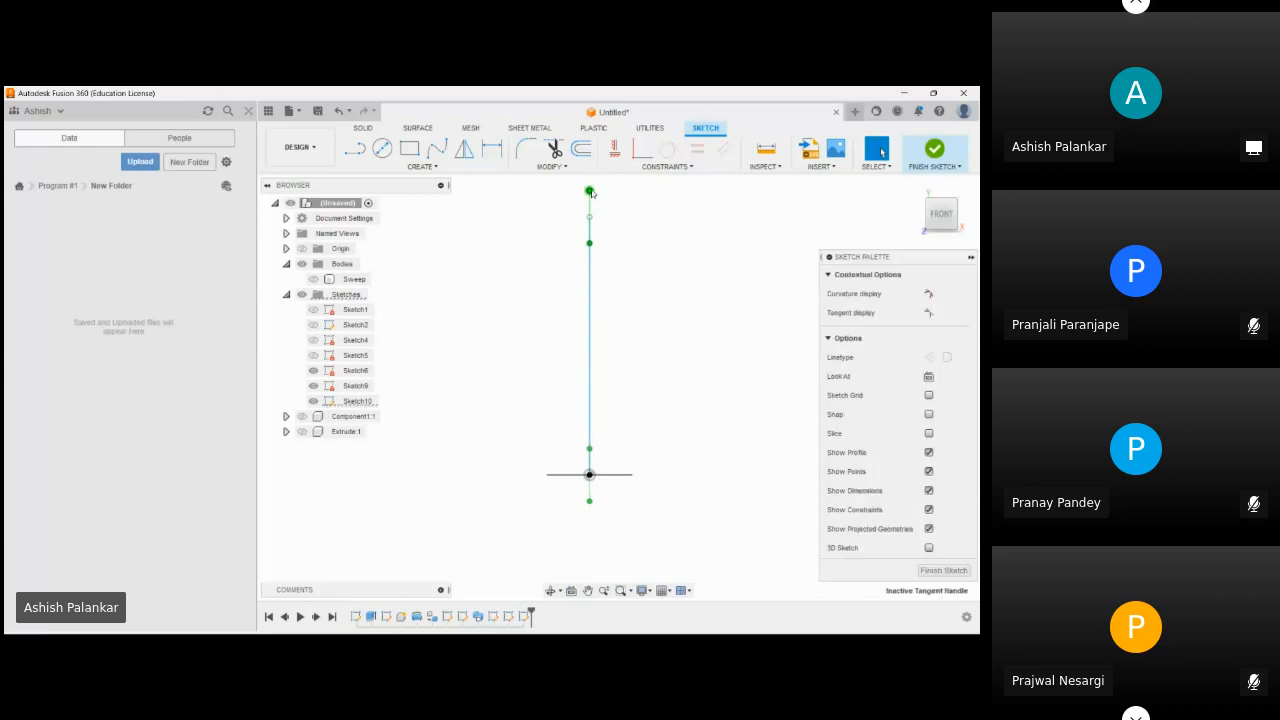
key("m")
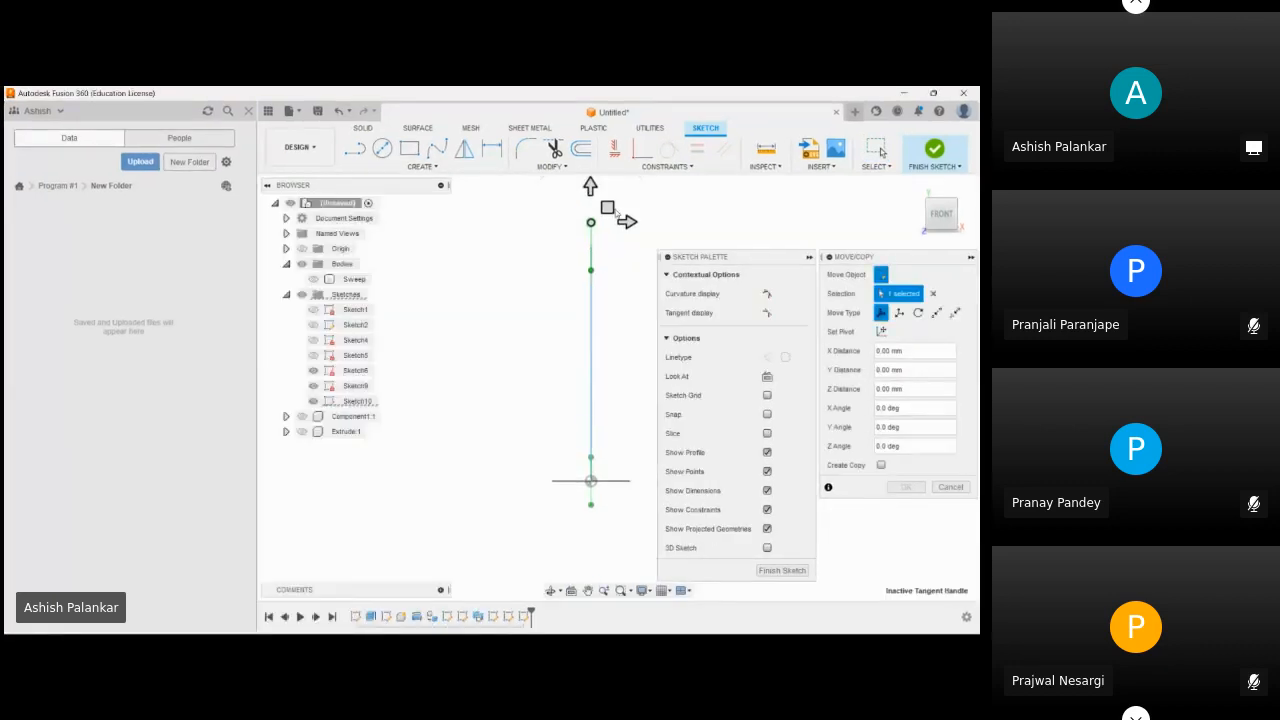
mouse_move(607, 207)
left_mouse_down()
mouse_move(583, 218)
mouse_move(624, 206)
left_mouse_up()
key("Return")
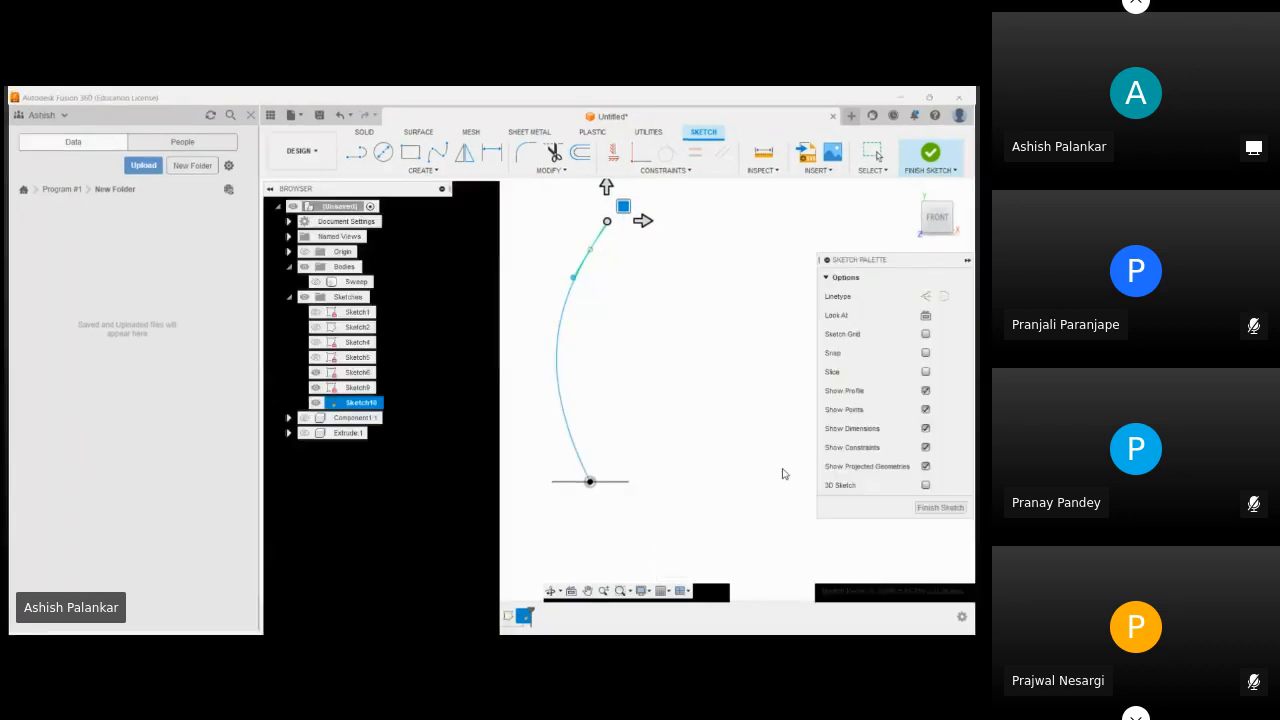
- Move the lower end's tangent handle to the left to make the spline S-shaped, and finish the sketch
left_click(588, 477)
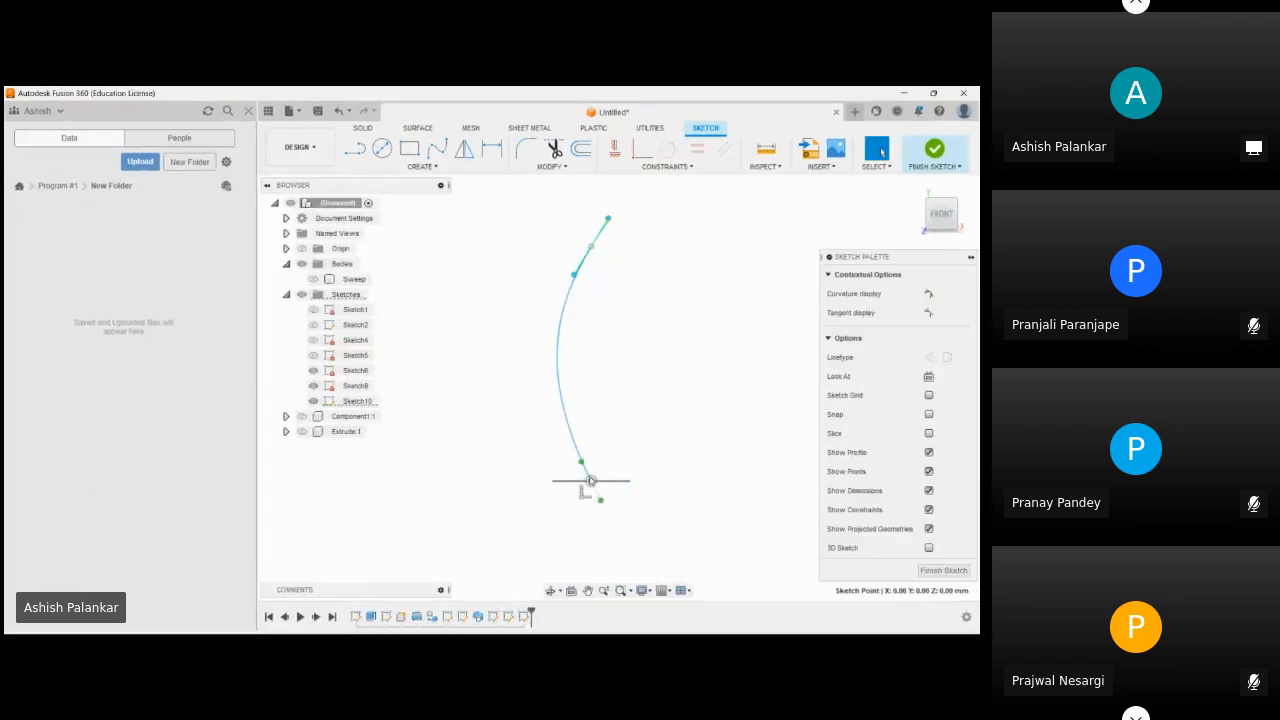
left_click(624, 432)
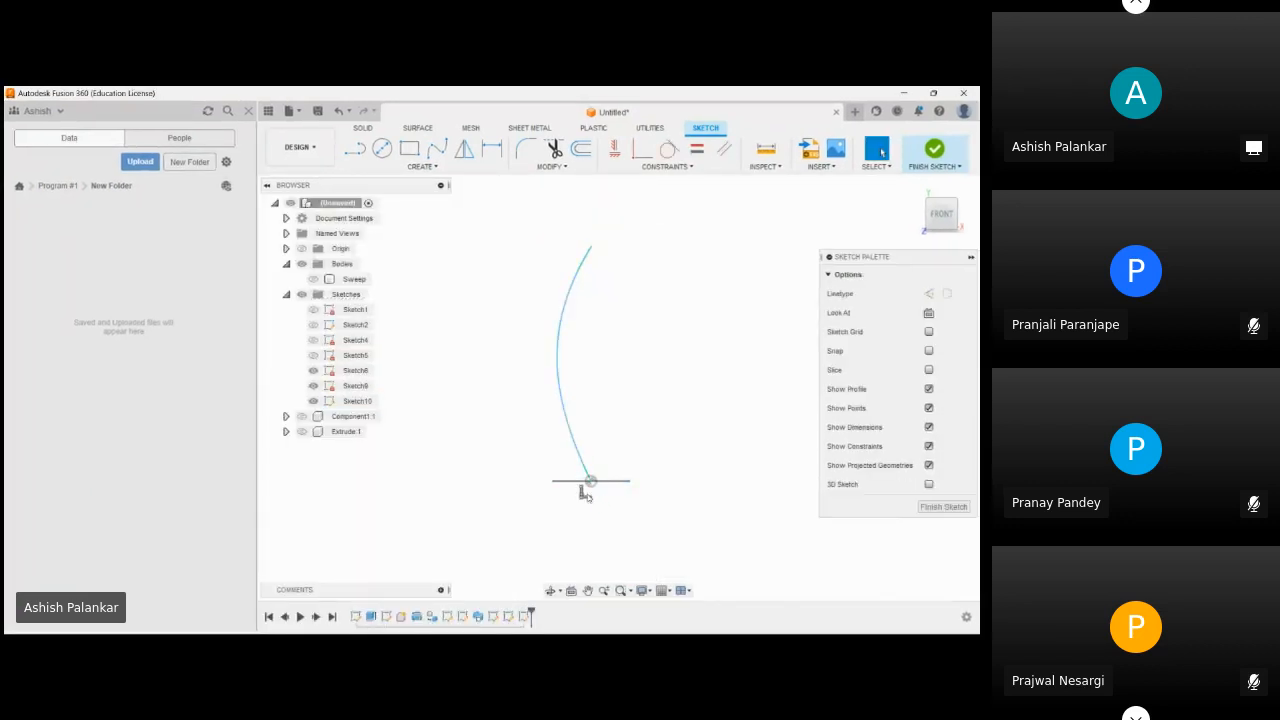
scroll(590, 487, "up", 2)
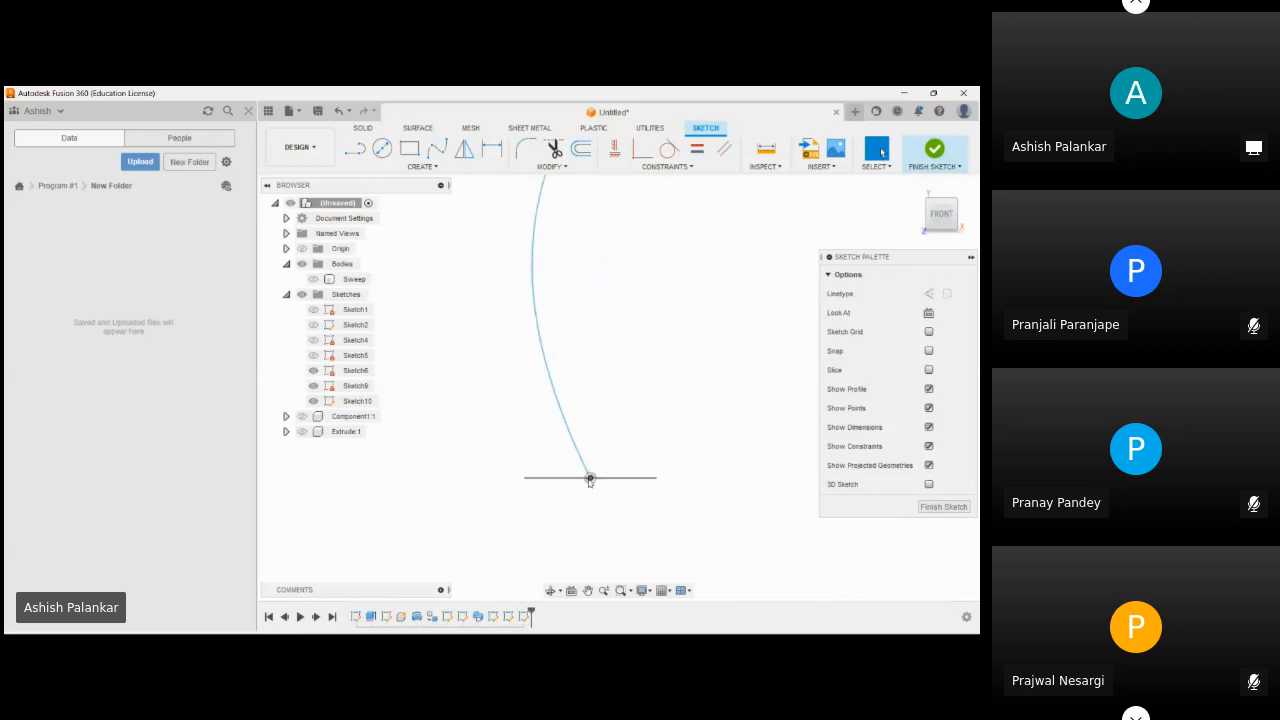
left_click(590, 480)
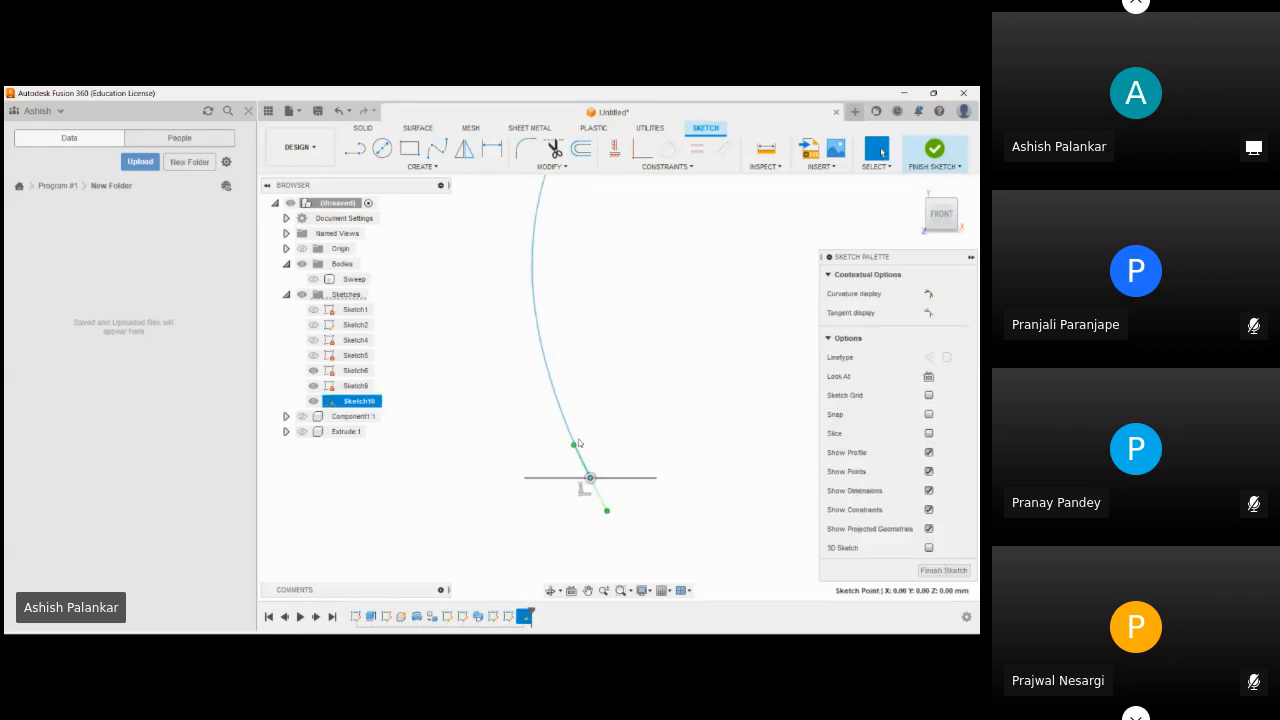
left_click(607, 513)
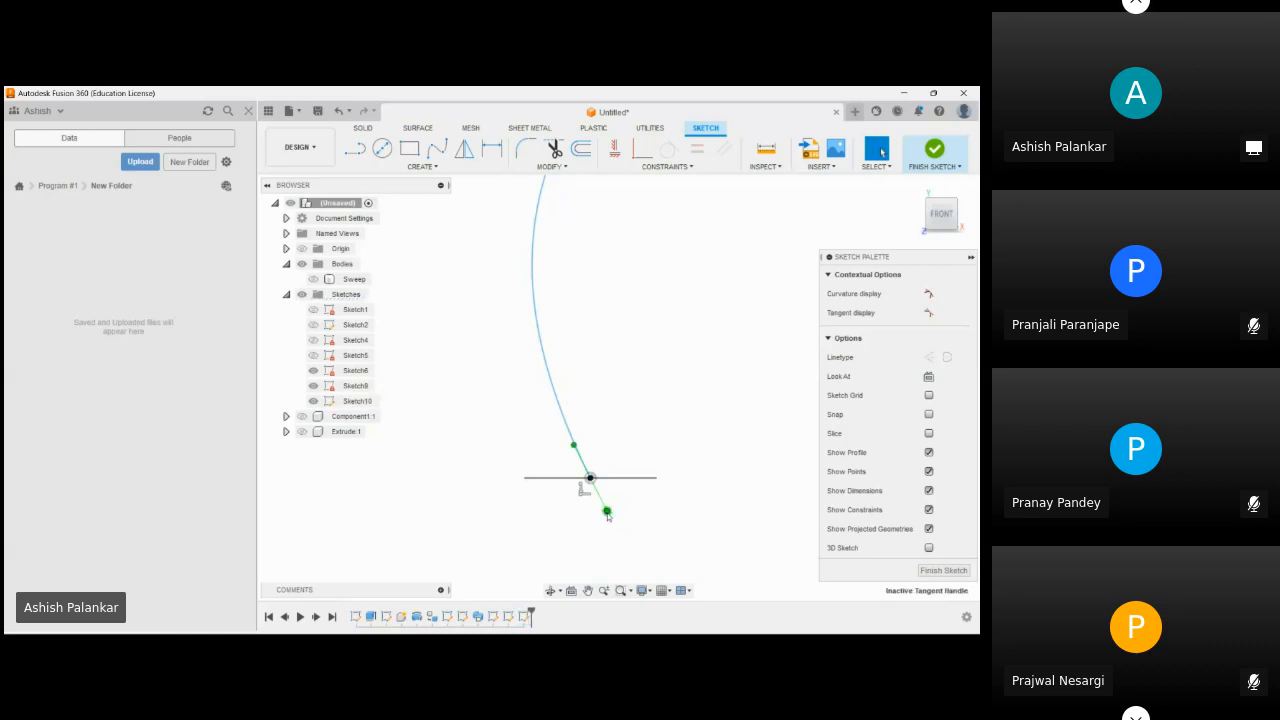
key("m")
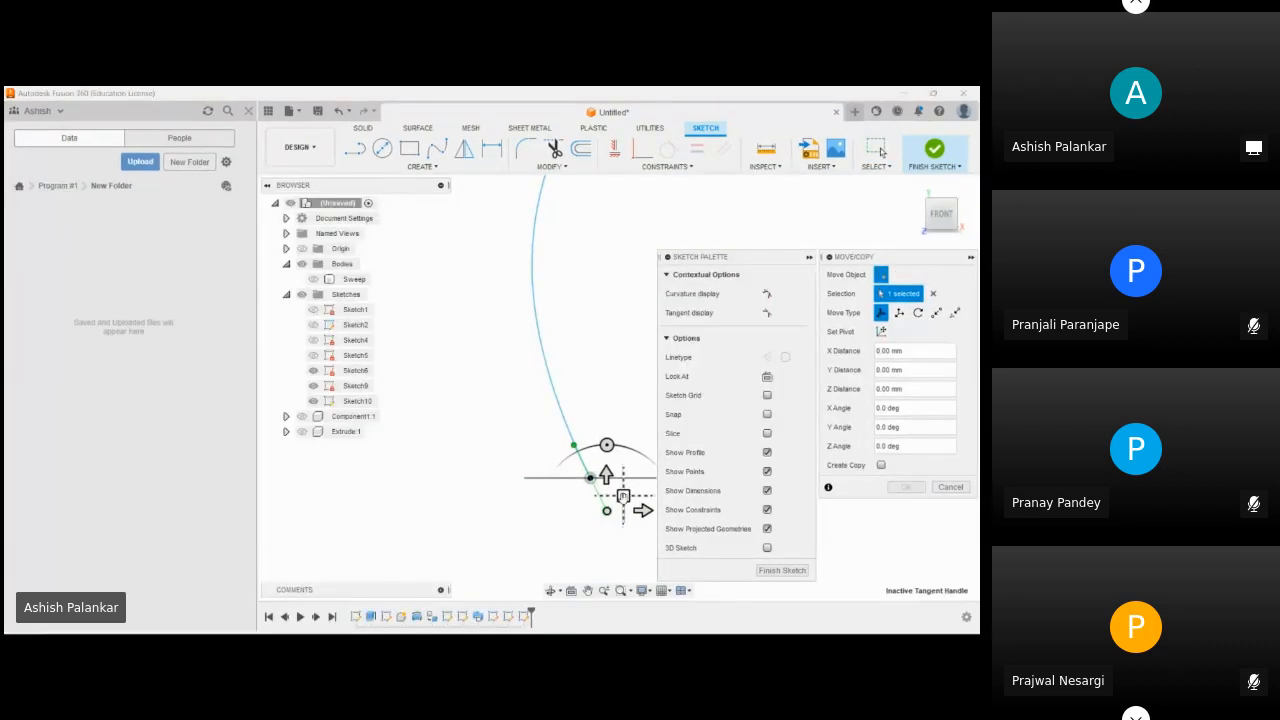
left_click_drag(606, 503, 581, 513)
key("Return")
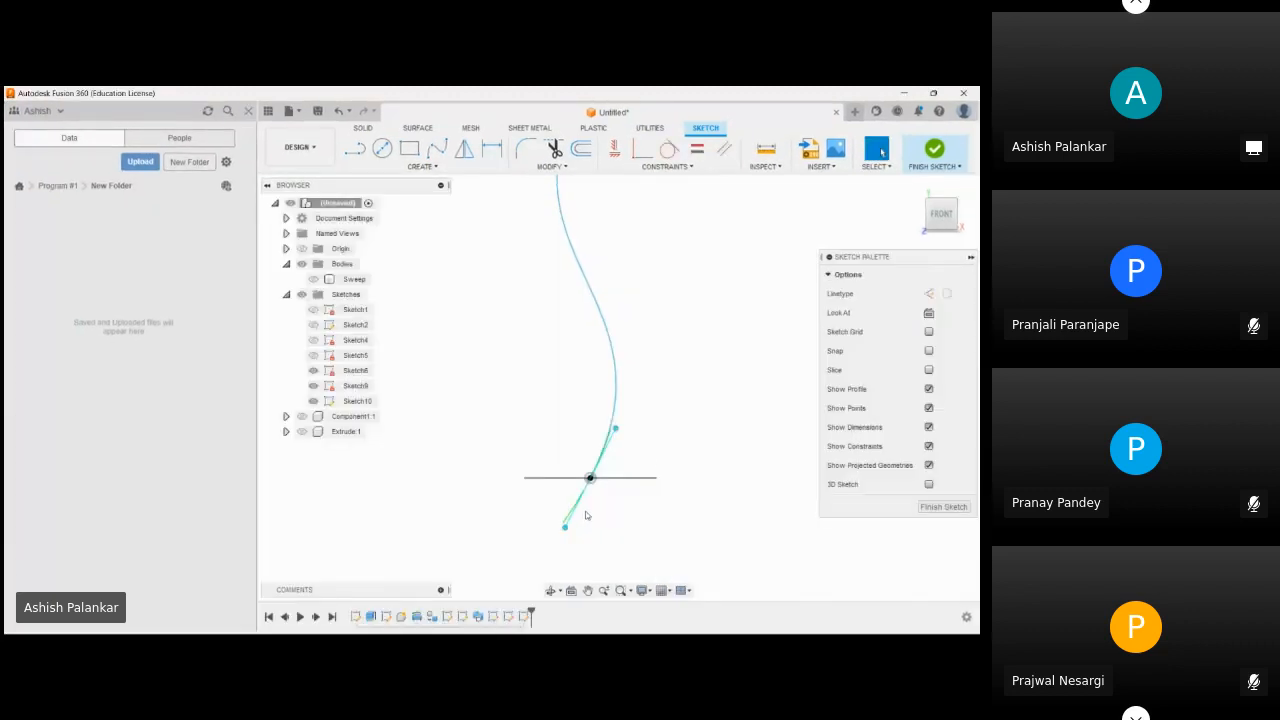
left_click(935, 150)
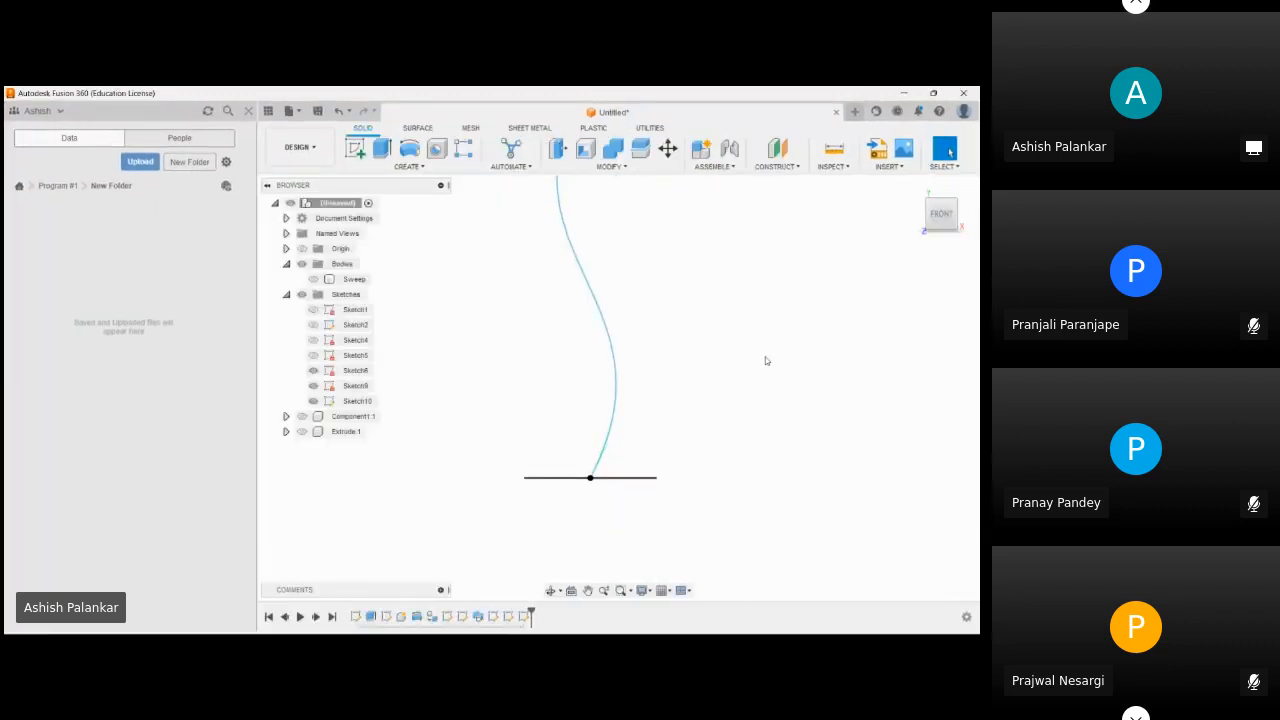
left_click(914, 187)
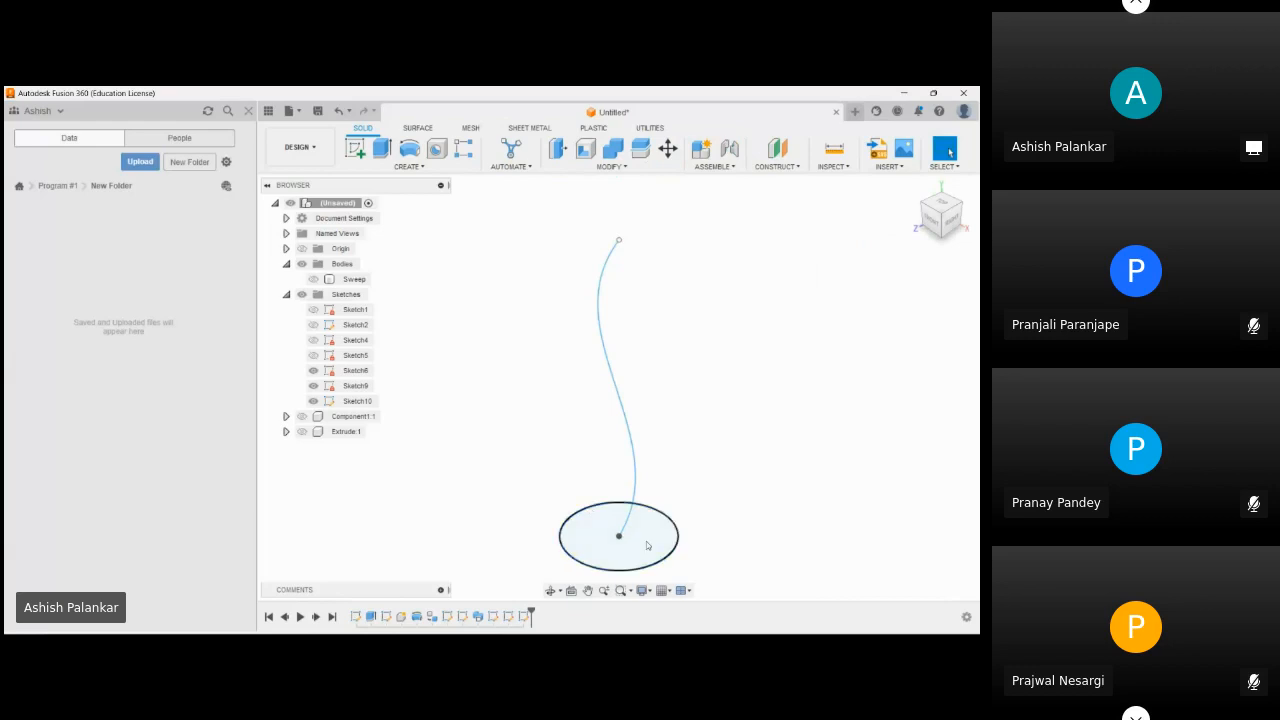
middle_click_drag(671, 500, 659, 446)
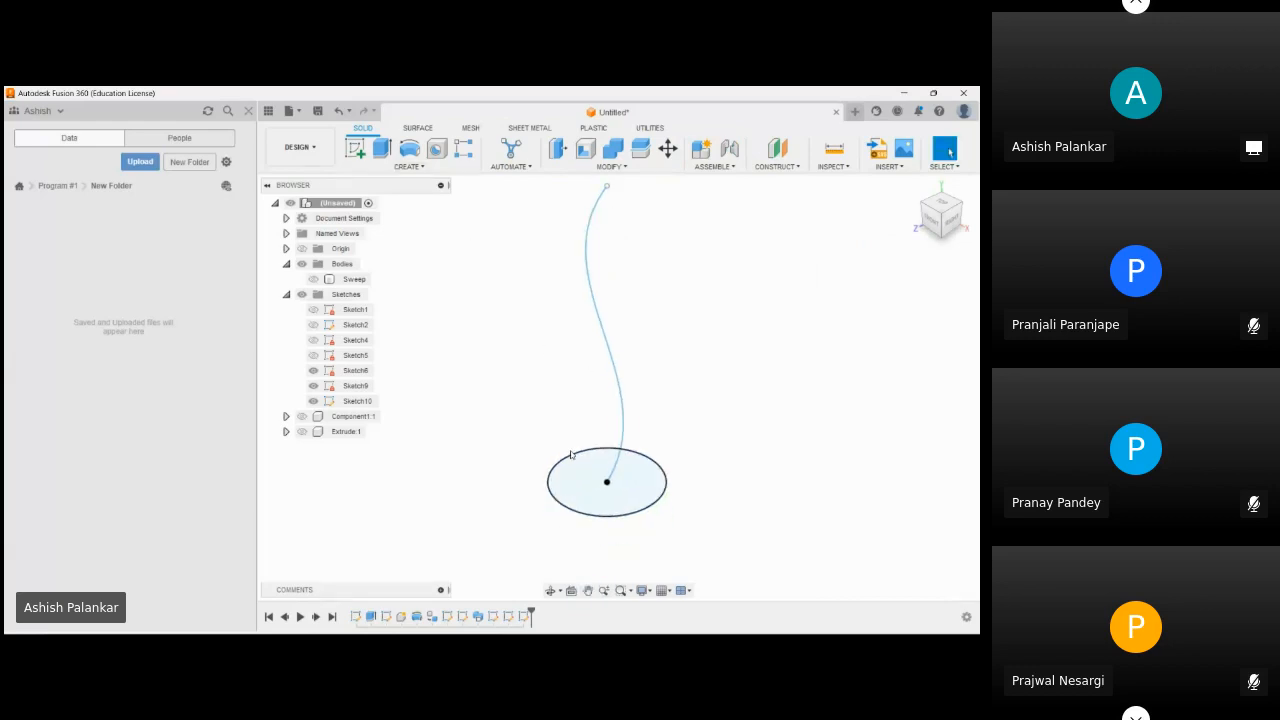
left_click(386, 155)
left_click_drag(606, 474, 639, 363)
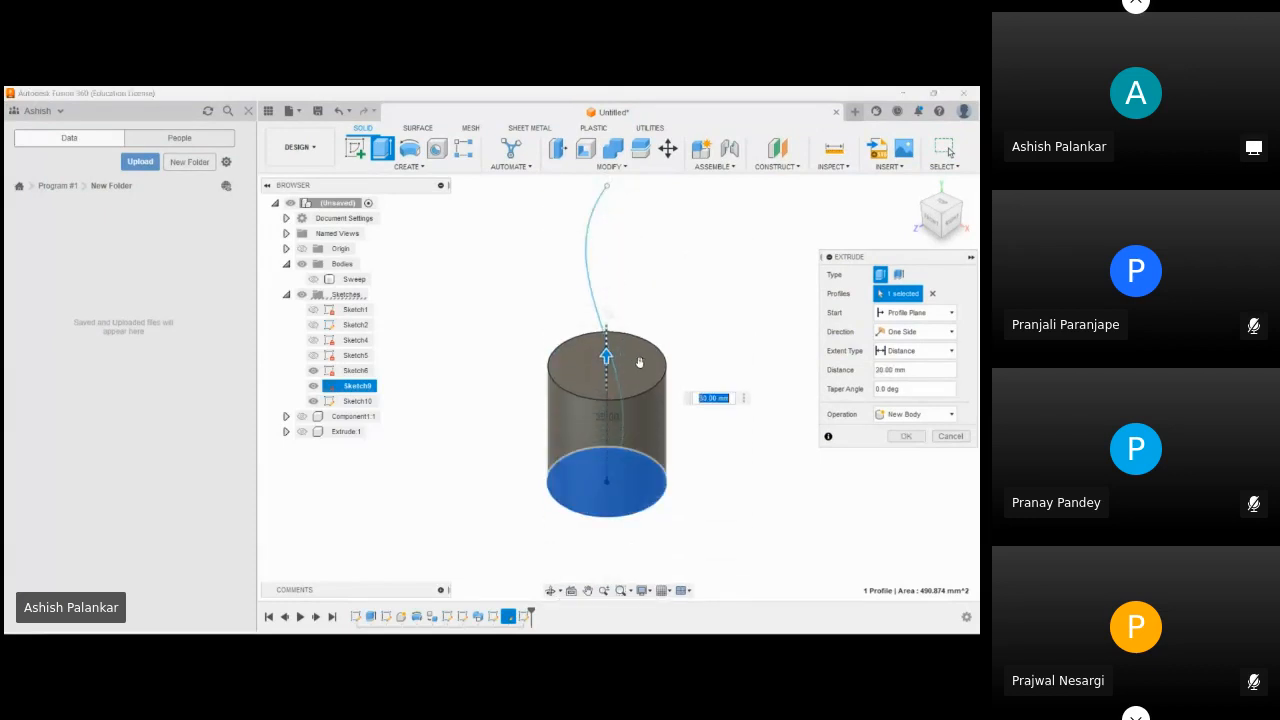
left_click(951, 441)
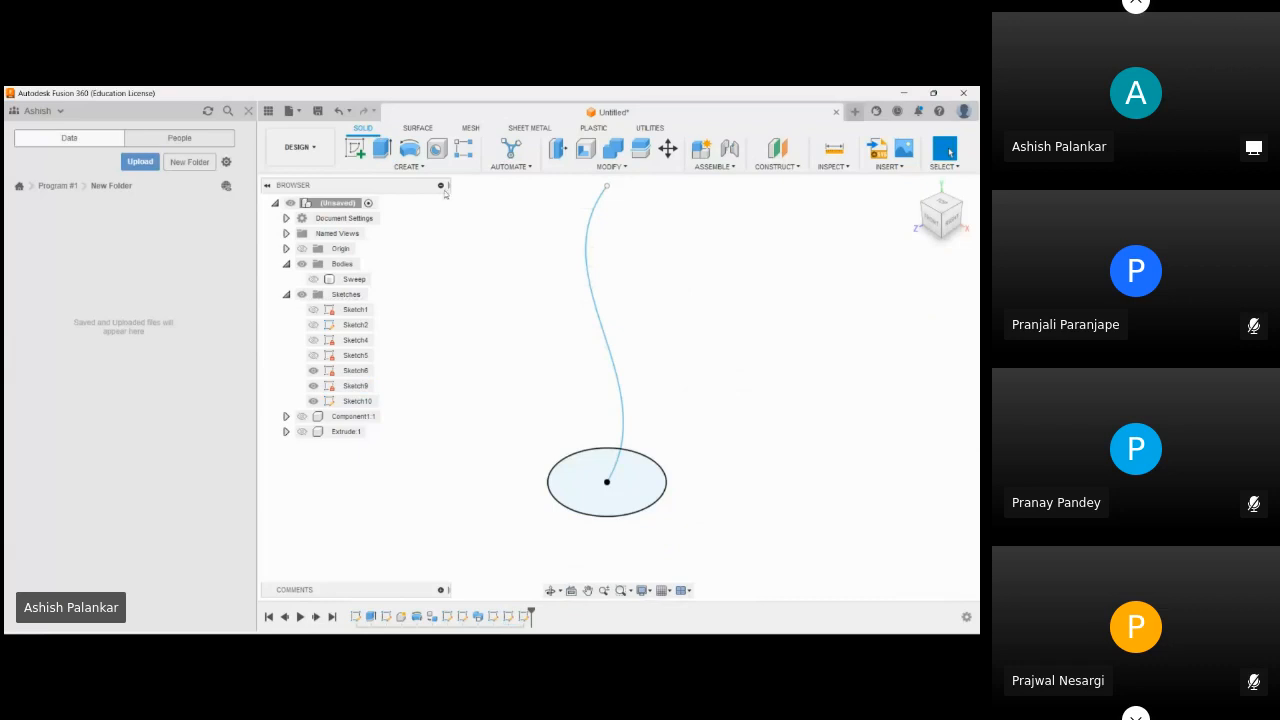
- Sweep the circle profile along the S-shaped spline as a new body with perpendicular orientation, and hide the swept body
left_click(414, 167)
left_click(366, 265)
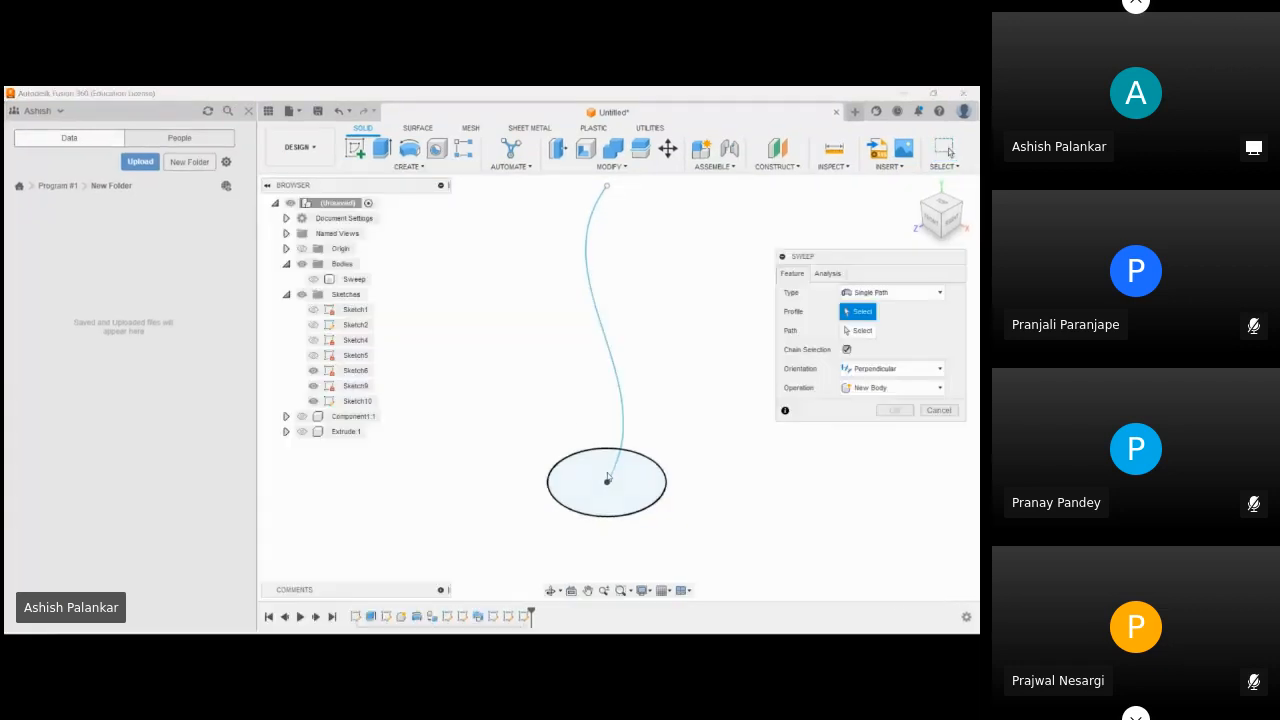
left_click(608, 456)
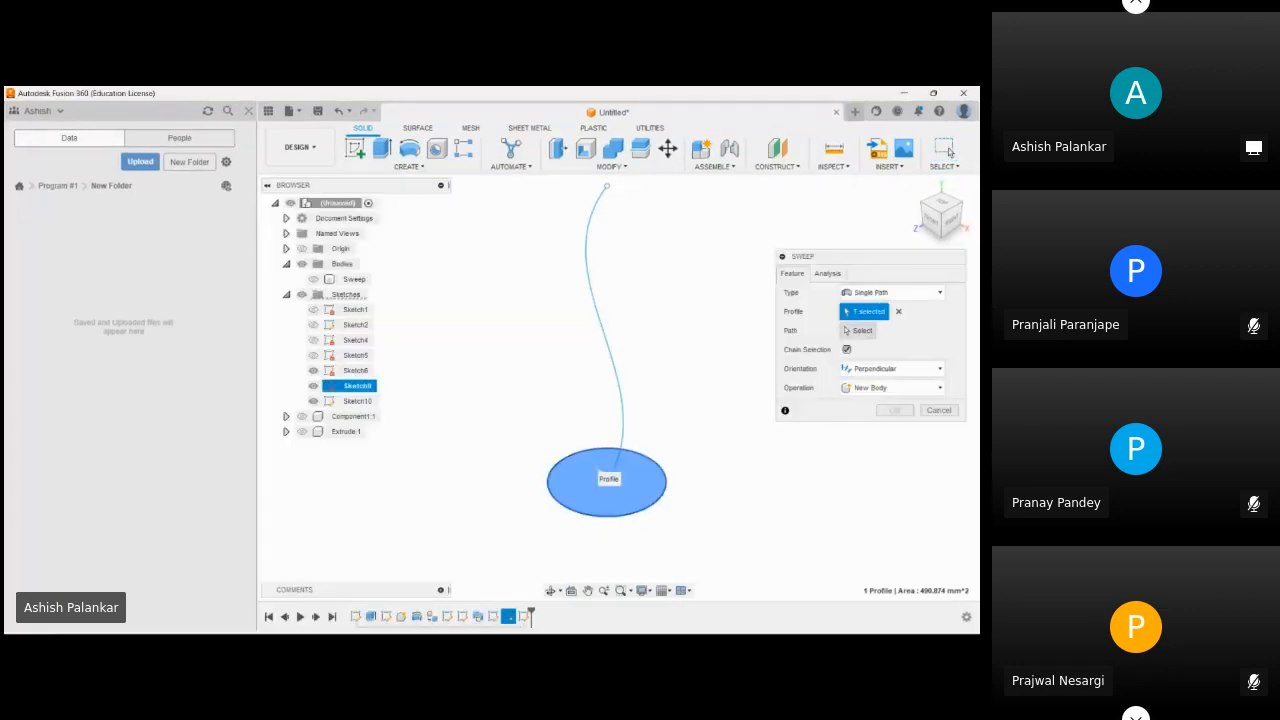
left_click(609, 350)
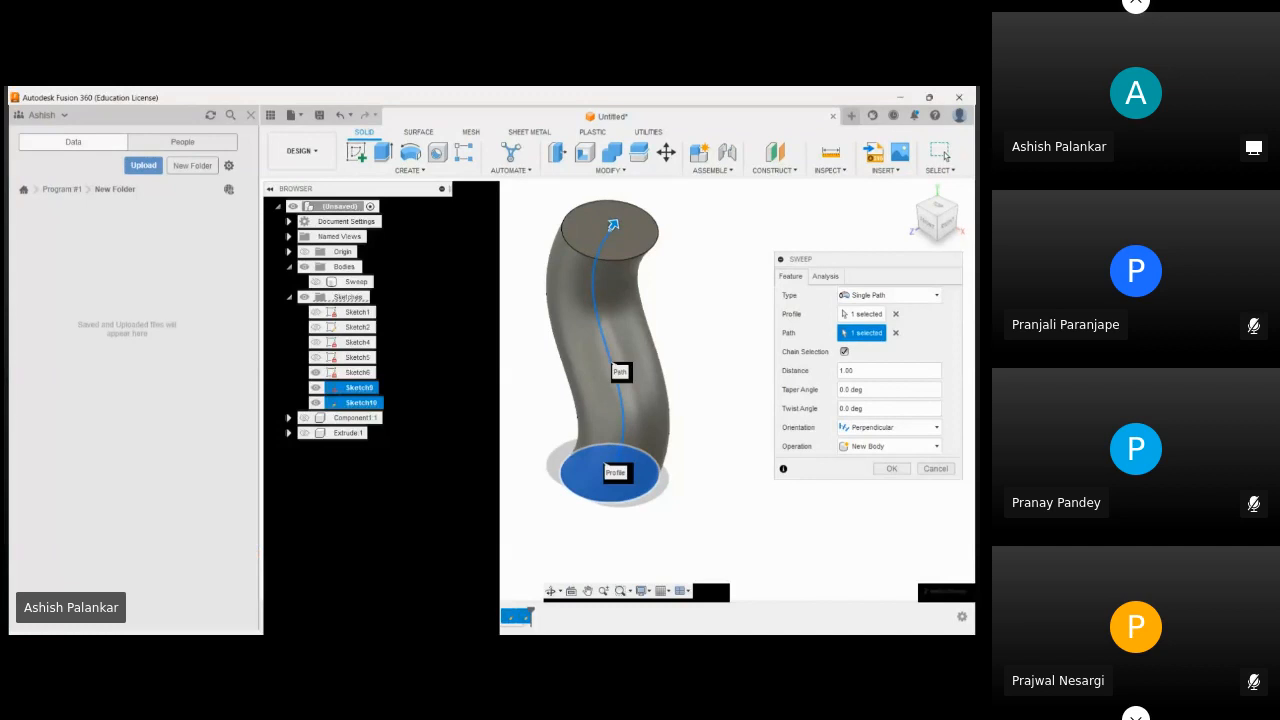
left_click(891, 468)
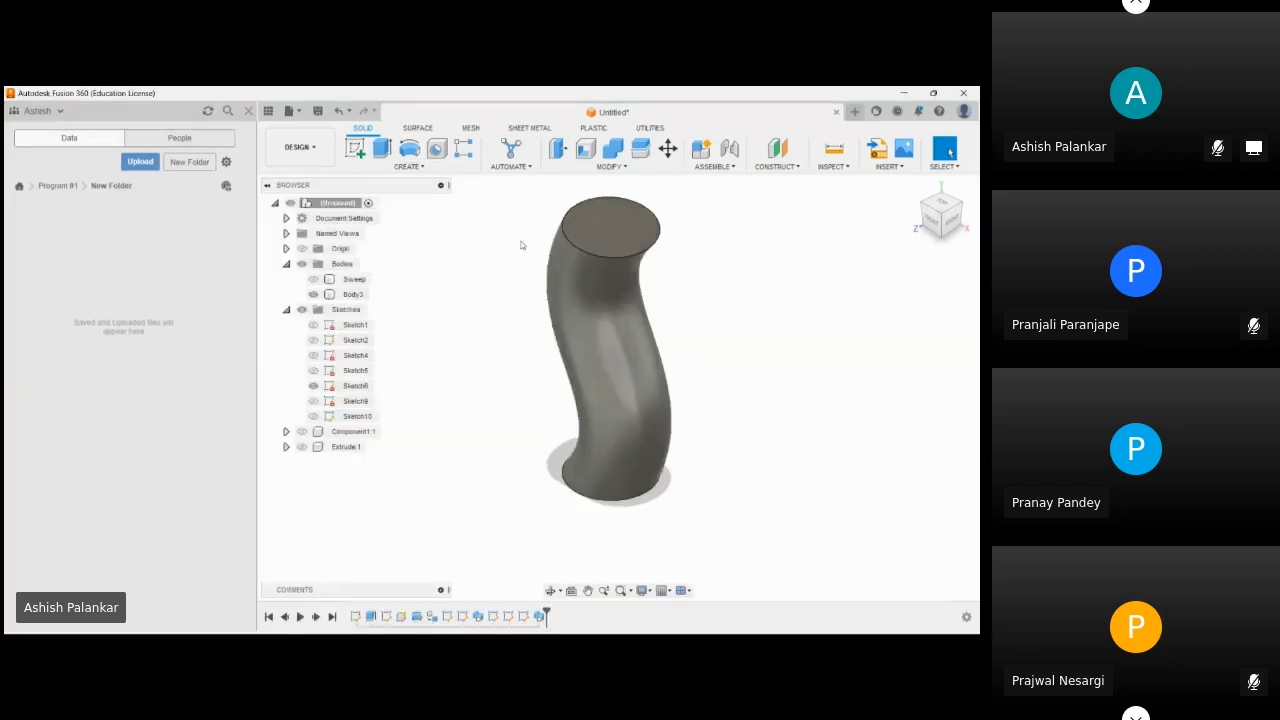
scroll(540, 363, "down", 2)
left_click(313, 294)
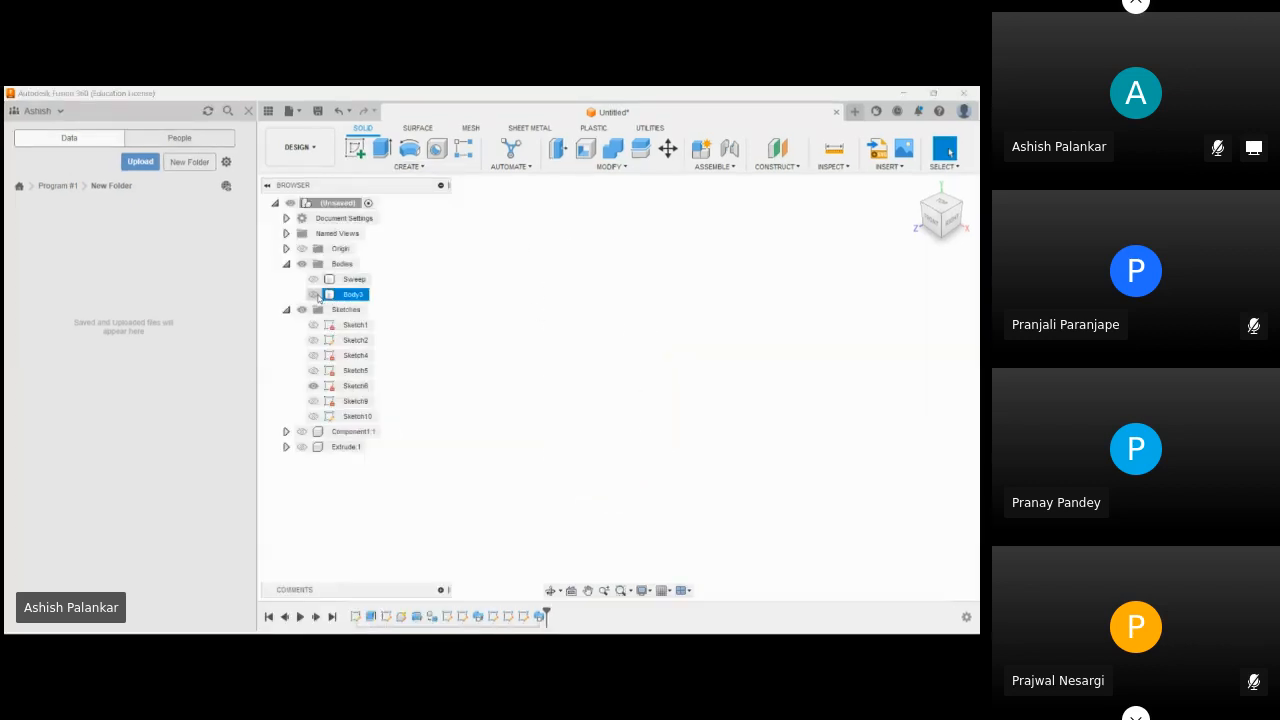
- On the top plane, sketch a center rectangle at the origin, 50 mm wide and 80 mm high, and finish the sketch
left_click(380, 170)
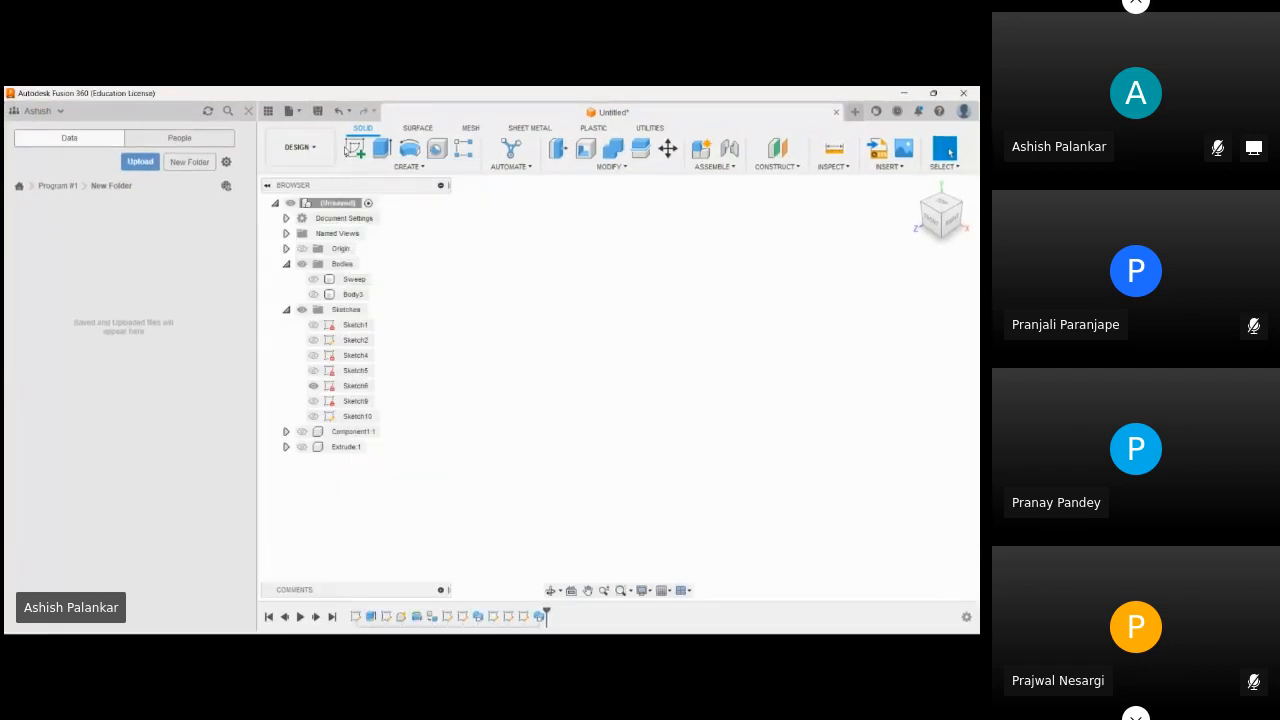
left_click(354, 148)
left_click(589, 466)
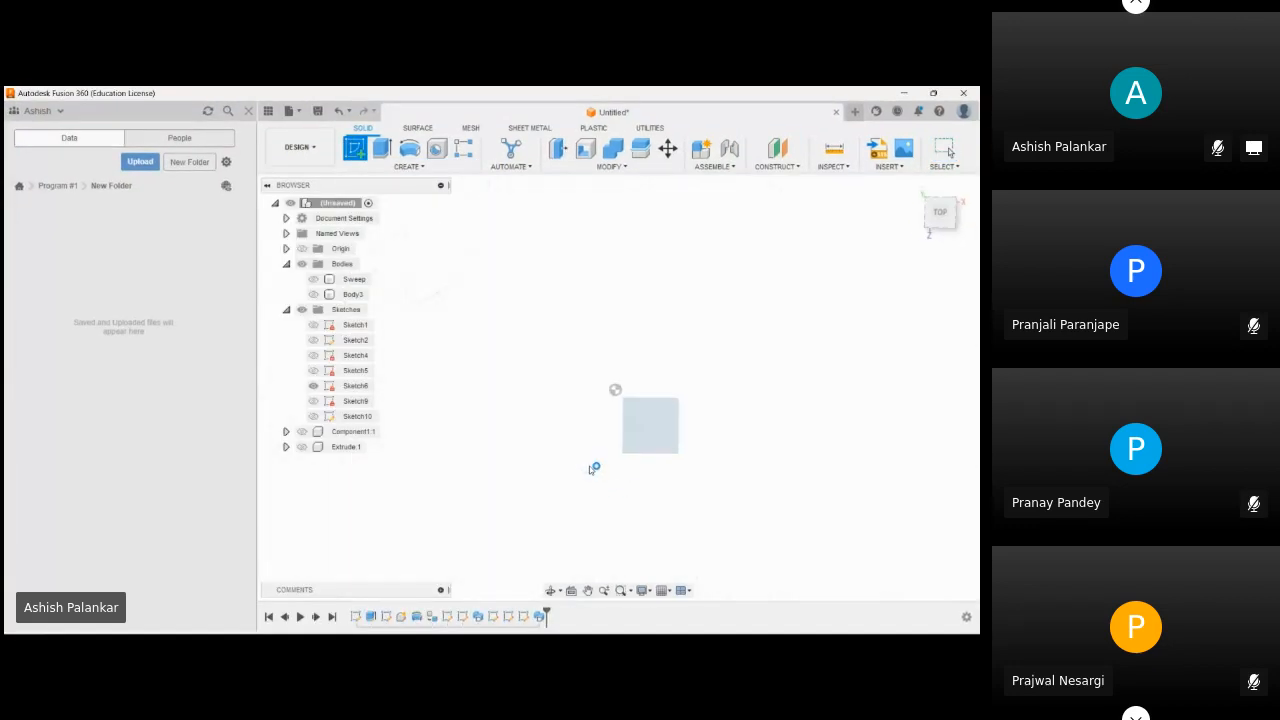
left_click(419, 167)
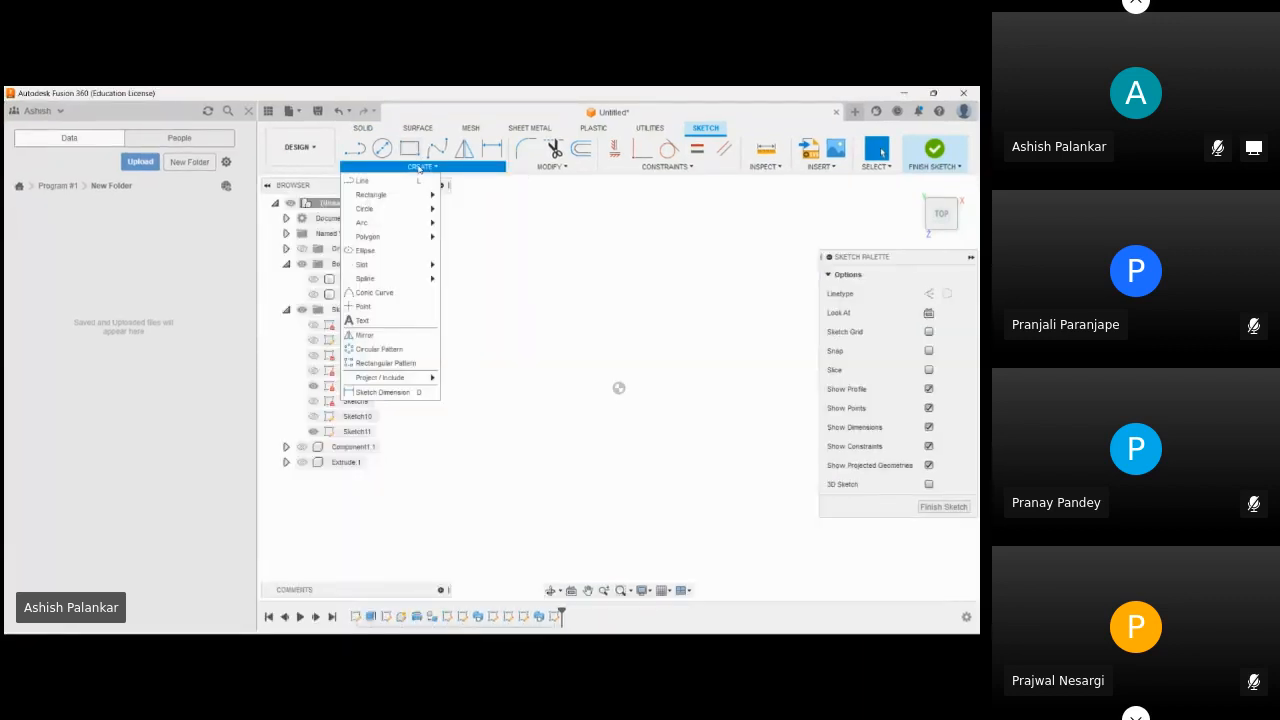
mouse_move(404, 211)
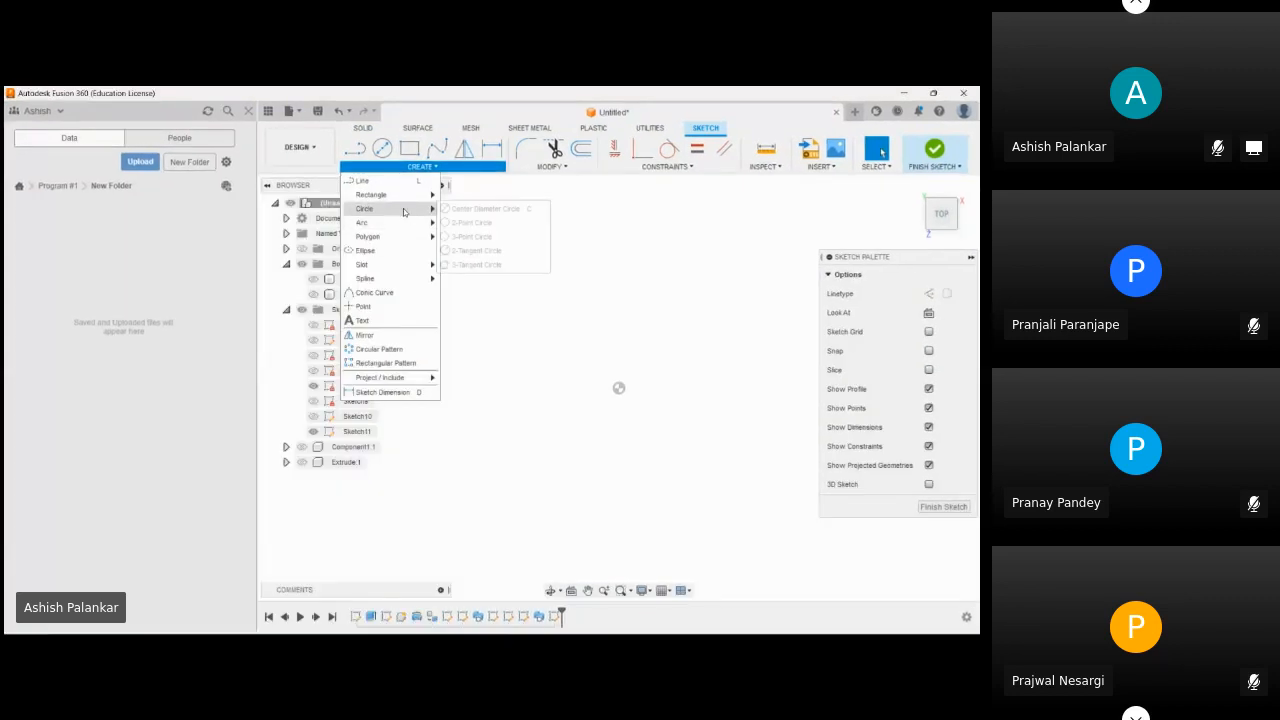
left_click(520, 227)
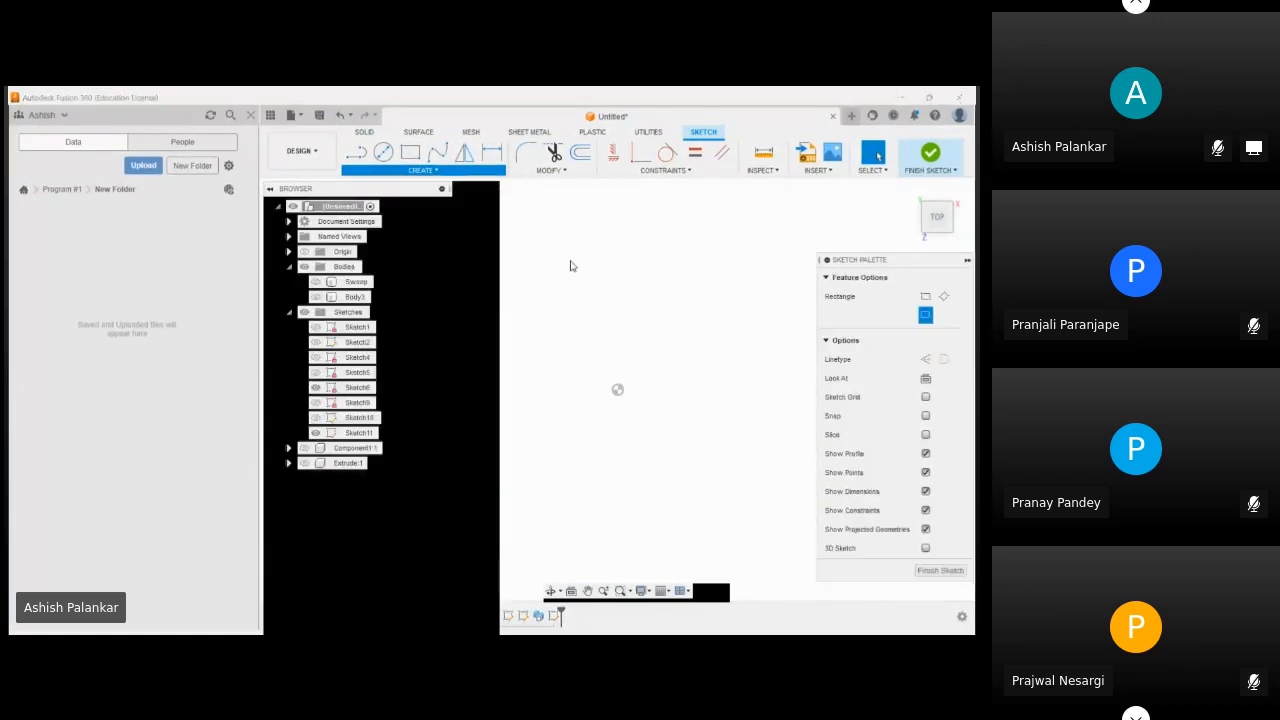
left_click(618, 389)
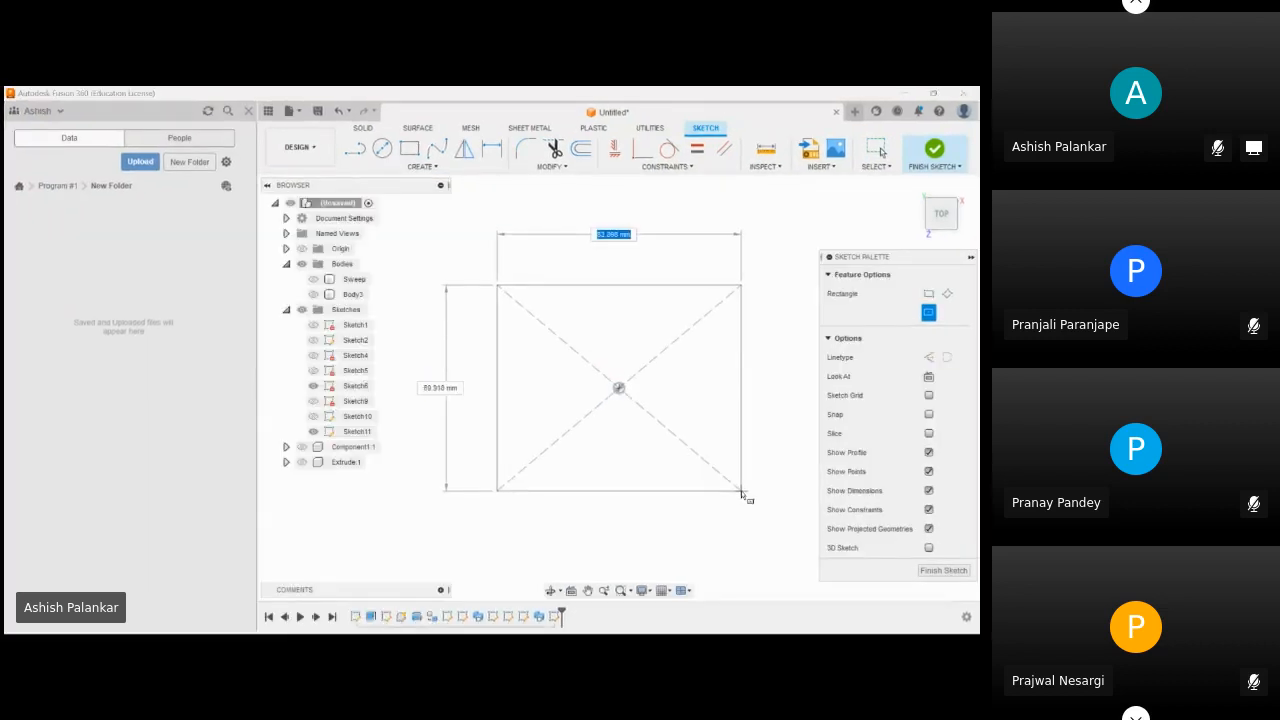
type("60")
key("Tab")
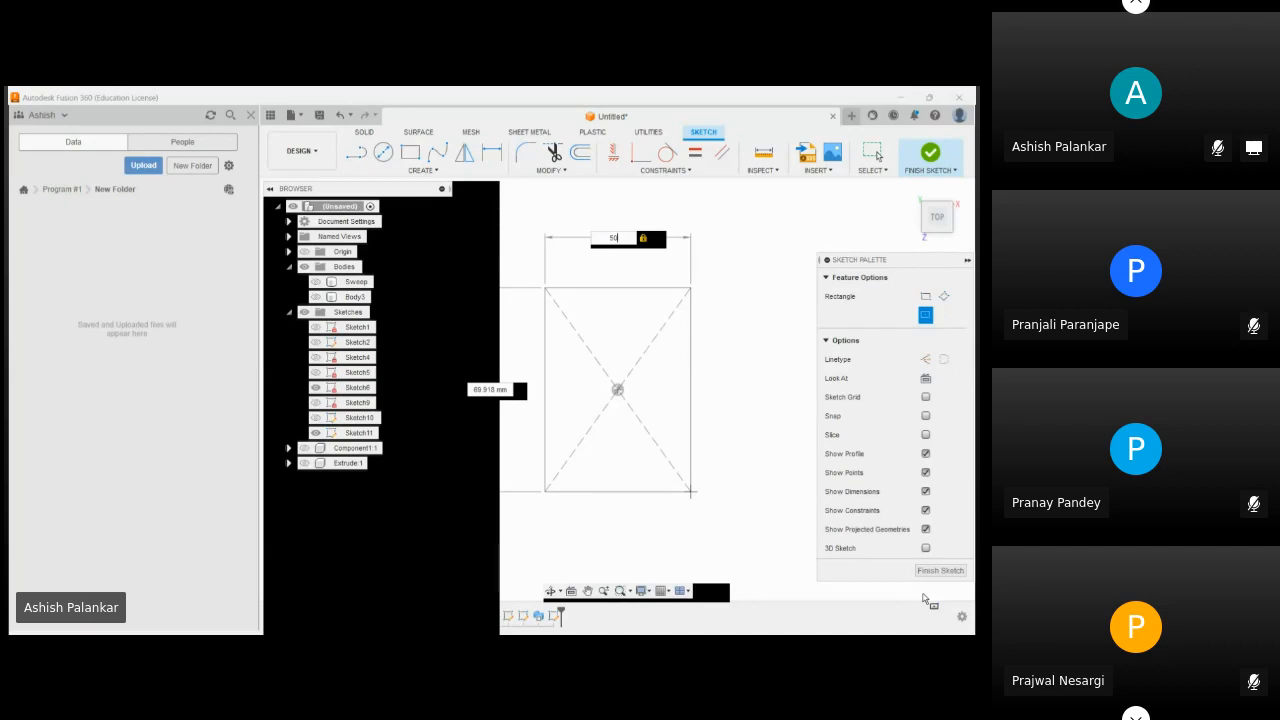
key("Tab")
type("80")
key("Tab")
key("Return")
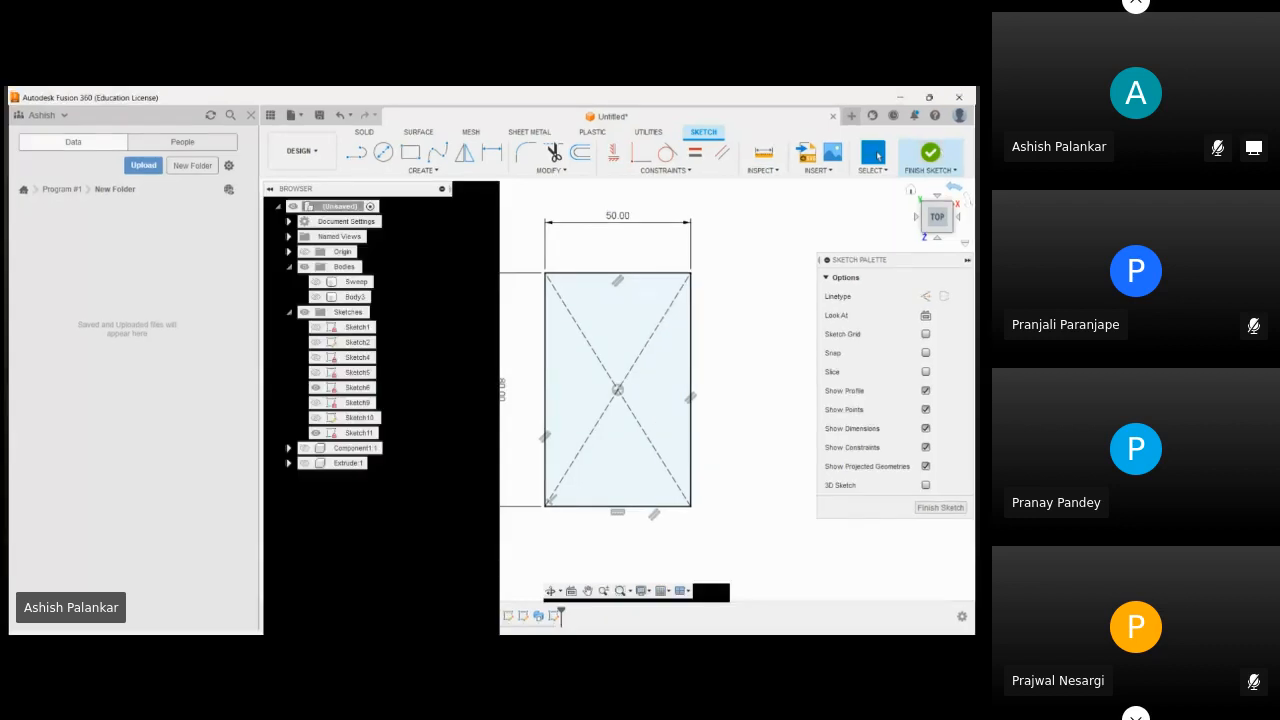
left_click(930, 152)
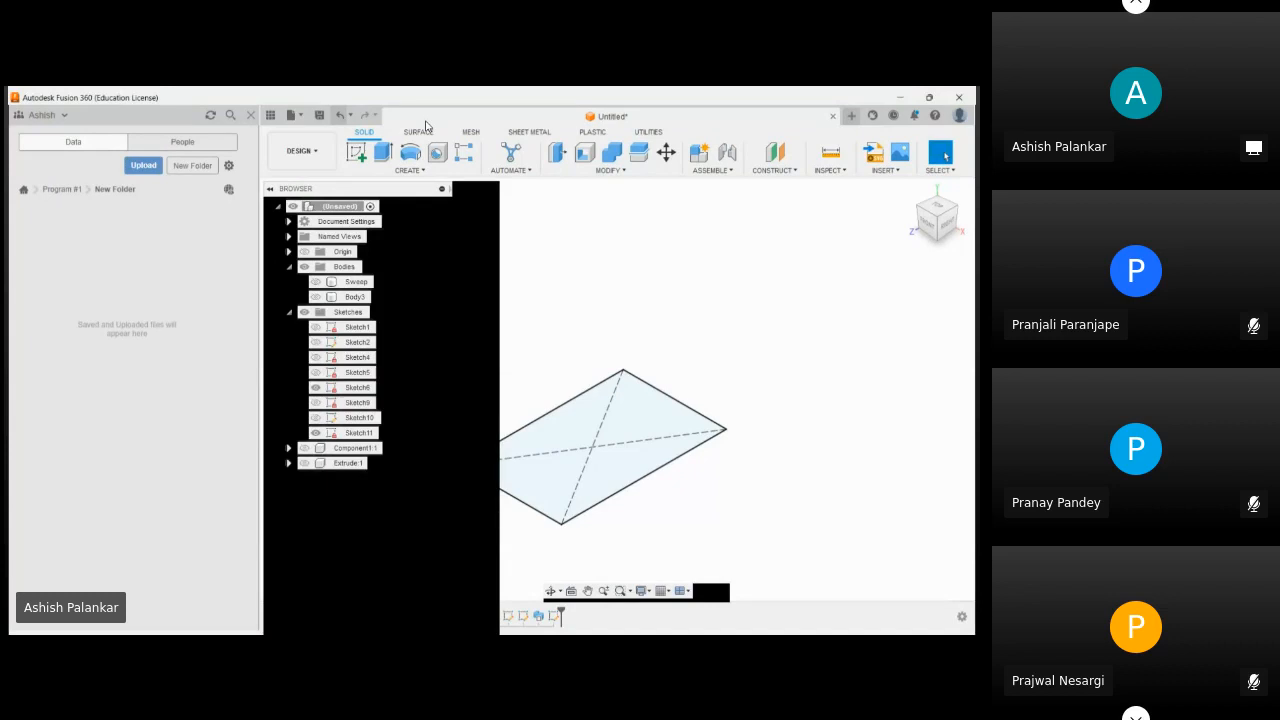
- Undo the new rectangle and its sketch, going back to choosing a sketch plane
key("ctrl+z")
key("ctrl+z")
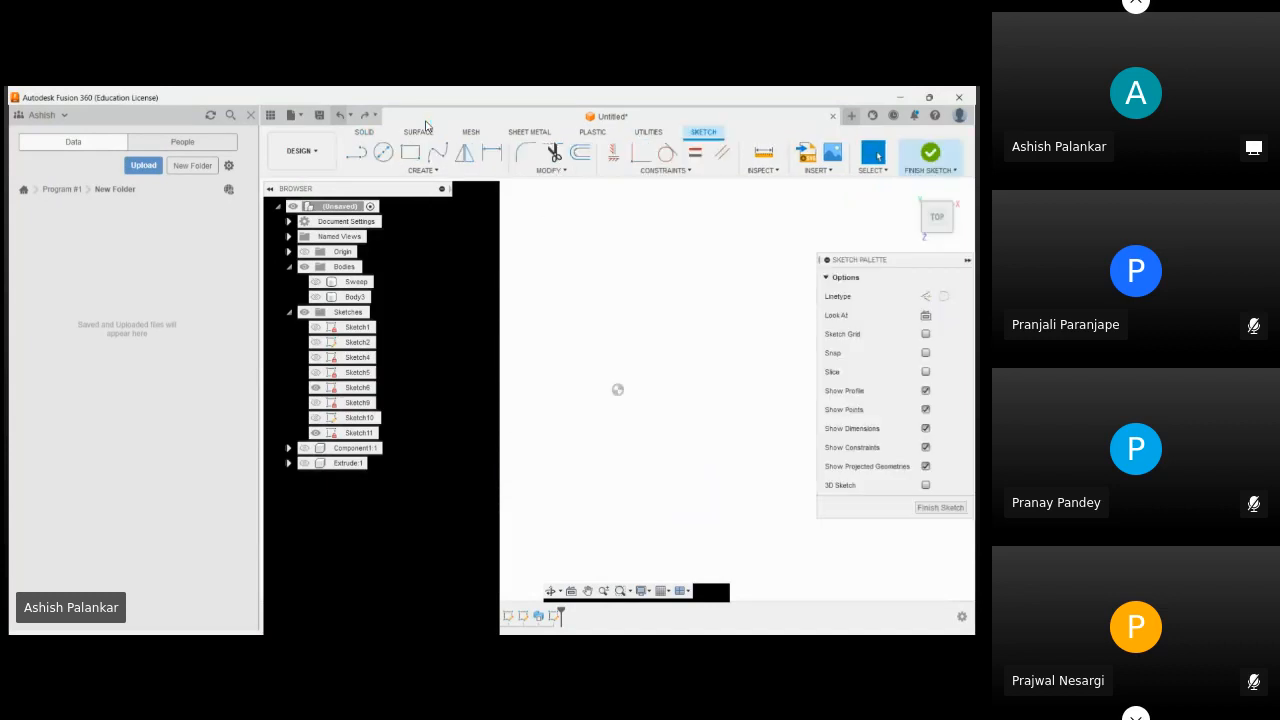
key("ctrl+z")
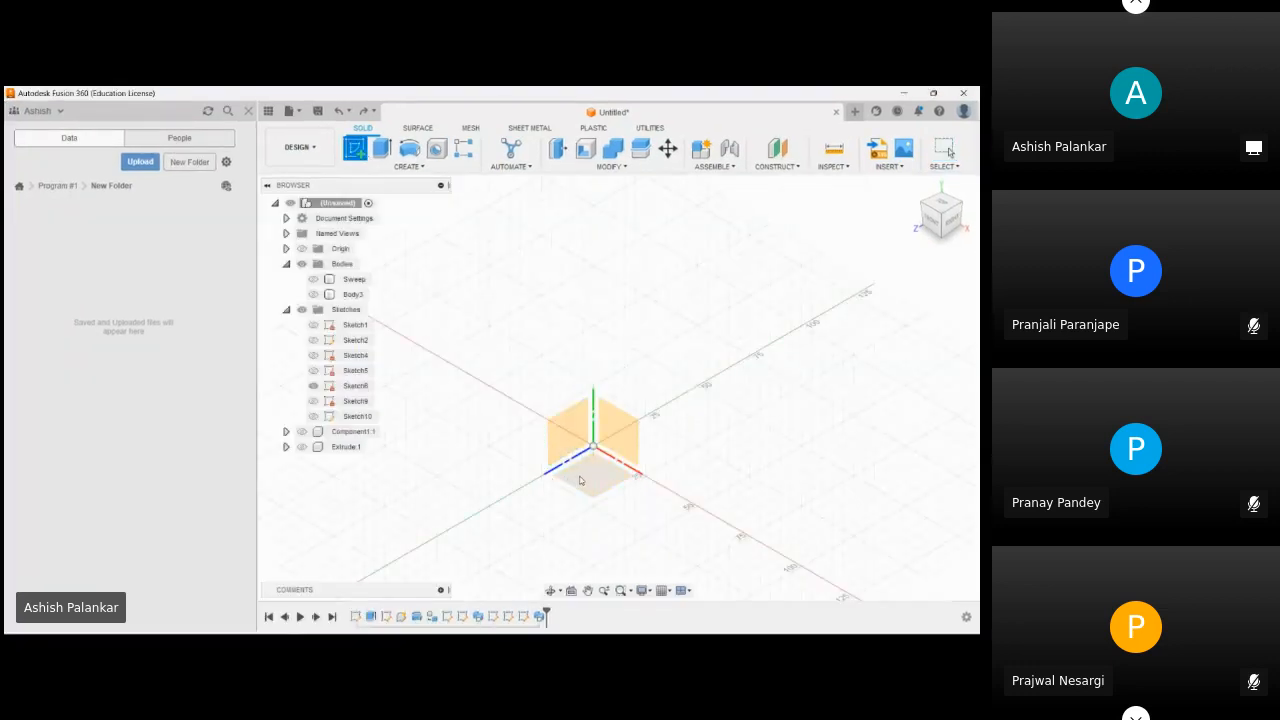
- Start a sketch on the top plane, draw a 50 by 80 mm center rectangle from the origin, and finish the sketch
left_click(580, 481)
left_click(415, 166)
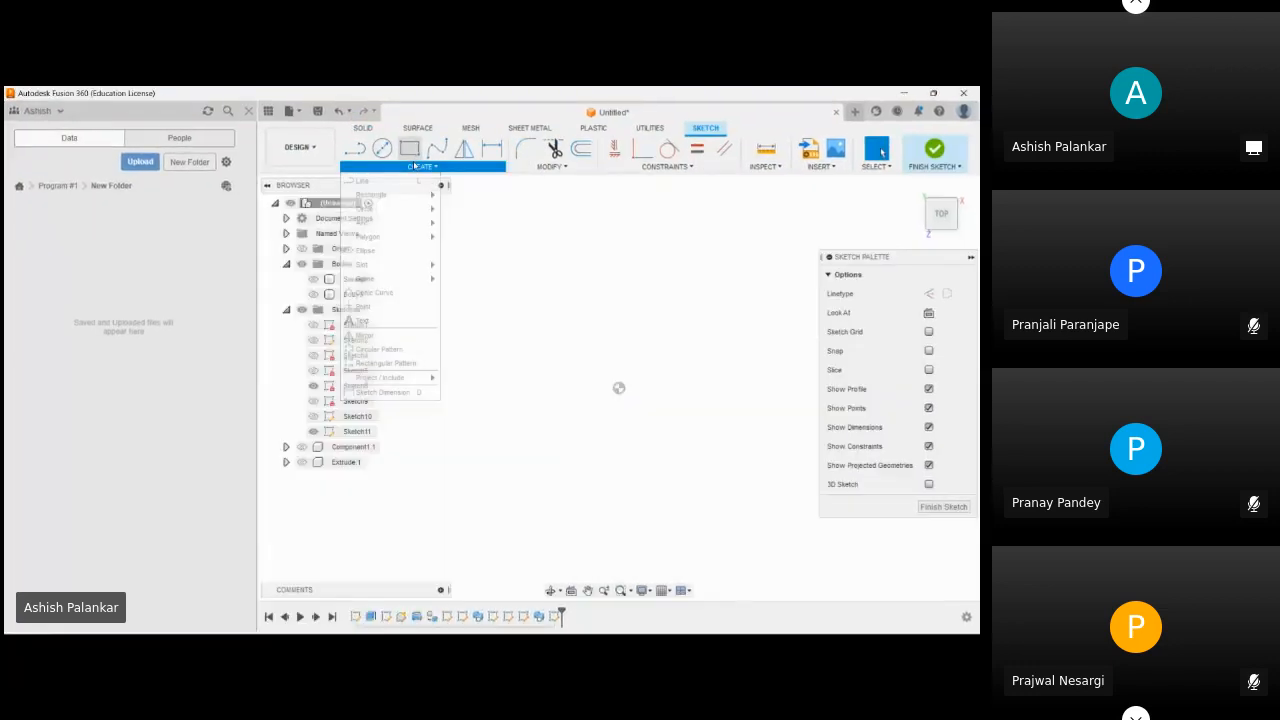
mouse_move(373, 198)
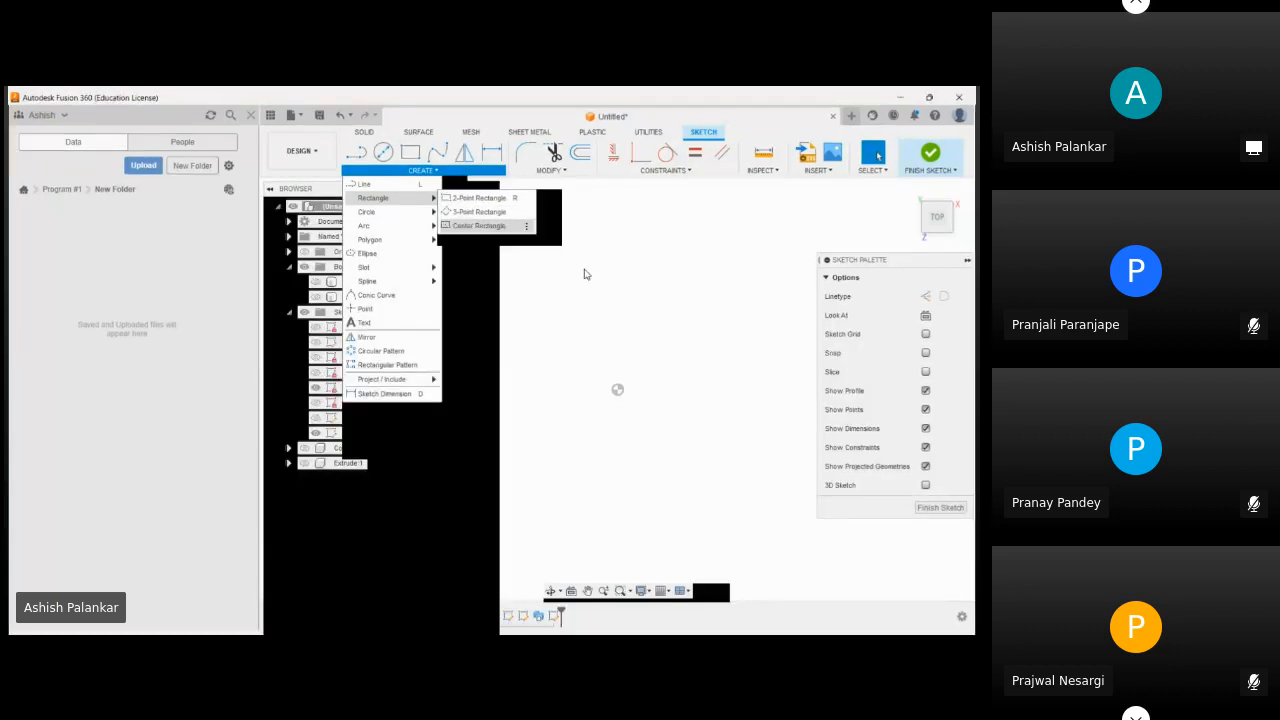
left_click(619, 388)
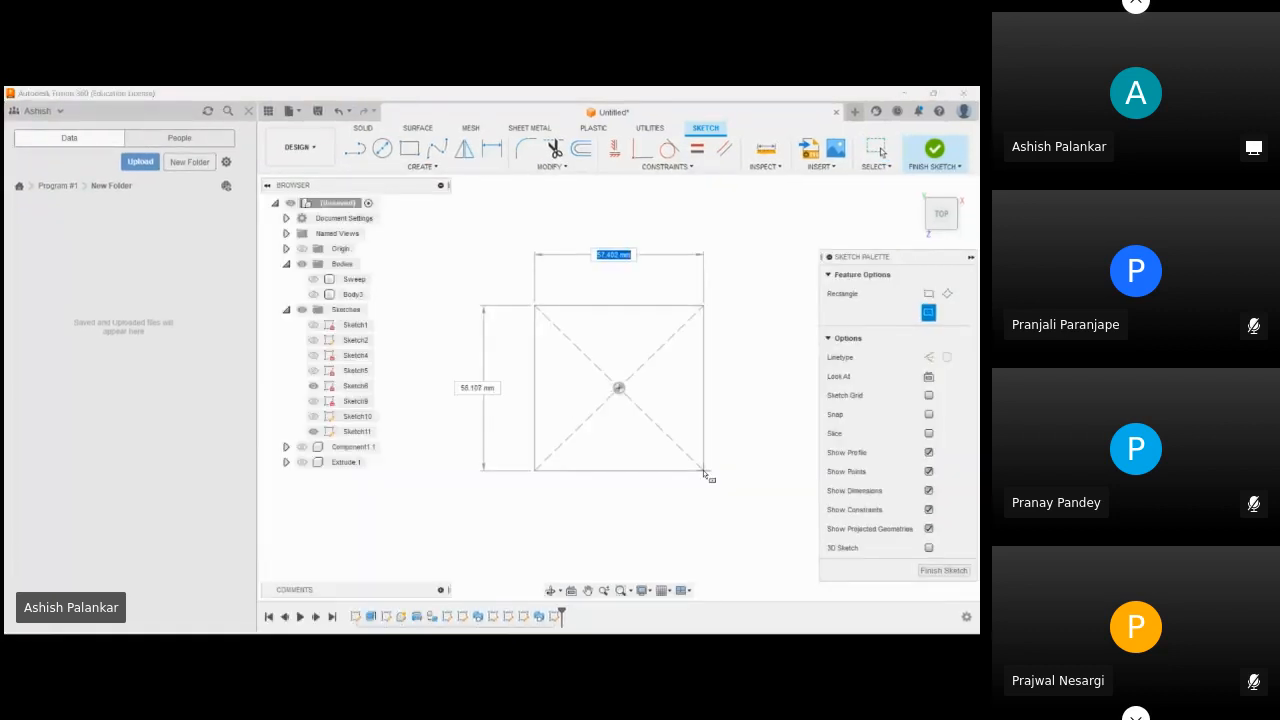
type("50")
key("Tab")
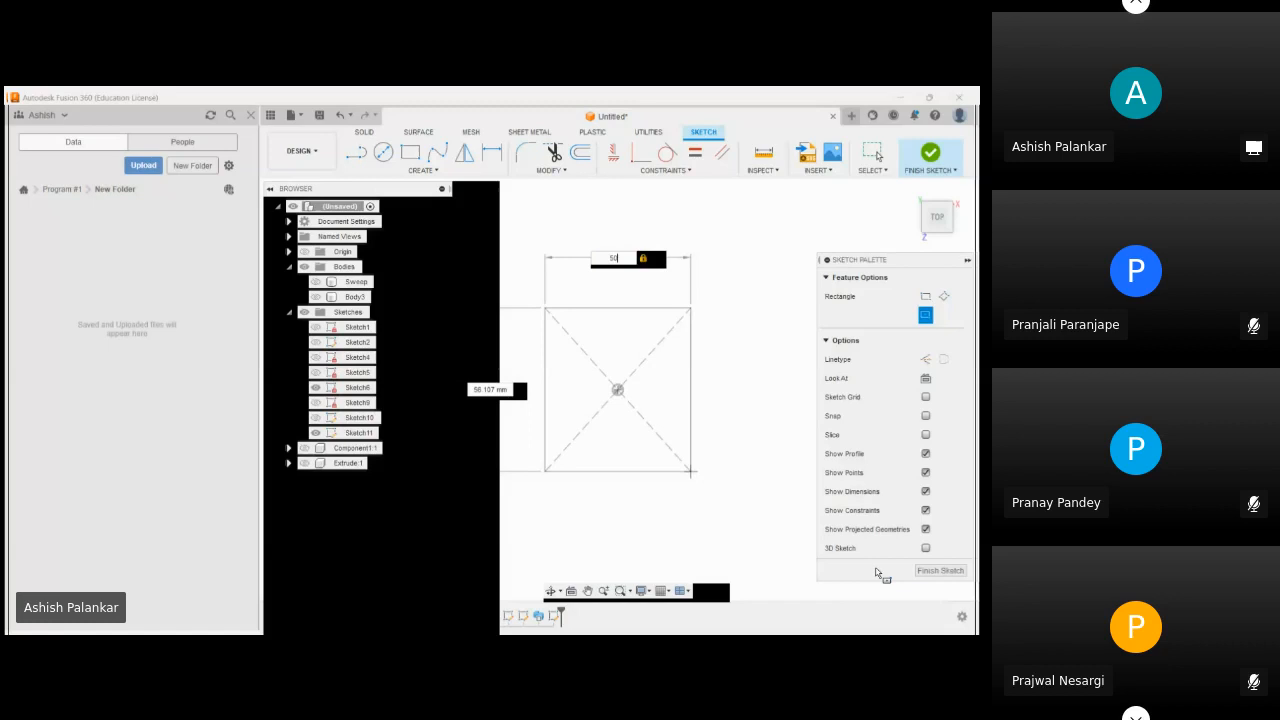
key("Tab")
key("Tab")
key("Tab")
key("Tab")
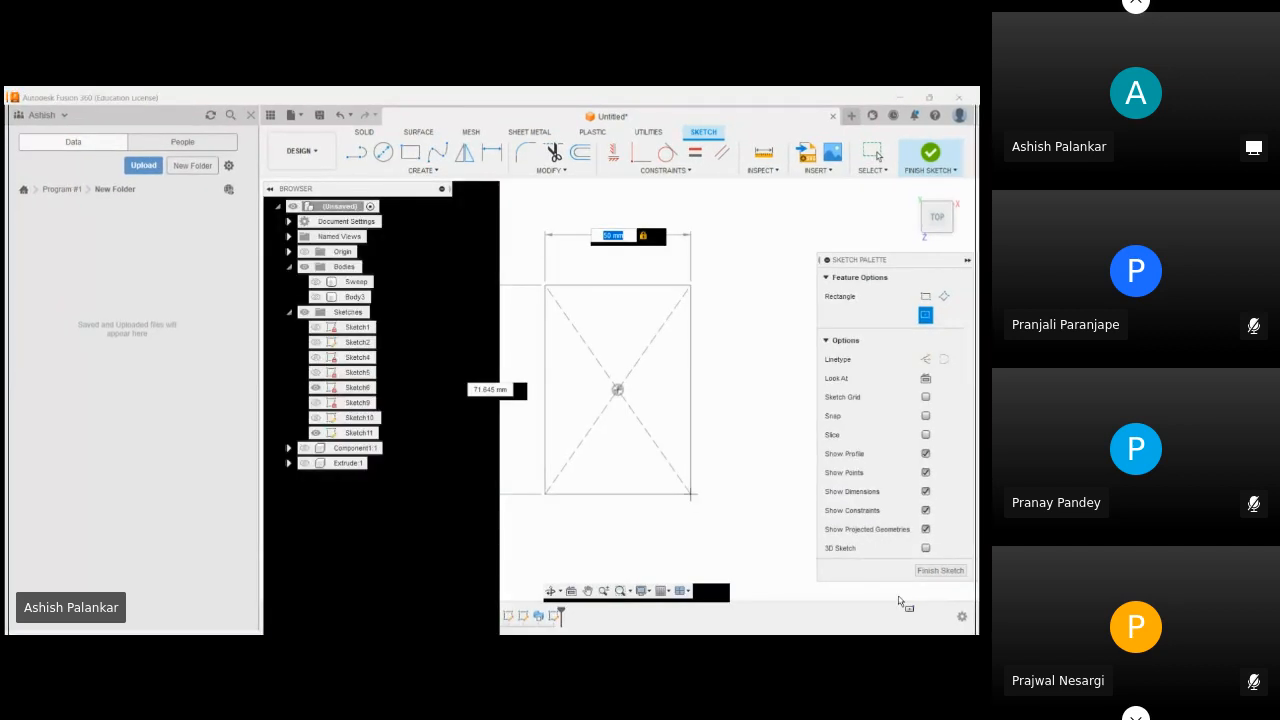
key("Tab")
type("80")
key("Return")
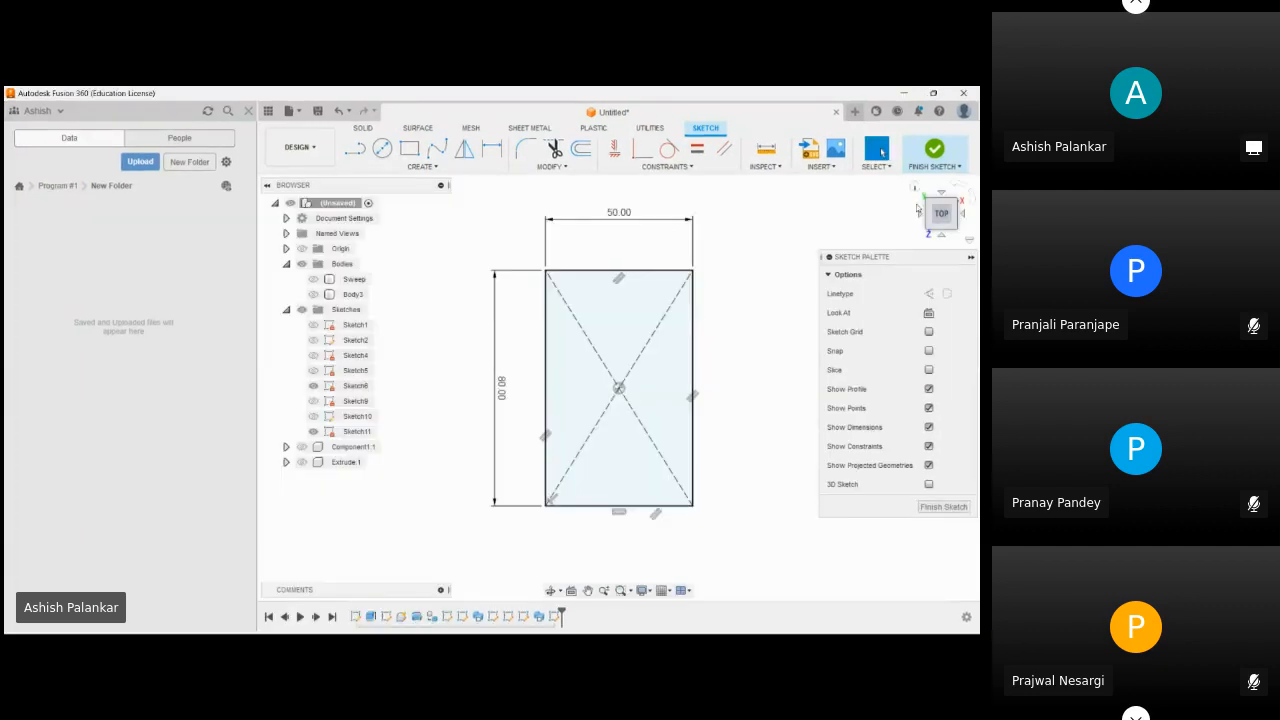
left_click(942, 152)
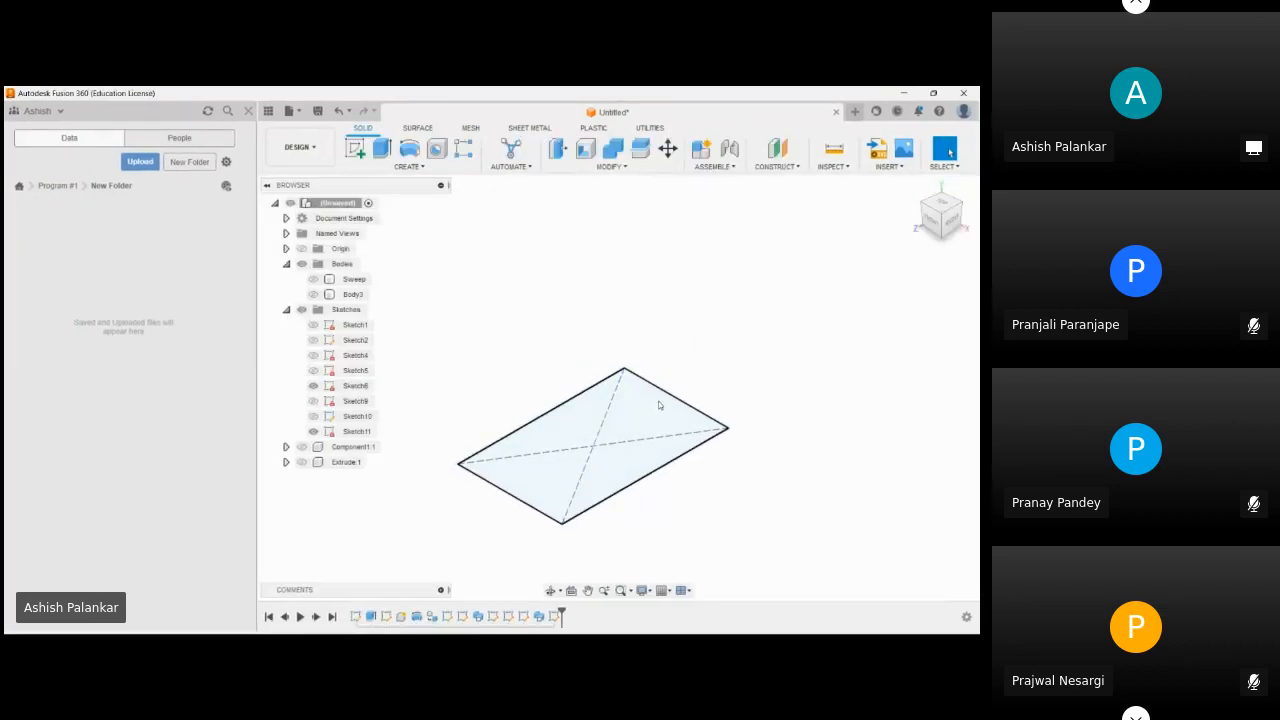
- Construct an offset plane 25 mm above the rectangle profile, with the extent set to Distance
left_click(407, 168)
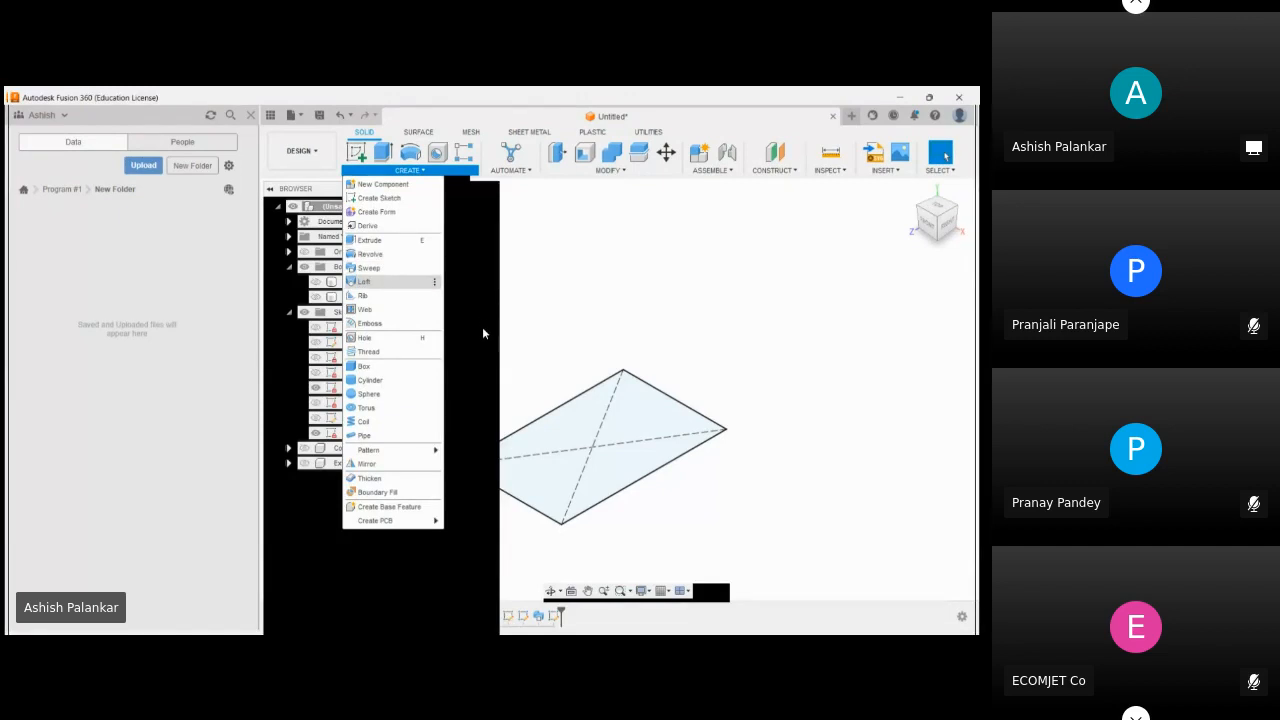
left_click(569, 292)
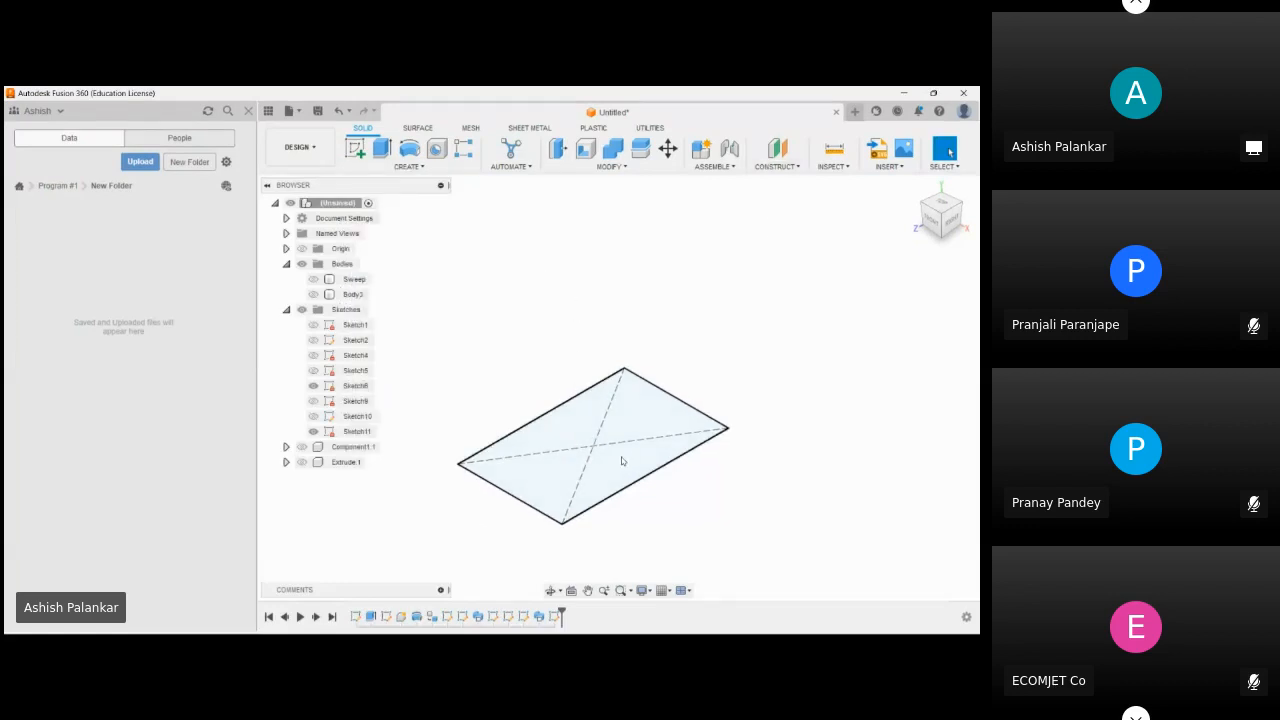
left_click(777, 166)
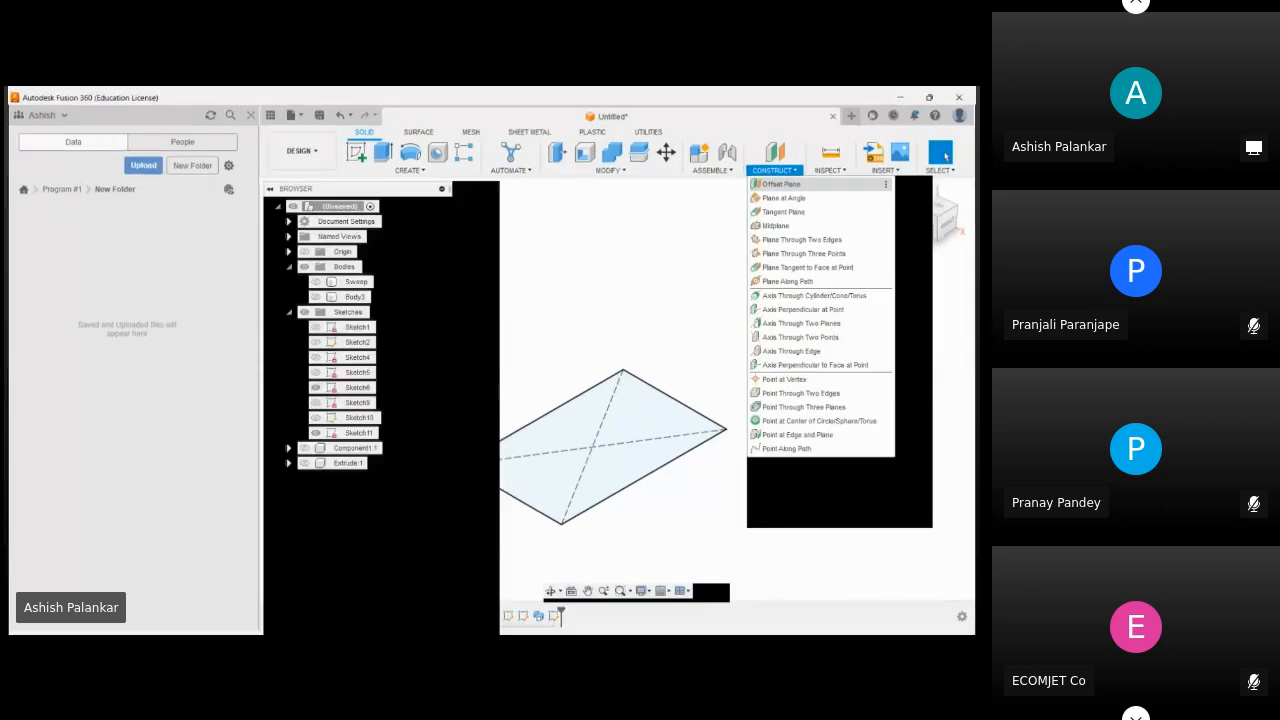
left_click(781, 184)
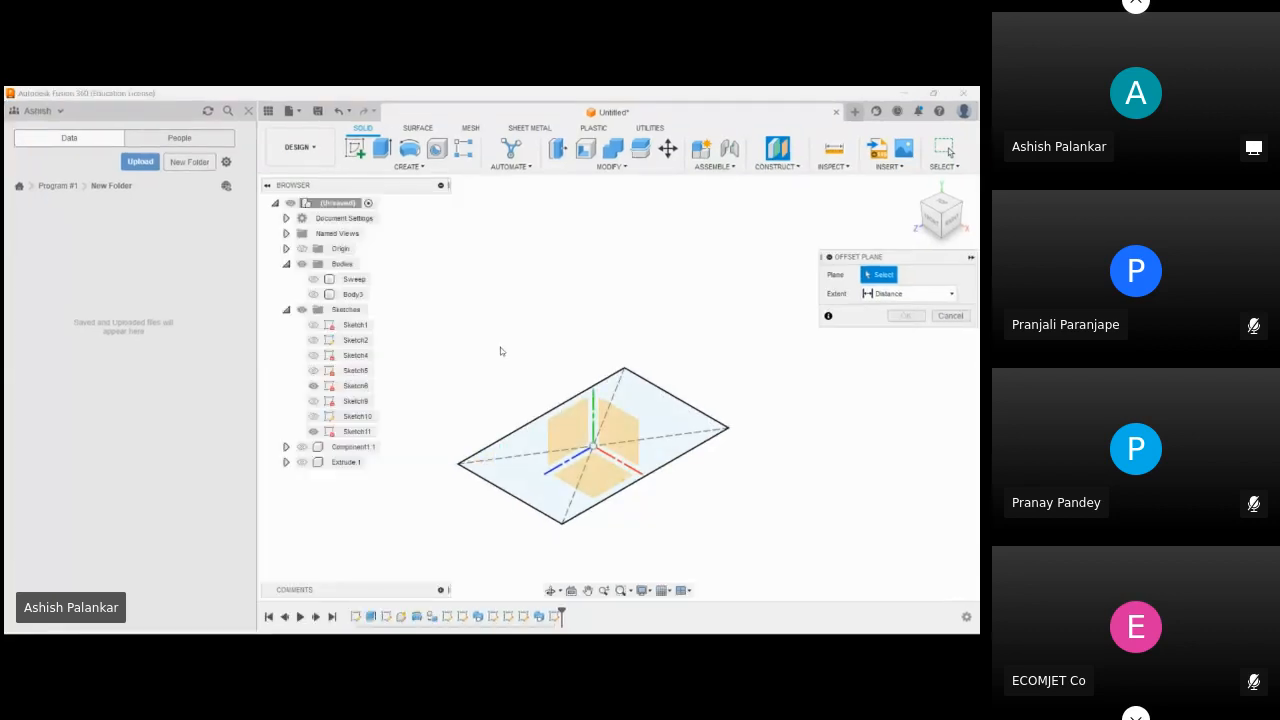
left_click(672, 424)
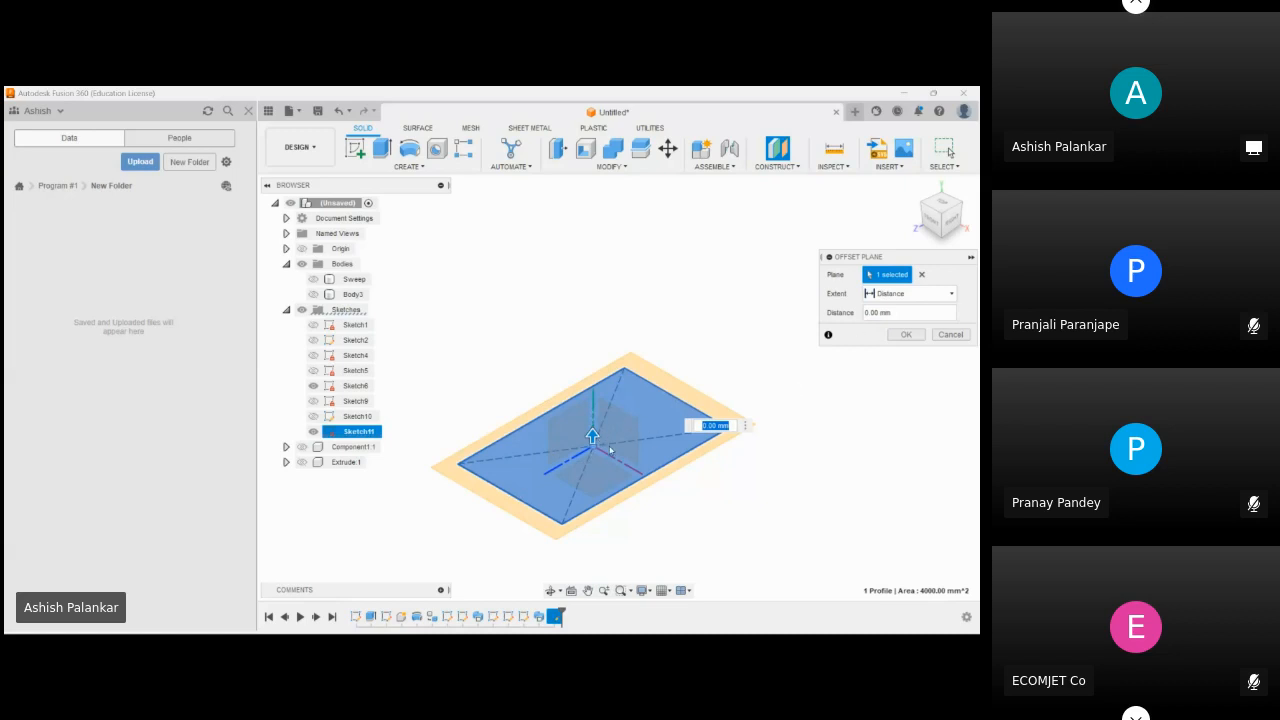
left_click_drag(592, 437, 597, 374)
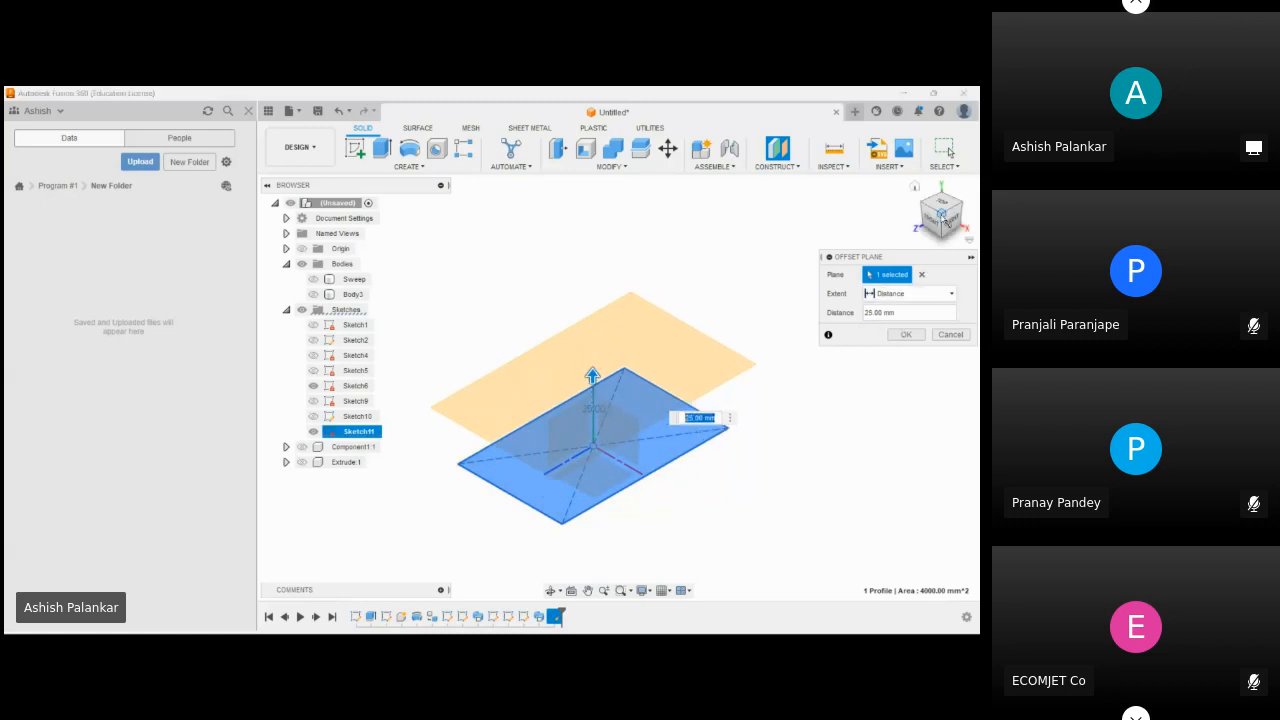
left_click(932, 221)
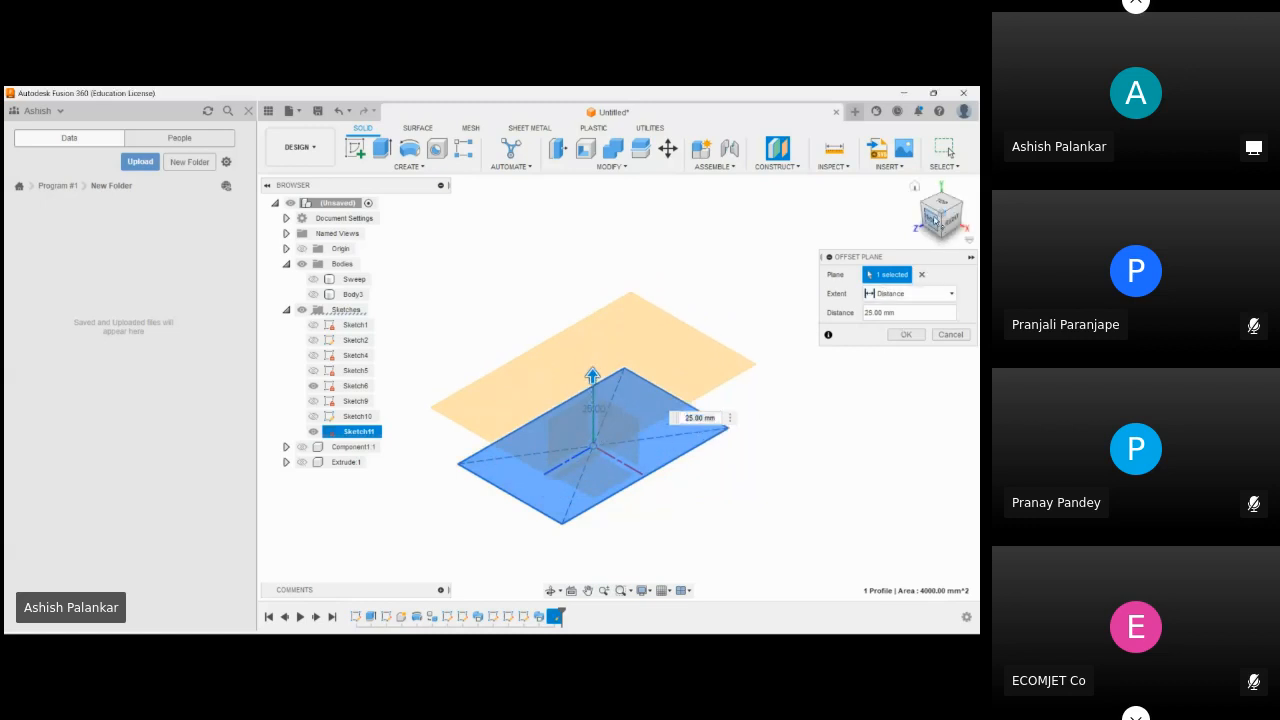
left_click(586, 385)
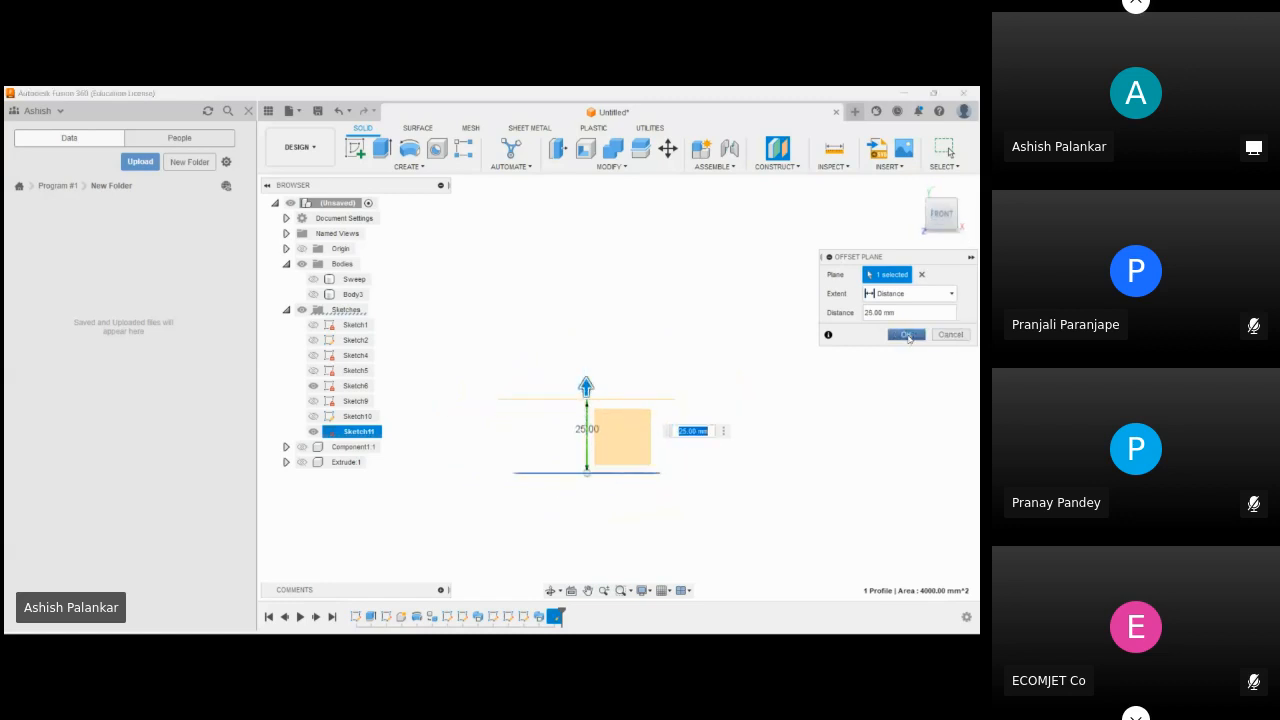
left_click(900, 294)
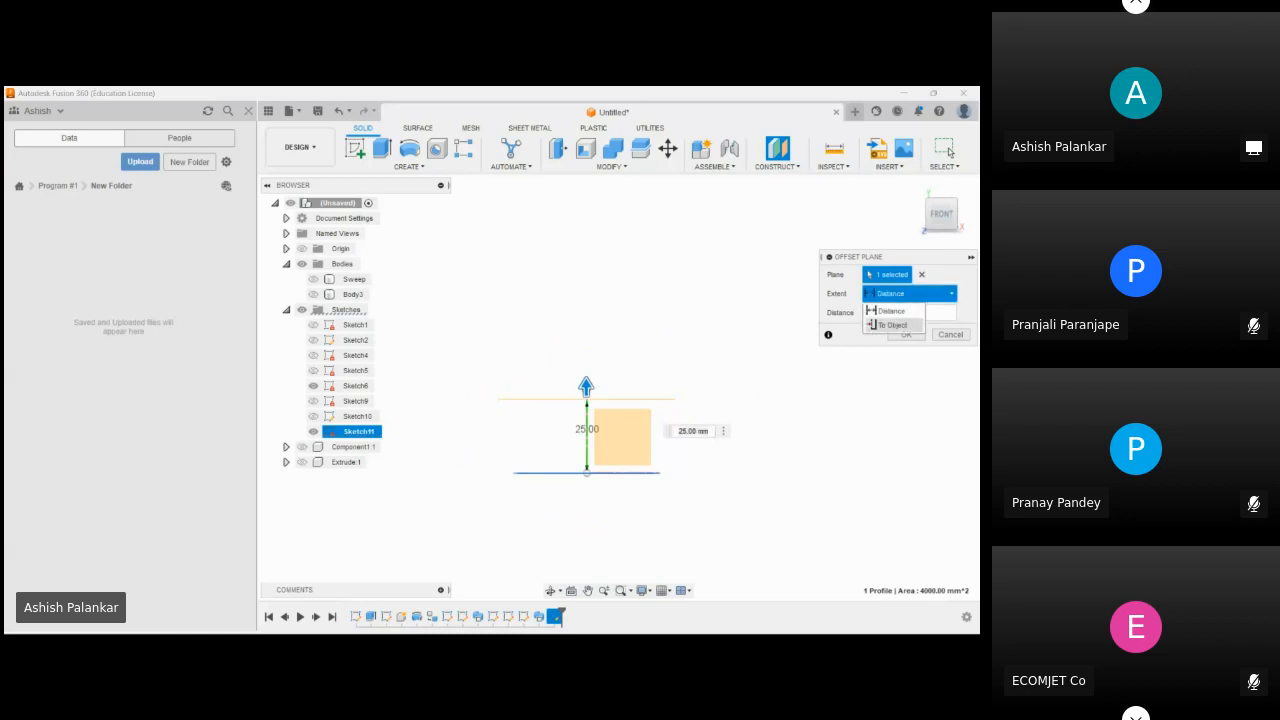
left_click(890, 311)
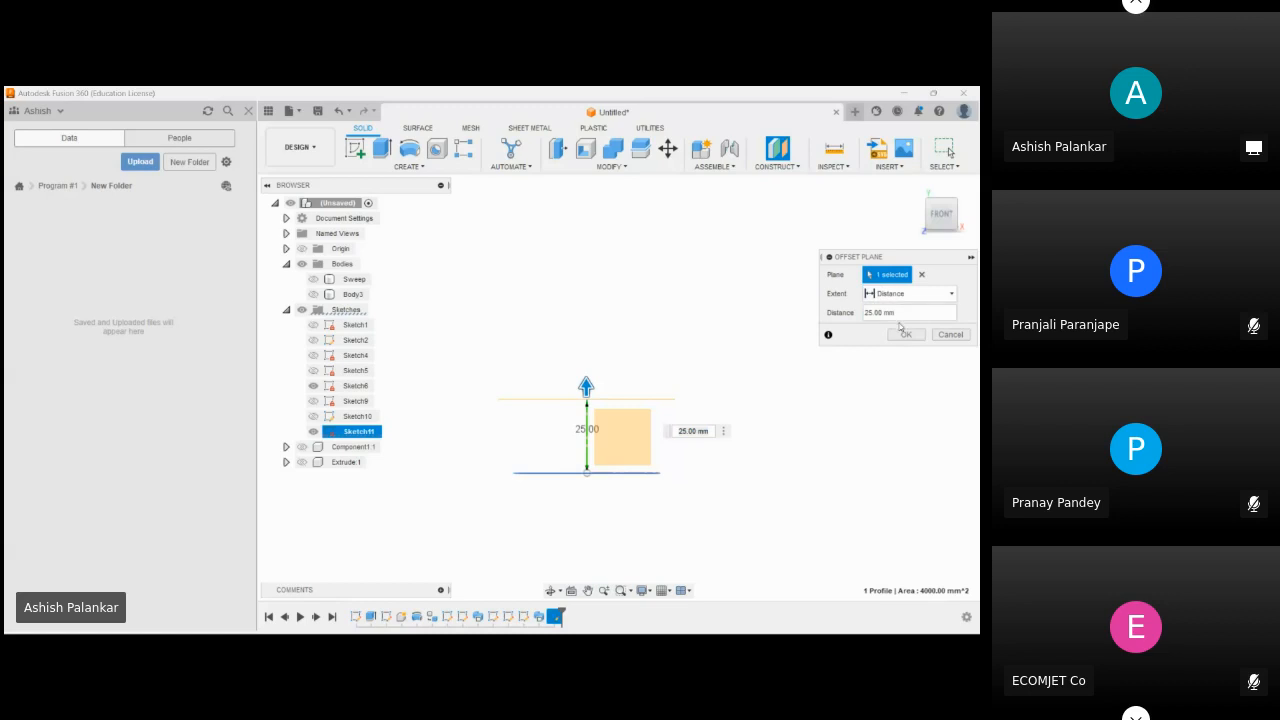
left_click(908, 334)
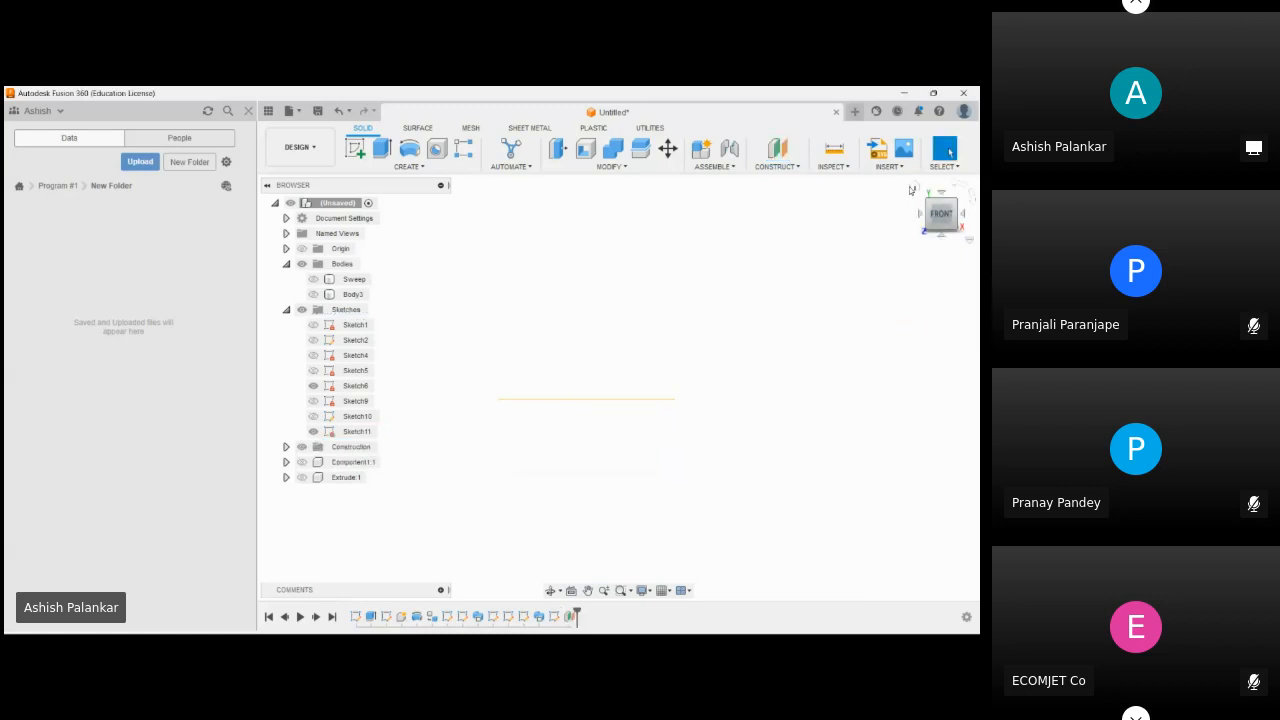
- Sketch a 30 mm diameter circle on the offset plane, centred on the origin, and finish the sketch
left_click(915, 189)
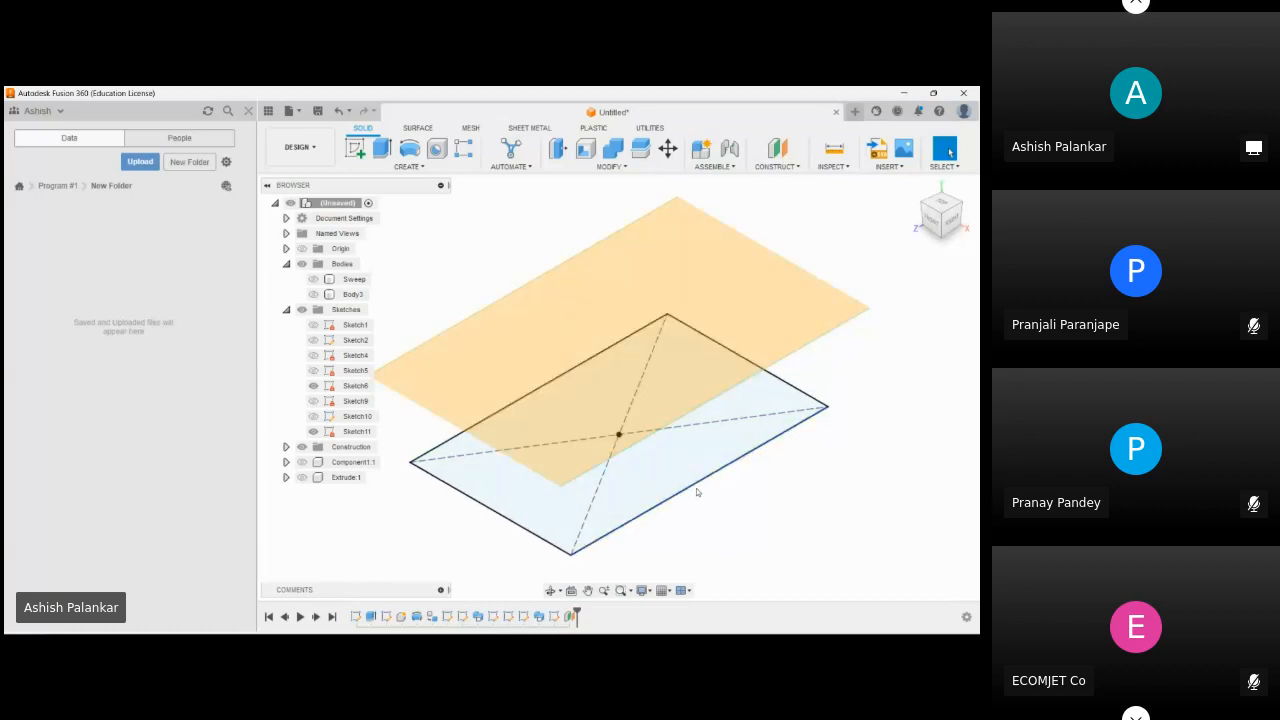
left_click(356, 148)
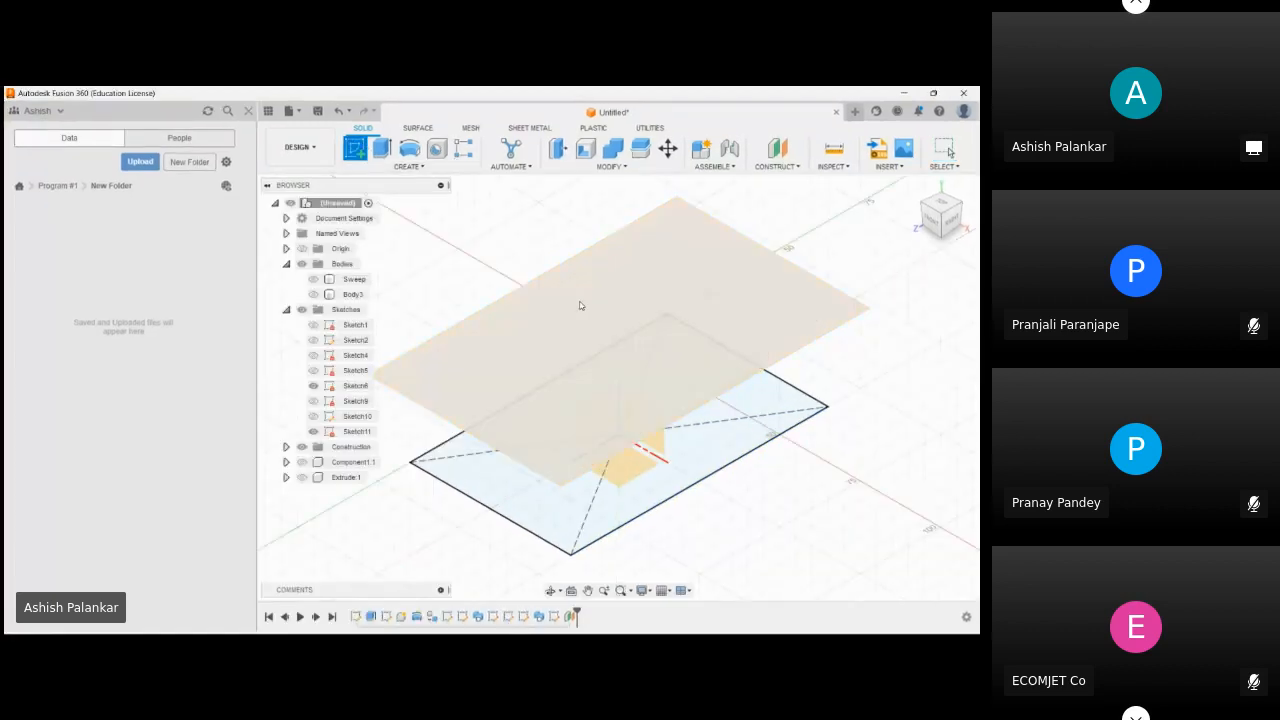
left_click(602, 318)
left_click(381, 149)
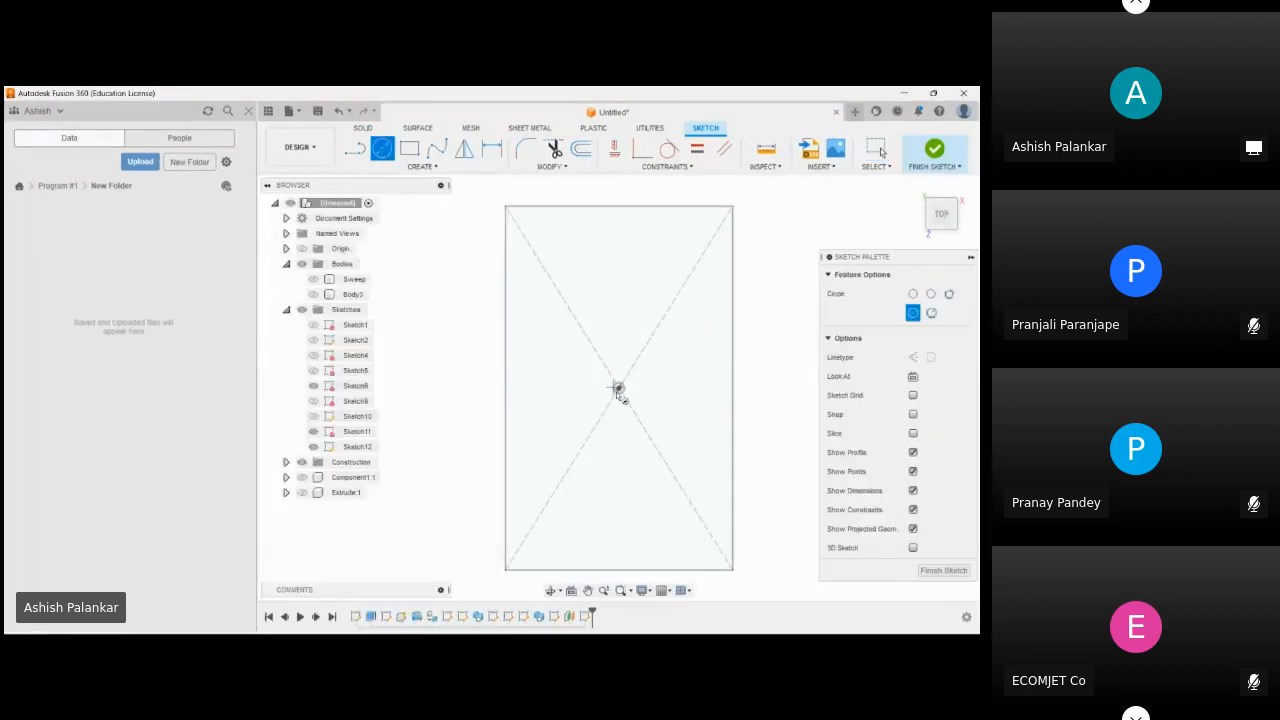
left_click(618, 390)
type("25")
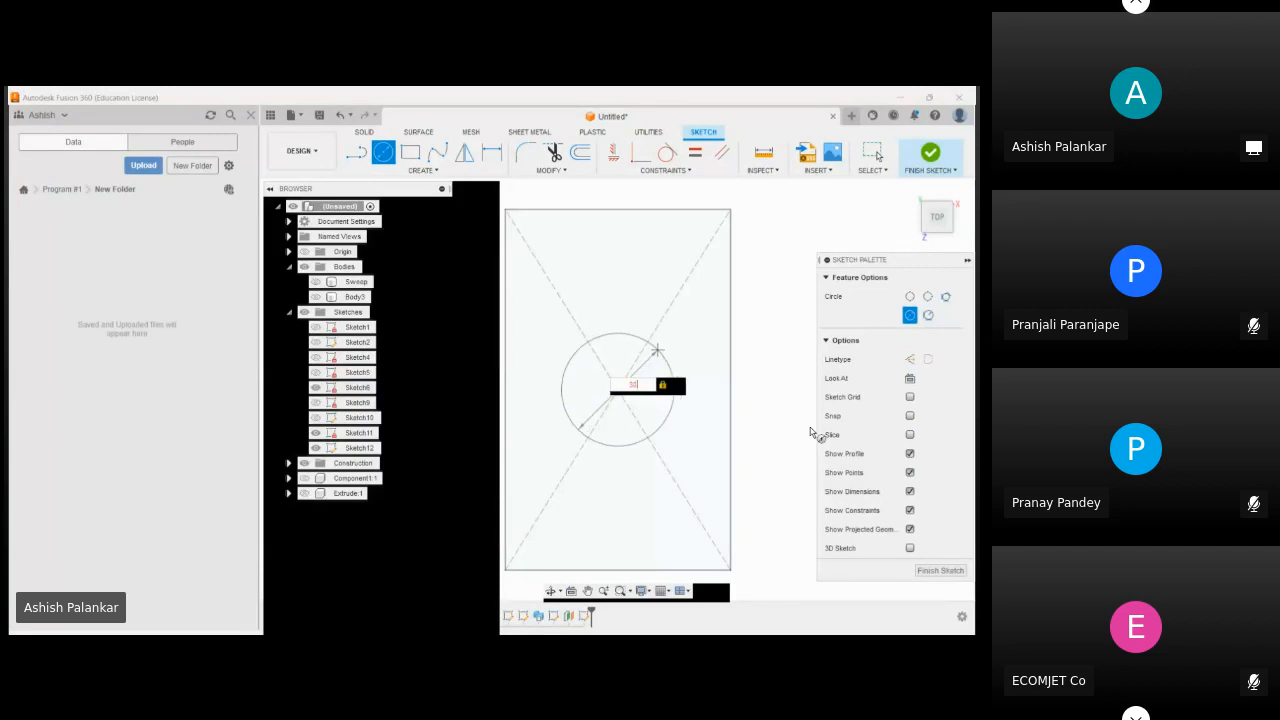
key("Return")
key("Escape")
left_click(944, 145)
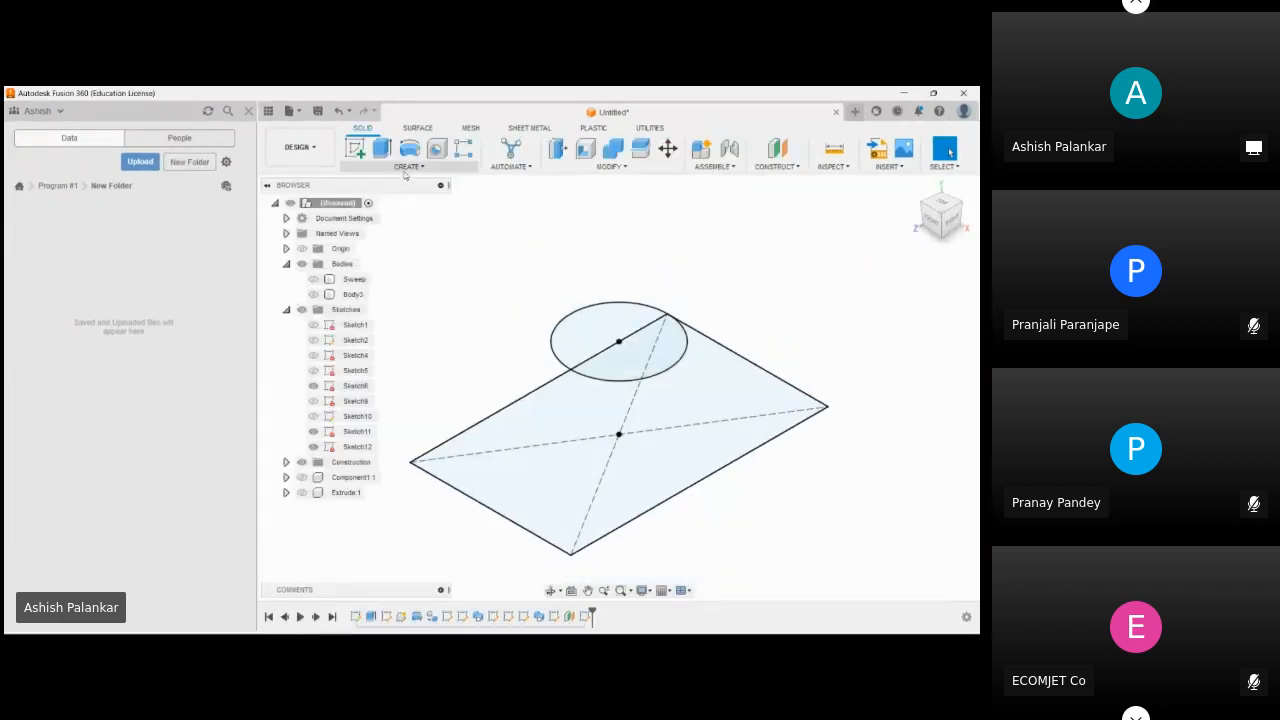
- Loft between the rectangle and the circle profile on the offset plane, with the operation set to New Body
left_click(406, 168)
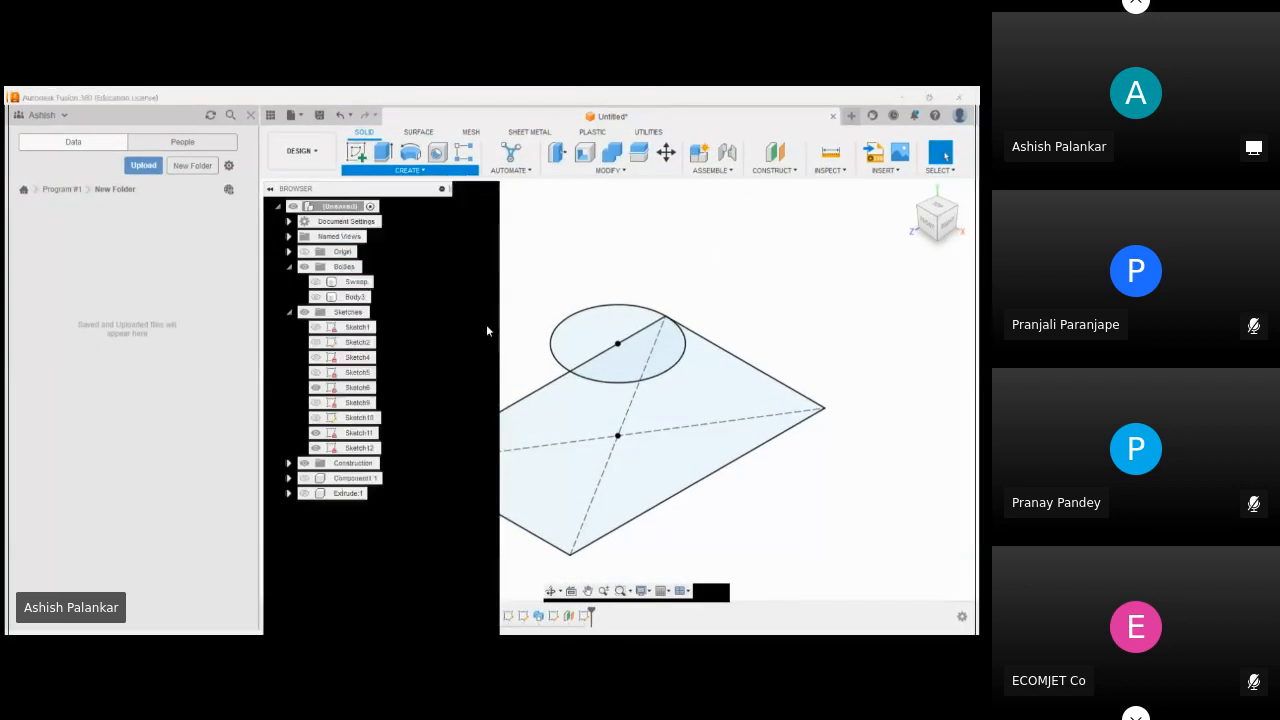
left_click(486, 324)
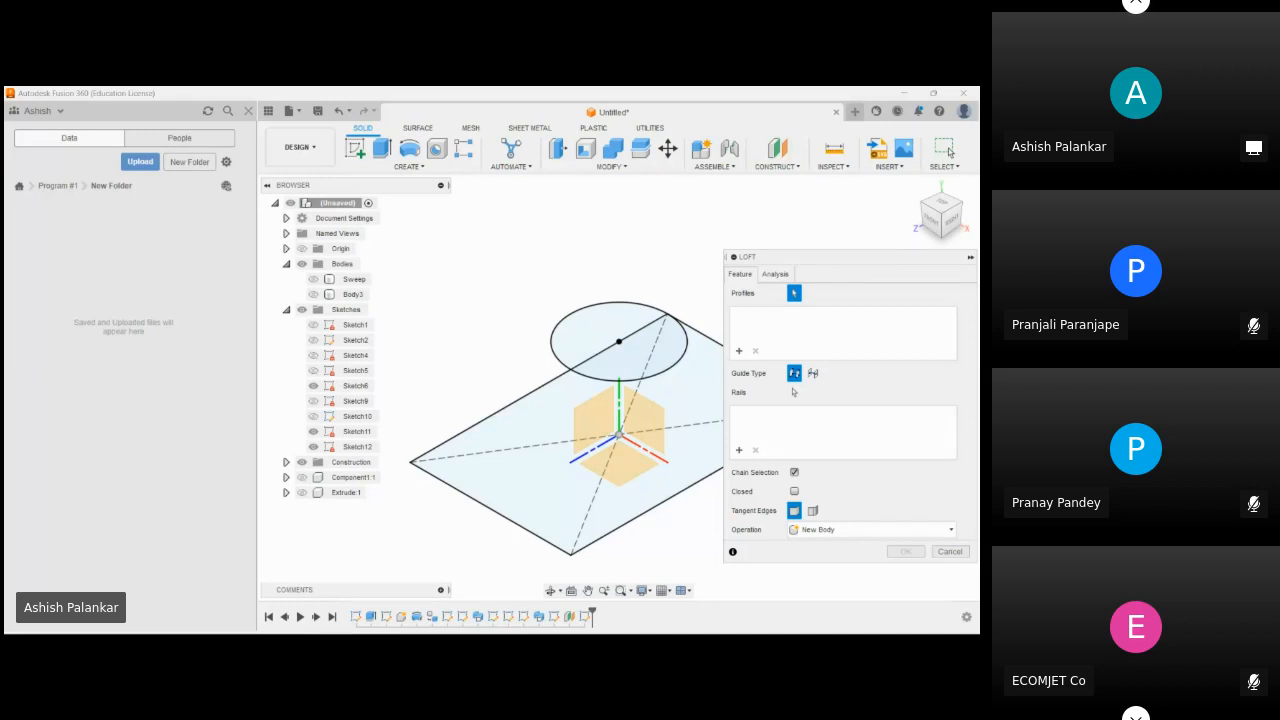
middle_click_drag(585, 520, 584, 496)
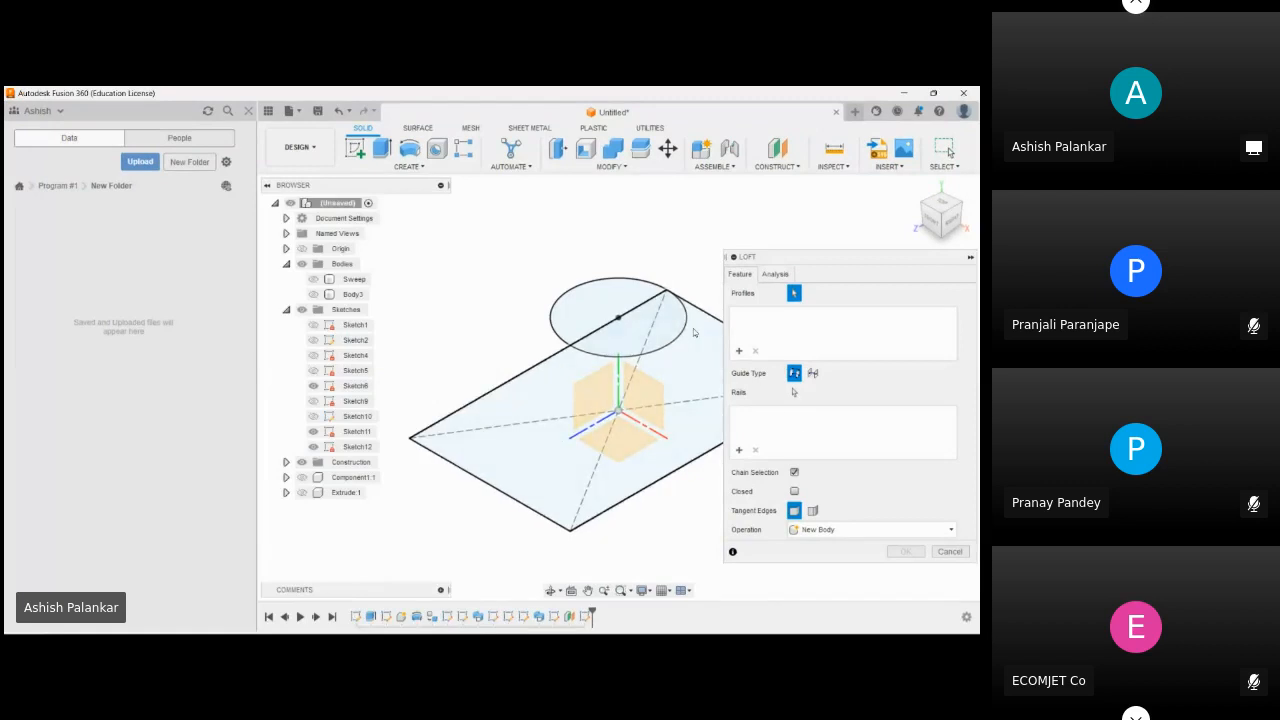
left_click(550, 466)
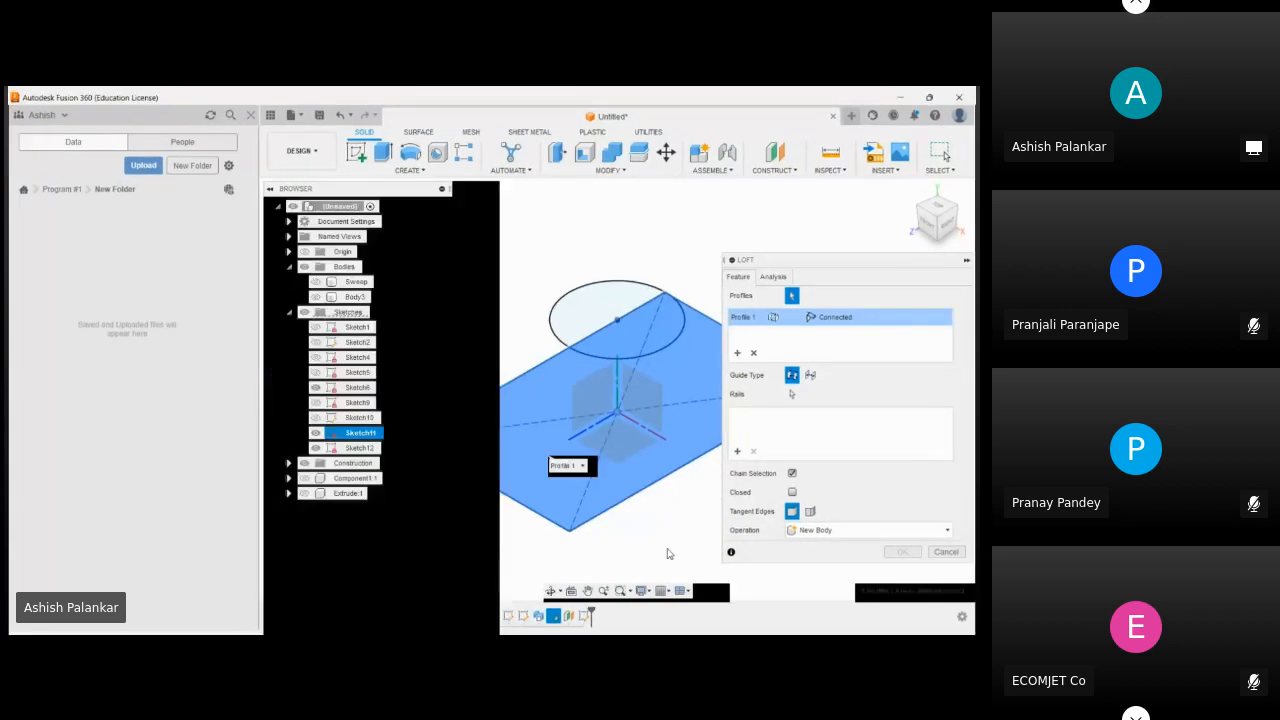
left_click(588, 319)
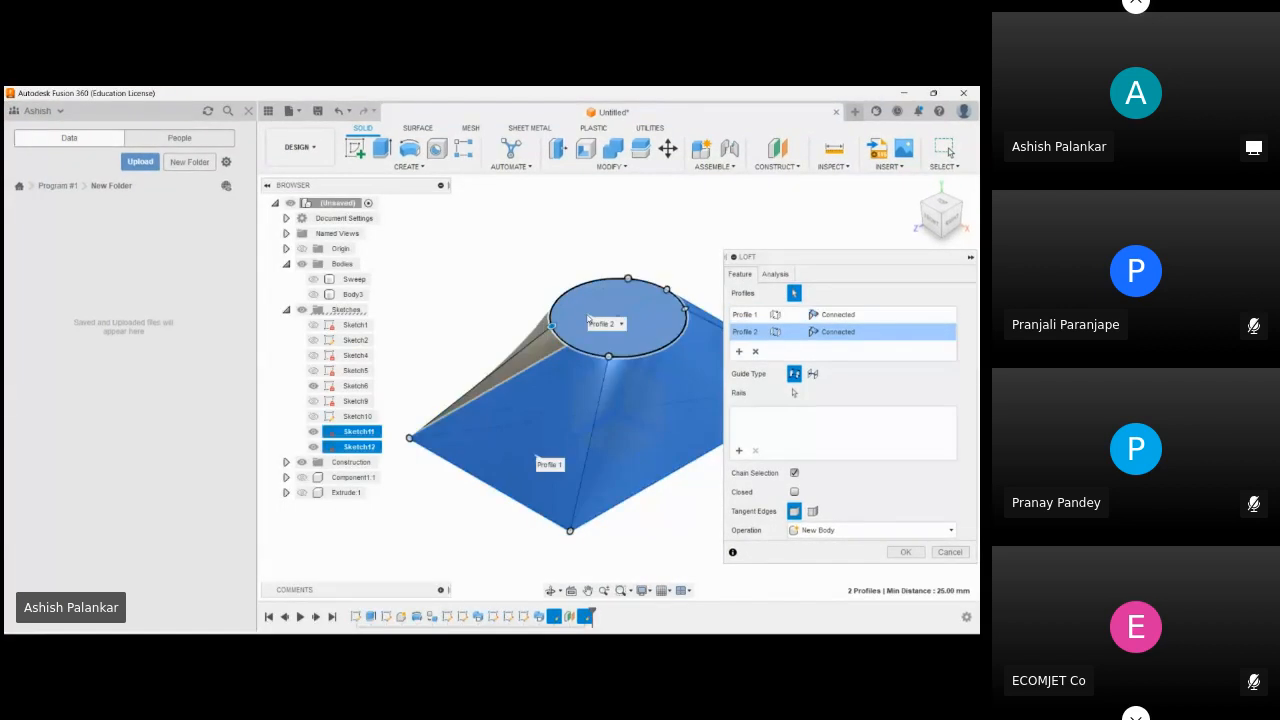
middle_click_drag(540, 521, 515, 437)
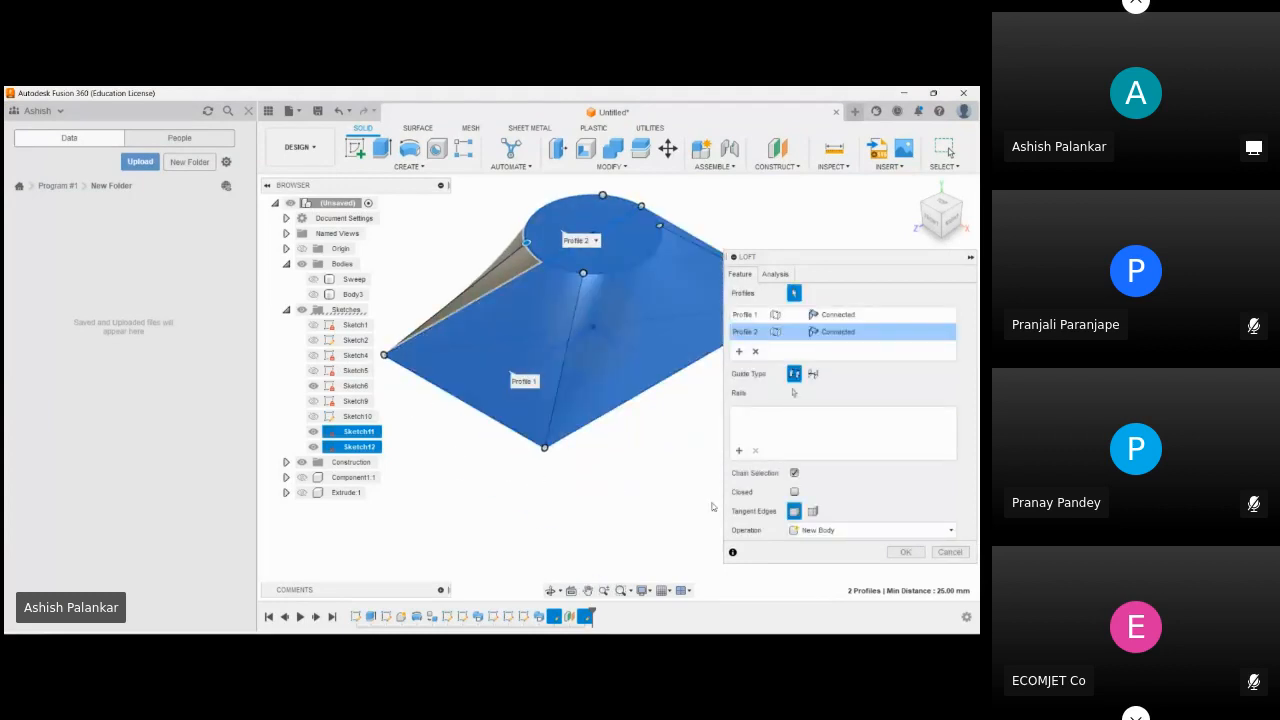
left_click(838, 532)
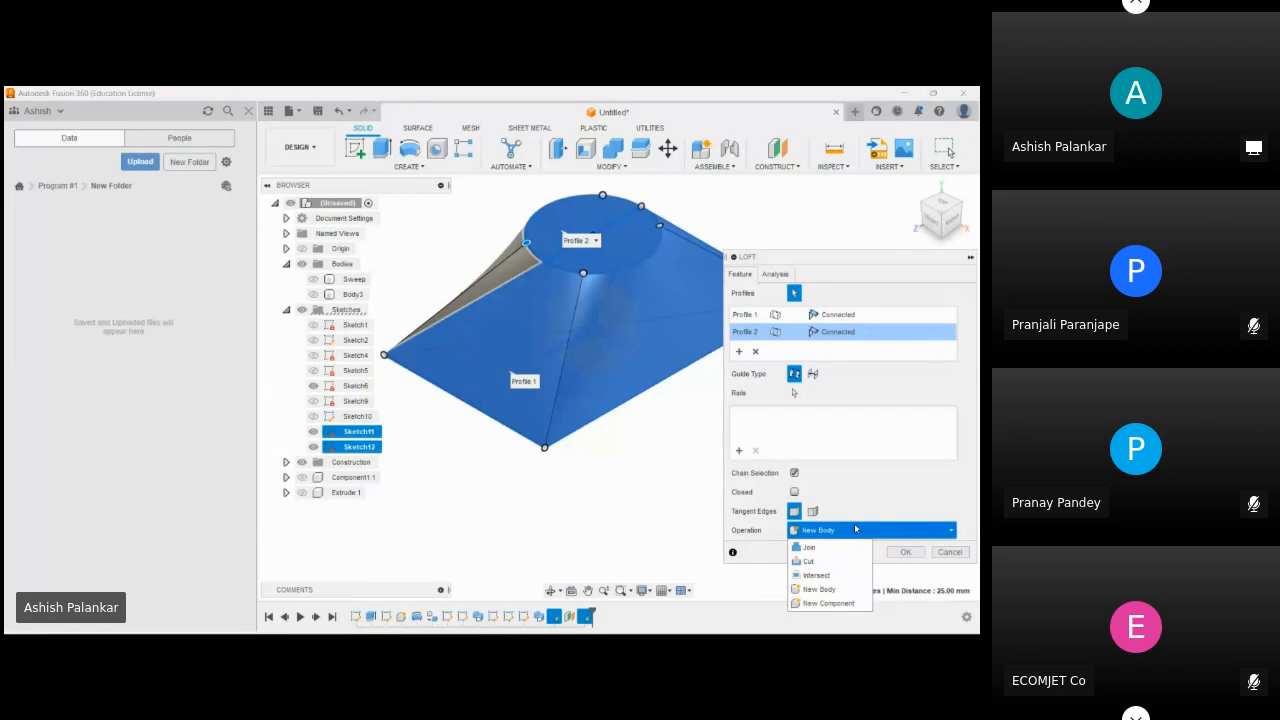
left_click(855, 529)
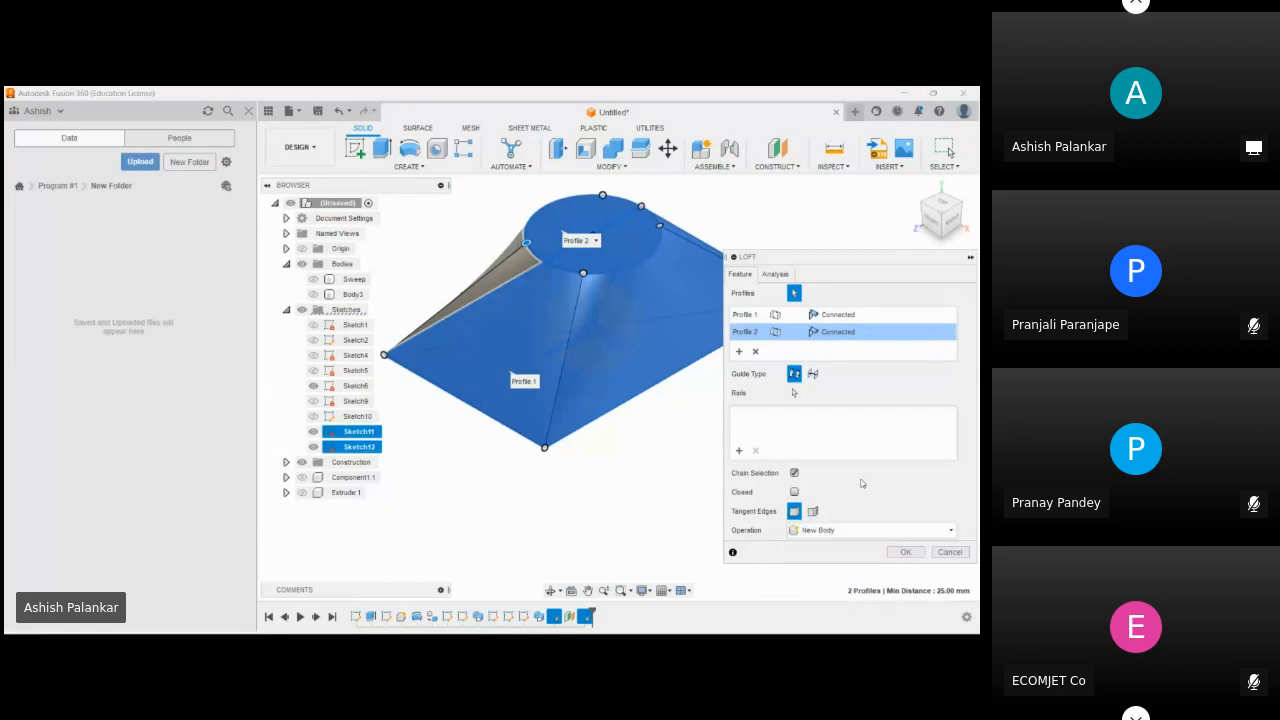
left_click(906, 552)
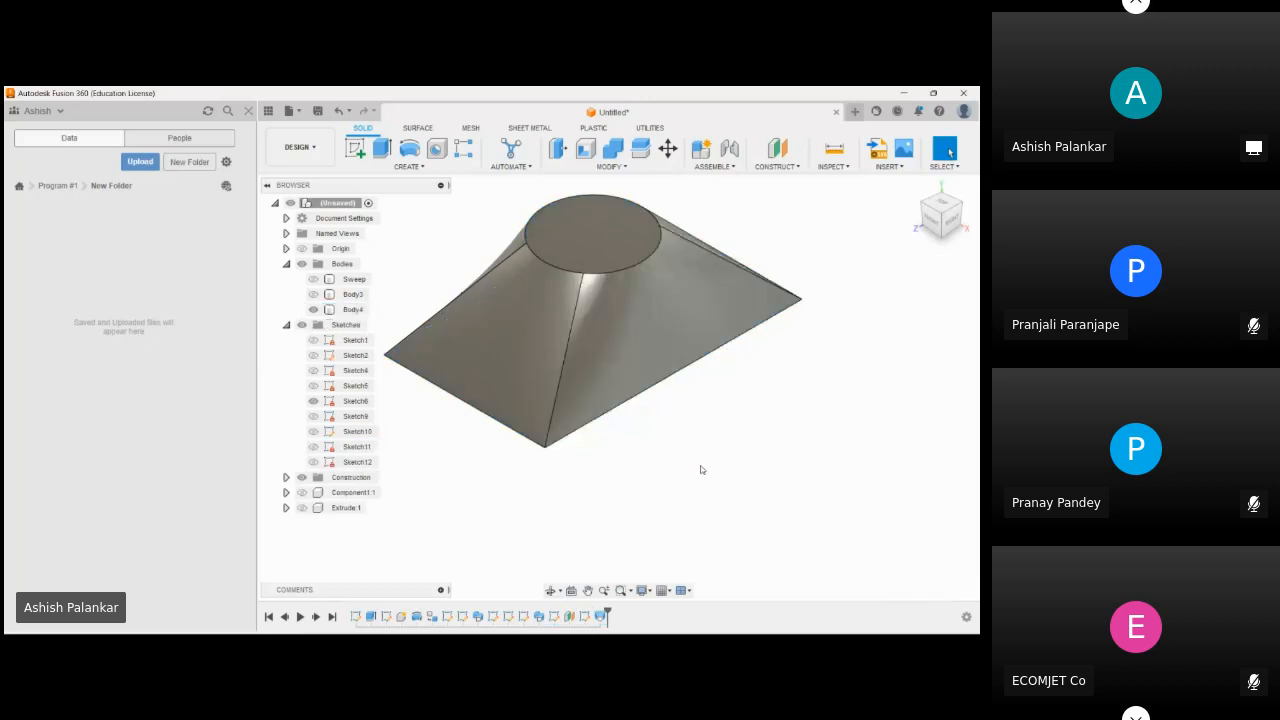
mouse_move(723, 480)
middle_mouse_down("shift")
mouse_move(732, 451)
mouse_move(591, 446)
mouse_move(523, 420)
mouse_move(554, 457)
mouse_move(660, 483)
mouse_move(707, 475)
middle_mouse_up("shift")
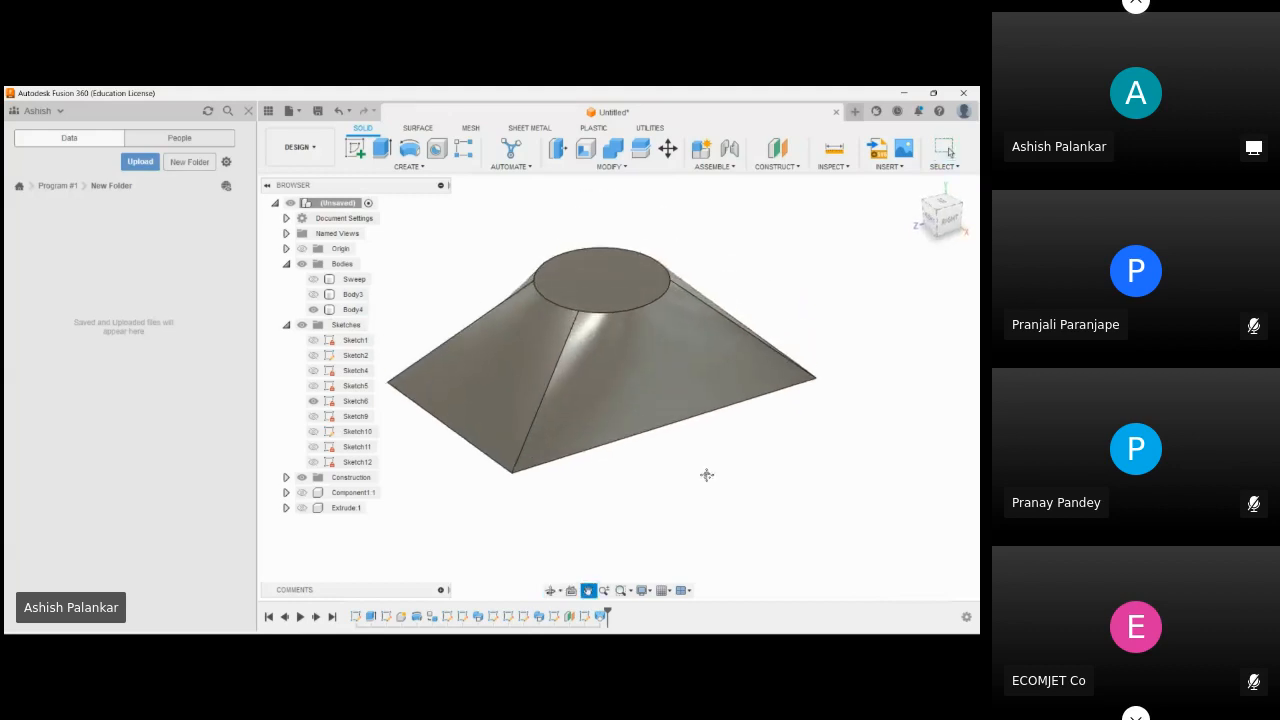
- Fillet one slanted corner edge of the lofted body with a constant 2 mm radius
left_click(664, 167)
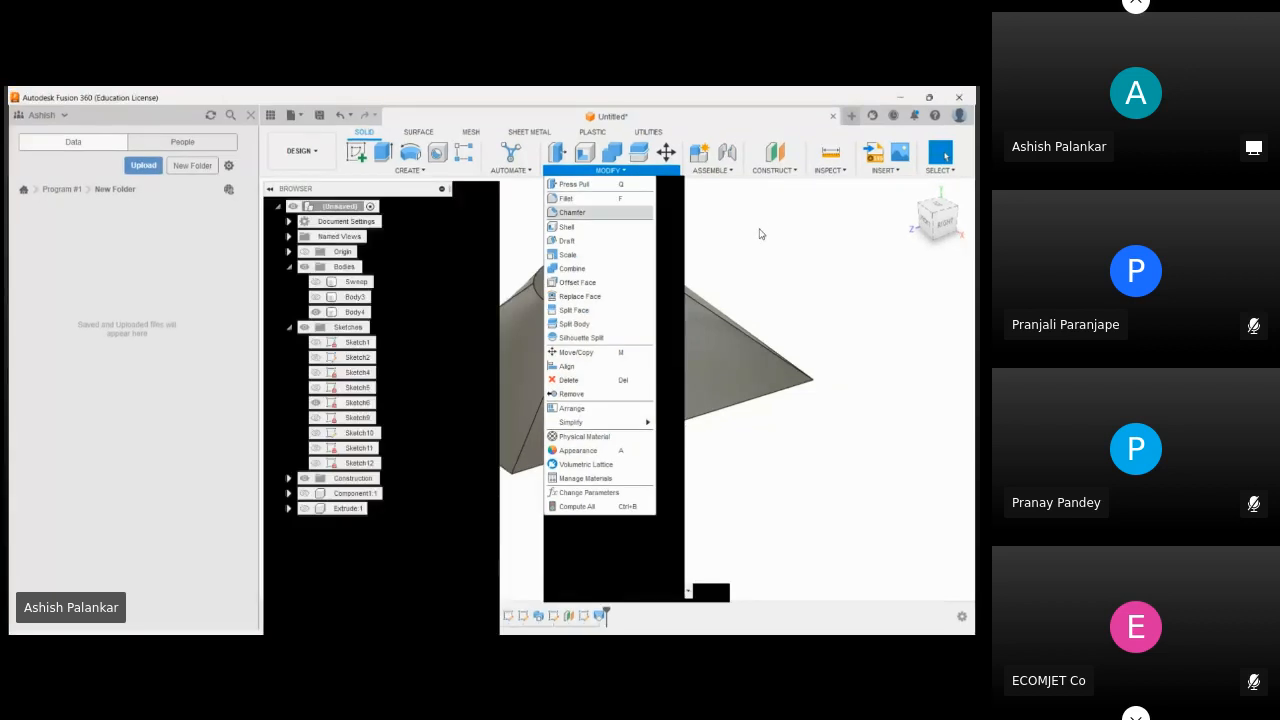
left_click(686, 204)
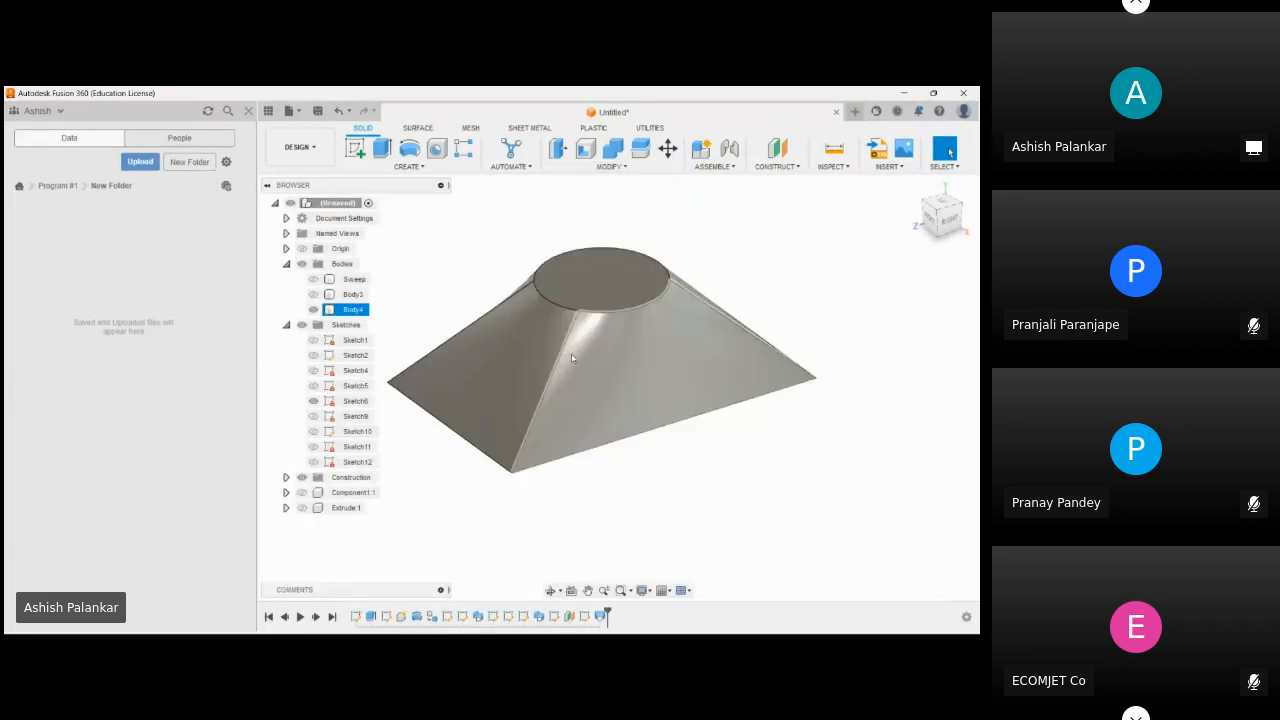
left_click(615, 168)
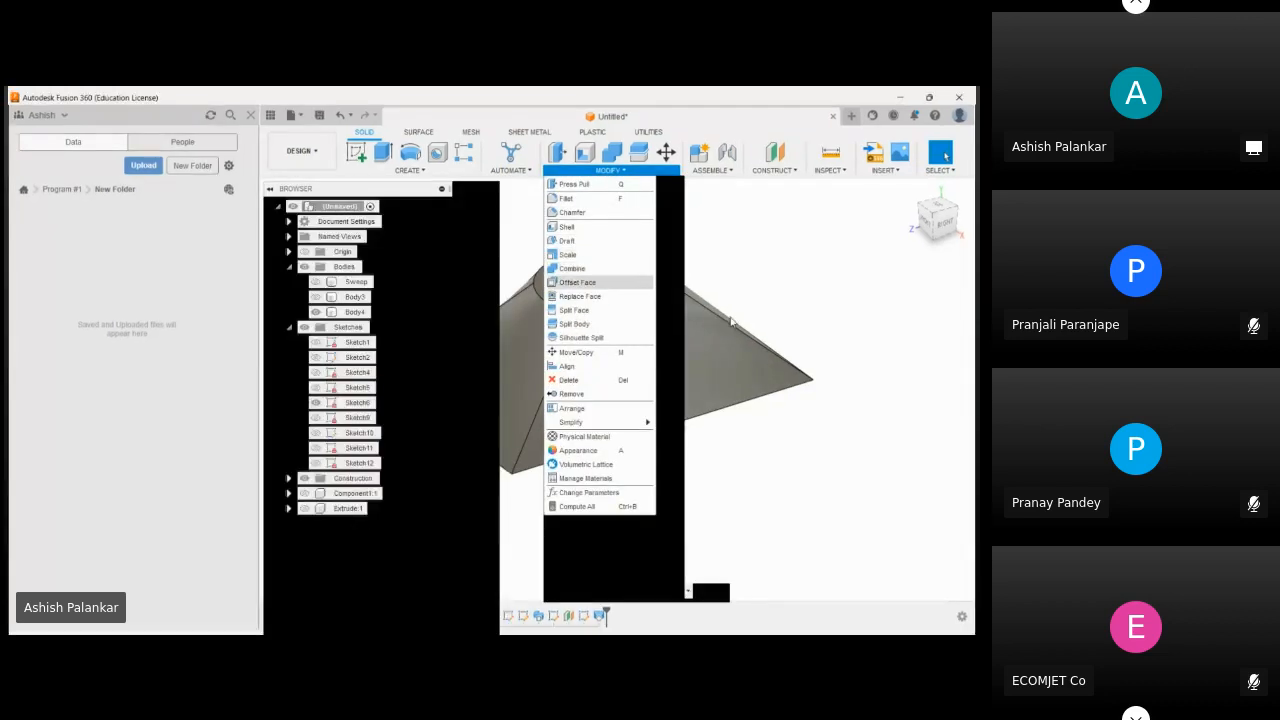
key("f")
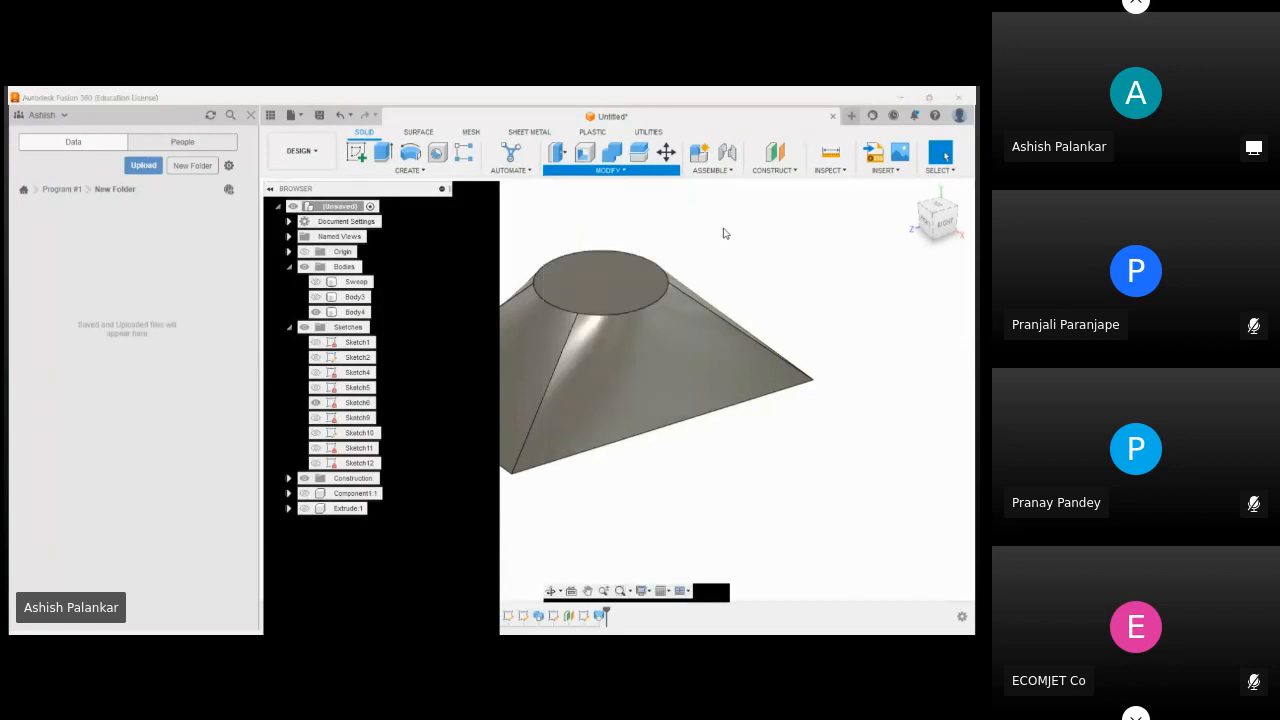
left_click(561, 362)
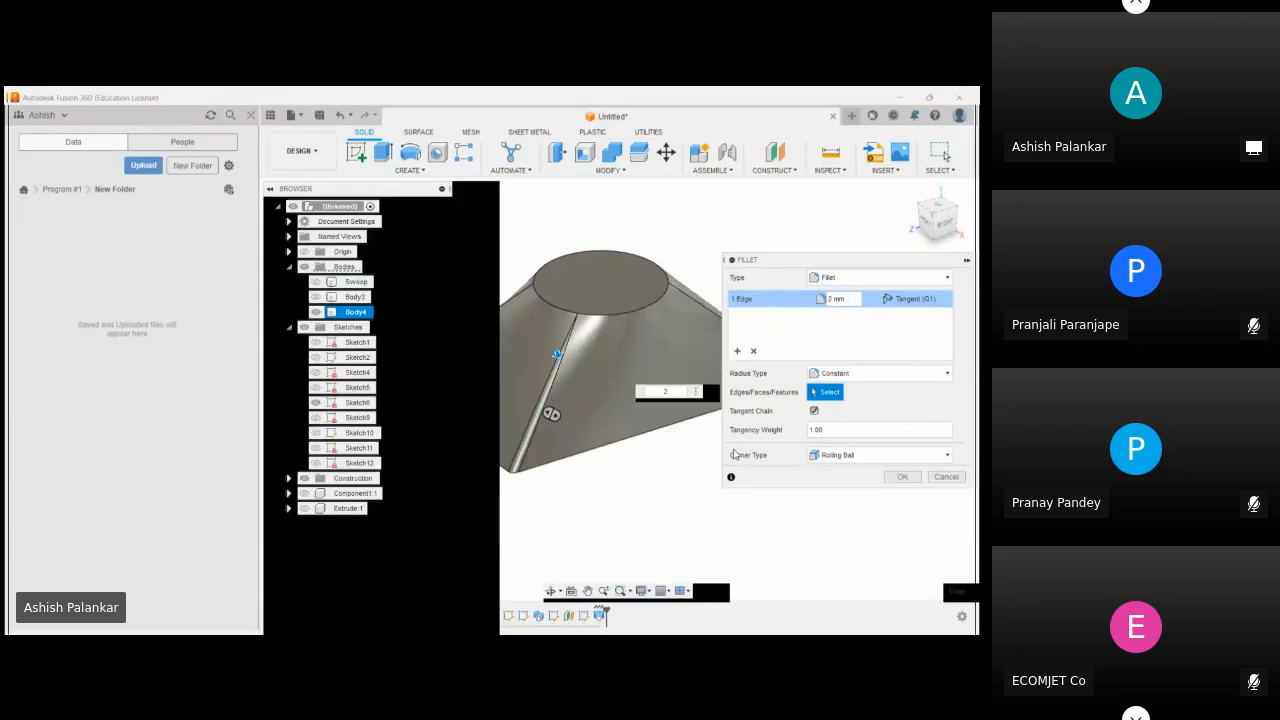
scroll(560, 365, "up", 5)
middle_click_drag(560, 444, 537, 425, "shift")
key("Return")
scroll(551, 454, "down", 5)
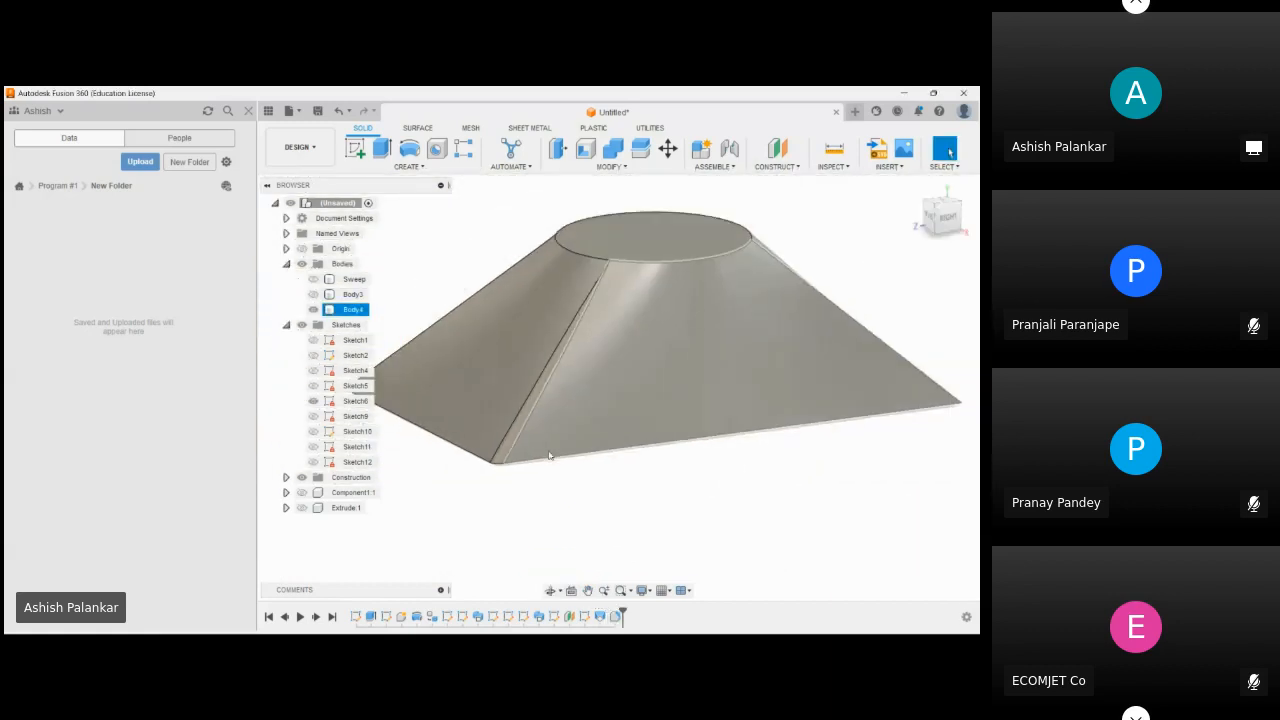
middle_click_drag(602, 487, 653, 472, "shift")
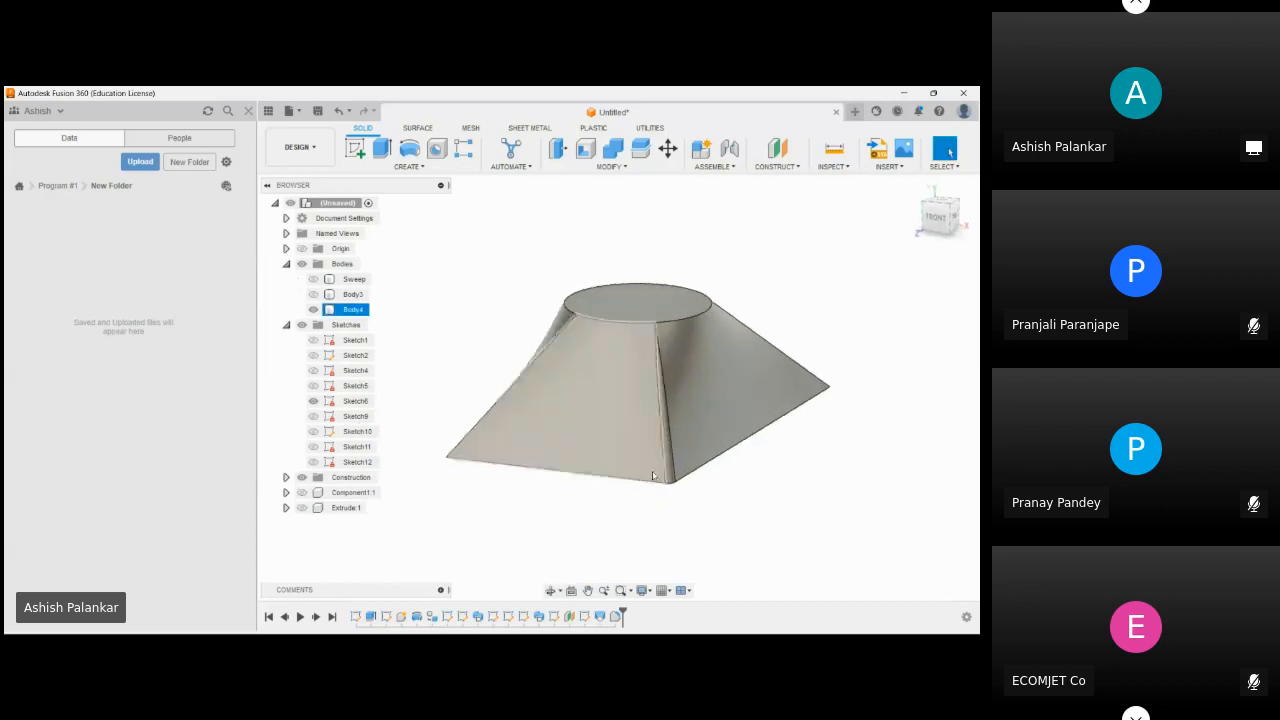
scroll(657, 467, "up", 3)
scroll(430, 360, "down", 3)
middle_click_drag(430, 355, 659, 342, "shift")
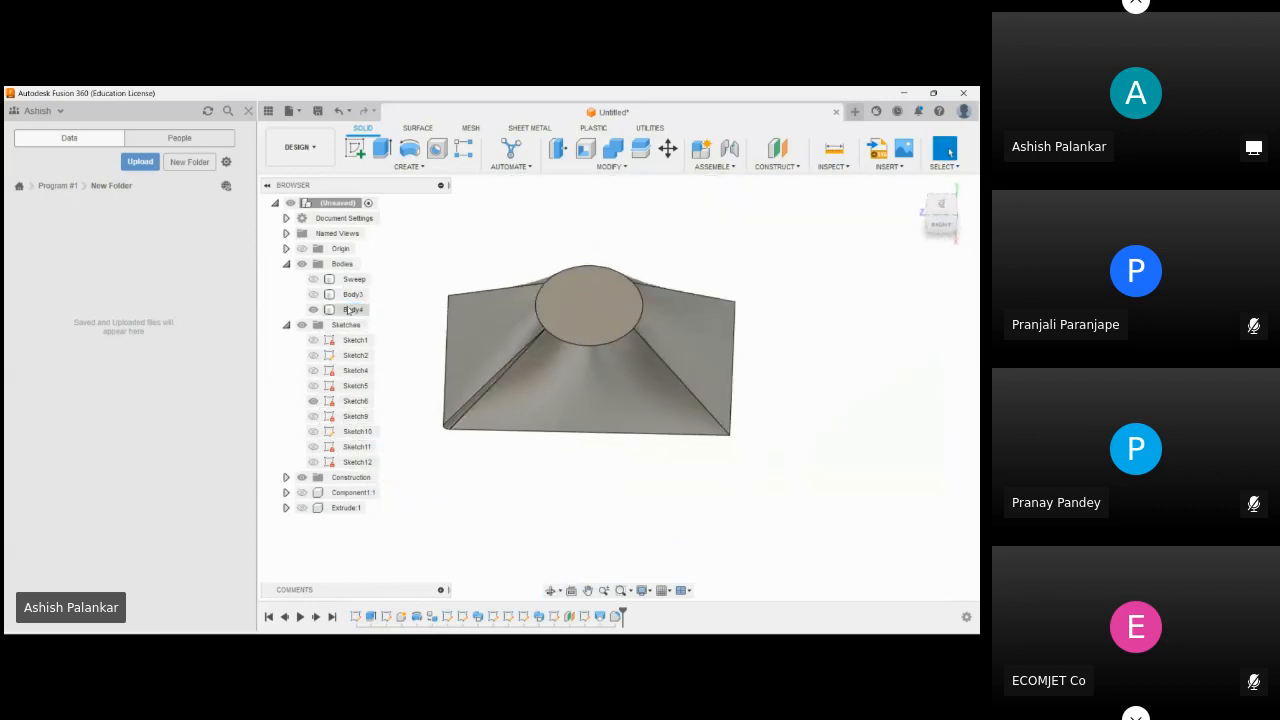
- Rename the lofted body as Loft and Body3 as Sweep (1)
left_click(350, 310)
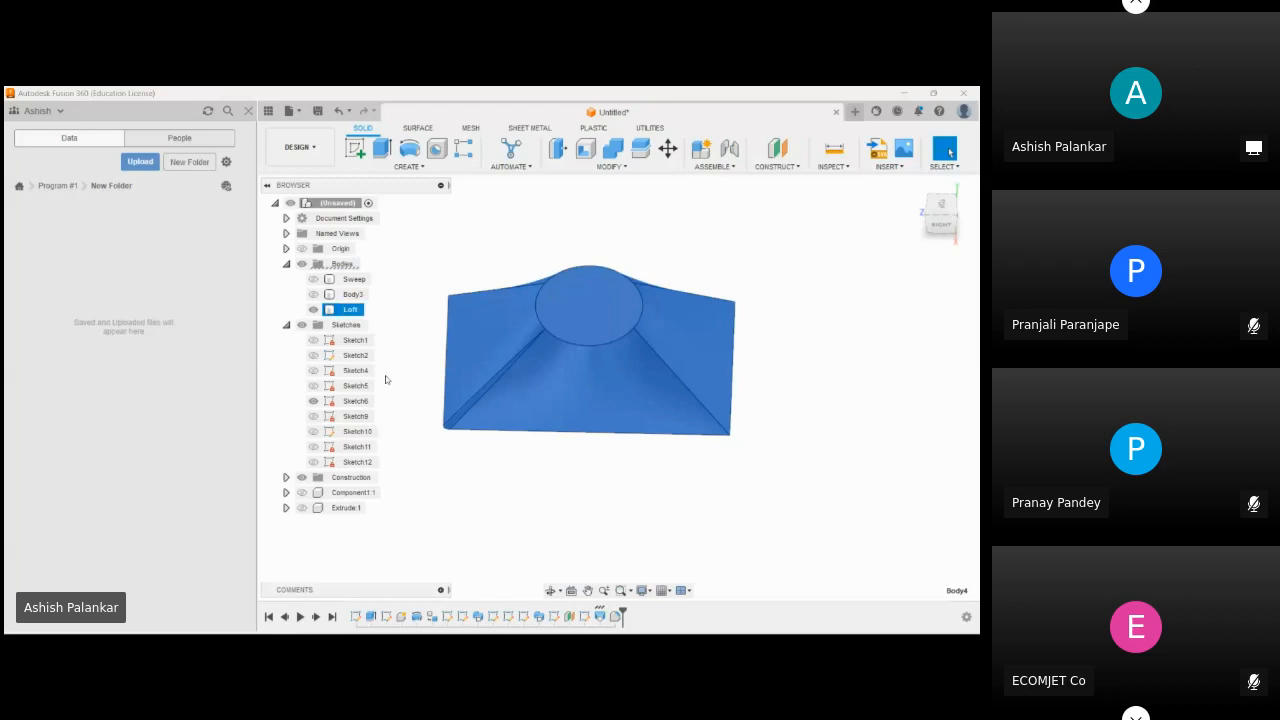
left_click(356, 296)
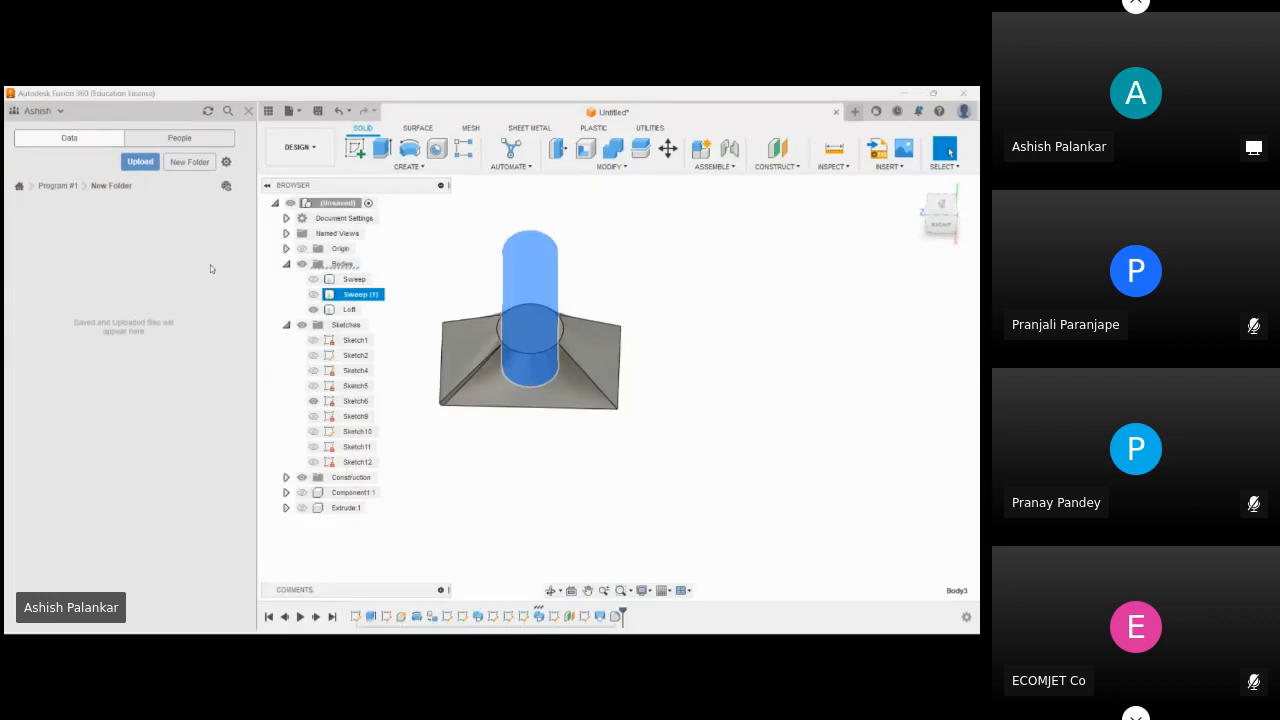
left_click(398, 284)
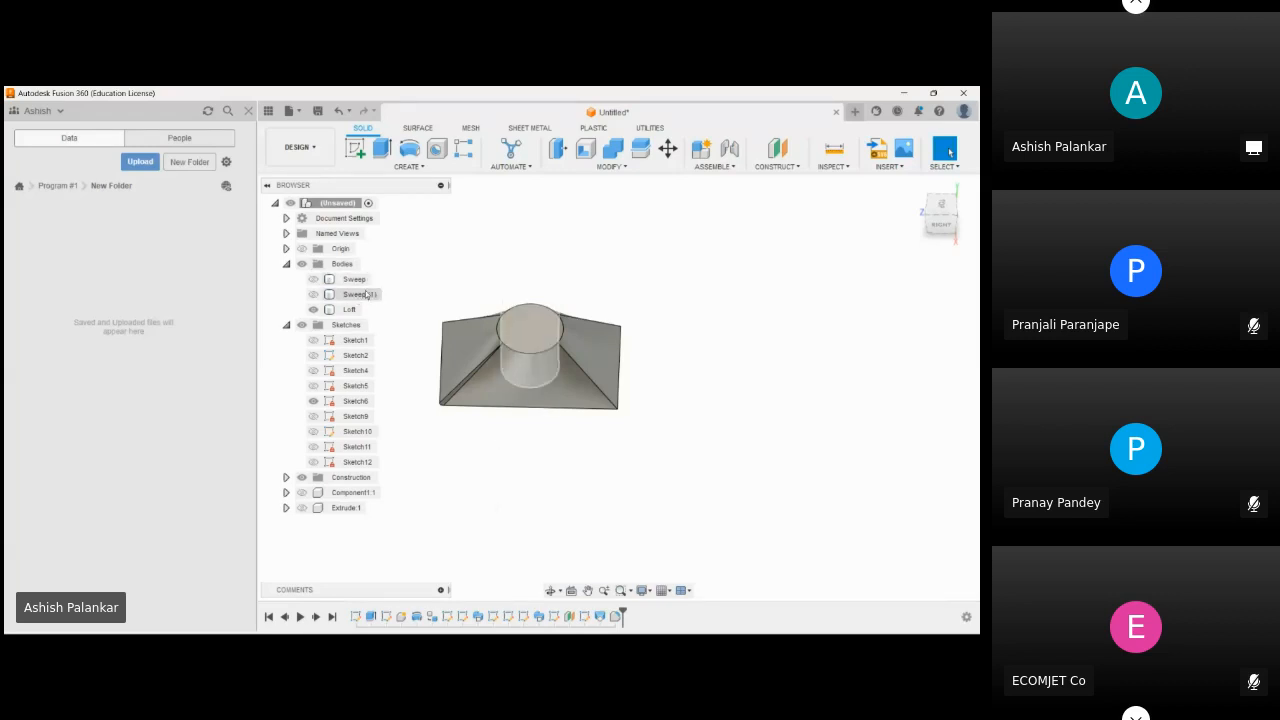
left_click(362, 297)
left_click(380, 298)
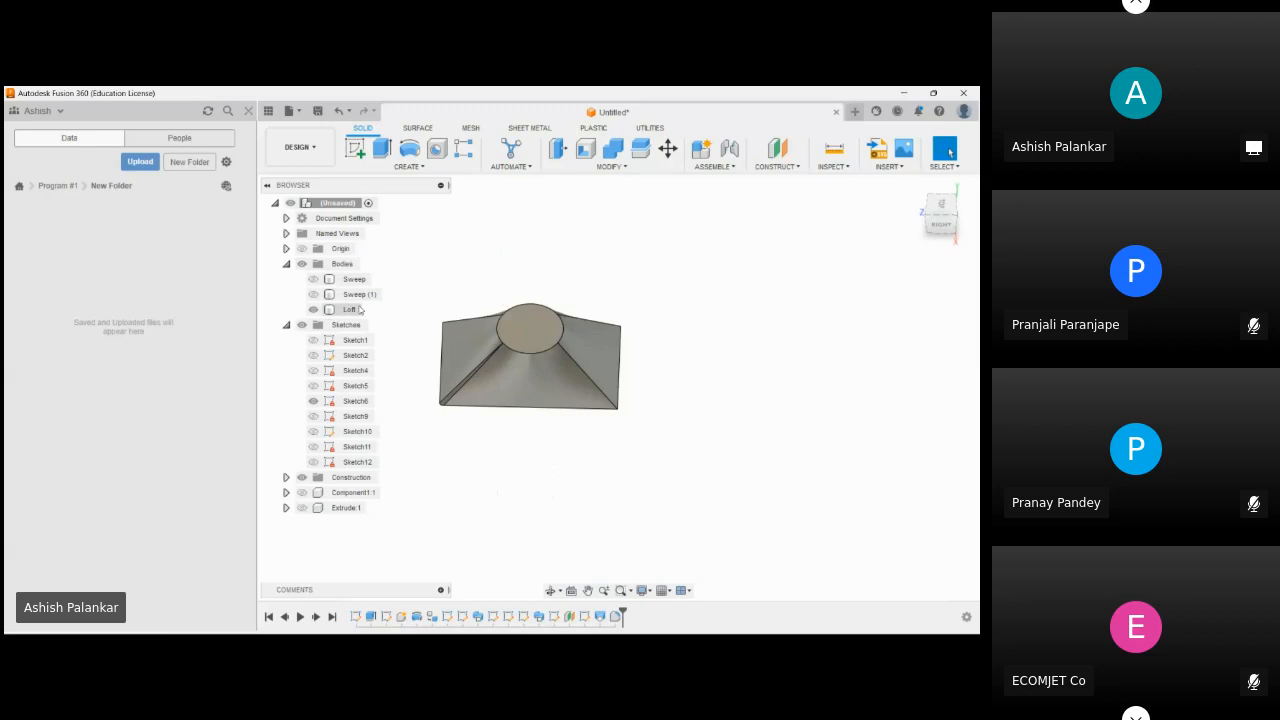
- Hide the Loft body and show the Sweep body
left_click(342, 310)
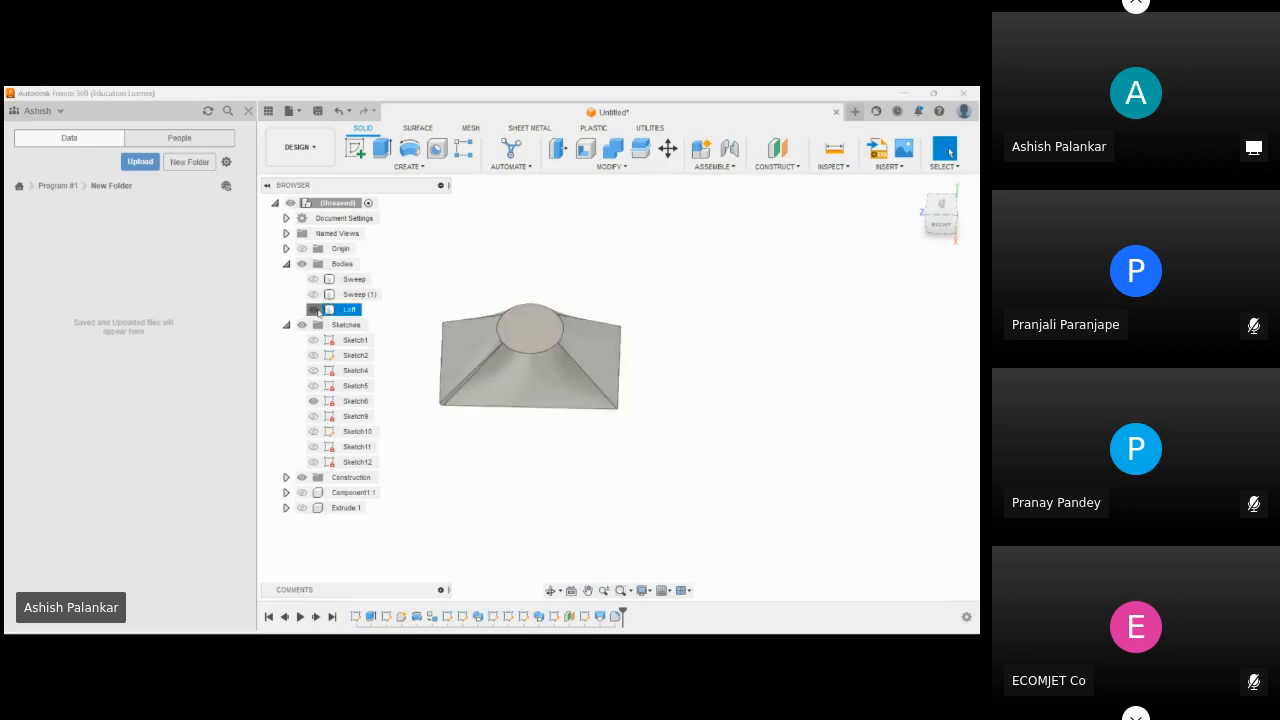
left_click(316, 311)
left_click(610, 167)
left_click(608, 167)
left_click(582, 169)
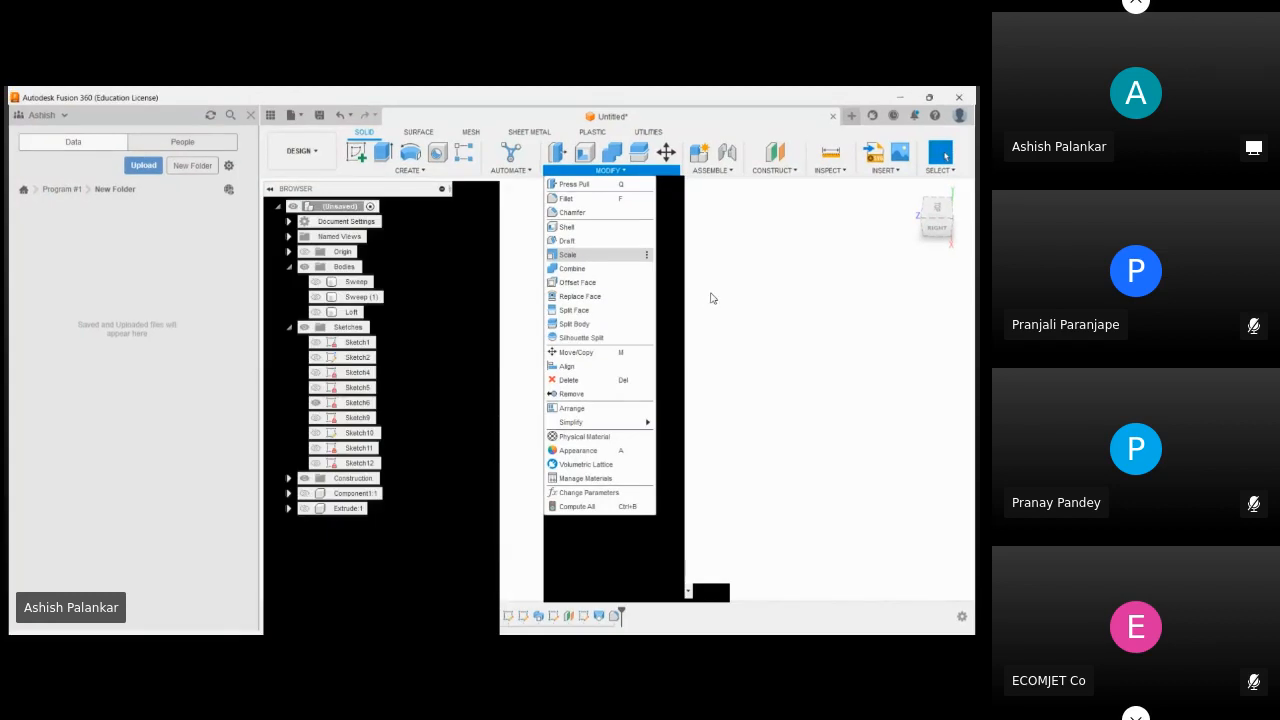
left_click(313, 279)
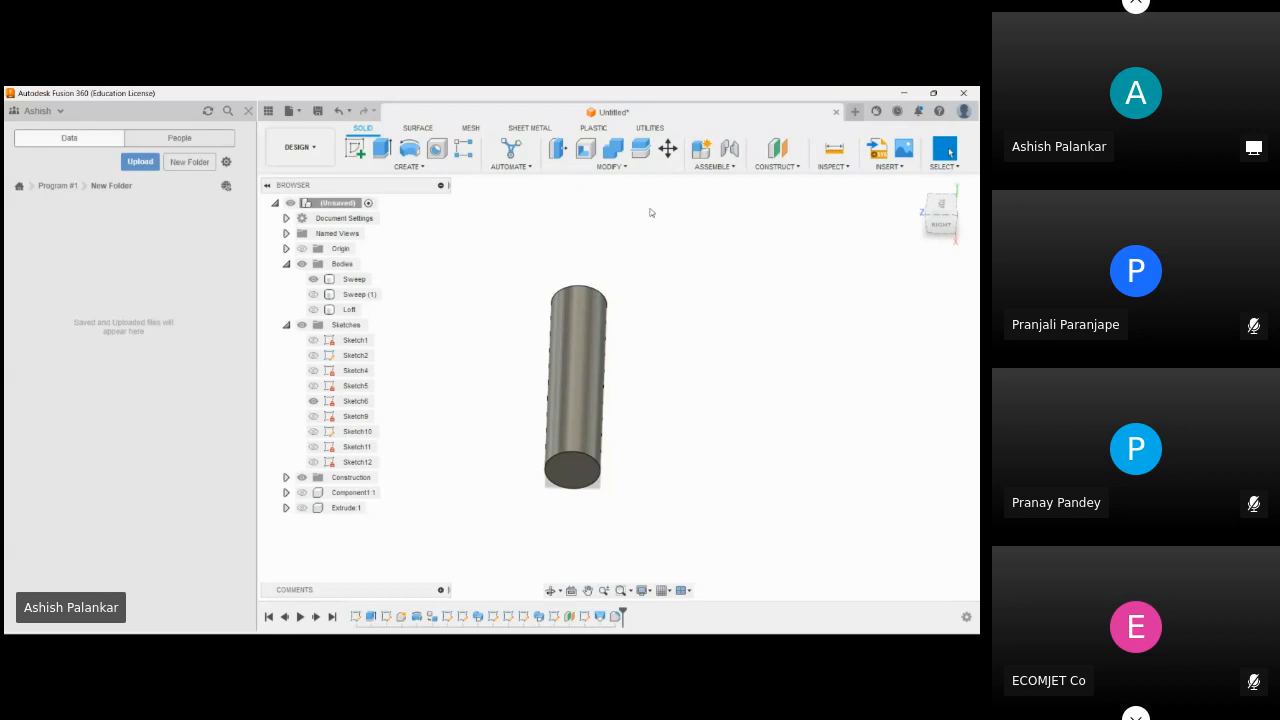
- Scale the Sweep body uniformly by a factor of about 1.51
left_click(610, 166)
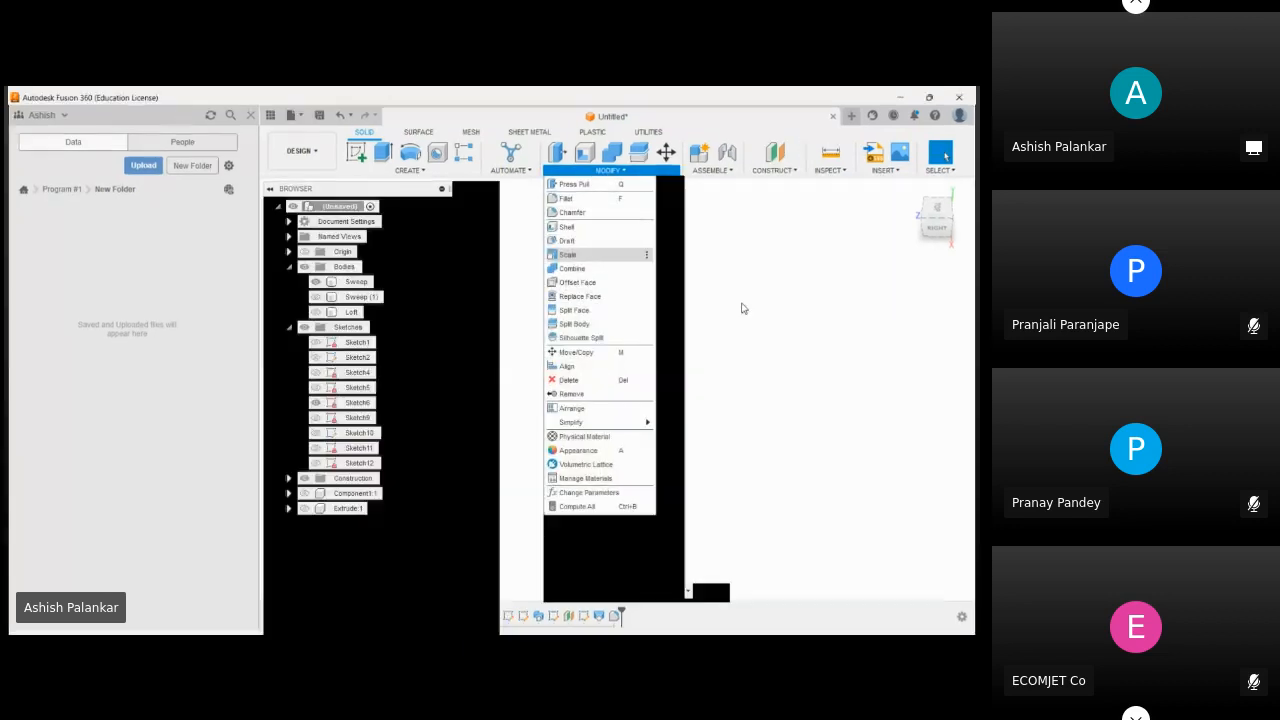
left_click(567, 254)
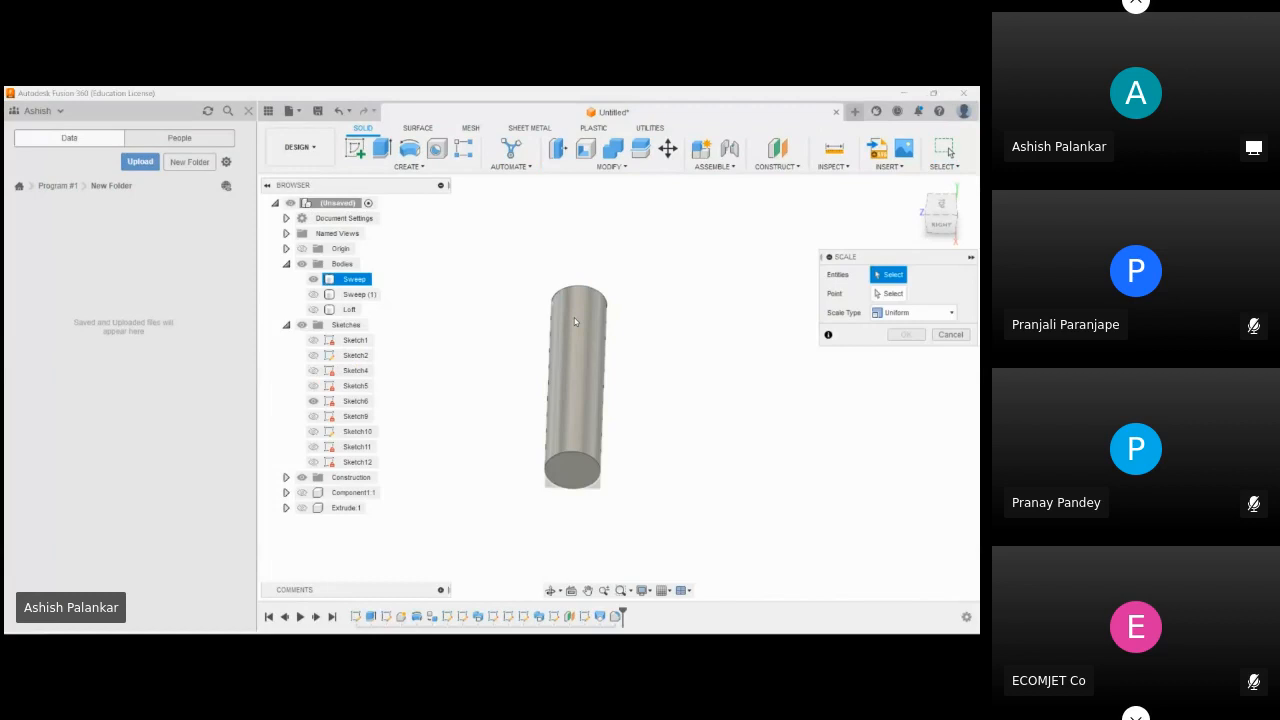
left_click(575, 321)
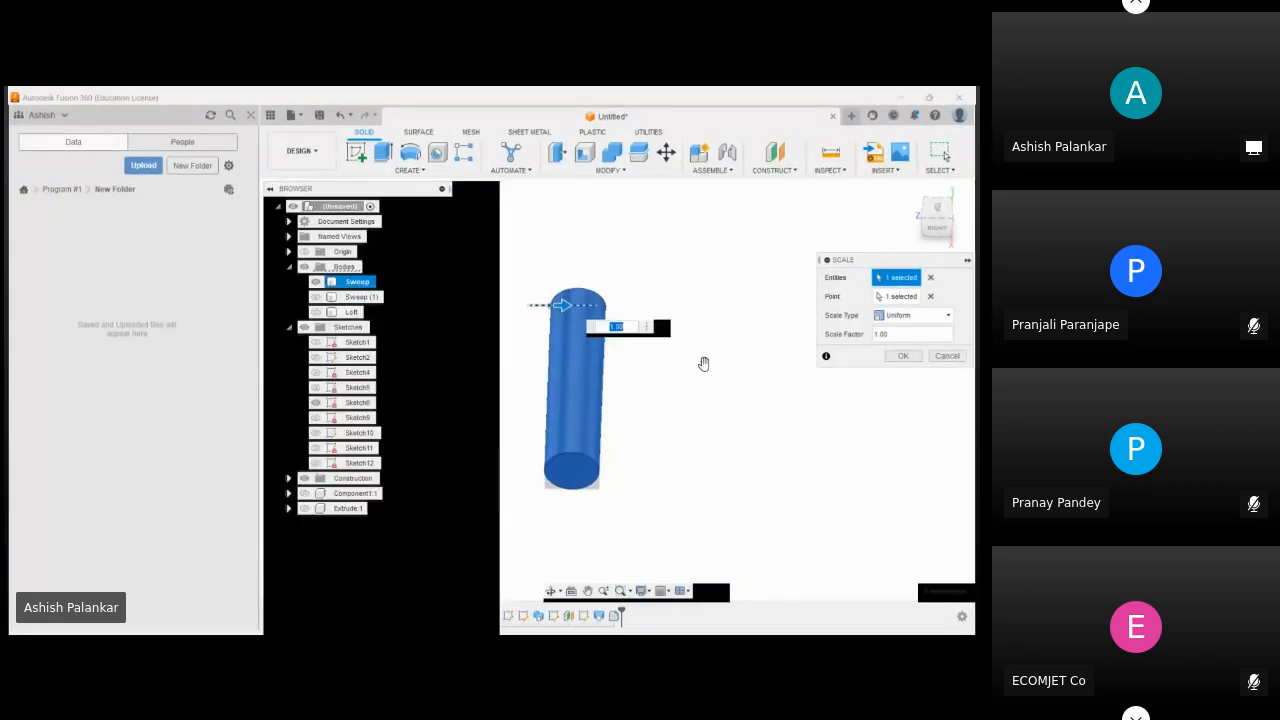
mouse_move(562, 304)
left_mouse_down()
mouse_move(579, 304)
mouse_move(548, 300)
mouse_move(609, 305)
mouse_move(562, 301)
mouse_move(573, 303)
left_mouse_up()
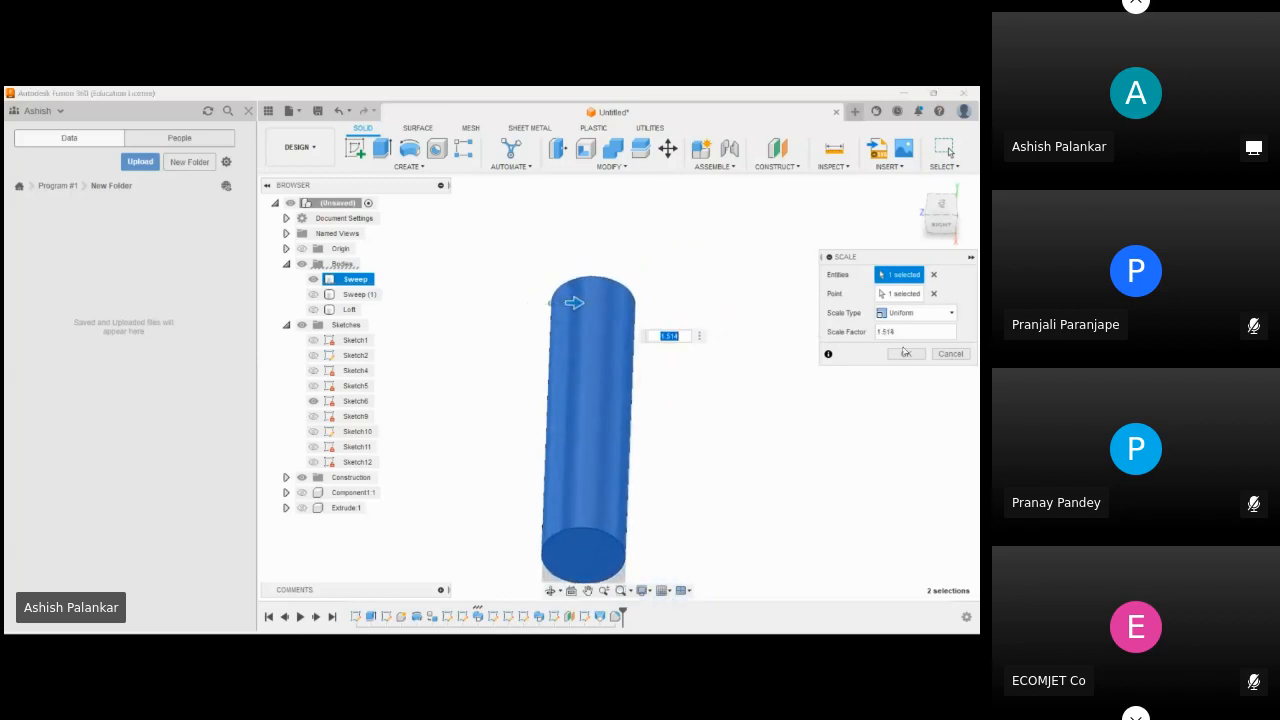
left_click(906, 355)
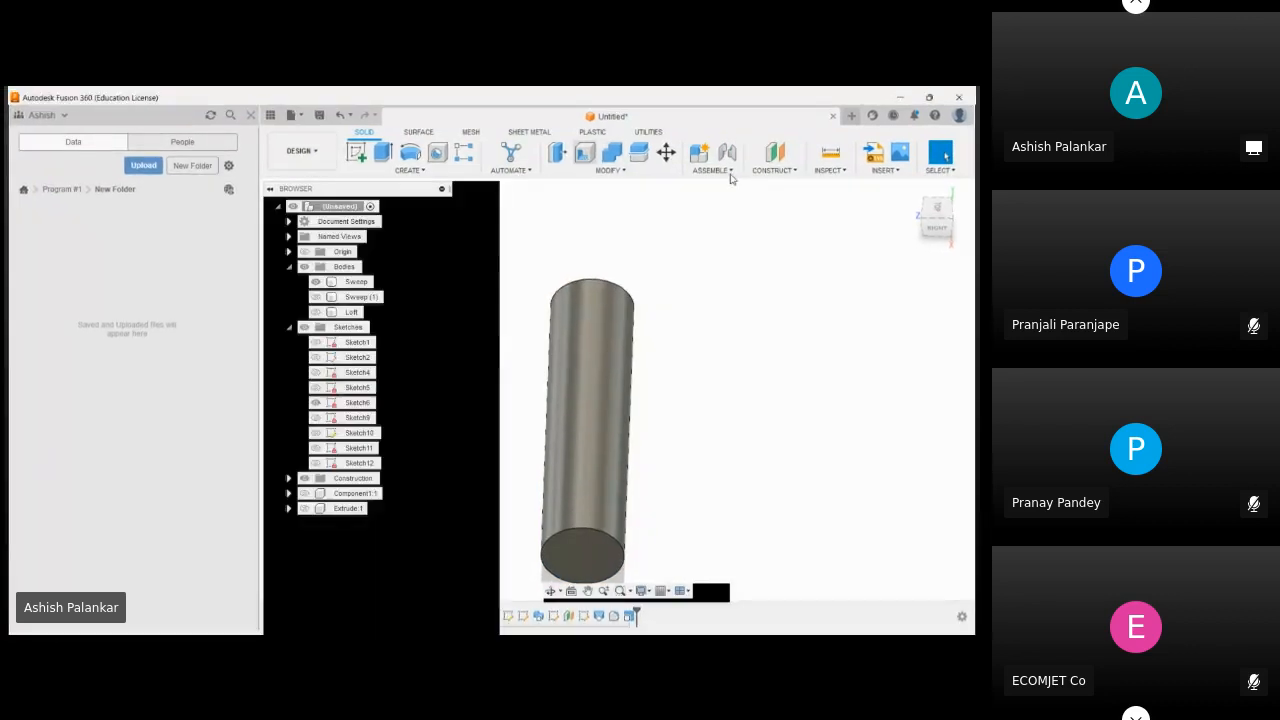
- Shell the Sweep cylinder with both circular end faces open, using a 1 mm inside thickness
left_click(601, 171)
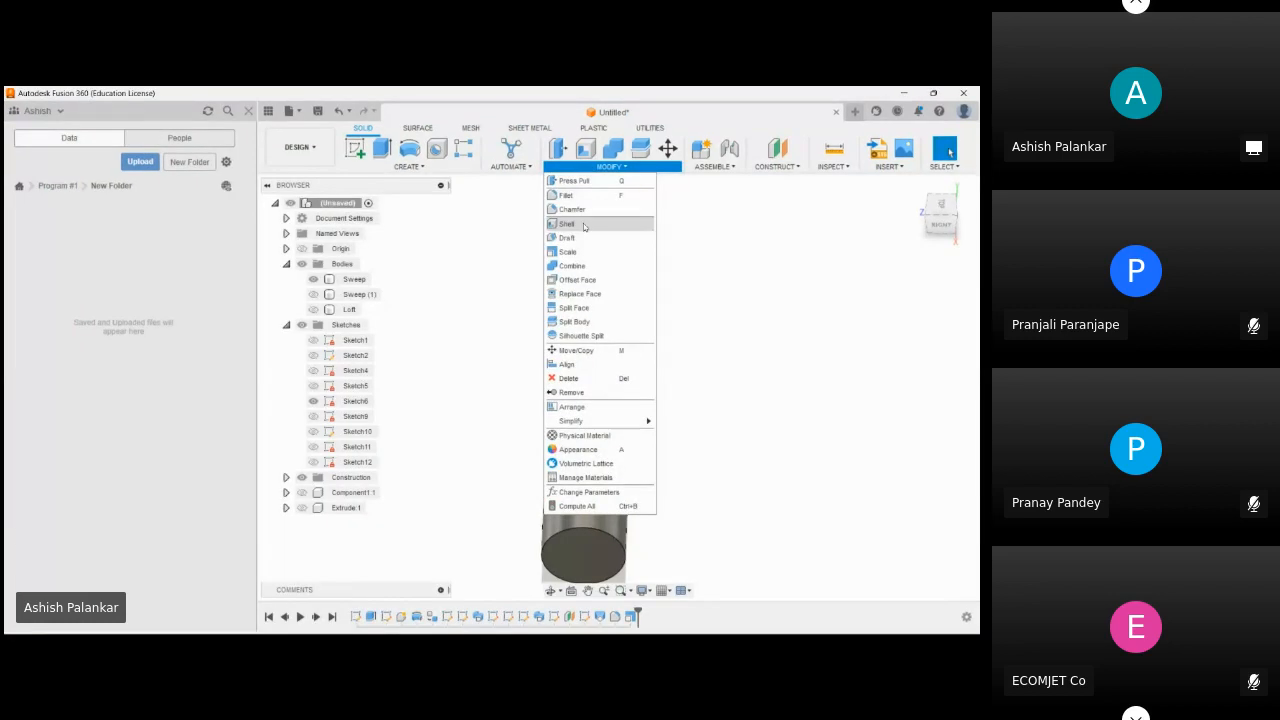
left_click(585, 227)
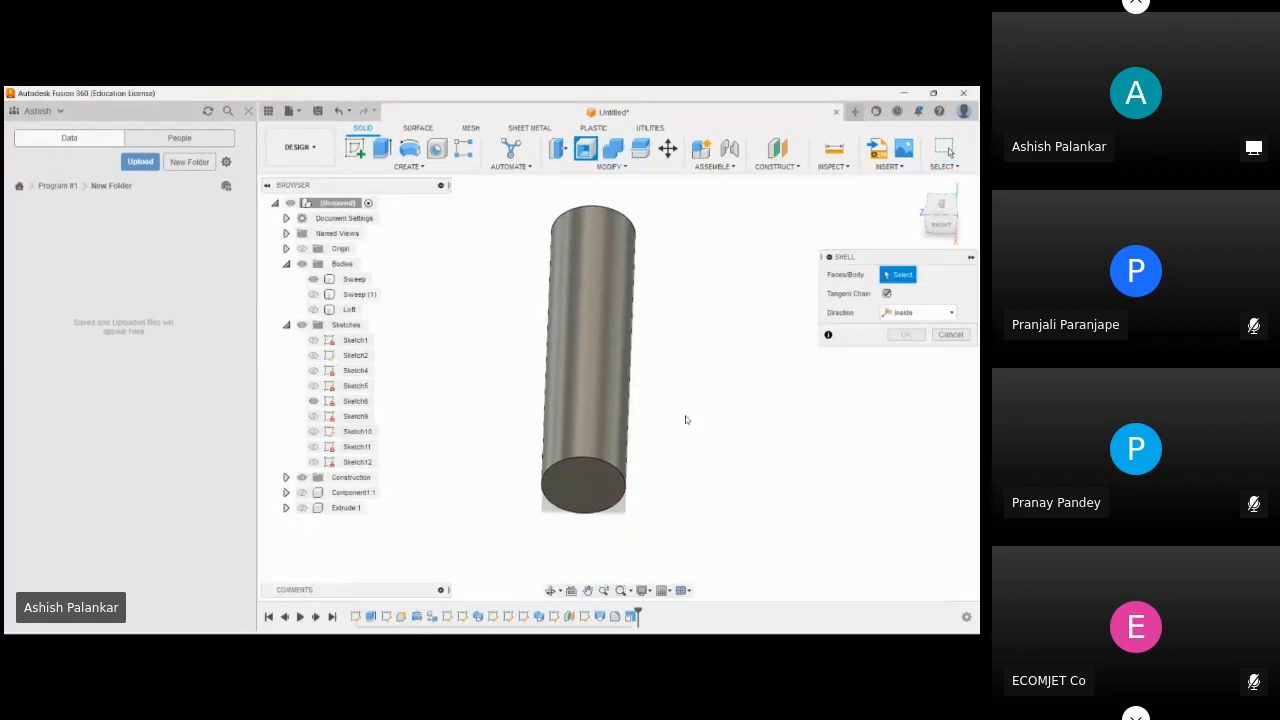
left_click(608, 495)
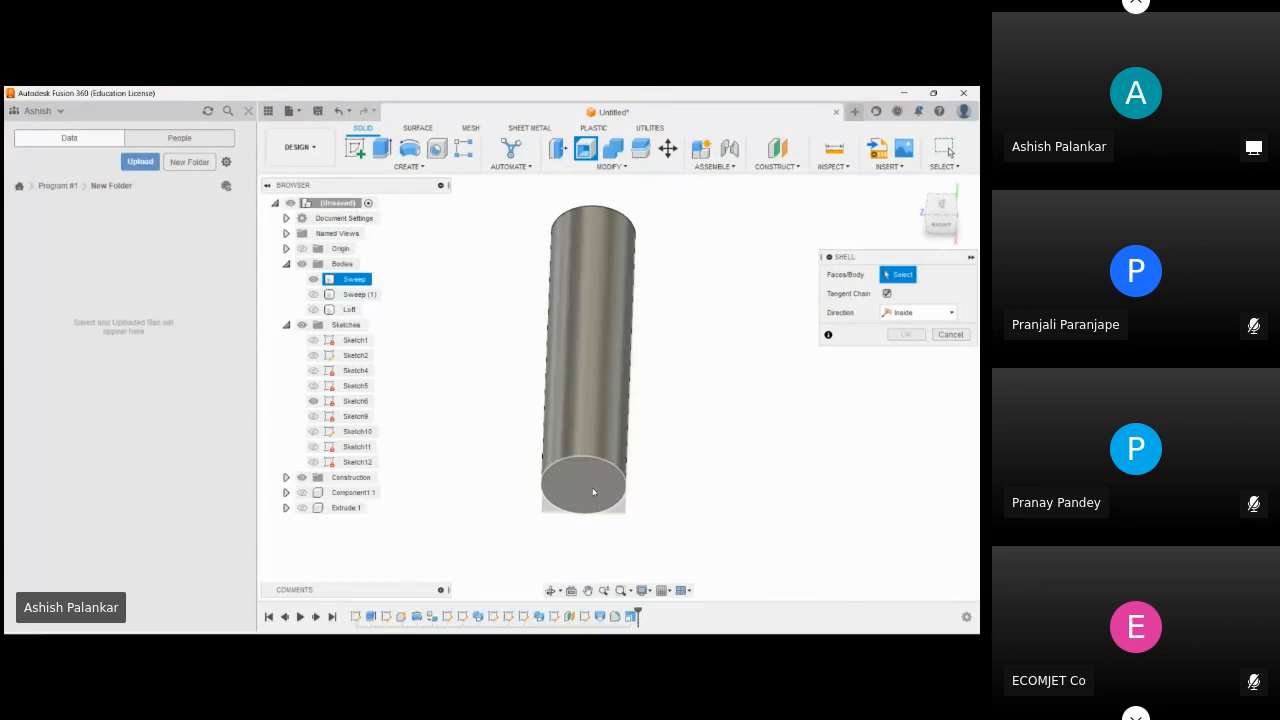
middle_click_drag(686, 247, 682, 343, "shift")
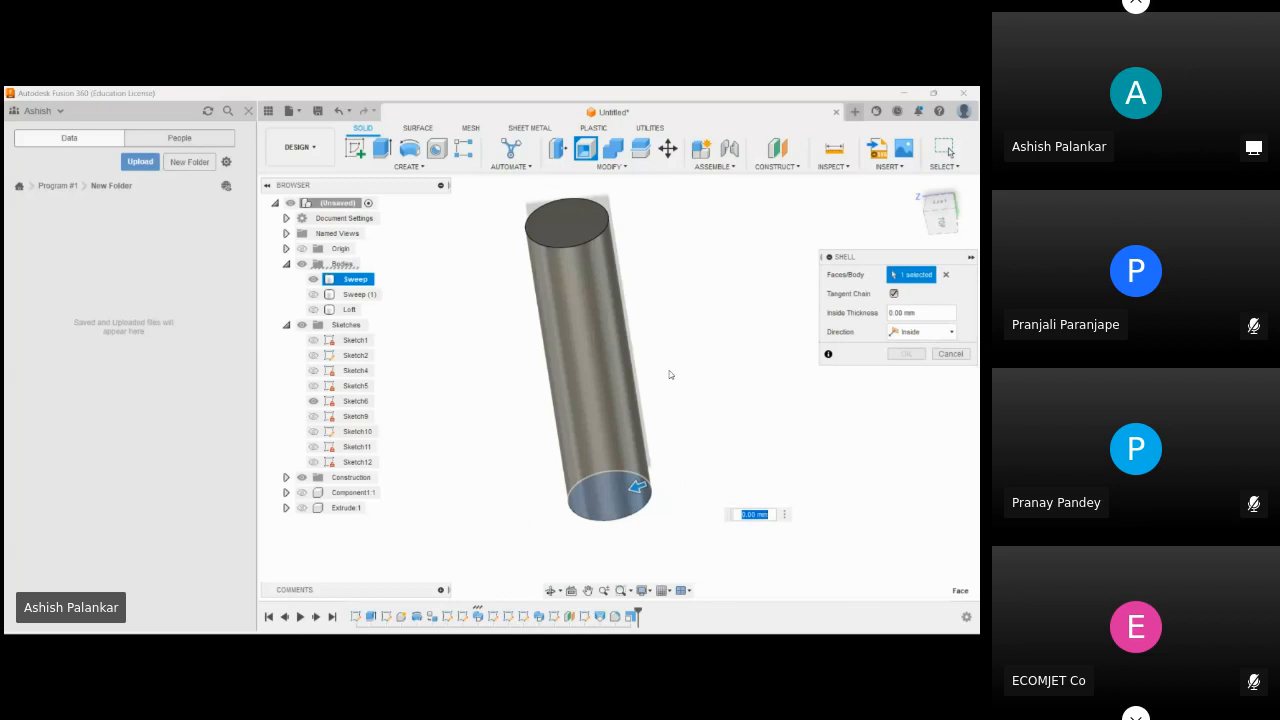
mouse_move(693, 333)
middle_mouse_down("shift")
mouse_move(691, 320)
mouse_move(700, 337)
middle_mouse_up("shift")
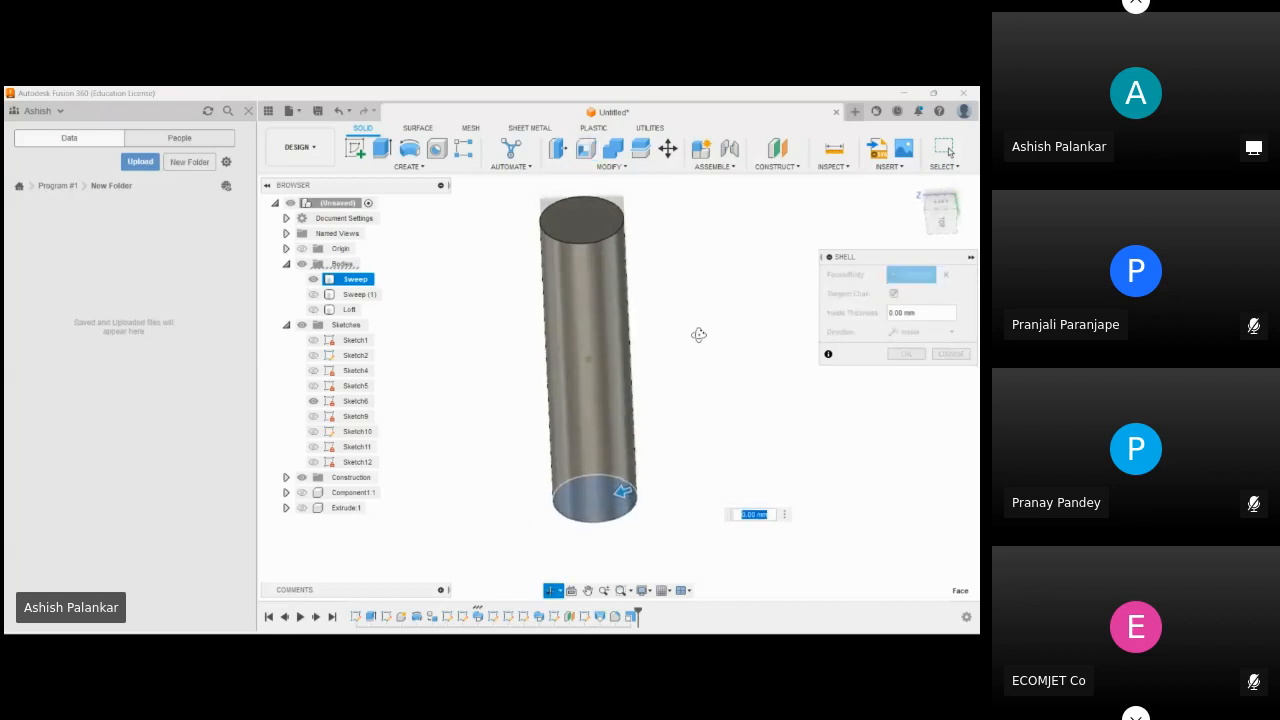
left_click(604, 226)
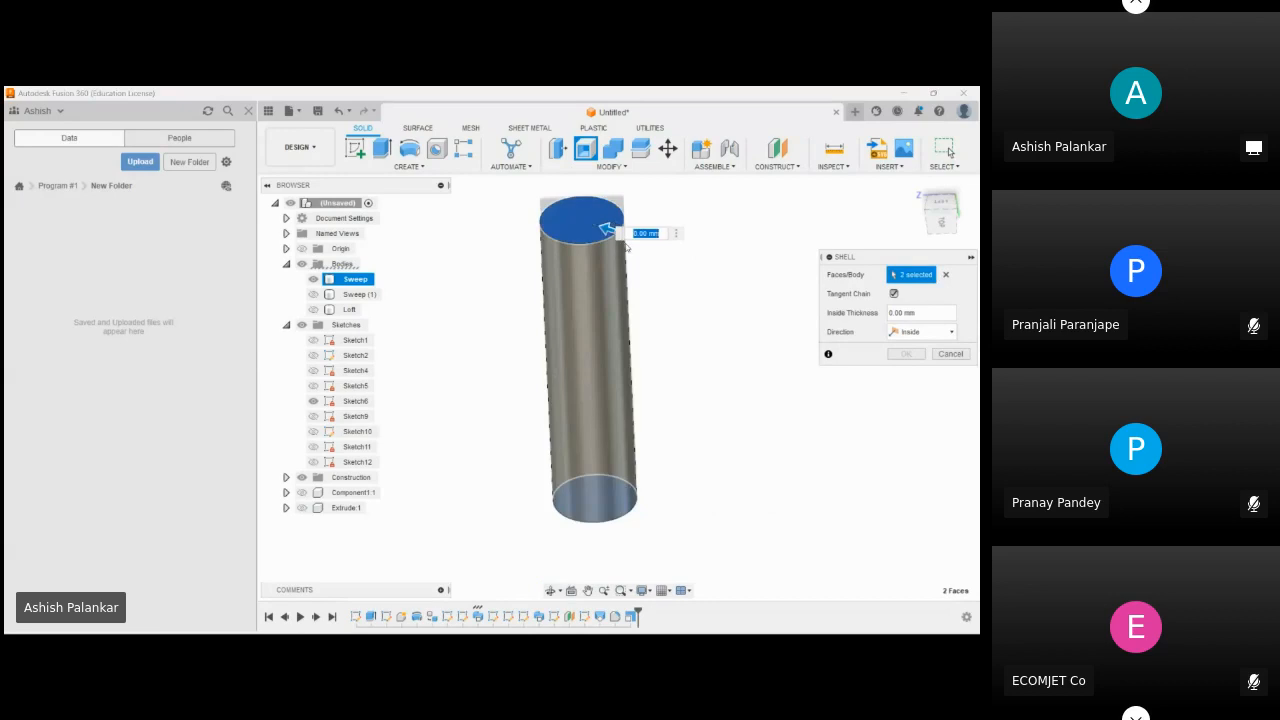
type("1")
scroll(620, 245, "up", 5)
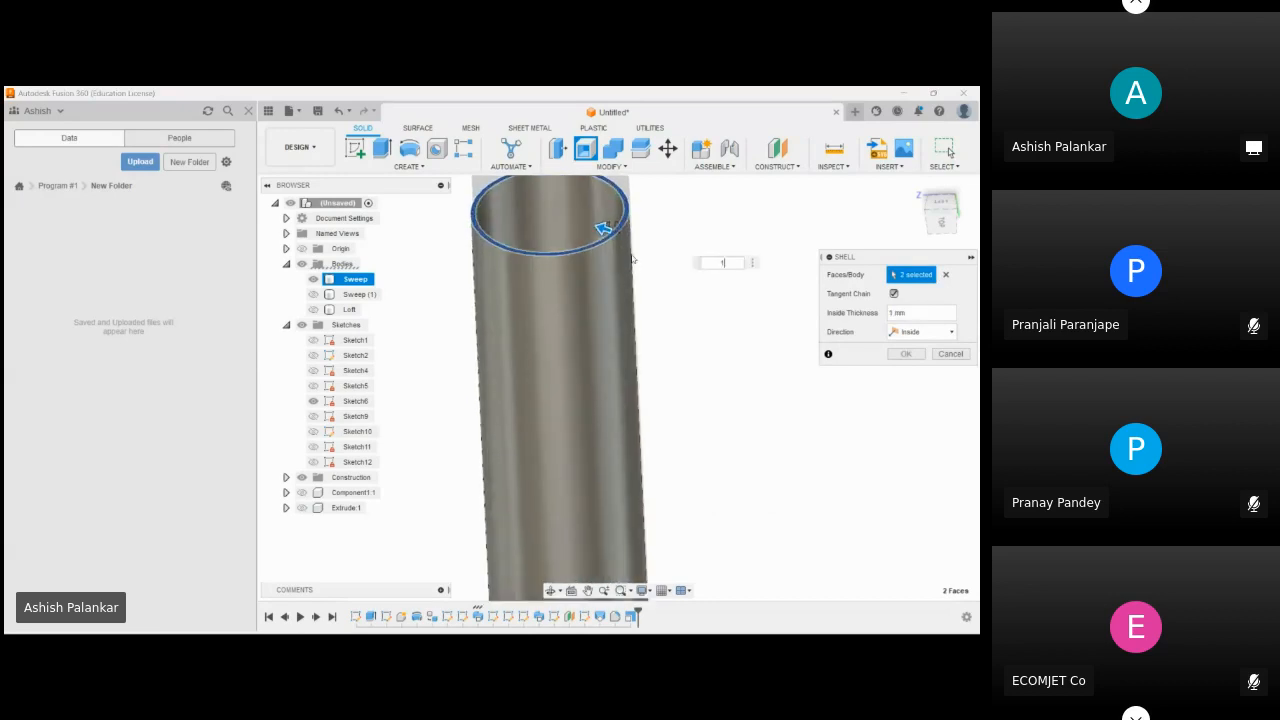
scroll(610, 250, "up", 5)
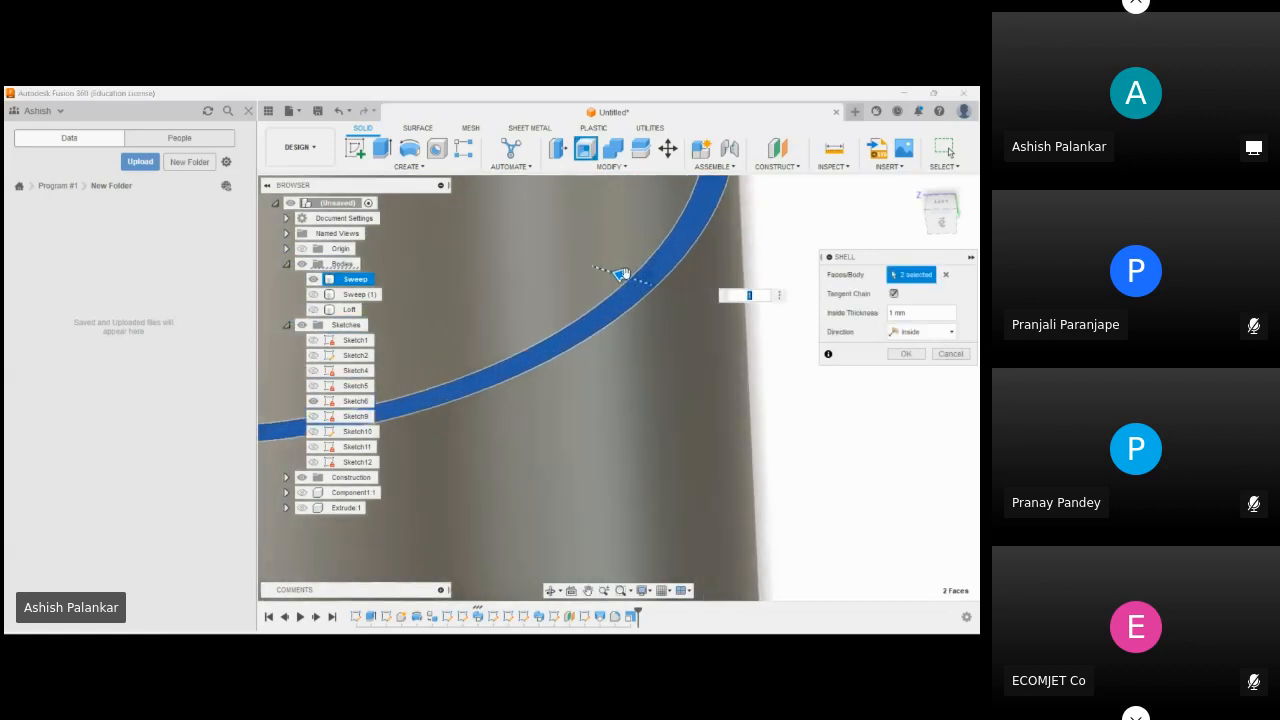
scroll(643, 293, "down", 2)
mouse_move(628, 283)
left_mouse_down()
mouse_move(608, 277)
mouse_move(623, 280)
left_mouse_up()
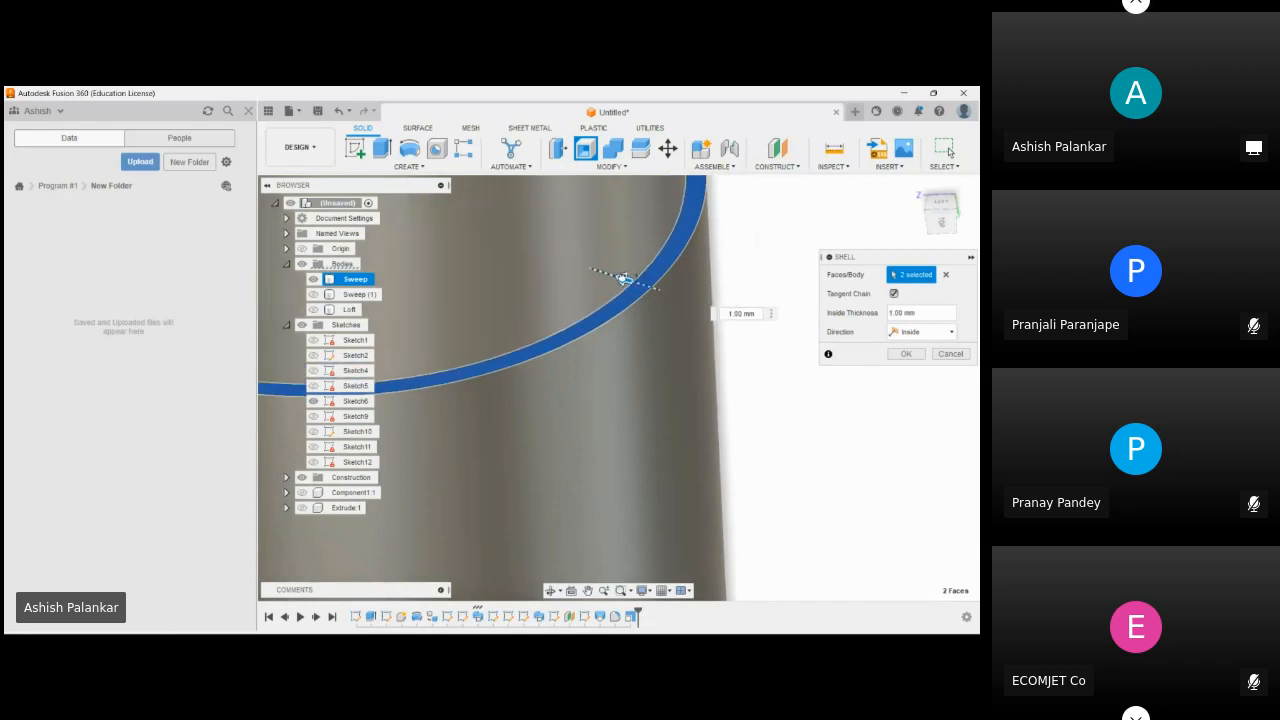
scroll(645, 375, "down", 3)
scroll(650, 425, "down", 2)
middle_click_drag(652, 572, 654, 405)
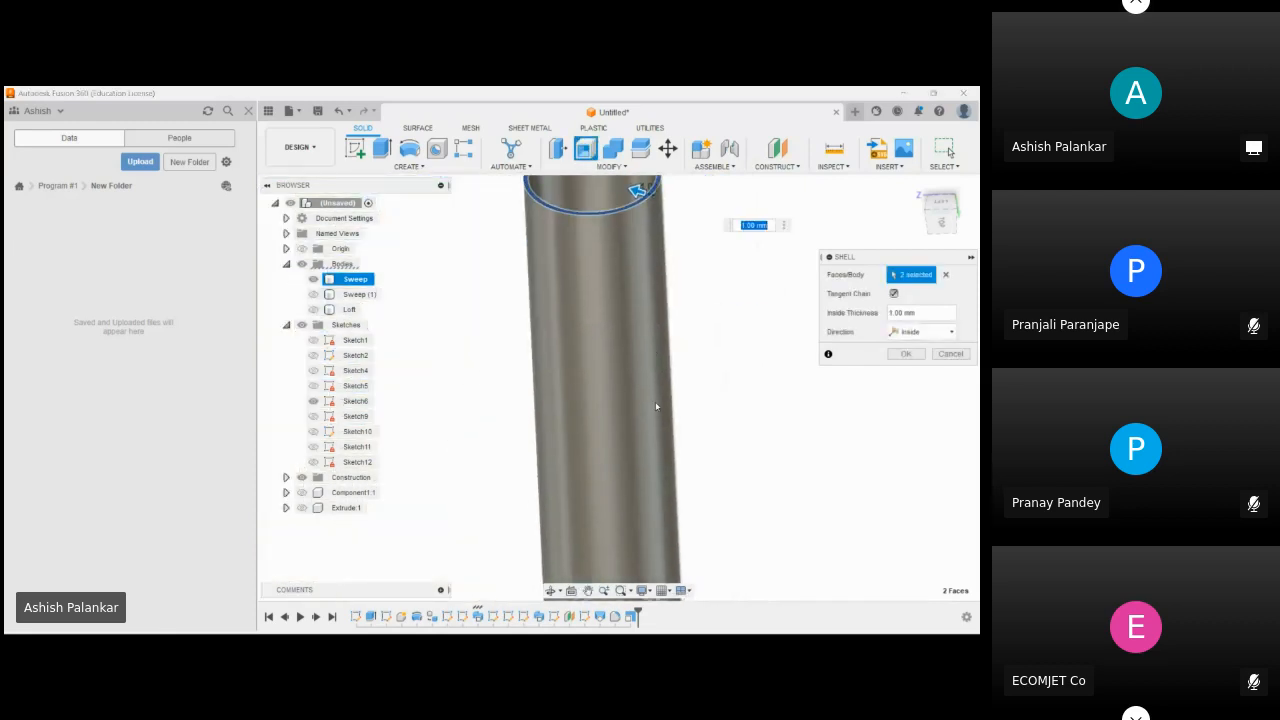
scroll(656, 412, "down", 3)
middle_click_drag(674, 497, 638, 345, "shift")
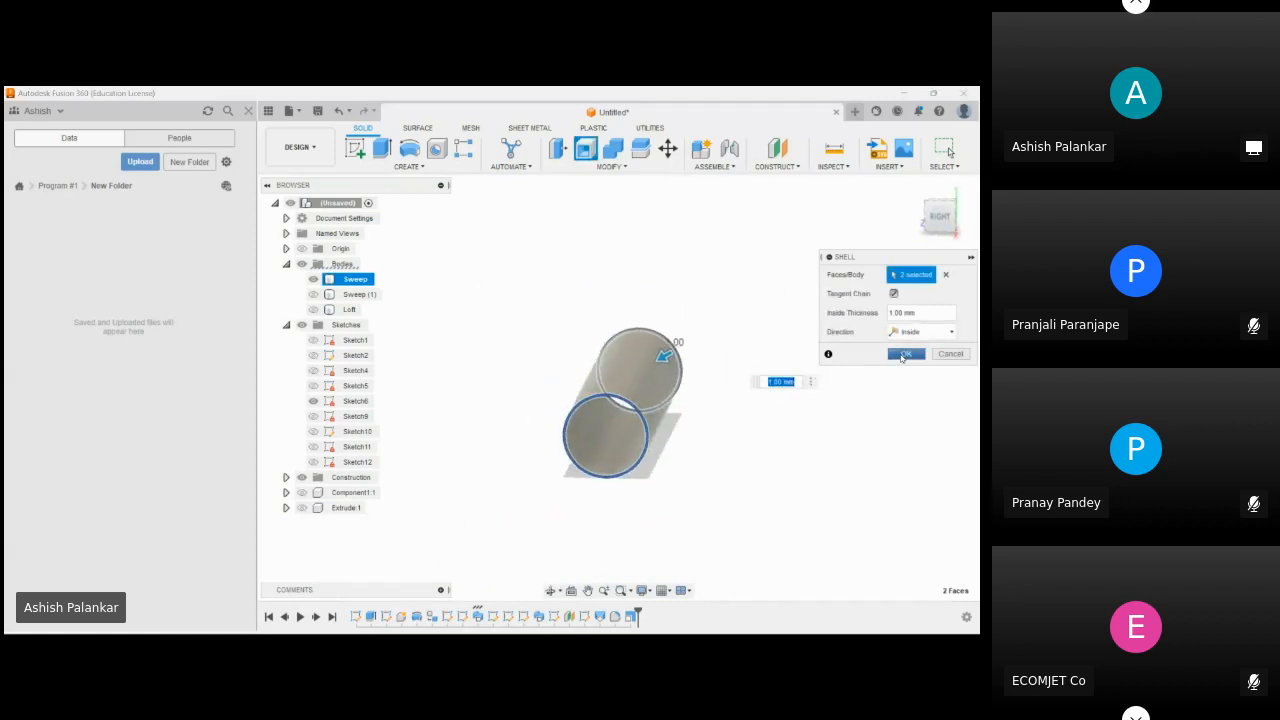
left_click(905, 355)
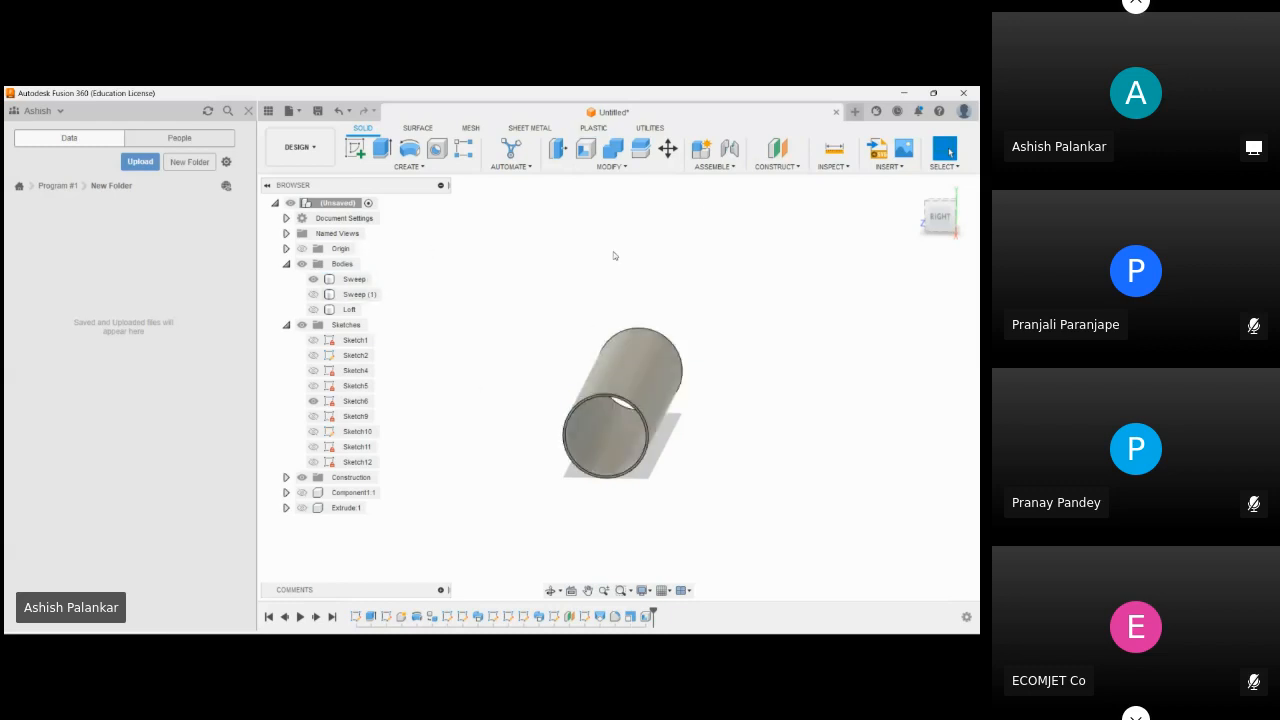
- Show the Sweep (1) body and combine it into the Sweep body with the Join operation
left_click(613, 165)
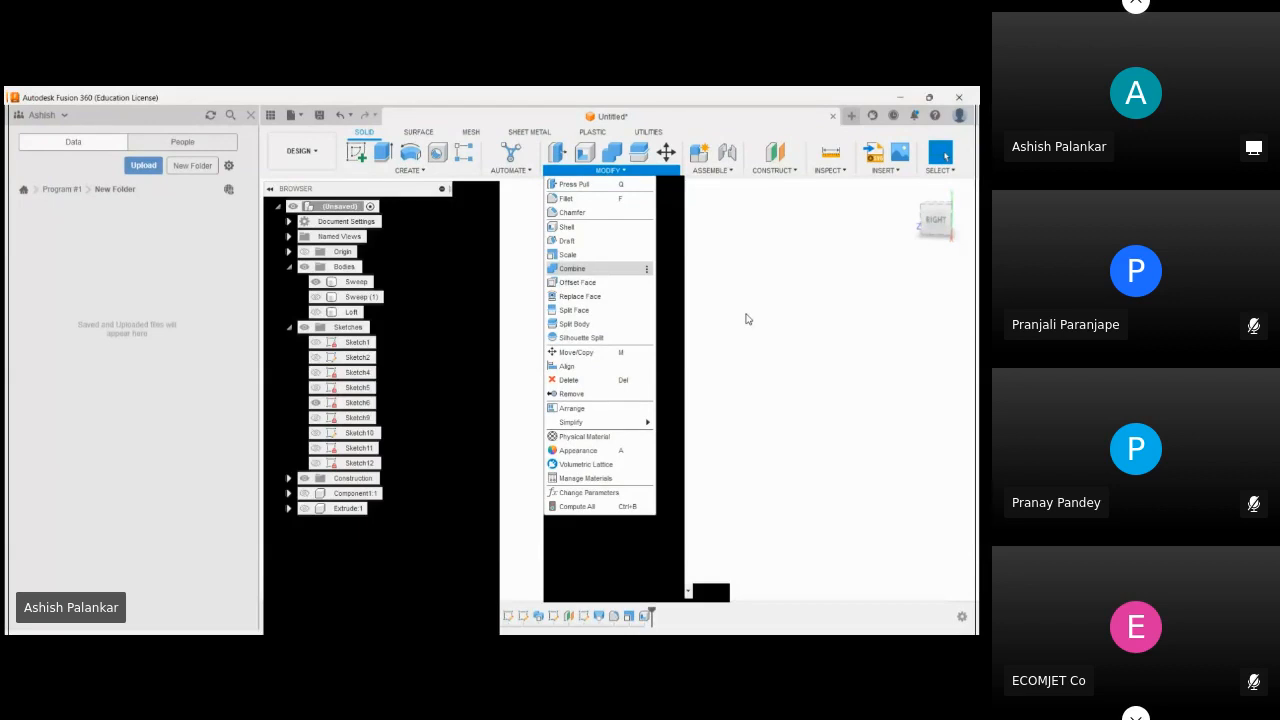
left_click(748, 319)
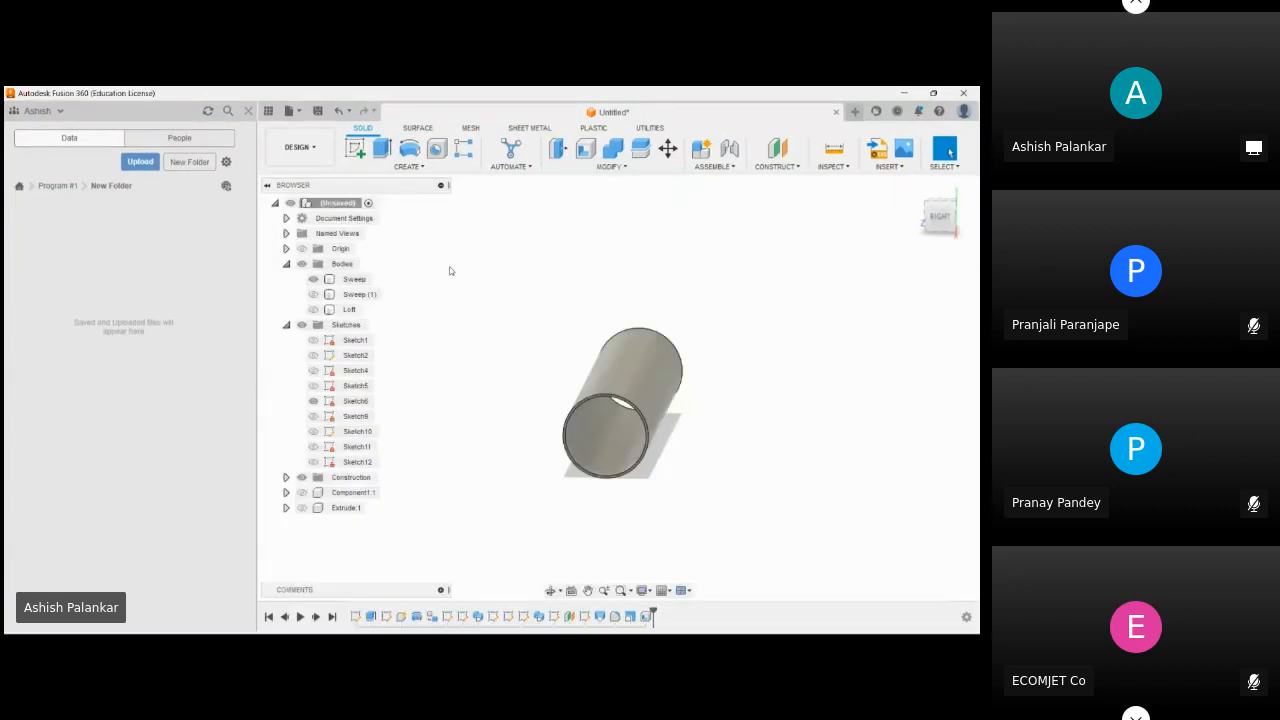
left_click(313, 295)
middle_click_drag(598, 392, 565, 392, "shift")
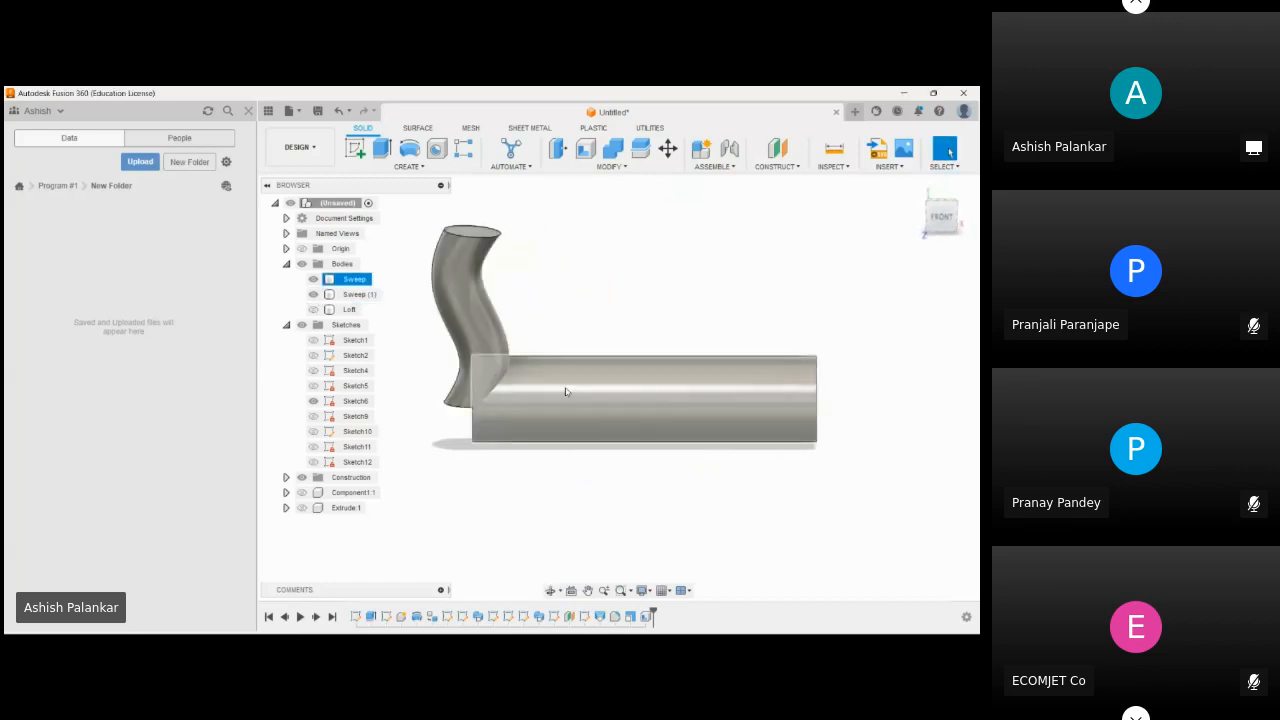
left_click(614, 168)
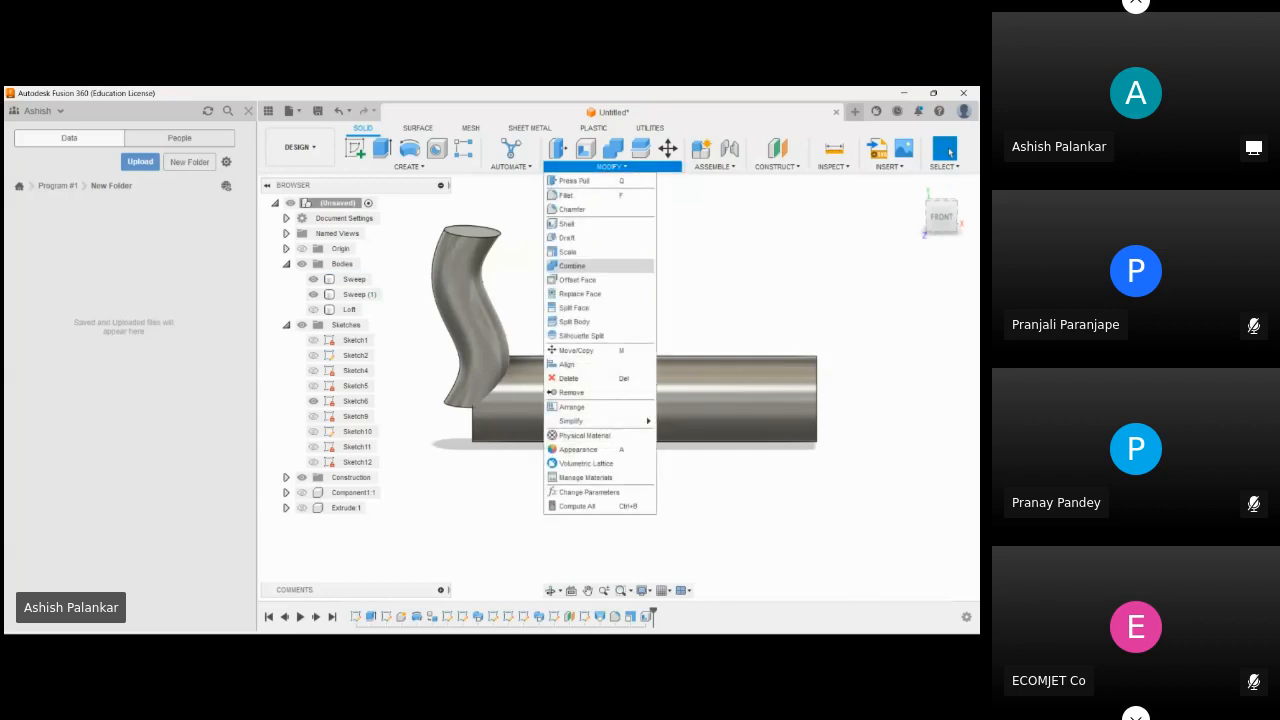
left_click(572, 268)
left_click(623, 383)
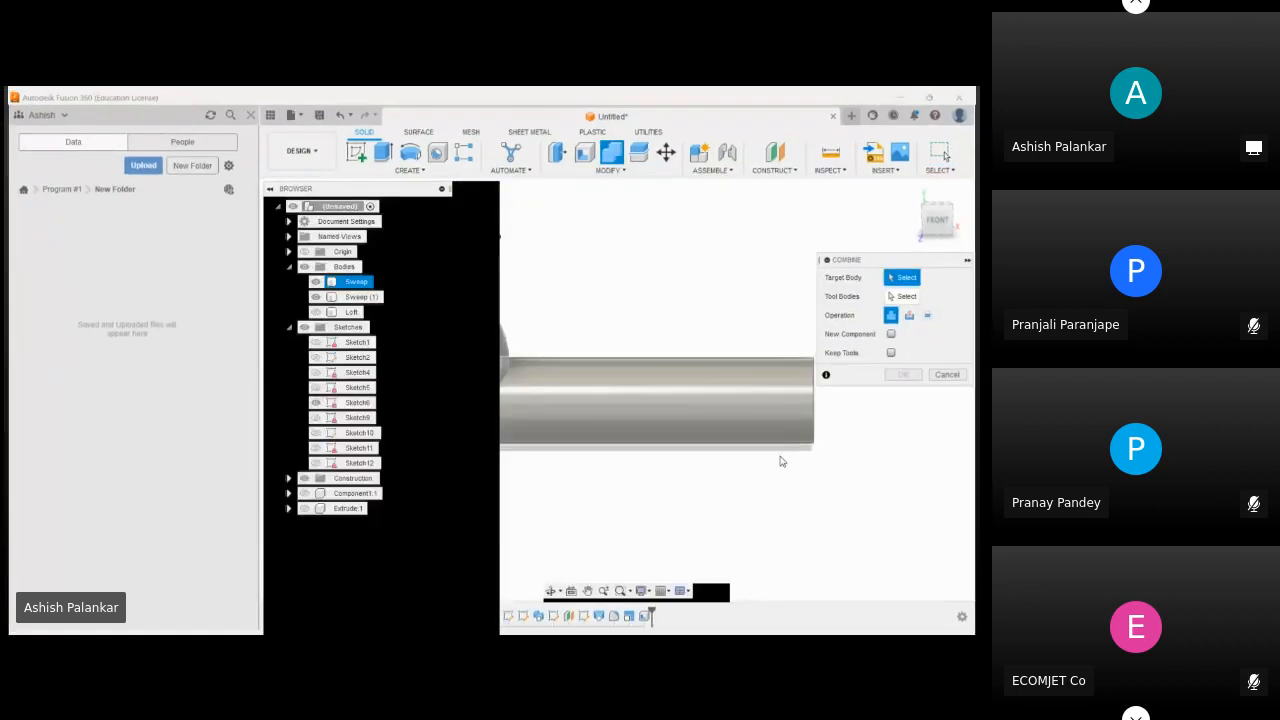
left_click(480, 294)
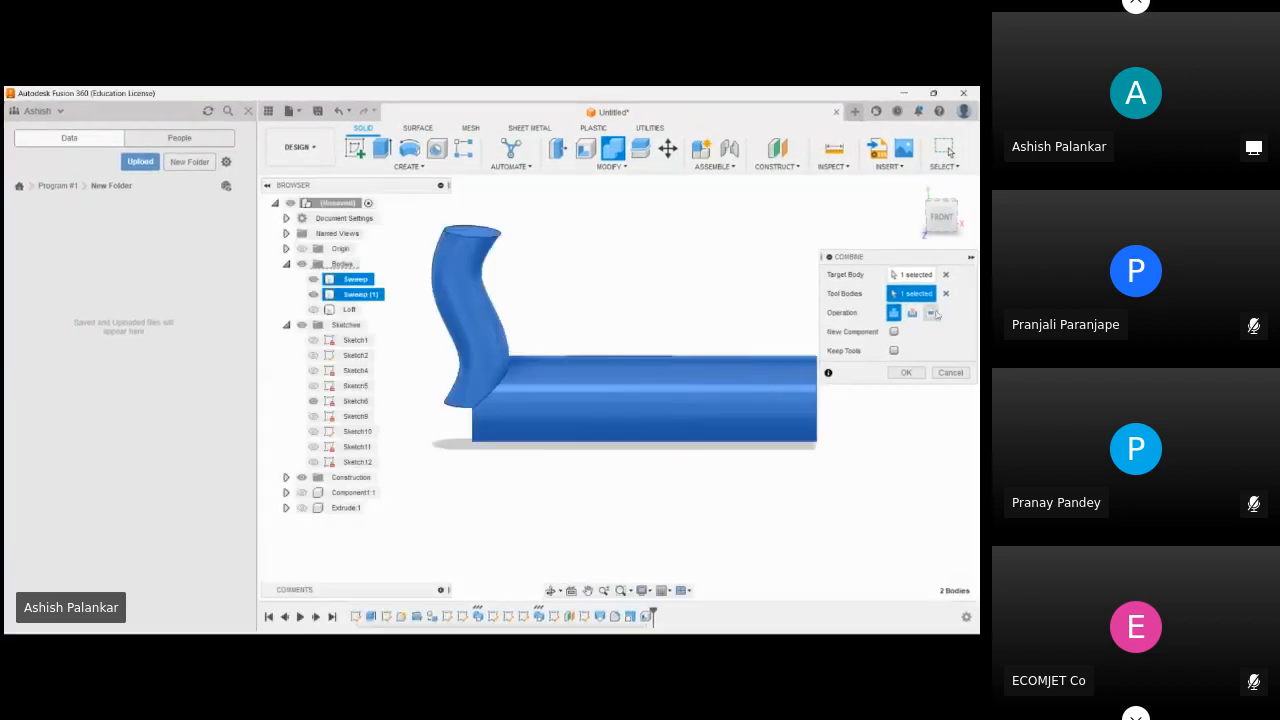
left_click(916, 373)
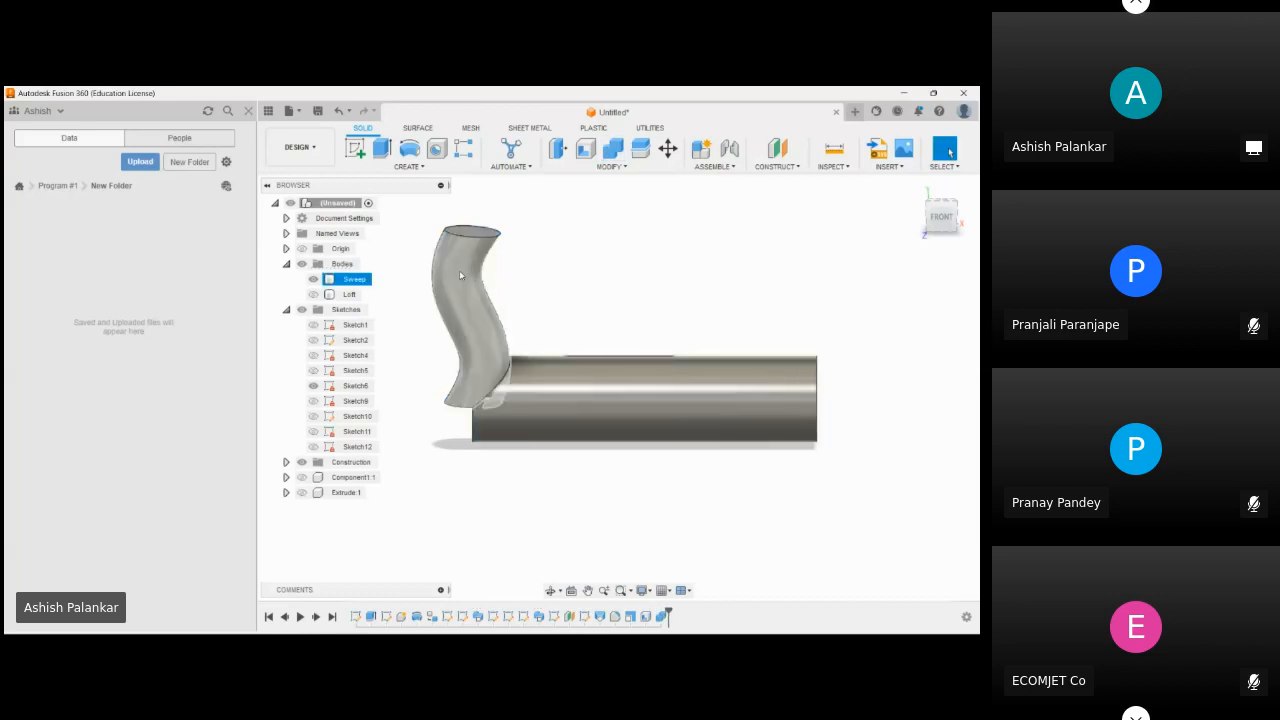
left_click(354, 279)
middle_click_drag(606, 357, 663, 347, "shift")
left_click(382, 288)
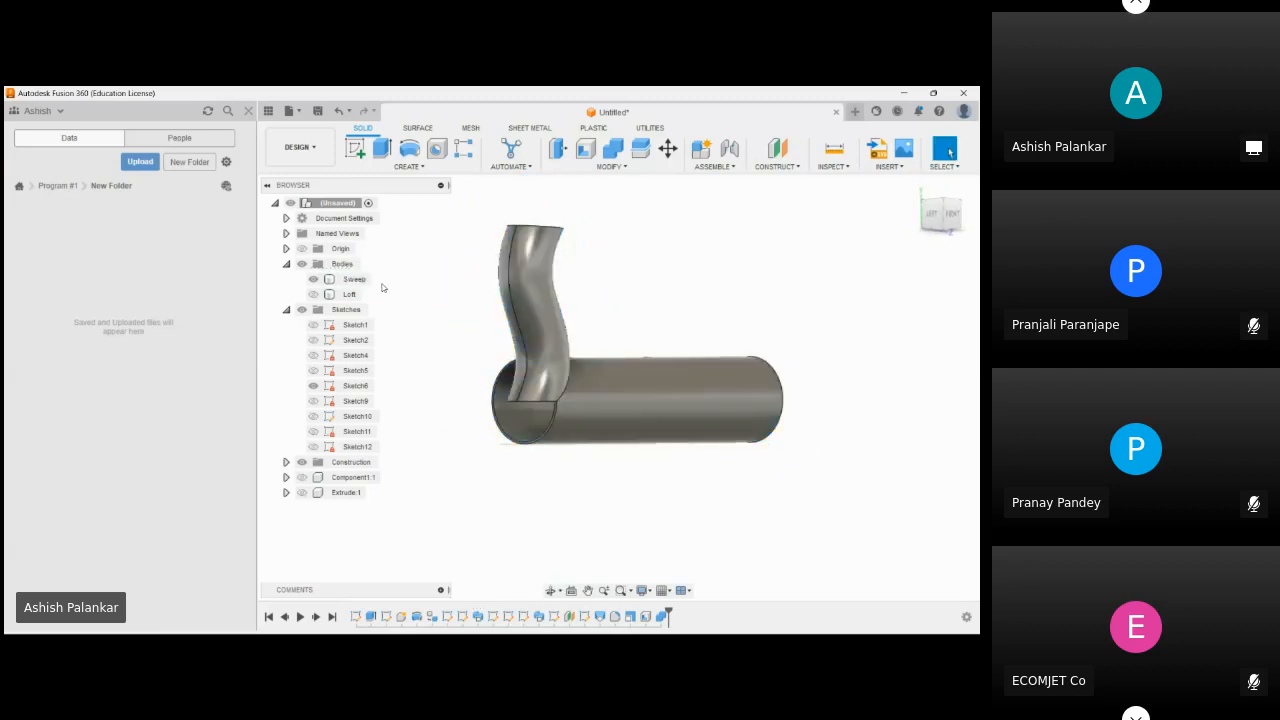
left_click(649, 168)
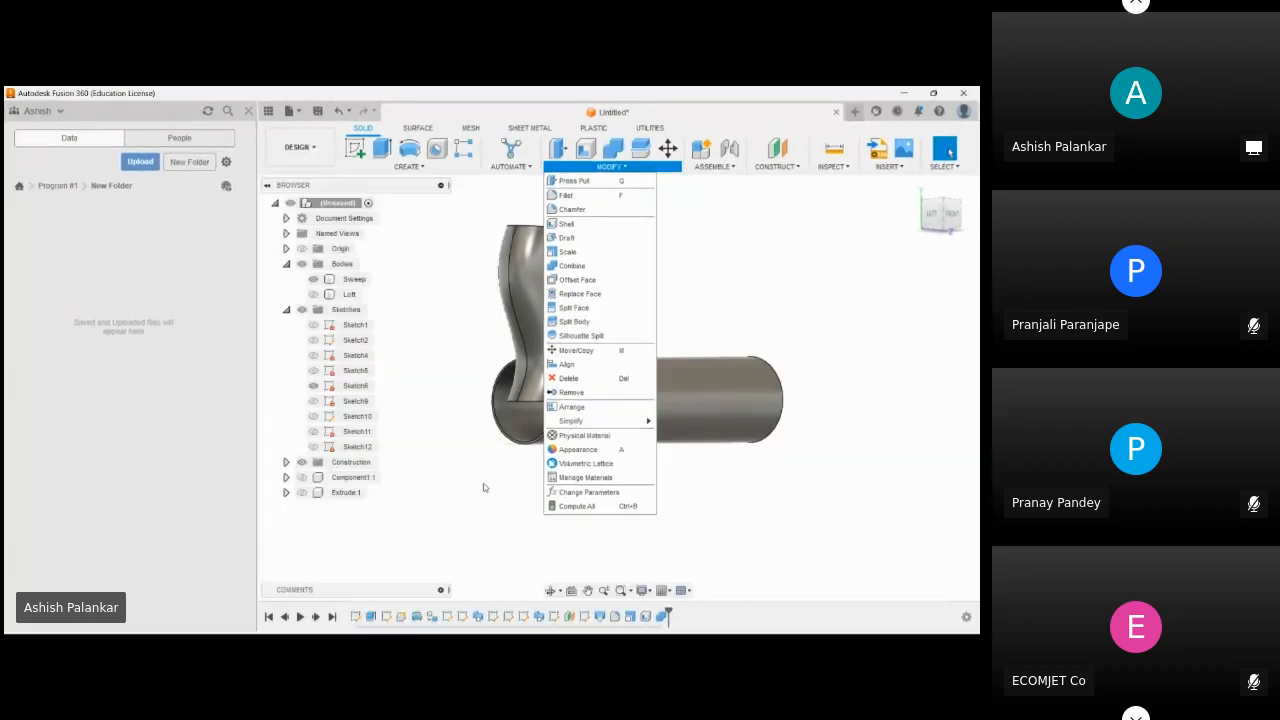
left_click(455, 448)
- Construct an offset plane -70 mm from the straight tube's open end face, cutting across the tube
middle_click_drag(457, 449, 488, 499, "shift")
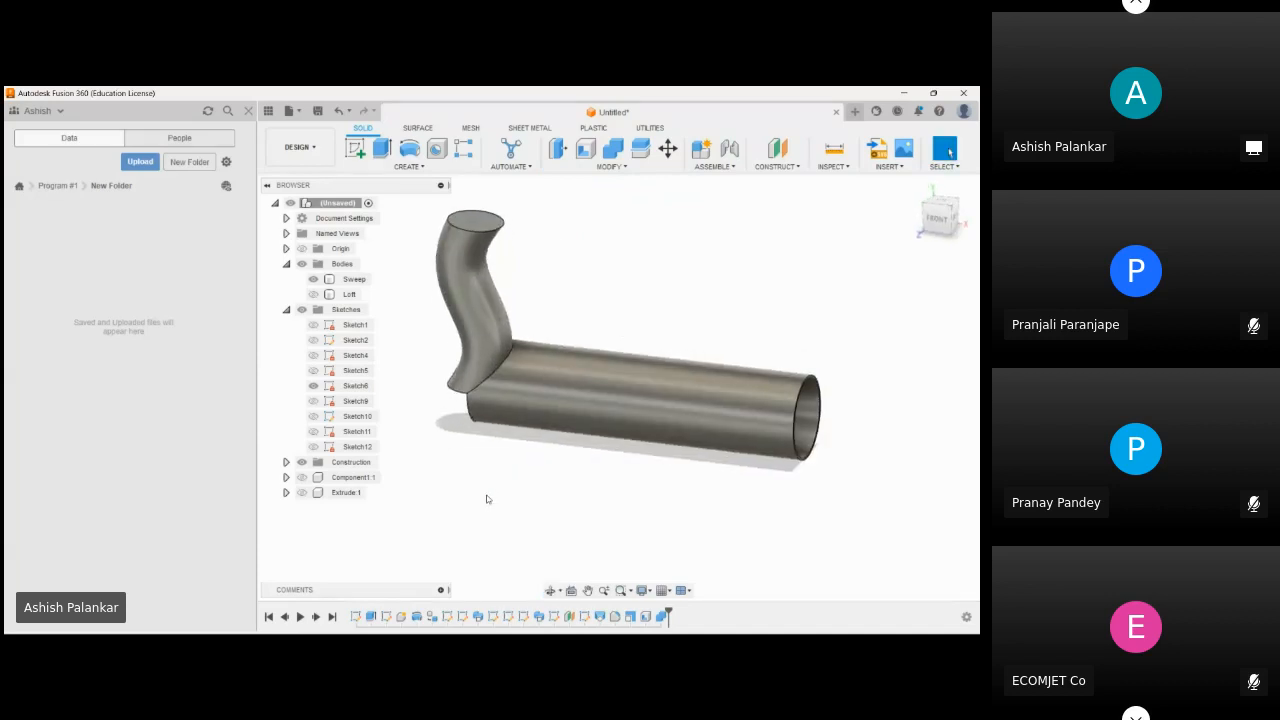
left_click(631, 369)
left_click(786, 166)
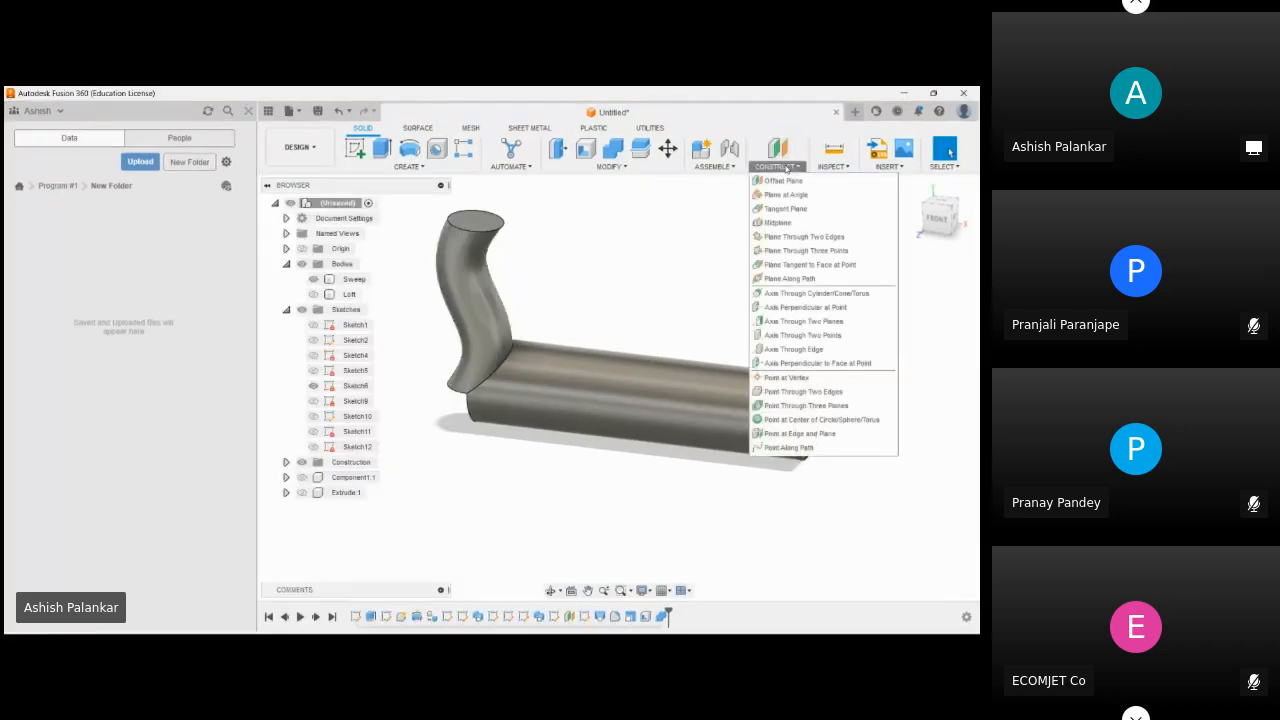
left_click(783, 180)
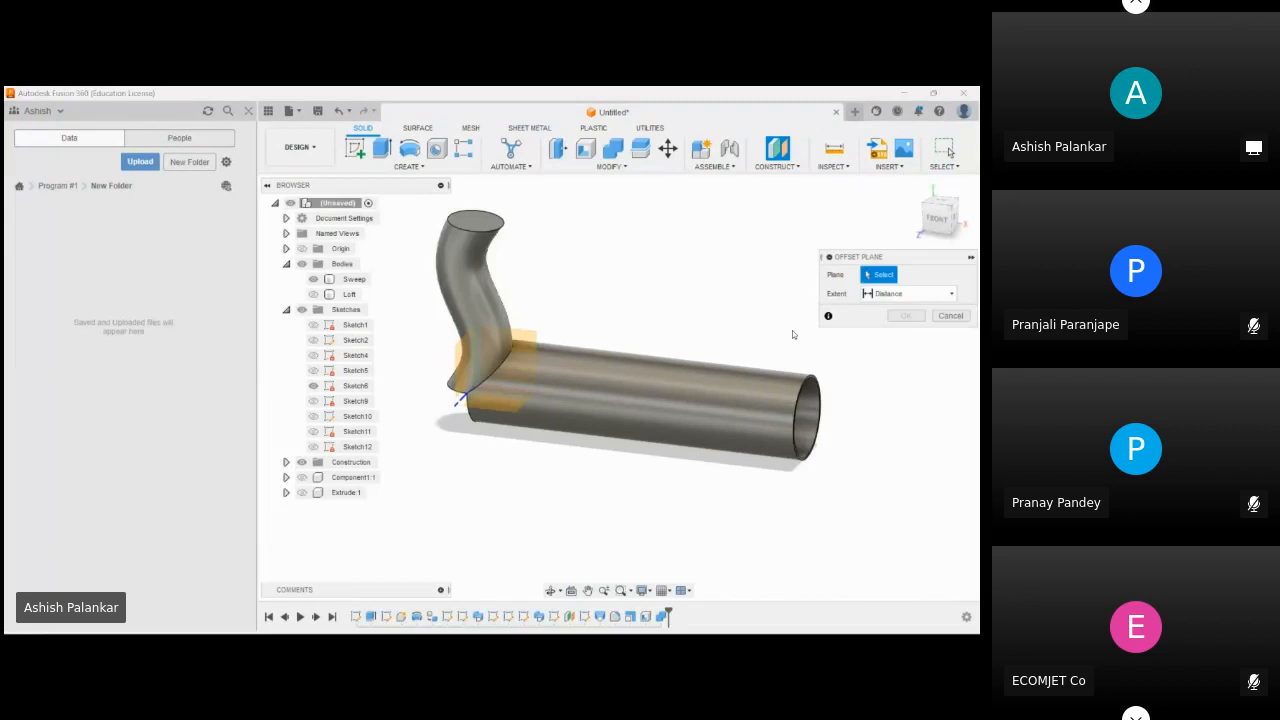
scroll(810, 407, "up", 2)
scroll(810, 382, "up", 3)
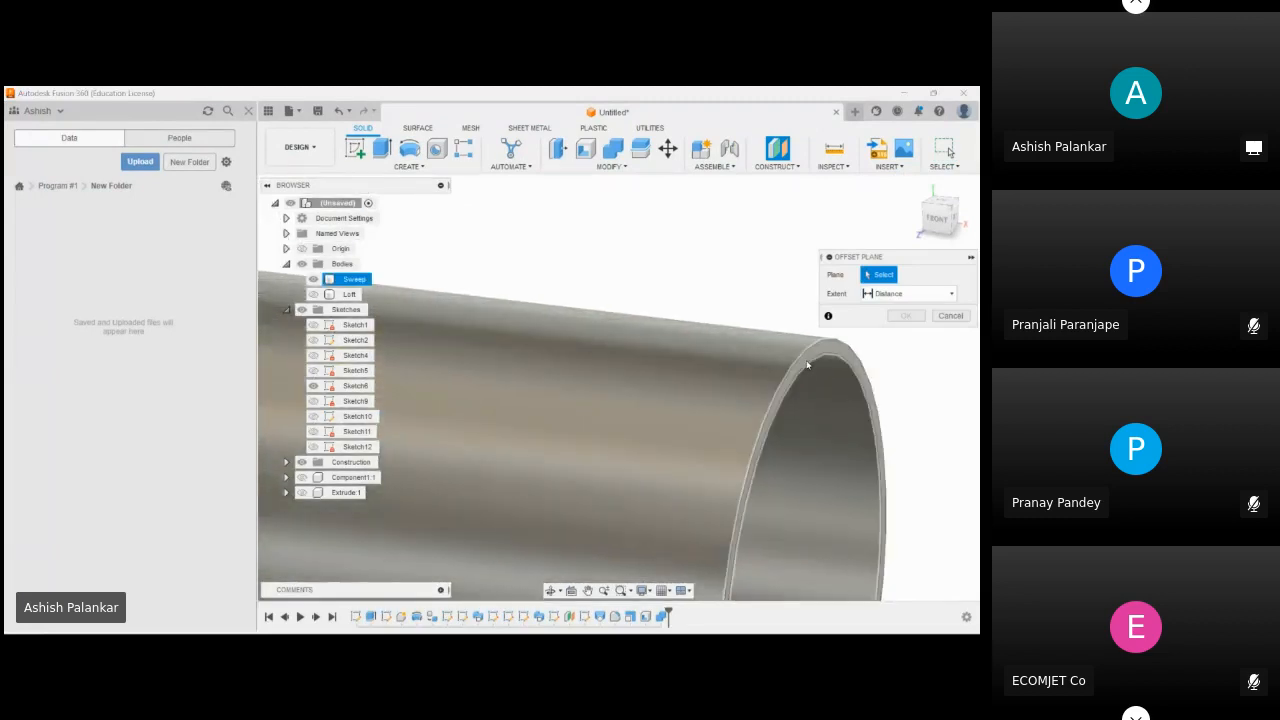
scroll(807, 363, "down", 5)
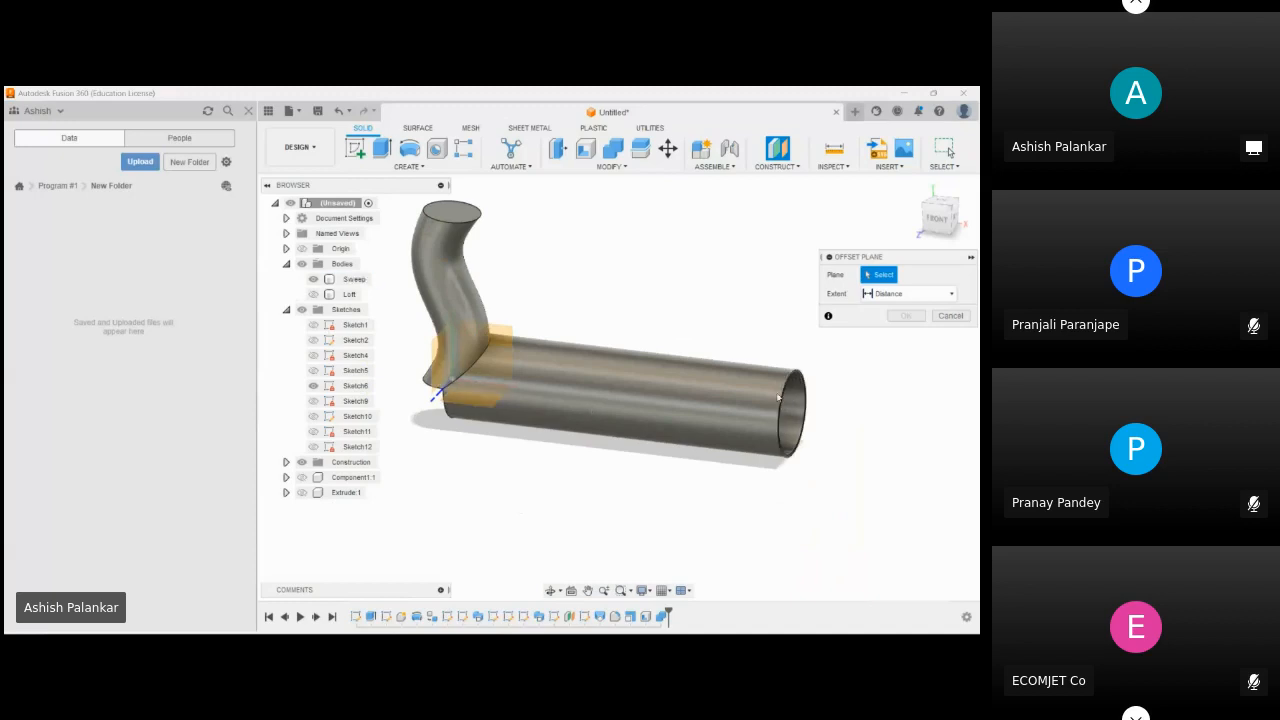
scroll(795, 385, "up", 2)
scroll(795, 385, "up", 3)
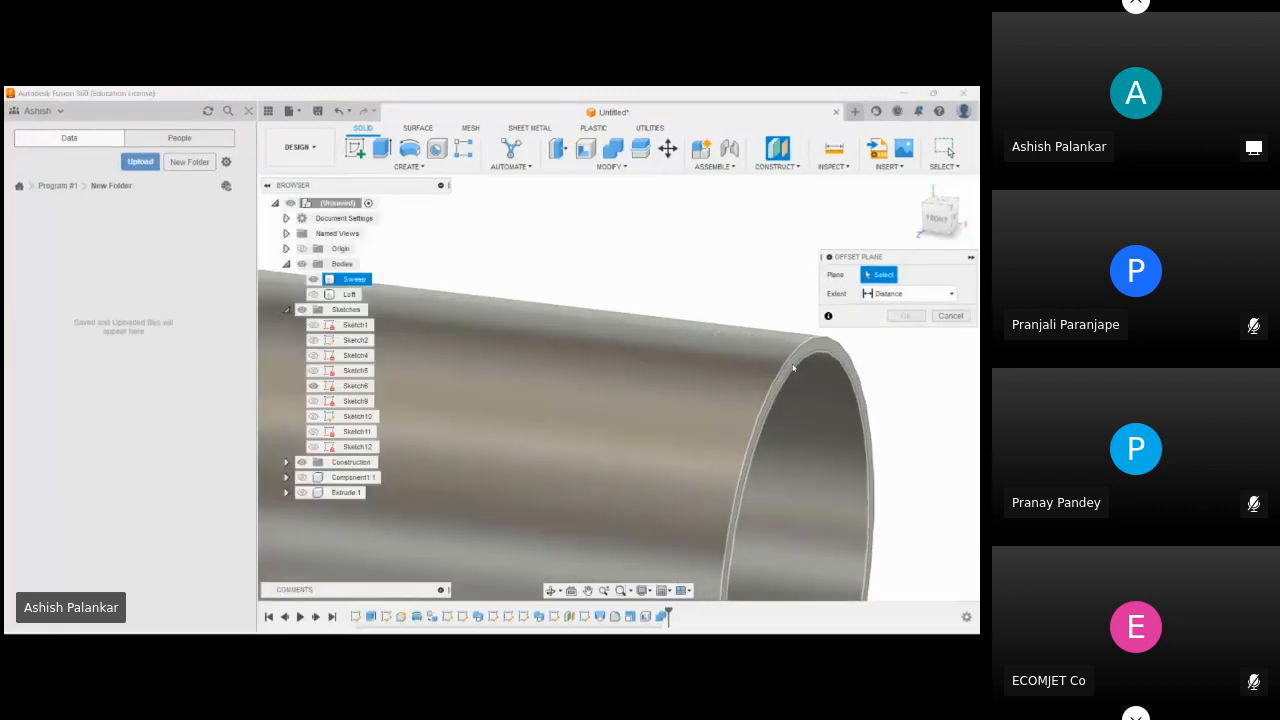
left_click(793, 369)
scroll(653, 362, "down", 5)
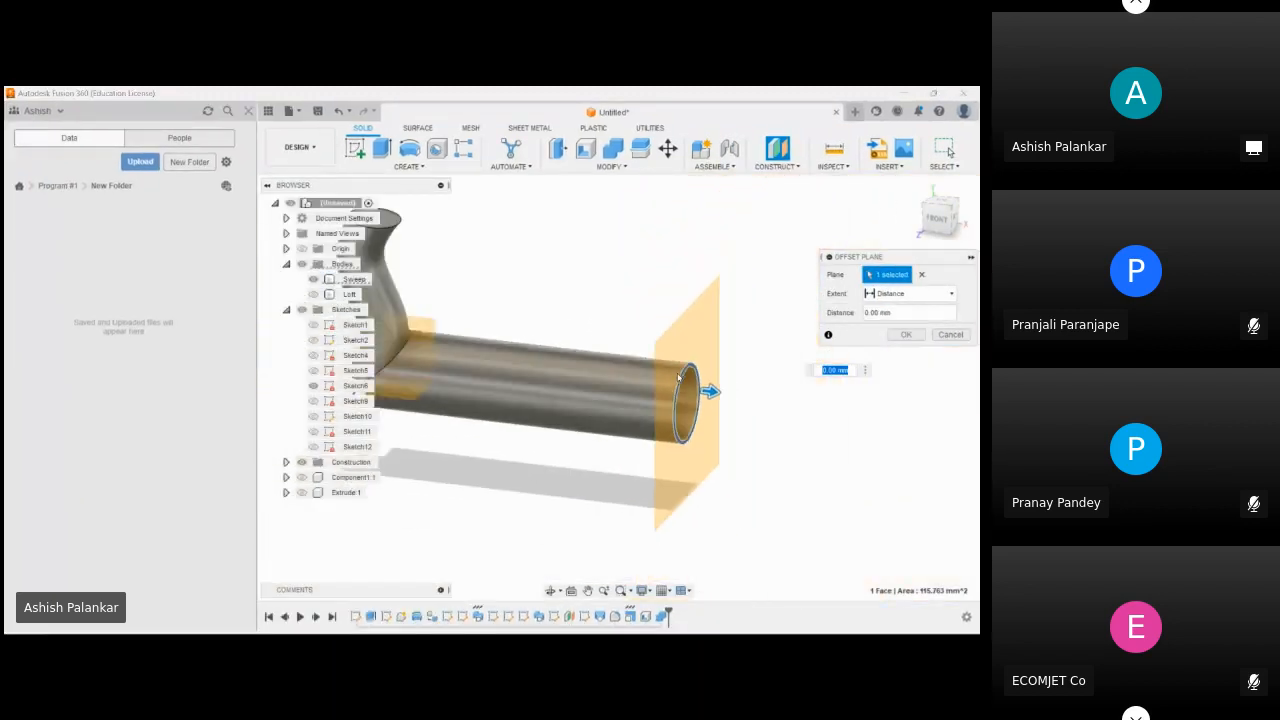
left_click_drag(707, 389, 580, 346)
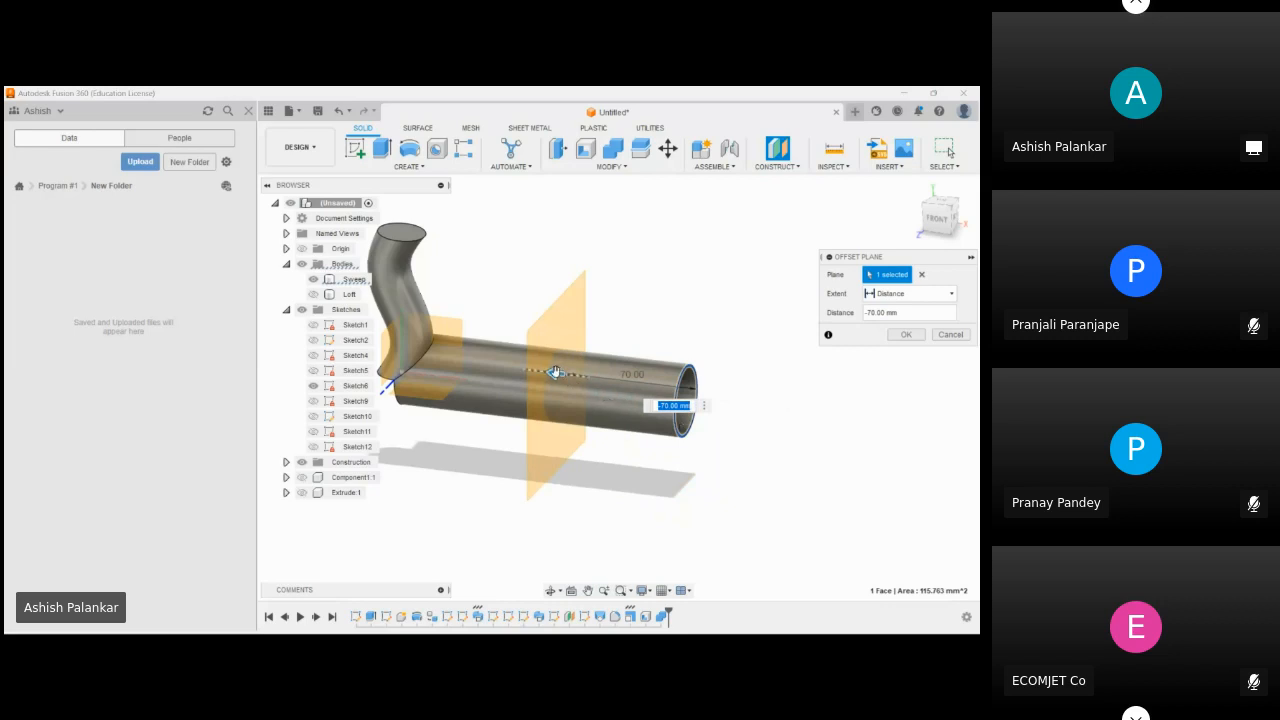
left_click_drag(555, 372, 846, 425)
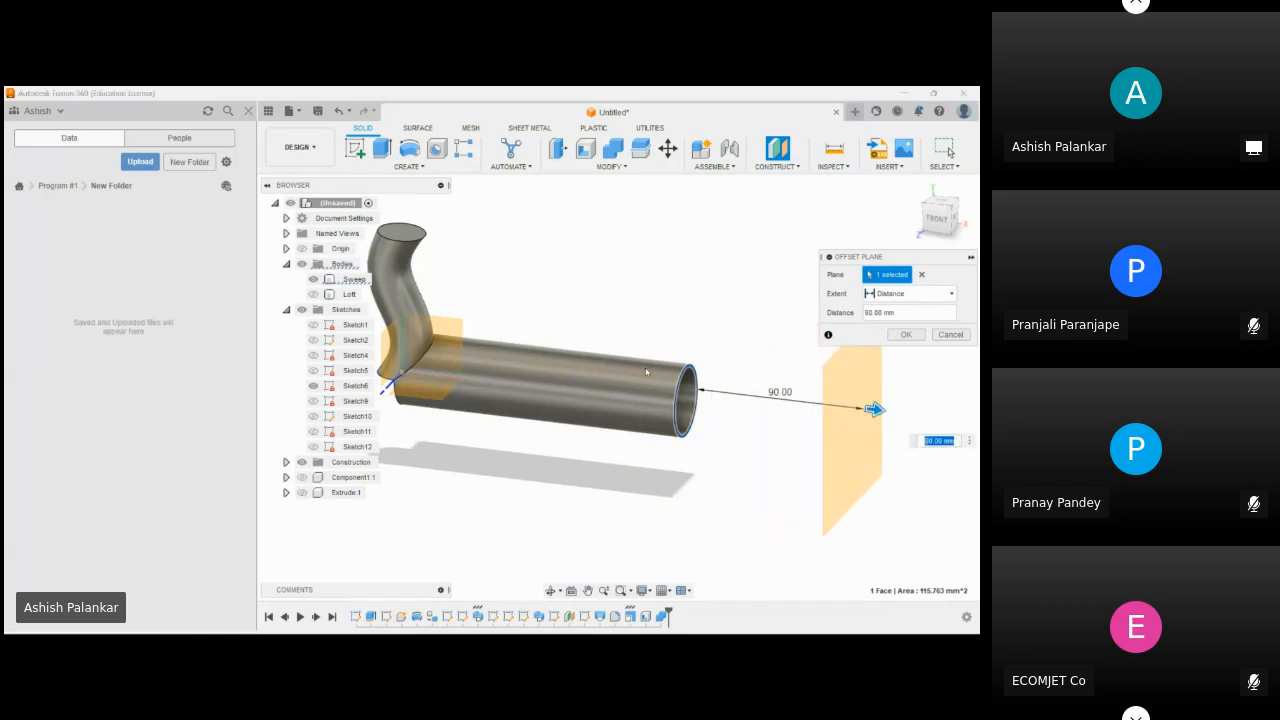
left_click_drag(871, 409, 572, 368)
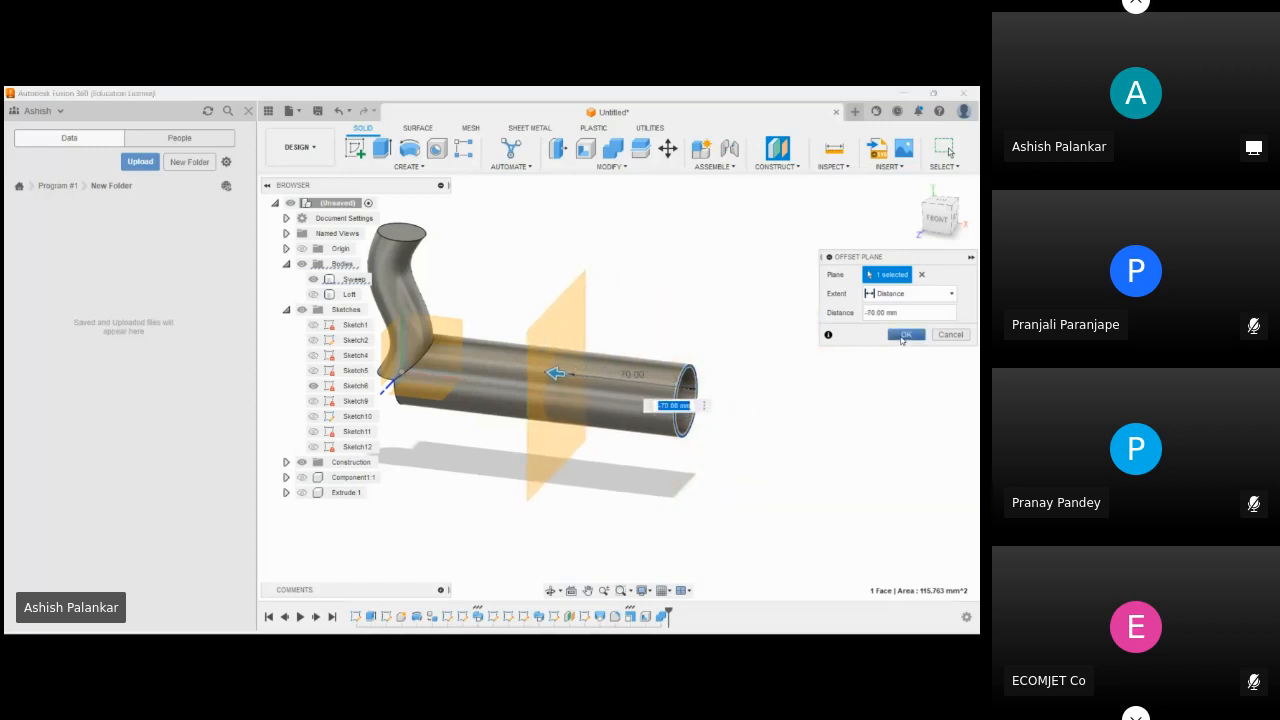
left_click(903, 335)
- Split the Sweep body with the offset construction plane that cuts across the straight tube
left_click(611, 166)
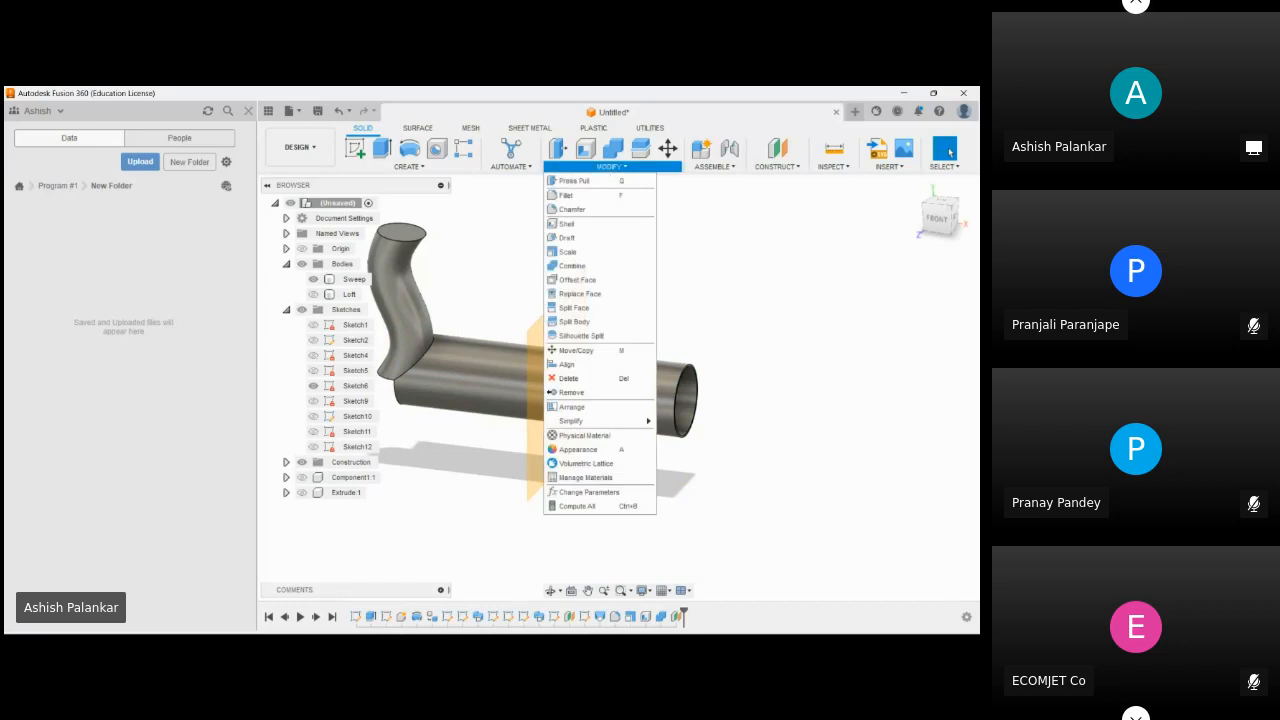
left_click(597, 321)
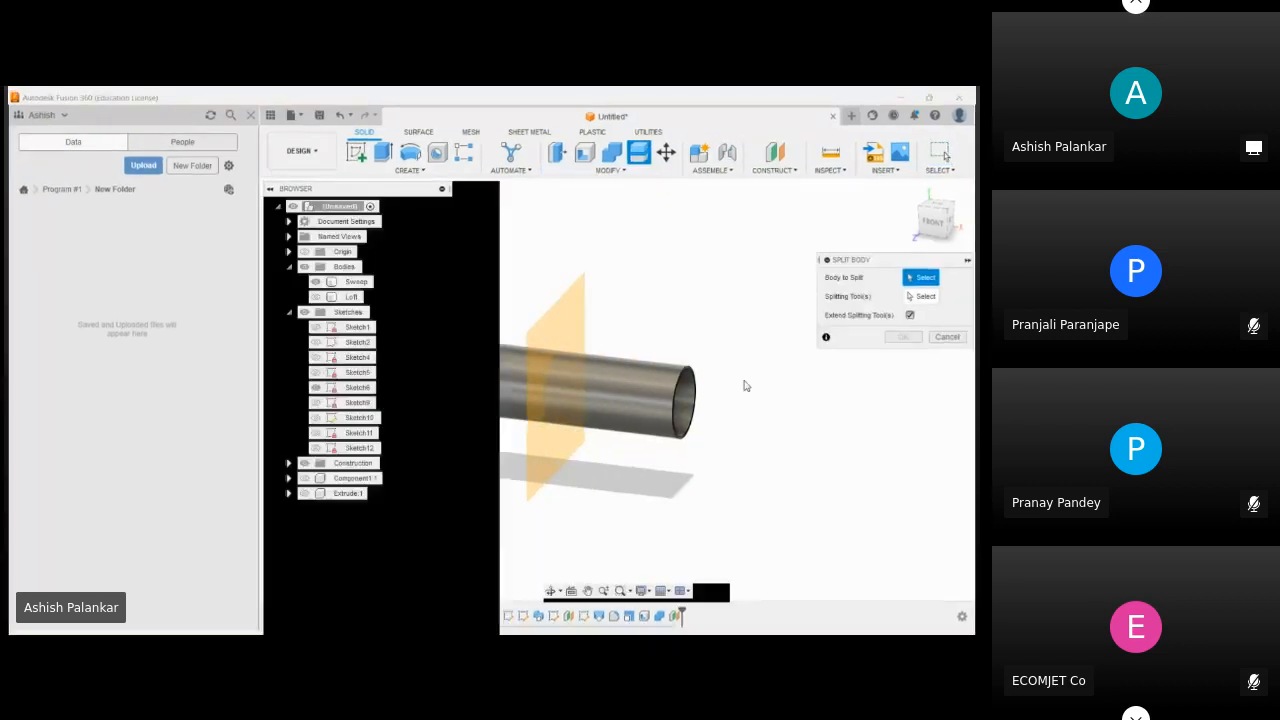
left_click(616, 367)
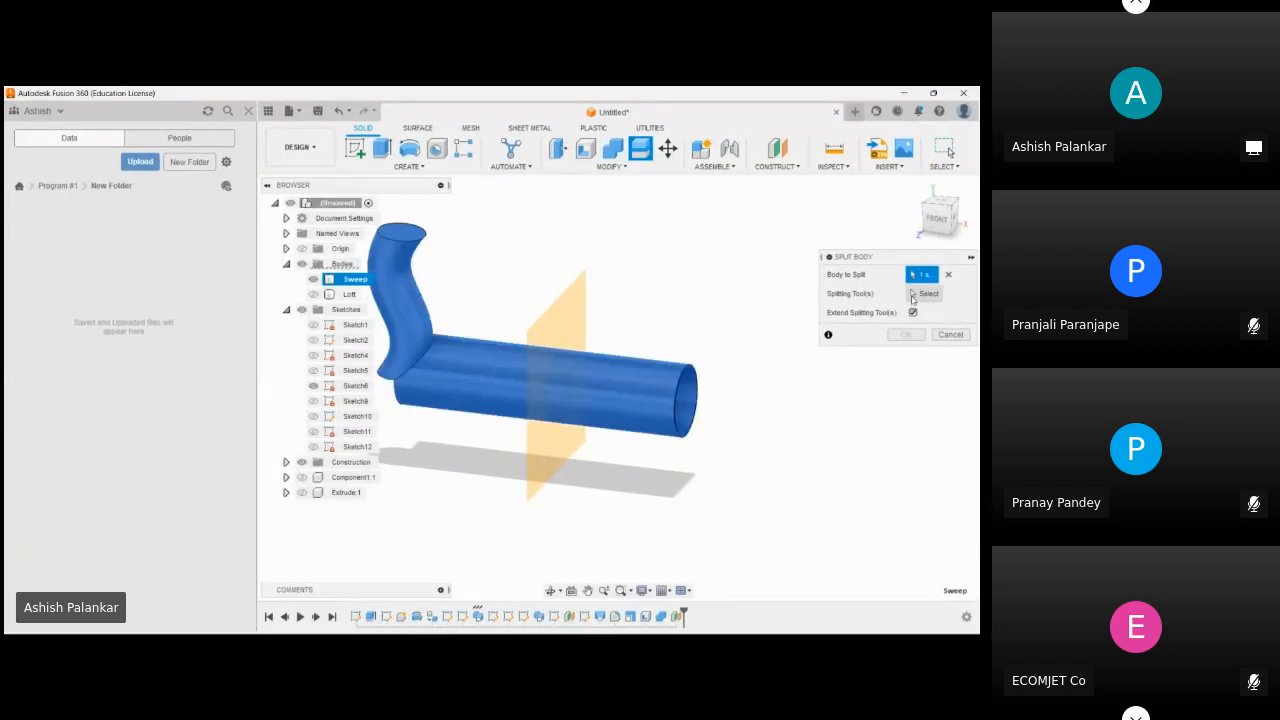
left_click(924, 294)
left_click(556, 390)
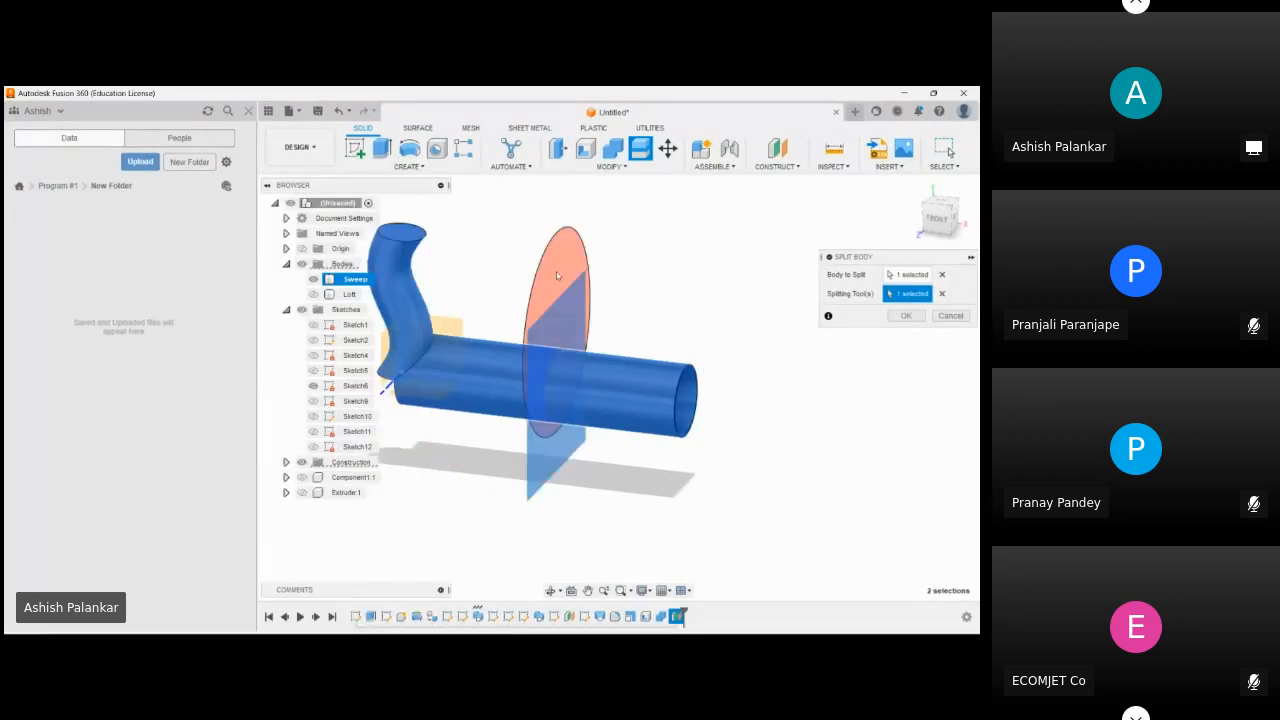
mouse_move(688, 352)
middle_mouse_down("shift")
mouse_move(711, 351)
mouse_move(720, 323)
mouse_move(636, 330)
mouse_move(690, 338)
middle_mouse_up("shift")
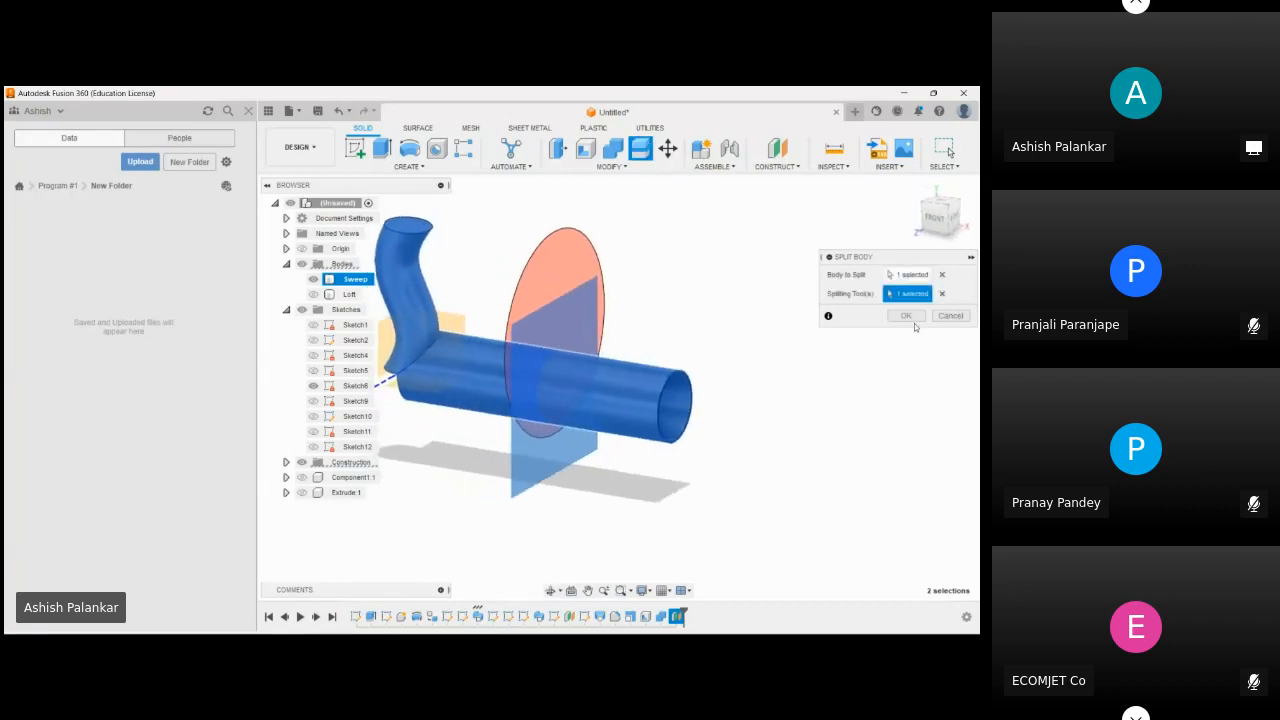
left_click(913, 320)
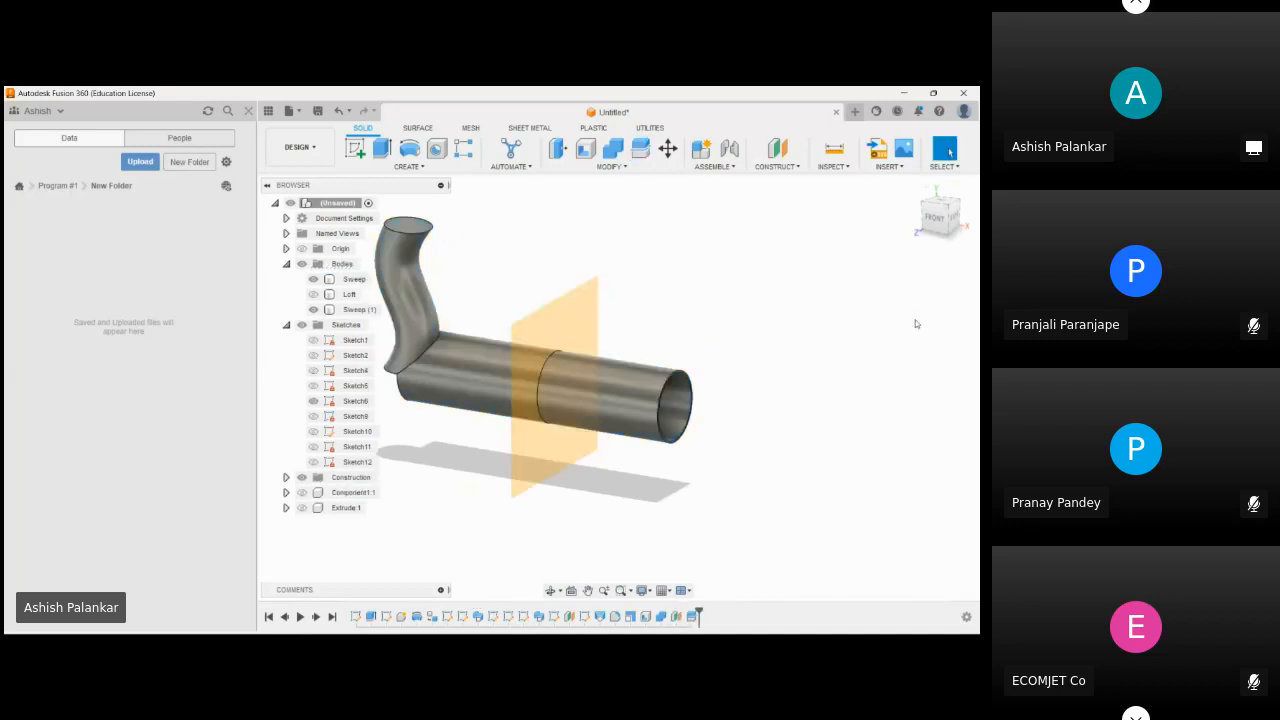
- Expand the Construction folder and hide Plane2, keeping Plane1 hidden
left_click(286, 477)
left_click(344, 494)
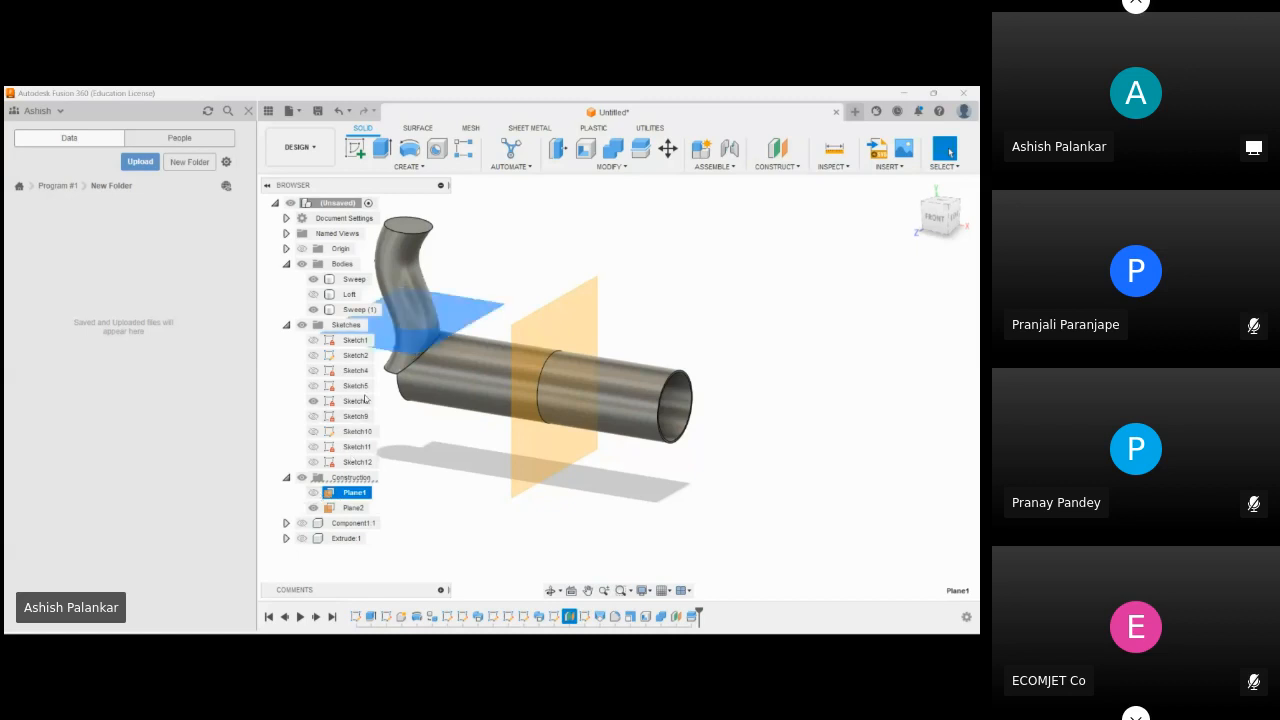
left_click(314, 494)
left_click(314, 494)
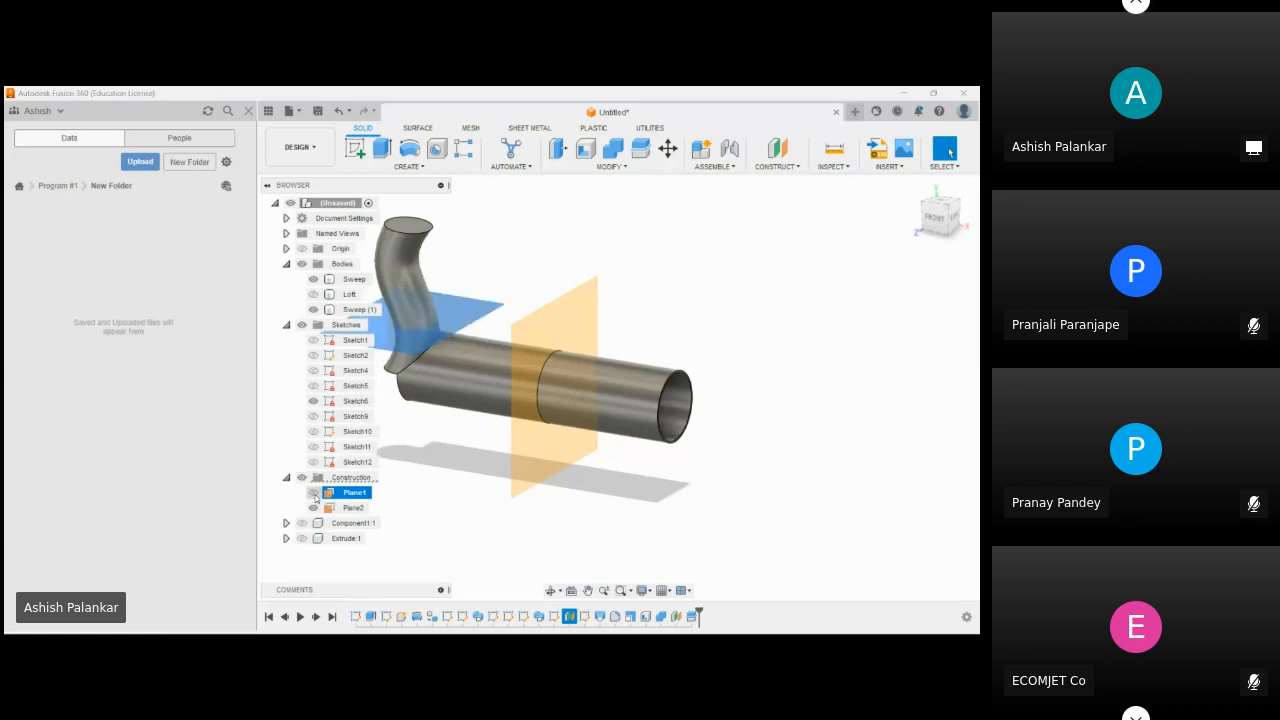
left_click(314, 508)
scroll(501, 457, "down", 1)
middle_click_drag(501, 457, 539, 476)
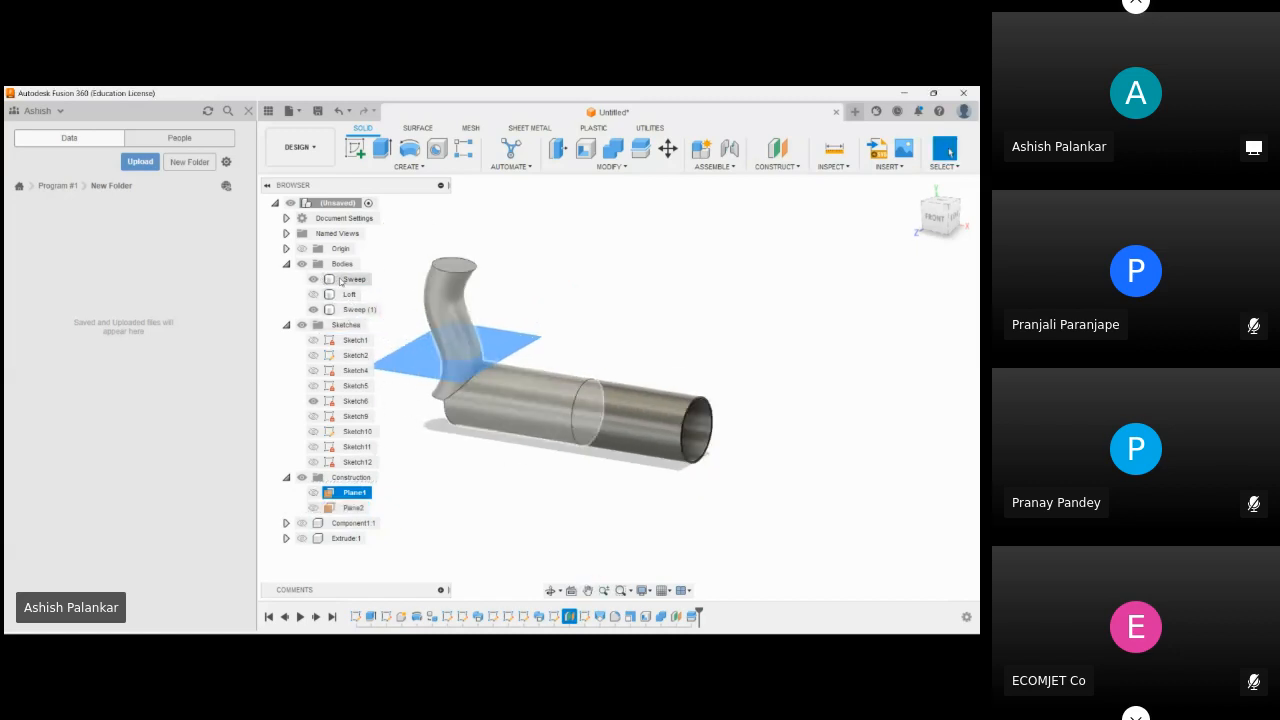
- Examine the split result by highlighting the Sweep and Sweep (1) bodies in turn and toggling the visibility of Sweep (1)
left_click(344, 280)
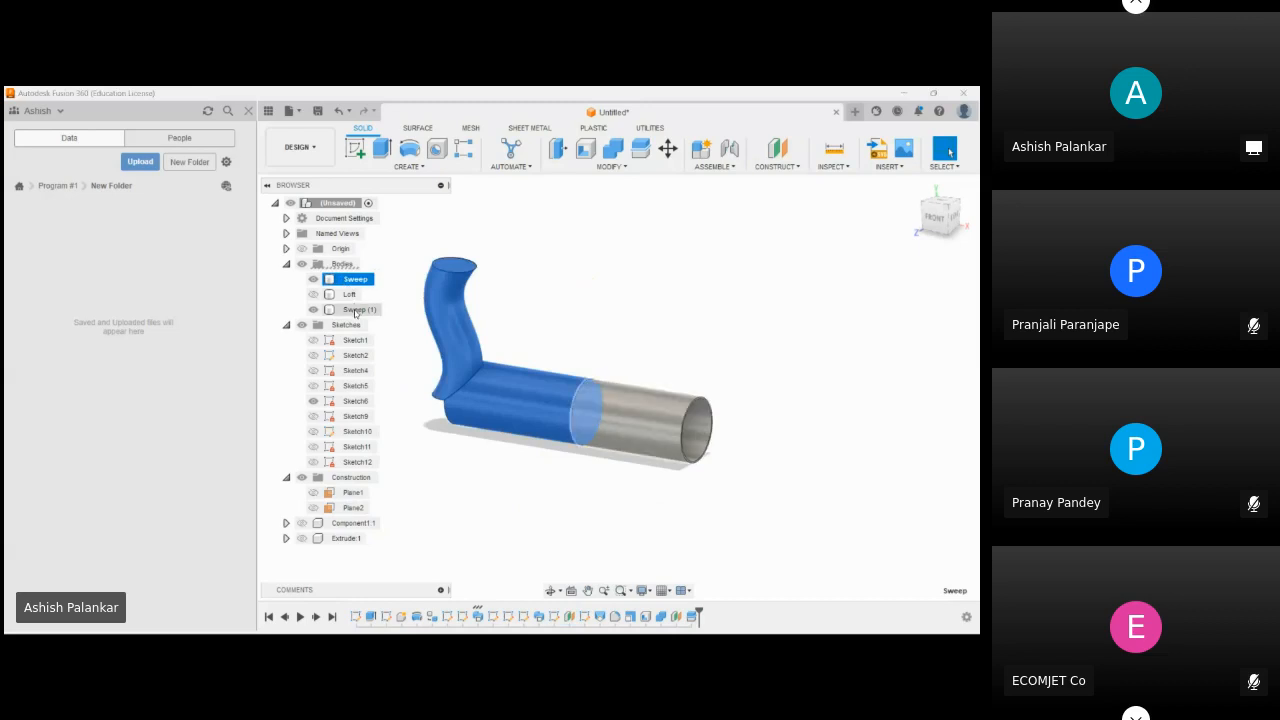
left_click(355, 311)
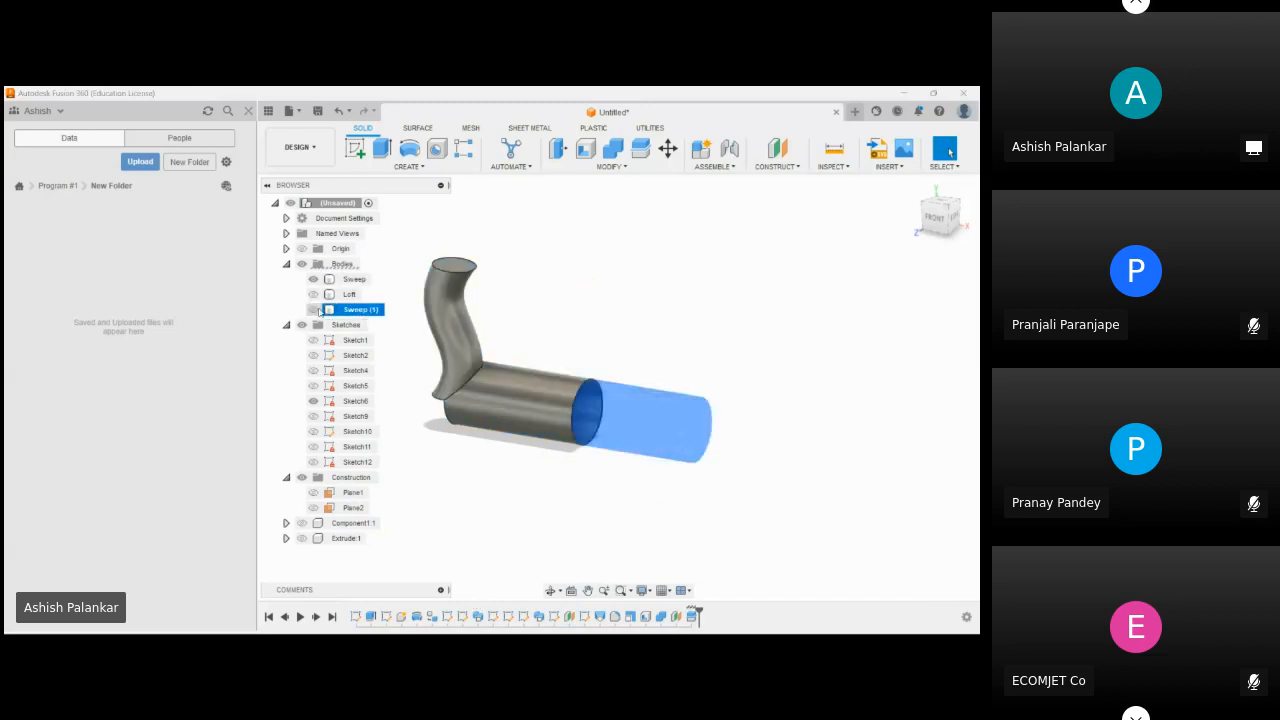
left_click(416, 374)
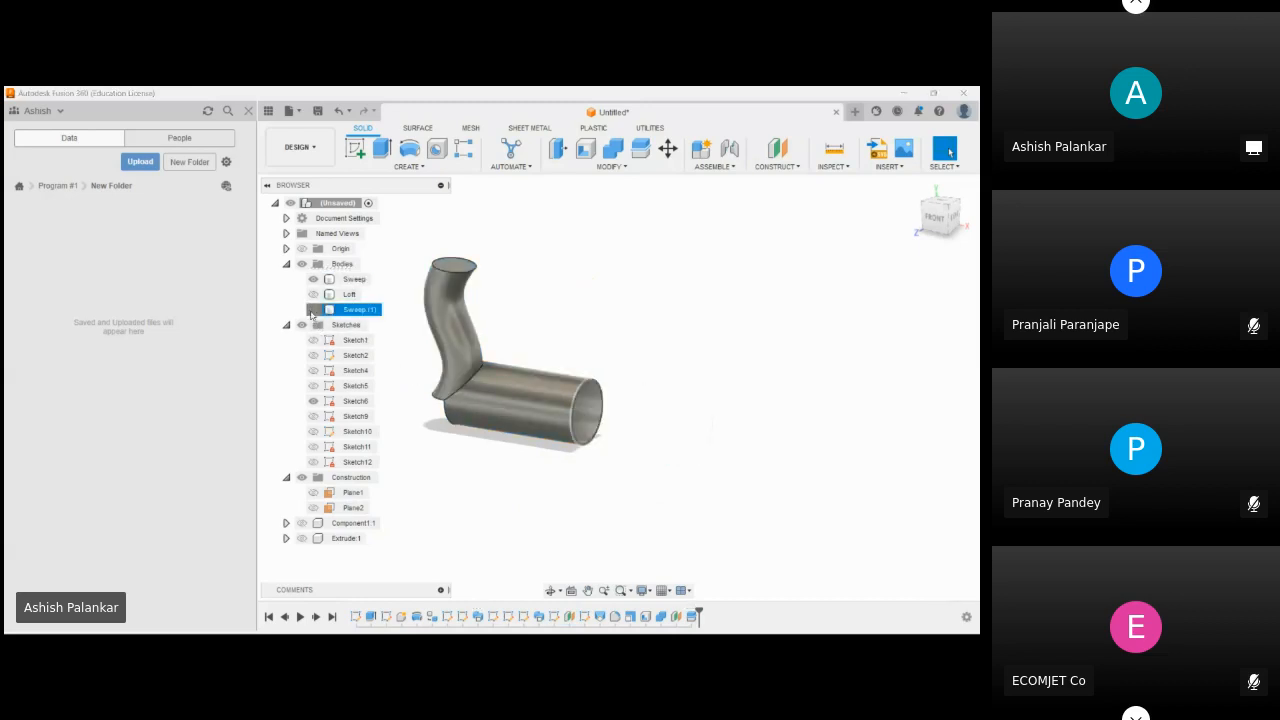
scroll(580, 521, "down", 2)
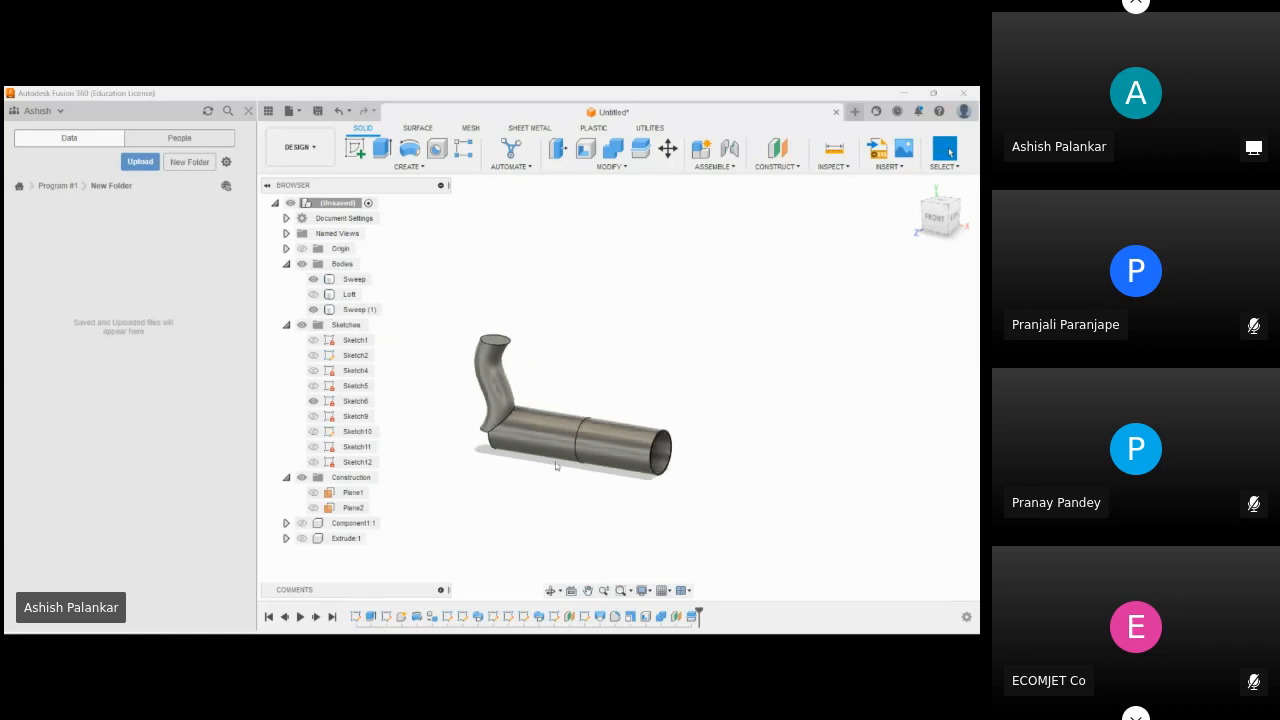
left_click(286, 325)
left_click(600, 168)
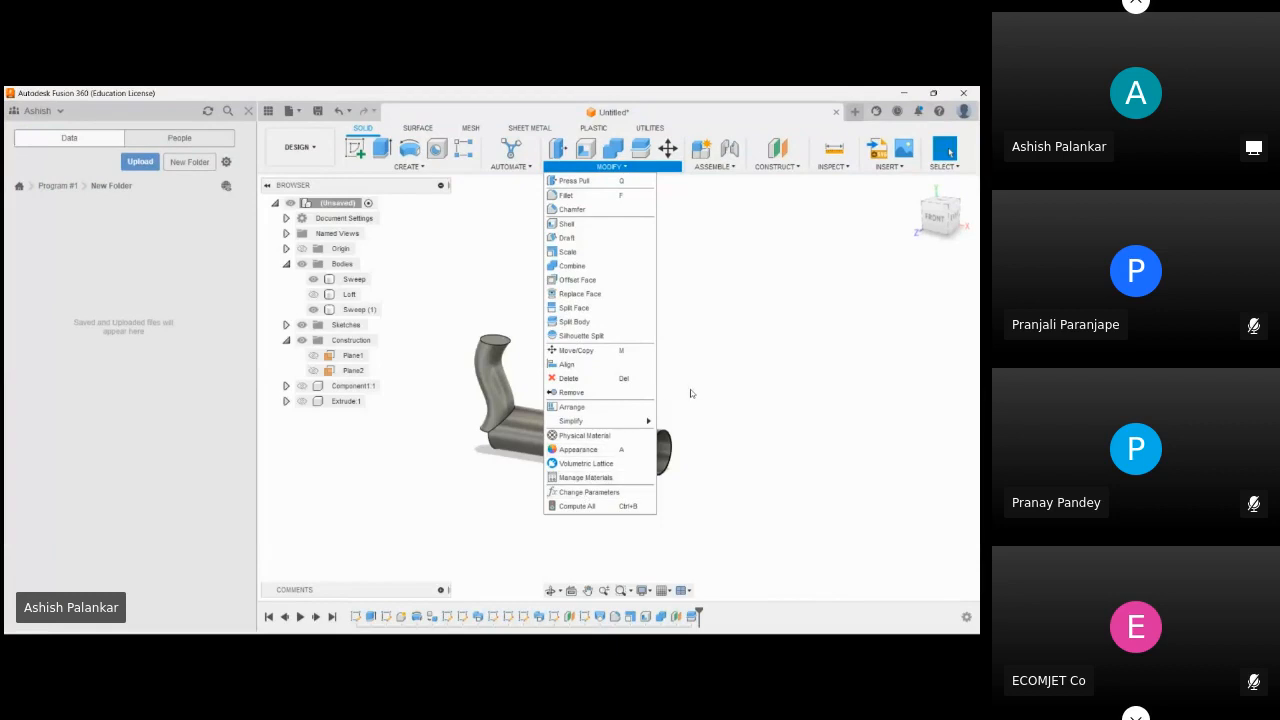
left_click(710, 167)
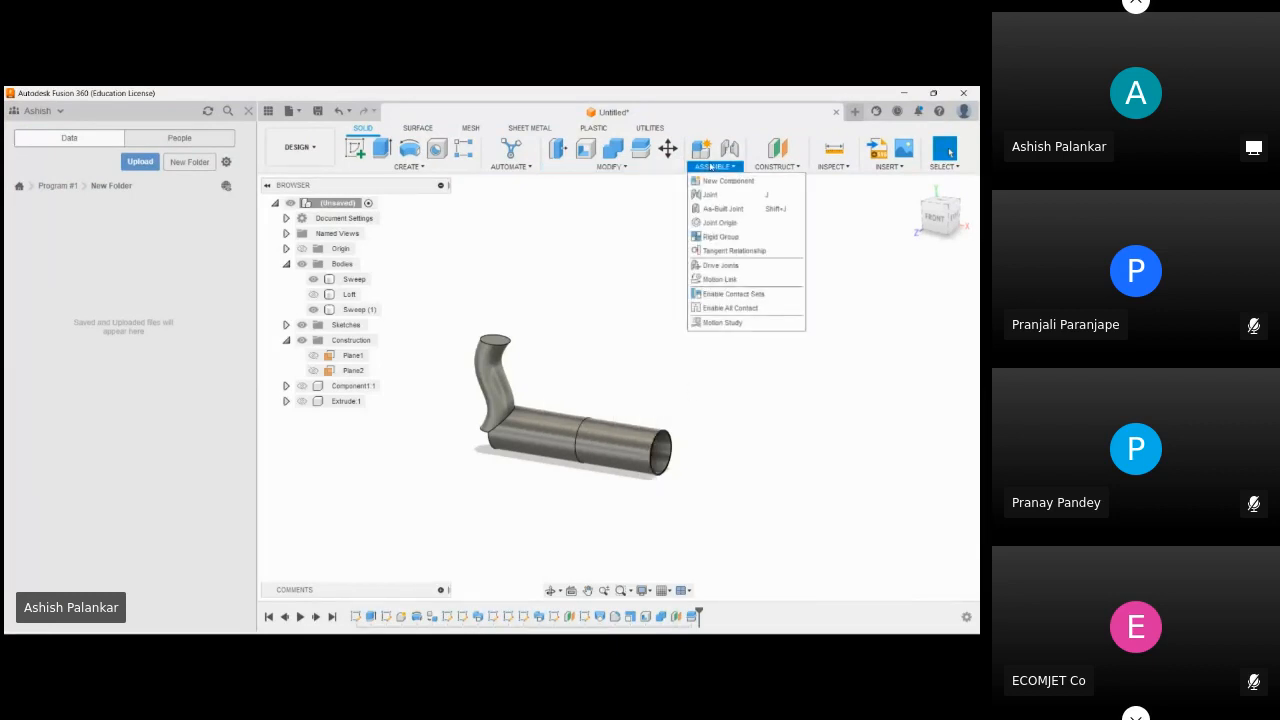
left_click(722, 168)
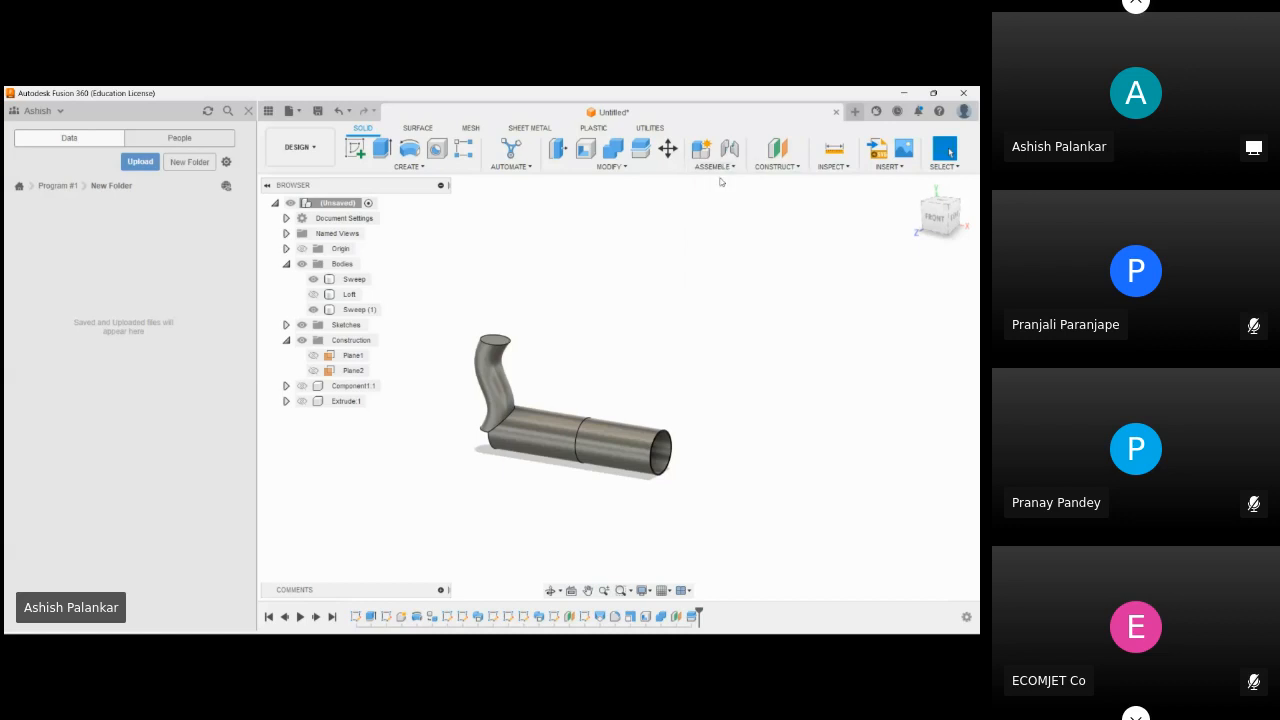
scroll(770, 286, "down", 1)
left_click(795, 168)
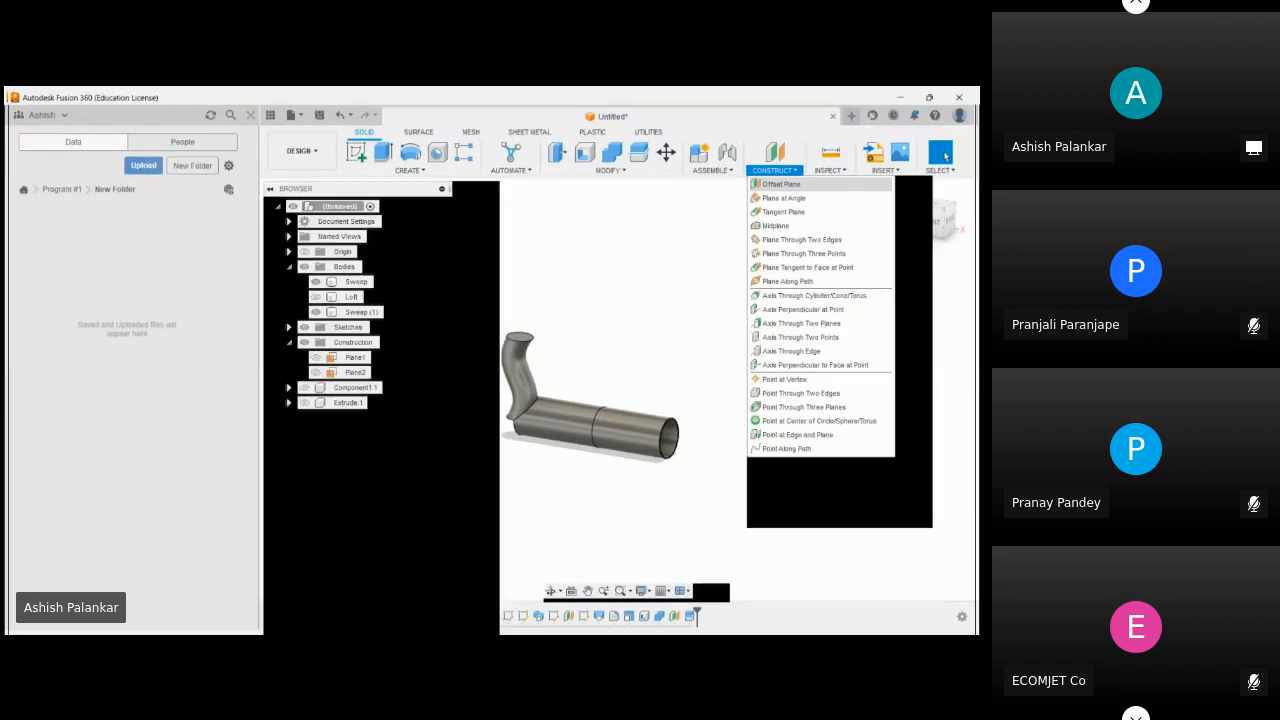
left_click(673, 227)
middle_click_drag(638, 456, 641, 474)
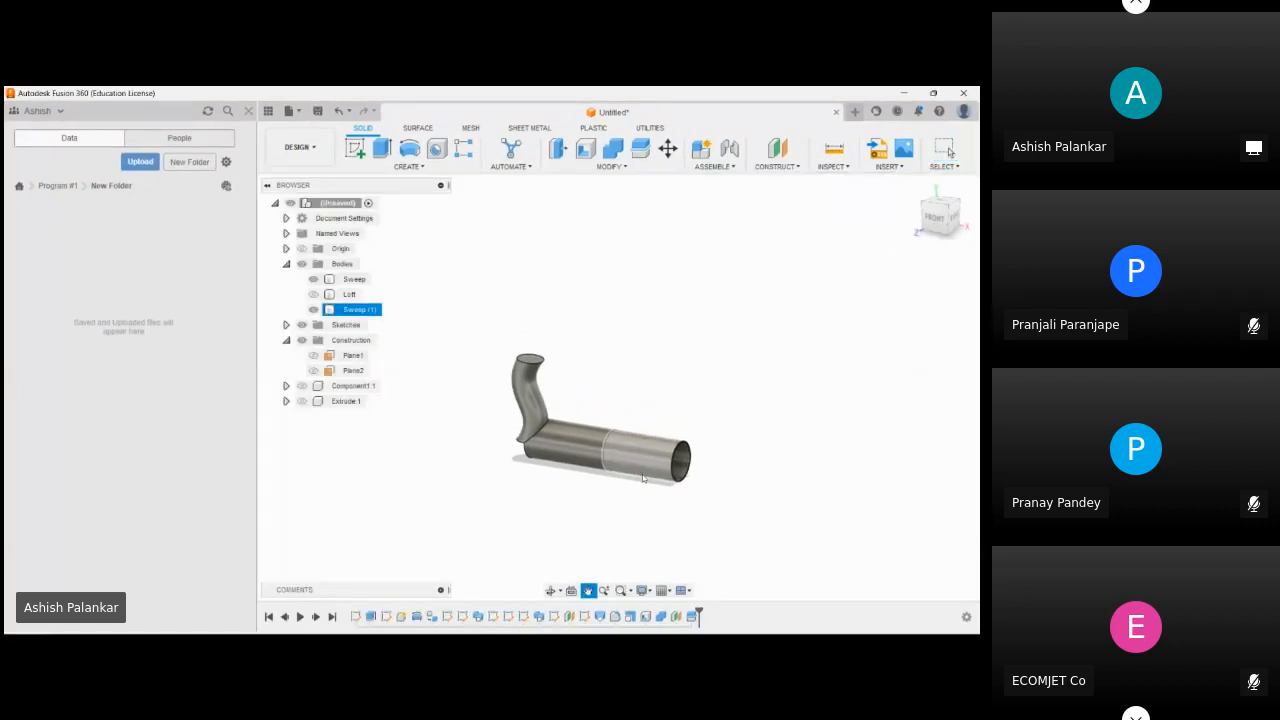
left_click(622, 226)
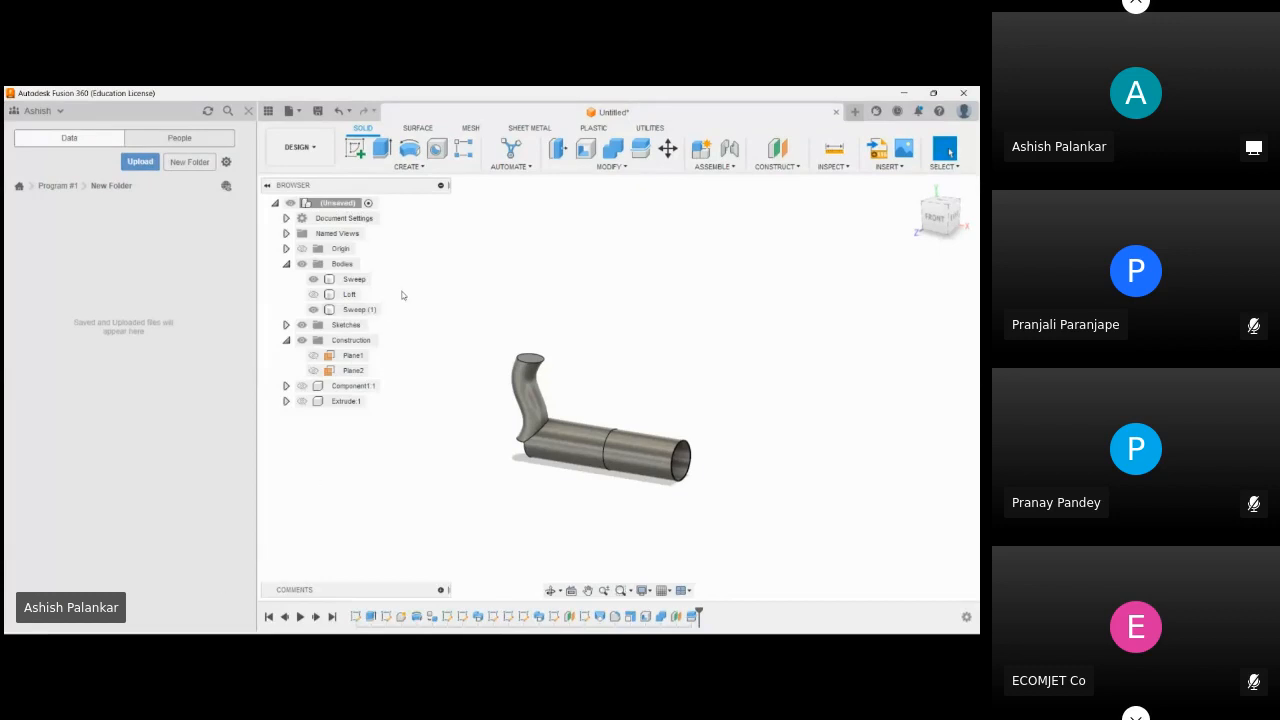
left_click(419, 128)
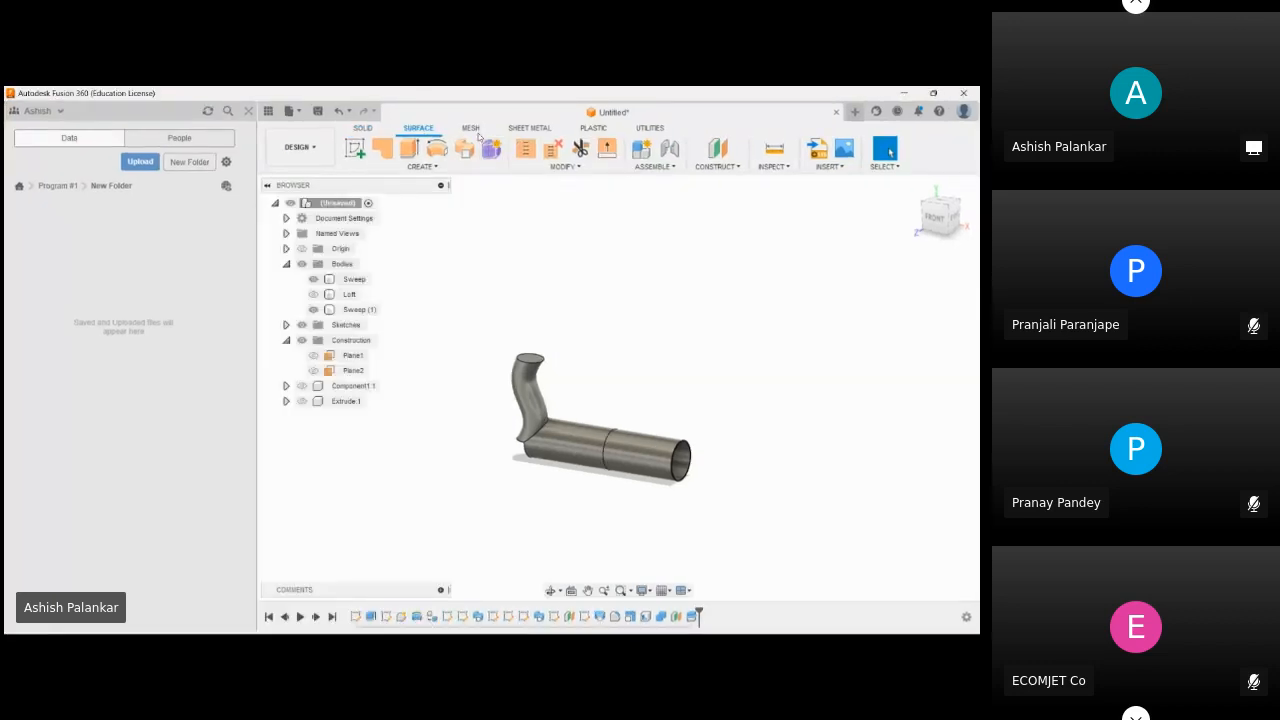
left_click(474, 132)
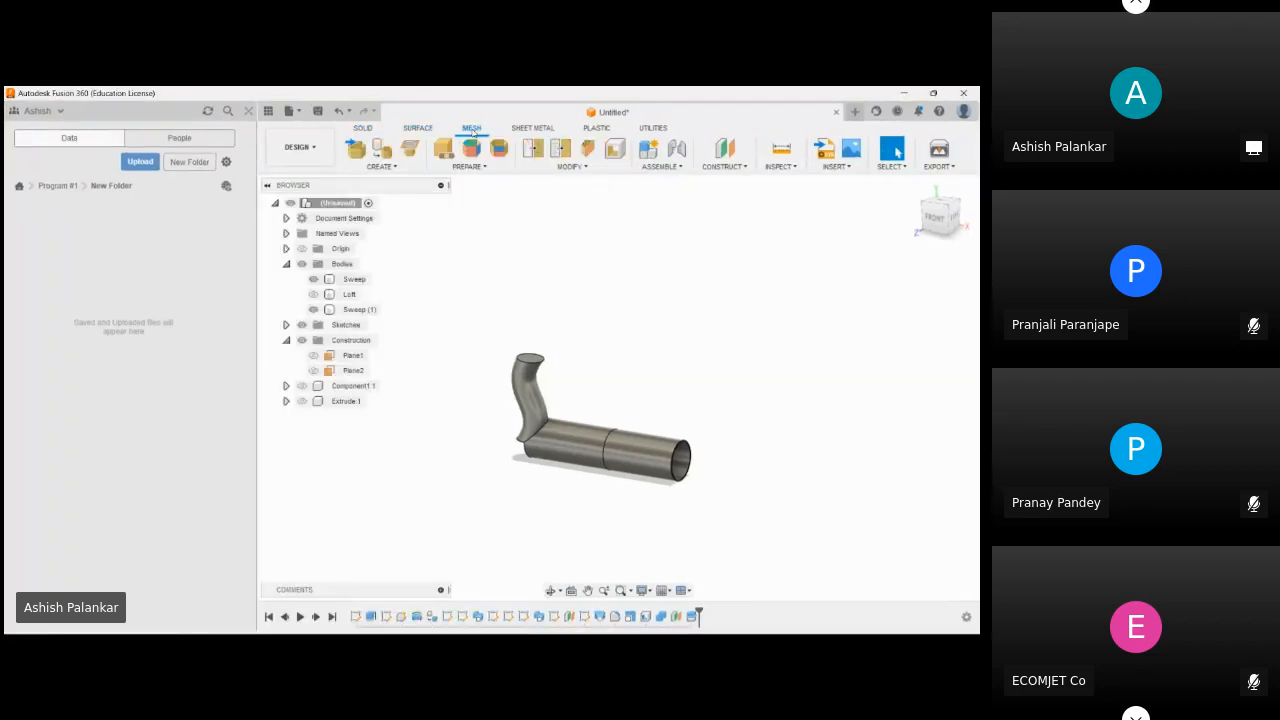
left_click(528, 129)
left_click(416, 128)
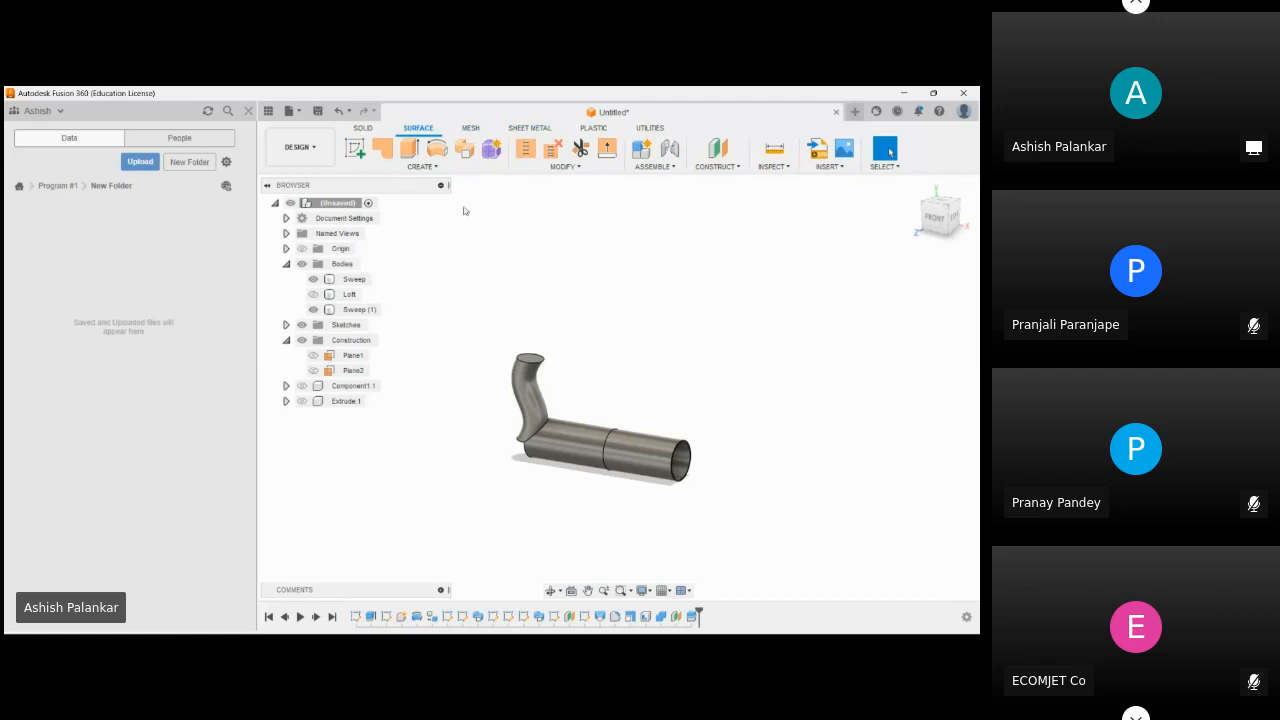
scroll(501, 364, "down", 1)
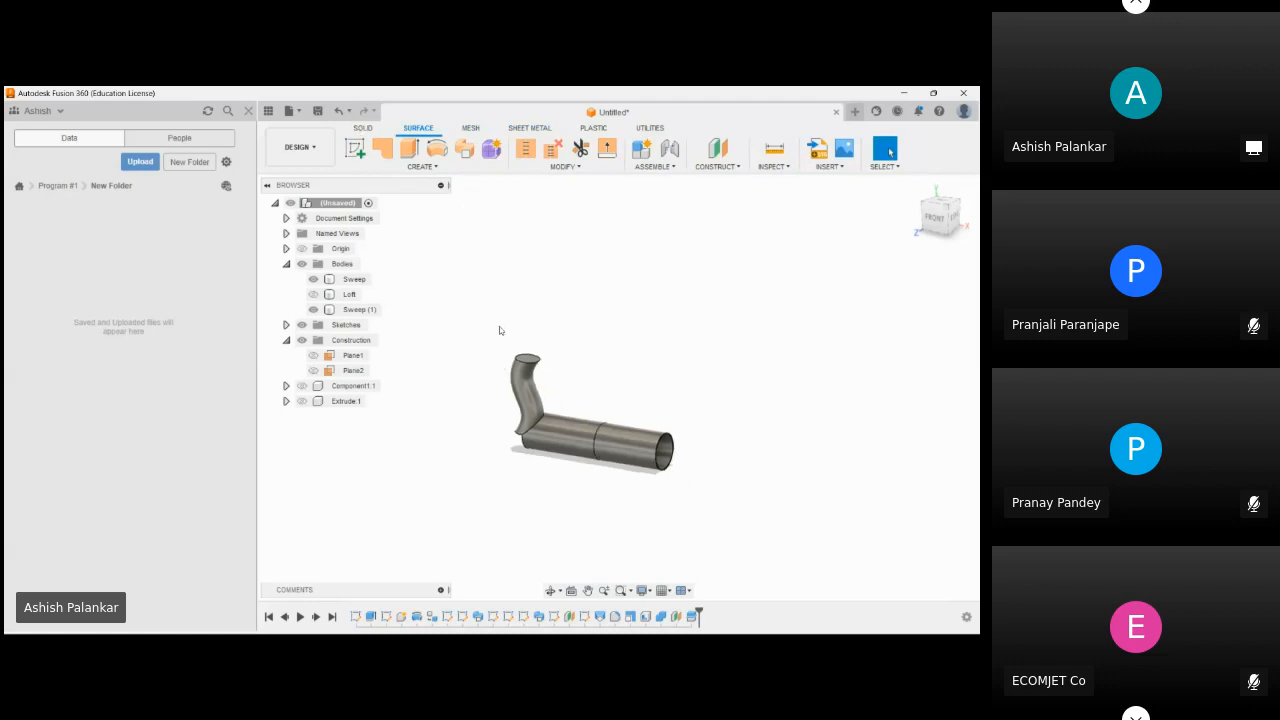
left_click(364, 128)
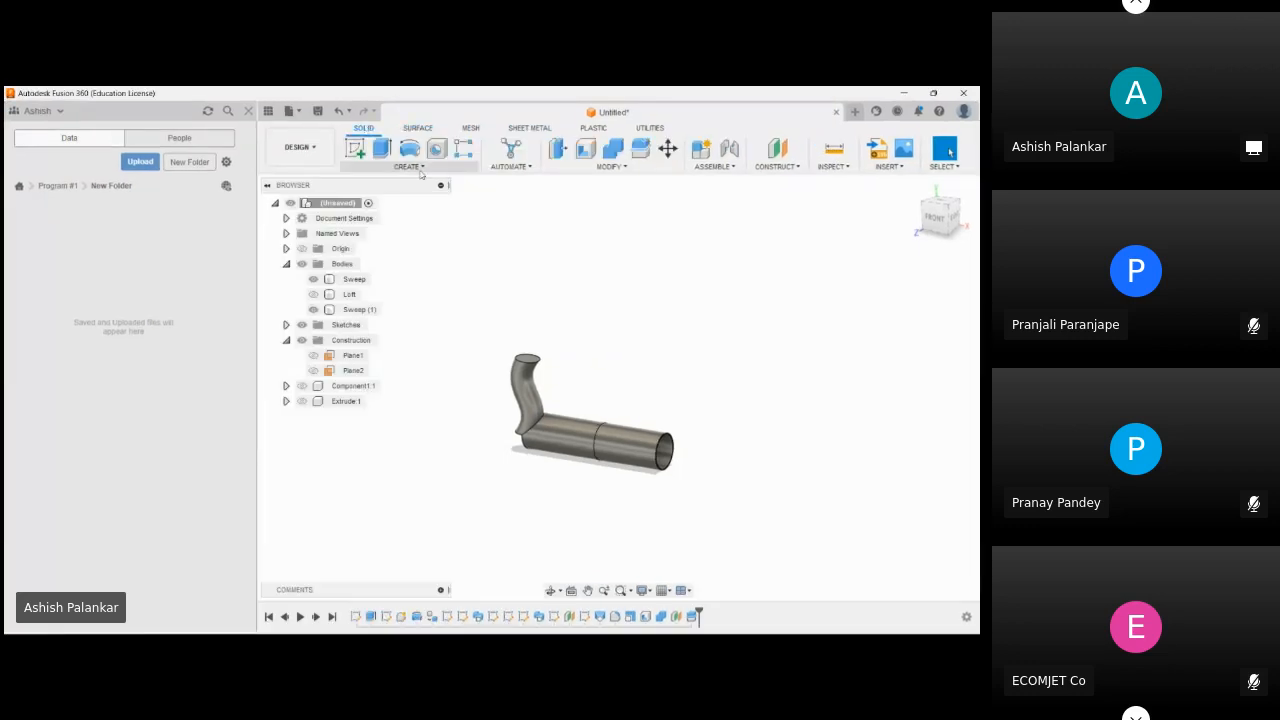
left_click(300, 150)
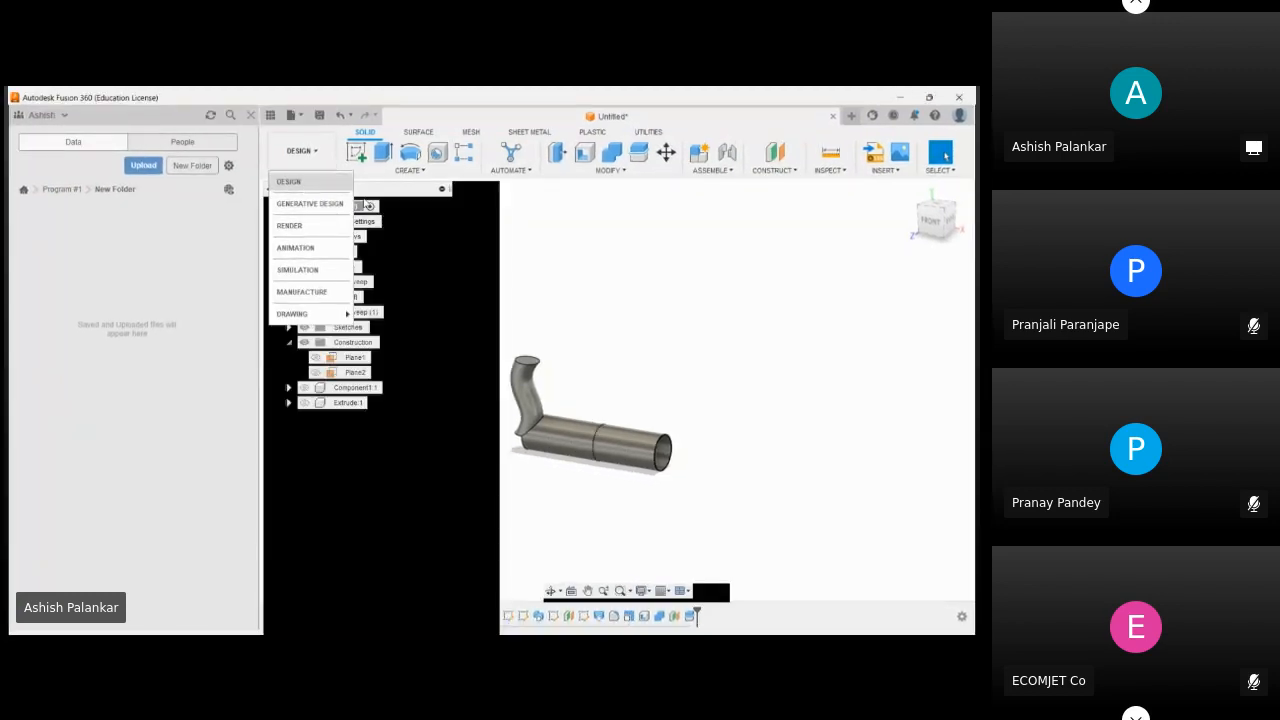
left_click(460, 268)
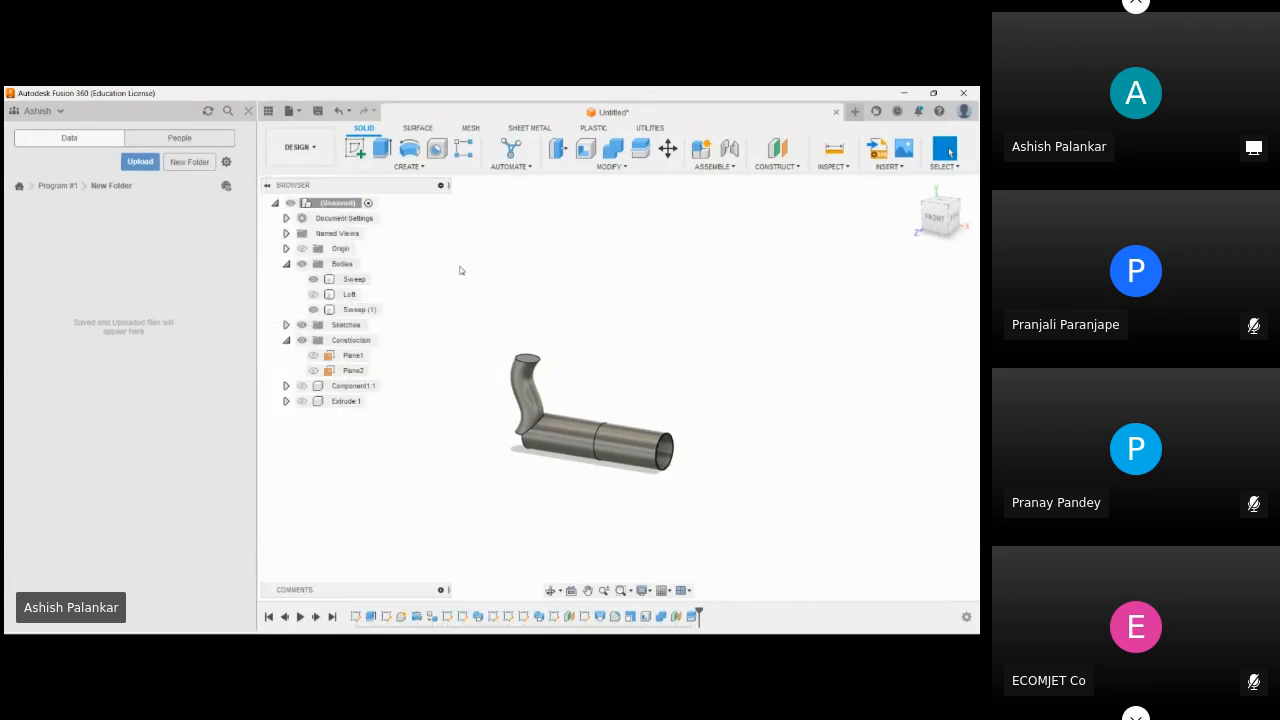
- Make the Sweep, Loft and Sweep (1) bodies all visible and save the design as Basics in New Folder
left_click(345, 310)
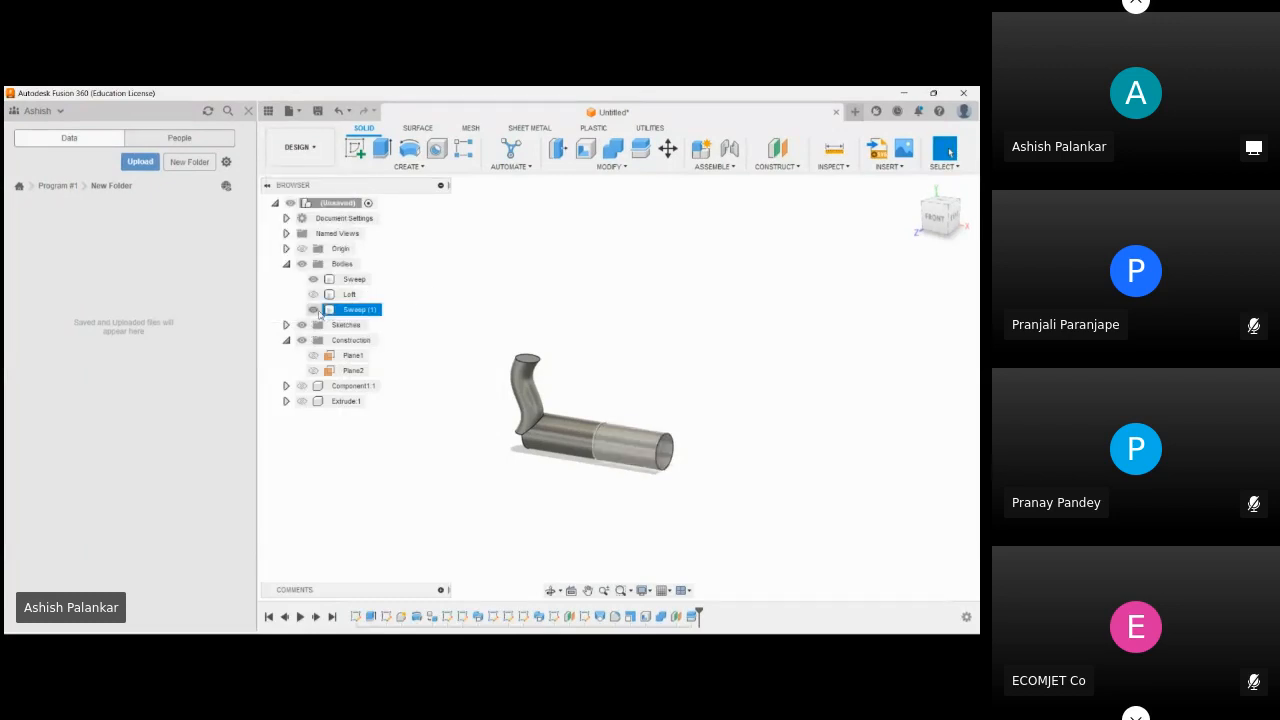
left_click(313, 310)
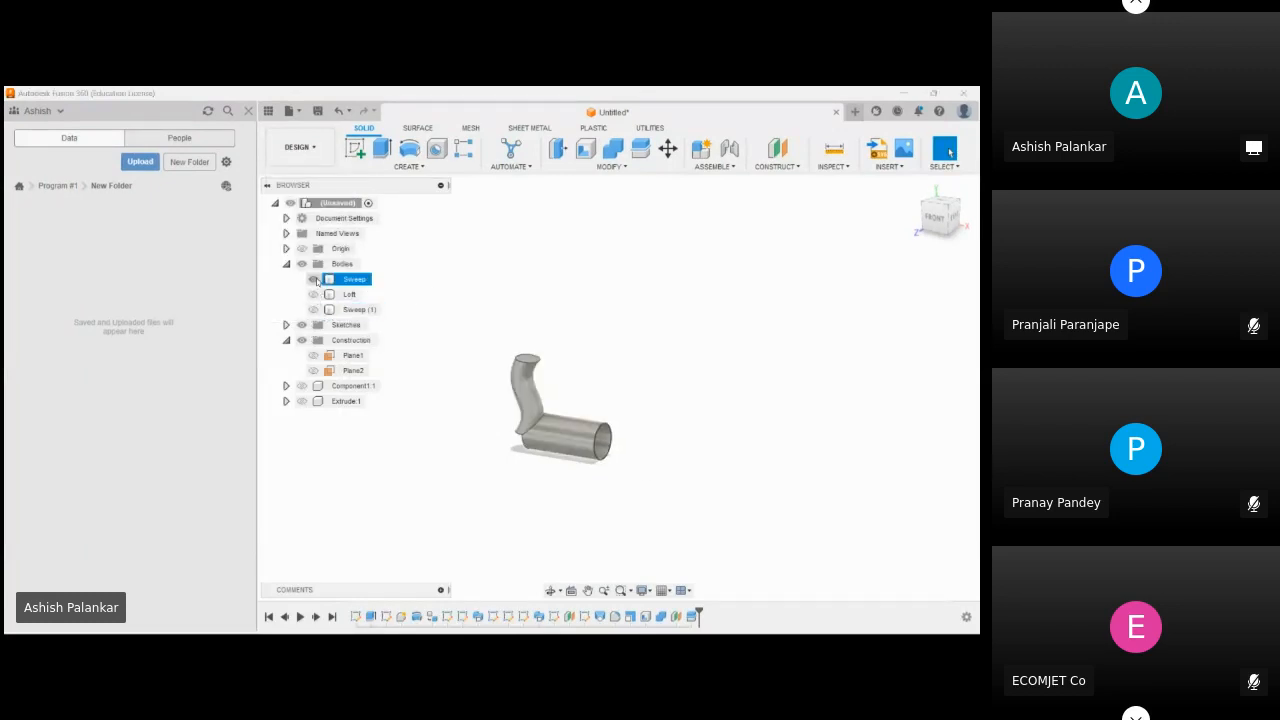
left_click(313, 279)
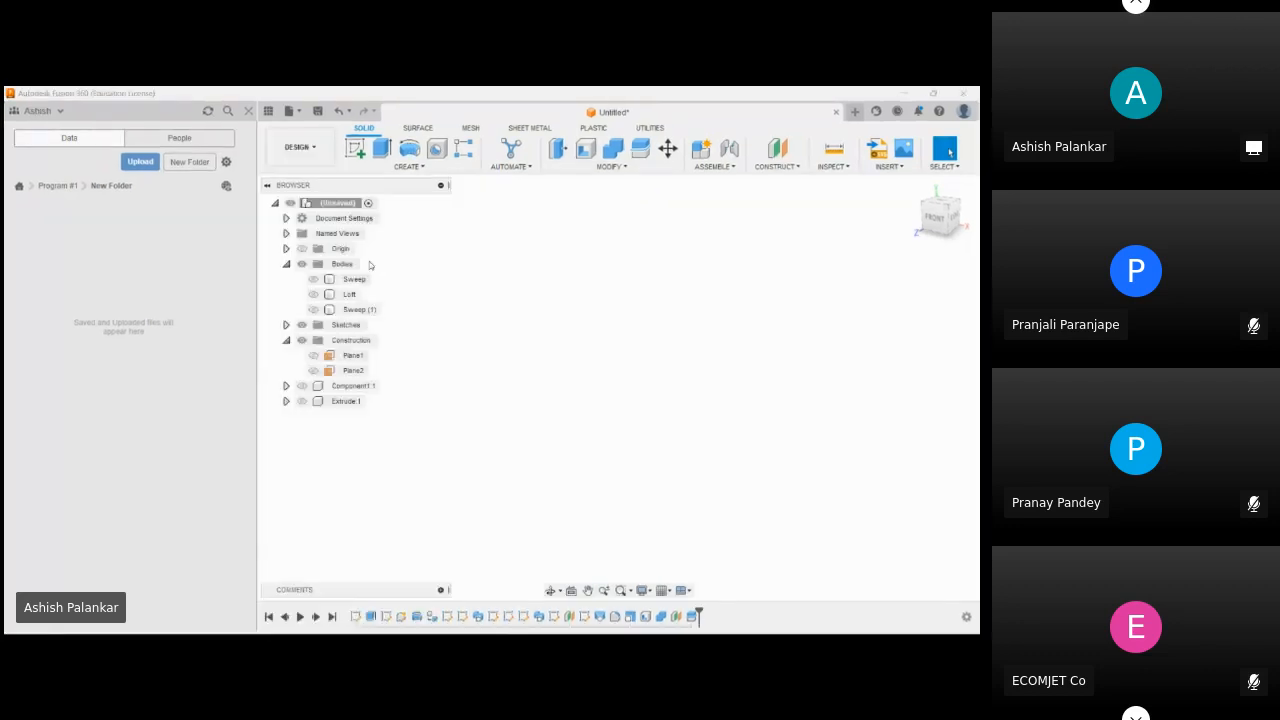
left_click(313, 294)
left_click(315, 296)
left_click(313, 280)
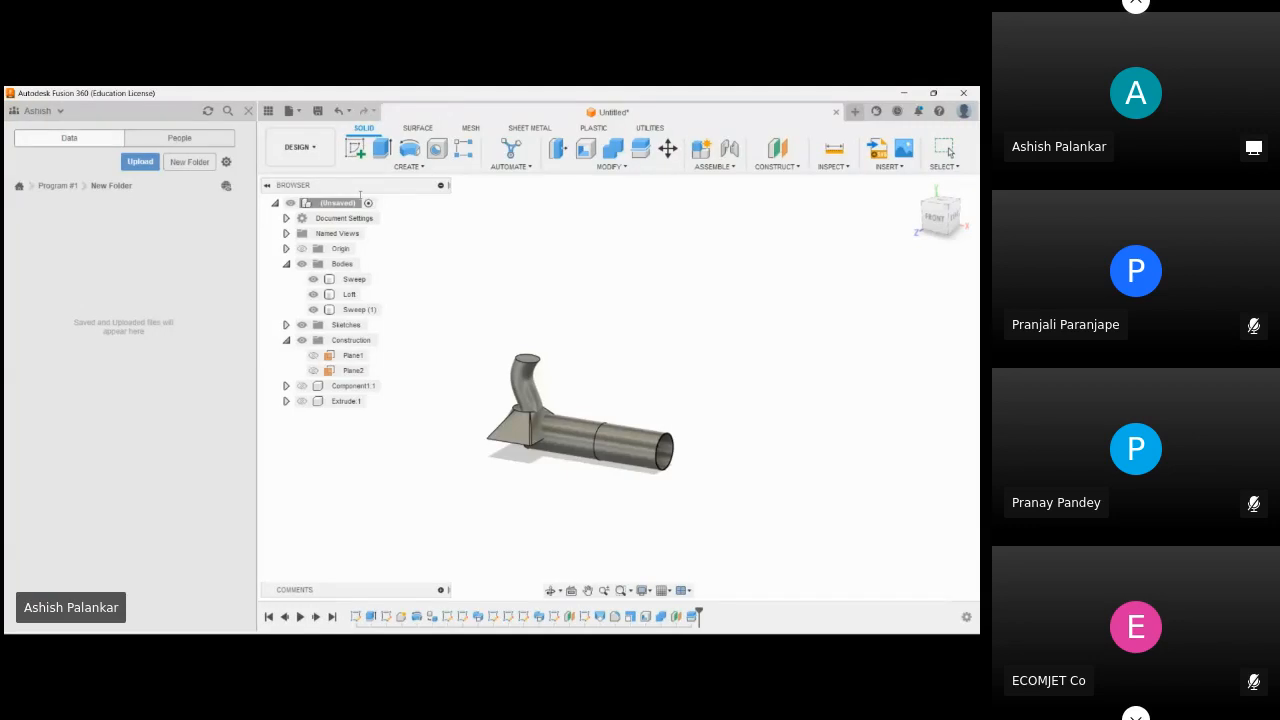
left_click(449, 226)
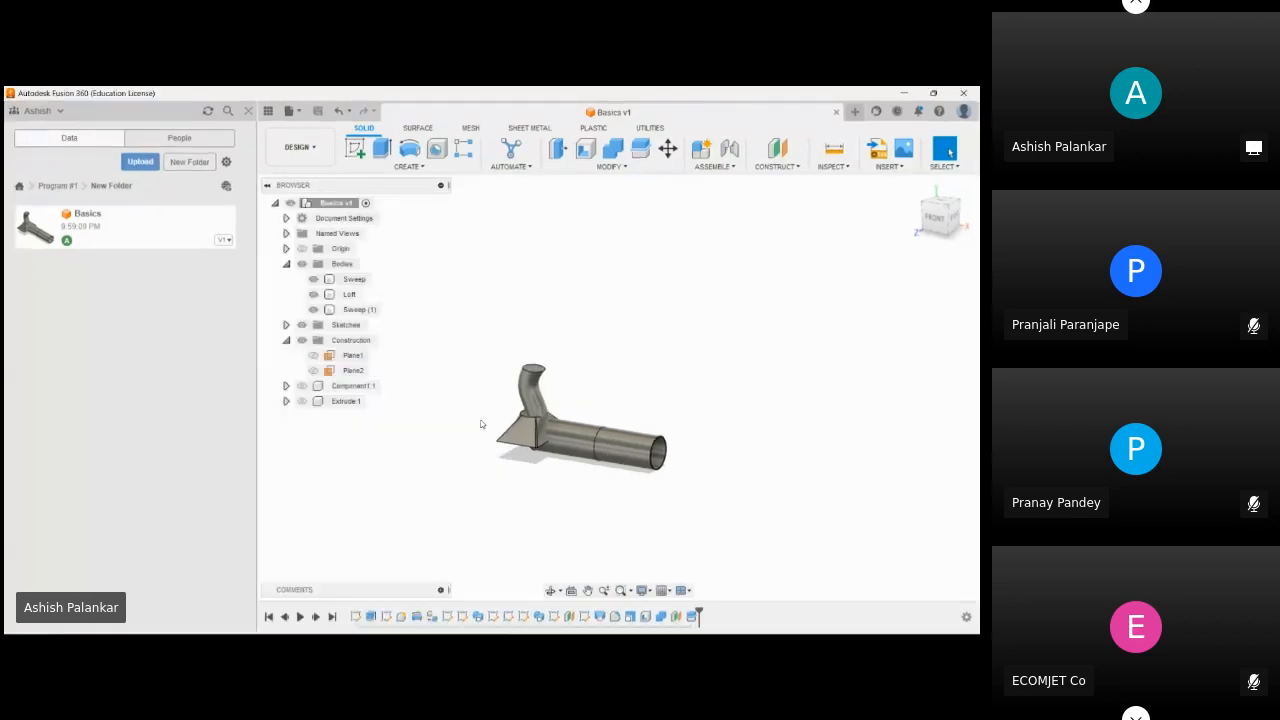
- Open the HOMEBATTERY design from the SKOOOF project and orbit it to view its front and side
left_click(19, 187)
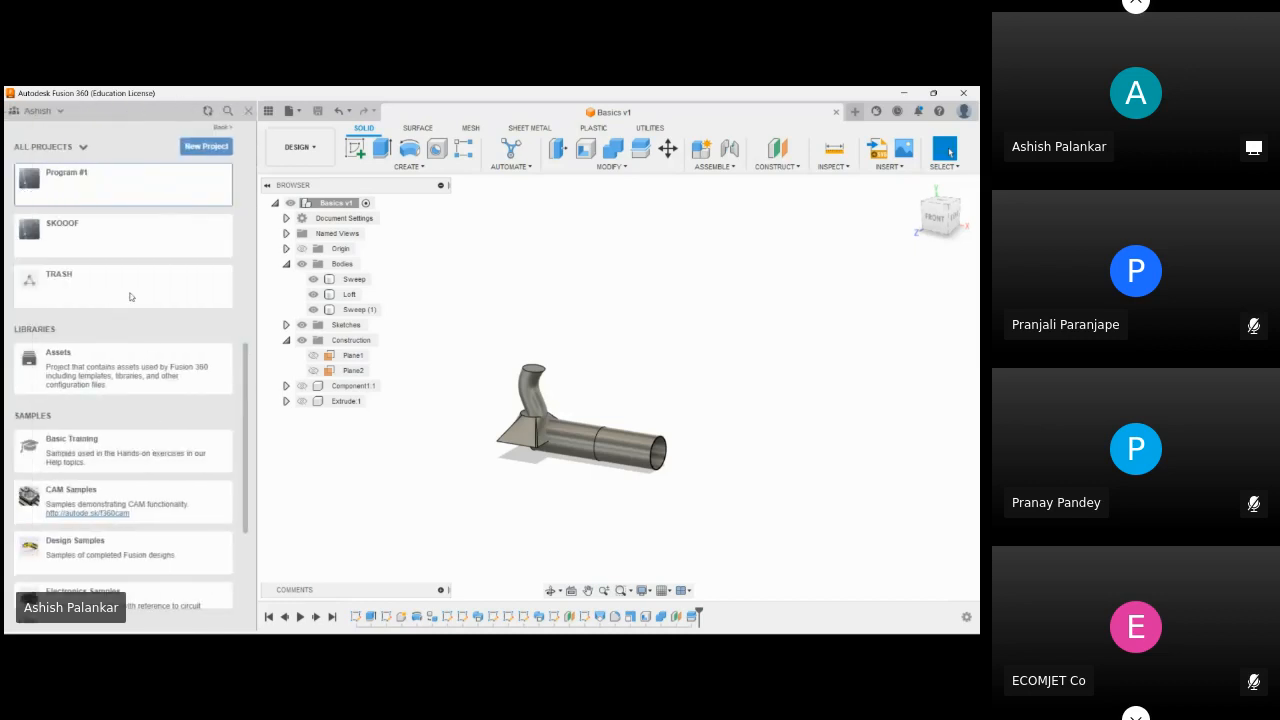
scroll(110, 300, "up", 2)
left_click(107, 334)
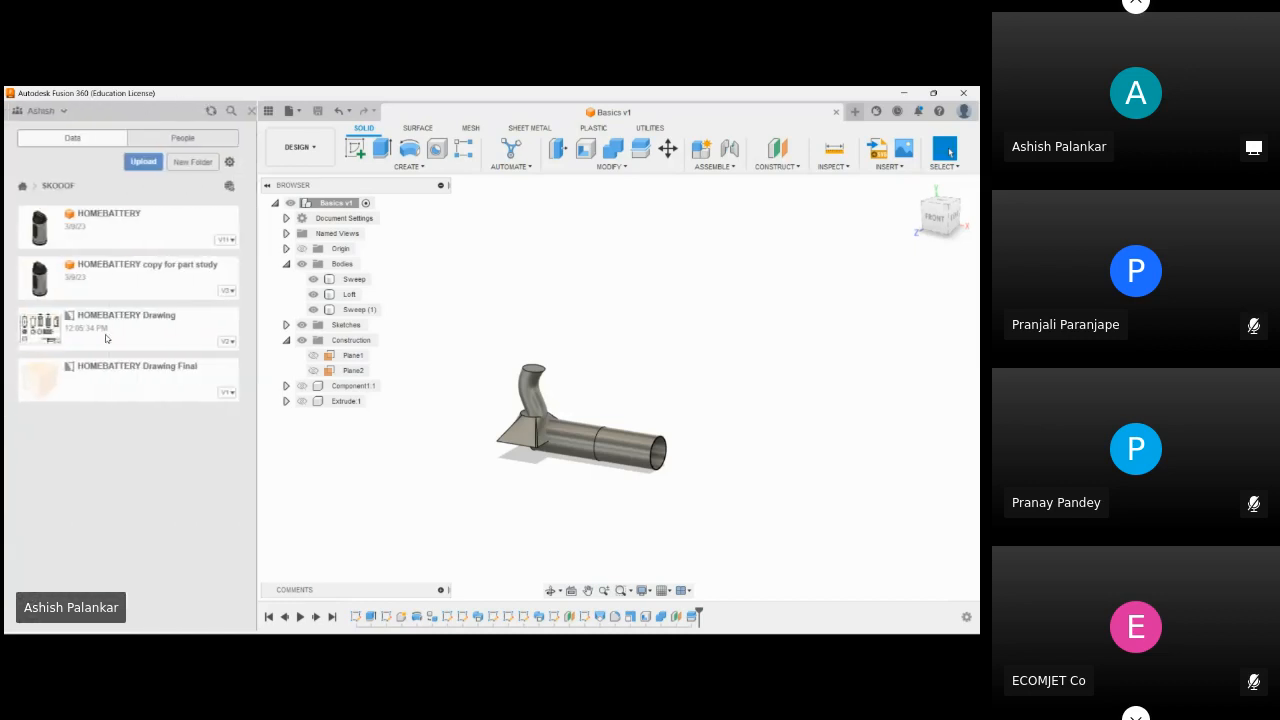
double_click(103, 234)
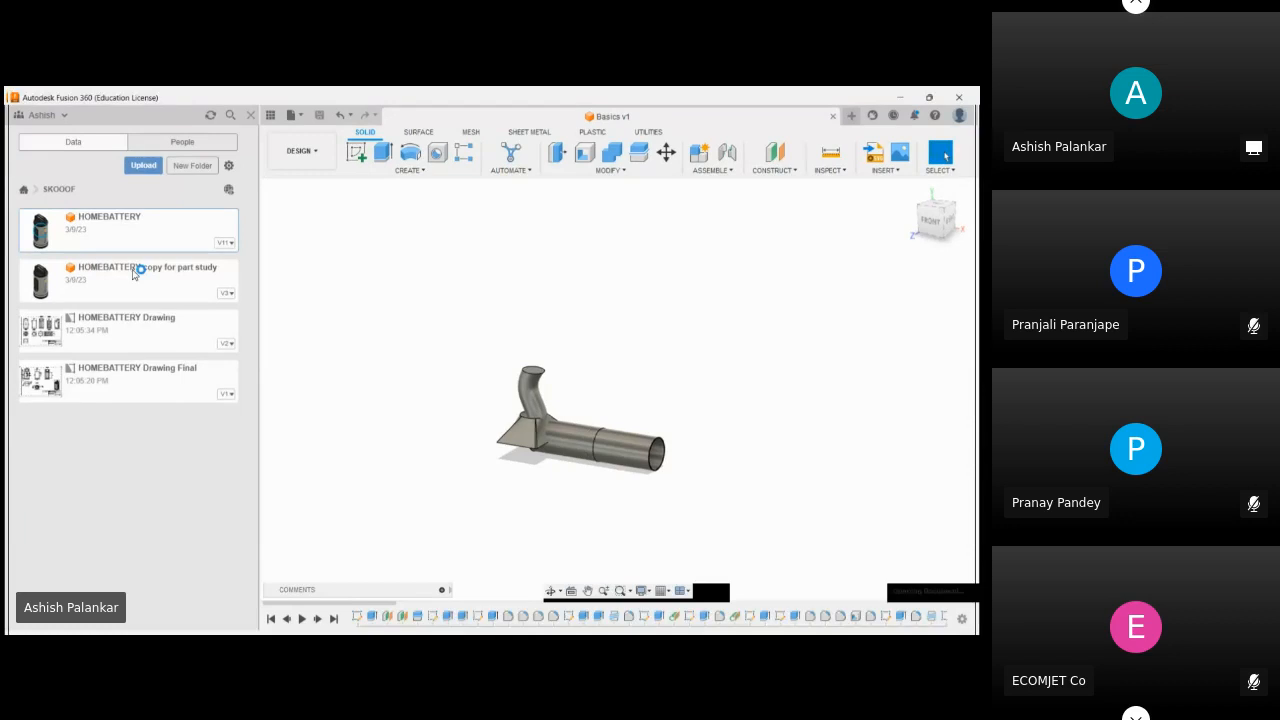
middle_click_drag(754, 514, 789, 474, "shift")
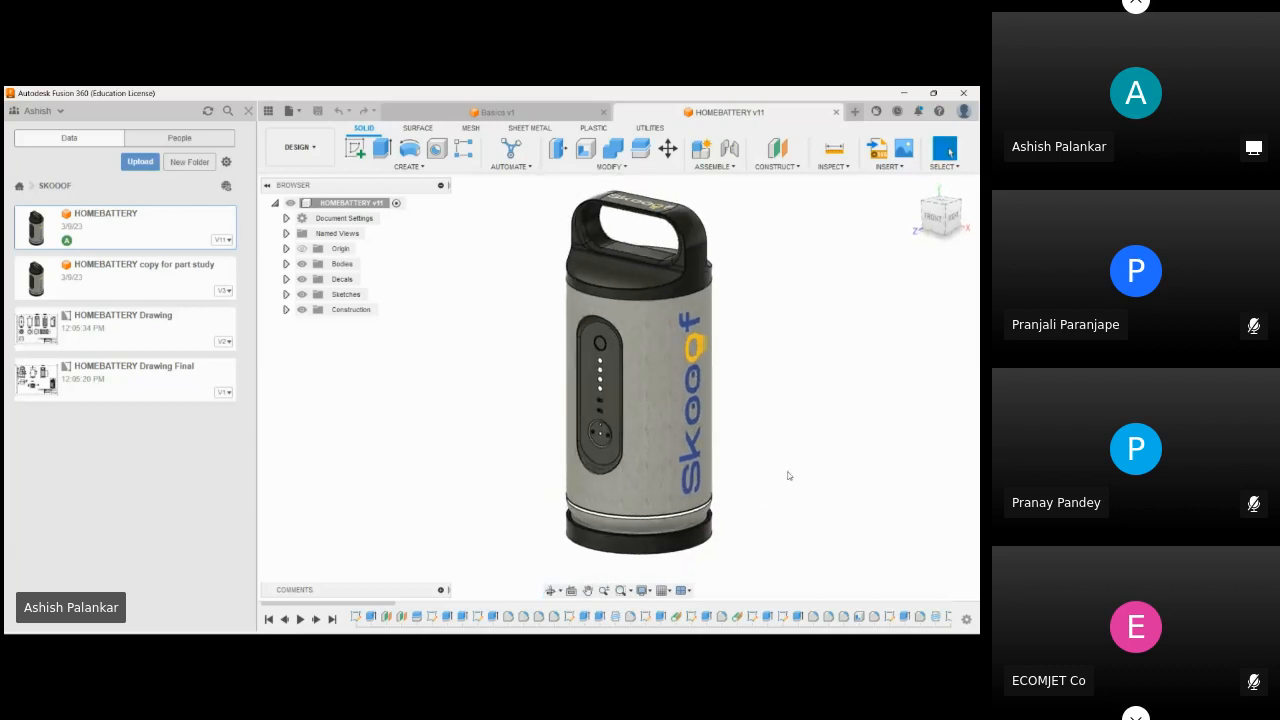
- Expand the Bodies folder of the HOMEBATTERY design and highlight its Bottom body on the model
scroll(768, 449, "up", 1)
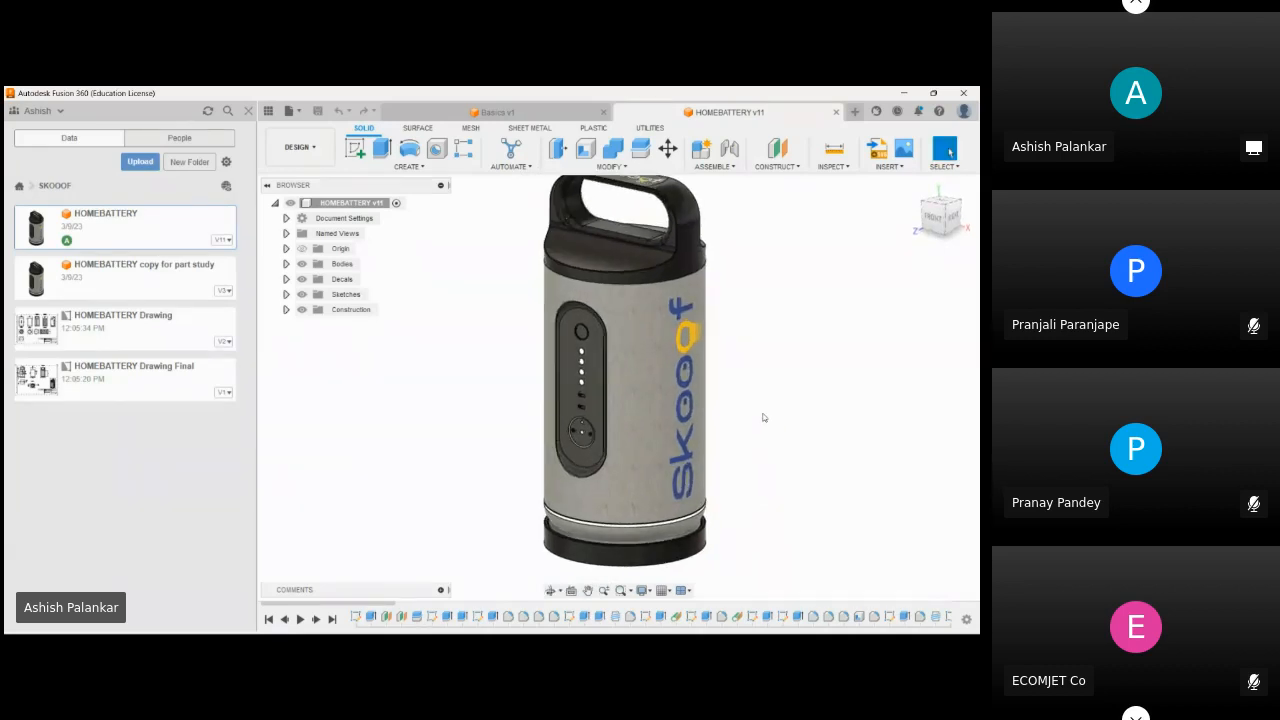
mouse_move(760, 486)
middle_mouse_down("shift")
mouse_move(749, 457)
mouse_move(723, 451)
mouse_move(709, 466)
mouse_move(763, 497)
middle_mouse_up("shift")
key("Escape")
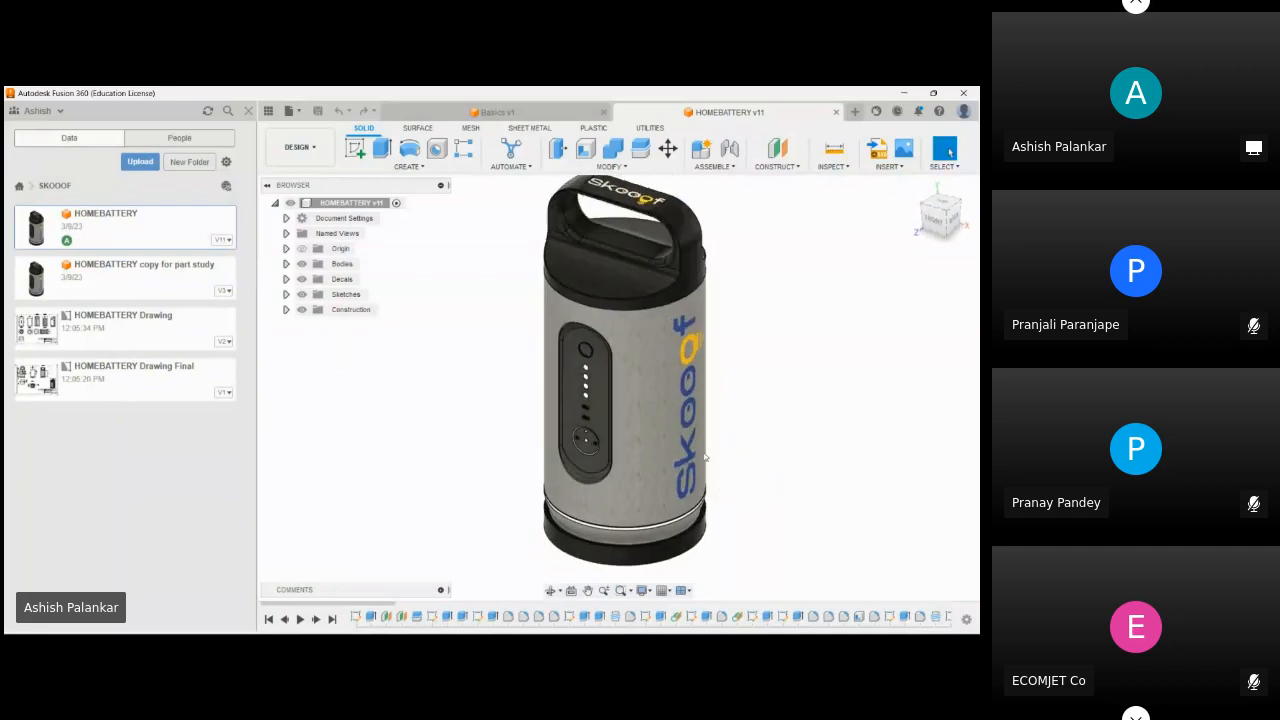
left_click(286, 263)
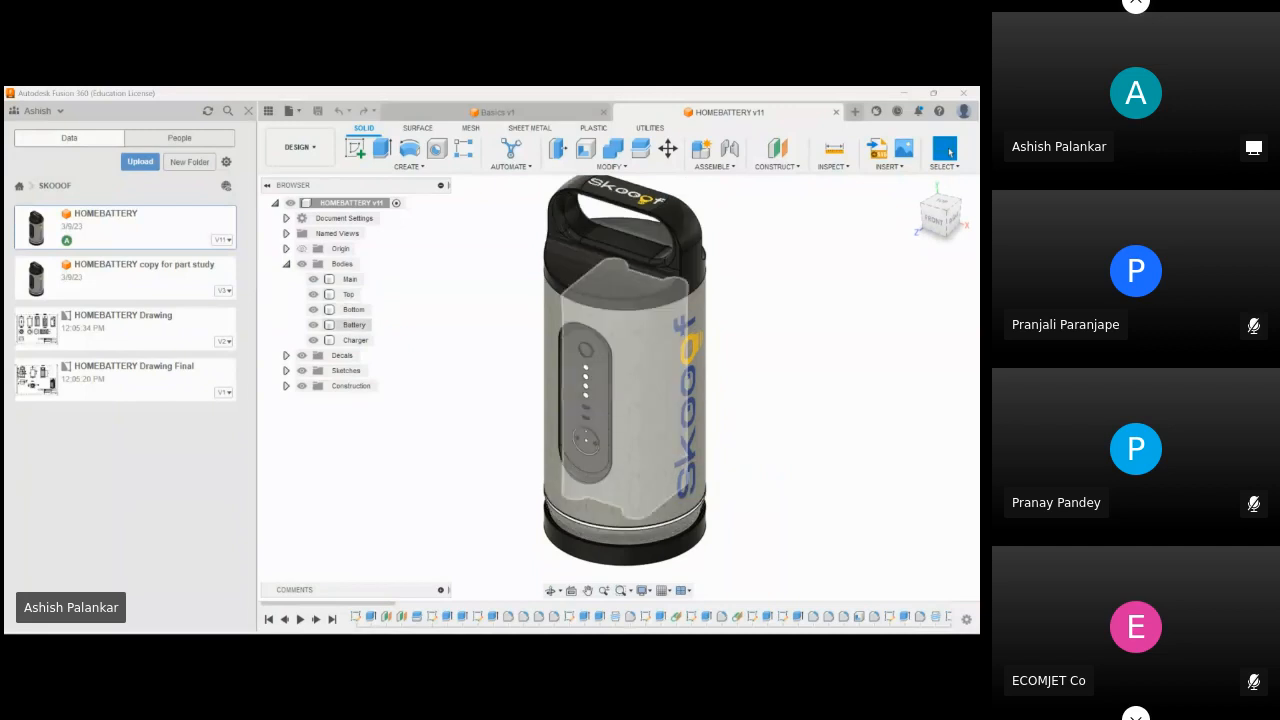
left_click(353, 309)
middle_click_drag(622, 408, 624, 421)
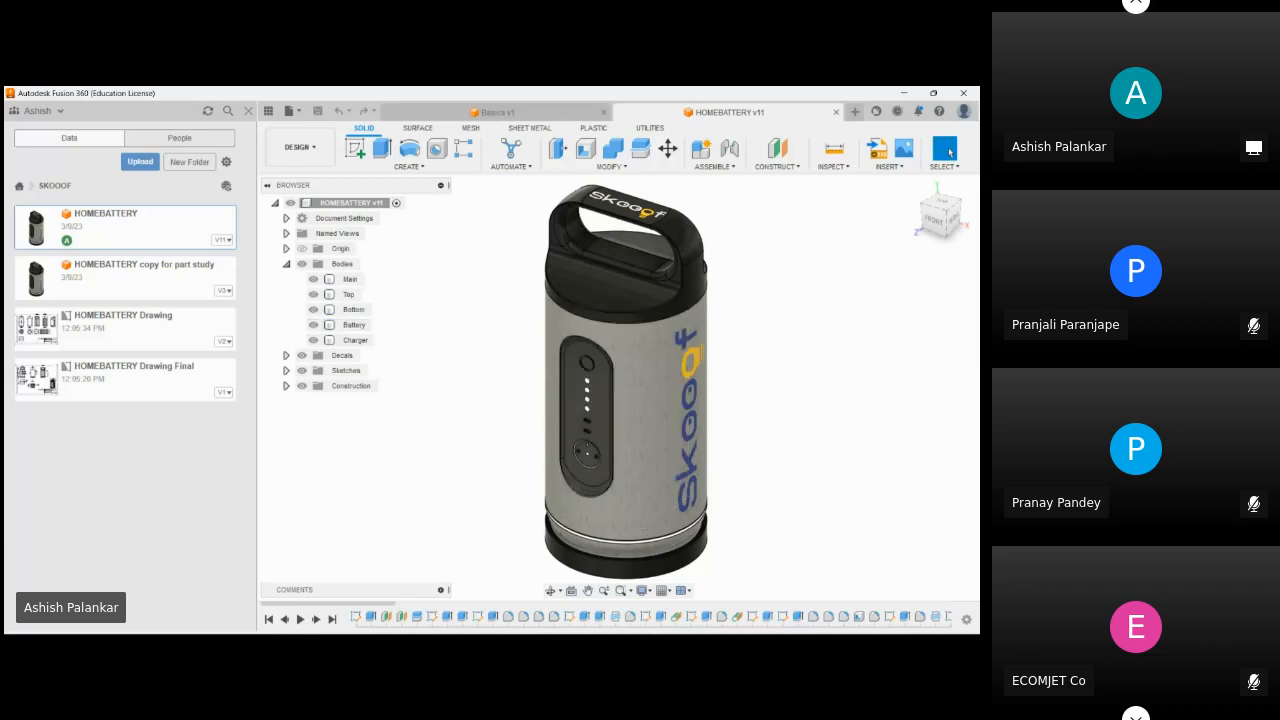
- Hide the Main body and examine the Battery and Charger bodies inside the housing from the side
left_click(313, 279)
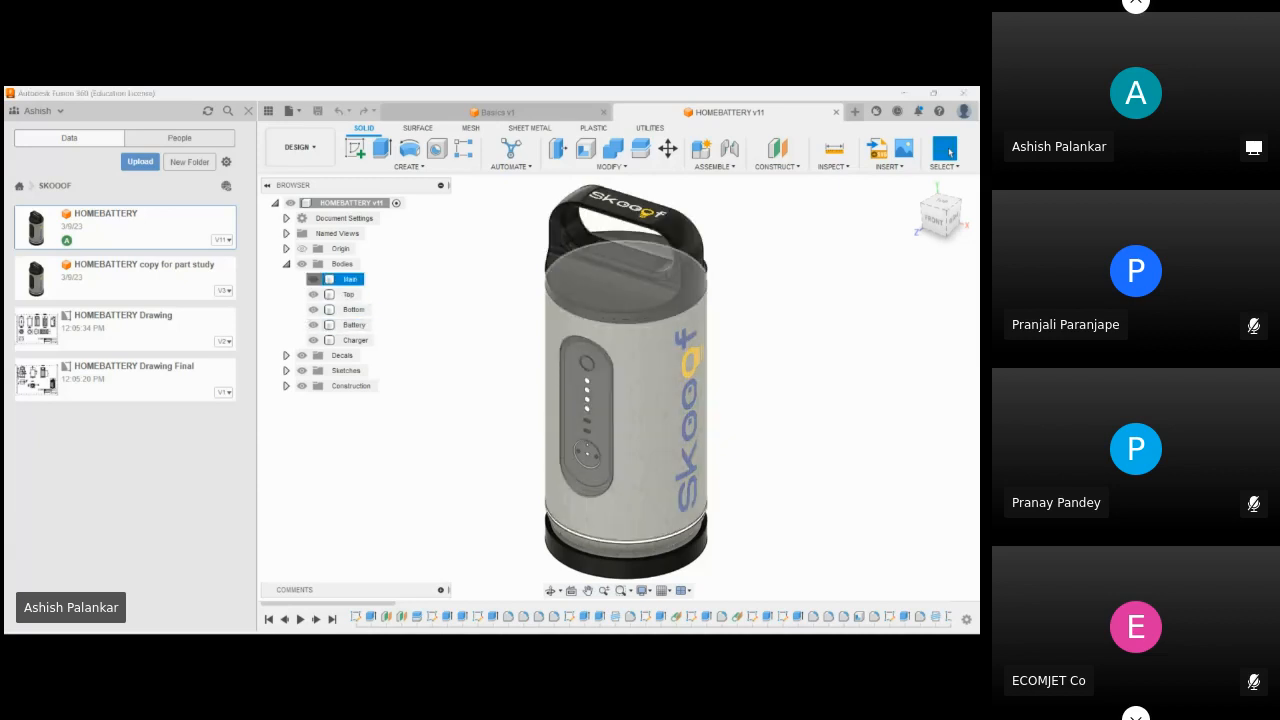
middle_click_drag(813, 470, 784, 462, "shift")
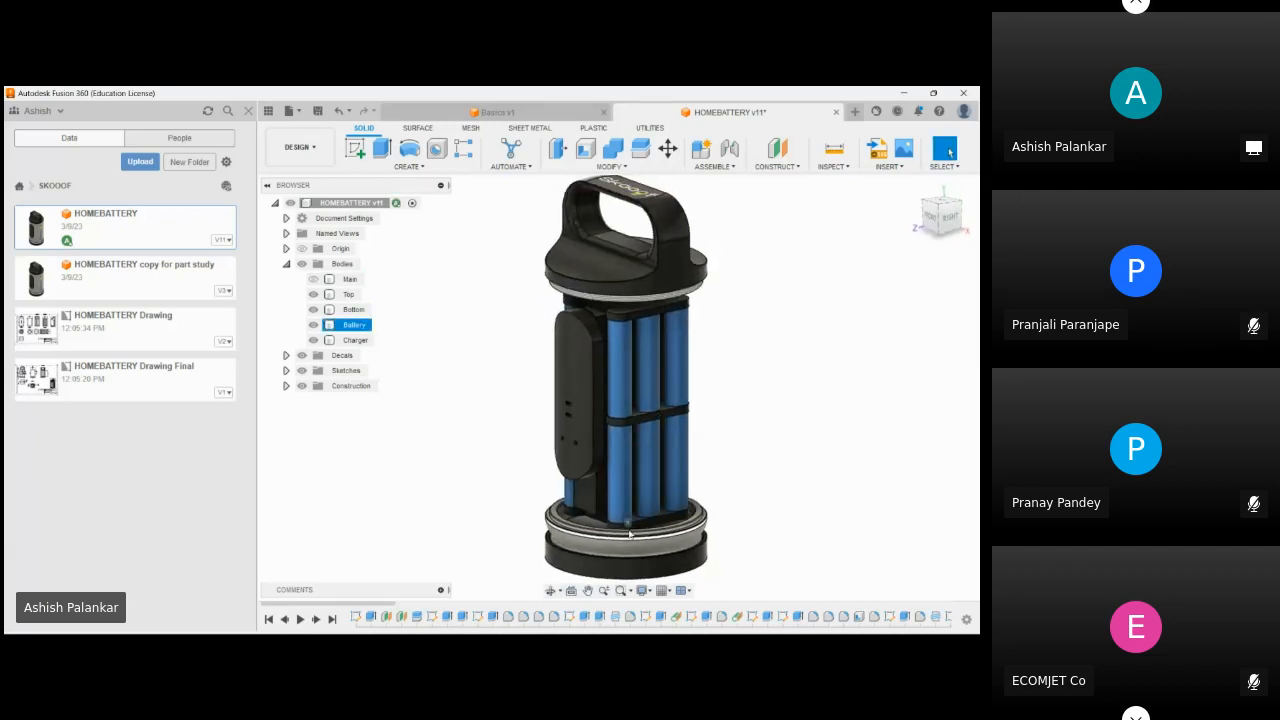
scroll(519, 536, "down", 1)
- Make the Main body visible again and collapse the Bodies folder
left_click(349, 279)
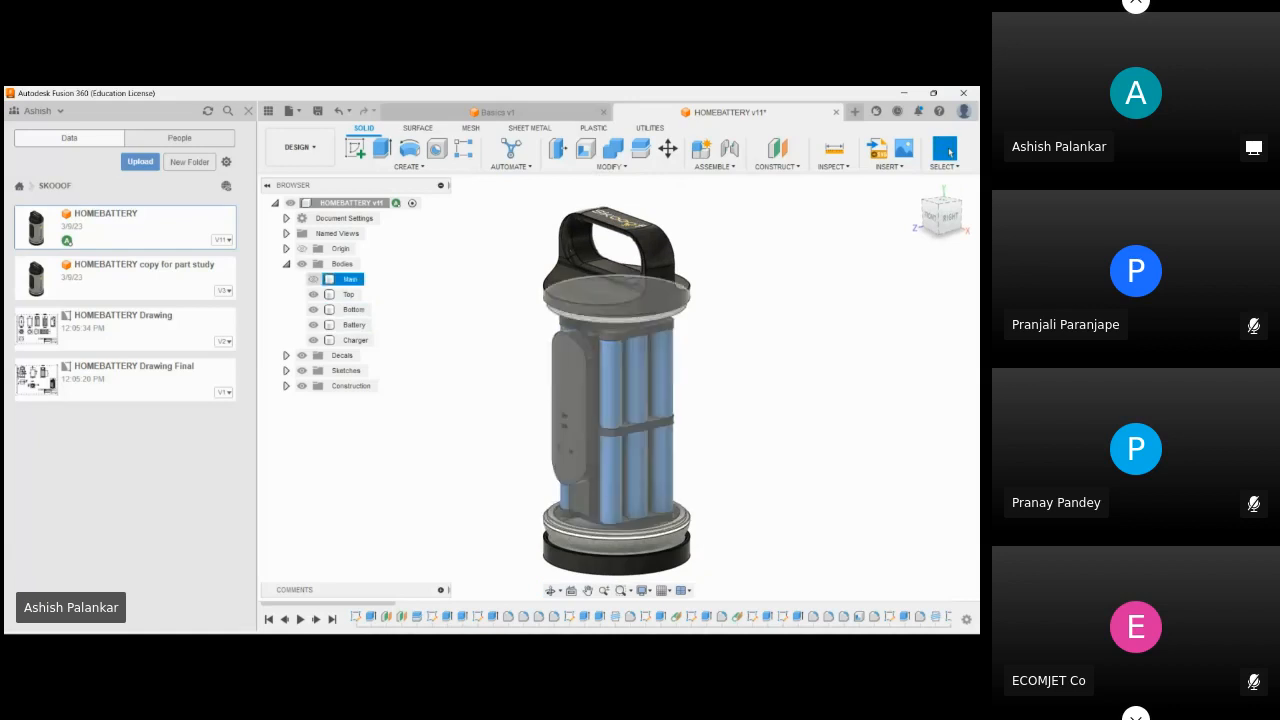
left_click(313, 279)
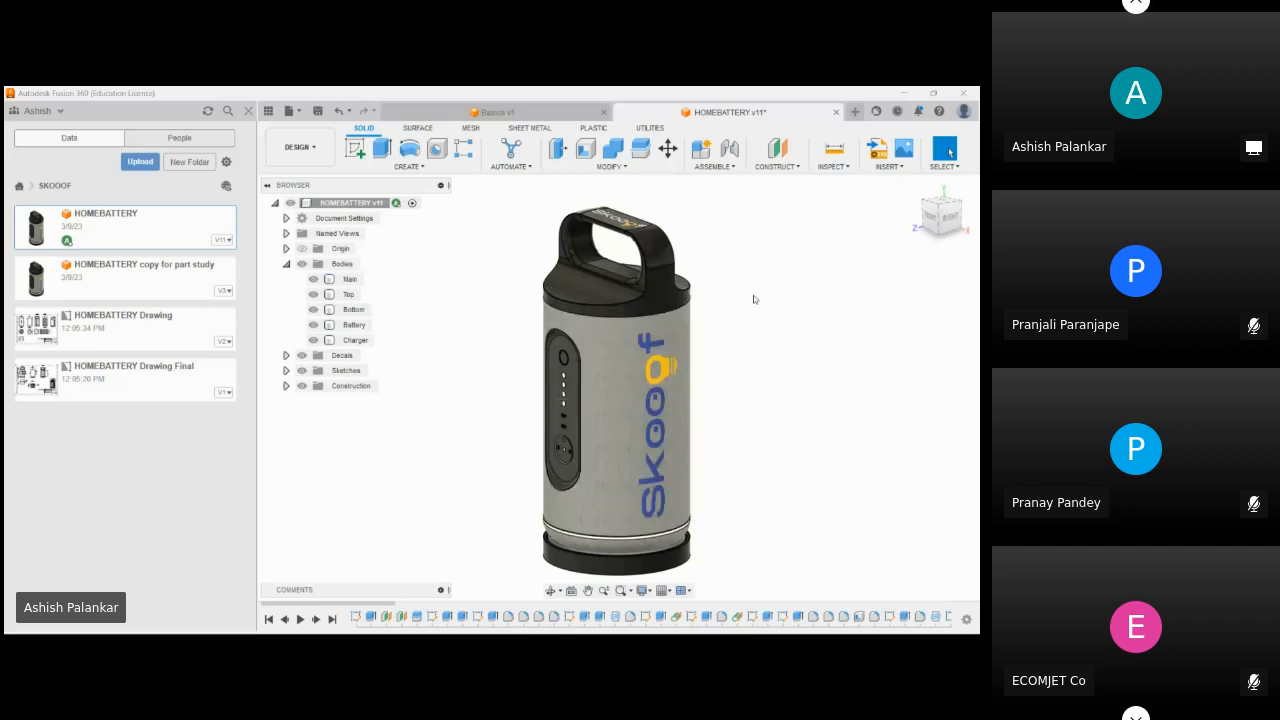
left_click(286, 263)
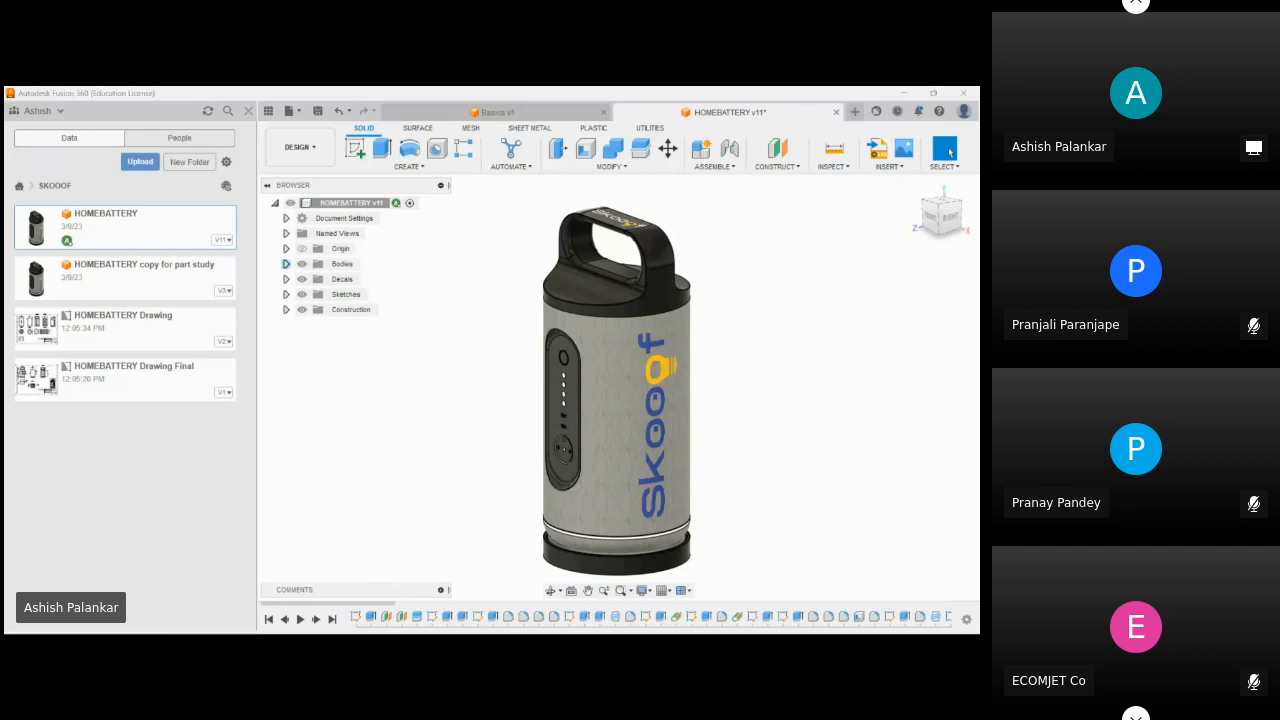
- Look through the list of available workspaces while staying in Design, and return to the open Basics design
scroll(469, 433, "down", 2)
middle_click_drag(455, 433, 480, 404)
scroll(379, 264, "up", 2)
left_click(300, 147)
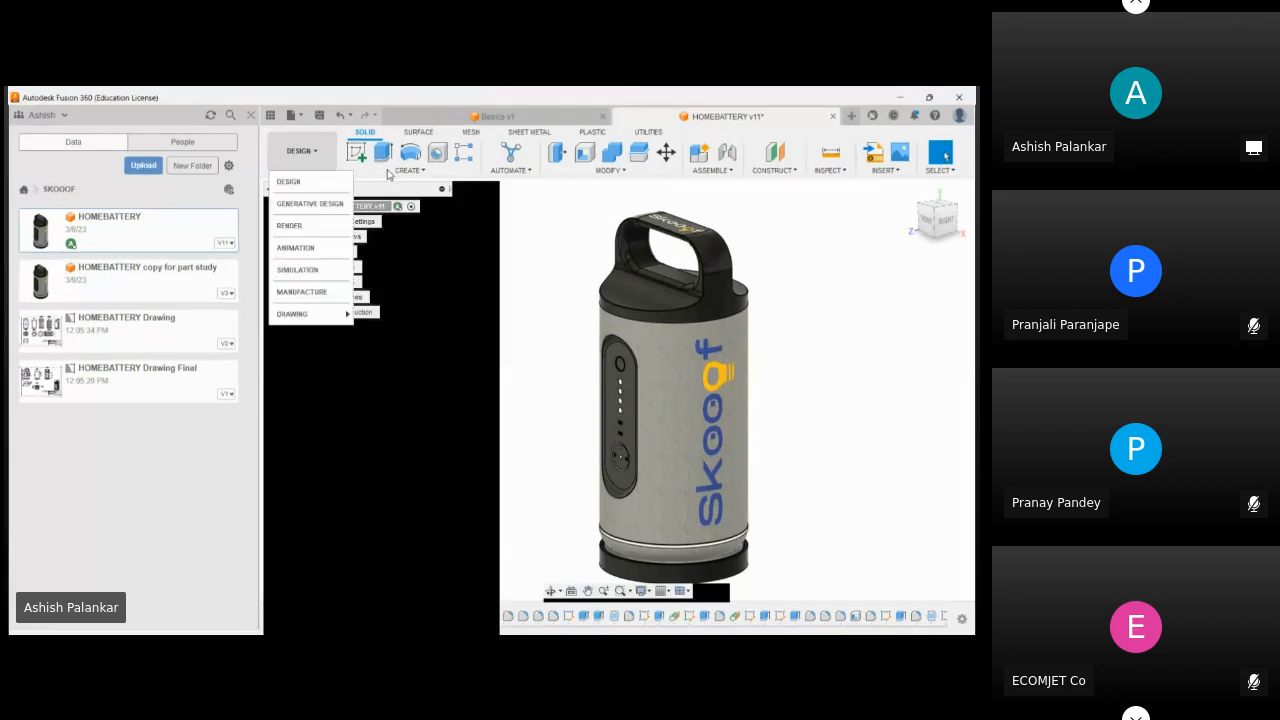
left_click(441, 333)
middle_click_drag(581, 400, 521, 380)
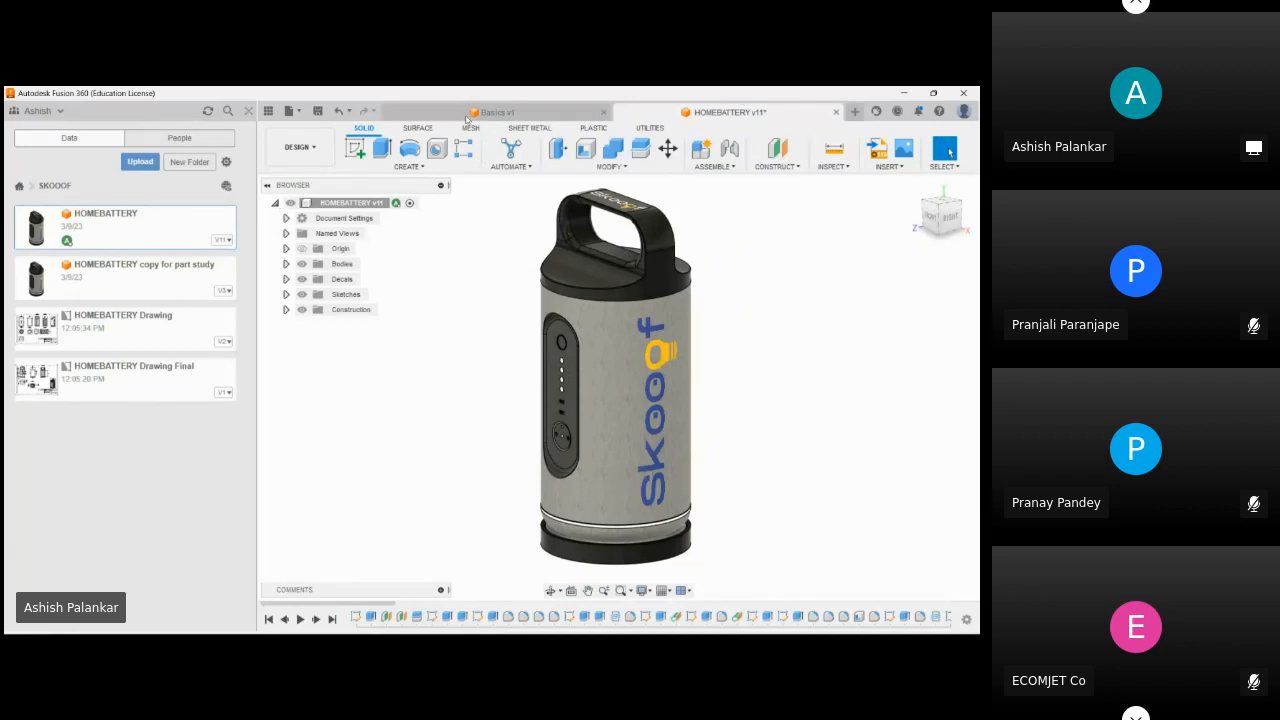
left_click(500, 113)
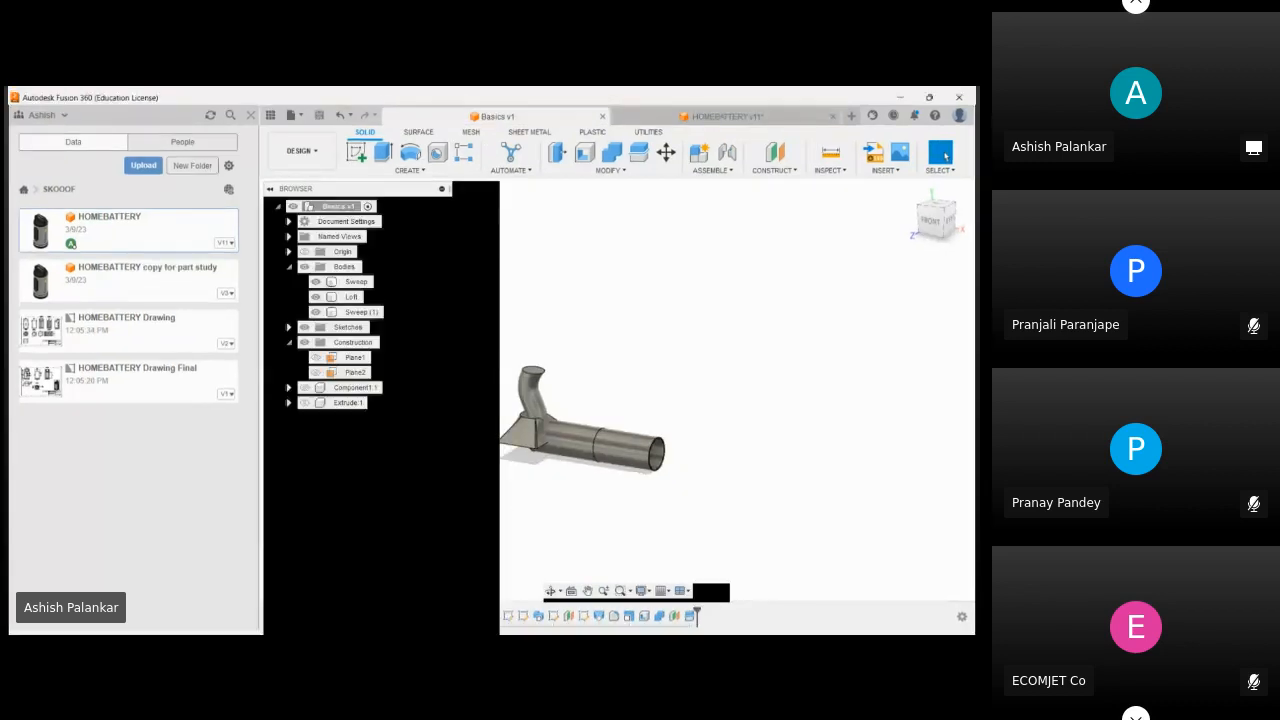